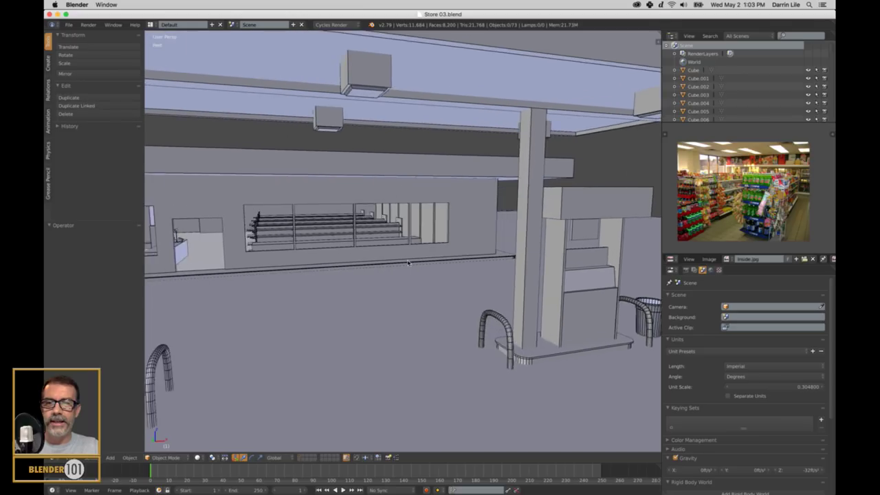
Examine the long shelf unit inside the store up close from several angles.
{"action": "middle_click_drag", "start_coordinate": [256, 303], "coordinate": [353, 210]}
{"action": "right_click", "coordinate": [352, 207]}
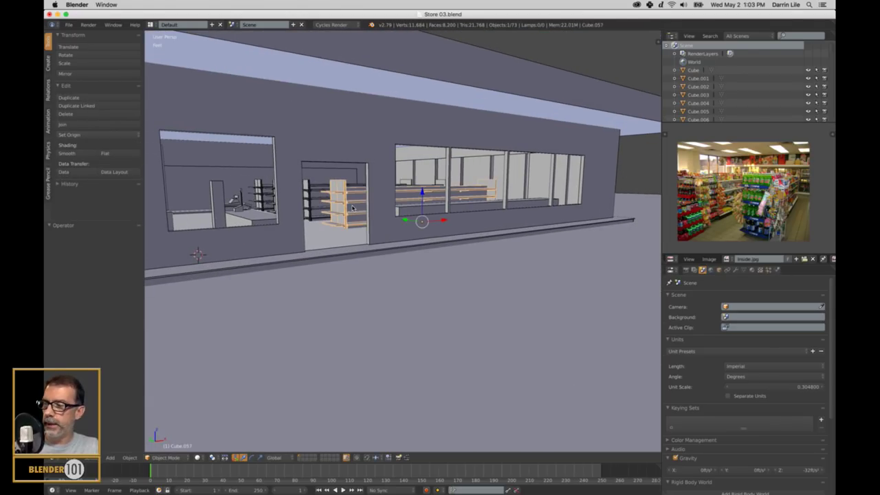
{"action": "key", "text": "KP_Decimal"}
{"action": "middle_click_drag", "start_coordinate": [351, 210], "coordinate": [463, 287]}
{"action": "scroll", "coordinate": [374, 302], "scroll_direction": "down", "scroll_amount": 2}
{"action": "scroll", "coordinate": [365, 301], "scroll_direction": "up", "scroll_amount": 2}
{"action": "scroll", "coordinate": [365, 284], "scroll_direction": "up", "scroll_amount": 3}
{"action": "middle_click_drag", "start_coordinate": [364, 283], "coordinate": [439, 284]}
{"action": "middle_click_drag", "start_coordinate": [367, 309], "coordinate": [375, 307]}
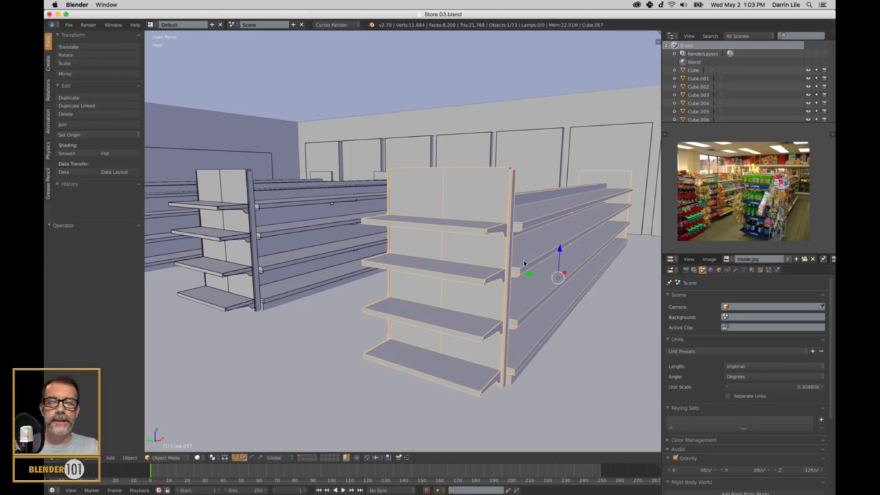
{"action": "middle_click_drag", "start_coordinate": [536, 273], "coordinate": [492, 266]}
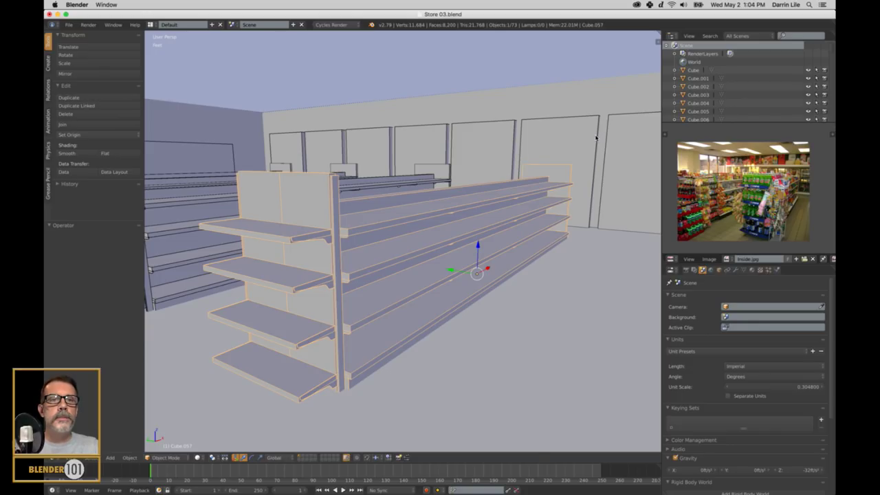
{"action": "middle_click_drag", "start_coordinate": [346, 266], "coordinate": [396, 272]}
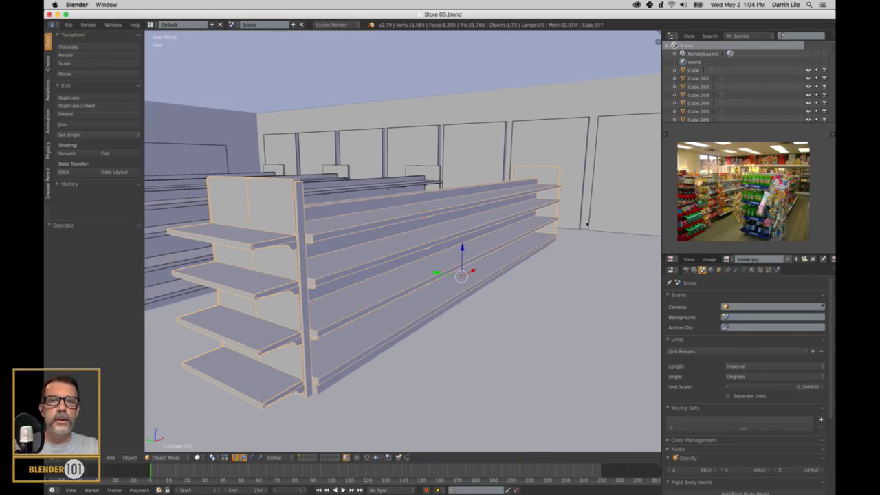
{"action": "key", "text": "a"}
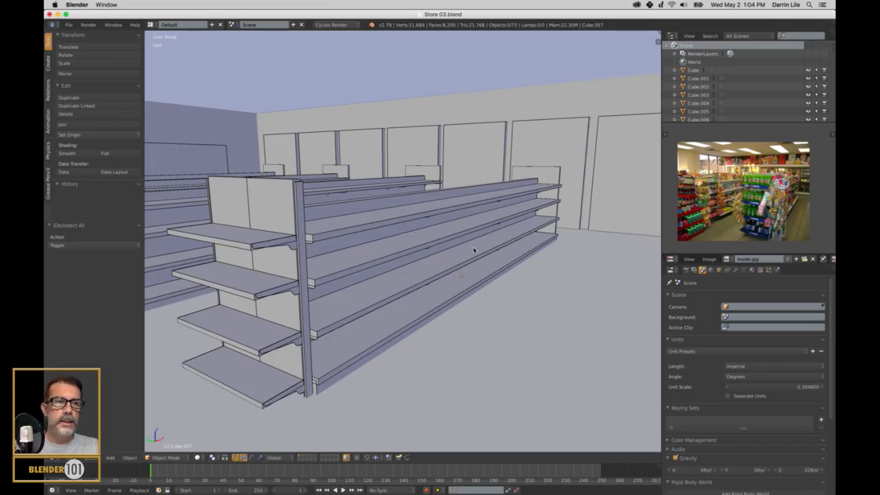
Switch to Chrome and run a Google image search for "cereal box texture".
{"action": "mouse_move", "coordinate": [316, 488]}
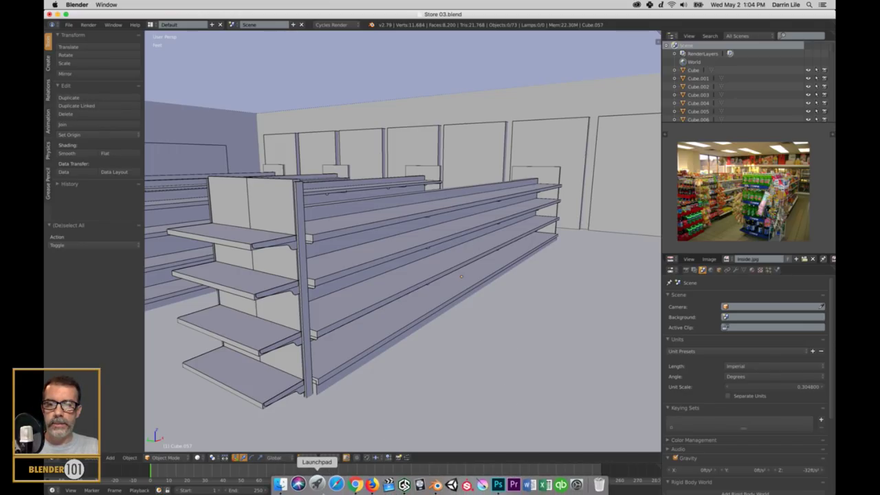
{"action": "left_click", "coordinate": [349, 485]}
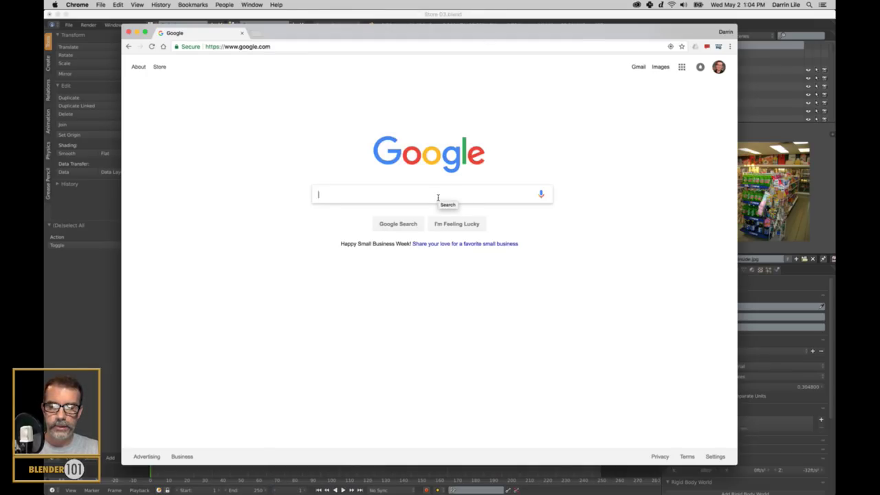
{"action": "type", "text": "cereal box texture"}
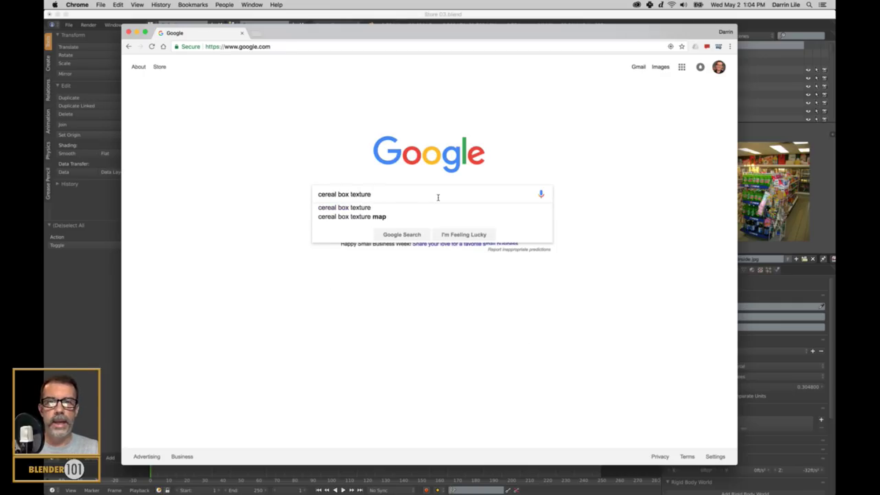
{"action": "key", "text": "Return"}
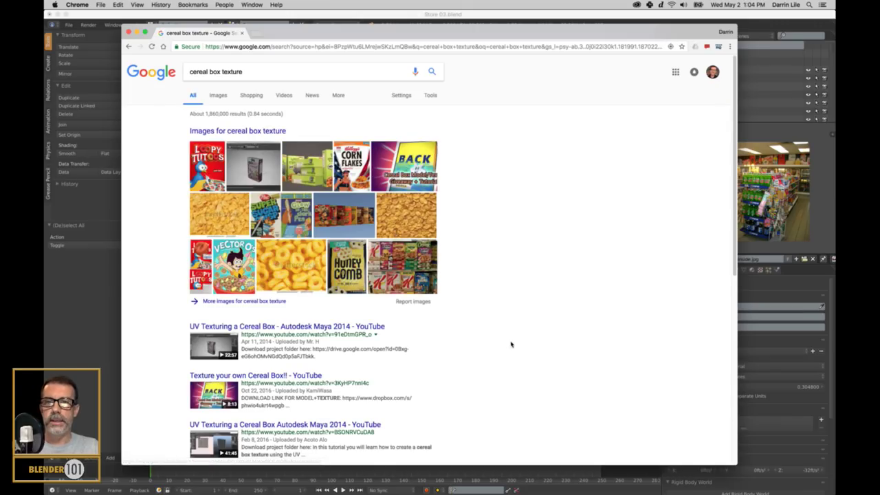
{"action": "left_click", "coordinate": [218, 95]}
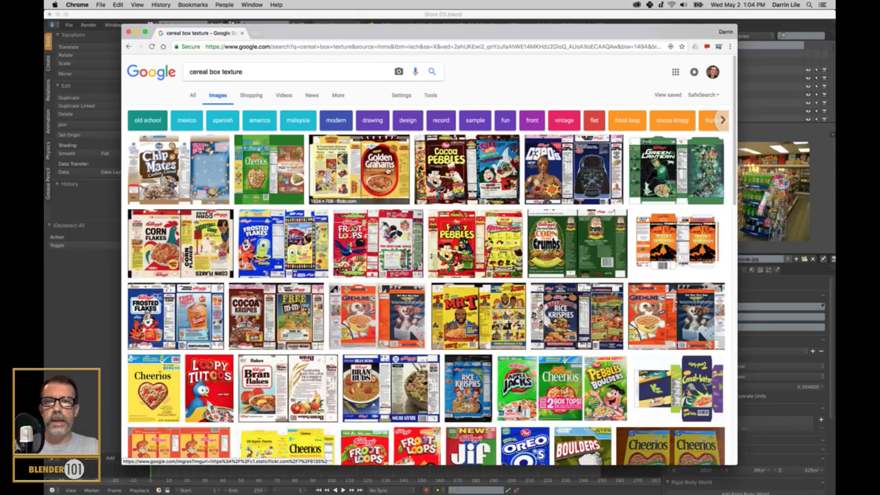
Preview the Golden Grahams box image, and limit the image results to Large size.
{"action": "left_click", "coordinate": [389, 171]}
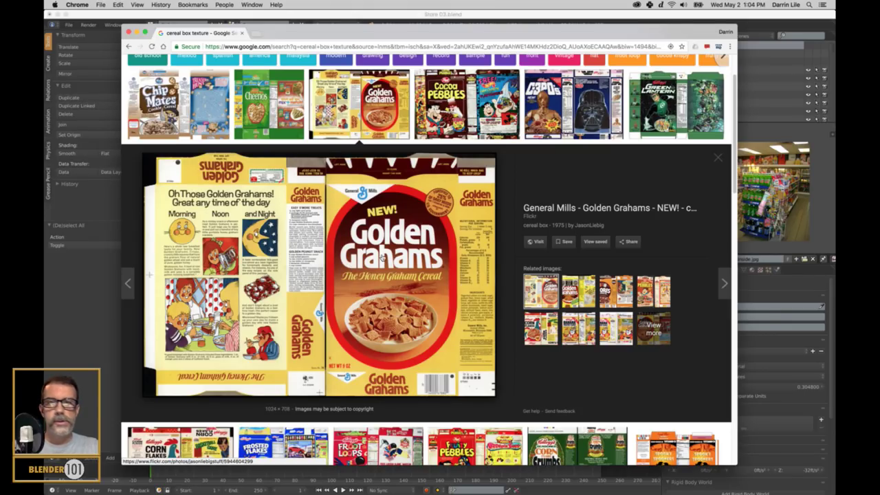
{"action": "scroll", "coordinate": [382, 255], "scroll_direction": "up", "scroll_amount": 3}
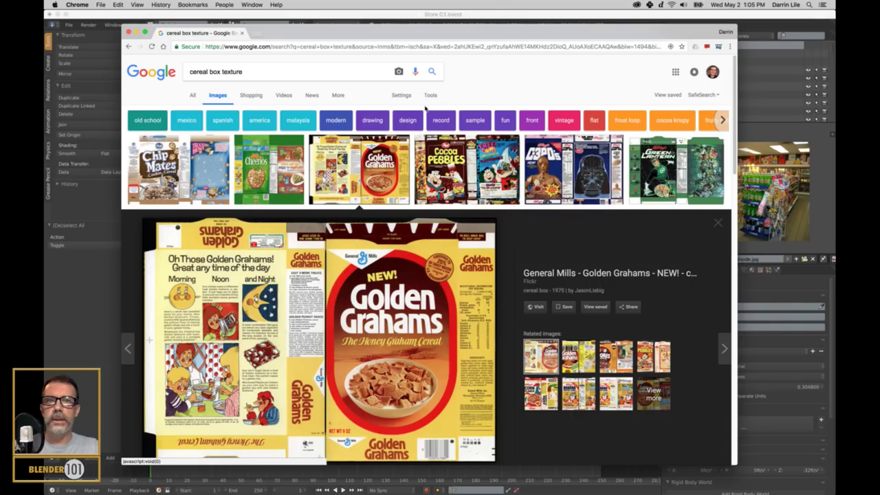
{"action": "left_click", "coordinate": [430, 96]}
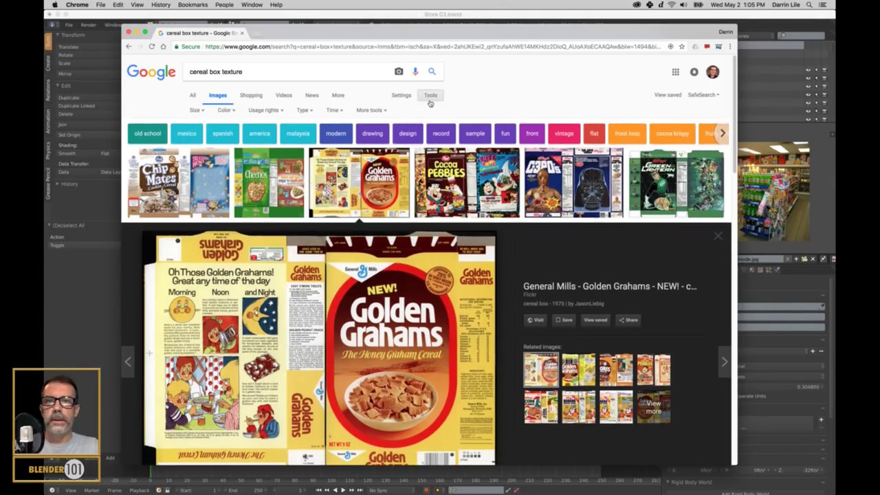
{"action": "left_click", "coordinate": [197, 110]}
{"action": "left_click", "coordinate": [197, 136]}
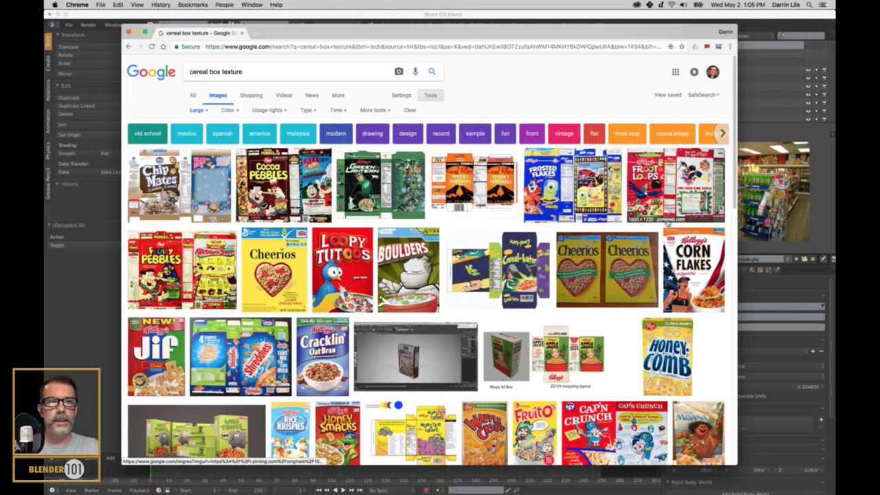
Open the Froot Loops box result and preview the related Froot Loops safety-tip box image.
{"action": "left_click", "coordinate": [660, 198]}
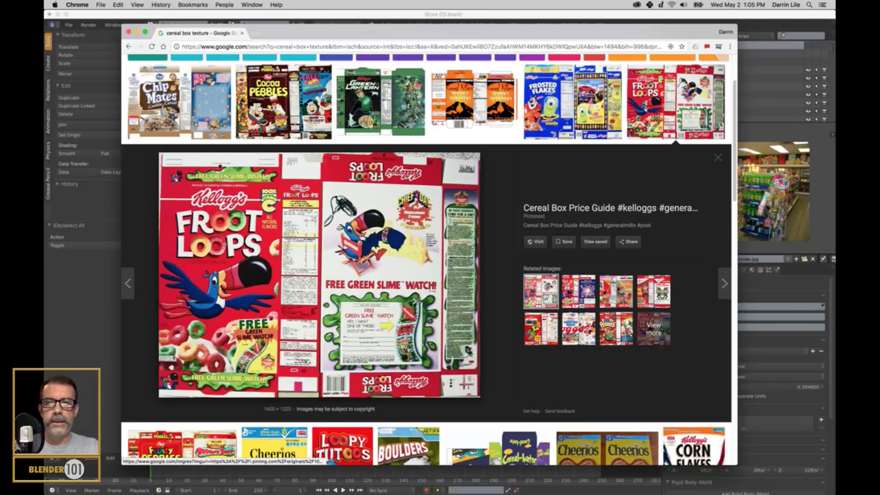
{"action": "left_click", "coordinate": [573, 298]}
{"action": "left_click", "coordinate": [613, 298]}
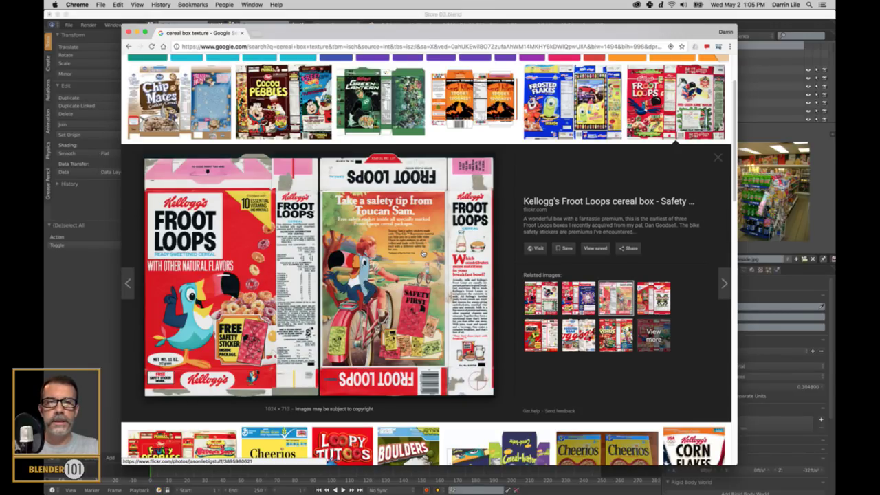
Save the previewed Froot Loops box image in the Textures folder as "Fruit Loops image".
{"action": "right_click", "coordinate": [423, 254]}
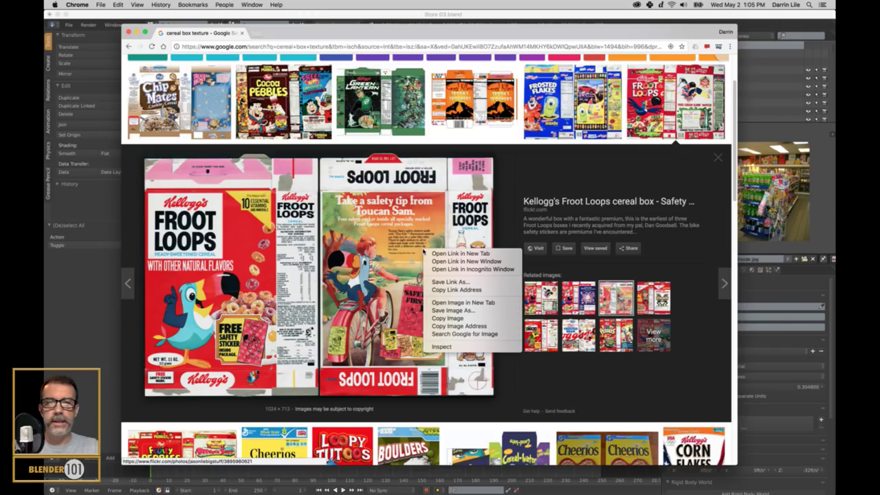
{"action": "left_click", "coordinate": [451, 310]}
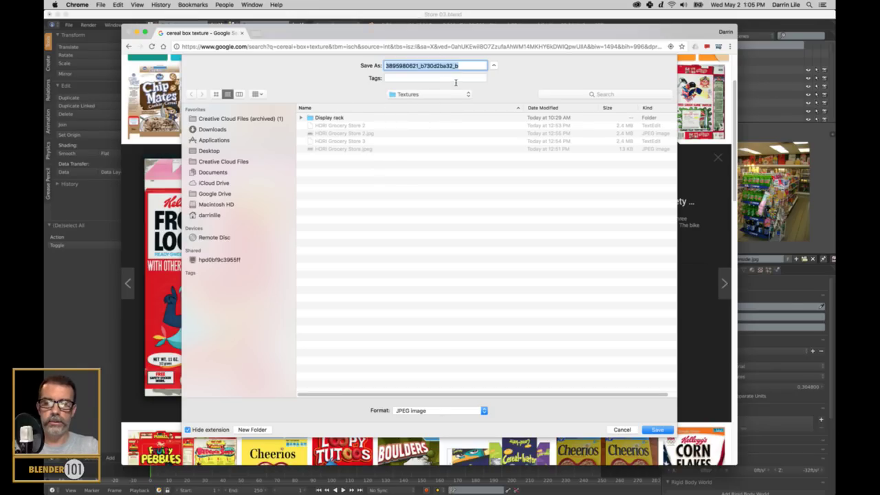
{"action": "type", "text": "Fru"}
{"action": "type", "text": "it Loops image"}
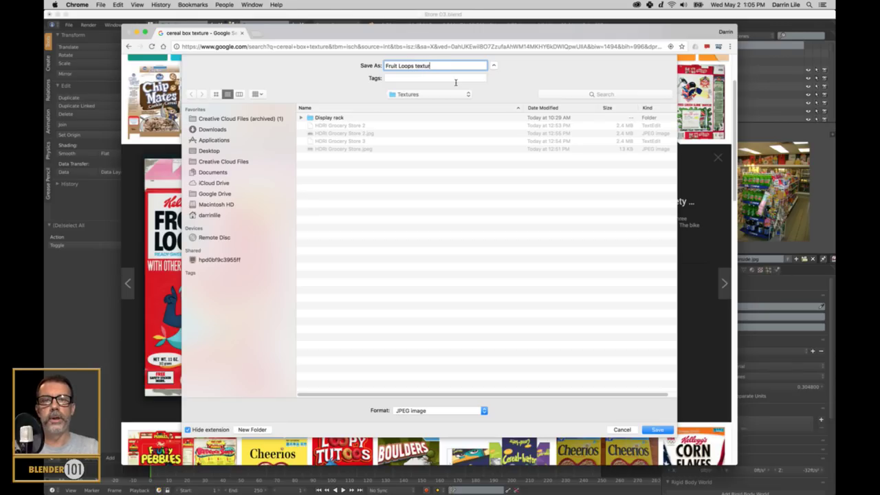
{"action": "type", "text": ".jpg"}
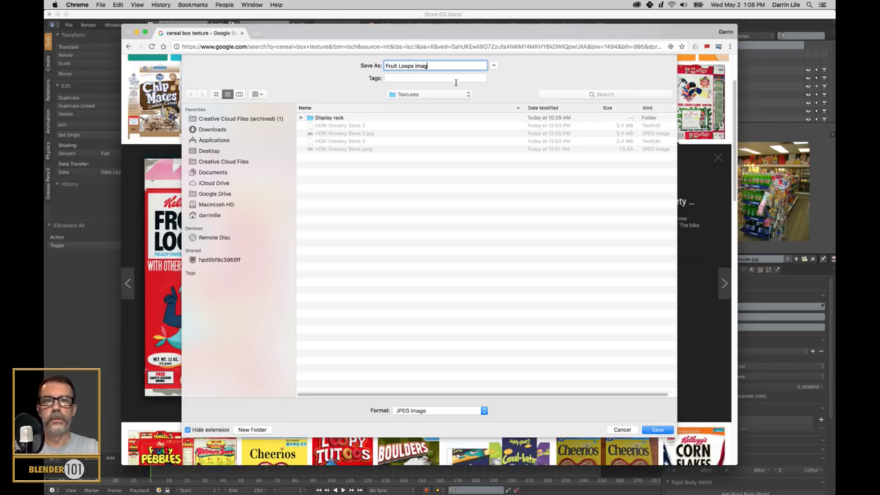
{"action": "key", "text": "Return"}
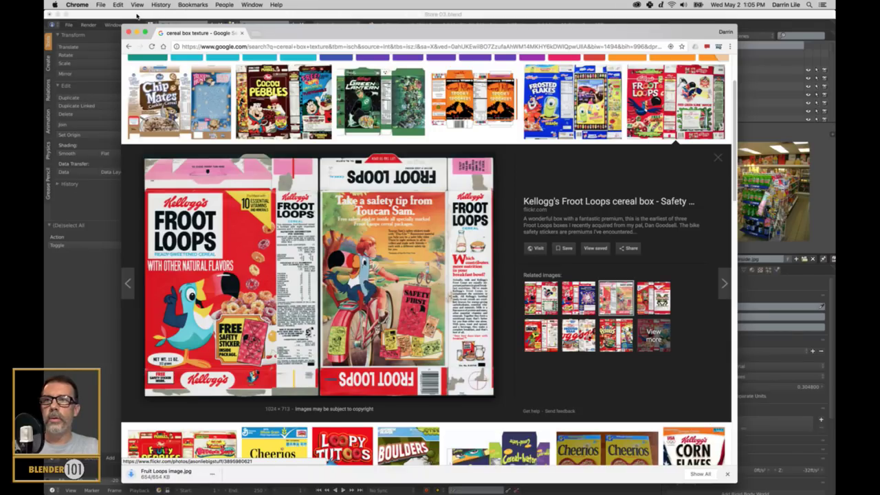
Switch back to Blender and add a mesh cube on an empty layer.
{"action": "key", "text": "super+Tab"}
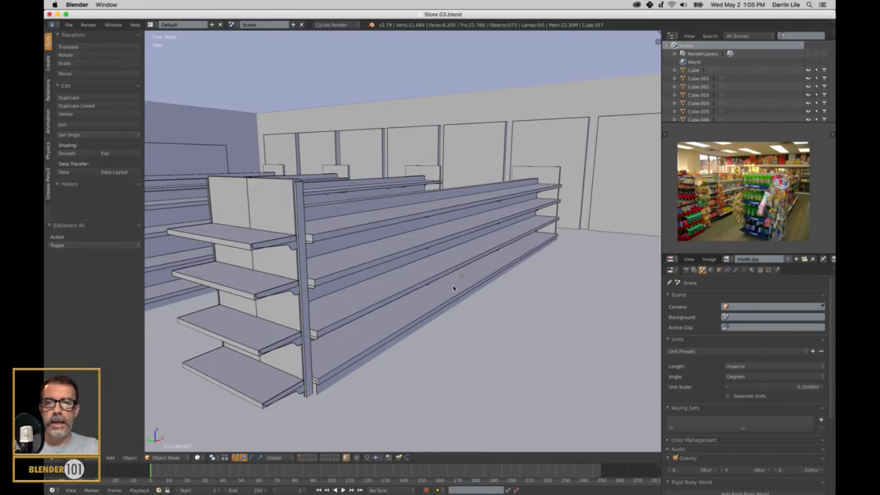
{"action": "left_click", "coordinate": [302, 457]}
{"action": "middle_click_drag", "start_coordinate": [436, 255], "coordinate": [503, 240]}
{"action": "key", "text": "shift+a"}
{"action": "mouse_move", "coordinate": [502, 240]}
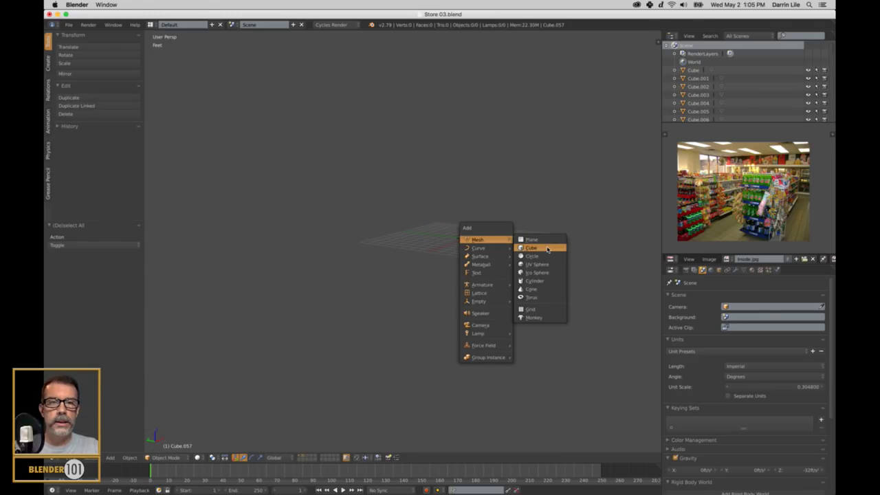
{"action": "left_click", "coordinate": [532, 248]}
{"action": "key", "text": "KP_Decimal"}
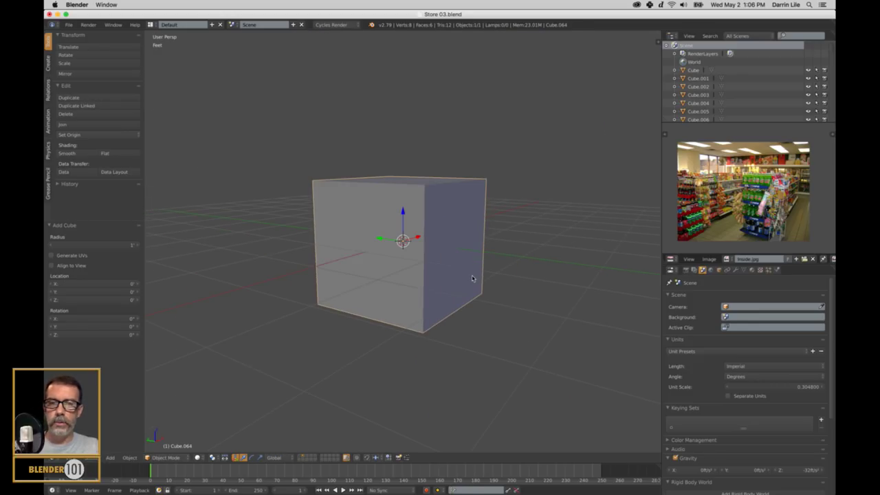
{"action": "middle_click_drag", "start_coordinate": [442, 271], "coordinate": [453, 275]}
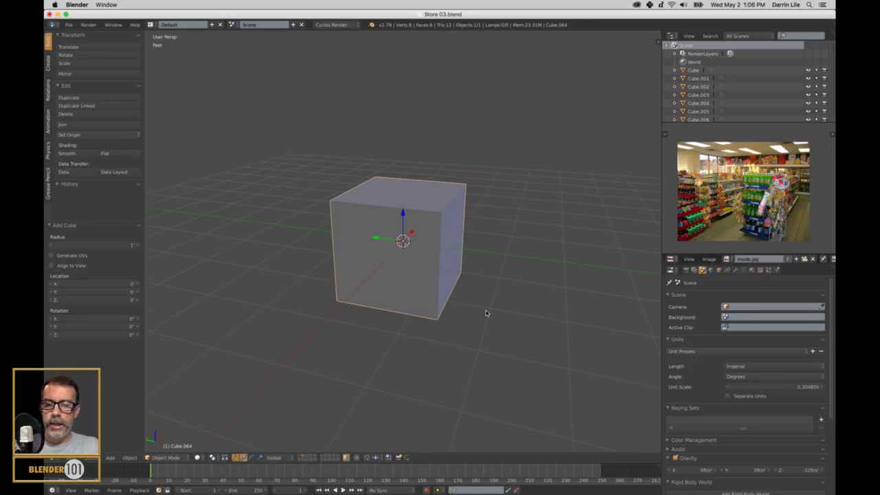
Scale the cube along Y to about a quarter of its depth.
{"action": "key", "text": "s"}
{"action": "key", "text": "y"}
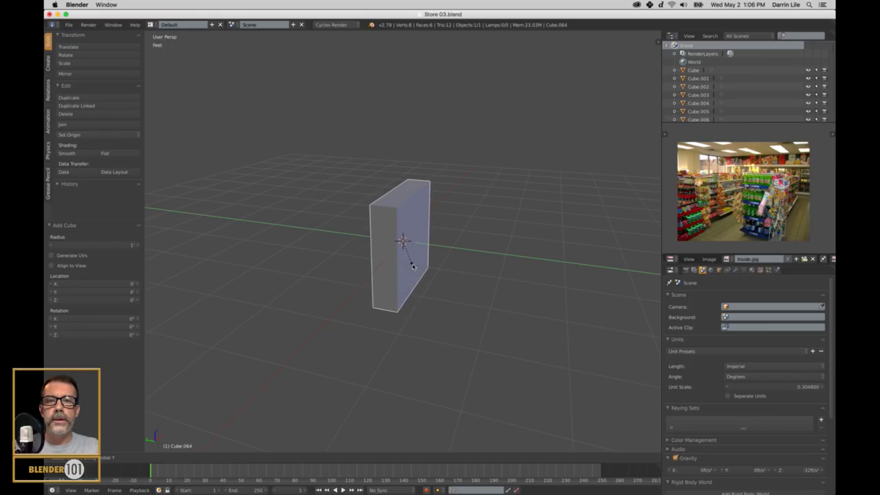
{"action": "left_click", "coordinate": [416, 268]}
Raise the box's top face along Z in Edit Mode to give it tall cereal-box proportions.
{"action": "middle_click_drag", "start_coordinate": [441, 274], "coordinate": [419, 247]}
{"action": "key", "text": "Tab"}
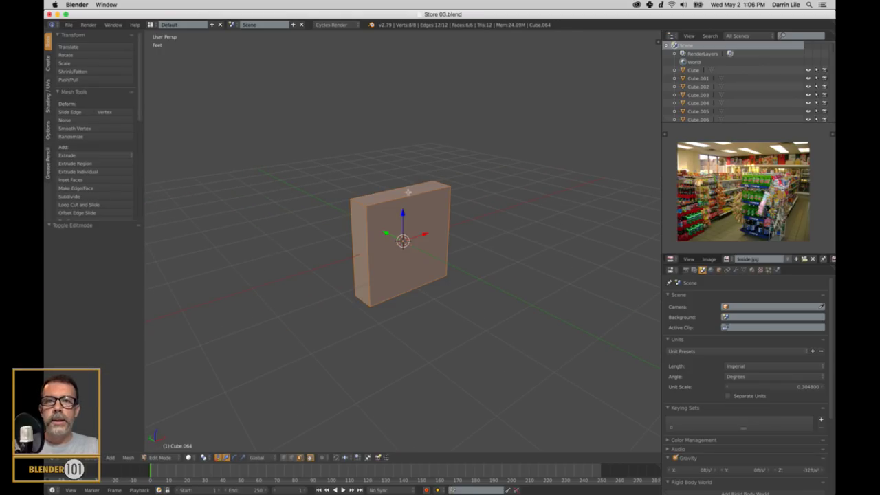
{"action": "right_click", "coordinate": [400, 197]}
{"action": "left_click_drag", "start_coordinate": [404, 167], "coordinate": [406, 127]}
{"action": "key", "text": "Tab"}
Move the box up about 11.9 inches along Z, fine-tuning its base to the grid floor in front view.
{"action": "left_click_drag", "start_coordinate": [406, 209], "coordinate": [407, 167]}
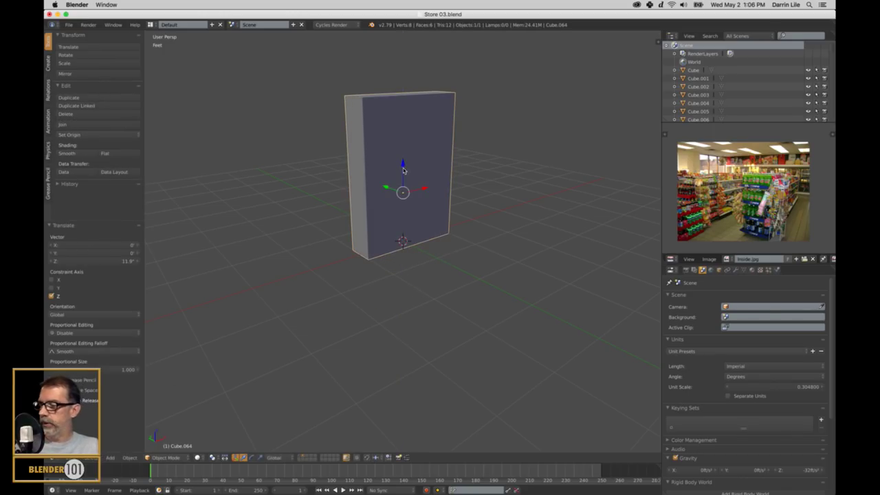
{"action": "key", "text": "KP_1"}
{"action": "scroll", "coordinate": [417, 210], "scroll_direction": "up", "scroll_amount": 1}
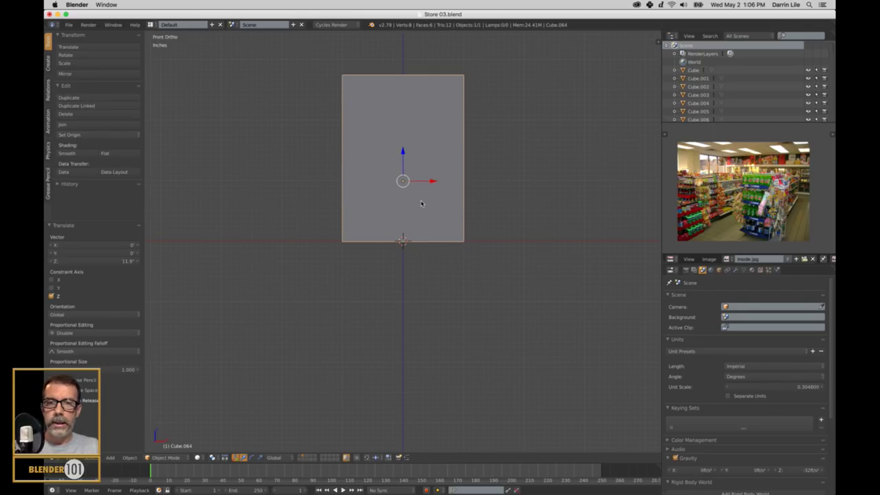
{"action": "middle_click_drag", "start_coordinate": [417, 209], "coordinate": [439, 244], "text": "shift"}
{"action": "key", "text": "s"}
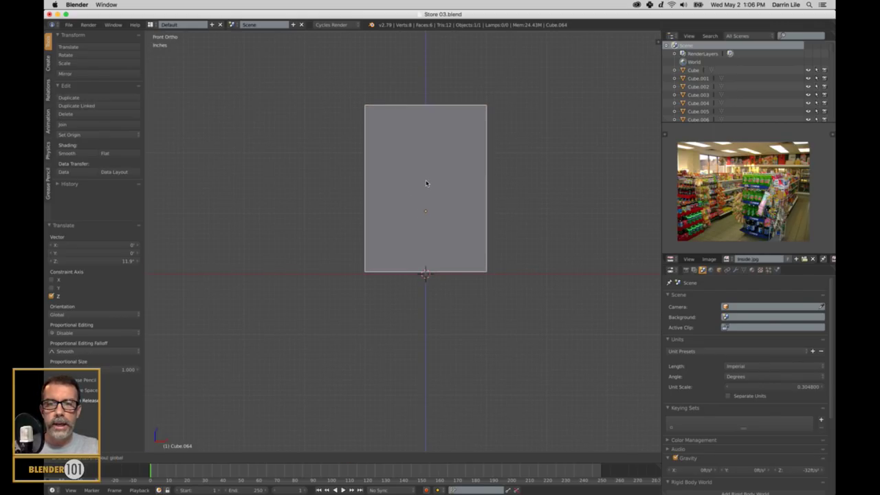
{"action": "left_click", "coordinate": [426, 184]}
Snap the 3D cursor to the box's bottom face and set the box's origin to the 3D cursor.
{"action": "mouse_move", "coordinate": [482, 212]}
{"action": "middle_mouse_down"}
{"action": "mouse_move", "coordinate": [491, 222]}
{"action": "mouse_move", "coordinate": [511, 216]}
{"action": "mouse_move", "coordinate": [489, 203]}
{"action": "middle_mouse_up"}
{"action": "key", "text": "Tab"}
{"action": "right_click", "coordinate": [433, 273]}
{"action": "key", "text": "x"}
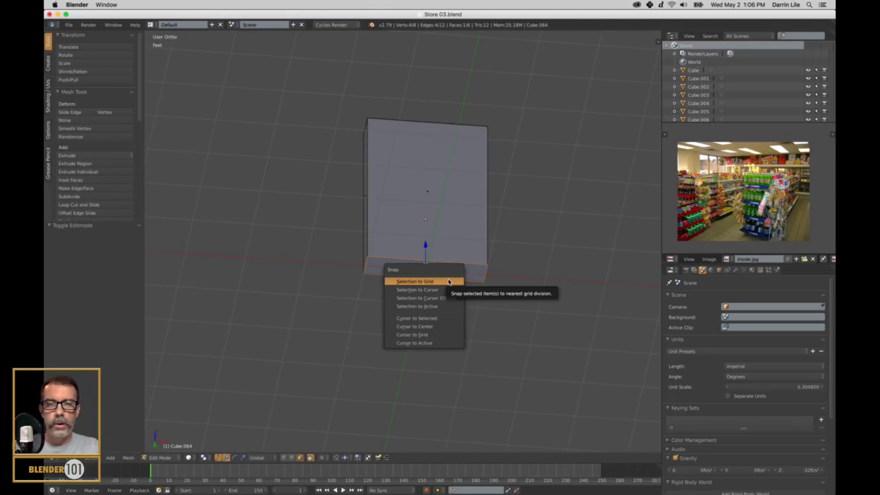
{"action": "key", "text": "Tab"}
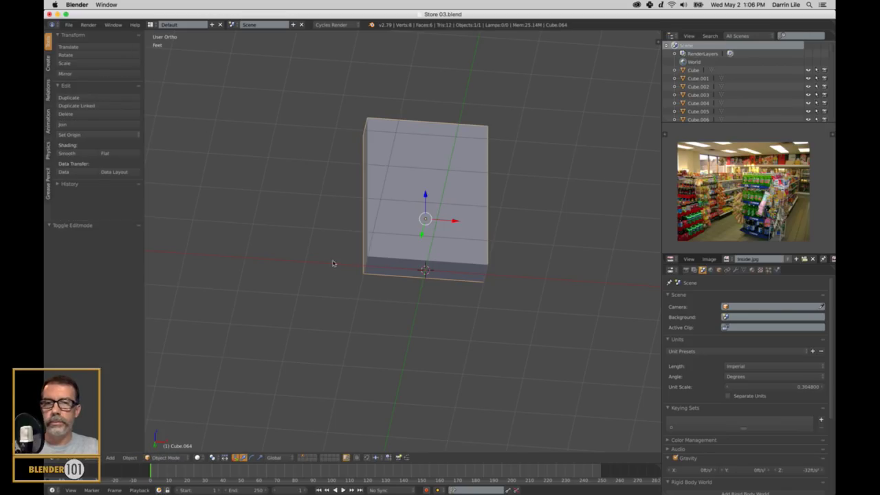
{"action": "left_click", "coordinate": [90, 135]}
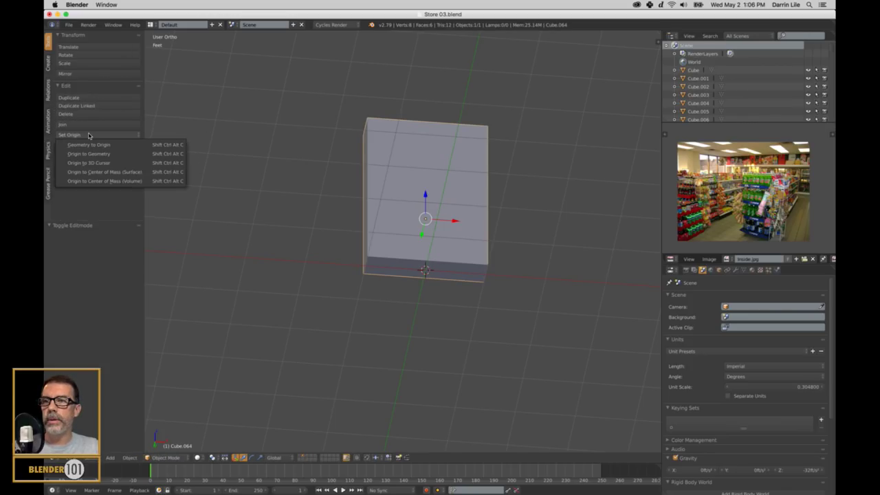
{"action": "left_click", "coordinate": [101, 164]}
Start the Screencast Keys display in the 3D view.
{"action": "middle_click_drag", "start_coordinate": [454, 189], "coordinate": [455, 217]}
{"action": "key", "text": "ctrl+a"}
{"action": "key", "text": "n"}
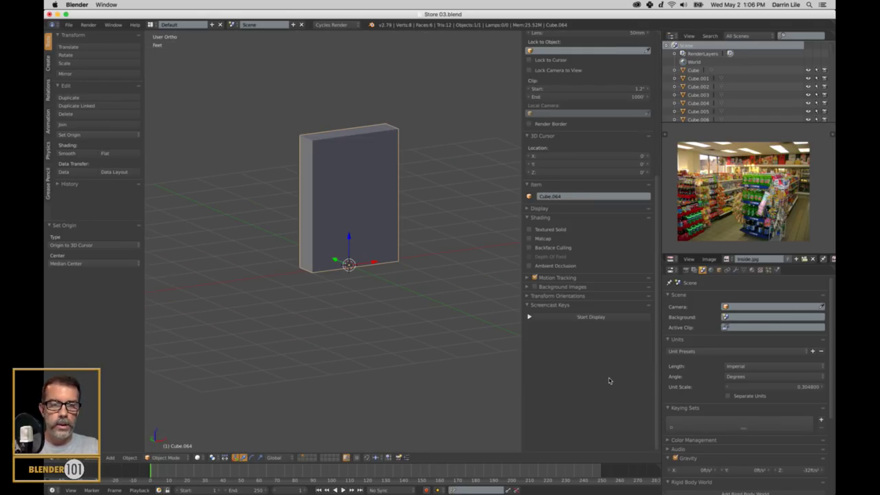
{"action": "left_click", "coordinate": [588, 317]}
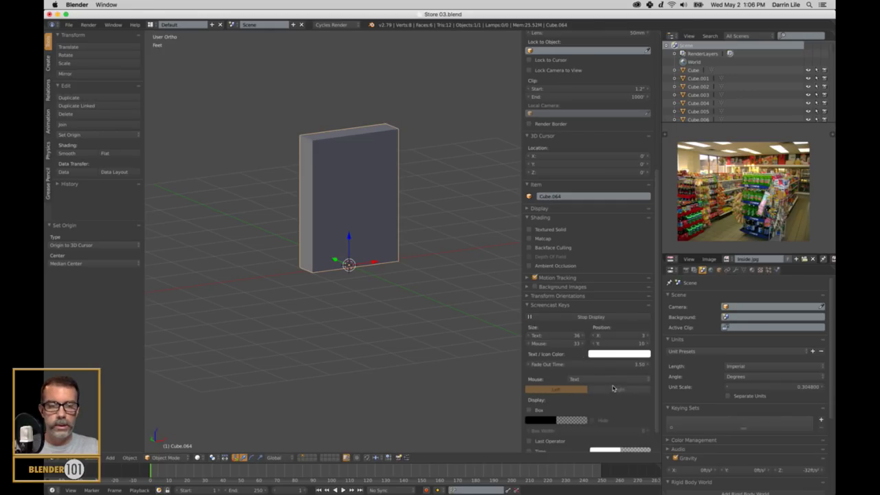
Hide the 3D view's properties region and apply the scale of the box.
{"action": "key", "text": "n"}
{"action": "middle_click_drag", "start_coordinate": [554, 296], "coordinate": [534, 321], "text": "shift"}
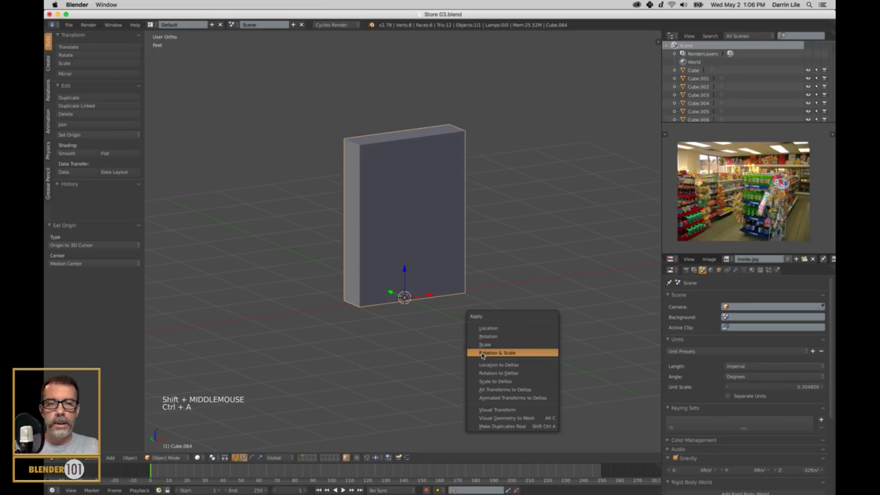
{"action": "left_click", "coordinate": [485, 345]}
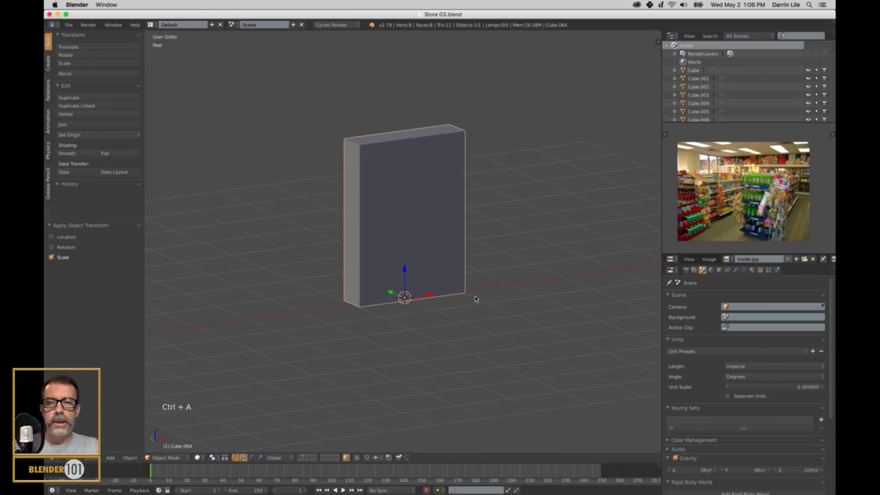
Switch the workspace to the UV Editing layout and frame the box in the 3D view.
{"action": "left_click", "coordinate": [150, 25]}
{"action": "left_click", "coordinate": [165, 92]}
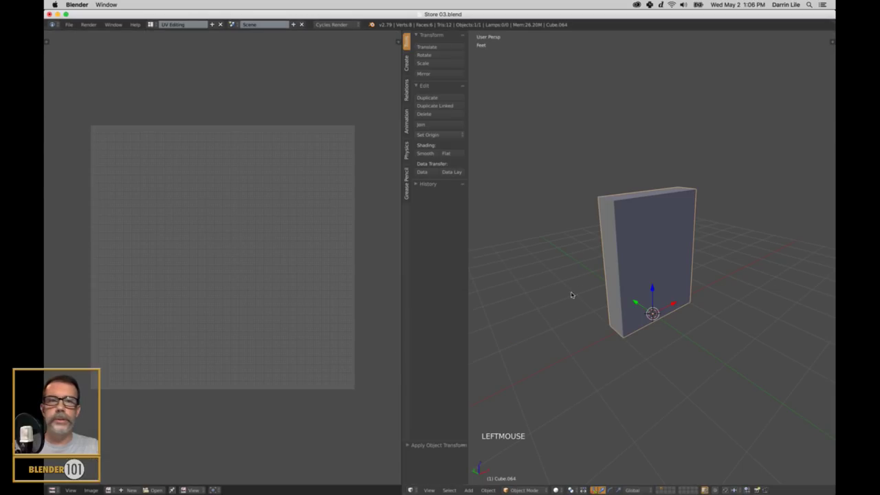
{"action": "scroll", "coordinate": [622, 283], "scroll_direction": "up", "scroll_amount": 2}
{"action": "middle_click_drag", "start_coordinate": [672, 282], "coordinate": [671, 282], "text": "shift"}
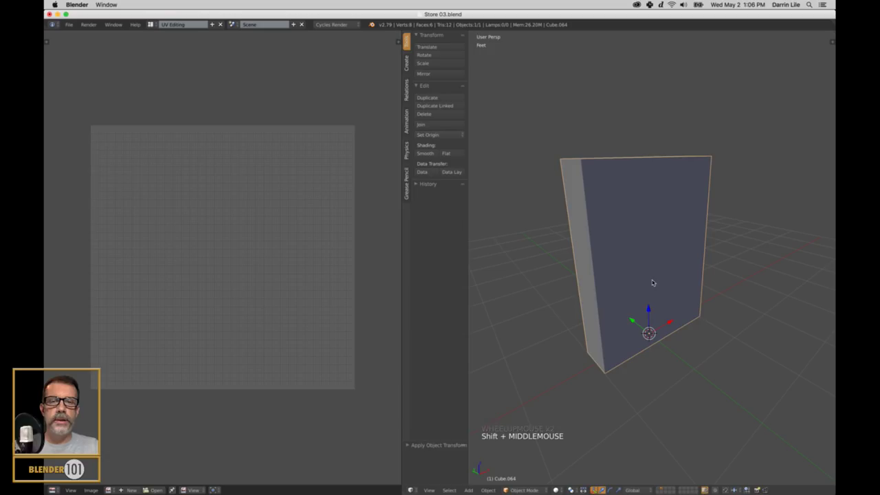
{"action": "middle_click_drag", "start_coordinate": [611, 284], "coordinate": [647, 271]}
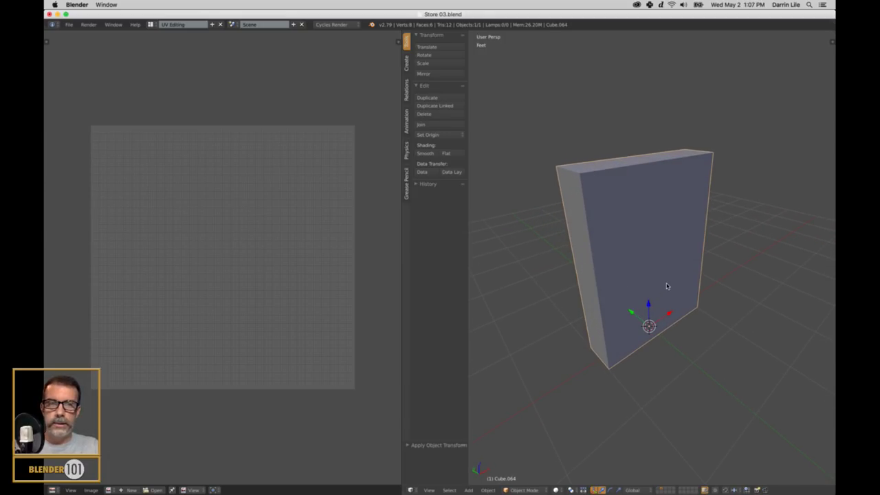
Enter Edit Mode with edge selection and select the four edges around the box's top face.
{"action": "key", "text": "Tab"}
{"action": "middle_click_drag", "start_coordinate": [644, 241], "coordinate": [644, 250]}
{"action": "scroll", "coordinate": [644, 249], "scroll_direction": "up", "scroll_amount": 2}
{"action": "key", "text": "ctrl+Tab"}
{"action": "left_click", "coordinate": [639, 246]}
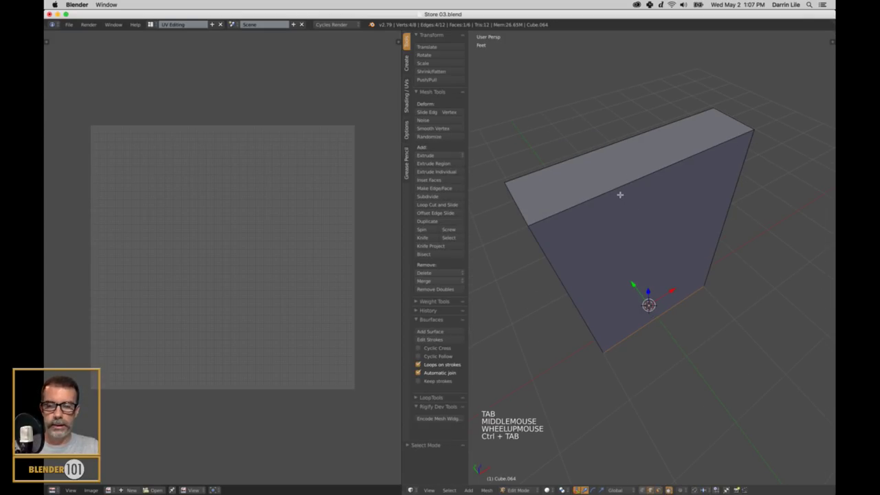
{"action": "right_click", "coordinate": [620, 193], "text": "alt"}
{"action": "right_click", "coordinate": [556, 172], "text": "alt+shift"}
{"action": "right_click", "coordinate": [580, 164], "text": "alt+shift"}
{"action": "right_click", "coordinate": [734, 190], "text": "alt+shift"}
Add the four edges around the box's bottom face to the selection.
{"action": "middle_click_drag", "start_coordinate": [703, 249], "coordinate": [687, 222]}
{"action": "middle_click_drag", "start_coordinate": [652, 403], "coordinate": [654, 370]}
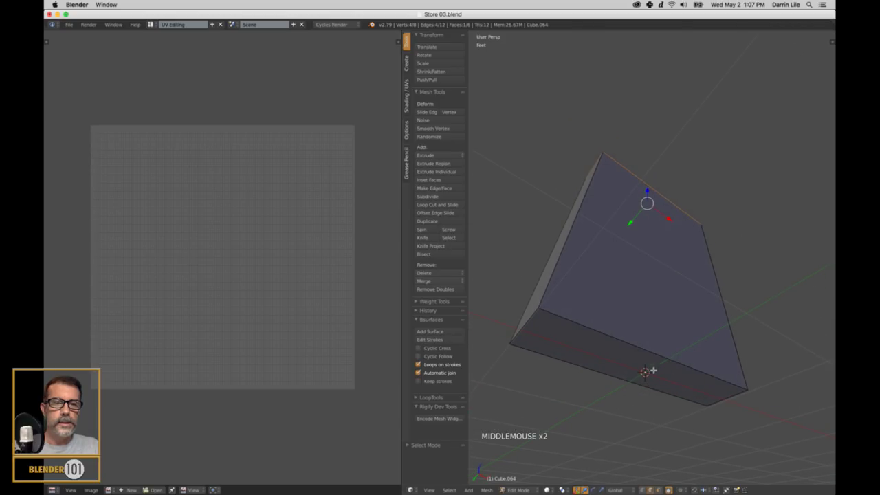
{"action": "right_click", "coordinate": [615, 363], "text": "alt+shift"}
{"action": "right_click", "coordinate": [622, 348], "text": "alt+shift"}
{"action": "right_click", "coordinate": [561, 339], "text": "alt+shift"}
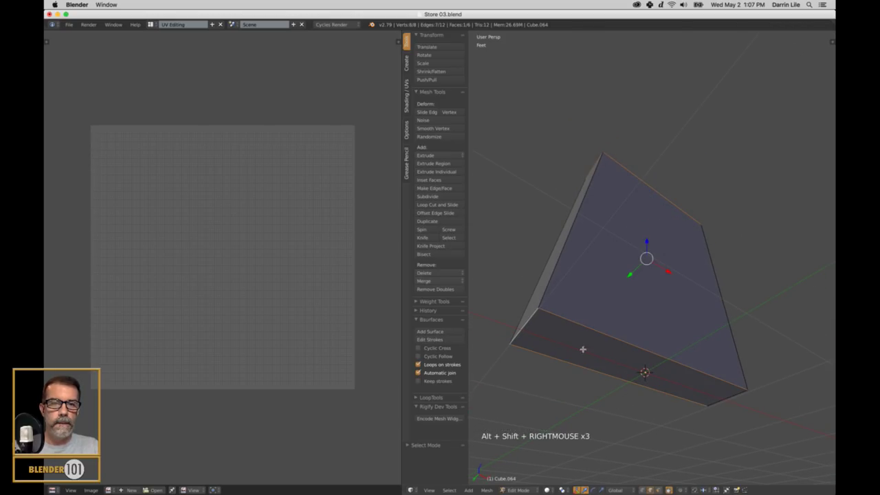
{"action": "right_click", "coordinate": [734, 399], "text": "alt+shift"}
Add a single vertical edge at the back of the box to the selection and mark the selected edges as seams.
{"action": "middle_click_drag", "start_coordinate": [752, 368], "coordinate": [643, 389]}
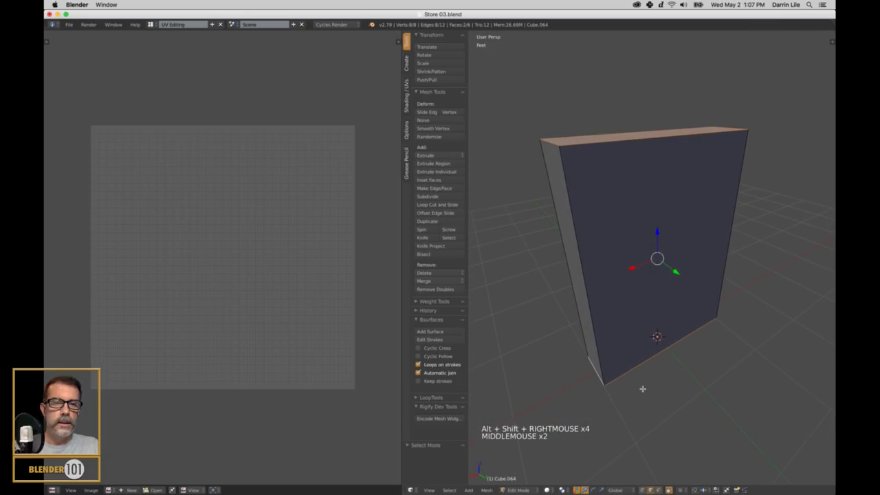
{"action": "right_click", "coordinate": [585, 284], "text": "alt+shift"}
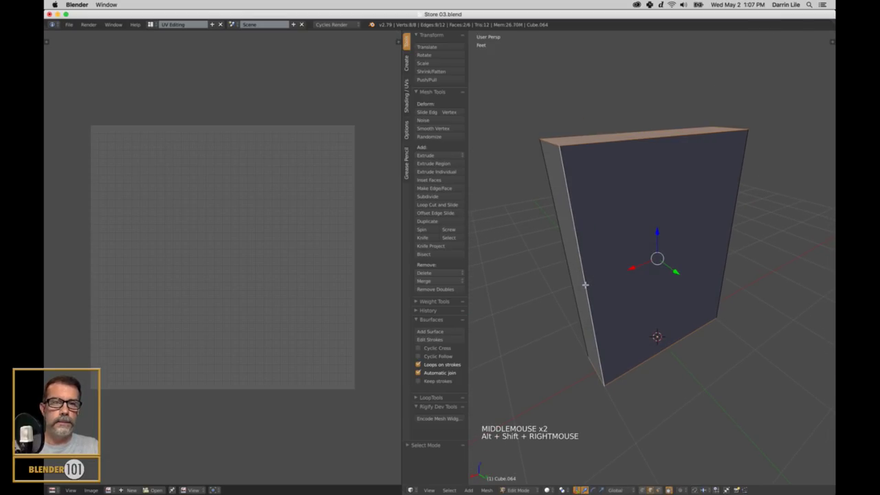
{"action": "right_click", "coordinate": [730, 240], "text": "alt+shift"}
{"action": "middle_click_drag", "start_coordinate": [655, 333], "coordinate": [752, 336]}
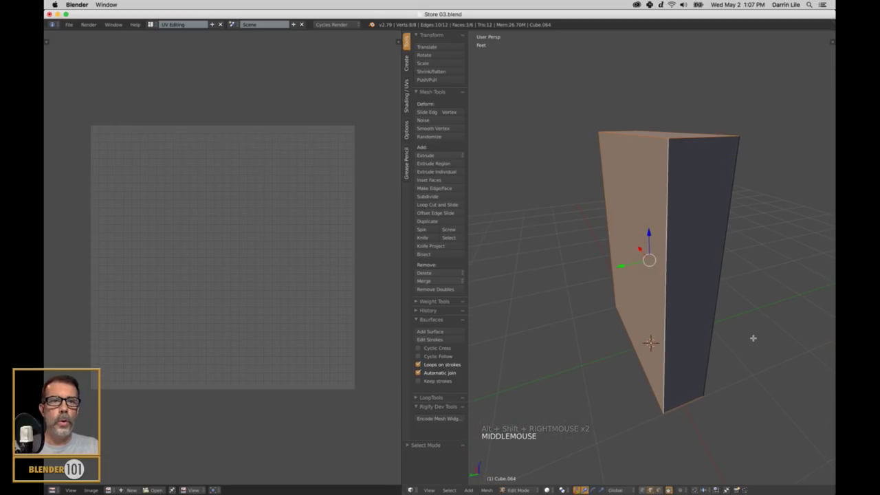
{"action": "right_click", "coordinate": [669, 278], "text": "shift"}
{"action": "middle_click_drag", "start_coordinate": [692, 285], "coordinate": [721, 304]}
{"action": "scroll", "coordinate": [654, 287], "scroll_direction": "down", "scroll_amount": 2}
{"action": "key", "text": "ctrl+e"}
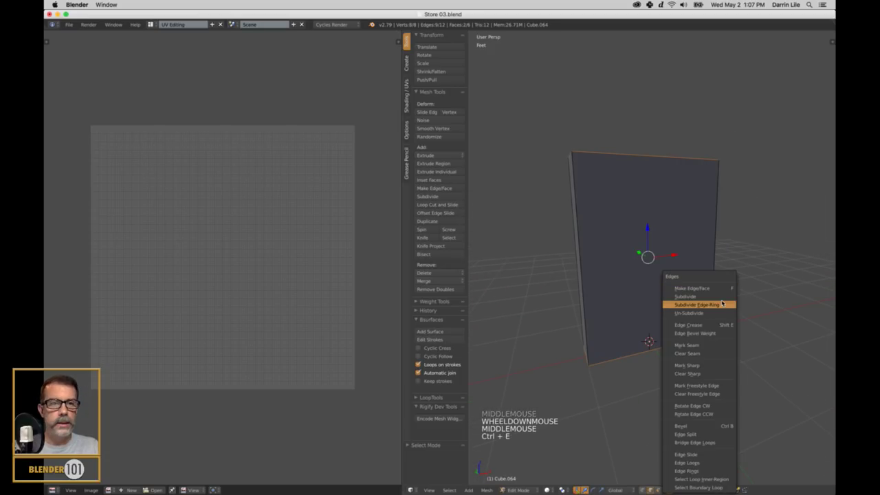
{"action": "left_click", "coordinate": [704, 346]}
Select the whole box mesh and unwrap it along the marked seams.
{"action": "key", "text": "a"}
{"action": "key", "text": "a"}
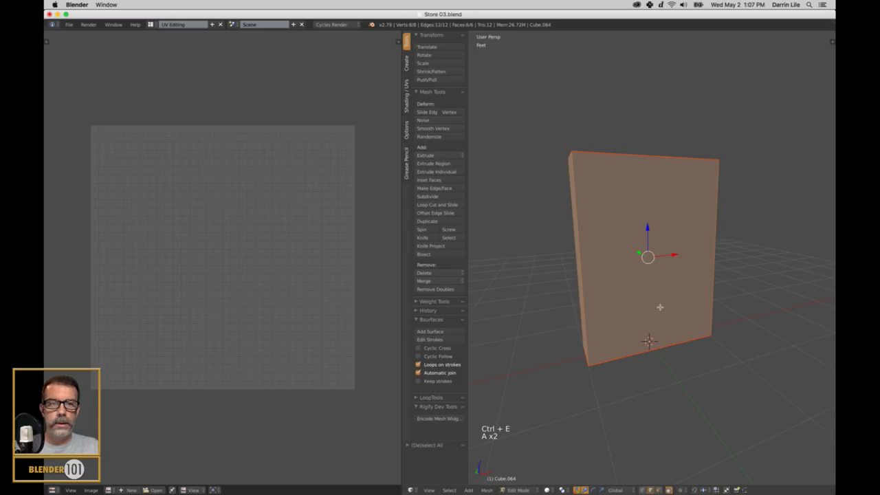
{"action": "key", "text": "u"}
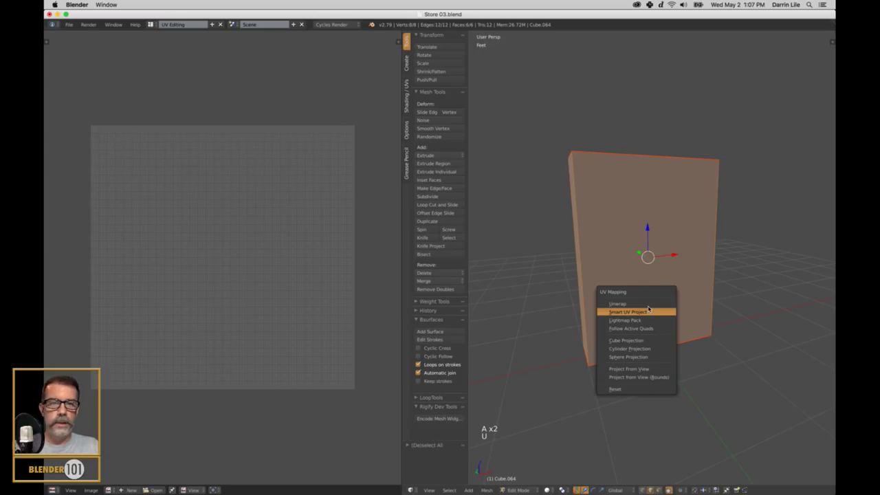
{"action": "left_click", "coordinate": [649, 309]}
{"action": "key", "text": "Return"}
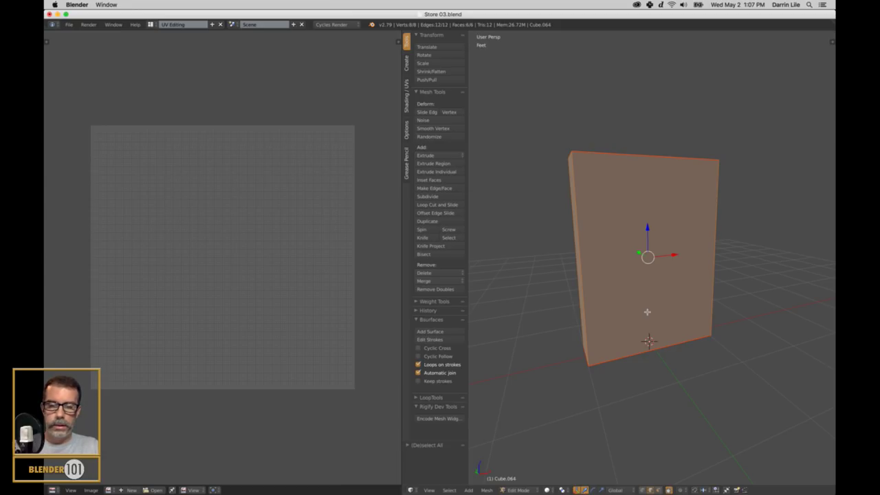
{"action": "key", "text": "u"}
{"action": "left_click", "coordinate": [632, 306]}
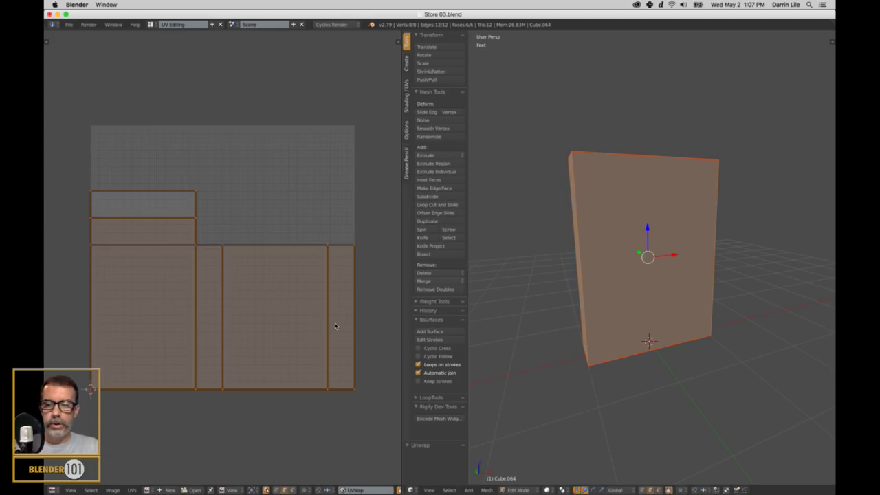
Turn on face selection in the UV editor and move the bottom face's UVs directly below the front panel.
{"action": "left_click", "coordinate": [288, 490]}
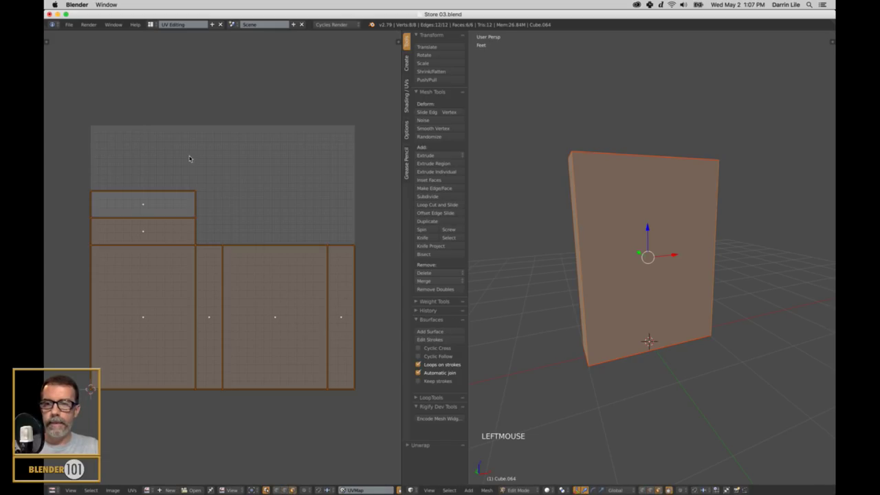
{"action": "right_click", "coordinate": [145, 211]}
{"action": "middle_click_drag", "start_coordinate": [687, 270], "coordinate": [680, 212]}
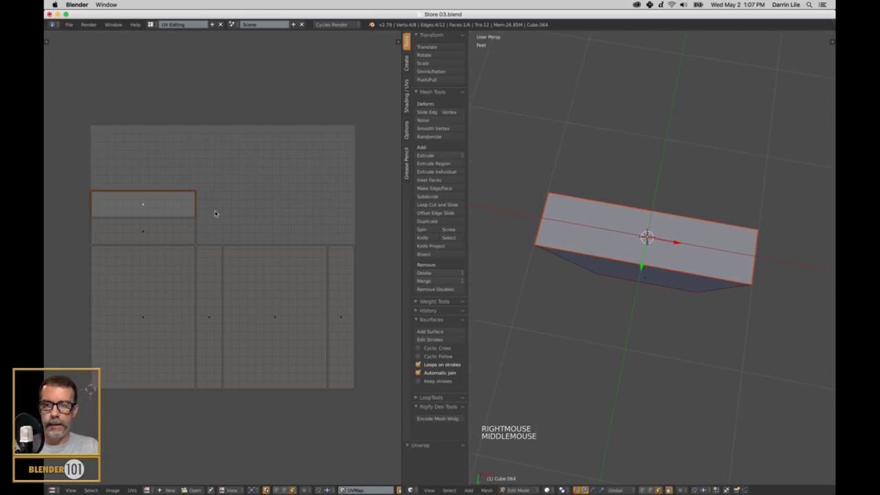
{"action": "key", "text": "g"}
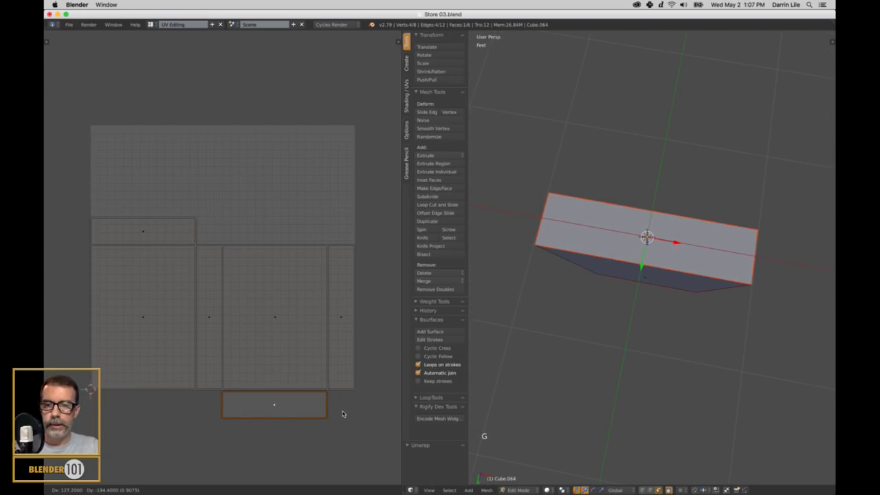
{"action": "left_click", "coordinate": [343, 402]}
Move the top face's UVs directly above the front panel in the UV layout.
{"action": "right_click", "coordinate": [183, 232]}
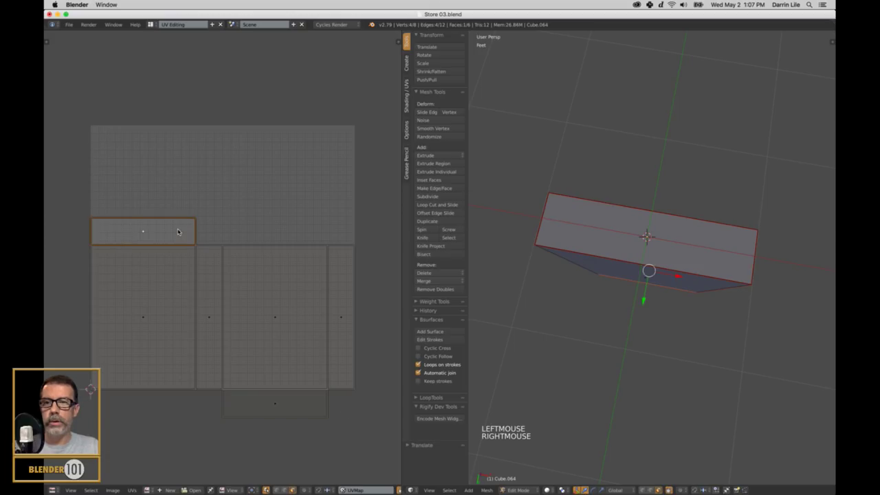
{"action": "middle_click_drag", "start_coordinate": [636, 183], "coordinate": [640, 220]}
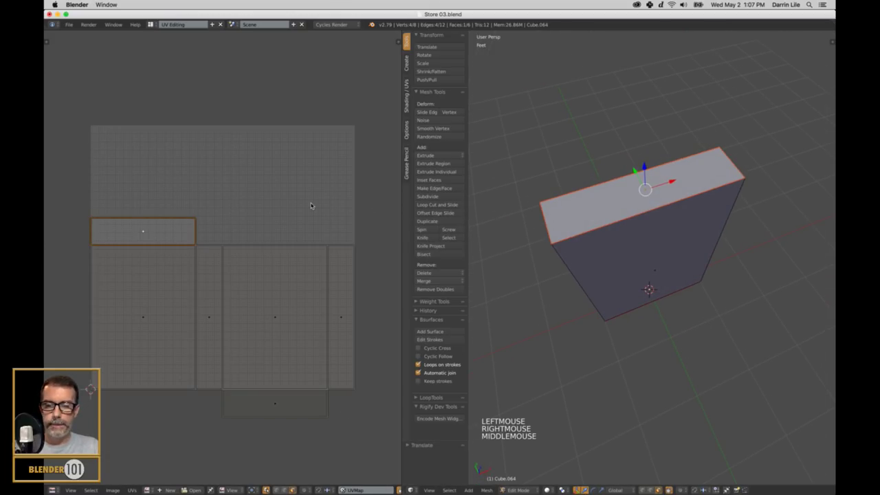
{"action": "key", "text": "g"}
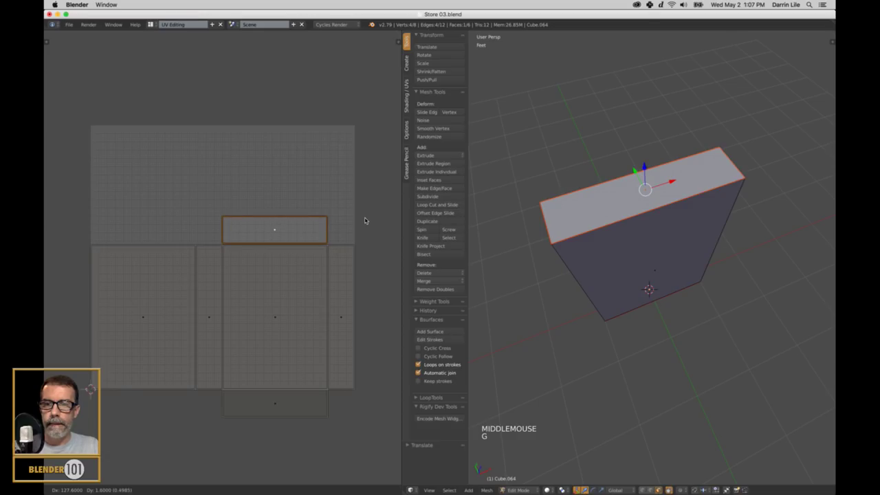
{"action": "left_click", "coordinate": [365, 220]}
Move the entire UV layout up along Y so it fits inside the image area, and return to Object Mode.
{"action": "mouse_move", "coordinate": [623, 291]}
{"action": "middle_mouse_down"}
{"action": "mouse_move", "coordinate": [631, 277]}
{"action": "mouse_move", "coordinate": [623, 294]}
{"action": "middle_mouse_up"}
{"action": "right_click", "coordinate": [658, 264]}
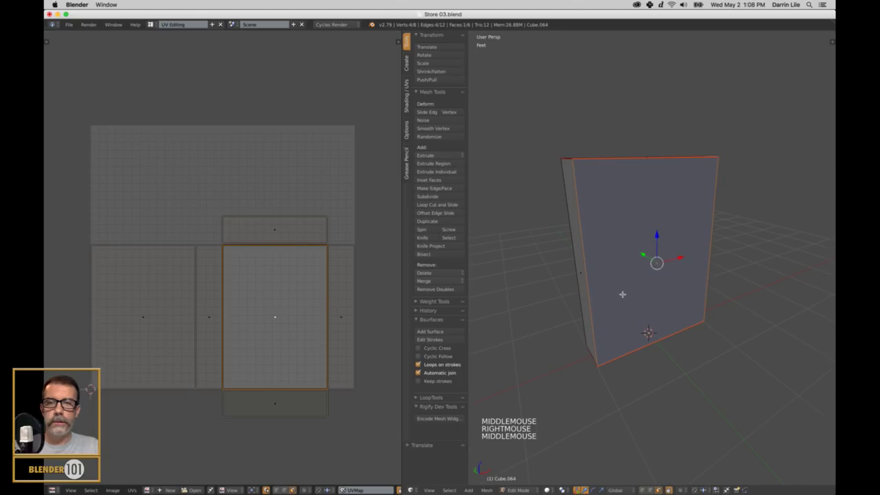
{"action": "key", "text": "a"}
{"action": "key", "text": "a"}
{"action": "key", "text": "a"}
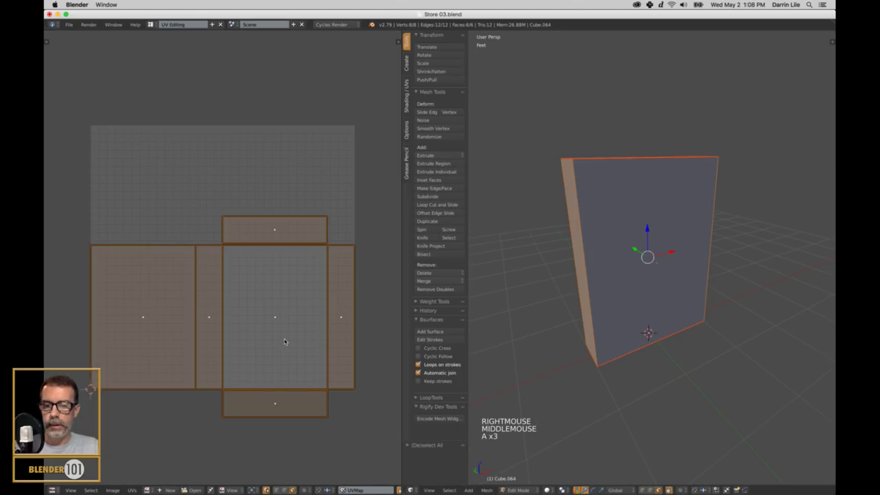
{"action": "key", "text": "g"}
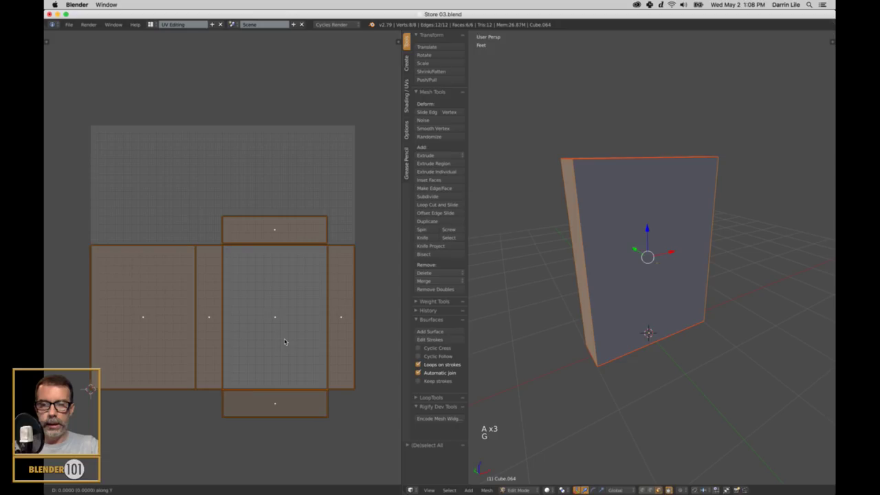
{"action": "left_click", "coordinate": [287, 286]}
{"action": "key", "text": "a"}
{"action": "key", "text": "Tab"}
Split the UV/Image Editor horizontally and change the upper area to the Node Editor.
{"action": "middle_click_drag", "start_coordinate": [557, 338], "coordinate": [584, 350]}
{"action": "scroll", "coordinate": [616, 313], "scroll_direction": "up", "scroll_amount": 2}
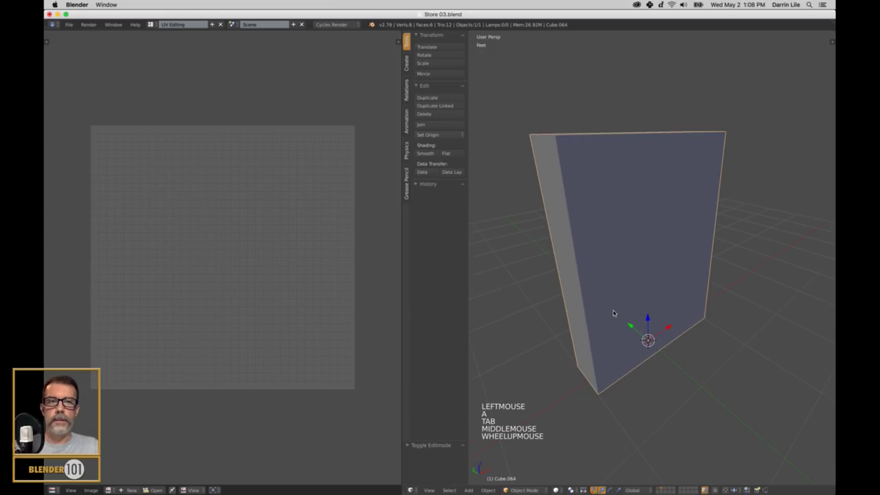
{"action": "left_click_drag", "start_coordinate": [398, 37], "coordinate": [350, 231]}
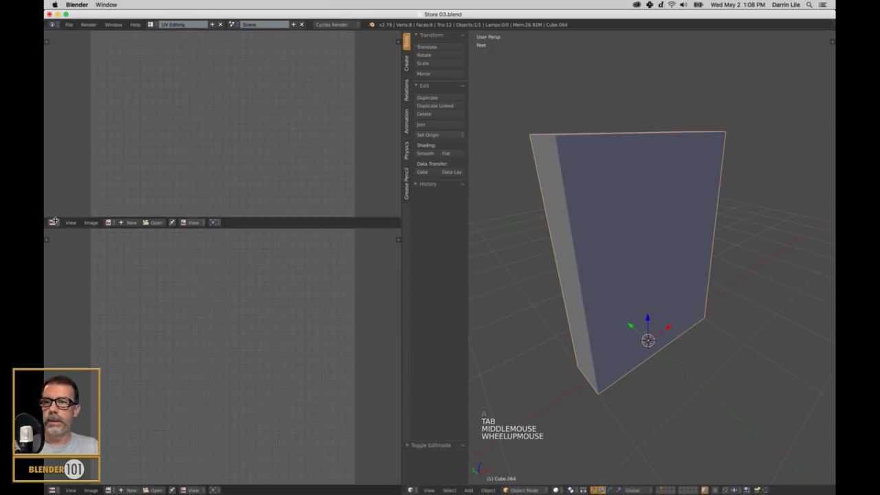
{"action": "left_click", "coordinate": [53, 222]}
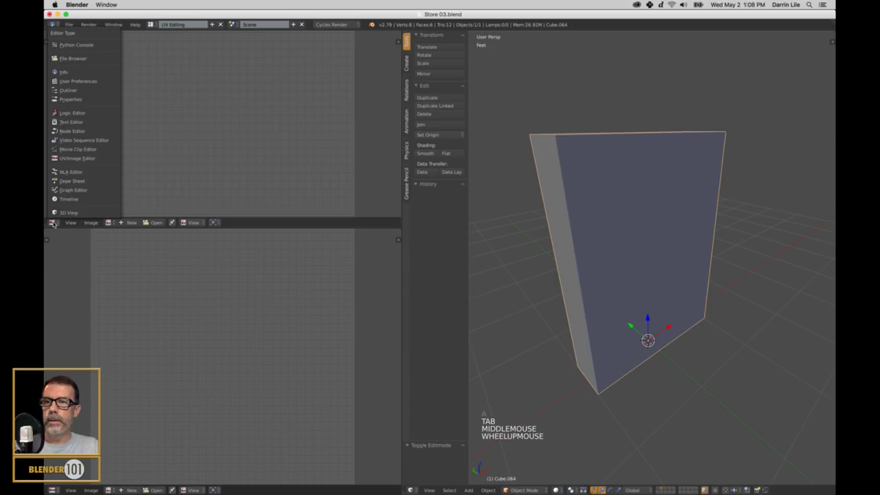
{"action": "left_click", "coordinate": [71, 131]}
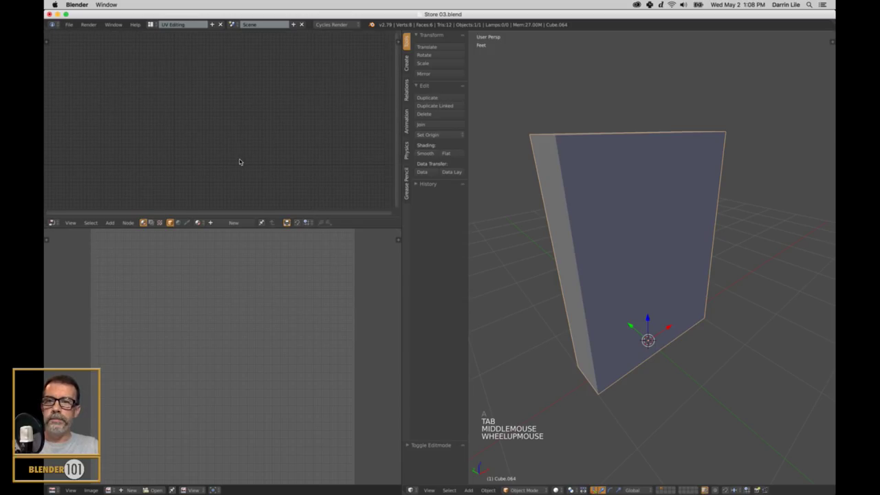
{"action": "scroll", "coordinate": [263, 302], "scroll_direction": "up", "scroll_amount": 1}
{"action": "middle_click_drag", "start_coordinate": [275, 303], "coordinate": [272, 304], "text": "shift"}
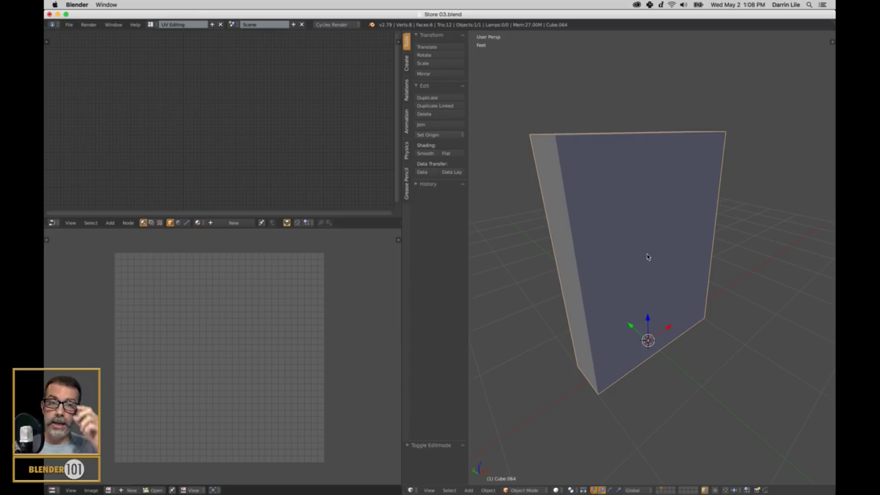
{"action": "mouse_move", "coordinate": [416, 490]}
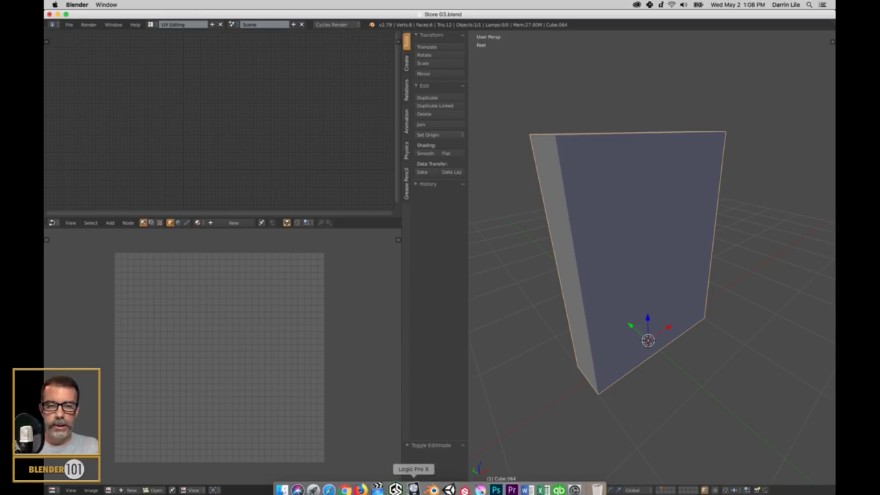
{"action": "left_click", "coordinate": [491, 483]}
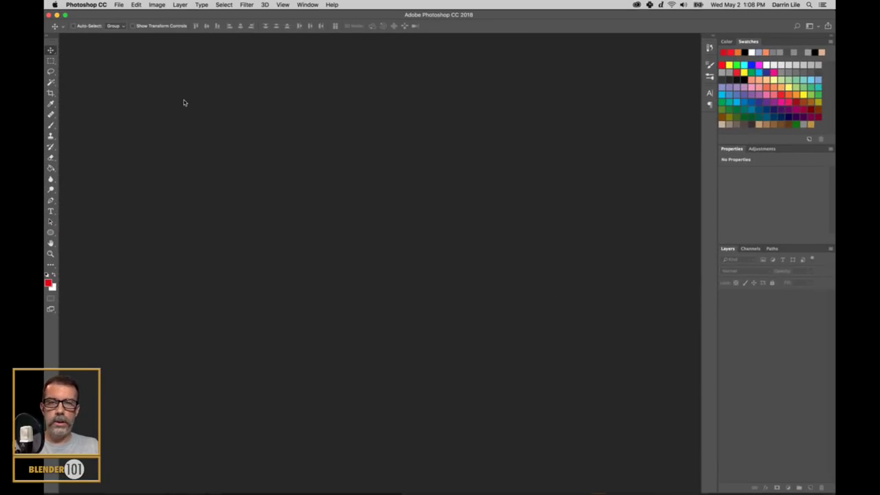
{"action": "mouse_move", "coordinate": [304, 489]}
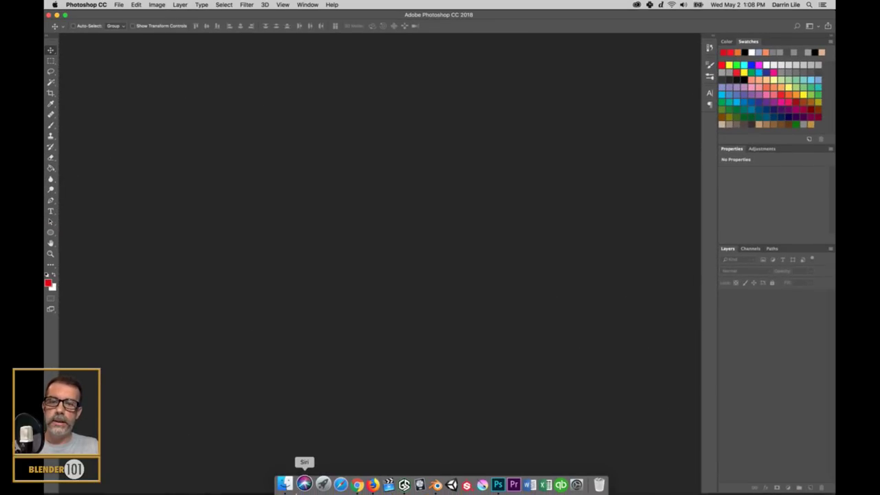
{"action": "left_click", "coordinate": [426, 486]}
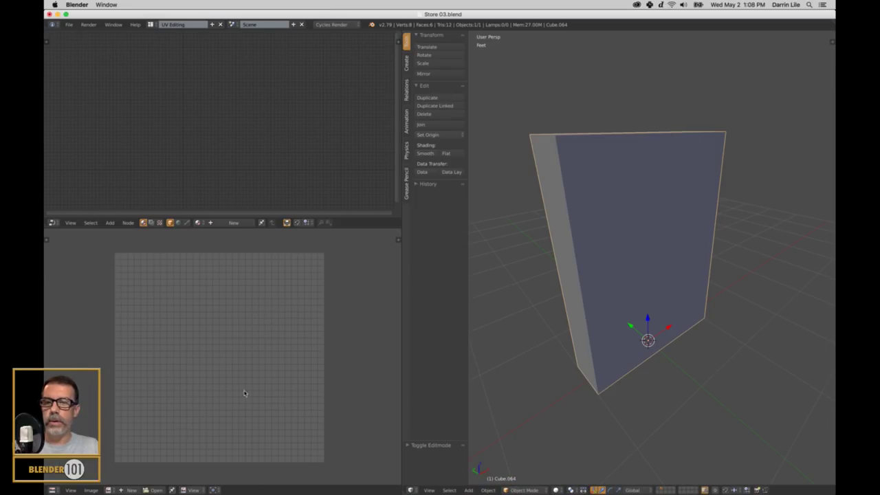
Select the whole box mesh in Edit Mode and start exporting its UV layout.
{"action": "key", "text": "Tab"}
{"action": "key", "text": "a"}
{"action": "key", "text": "a"}
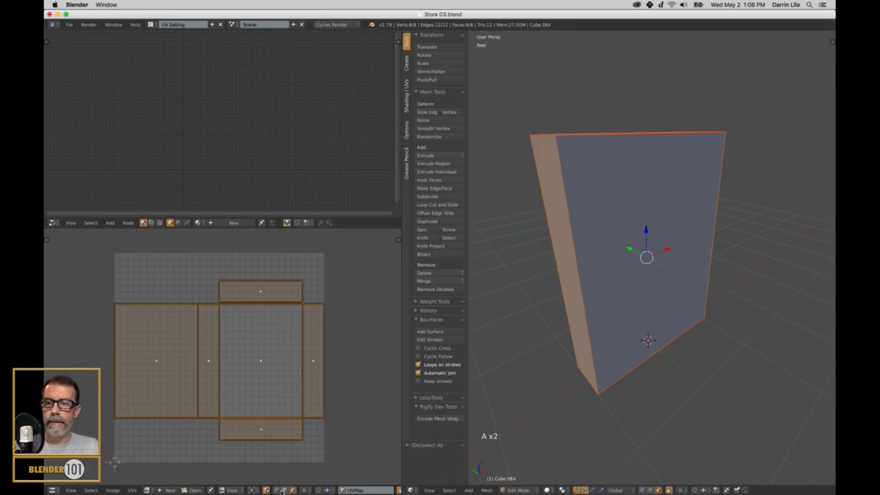
{"action": "left_click", "coordinate": [132, 489]}
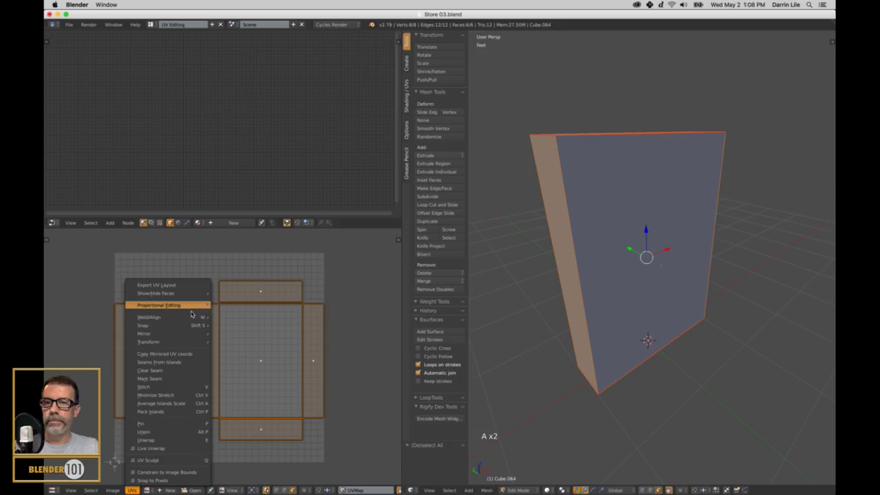
{"action": "left_click", "coordinate": [187, 285]}
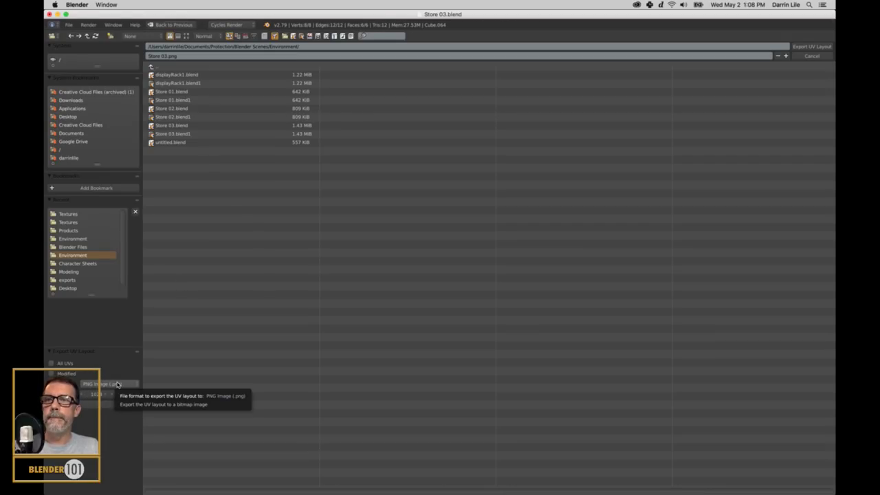
Set the export destination to the Textures folder inside Blender Scenes and name the file CerealBox-UVs.png.
{"action": "left_click", "coordinate": [168, 68]}
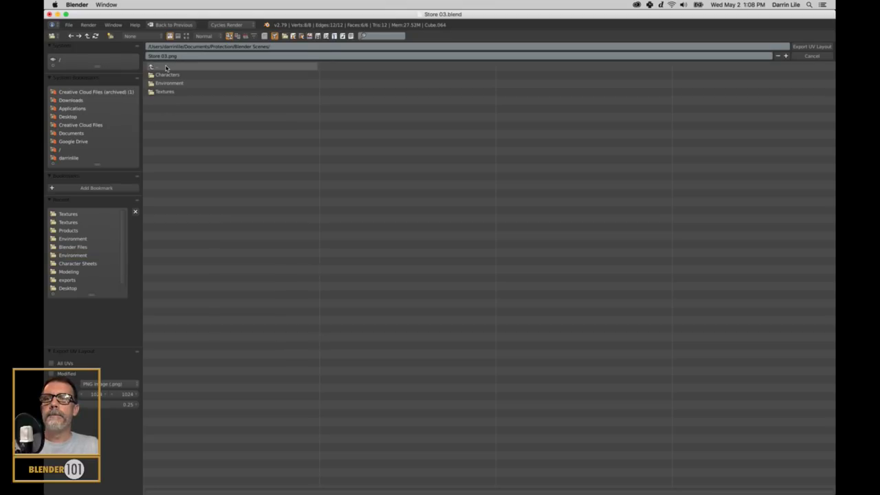
{"action": "left_click", "coordinate": [164, 91]}
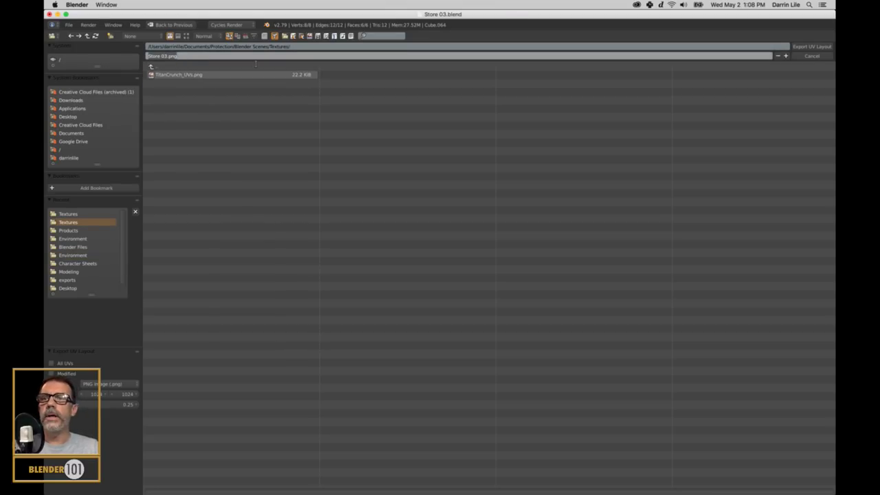
{"action": "key", "text": "BackSpace"}
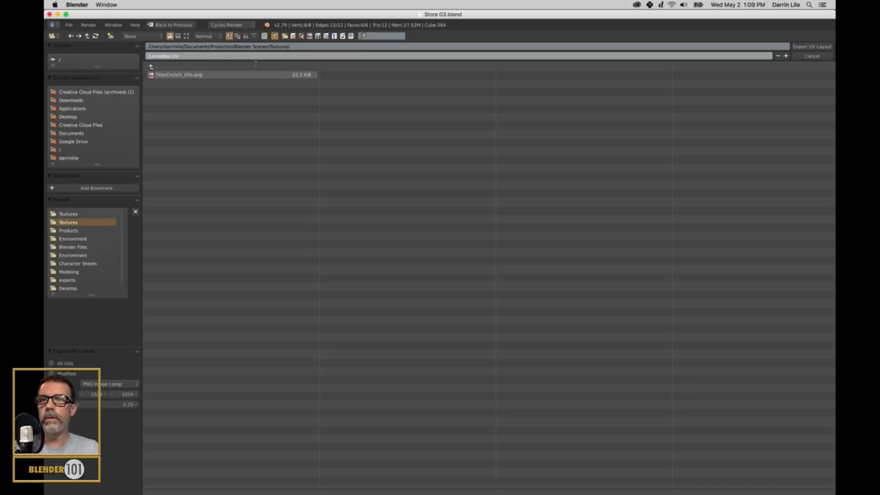
{"action": "key", "text": "Return"}
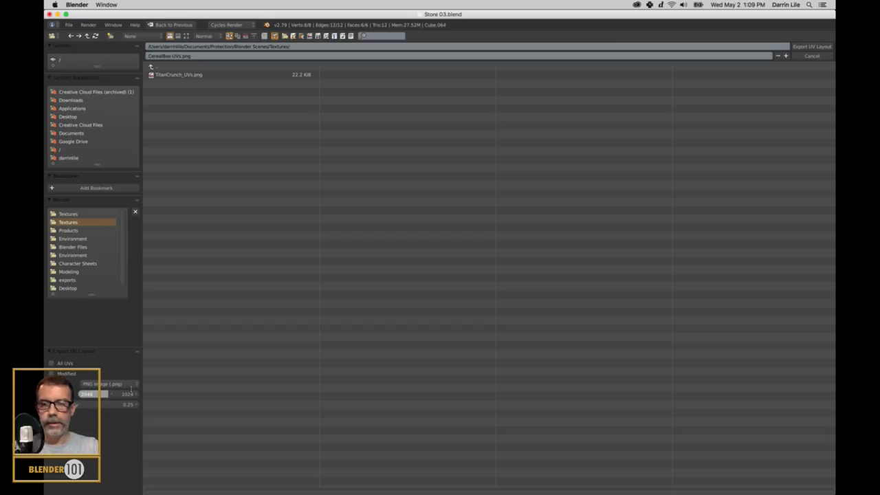
Set the UV layout image size to 2048 by 2048 and export it as a PNG.
{"action": "key", "text": "Tab"}
{"action": "type", "text": "2"}
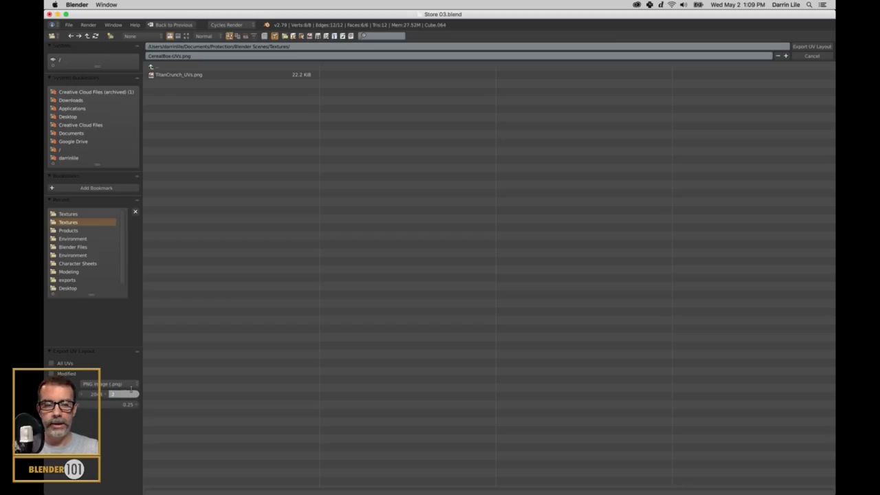
{"action": "key", "text": "Tab"}
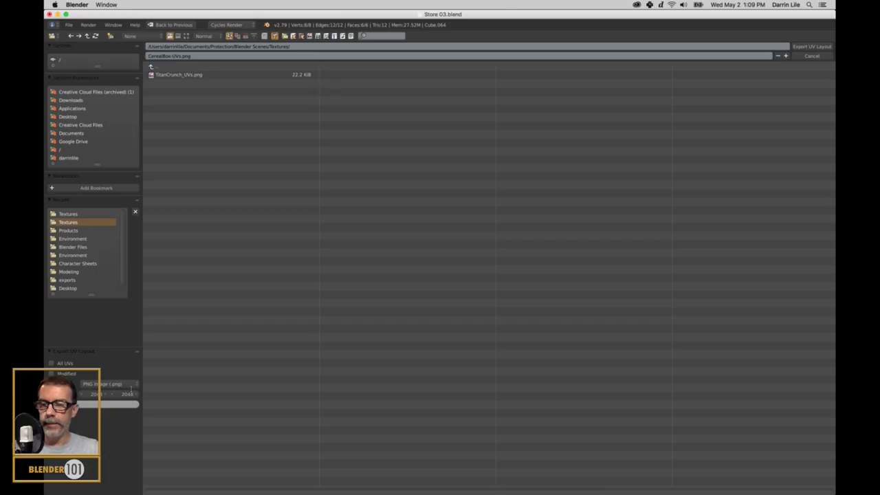
{"action": "key", "text": "Return"}
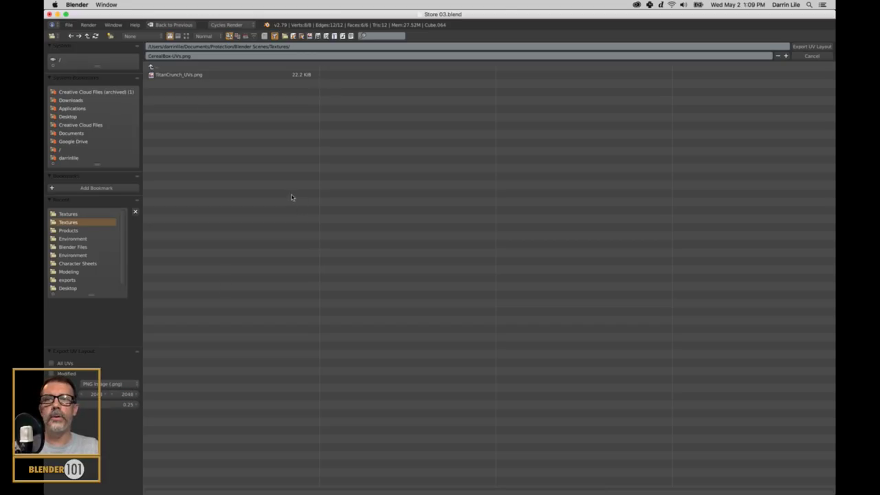
{"action": "left_click", "coordinate": [811, 47]}
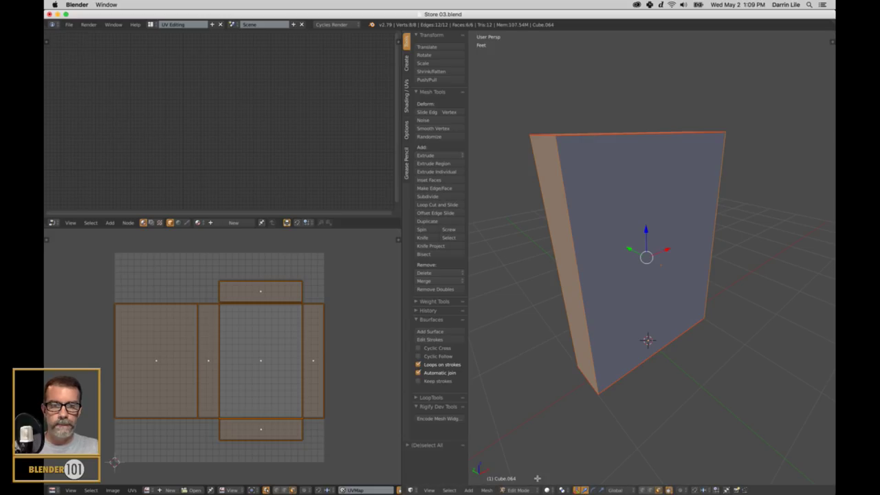
Switch to Photoshop and browse for an image to open in the Textures folder of Documents/Protection.
{"action": "mouse_move", "coordinate": [522, 488]}
{"action": "left_click", "coordinate": [490, 484]}
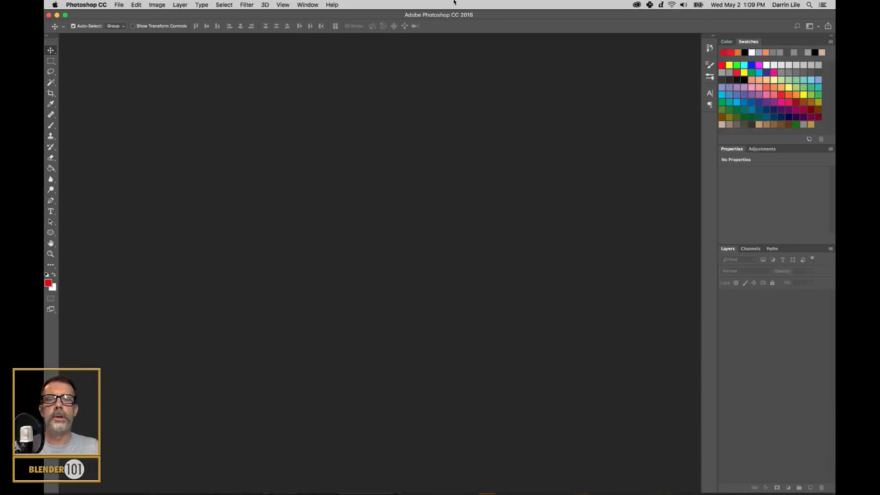
{"action": "key", "text": "super+o"}
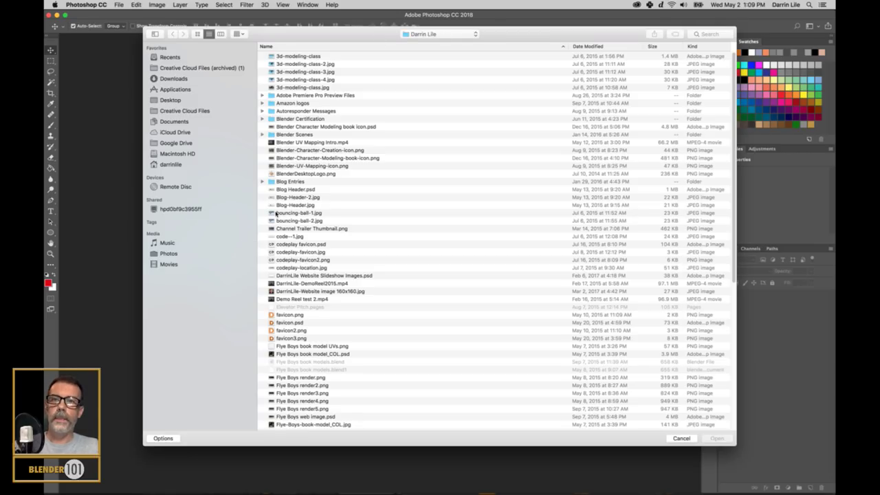
{"action": "left_click", "coordinate": [176, 121]}
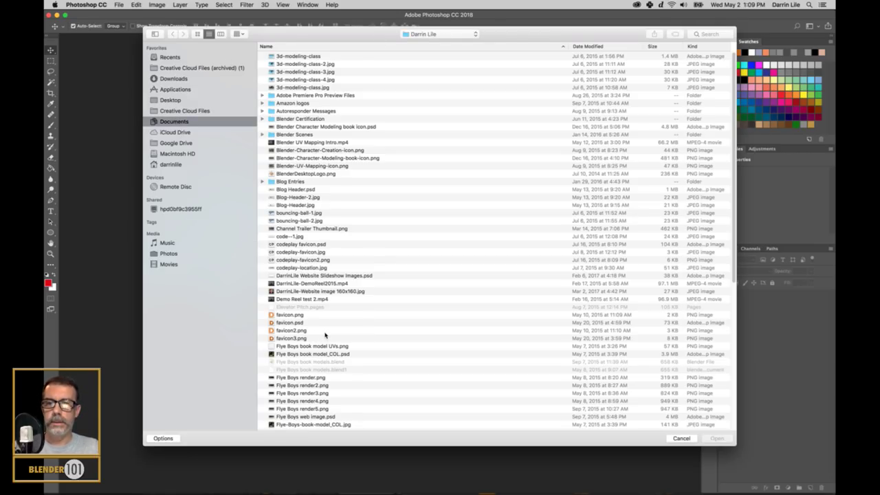
{"action": "double_click", "coordinate": [289, 306]}
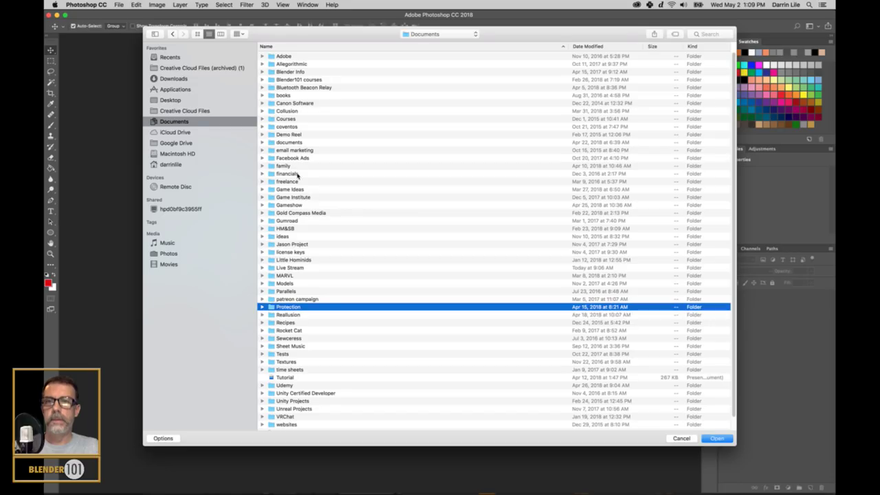
{"action": "double_click", "coordinate": [293, 95]}
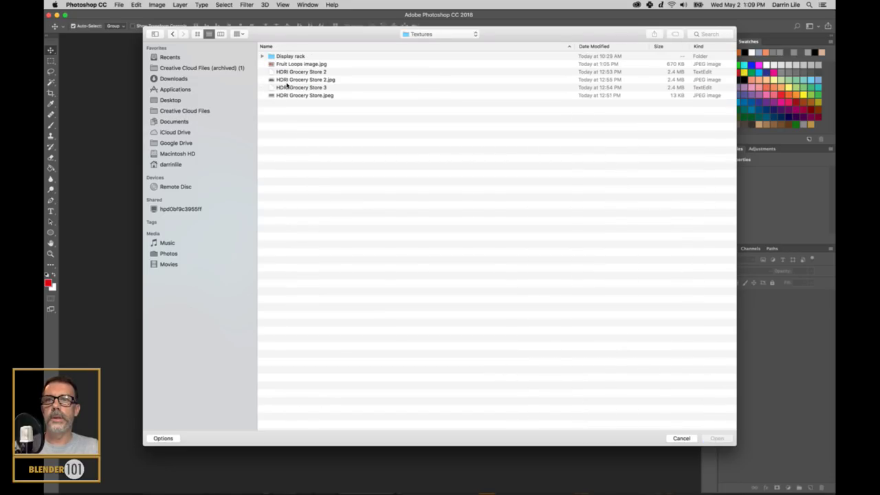
{"action": "left_click", "coordinate": [289, 63]}
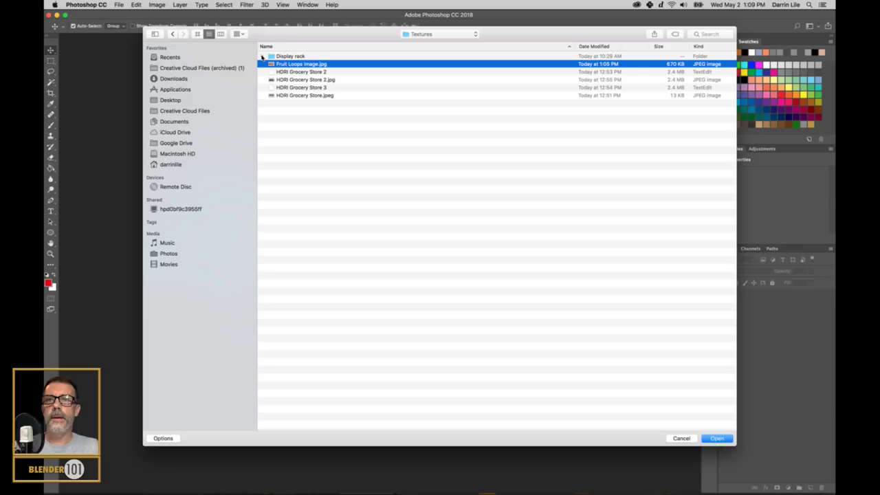
Open CerealBox-UVs.png from the Textures folder inside Protection/Blender Scenes.
{"action": "left_click", "coordinate": [423, 34]}
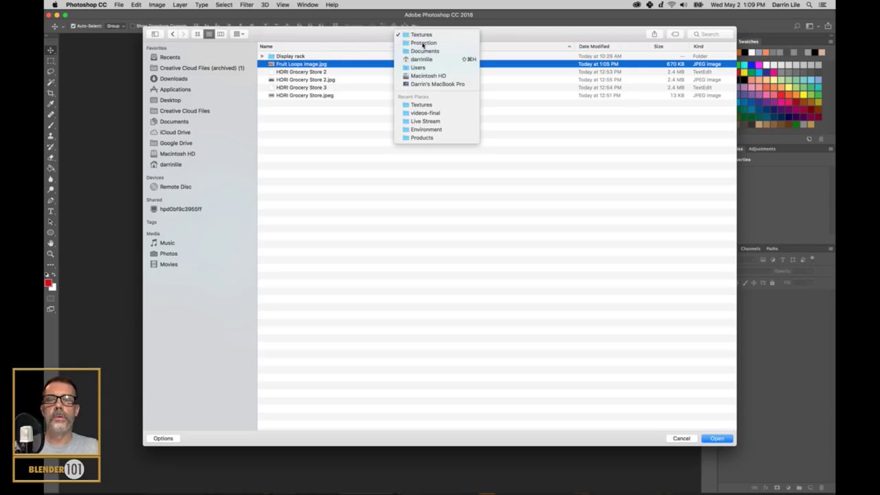
{"action": "left_click", "coordinate": [422, 41]}
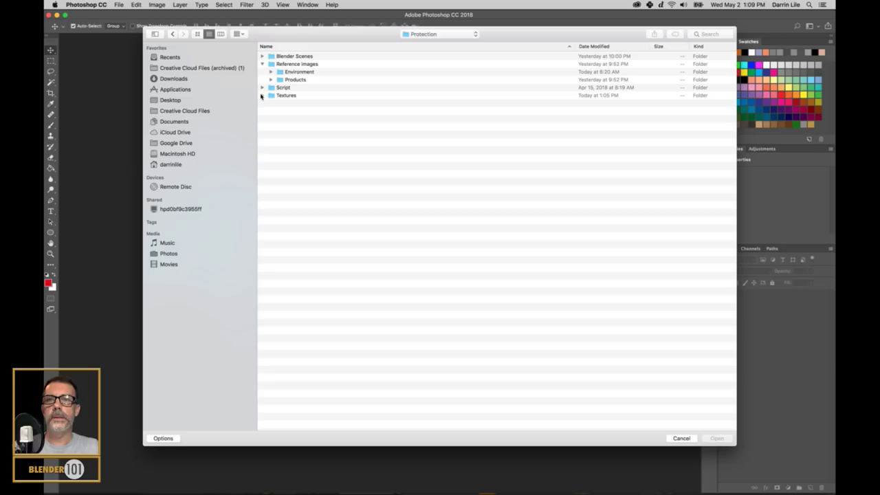
{"action": "left_click", "coordinate": [262, 56]}
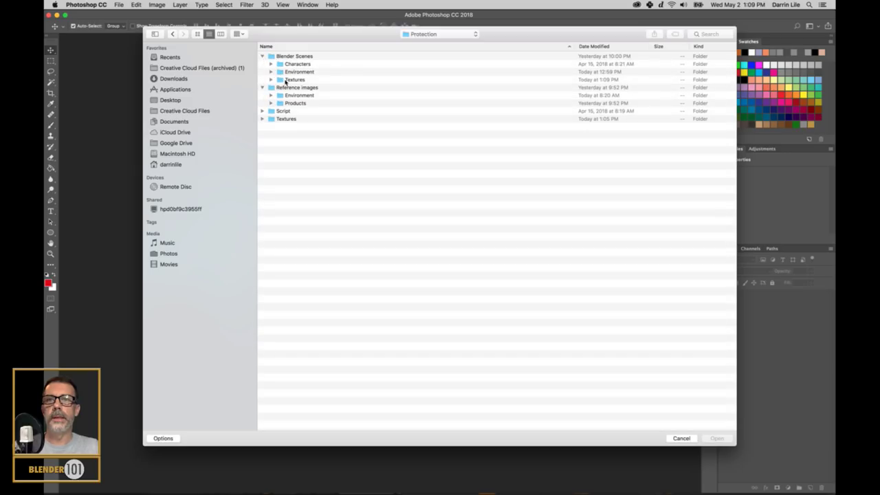
{"action": "left_click", "coordinate": [375, 80]}
{"action": "double_click", "coordinate": [376, 82]}
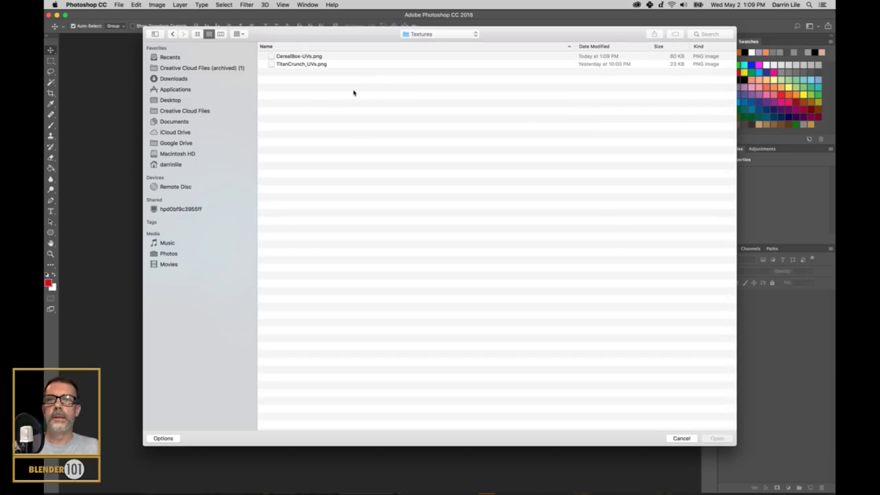
{"action": "left_click", "coordinate": [314, 57]}
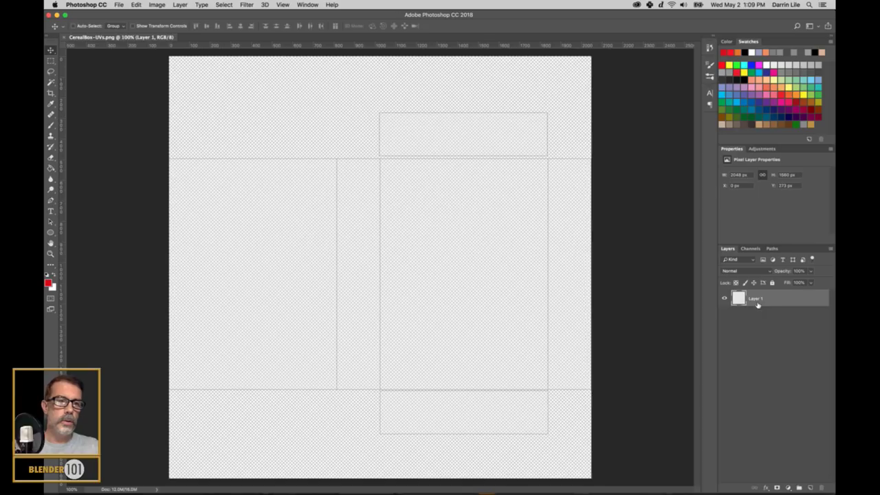
Rename the UV layout layer to "uvs" and add a new empty layer above it.
{"action": "double_click", "coordinate": [755, 299]}
{"action": "type", "text": "uvs"}
{"action": "key", "text": "Return"}
{"action": "left_click", "coordinate": [809, 487]}
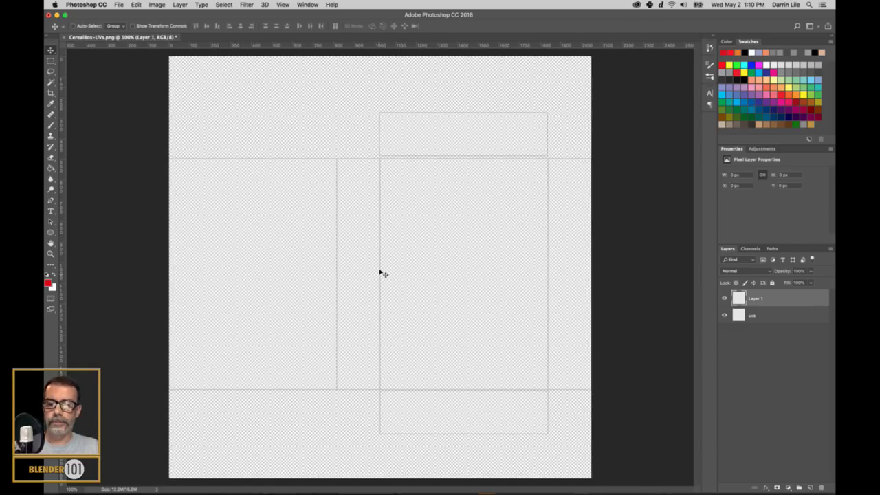
Open Fruit Loops image.jpg from the Protection project's own Textures folder.
{"action": "key", "text": "super+o"}
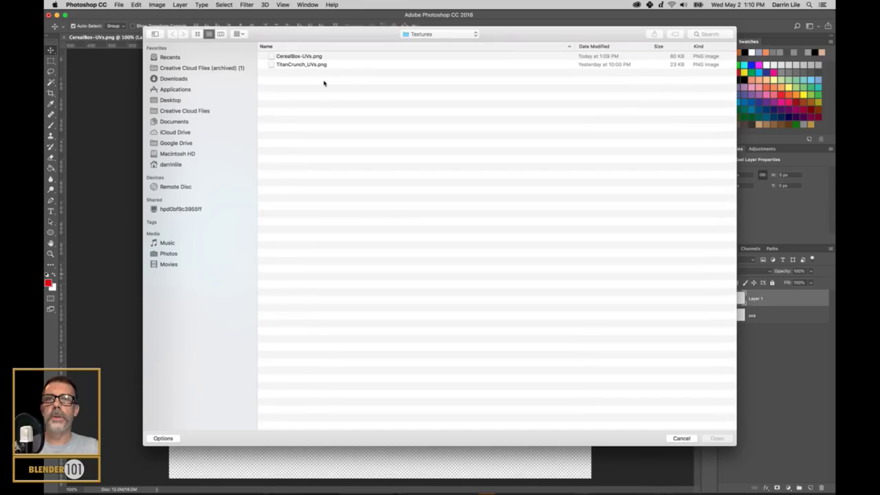
{"action": "left_click", "coordinate": [444, 38]}
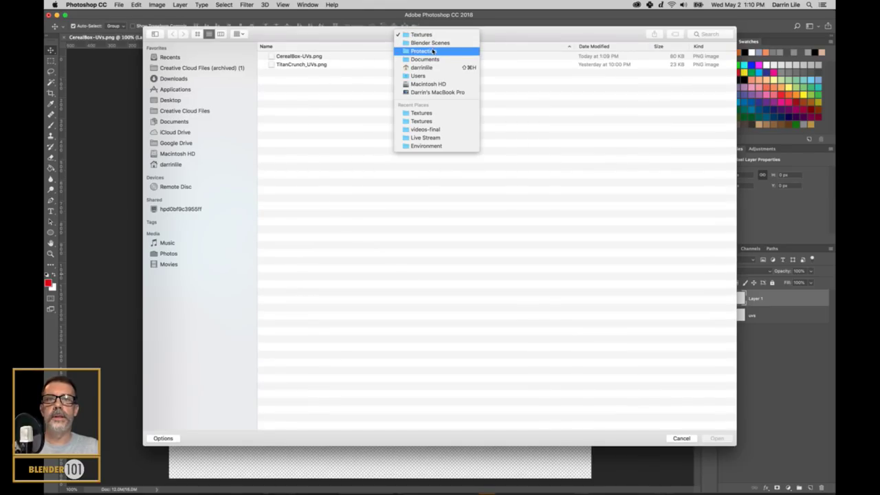
{"action": "left_click", "coordinate": [427, 49]}
{"action": "double_click", "coordinate": [281, 118]}
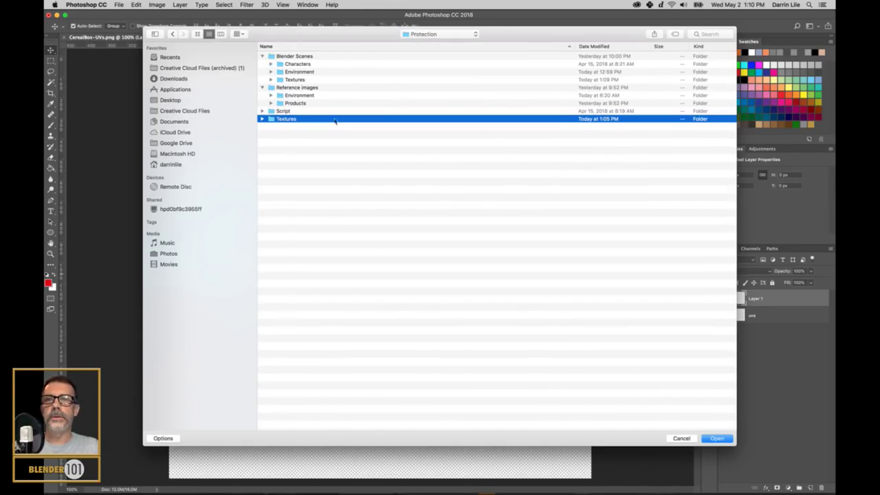
{"action": "left_click", "coordinate": [286, 64]}
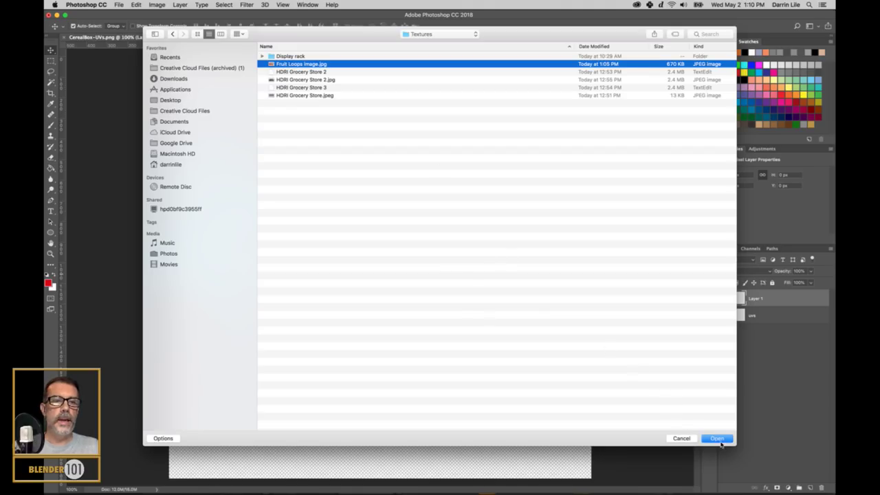
{"action": "key", "text": "Return"}
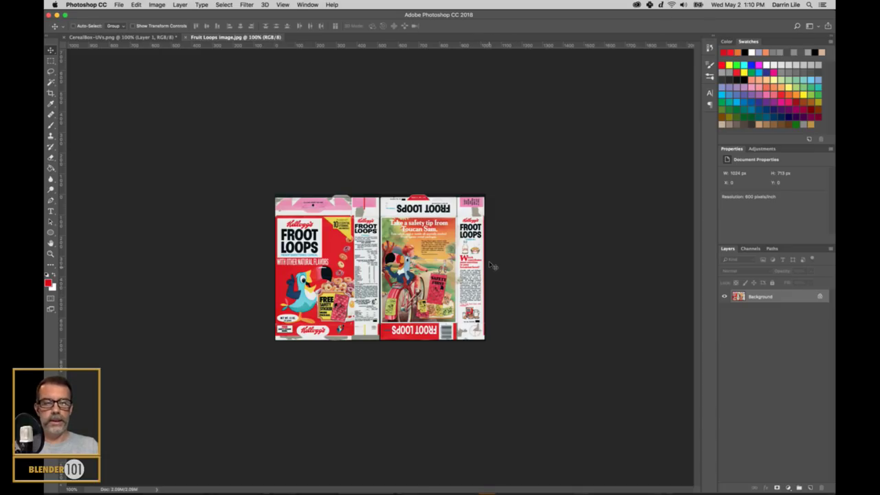
Copy the Froot Loops box's front panel with a rectangular marquee and paste it onto the empty layer of CerealBox-UVs.png.
{"action": "key", "text": "super+equal"}
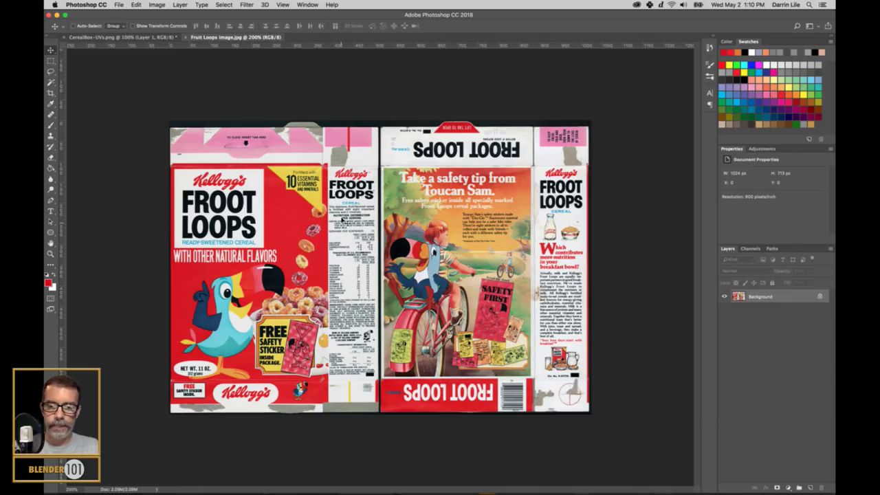
{"action": "key", "text": "m"}
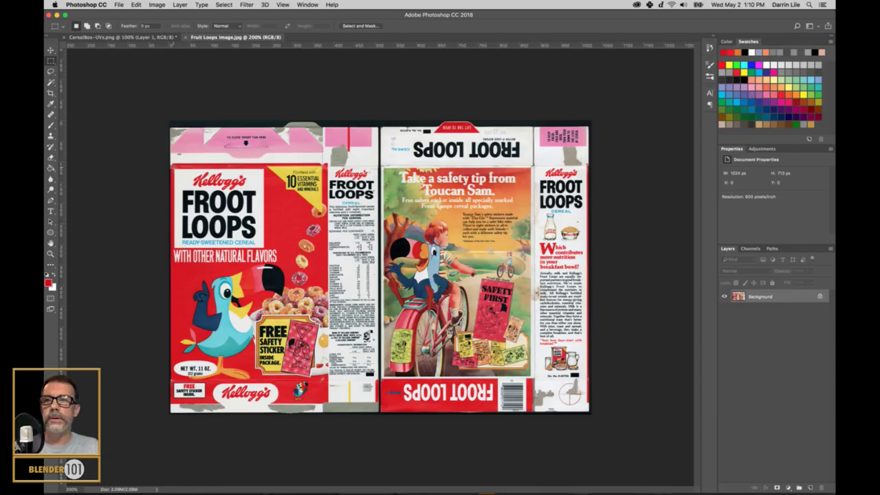
{"action": "left_click_drag", "start_coordinate": [171, 164], "coordinate": [322, 377]}
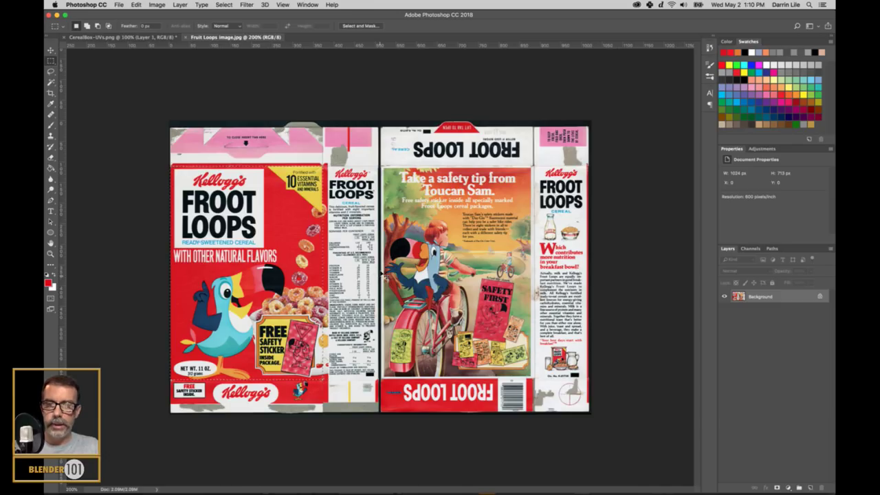
{"action": "left_click", "coordinate": [117, 37]}
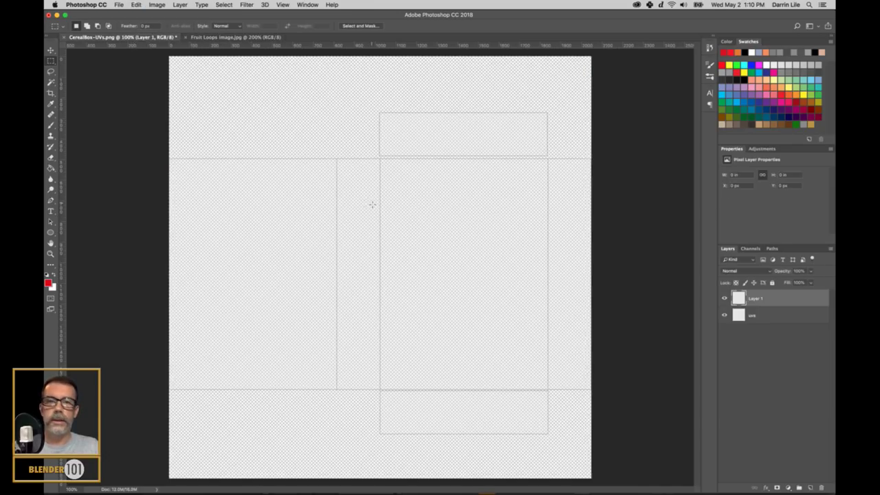
{"action": "key", "text": "super+v"}
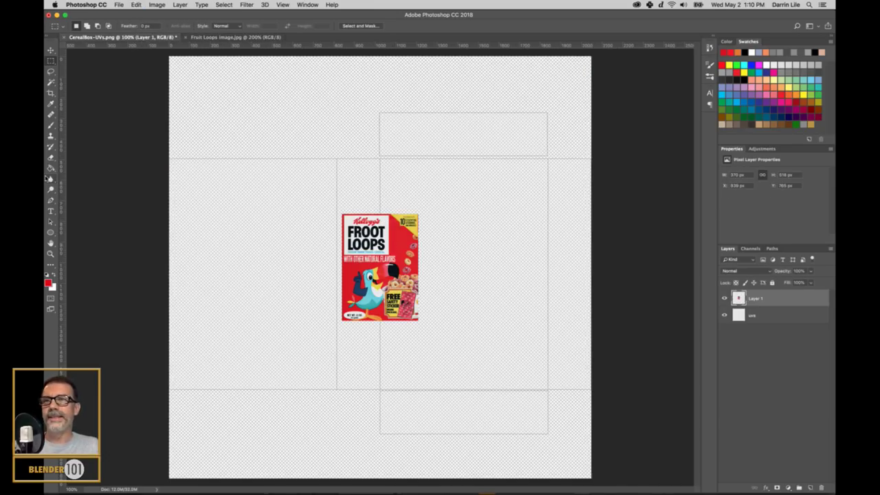
Show the transform controls and move the pasted front artwork to the upper-left corner of the large front-panel outline.
{"action": "left_click", "coordinate": [52, 50]}
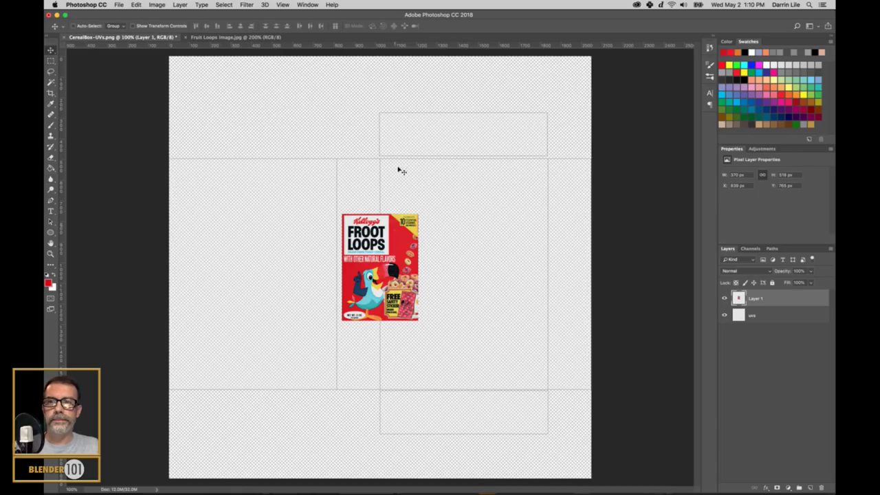
{"action": "left_click", "coordinate": [133, 25]}
{"action": "left_click_drag", "start_coordinate": [381, 268], "coordinate": [420, 210]}
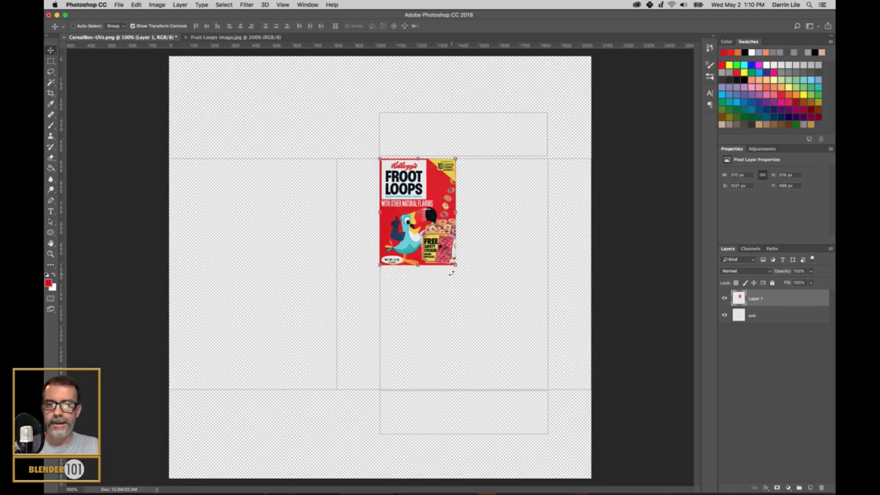
Scale the pasted front artwork until it fills the width and height of the large front-panel outline.
{"action": "left_click_drag", "start_coordinate": [456, 265], "coordinate": [533, 398]}
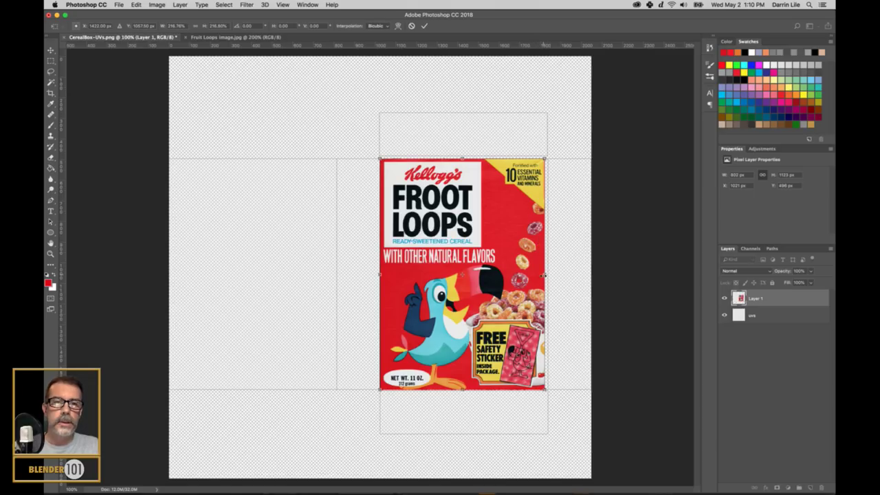
{"action": "left_click_drag", "start_coordinate": [545, 275], "coordinate": [548, 278]}
{"action": "key", "text": "Return"}
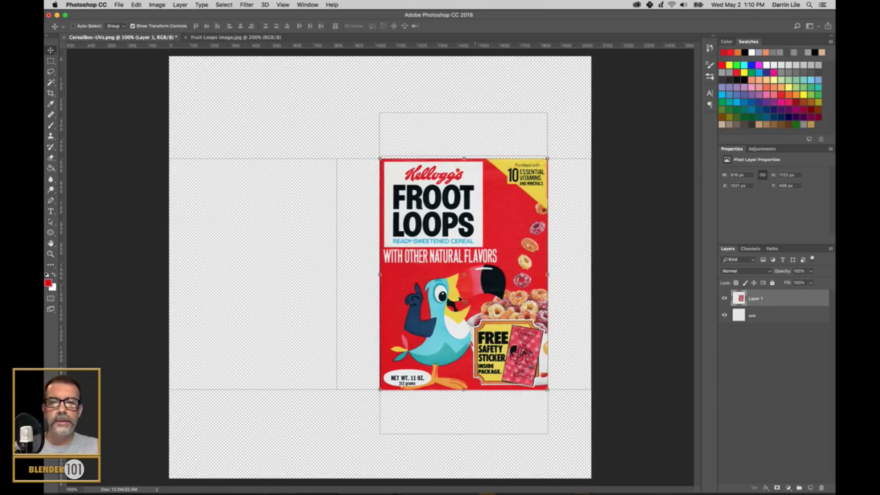
Copy the "Take a safety tip from Toucan Sam" back panel from Fruit Loops image.jpg and paste it into CerealBox-UVs.png.
{"action": "left_click", "coordinate": [216, 37]}
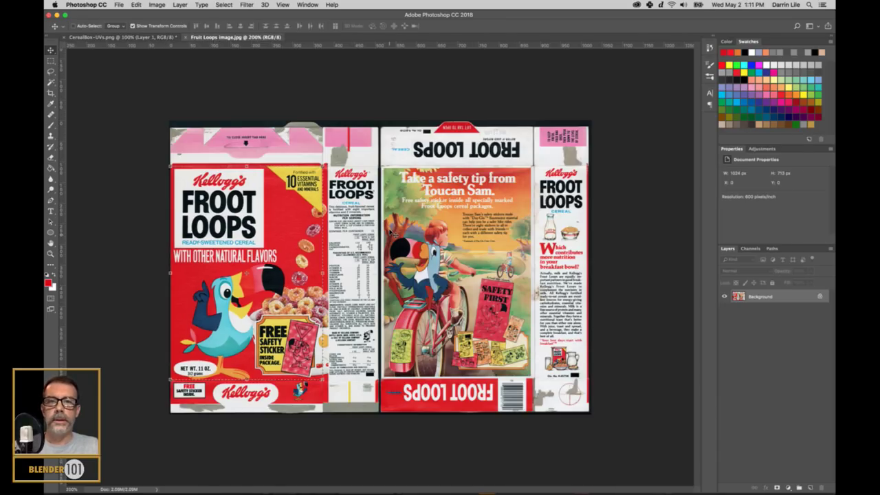
{"action": "key", "text": "super+d"}
{"action": "key", "text": "m"}
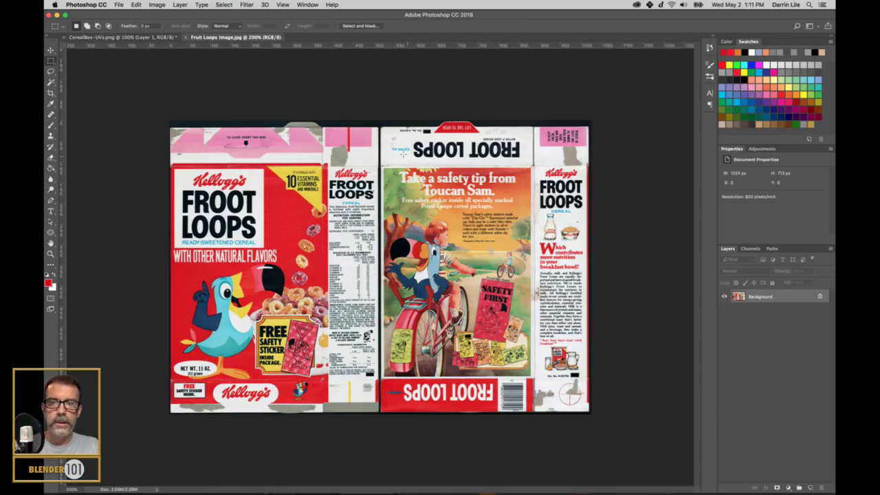
{"action": "left_click_drag", "start_coordinate": [382, 167], "coordinate": [534, 376]}
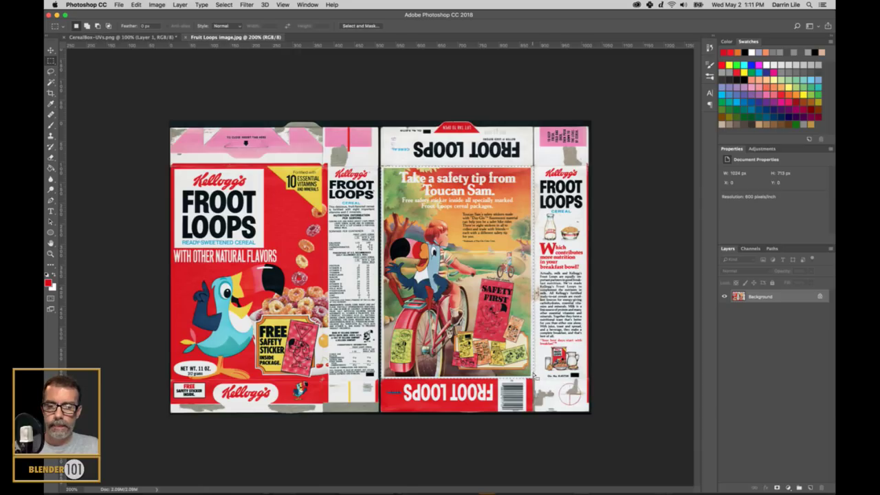
{"action": "left_click", "coordinate": [120, 36]}
{"action": "key", "text": "super+v"}
Move the pasted back artwork to the large back-panel outline at the layout's left edge and scale it to fill that outline.
{"action": "key", "text": "v"}
{"action": "left_click_drag", "start_coordinate": [388, 244], "coordinate": [213, 189]}
{"action": "left_click_drag", "start_coordinate": [242, 264], "coordinate": [336, 389]}
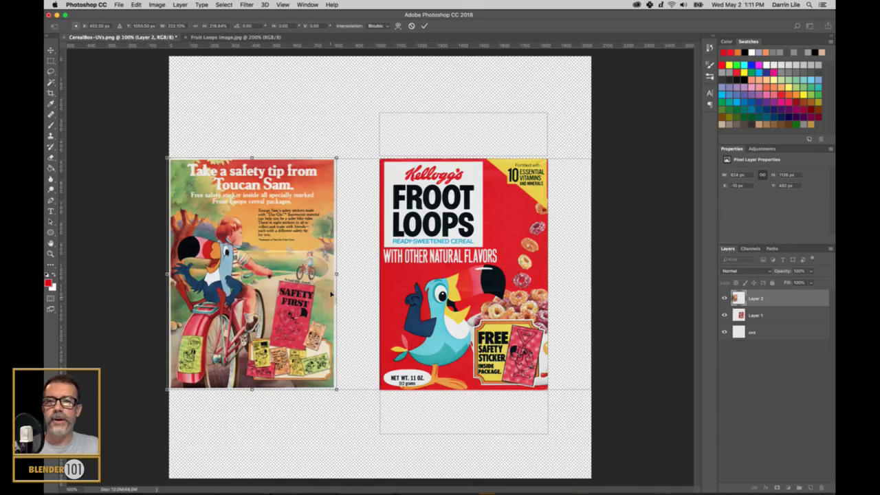
{"action": "key", "text": "Return"}
Copy the nutrition-information side panel from Fruit Loops image.jpg with a rectangular marquee and paste it into CerealBox-UVs.png.
{"action": "left_click", "coordinate": [223, 37]}
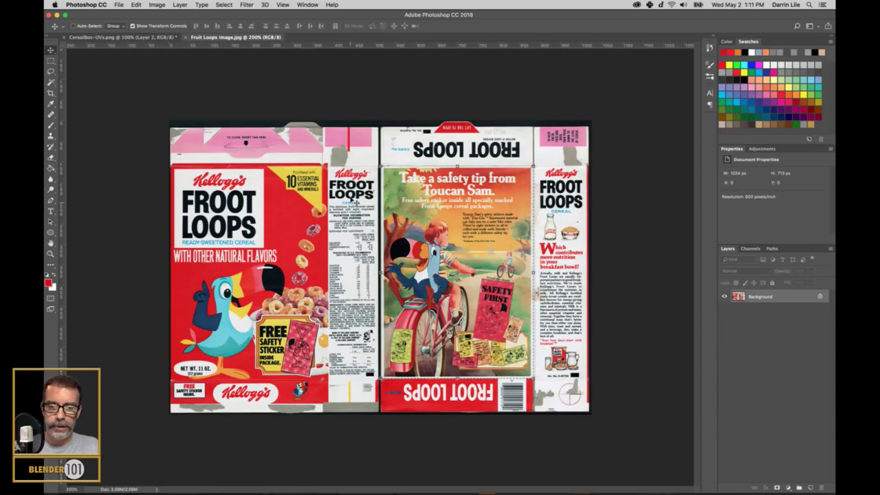
{"action": "key", "text": "m"}
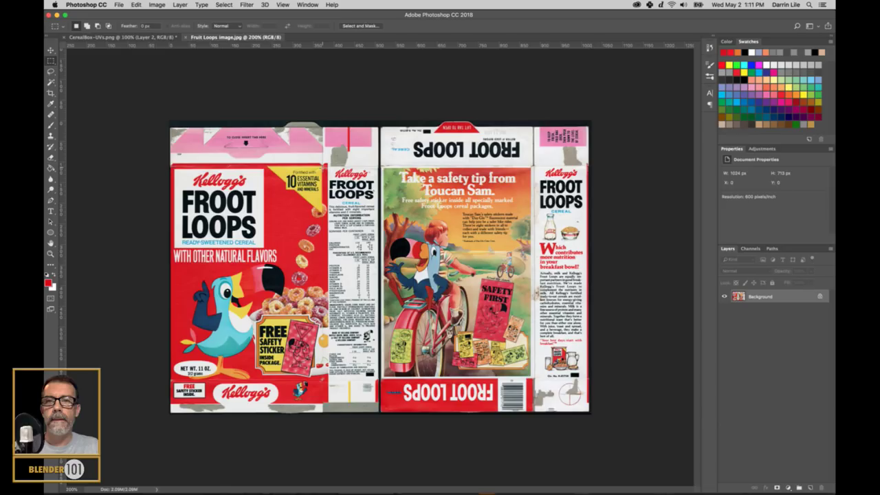
{"action": "left_click_drag", "start_coordinate": [328, 127], "coordinate": [379, 377]}
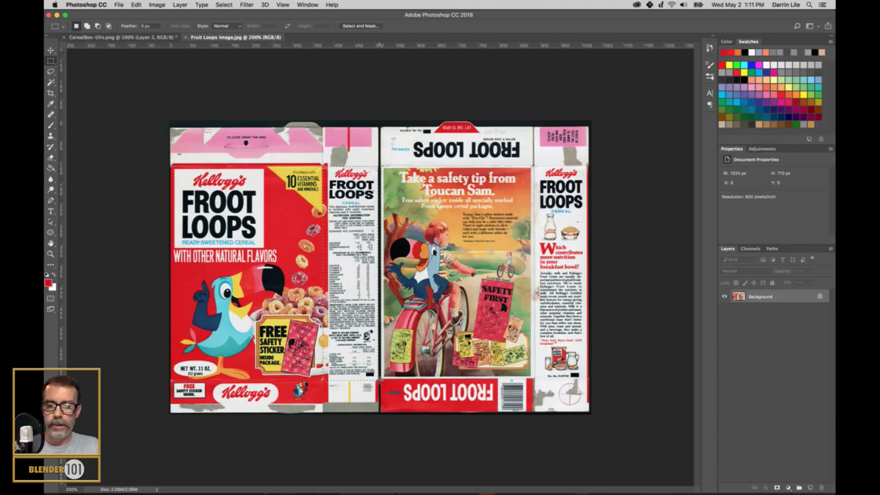
{"action": "left_click", "coordinate": [139, 37]}
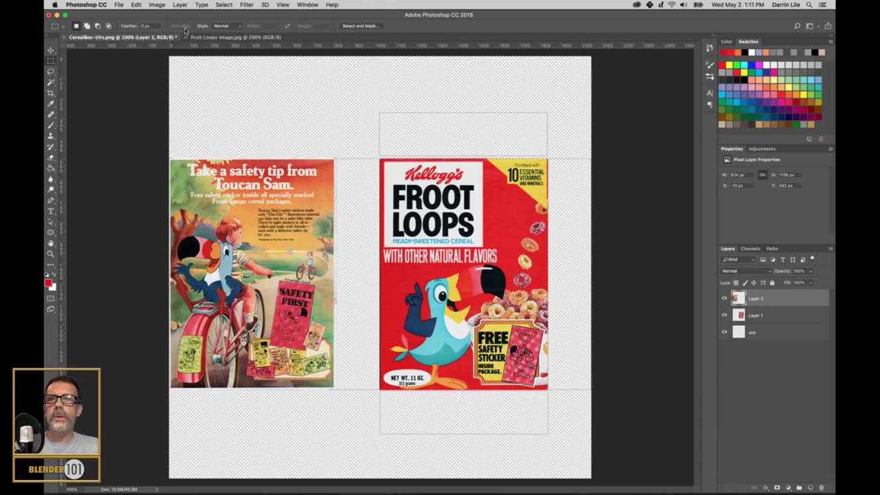
{"action": "left_click", "coordinate": [200, 37]}
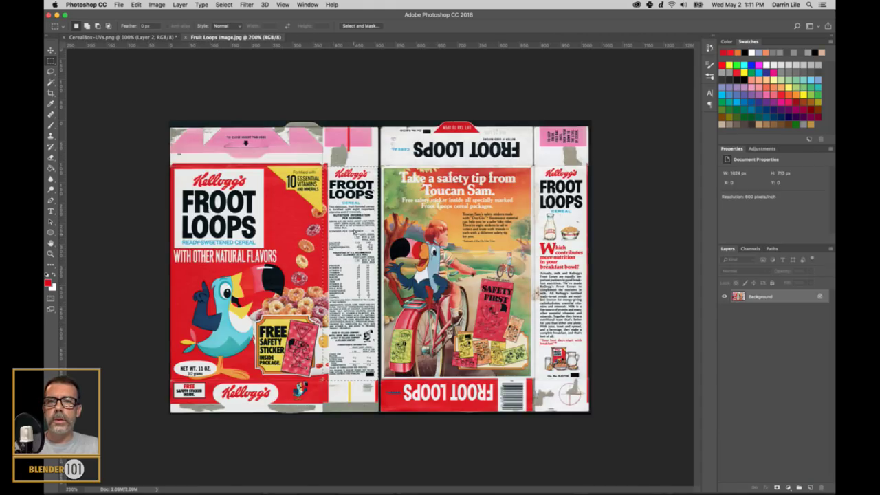
{"action": "left_click", "coordinate": [152, 38]}
{"action": "key", "text": "super+v"}
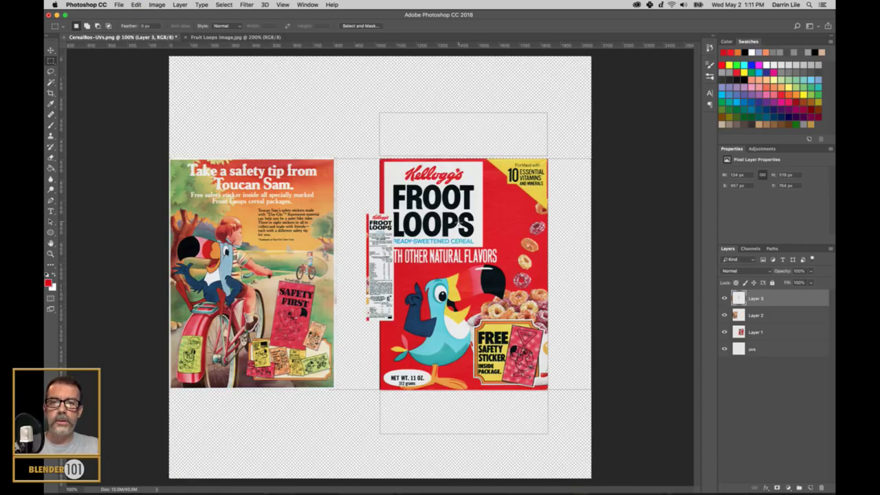
Place the nutrition side artwork in the narrow outline right of the front panel and scale it to fit.
{"action": "key", "text": "v"}
{"action": "left_click_drag", "start_coordinate": [373, 231], "coordinate": [557, 176]}
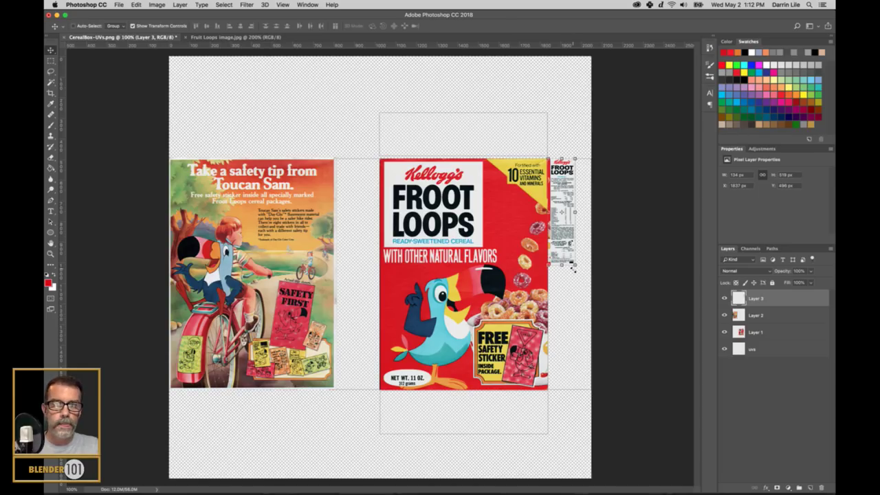
{"action": "left_click_drag", "start_coordinate": [574, 265], "coordinate": [593, 390]}
{"action": "key", "text": "Return"}
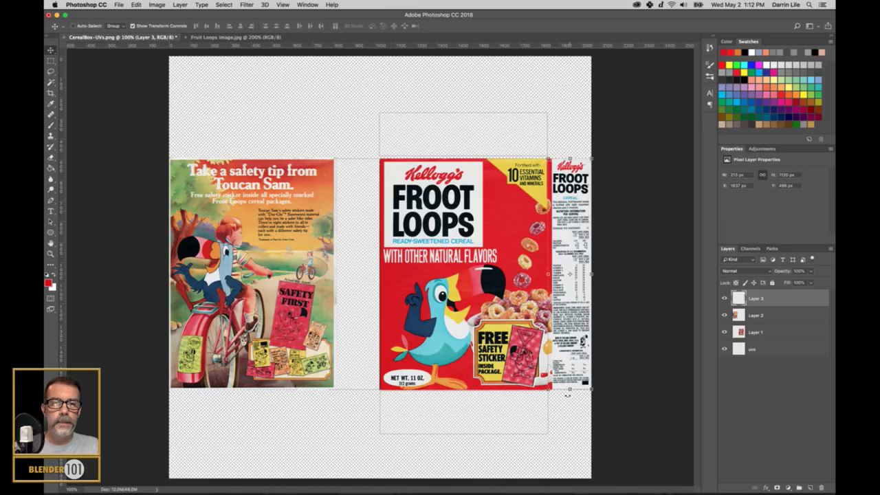
Copy the side panel with the milk bottle and breakfast text from Fruit Loops image.jpg and paste it into CerealBox-UVs.png.
{"action": "left_click", "coordinate": [222, 38]}
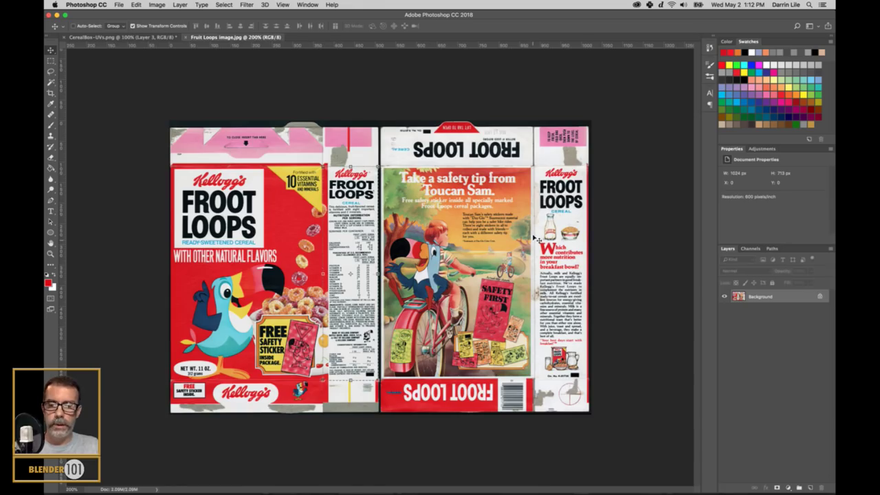
{"action": "key", "text": "super+d"}
{"action": "key", "text": "m"}
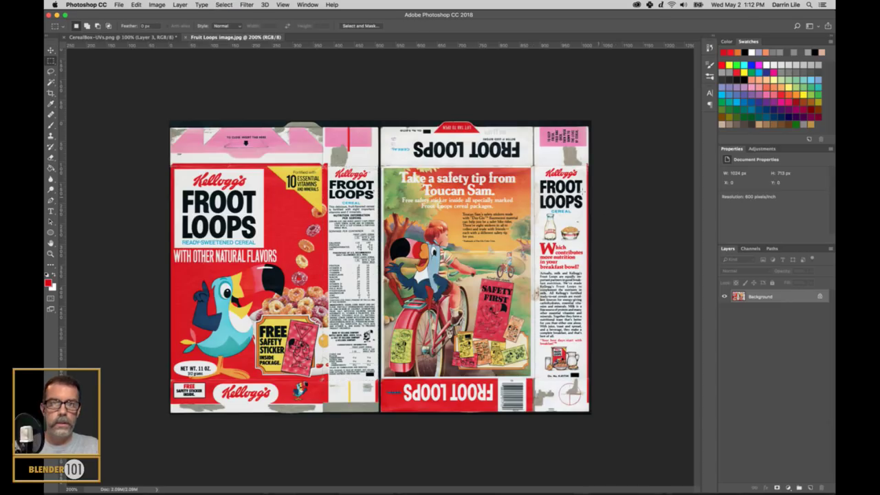
{"action": "left_click_drag", "start_coordinate": [535, 172], "coordinate": [588, 379]}
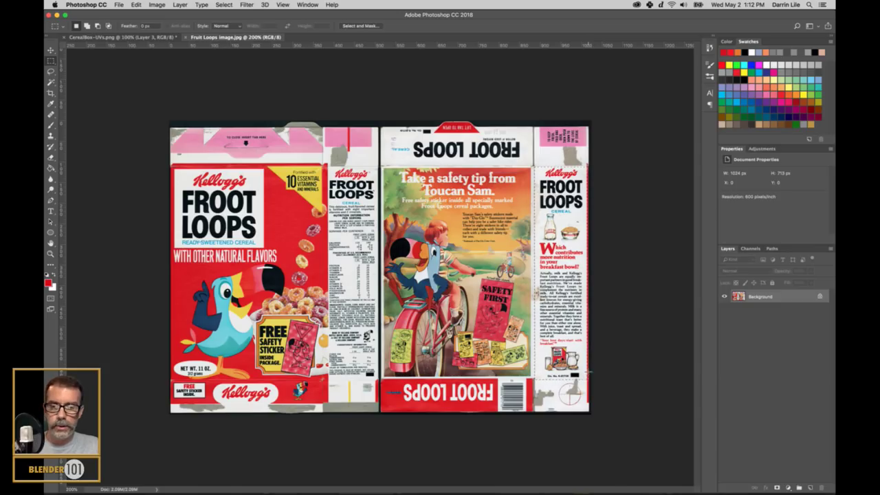
{"action": "left_click", "coordinate": [141, 38]}
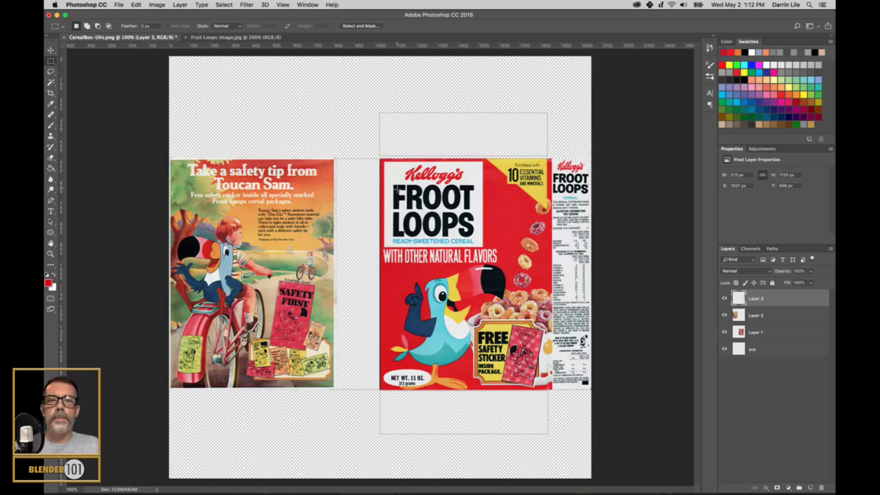
{"action": "key", "text": "super+v"}
Position the breakfast-text side artwork in the narrow outline between the back and front panels and scale it to fill the gap.
{"action": "left_click", "coordinate": [51, 51]}
{"action": "left_click_drag", "start_coordinate": [383, 249], "coordinate": [351, 196]}
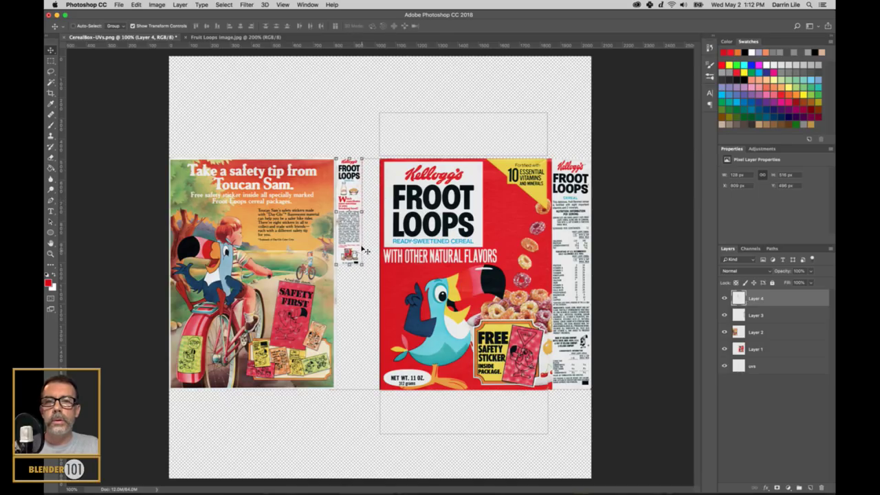
{"action": "left_click_drag", "start_coordinate": [363, 266], "coordinate": [383, 392]}
{"action": "key", "text": "Return"}
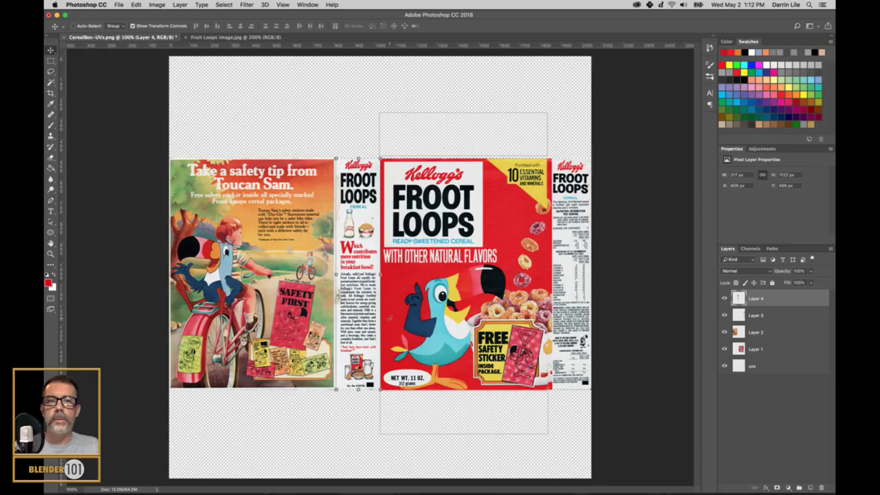
Copy the red Froot Loops bottom flap with the barcode from Fruit Loops image.jpg and paste it into CerealBox-UVs.png.
{"action": "left_click", "coordinate": [222, 38]}
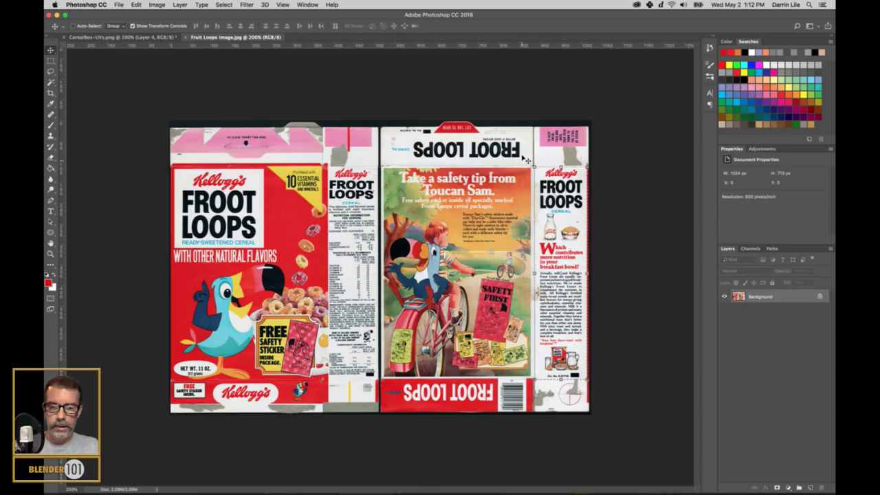
{"action": "key", "text": "m"}
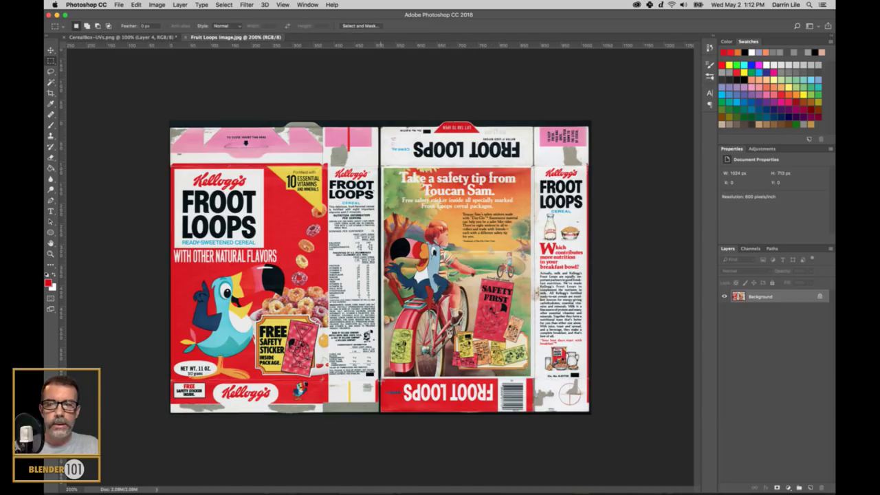
{"action": "left_click_drag", "start_coordinate": [379, 382], "coordinate": [532, 410]}
{"action": "key", "text": "super+c"}
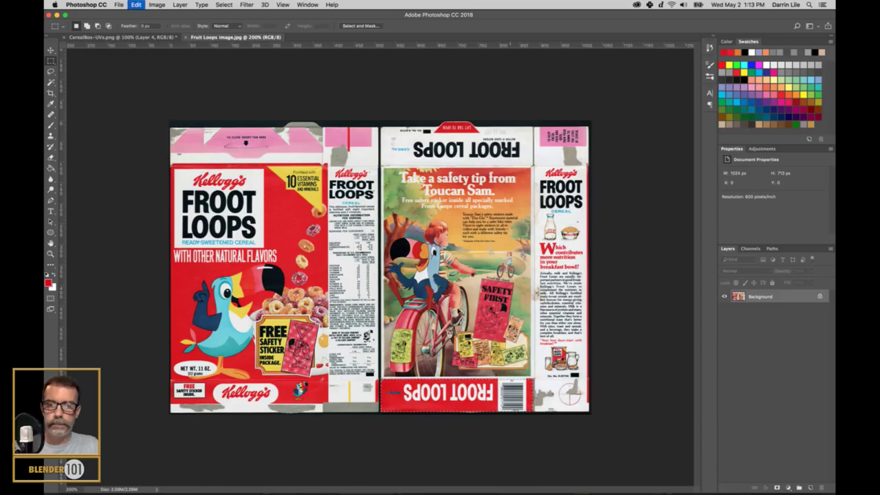
{"action": "left_click", "coordinate": [156, 36]}
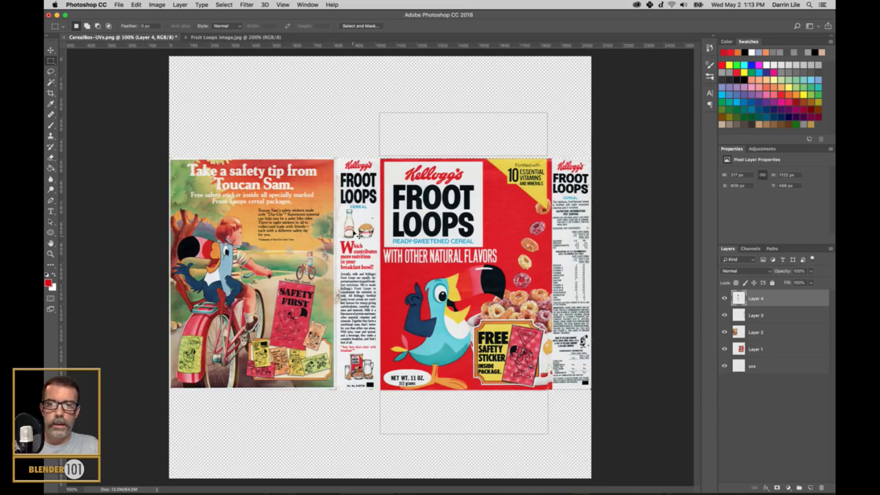
{"action": "key", "text": "super+v"}
Move the red barcode flap into the outline below the front panel and stretch it to fill that outline.
{"action": "key", "text": "v"}
{"action": "left_click_drag", "start_coordinate": [366, 261], "coordinate": [547, 432]}
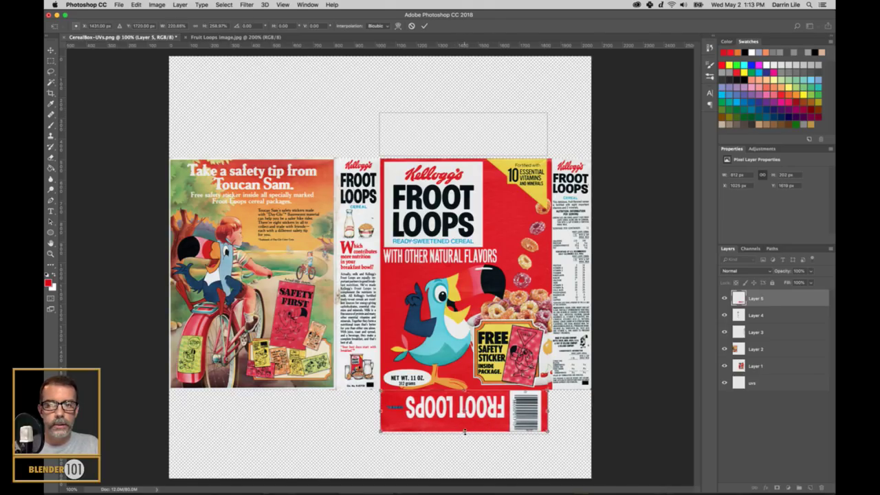
{"action": "left_click_drag", "start_coordinate": [465, 432], "coordinate": [466, 435]}
{"action": "key", "text": "Return"}
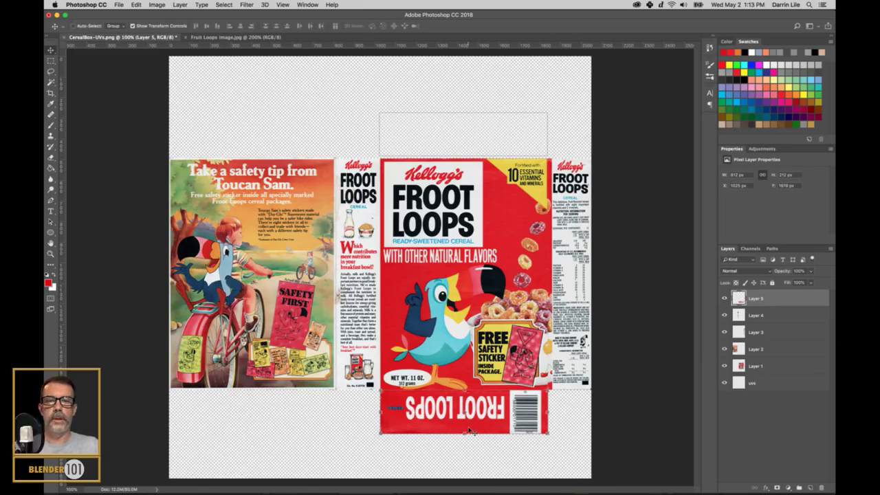
Copy the white Froot Loops top flap above the back panel in Fruit Loops image.jpg and paste it into CerealBox-UVs.png.
{"action": "left_click", "coordinate": [218, 37]}
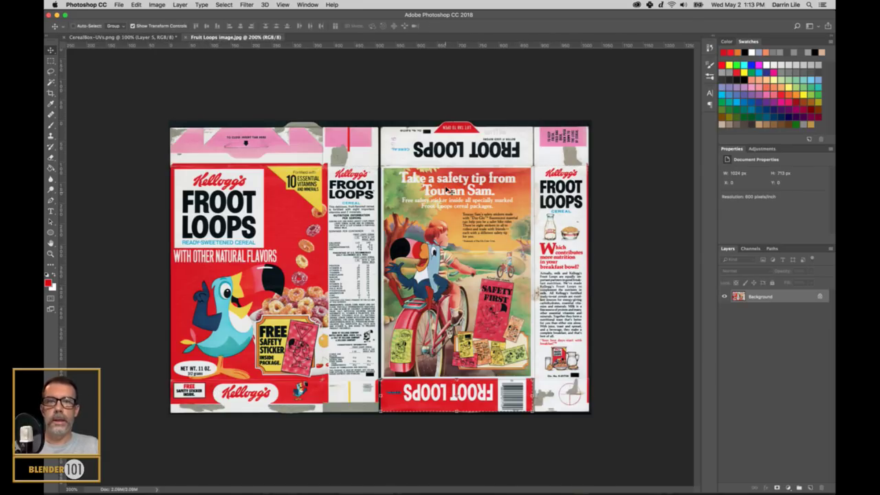
{"action": "key", "text": "super+d"}
{"action": "key", "text": "m"}
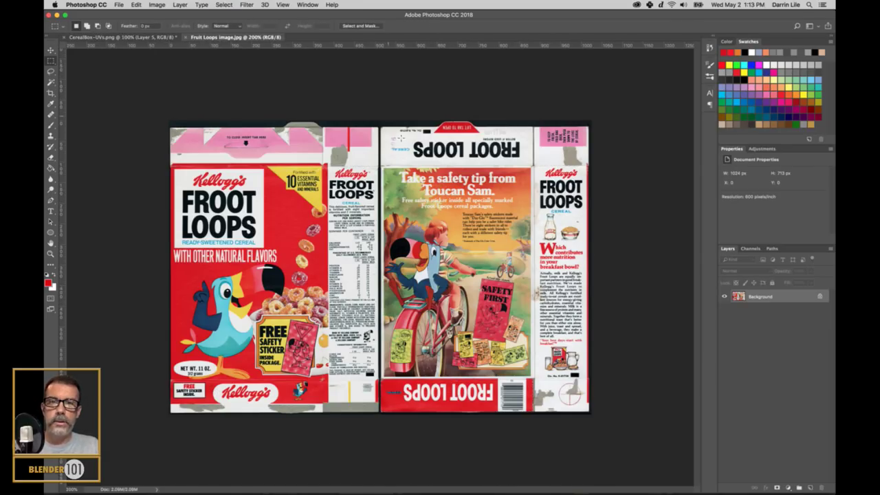
{"action": "left_click_drag", "start_coordinate": [533, 167], "coordinate": [382, 128]}
{"action": "key", "text": "super+c"}
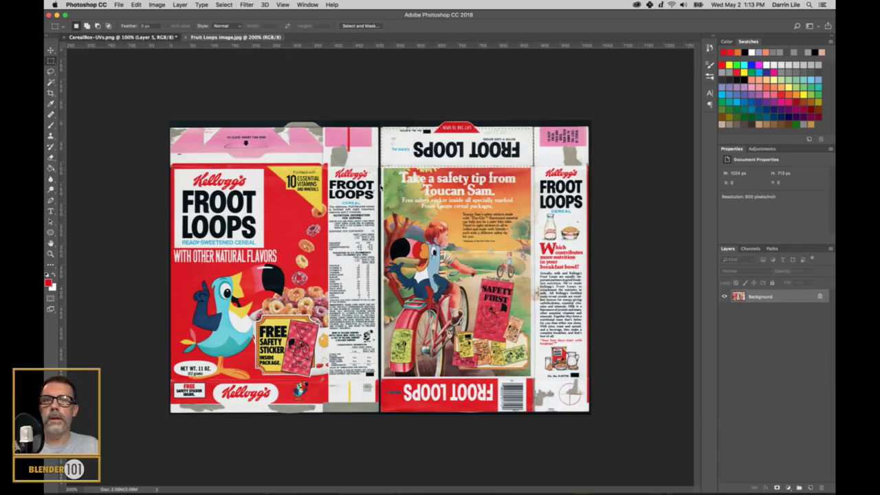
{"action": "left_click", "coordinate": [89, 38]}
{"action": "key", "text": "super+v"}
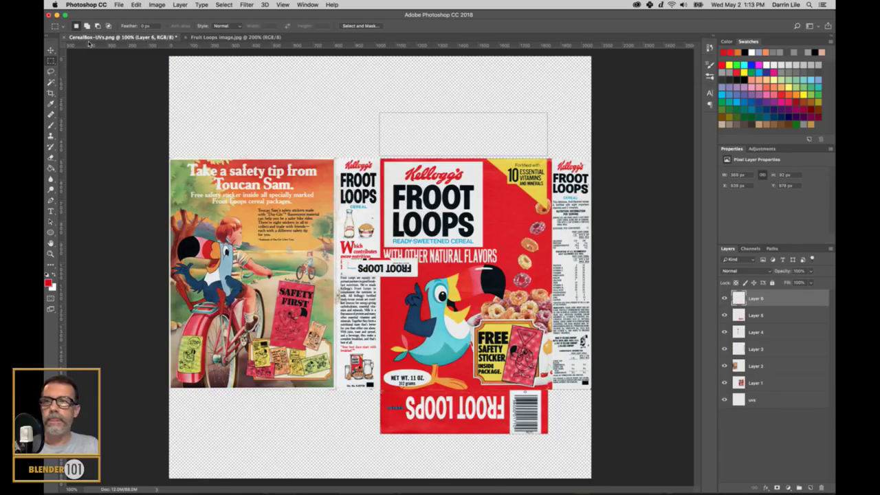
Move the white top-flap artwork into the outline above the front panel and stretch it to fill that outline.
{"action": "left_click", "coordinate": [51, 49]}
{"action": "left_click_drag", "start_coordinate": [355, 266], "coordinate": [392, 121]}
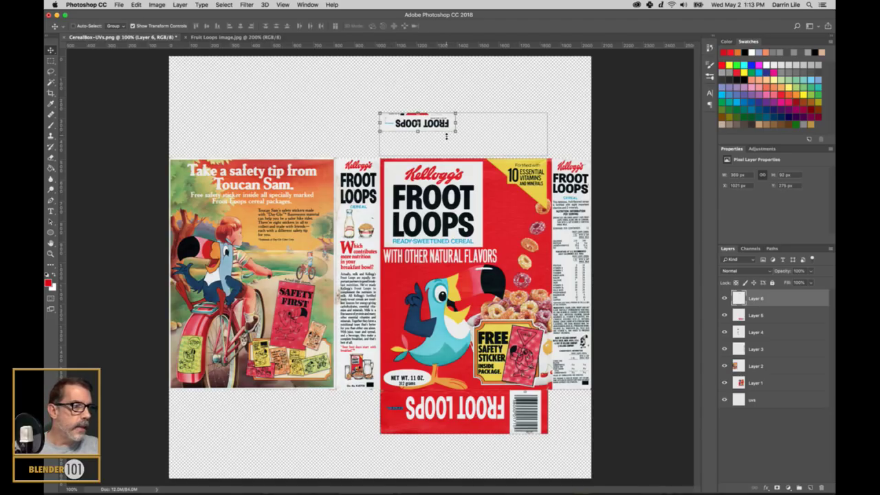
{"action": "left_click_drag", "start_coordinate": [456, 132], "coordinate": [549, 157]}
{"action": "key", "text": "Return"}
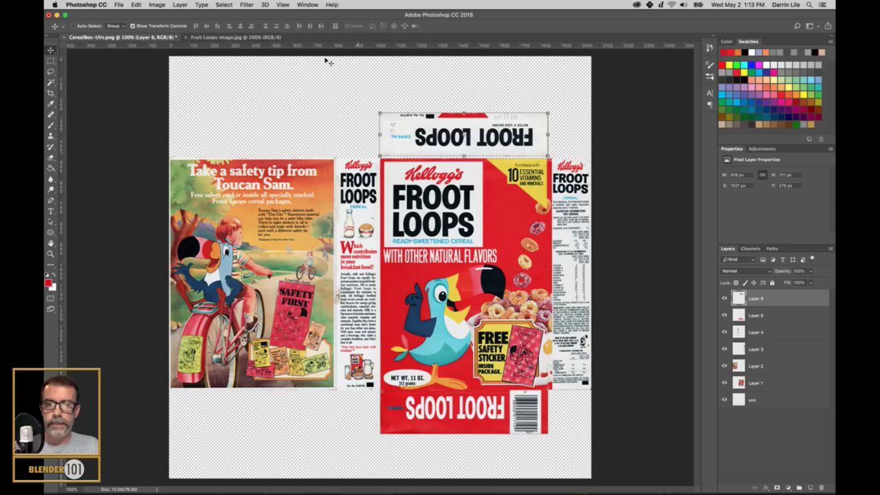
Save the layered texture as CerealBox-UVs.psd in the Textures folder in Photoshop format, with Maximize Compatibility on.
{"action": "key", "text": "super+shift+s"}
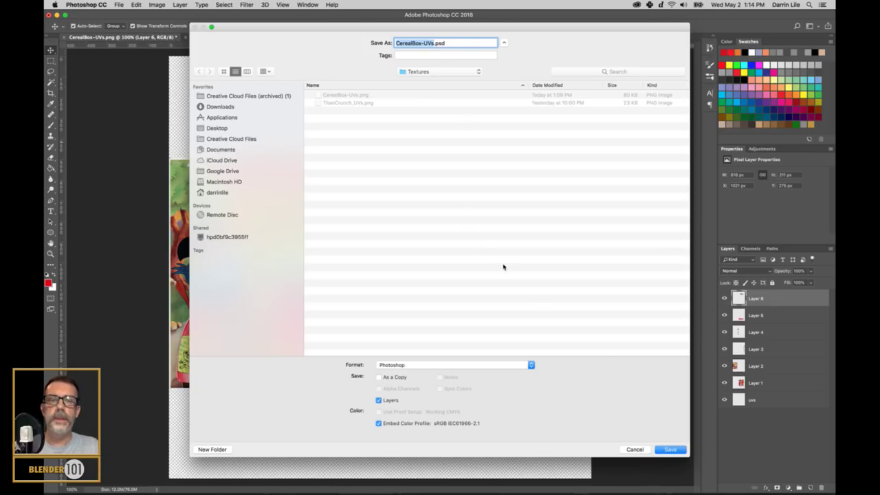
{"action": "left_click", "coordinate": [669, 449]}
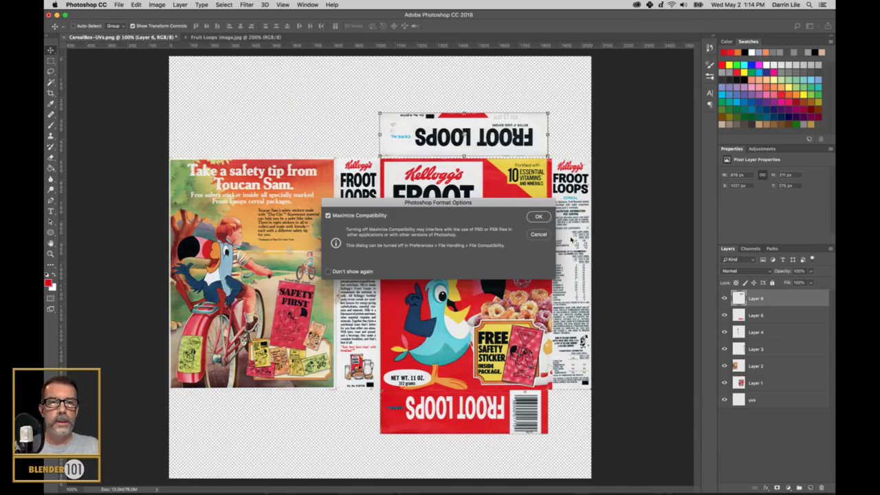
{"action": "left_click", "coordinate": [540, 217]}
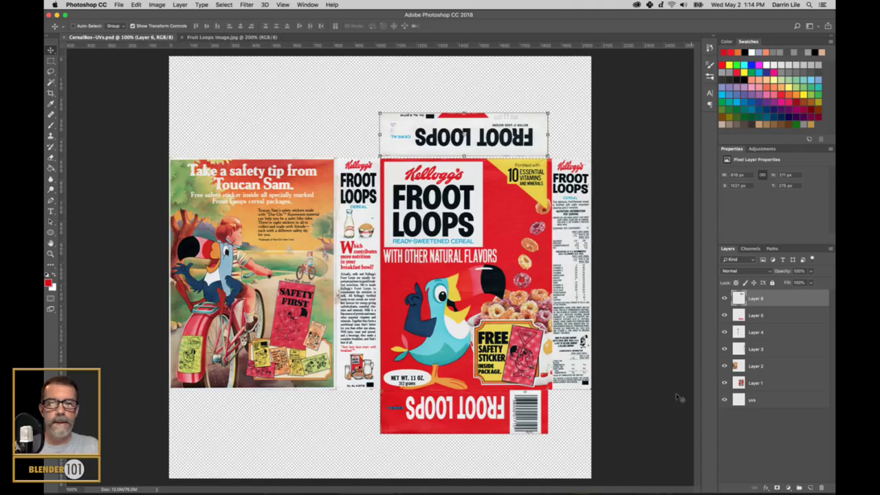
Hide the uvs layer and set up an export of the box texture in PNG format with transparency.
{"action": "left_click", "coordinate": [725, 399]}
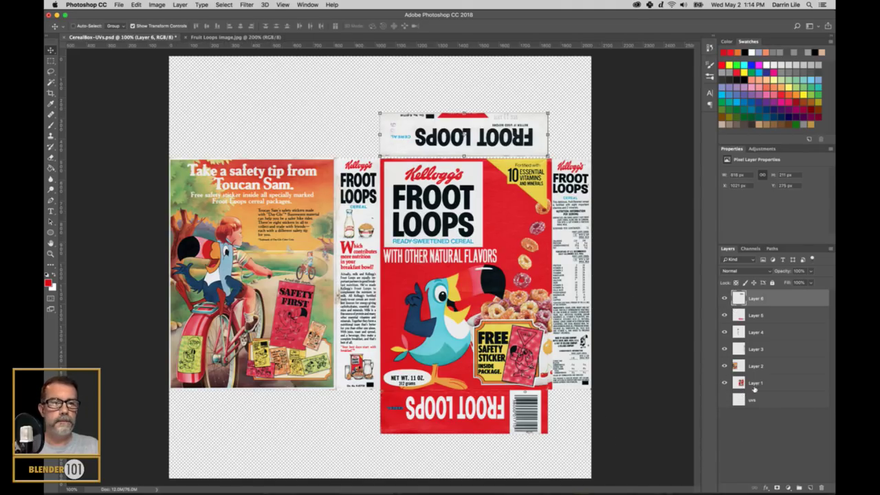
{"action": "left_click", "coordinate": [774, 404]}
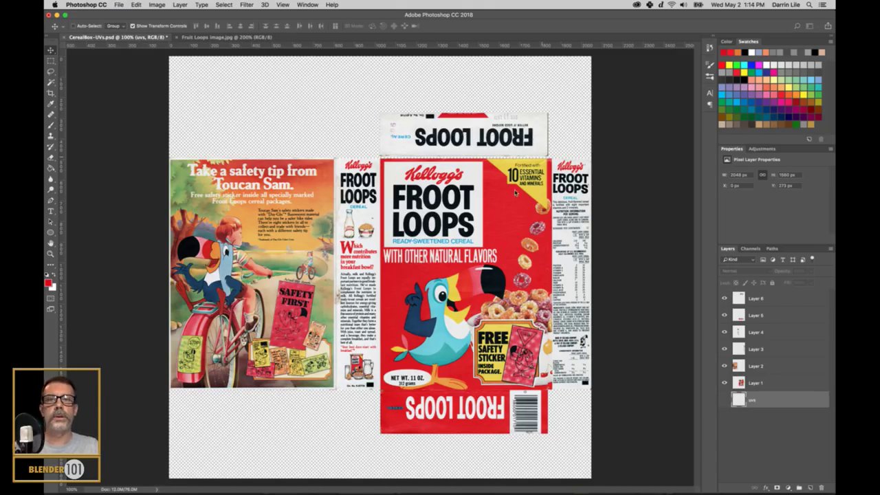
{"action": "key", "text": "super+alt+shift+w"}
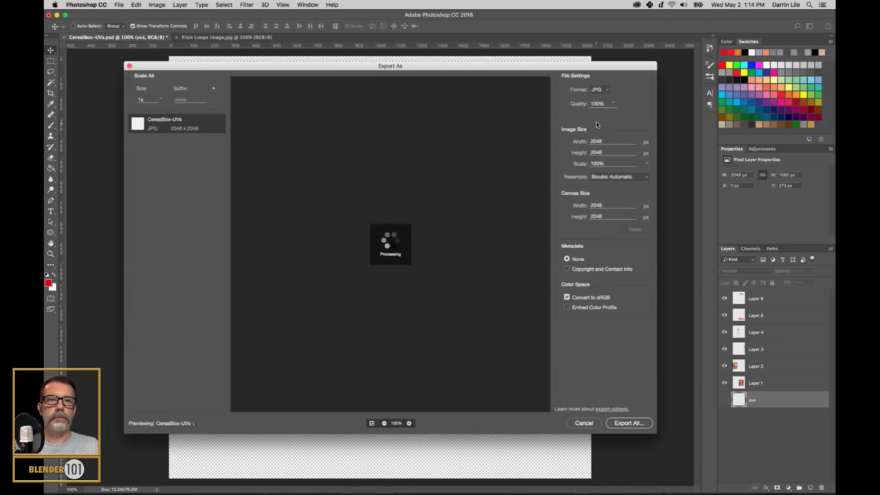
{"action": "left_click", "coordinate": [600, 90]}
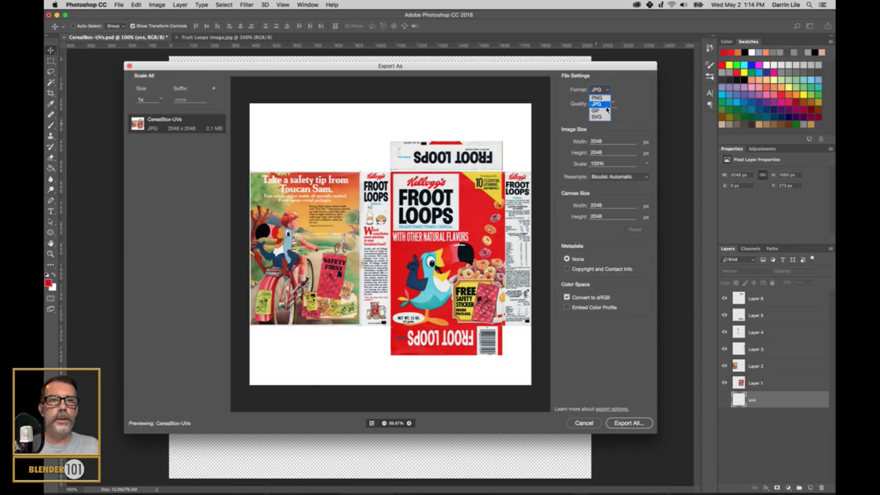
{"action": "left_click", "coordinate": [597, 97]}
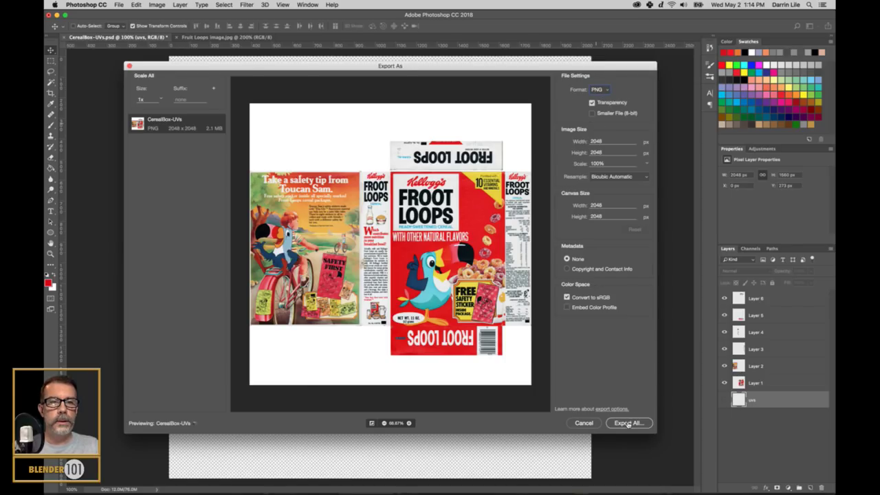
Export the box texture to the Textures folder under the name FruitLoopsBox.png.
{"action": "left_click", "coordinate": [627, 423]}
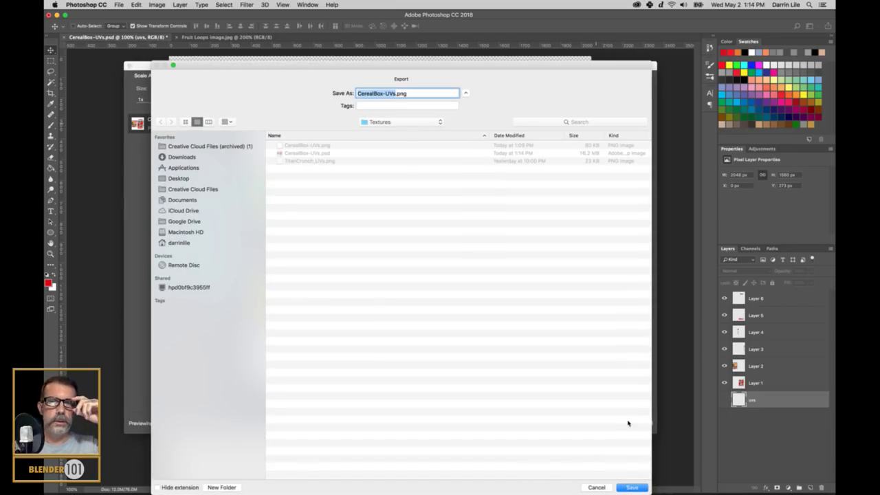
{"action": "key", "text": "BackSpace"}
{"action": "type", "text": "FruitLoop"}
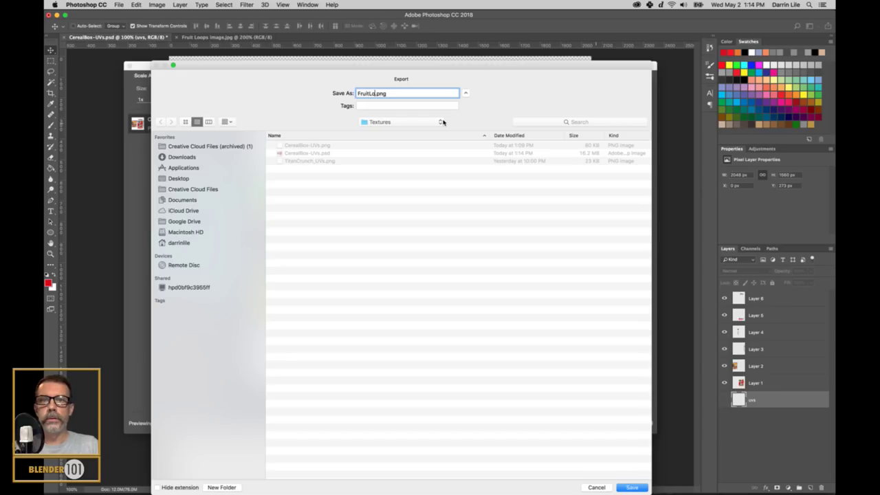
{"action": "type", "text": "sBo"}
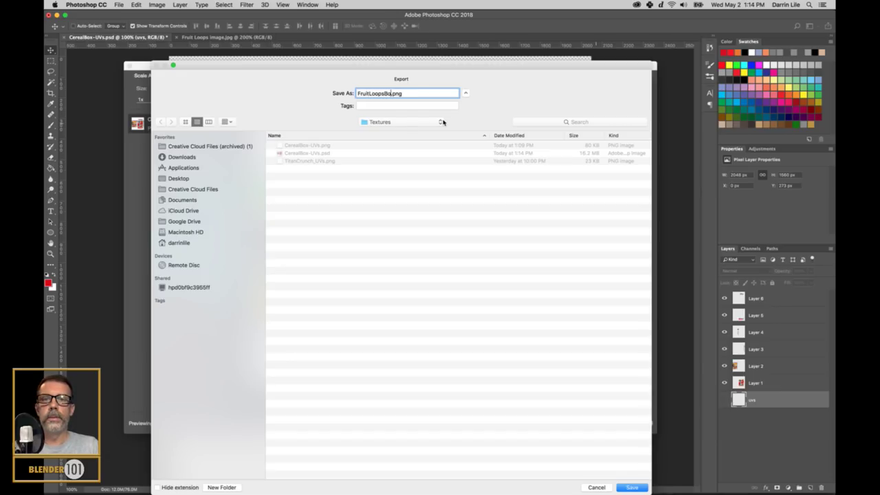
{"action": "type", "text": "x"}
{"action": "key", "text": "Return"}
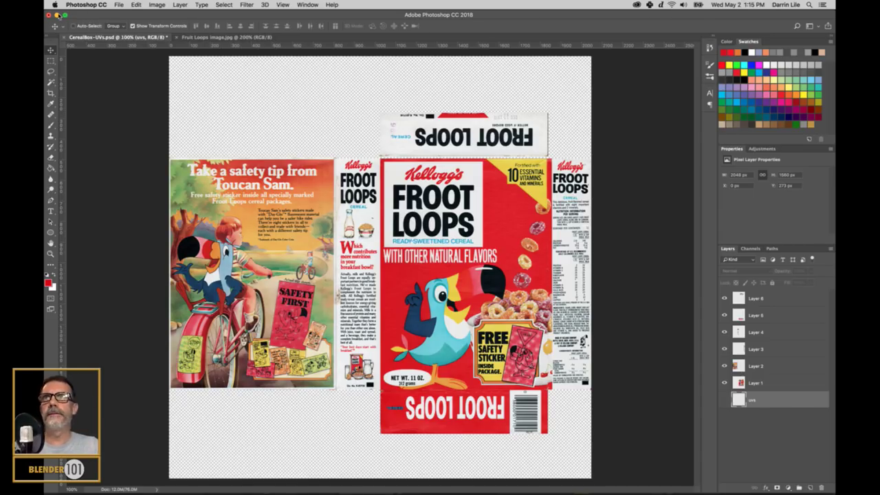
Switch to Blender and create a new node-based material for the cereal box.
{"action": "mouse_move", "coordinate": [288, 484]}
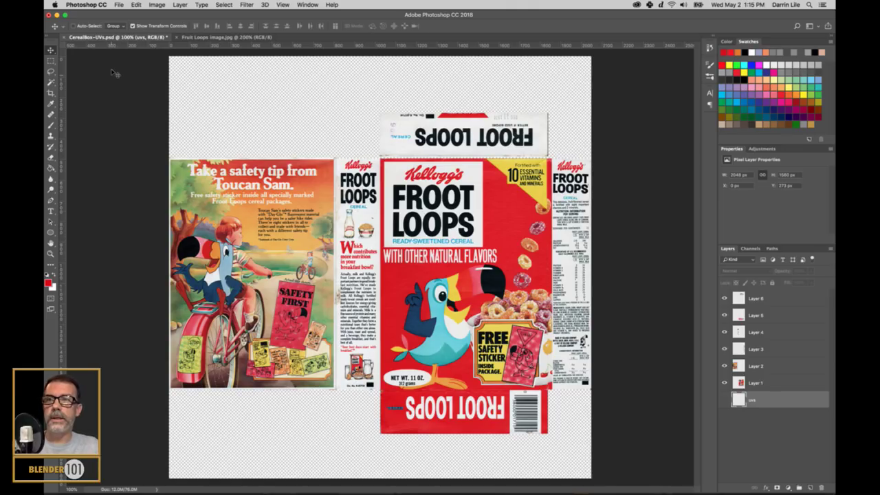
{"action": "mouse_move", "coordinate": [332, 485]}
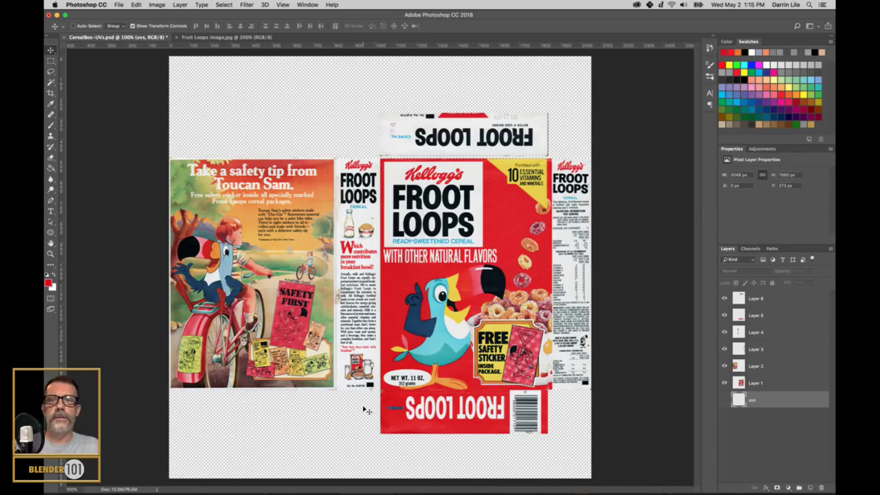
{"action": "mouse_move", "coordinate": [388, 493]}
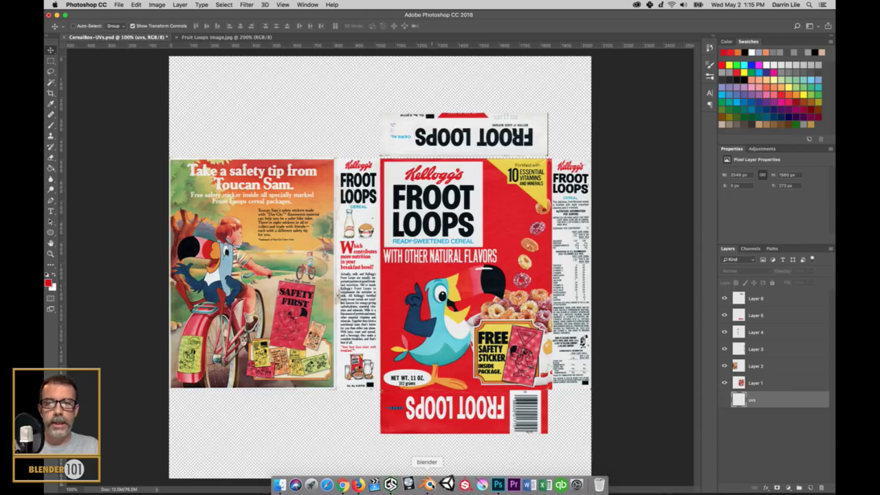
{"action": "left_click", "coordinate": [427, 486]}
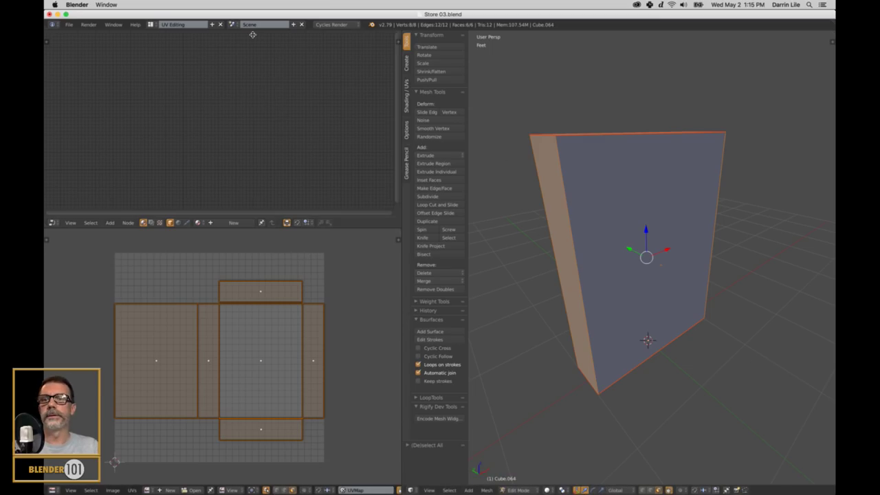
{"action": "left_click", "coordinate": [232, 223]}
Rearrange the Diffuse BSDF and Material Output nodes, with the shader above the output and free space before it.
{"action": "scroll", "coordinate": [231, 145], "scroll_direction": "up", "scroll_amount": 4}
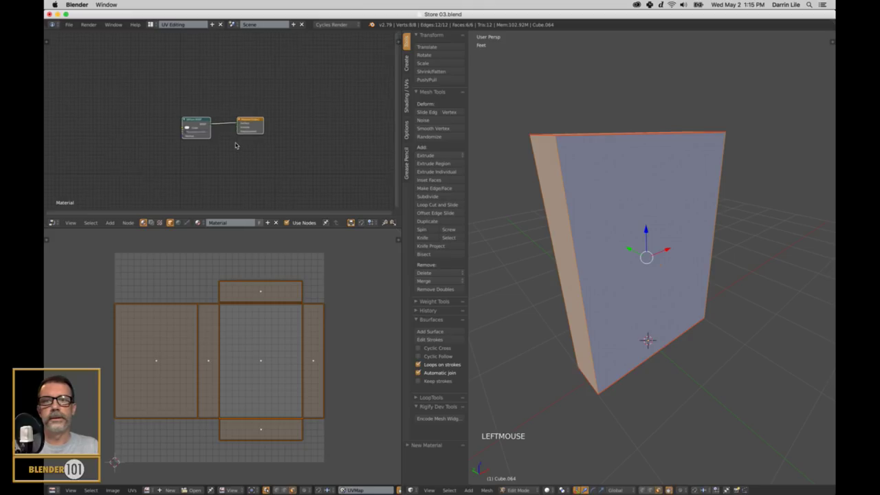
{"action": "left_click_drag", "start_coordinate": [178, 120], "coordinate": [179, 167]}
{"action": "scroll", "coordinate": [183, 79], "scroll_direction": "down", "scroll_amount": 4}
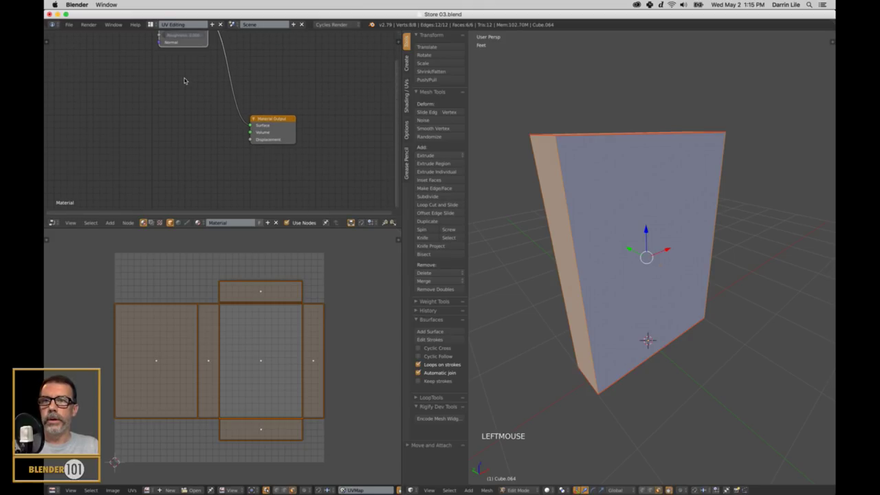
{"action": "left_click_drag", "start_coordinate": [191, 43], "coordinate": [161, 66]}
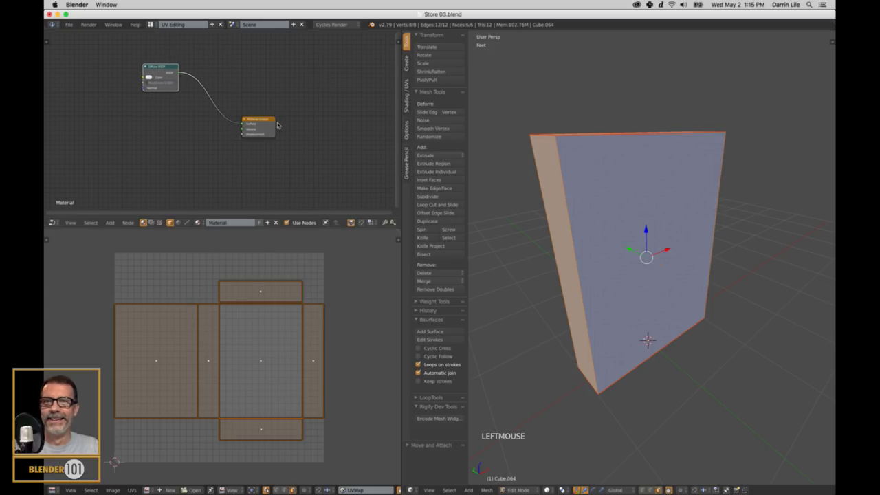
{"action": "scroll", "coordinate": [280, 124], "scroll_direction": "up", "scroll_amount": 1}
{"action": "left_click", "coordinate": [282, 123]}
{"action": "left_click_drag", "start_coordinate": [282, 122], "coordinate": [301, 128]}
{"action": "left_click_drag", "start_coordinate": [138, 59], "coordinate": [170, 89]}
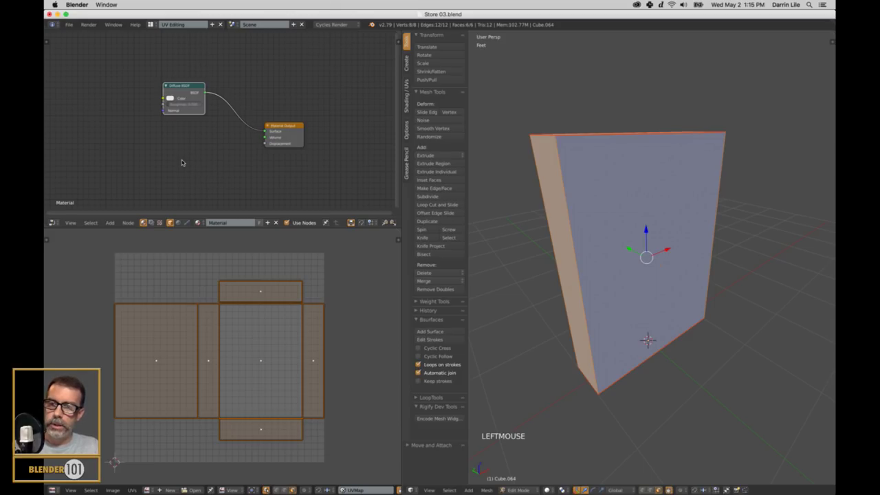
Add an Image Texture node before the Diffuse BSDF and connect its Color output to the shader's Color input.
{"action": "key", "text": "shift+a"}
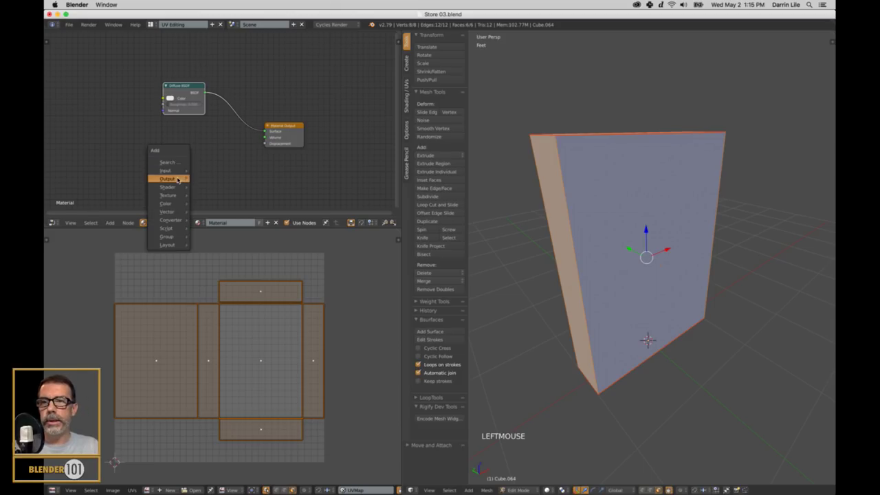
{"action": "mouse_move", "coordinate": [174, 195]}
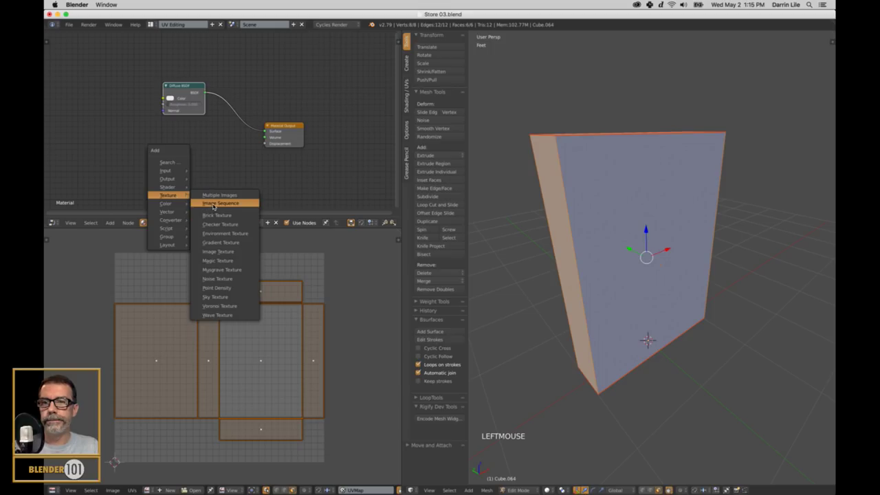
{"action": "left_click", "coordinate": [231, 251]}
{"action": "left_click", "coordinate": [97, 105]}
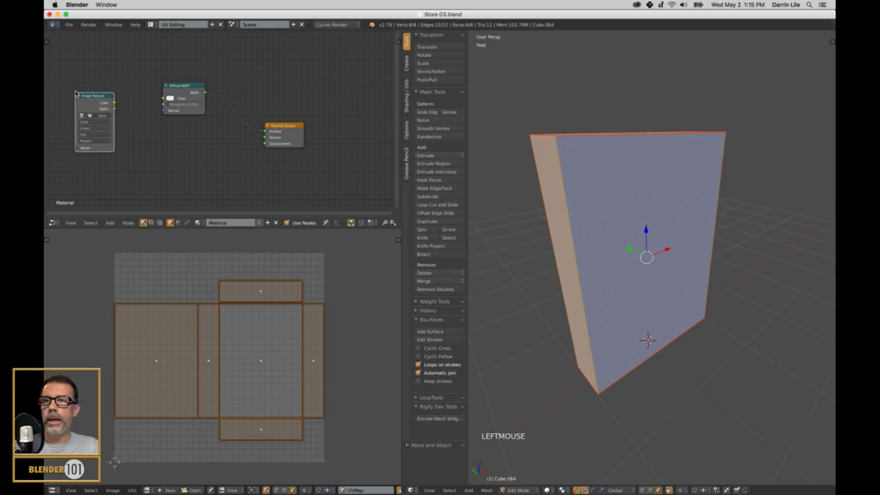
{"action": "left_click_drag", "start_coordinate": [114, 103], "coordinate": [164, 101]}
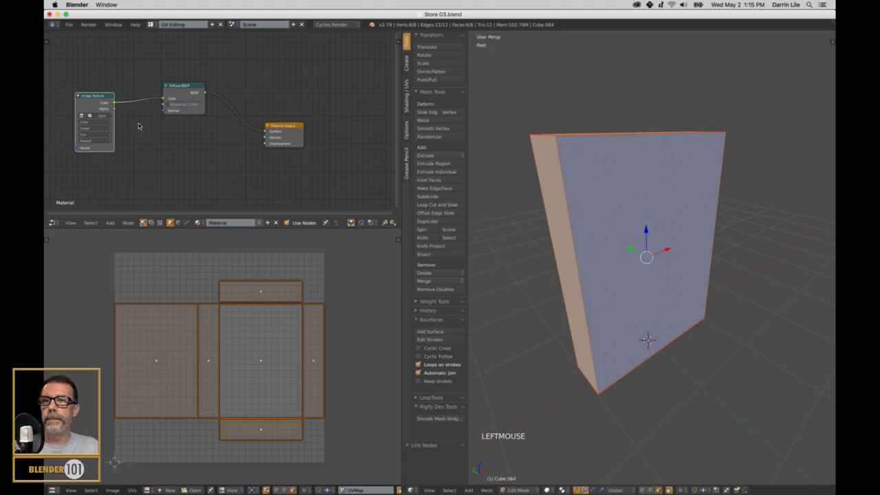
Load FruitLoopsBox.png from the Textures folder into the Image Texture node and move the Diffuse BSDF clear of it.
{"action": "left_click", "coordinate": [101, 116]}
{"action": "left_click", "coordinate": [150, 67]}
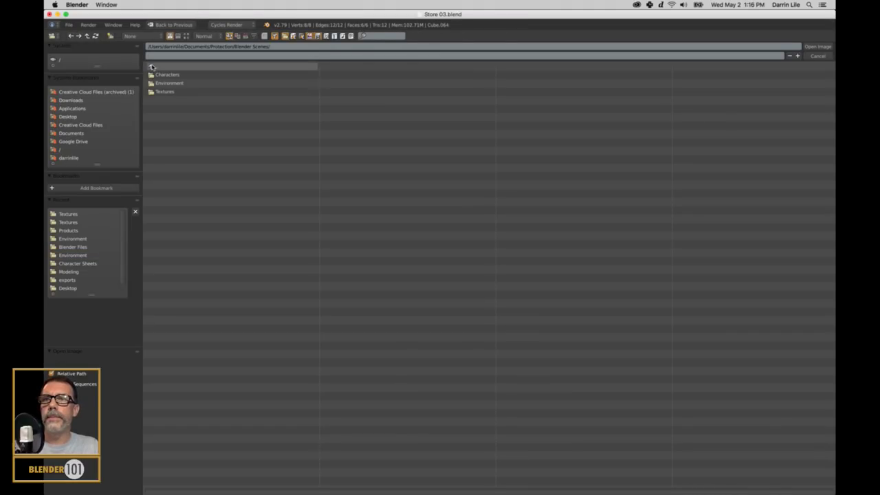
{"action": "left_click", "coordinate": [165, 92]}
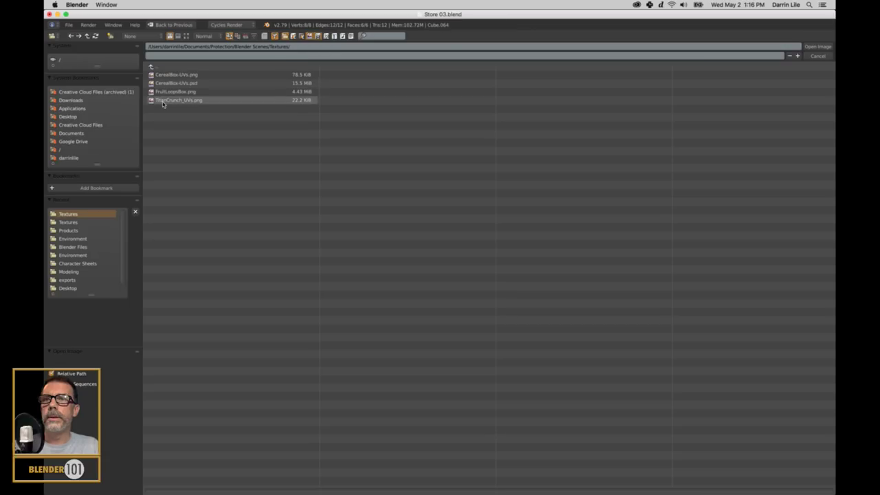
{"action": "left_click", "coordinate": [171, 92]}
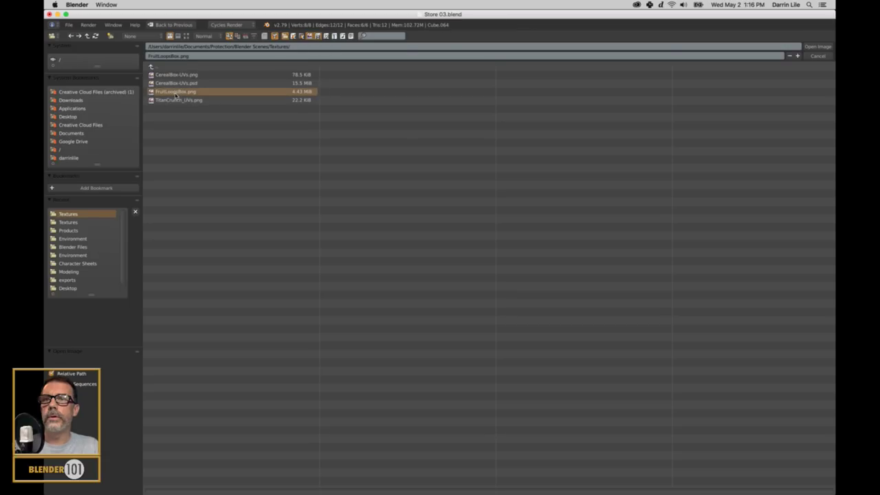
{"action": "left_click", "coordinate": [817, 46]}
{"action": "left_click_drag", "start_coordinate": [173, 86], "coordinate": [185, 73]}
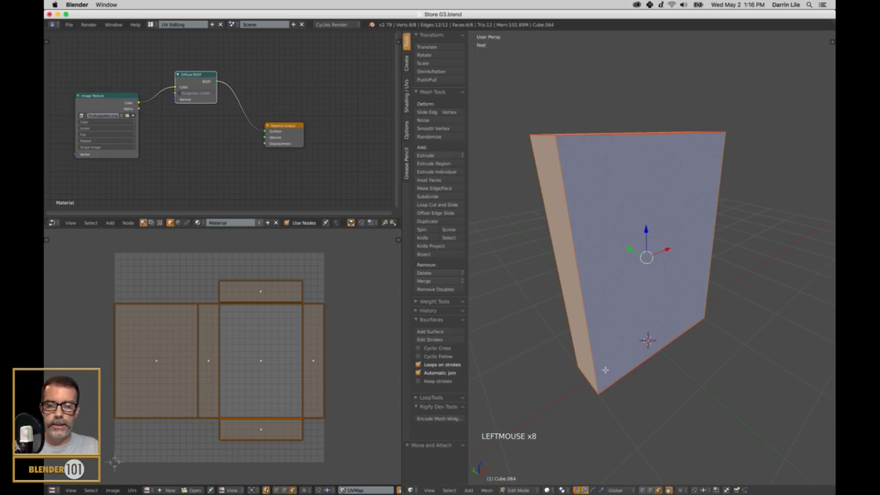
Return the cereal box to Object Mode, display its texture in the viewport, and inspect it from several sides and distances.
{"action": "key", "text": "Tab"}
{"action": "left_click", "coordinate": [557, 490]}
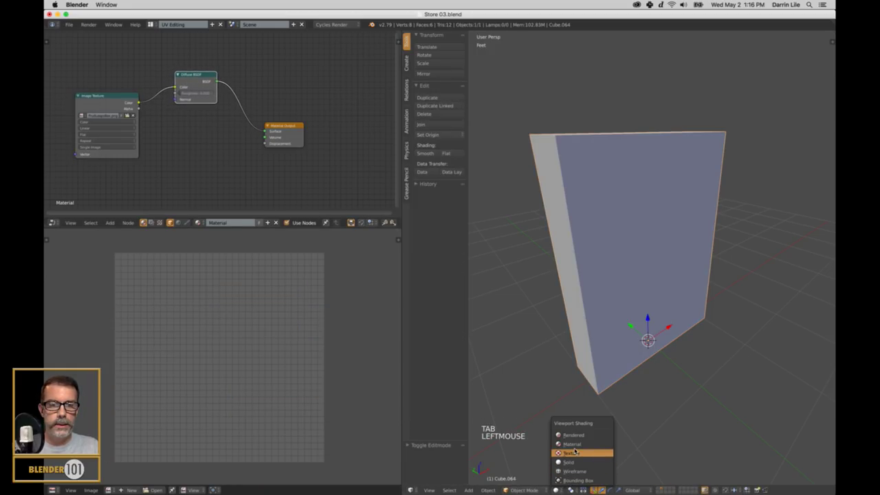
{"action": "left_click", "coordinate": [702, 264]}
{"action": "mouse_move", "coordinate": [736, 309]}
{"action": "middle_mouse_down"}
{"action": "mouse_move", "coordinate": [668, 303]}
{"action": "mouse_move", "coordinate": [796, 302]}
{"action": "mouse_move", "coordinate": [670, 273]}
{"action": "mouse_move", "coordinate": [702, 293]}
{"action": "mouse_move", "coordinate": [642, 299]}
{"action": "middle_mouse_up"}
{"action": "scroll", "coordinate": [698, 293], "scroll_direction": "down", "scroll_amount": 3}
{"action": "scroll", "coordinate": [695, 285], "scroll_direction": "down", "scroll_amount": 6}
{"action": "scroll", "coordinate": [686, 292], "scroll_direction": "up", "scroll_amount": 5}
{"action": "scroll", "coordinate": [686, 292], "scroll_direction": "up", "scroll_amount": 3}
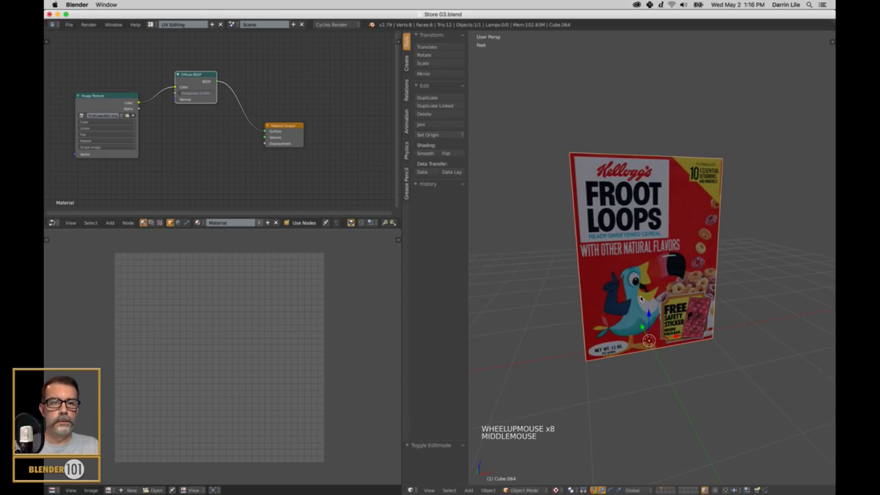
Save over Store 03.blend and switch to the Default screen layout.
{"action": "key", "text": "s"}
{"action": "key", "text": "s"}
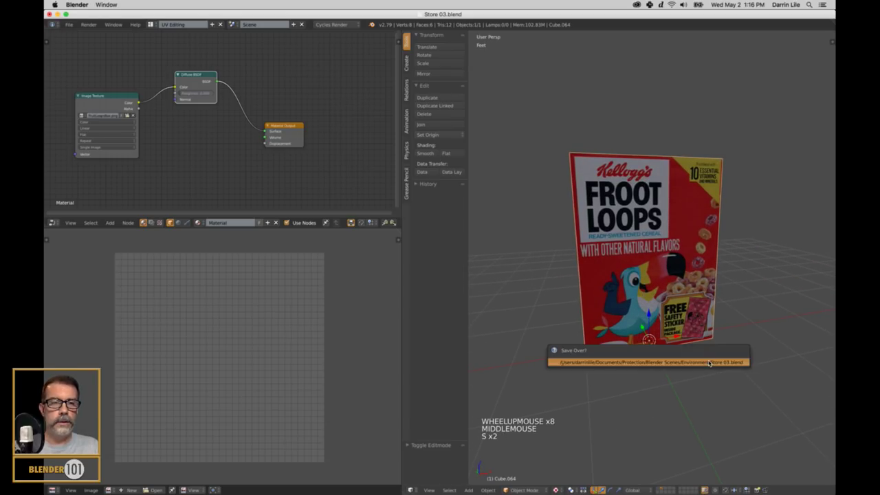
{"action": "left_click", "coordinate": [151, 25]}
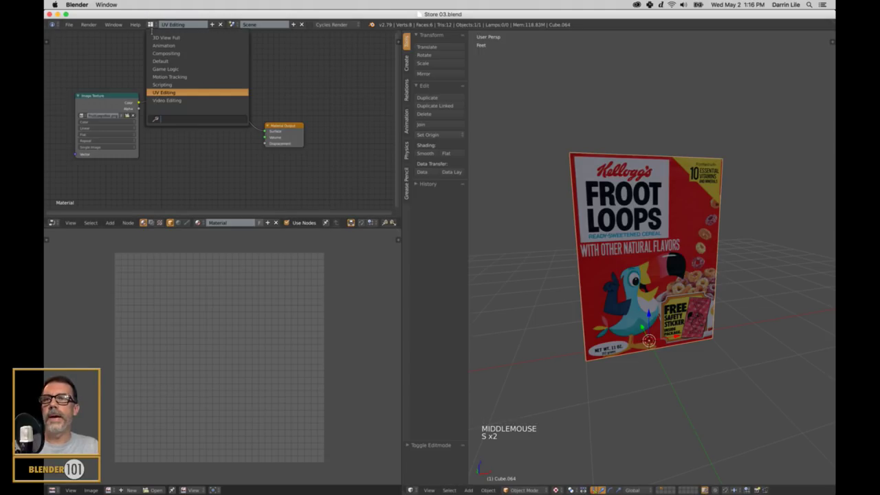
{"action": "left_click", "coordinate": [160, 60]}
{"action": "scroll", "coordinate": [489, 194], "scroll_direction": "down", "scroll_amount": 4}
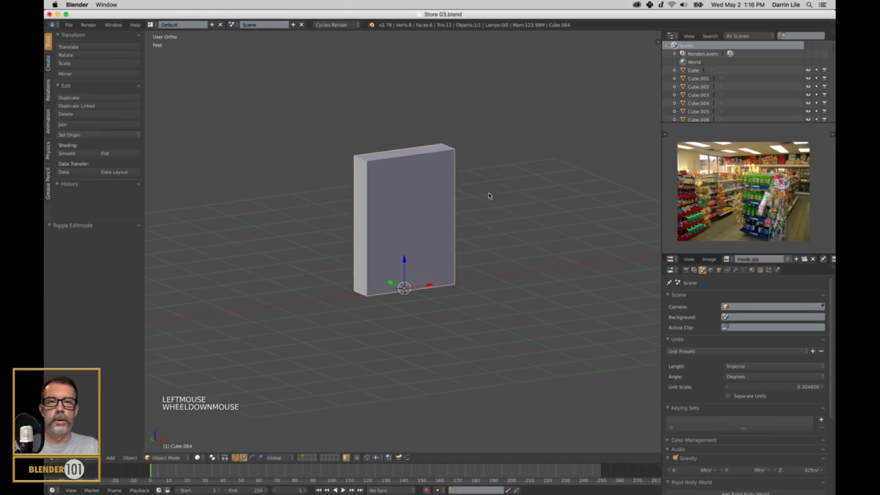
Turn on textured viewport shading and show the first layer with the store building alongside the cereal box.
{"action": "left_click", "coordinate": [199, 458]}
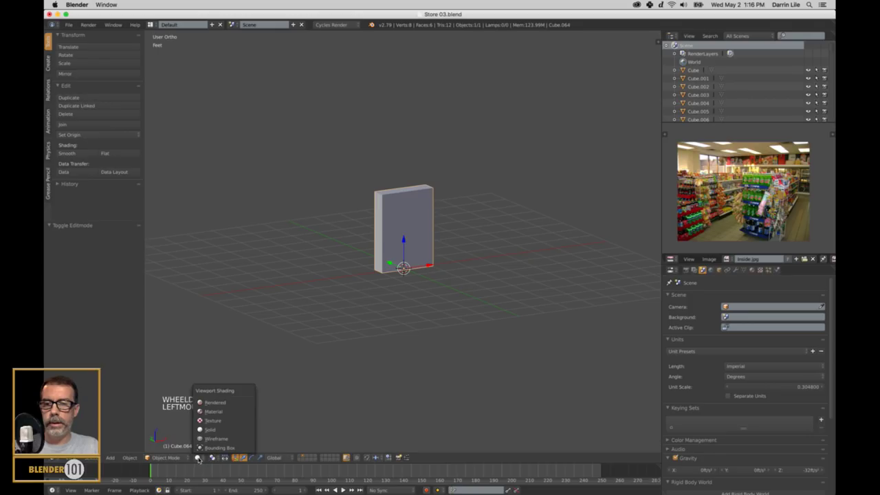
{"action": "left_click", "coordinate": [211, 412]}
{"action": "scroll", "coordinate": [510, 196], "scroll_direction": "up", "scroll_amount": 2}
{"action": "middle_click_drag", "start_coordinate": [510, 196], "coordinate": [412, 323]}
{"action": "left_click", "coordinate": [301, 457], "text": "shift"}
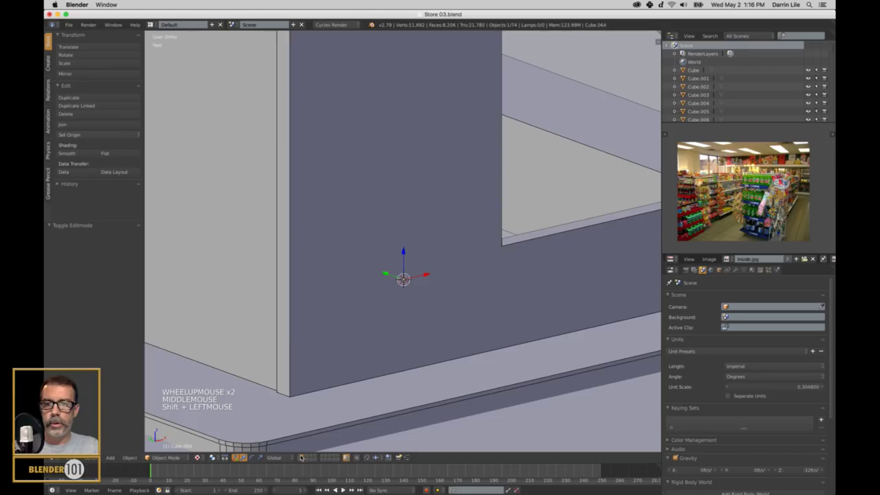
{"action": "scroll", "coordinate": [529, 211], "scroll_direction": "down", "scroll_amount": 7}
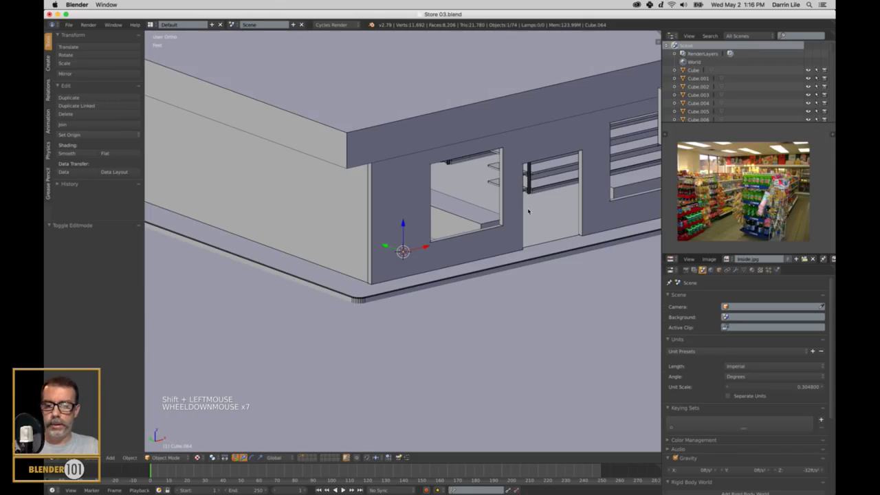
Display the scene in wireframe and move the cereal box 16.1 ft along X, checking it from the front.
{"action": "key", "text": "z"}
{"action": "middle_click_drag", "start_coordinate": [502, 218], "coordinate": [484, 228], "text": "shift"}
{"action": "left_click_drag", "start_coordinate": [395, 256], "coordinate": [543, 222]}
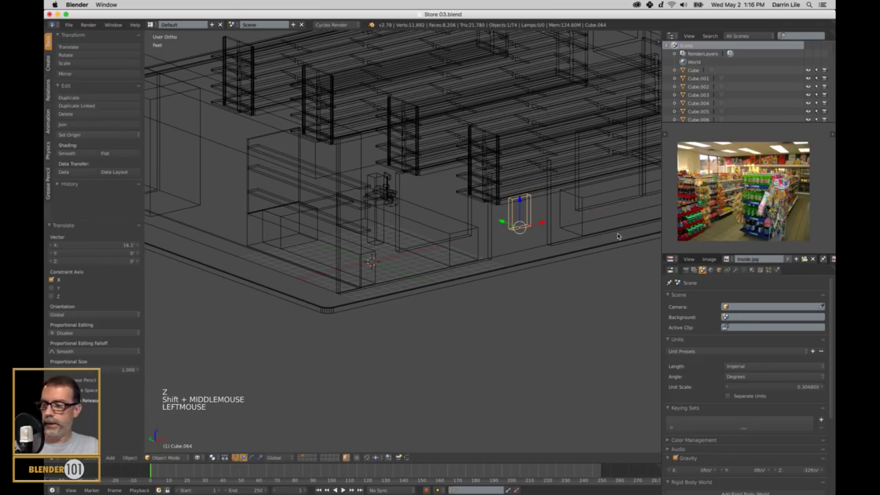
{"action": "key", "text": "KP_1"}
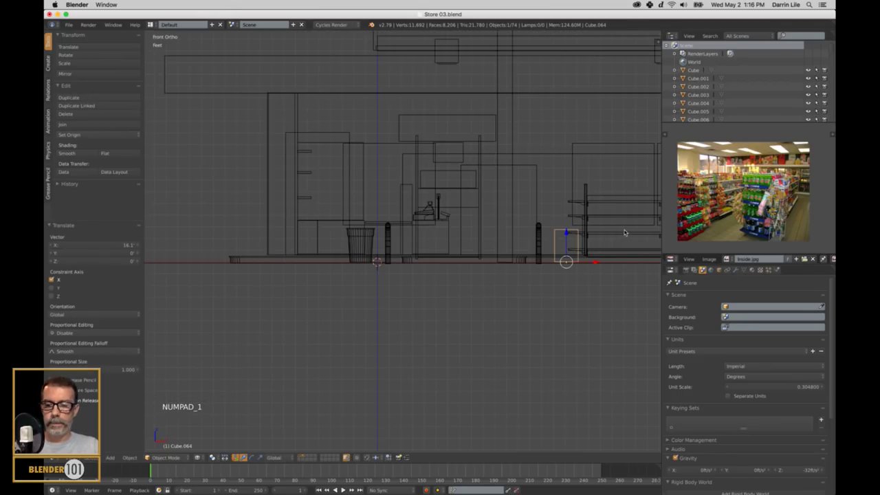
Move the cereal box in front view about -12 ft along X and 3.49 ft up to the checkout counter's height.
{"action": "middle_click_drag", "start_coordinate": [636, 234], "coordinate": [422, 234], "text": "shift"}
{"action": "scroll", "coordinate": [422, 233], "scroll_direction": "up", "scroll_amount": 2}
{"action": "middle_click_drag", "start_coordinate": [376, 248], "coordinate": [590, 256], "text": "shift"}
{"action": "key", "text": "g"}
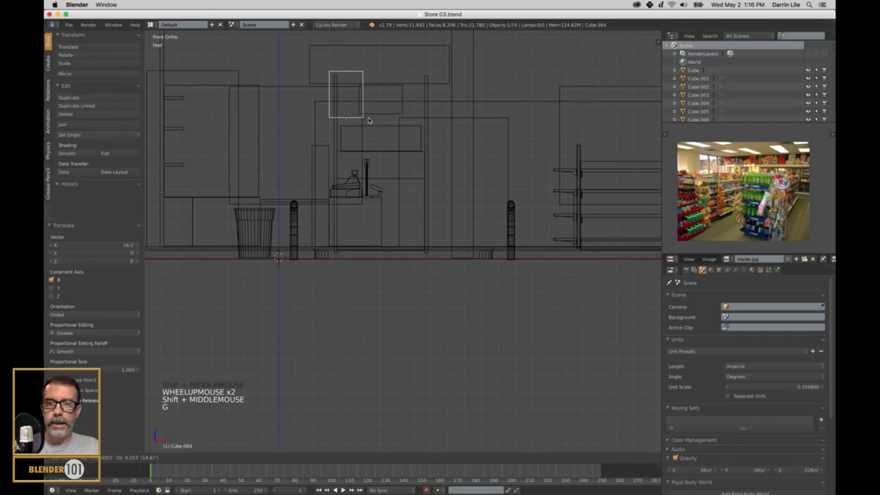
{"action": "left_click", "coordinate": [376, 200]}
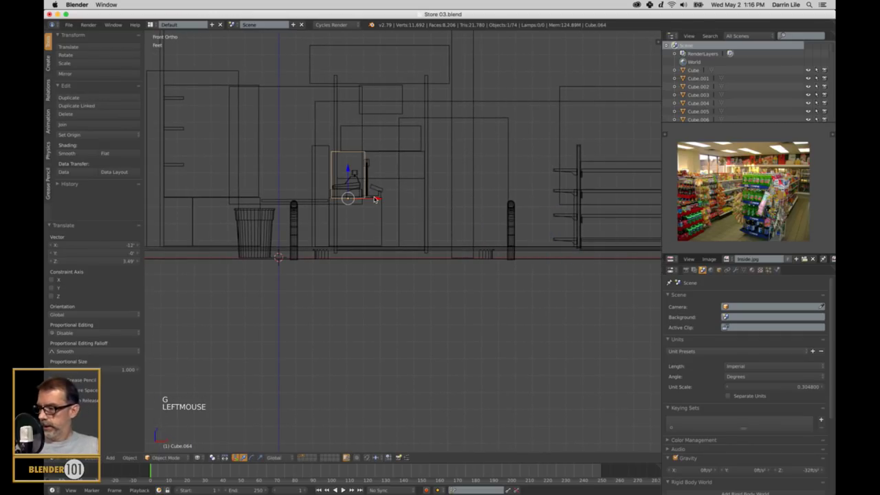
Show the box in solid perspective view and move it 1.56 ft along Y, placing it on the counter near the cash register.
{"action": "key", "text": "KP_Decimal"}
{"action": "scroll", "coordinate": [382, 196], "scroll_direction": "down", "scroll_amount": 2}
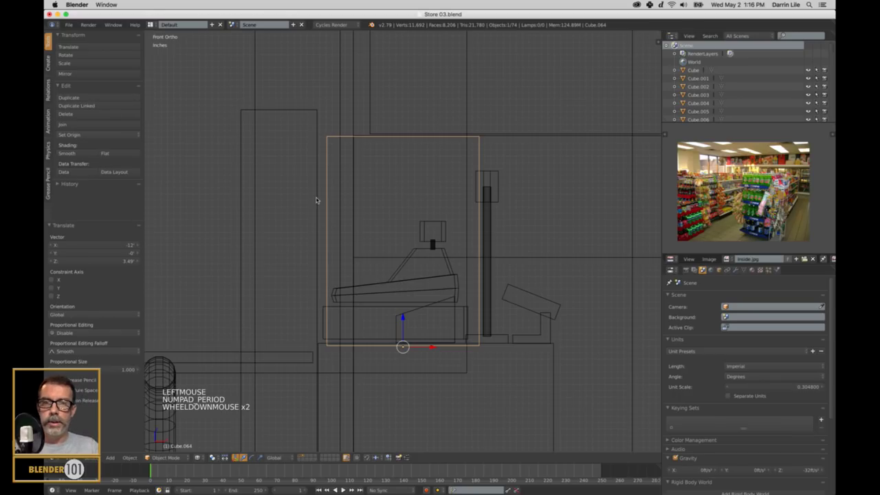
{"action": "middle_click_drag", "start_coordinate": [425, 212], "coordinate": [392, 220]}
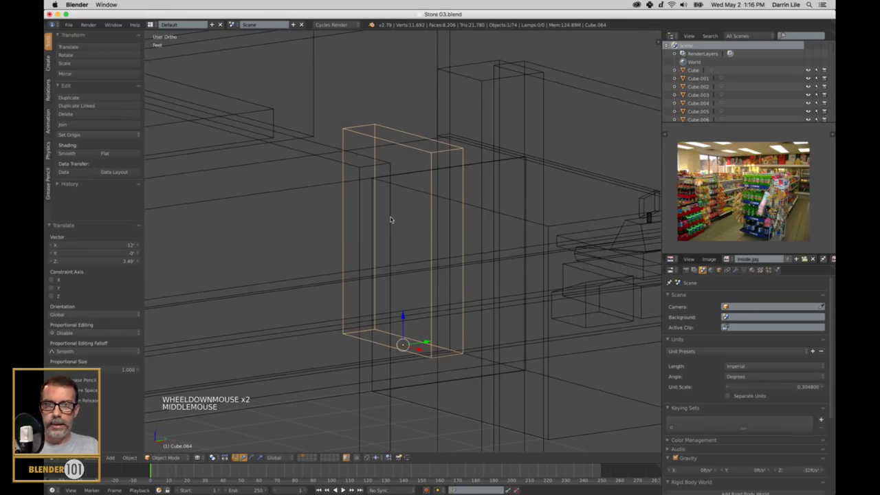
{"action": "key", "text": "KP_5"}
{"action": "key", "text": "z"}
{"action": "mouse_move", "coordinate": [477, 231]}
{"action": "middle_mouse_down", "text": "shift"}
{"action": "mouse_move", "coordinate": [440, 155]}
{"action": "mouse_move", "coordinate": [434, 190]}
{"action": "mouse_move", "coordinate": [425, 186]}
{"action": "mouse_move", "coordinate": [418, 198]}
{"action": "middle_mouse_up", "text": "shift"}
{"action": "right_click", "coordinate": [438, 156]}
{"action": "scroll", "coordinate": [431, 161], "scroll_direction": "down", "scroll_amount": 3}
{"action": "right_click", "coordinate": [337, 259]}
{"action": "left_click_drag", "start_coordinate": [343, 293], "coordinate": [414, 294]}
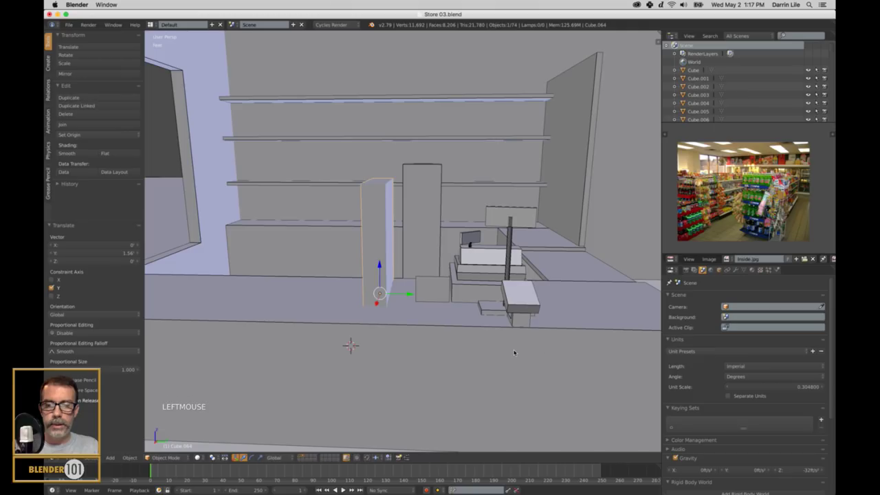
Scale the cereal box uniformly to about 0.570 so its size suits the cash register and counter.
{"action": "key", "text": "s"}
{"action": "key", "text": "s"}
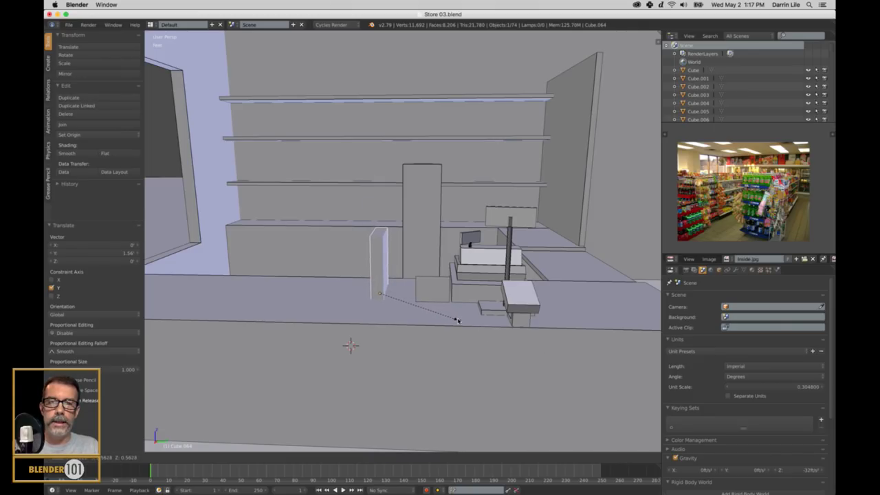
{"action": "left_click", "coordinate": [458, 321]}
{"action": "middle_click_drag", "start_coordinate": [458, 321], "coordinate": [418, 301]}
{"action": "scroll", "coordinate": [416, 284], "scroll_direction": "down", "scroll_amount": 3}
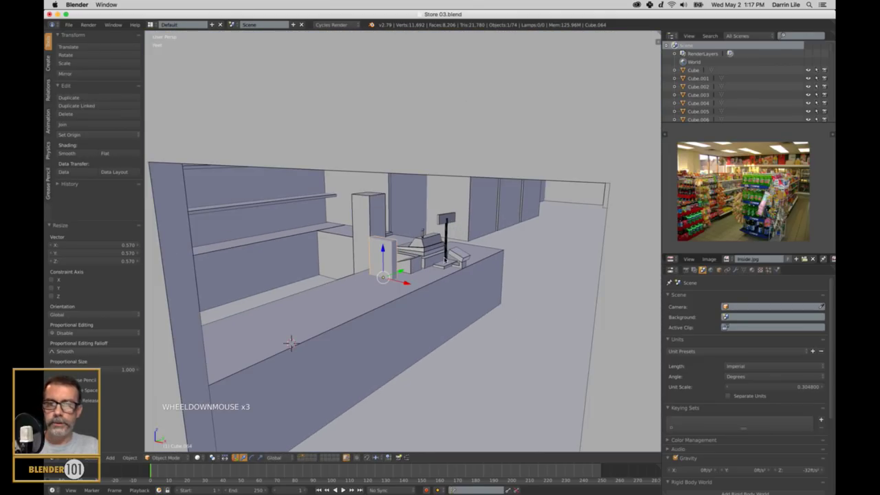
{"action": "scroll", "coordinate": [445, 261], "scroll_direction": "up", "scroll_amount": 1}
In a wireframe front orthographic view, move the box about 26.8 ft along X and 1.81 ft up to the top shelf.
{"action": "key", "text": "KP_1"}
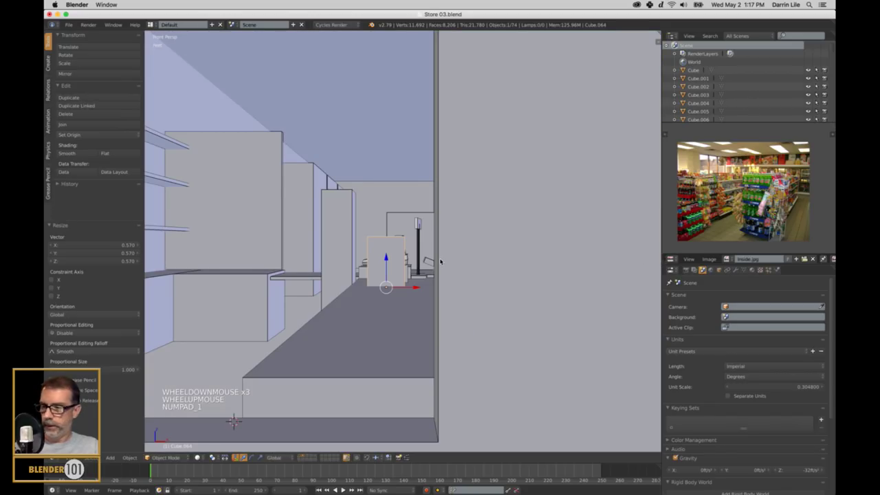
{"action": "key", "text": "KP_5"}
{"action": "key", "text": "z"}
{"action": "scroll", "coordinate": [441, 261], "scroll_direction": "down", "scroll_amount": 5}
{"action": "middle_click_drag", "start_coordinate": [441, 261], "coordinate": [293, 273], "text": "shift"}
{"action": "key", "text": "g"}
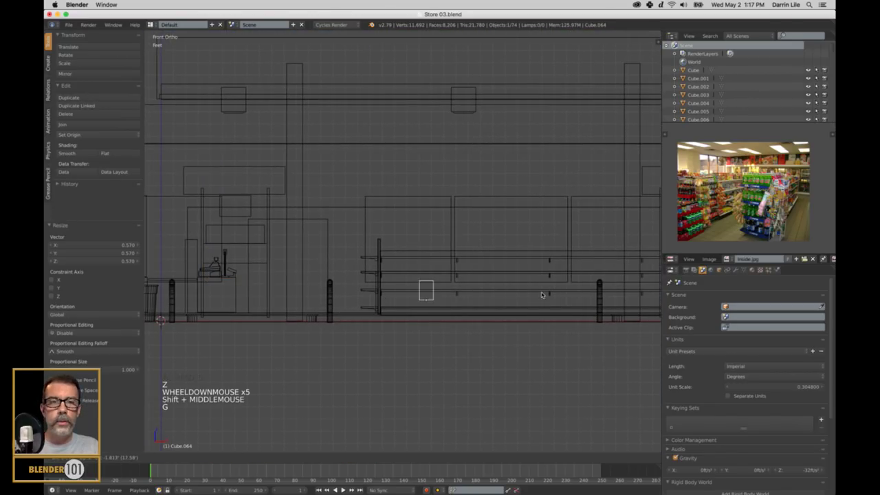
{"action": "left_click", "coordinate": [599, 259]}
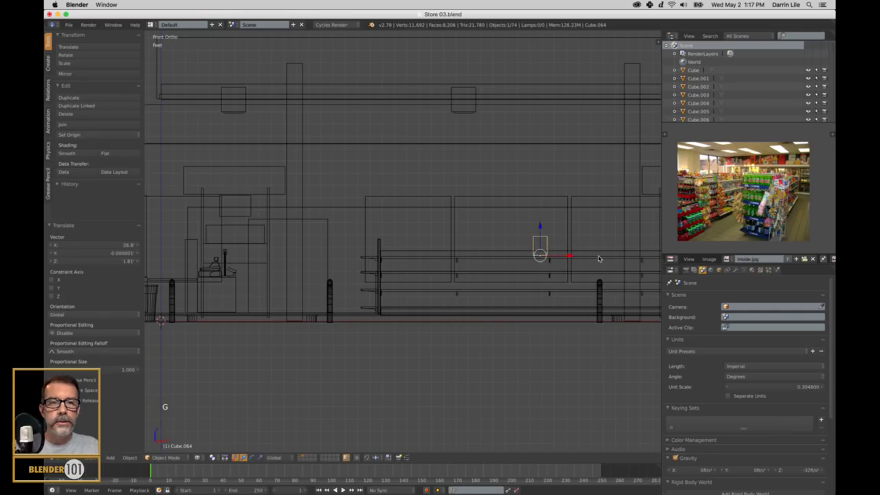
Lower the cereal box about 777 thou along Z so its base rests on the top shelf.
{"action": "middle_click_drag", "start_coordinate": [605, 259], "coordinate": [554, 261], "text": "shift"}
{"action": "scroll", "coordinate": [497, 269], "scroll_direction": "up", "scroll_amount": 4}
{"action": "middle_click_drag", "start_coordinate": [497, 269], "coordinate": [469, 275], "text": "shift"}
{"action": "left_click", "coordinate": [438, 261]}
{"action": "left_click_drag", "start_coordinate": [439, 261], "coordinate": [440, 259]}
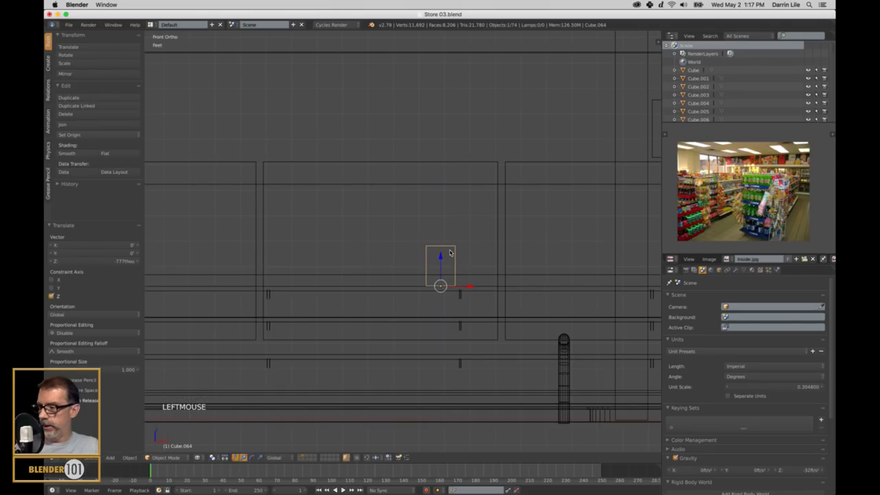
From the top view, move the cereal box 3.66 ft along Y over the front shelf row.
{"action": "key", "text": "KP_7"}
{"action": "middle_click_drag", "start_coordinate": [508, 232], "coordinate": [422, 321], "text": "shift"}
{"action": "left_click_drag", "start_coordinate": [350, 322], "coordinate": [363, 229]}
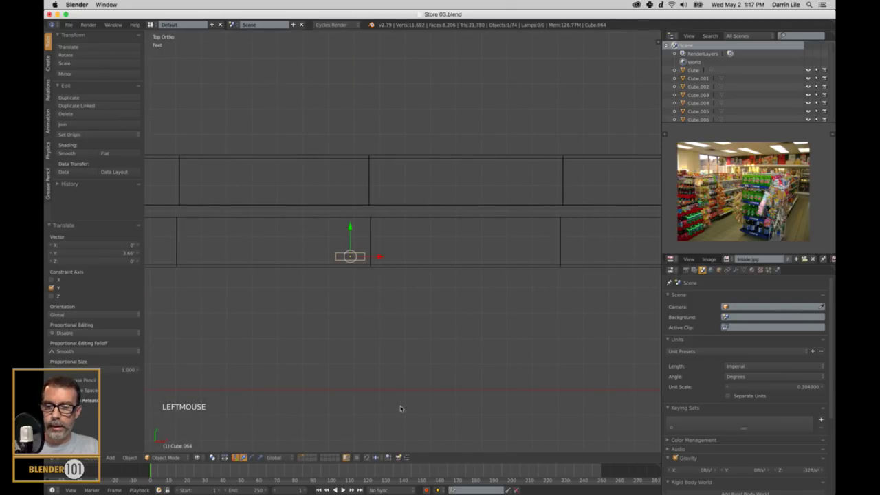
Show the shelves in perspective with textured viewport shading to display the box artwork.
{"action": "key", "text": "z"}
{"action": "middle_click_drag", "start_coordinate": [398, 405], "coordinate": [404, 367]}
{"action": "scroll", "coordinate": [399, 365], "scroll_direction": "up", "scroll_amount": 1}
{"action": "key", "text": "KP_5"}
{"action": "middle_click_drag", "start_coordinate": [395, 326], "coordinate": [527, 216], "text": "shift"}
{"action": "scroll", "coordinate": [547, 216], "scroll_direction": "down", "scroll_amount": 1}
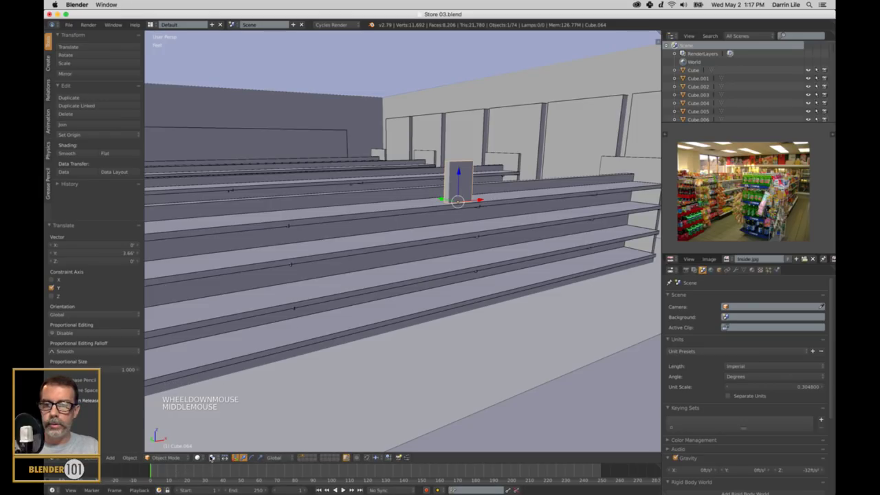
{"action": "left_click", "coordinate": [208, 459]}
{"action": "left_click", "coordinate": [208, 420]}
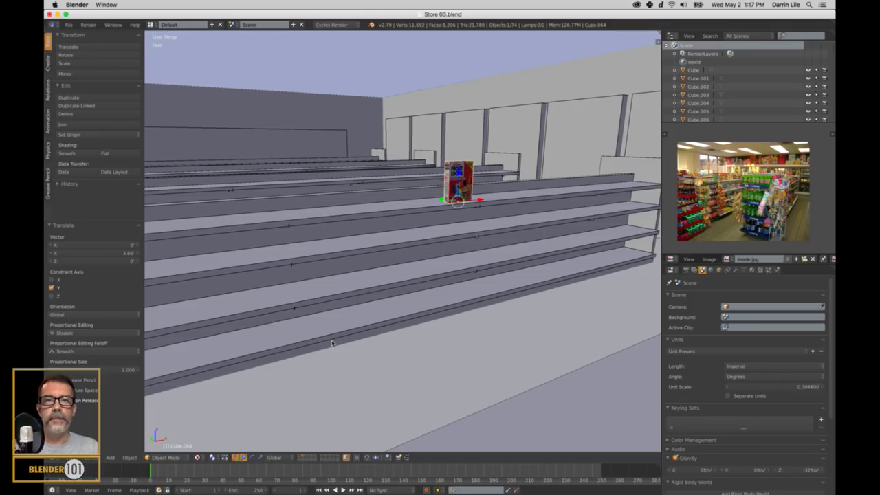
Move the cereal box -2.4 inches along Y to the front edge of the top shelf.
{"action": "scroll", "coordinate": [444, 294], "scroll_direction": "up", "scroll_amount": 3}
{"action": "middle_click_drag", "start_coordinate": [535, 214], "coordinate": [360, 218], "text": "shift"}
{"action": "scroll", "coordinate": [405, 295], "scroll_direction": "up", "scroll_amount": 3}
{"action": "left_click_drag", "start_coordinate": [360, 219], "coordinate": [371, 249]}
{"action": "scroll", "coordinate": [349, 243], "scroll_direction": "down", "scroll_amount": 4}
{"action": "middle_click_drag", "start_coordinate": [389, 260], "coordinate": [408, 264]}
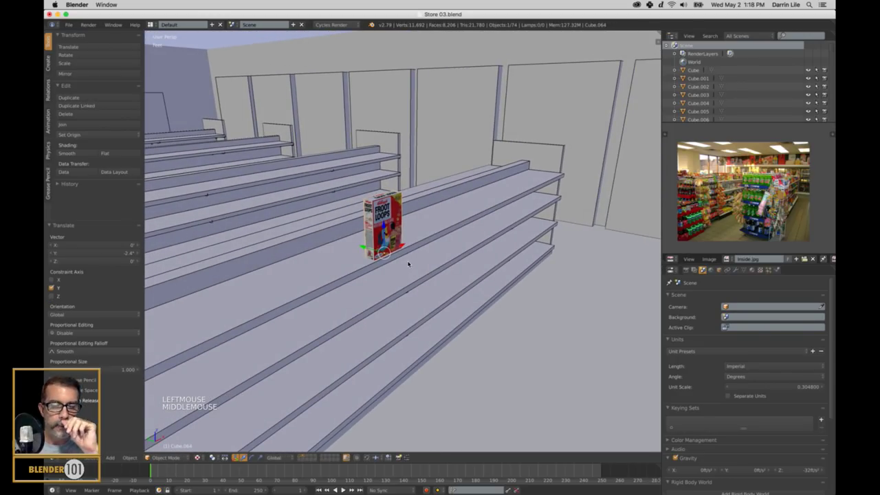
Duplicate the cereal box three times along Y, offsetting the copies 4.51, 4.26 and 3.77 inches to form a row of four.
{"action": "key", "text": "shift+d"}
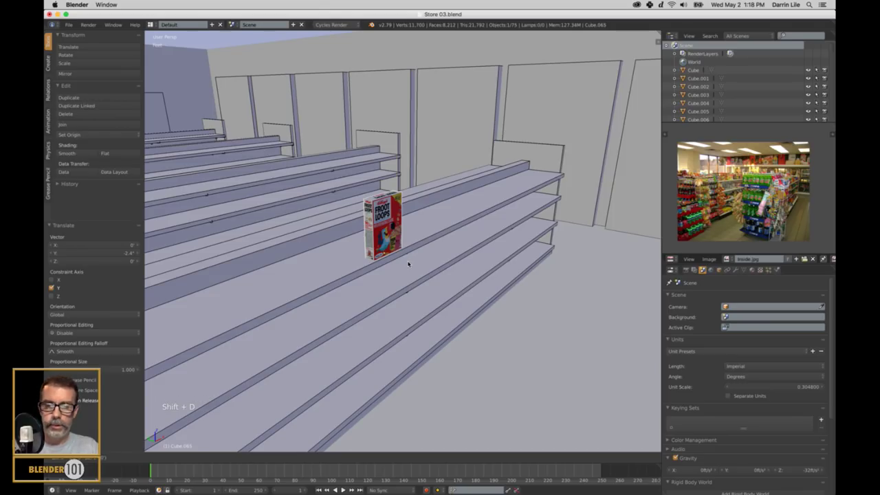
{"action": "key", "text": "y"}
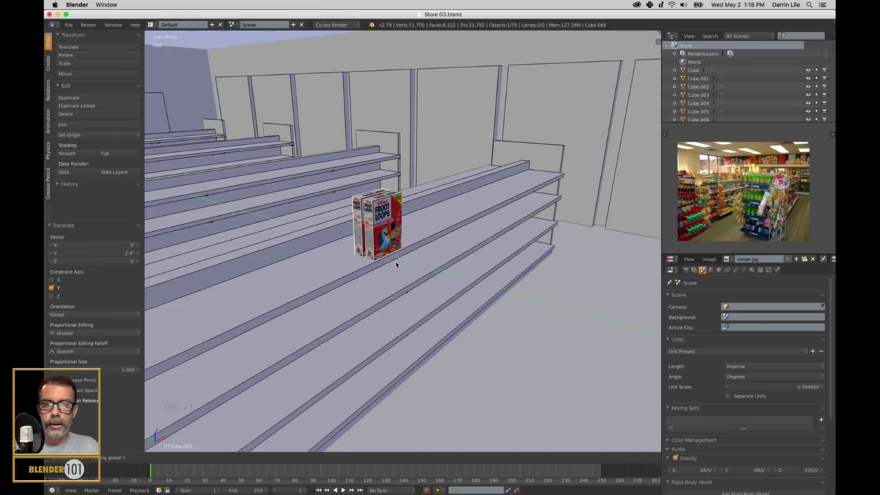
{"action": "left_click", "coordinate": [397, 264]}
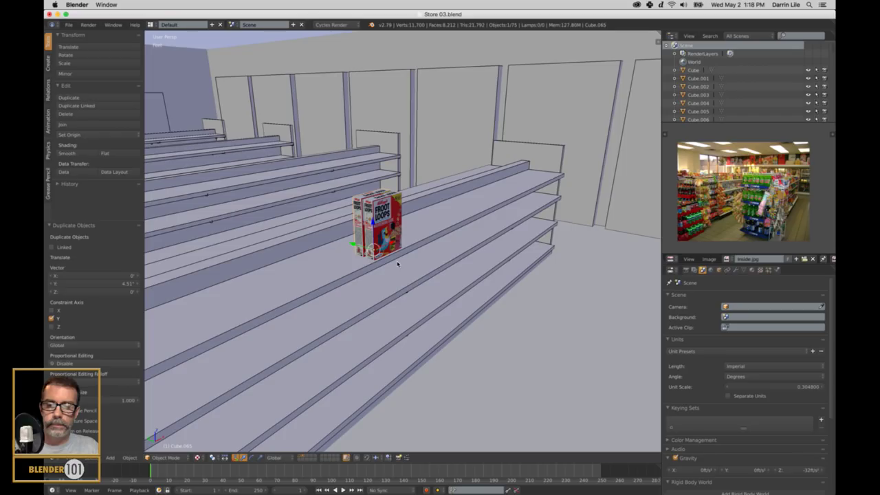
{"action": "key", "text": "shift+d"}
{"action": "key", "text": "y"}
{"action": "left_click", "coordinate": [386, 267]}
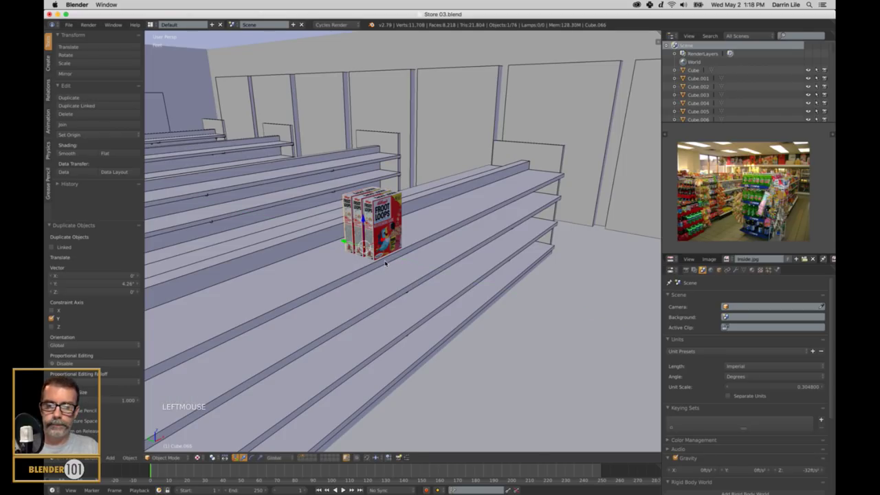
{"action": "key", "text": "shift+d"}
{"action": "left_click", "coordinate": [383, 264]}
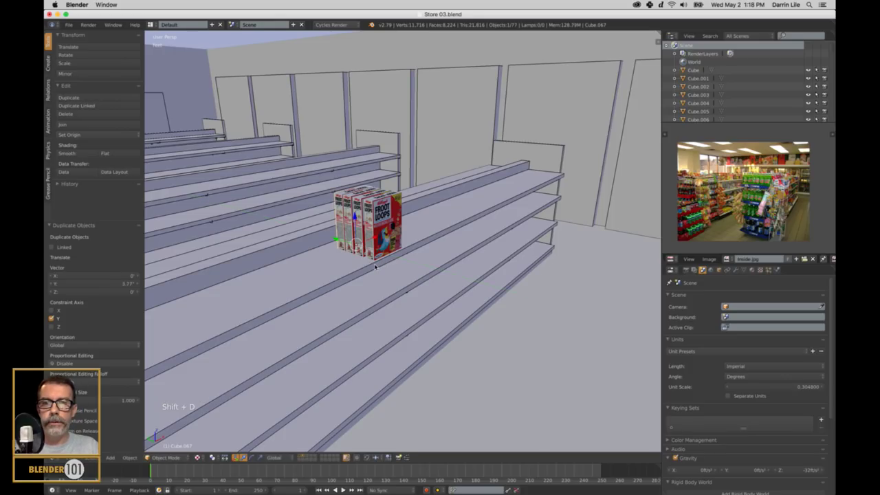
Select all four cereal boxes, duplicate them along X to form a second row beside the first, and deselect everything.
{"action": "right_click", "coordinate": [340, 223], "text": "shift"}
{"action": "right_click", "coordinate": [362, 224], "text": "shift"}
{"action": "right_click", "coordinate": [385, 220], "text": "shift"}
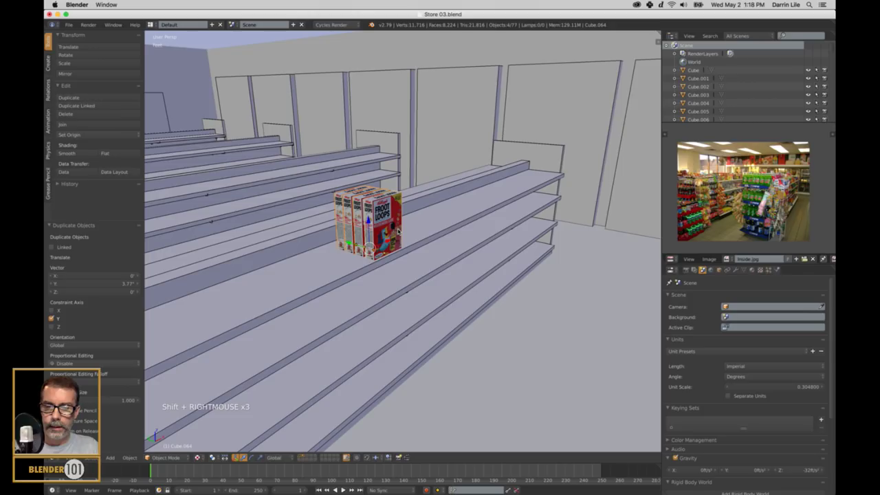
{"action": "key", "text": "shift+d"}
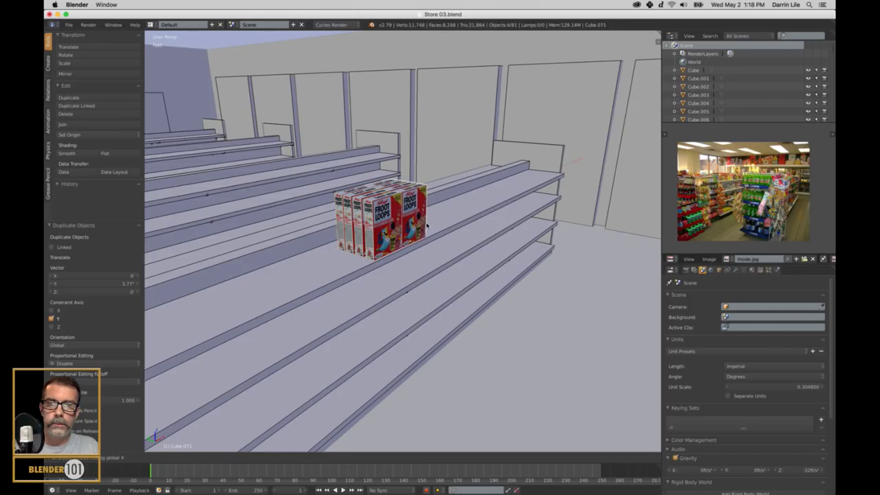
{"action": "left_click", "coordinate": [426, 227]}
{"action": "scroll", "coordinate": [433, 268], "scroll_direction": "down", "scroll_amount": 2}
{"action": "key", "text": "a"}
{"action": "middle_click_drag", "start_coordinate": [448, 265], "coordinate": [404, 265]}
{"action": "scroll", "coordinate": [404, 265], "scroll_direction": "up", "scroll_amount": 2}
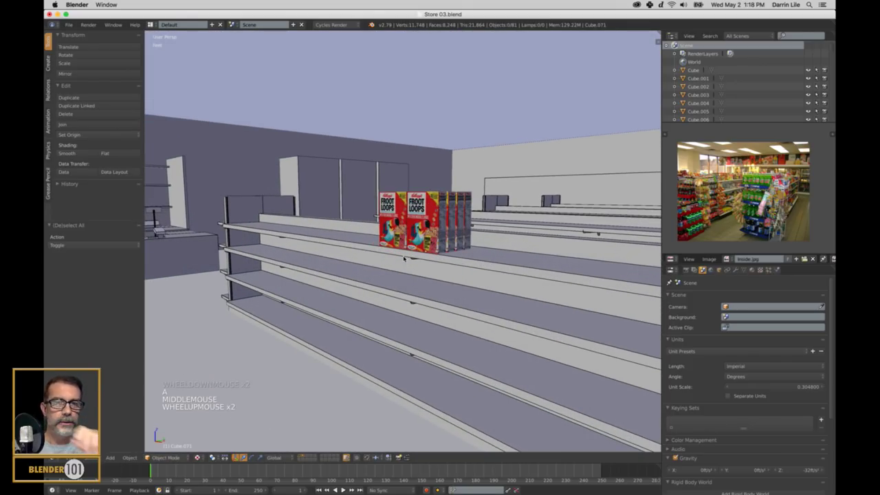
Walk through the store in walk navigation, from outside past the counter to the cereal boxes, to examine them on the shelf.
{"action": "scroll", "coordinate": [404, 258], "scroll_direction": "down", "scroll_amount": 6}
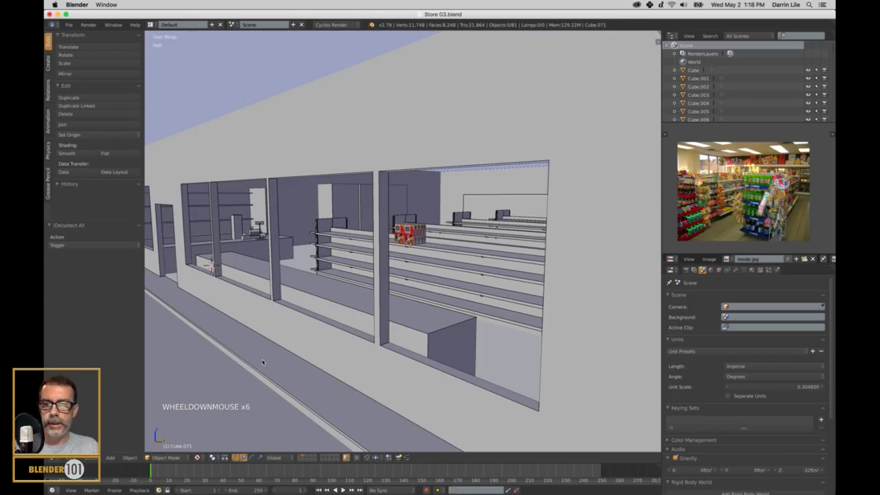
{"action": "middle_click_drag", "start_coordinate": [404, 258], "coordinate": [303, 347]}
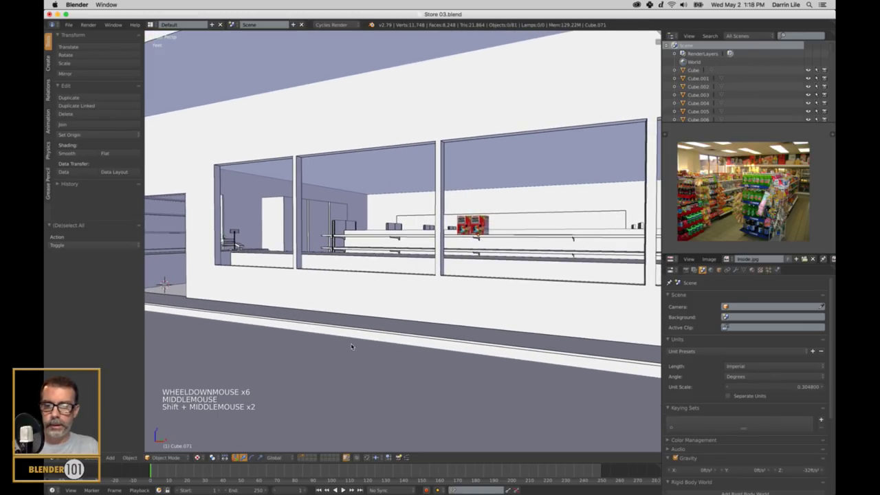
{"action": "key", "text": "shift+f"}
{"action": "key", "text": "Tab"}
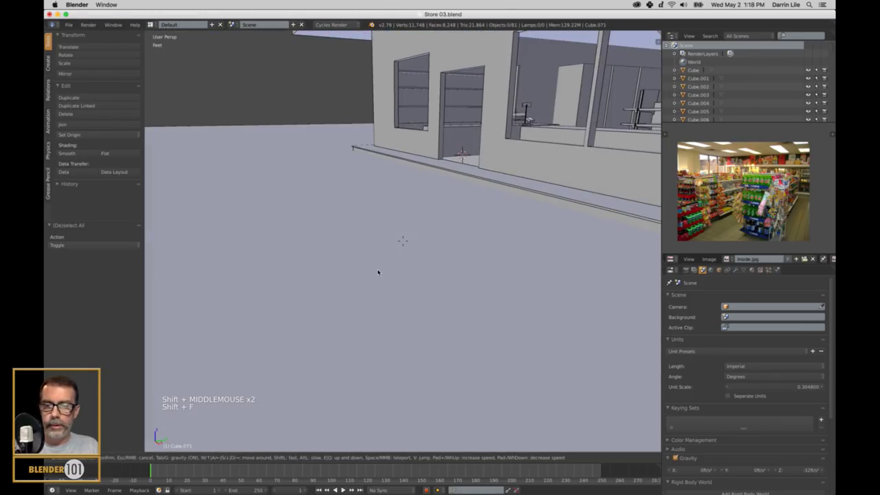
{"action": "key", "text": "w"}
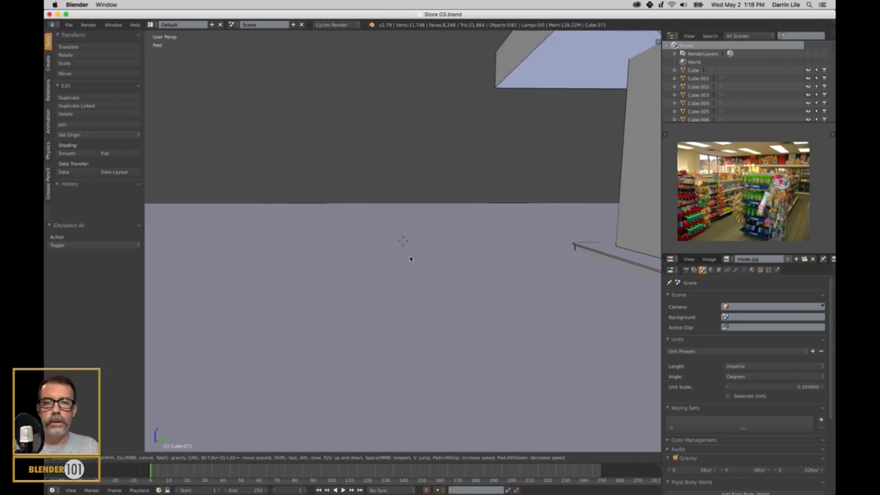
{"action": "key", "text": "w"}
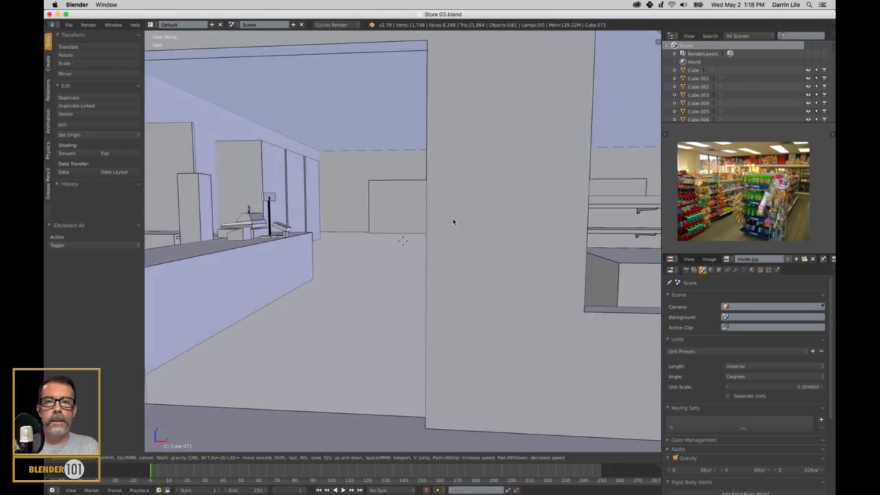
{"action": "key", "text": "w"}
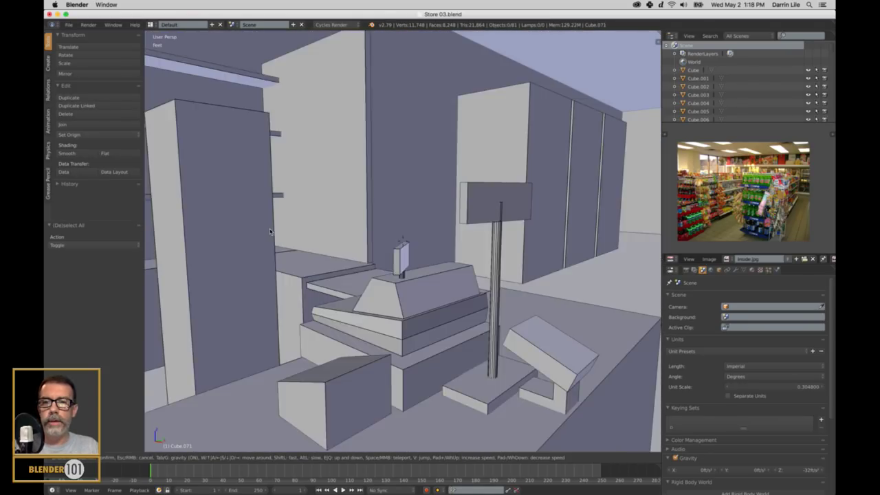
{"action": "key", "text": "w"}
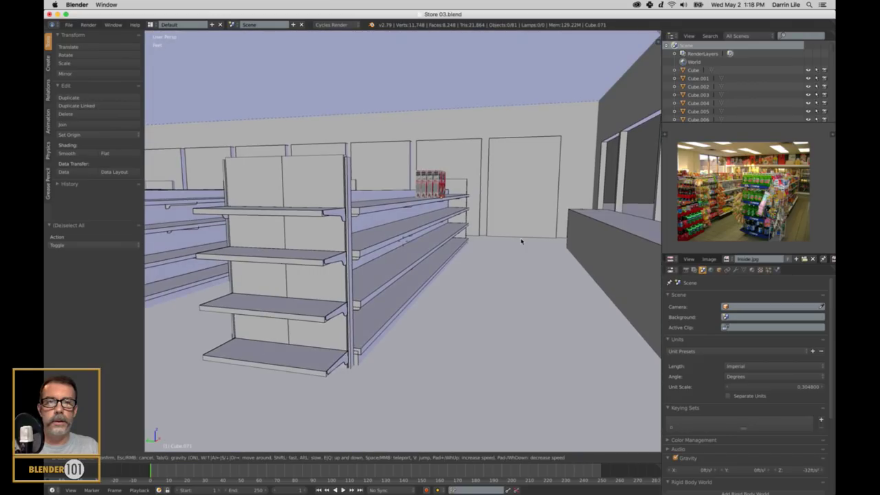
{"action": "key", "text": "w"}
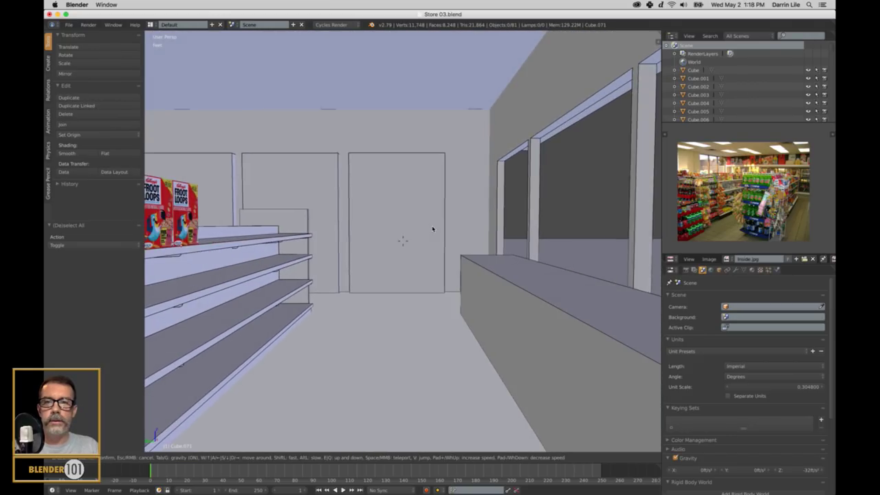
{"action": "key", "text": "w"}
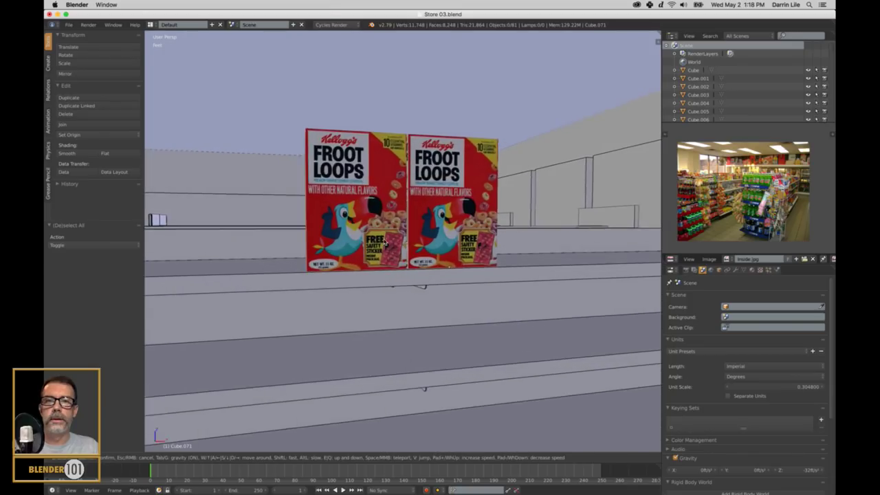
{"action": "key", "text": "s"}
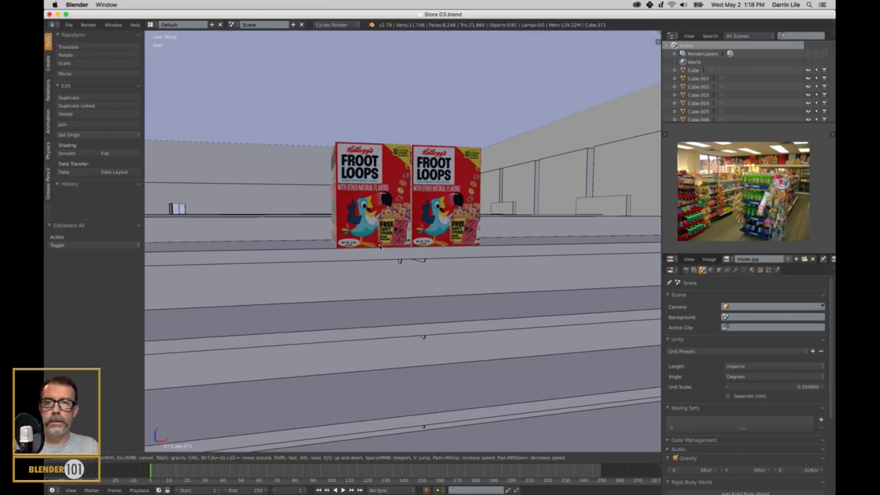
{"action": "key", "text": "s"}
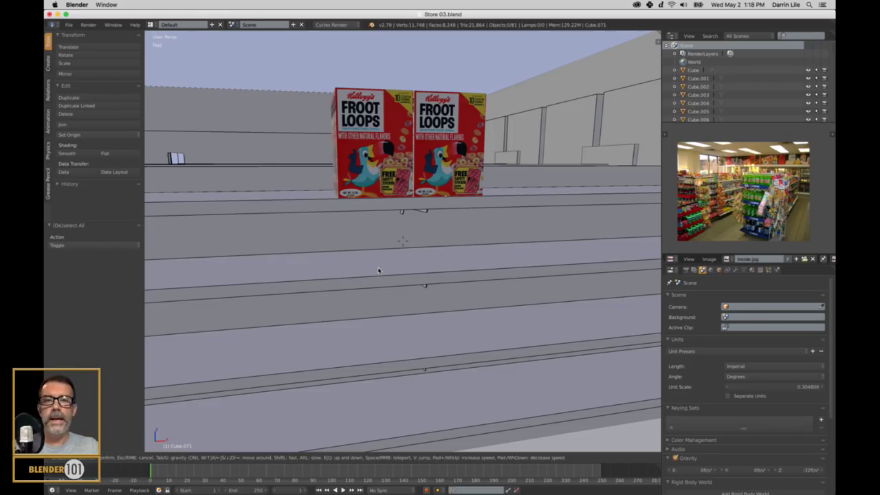
{"action": "key", "text": "s"}
{"action": "left_click", "coordinate": [403, 242]}
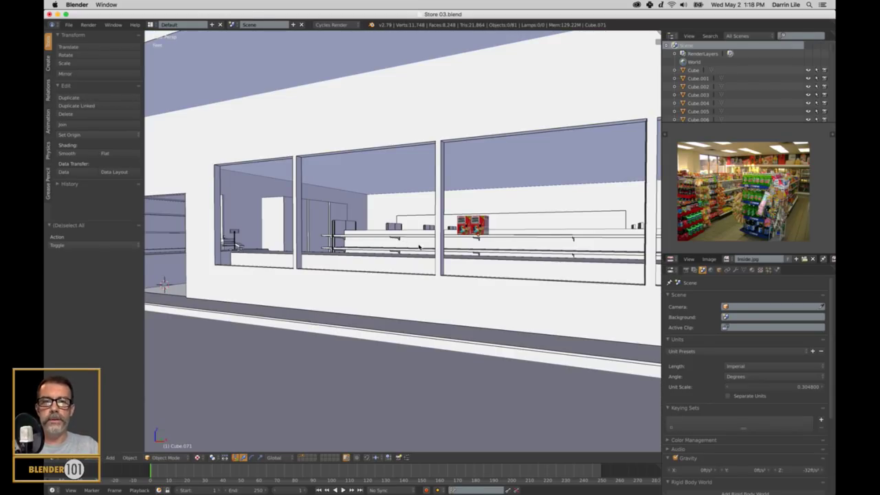
Examine the stocked cereal boxes through the store's front windows from several angles outside.
{"action": "scroll", "coordinate": [419, 246], "scroll_direction": "up", "scroll_amount": 3}
{"action": "middle_click_drag", "start_coordinate": [419, 246], "coordinate": [497, 252]}
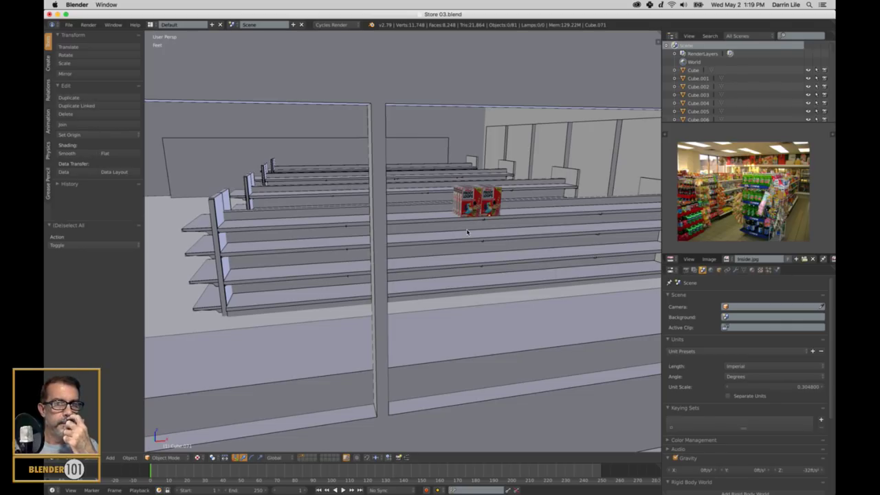
{"action": "middle_click_drag", "start_coordinate": [508, 217], "coordinate": [469, 215]}
{"action": "scroll", "coordinate": [492, 214], "scroll_direction": "down", "scroll_amount": 2}
{"action": "mouse_move", "coordinate": [464, 258]}
{"action": "middle_mouse_down"}
{"action": "mouse_move", "coordinate": [464, 269]}
{"action": "mouse_move", "coordinate": [474, 254]}
{"action": "mouse_move", "coordinate": [456, 257]}
{"action": "middle_mouse_up"}
{"action": "key", "text": "5"}
{"action": "key", "text": "5"}
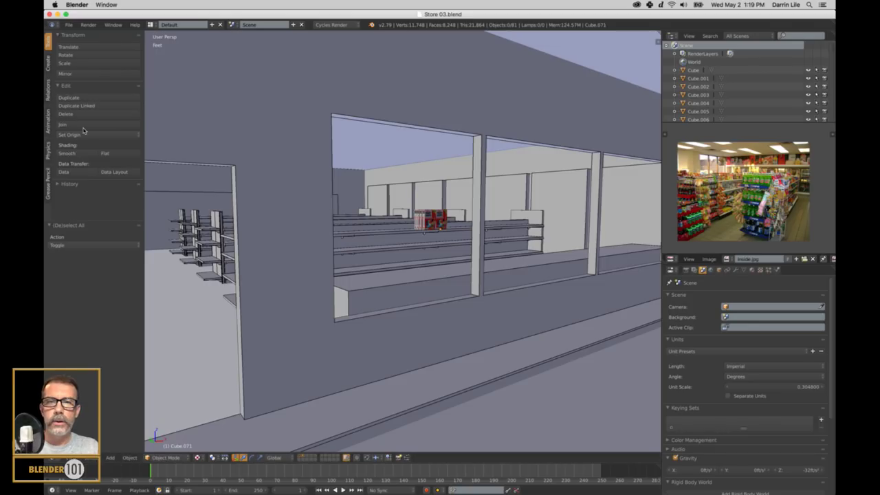
{"action": "middle_click_drag", "start_coordinate": [314, 262], "coordinate": [334, 262]}
{"action": "scroll", "coordinate": [327, 264], "scroll_direction": "up", "scroll_amount": 2}
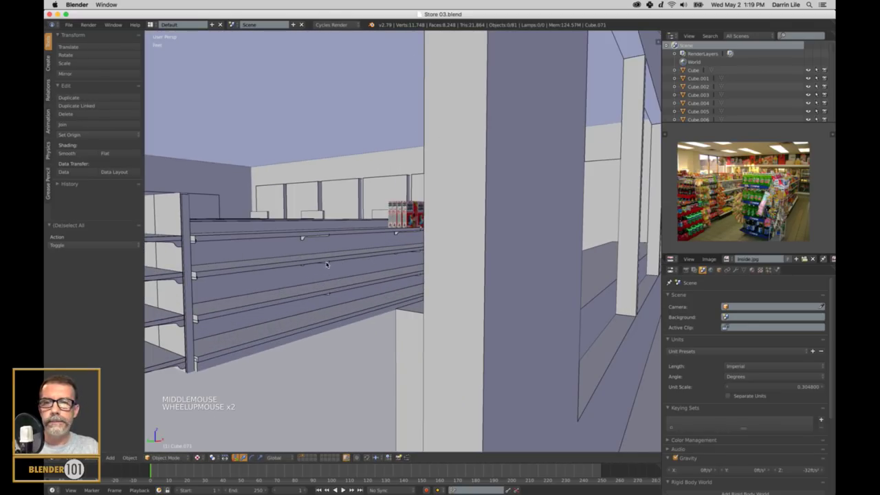
Select the shelf unit holding the cereal boxes and examine its empty shelves from inside the store.
{"action": "right_click", "coordinate": [292, 221]}
{"action": "middle_click_drag", "start_coordinate": [290, 232], "coordinate": [400, 238], "text": "shift"}
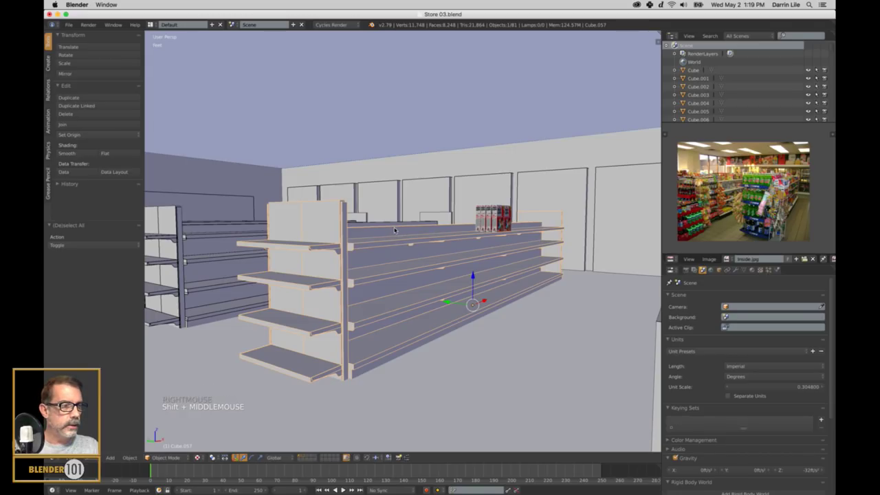
{"action": "middle_click_drag", "start_coordinate": [394, 230], "coordinate": [296, 213]}
{"action": "scroll", "coordinate": [468, 237], "scroll_direction": "up", "scroll_amount": 4}
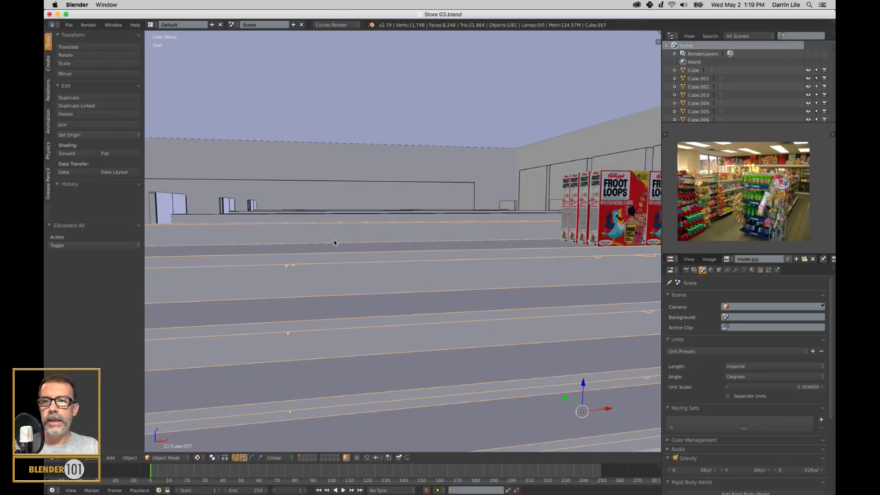
{"action": "scroll", "coordinate": [415, 191], "scroll_direction": "down", "scroll_amount": 3}
{"action": "middle_click_drag", "start_coordinate": [416, 191], "coordinate": [343, 252]}
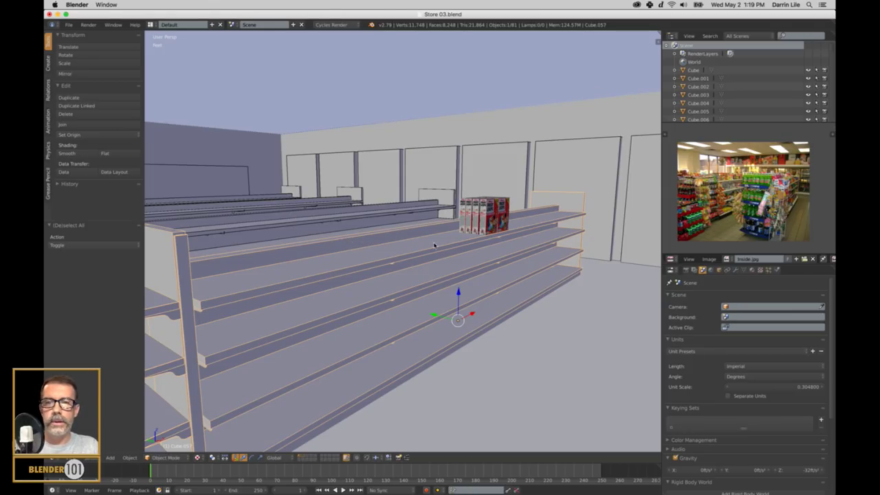
{"action": "middle_click_drag", "start_coordinate": [311, 231], "coordinate": [453, 253]}
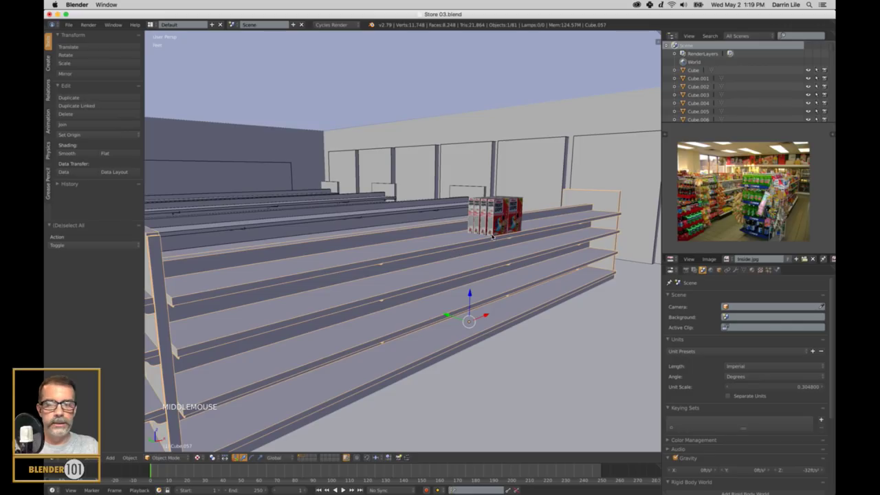
Deselect everything and save the scene over the existing Store 03.blend.
{"action": "key", "text": "a"}
{"action": "key", "text": "s"}
{"action": "key", "text": "s"}
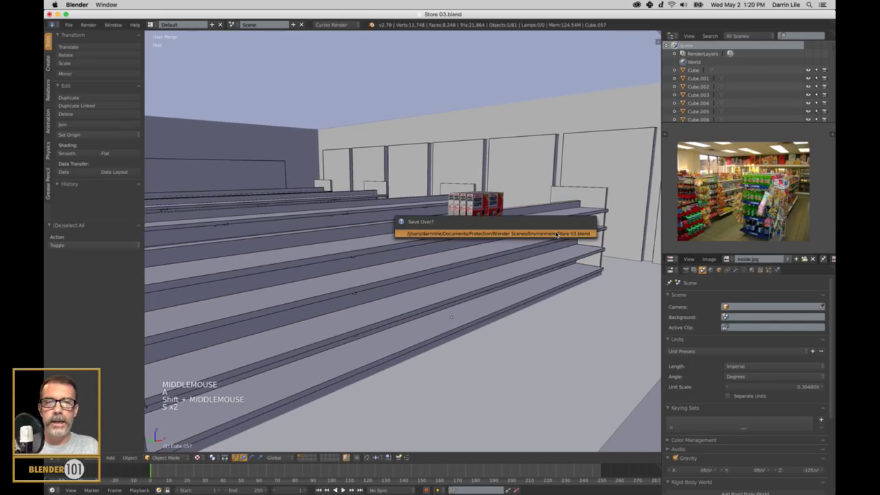
{"action": "middle_click_drag", "start_coordinate": [558, 235], "coordinate": [530, 234], "text": "shift"}
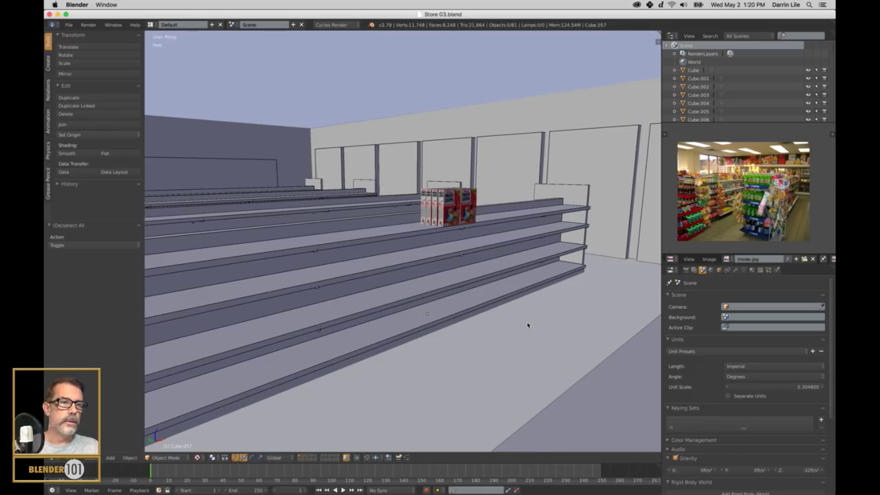
{"action": "middle_click_drag", "start_coordinate": [524, 320], "coordinate": [489, 280]}
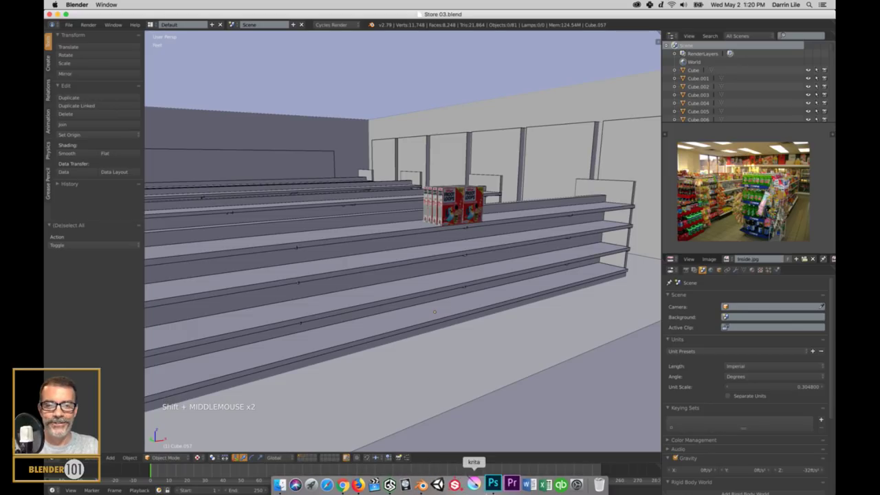
Switch to Photoshop and merge Layer 1 through Layer 6 of CerealBox-UVs.psd into one layer.
{"action": "left_click", "coordinate": [471, 479]}
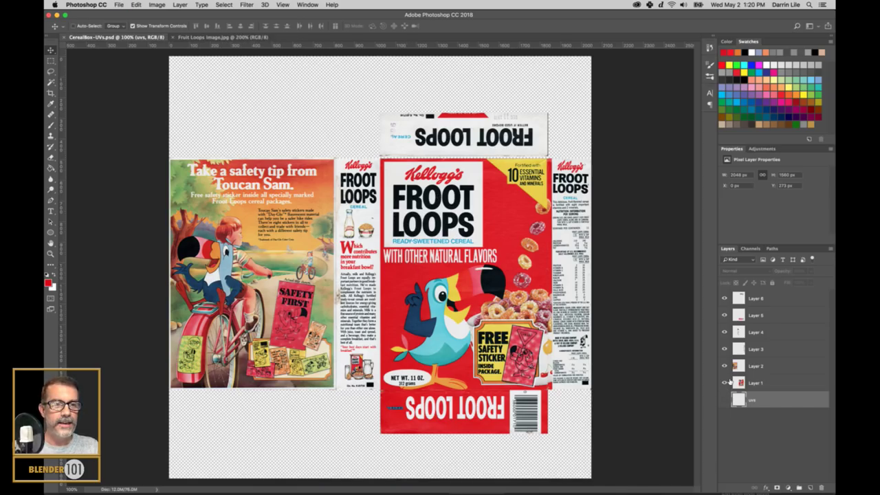
{"action": "left_click", "coordinate": [760, 383]}
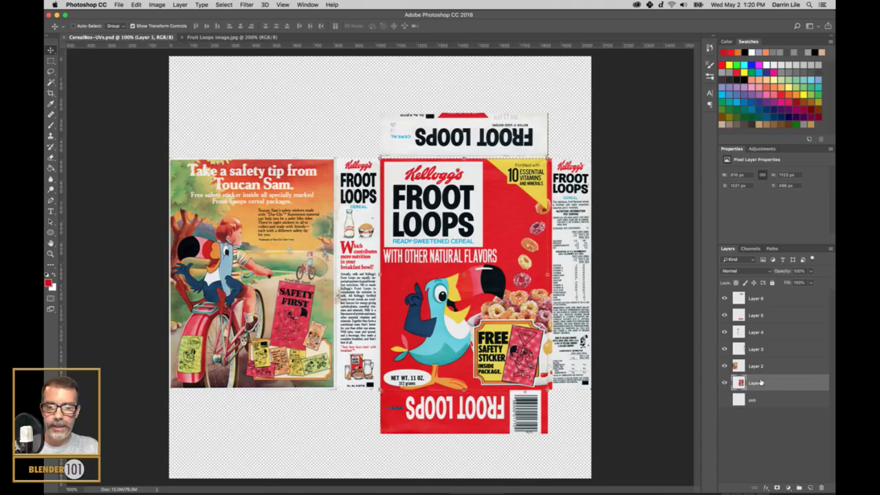
{"action": "left_click", "coordinate": [768, 298], "text": "super"}
{"action": "left_click", "coordinate": [769, 378]}
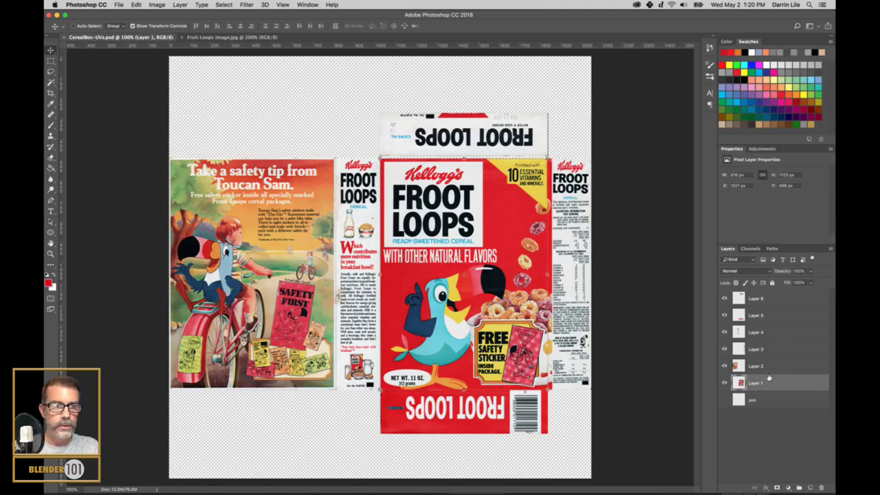
{"action": "left_click", "coordinate": [778, 295], "text": "shift"}
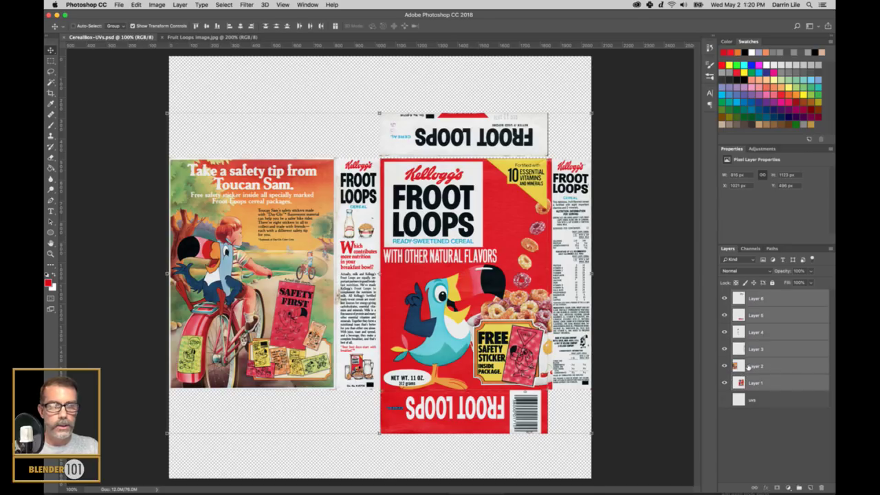
{"action": "key", "text": "super+e"}
Rename the merged artwork layer "fruit loops", hide it and show the UV outline layer.
{"action": "double_click", "coordinate": [756, 298]}
{"action": "type", "text": "Fro"}
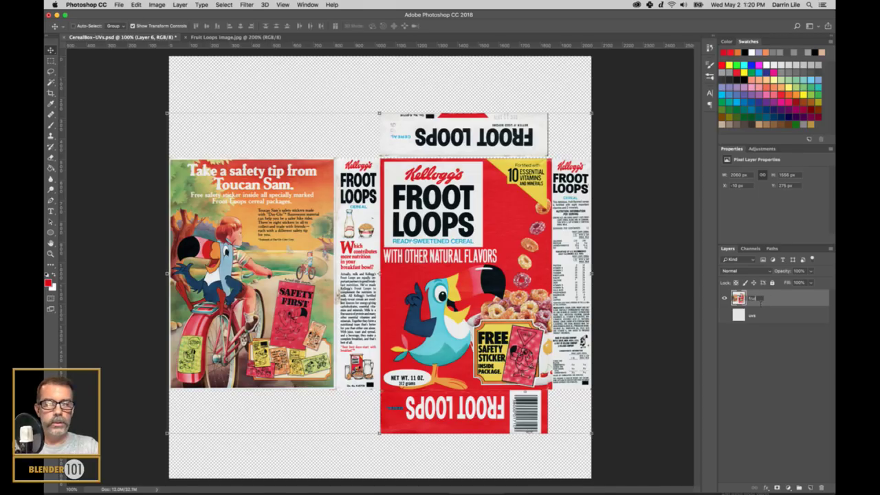
{"action": "key", "text": "Return"}
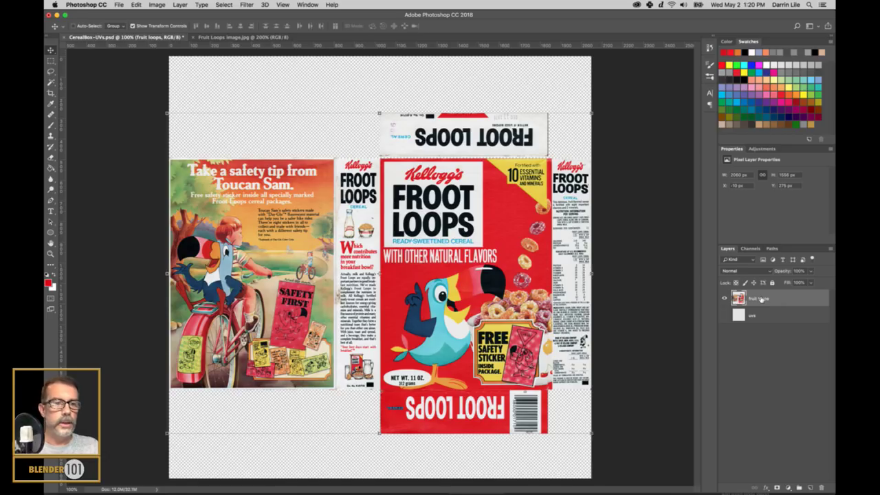
{"action": "left_click", "coordinate": [725, 297]}
{"action": "left_click", "coordinate": [725, 315]}
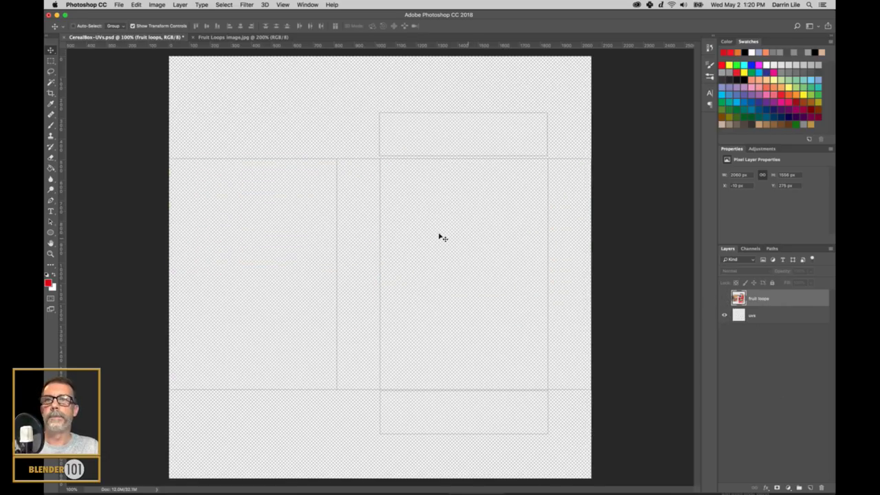
Switch to Chrome and preview the Cocoa Pebbles, Frosted Flakes and Shreddies box images in the cereal box texture results.
{"action": "key", "text": "super+o"}
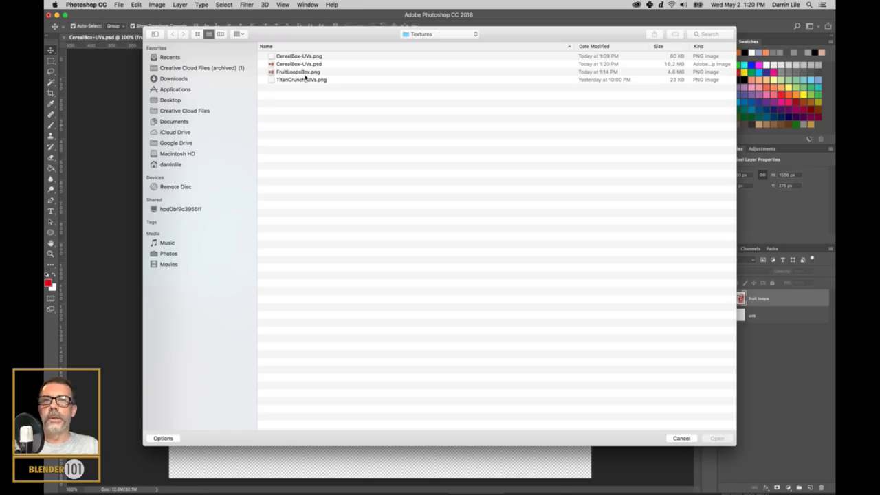
{"action": "left_click", "coordinate": [681, 438]}
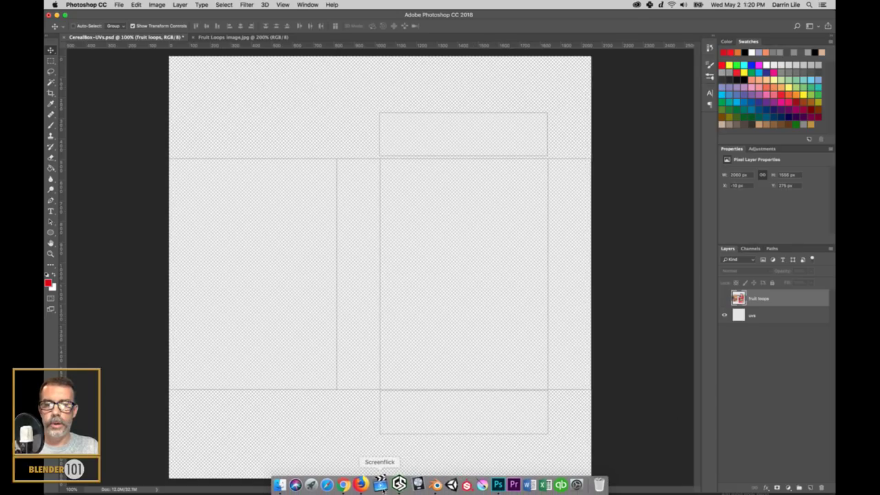
{"action": "left_click", "coordinate": [343, 485]}
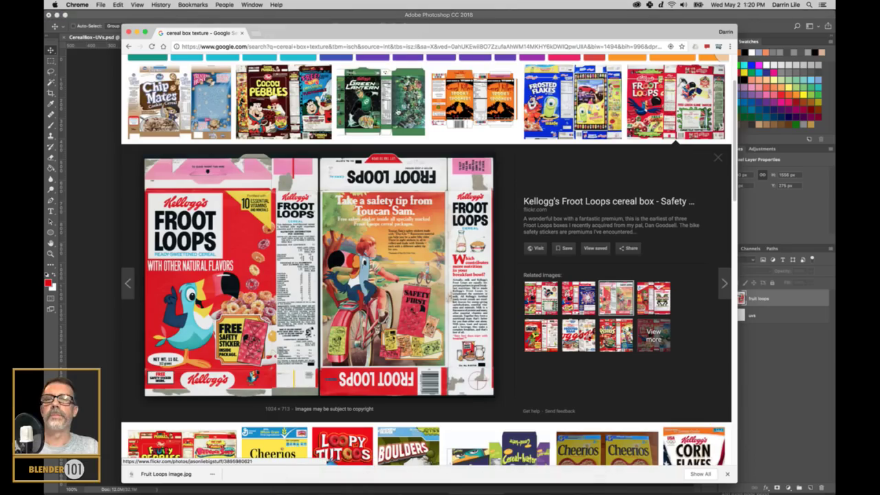
{"action": "left_click", "coordinate": [283, 110]}
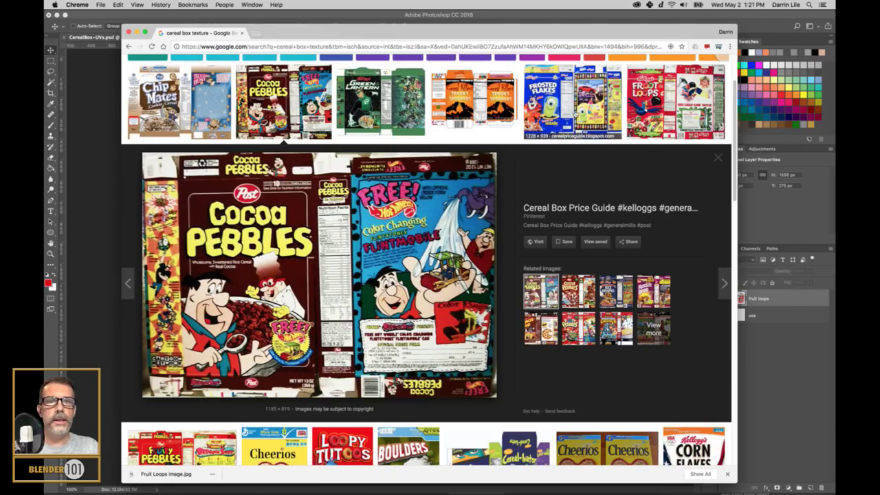
{"action": "left_click", "coordinate": [558, 115]}
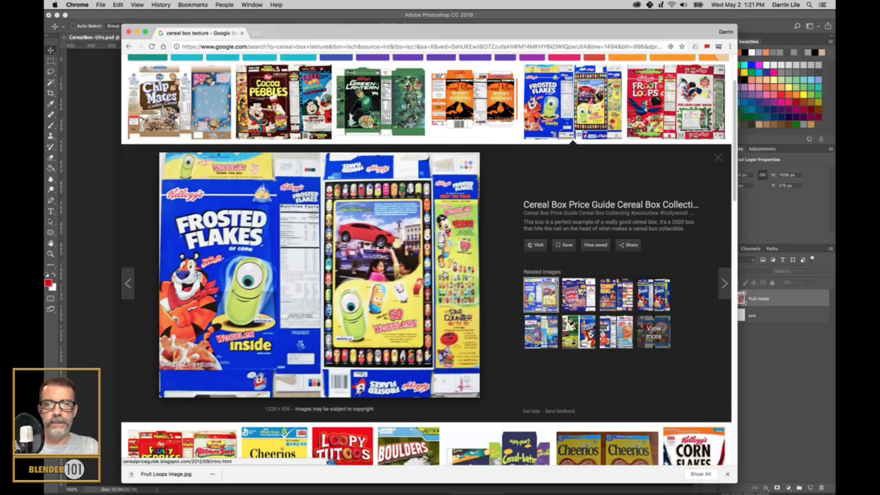
{"action": "scroll", "coordinate": [444, 275], "scroll_direction": "down", "scroll_amount": 5}
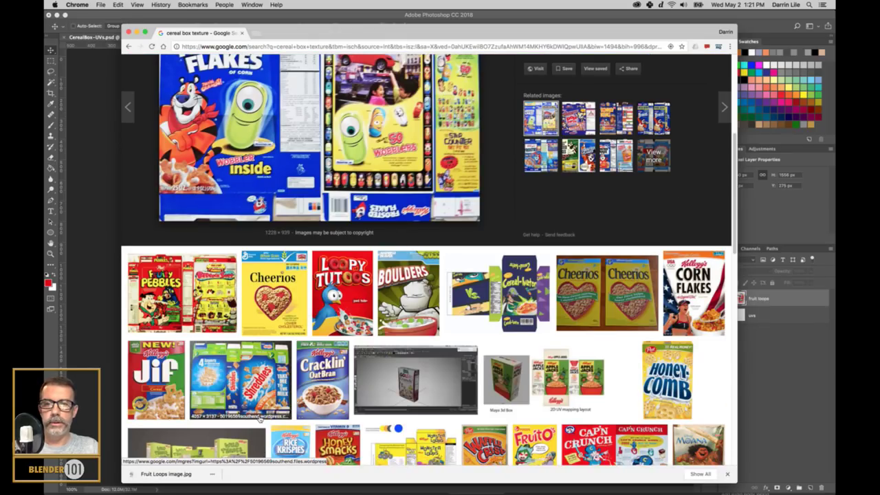
{"action": "left_click", "coordinate": [259, 393]}
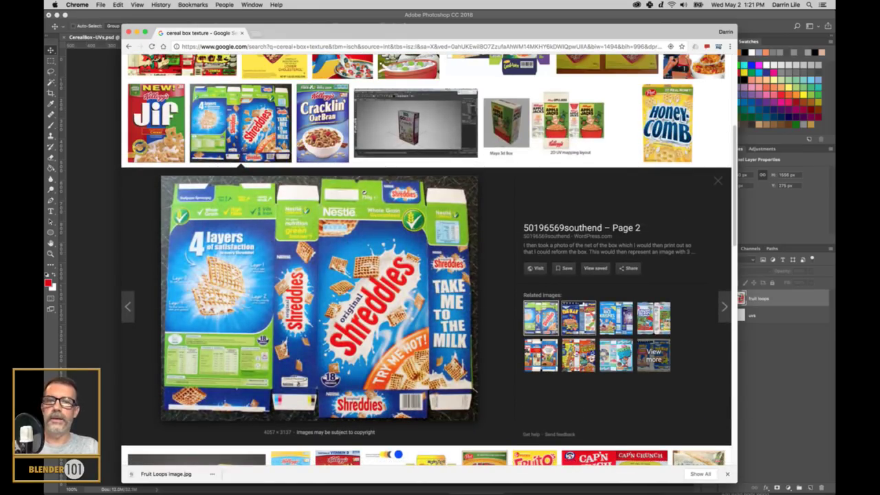
{"action": "scroll", "coordinate": [468, 225], "scroll_direction": "up", "scroll_amount": 5}
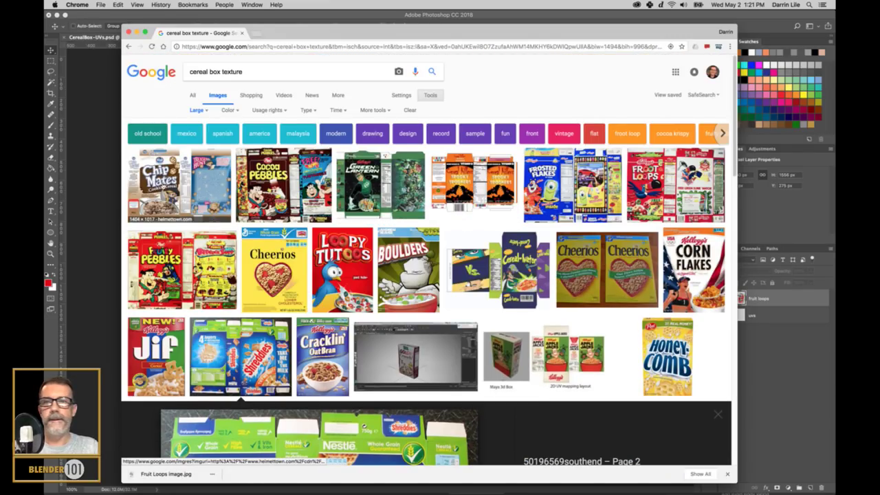
Save the flat Cocoa Pebbles box image to the Textures folder as a JPEG named "Cocoa Pebbles image".
{"action": "left_click", "coordinate": [283, 186]}
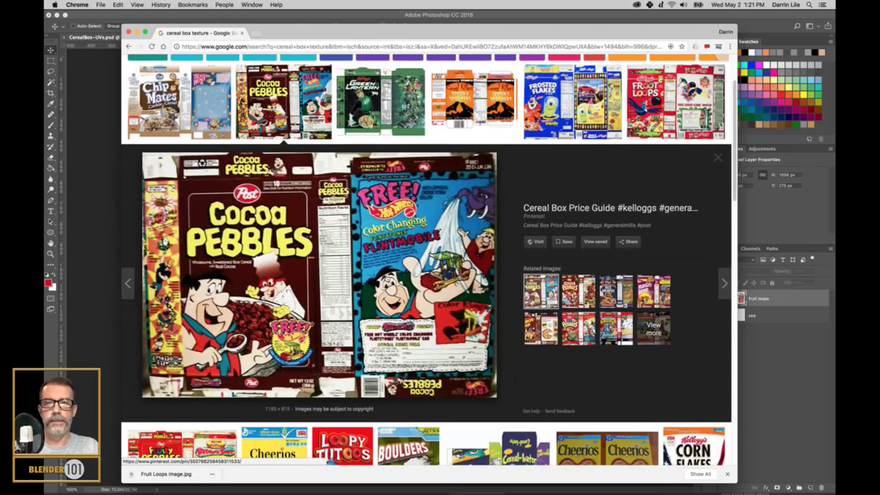
{"action": "right_click", "coordinate": [389, 274]}
{"action": "left_click", "coordinate": [421, 335]}
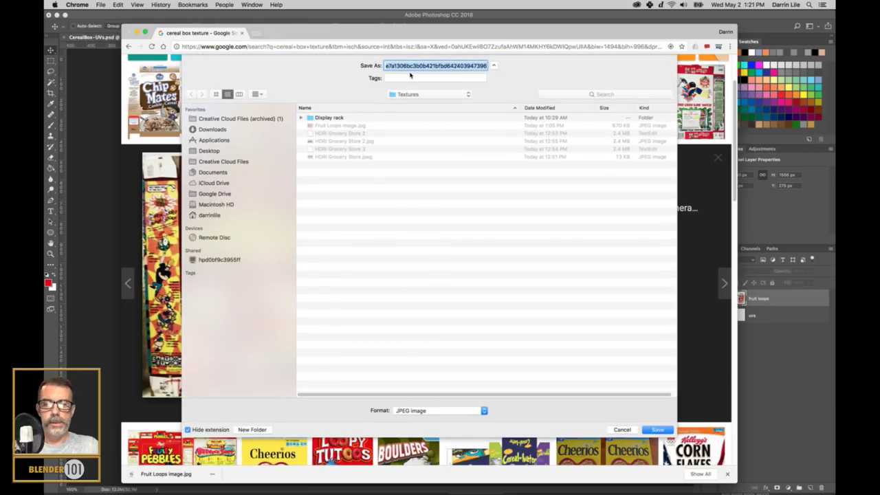
{"action": "type", "text": "Cocoa P"}
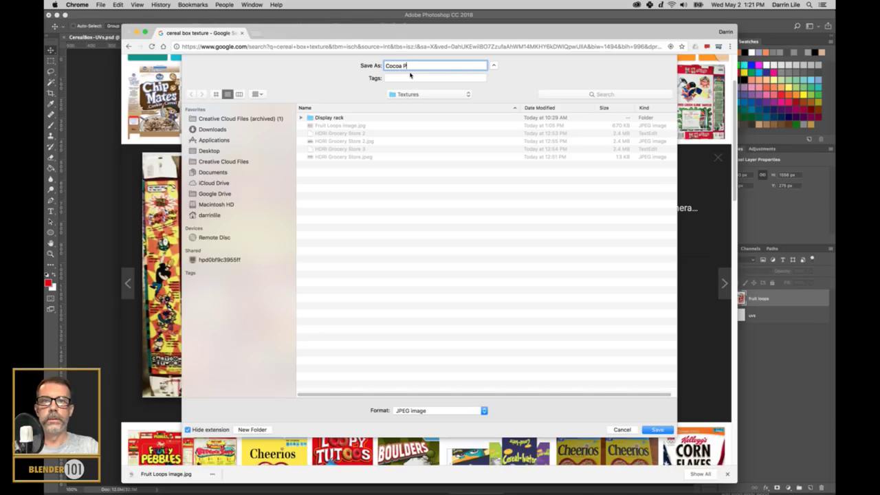
{"action": "key", "text": "BackSpace"}
{"action": "key", "text": "BackSpace"}
{"action": "key", "text": "BackSpace"}
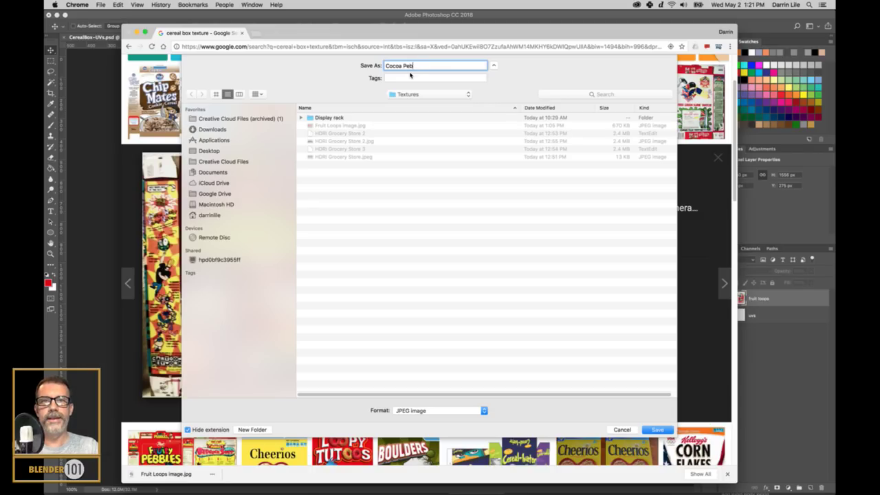
{"action": "type", "text": "bbles image"}
{"action": "key", "text": "Return"}
Switch to Photoshop and open "Cocoa Pebbles image.jpg" from the Protection project's Textures folder.
{"action": "left_click", "coordinate": [667, 19]}
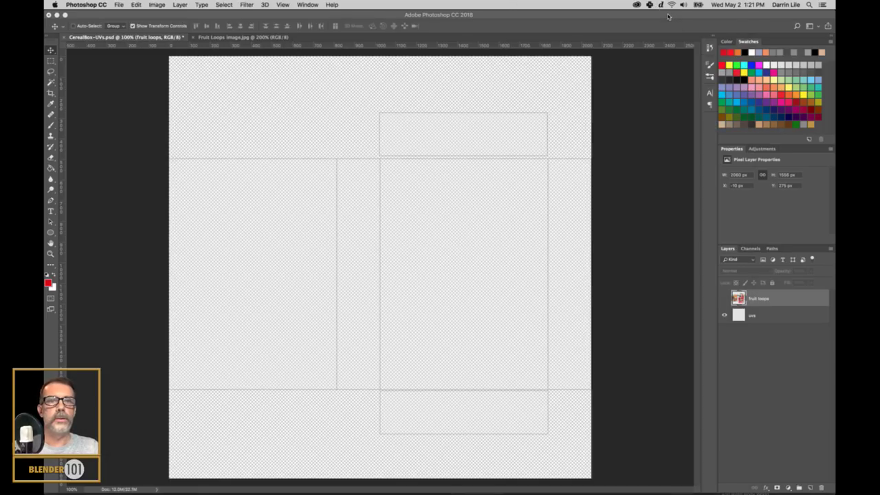
{"action": "key", "text": "super+o"}
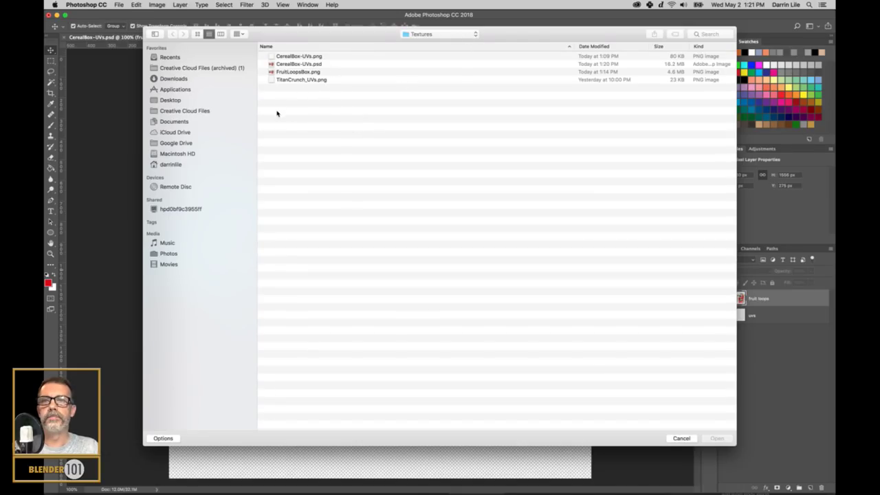
{"action": "left_click", "coordinate": [400, 34]}
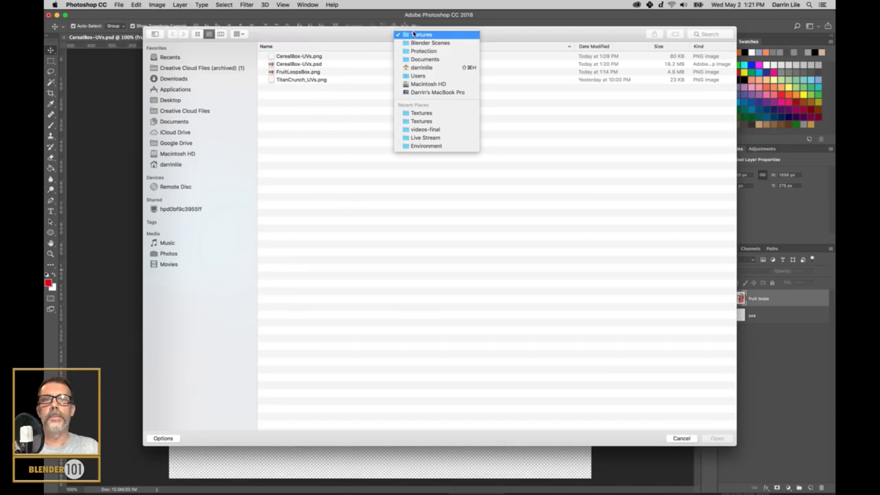
{"action": "left_click", "coordinate": [418, 42]}
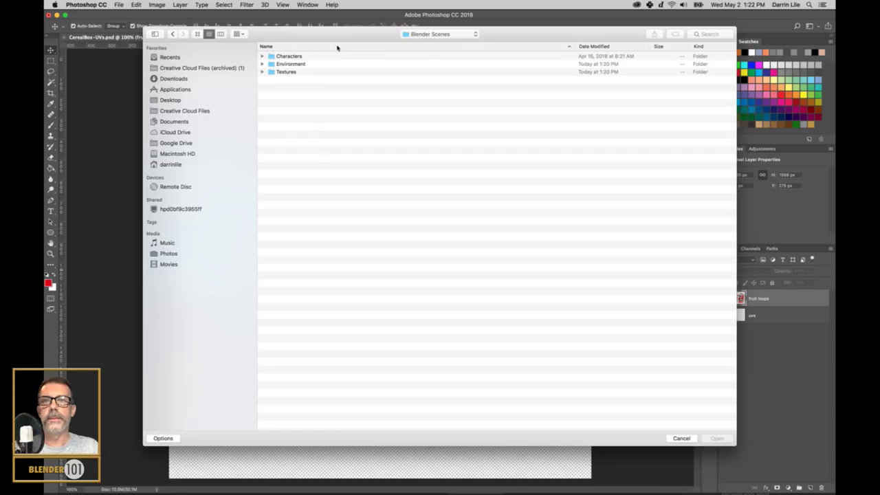
{"action": "left_click", "coordinate": [433, 34]}
{"action": "left_click", "coordinate": [293, 73]}
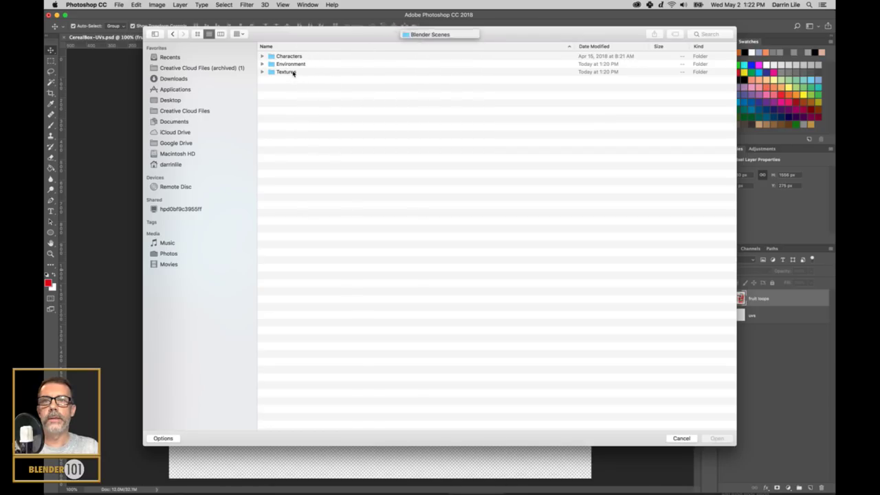
{"action": "double_click", "coordinate": [272, 74]}
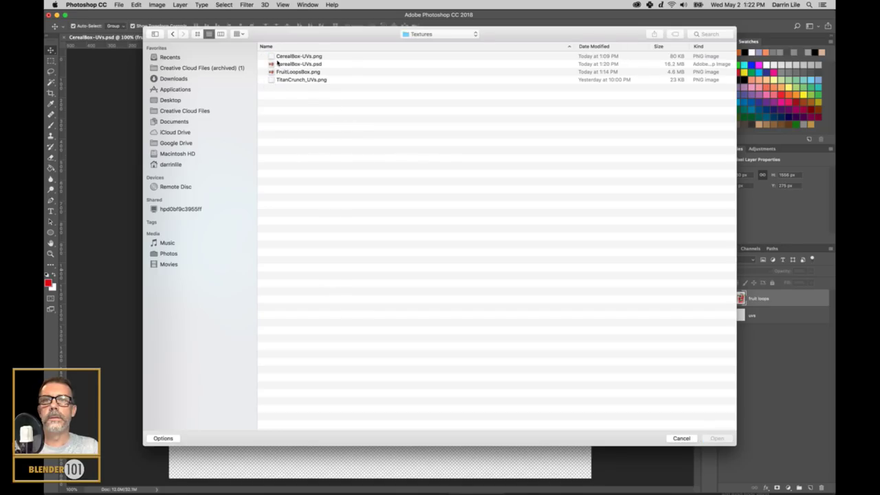
{"action": "left_click", "coordinate": [460, 34]}
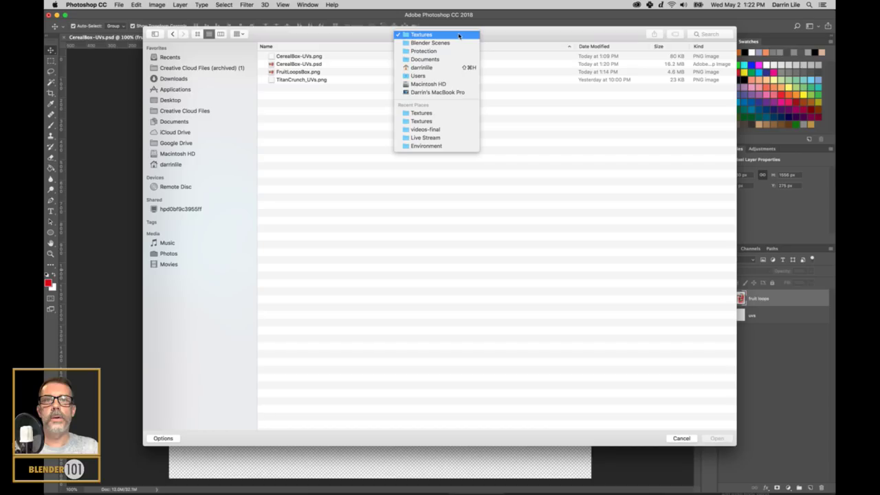
{"action": "left_click", "coordinate": [426, 52]}
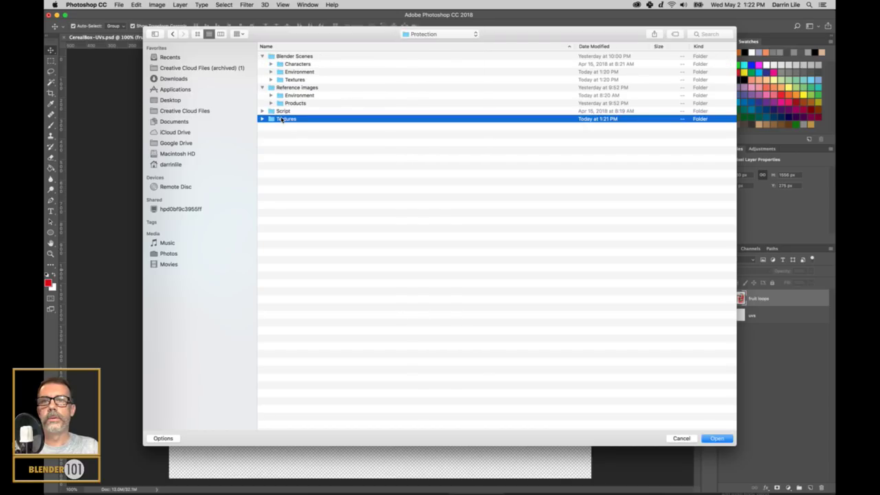
{"action": "double_click", "coordinate": [283, 119]}
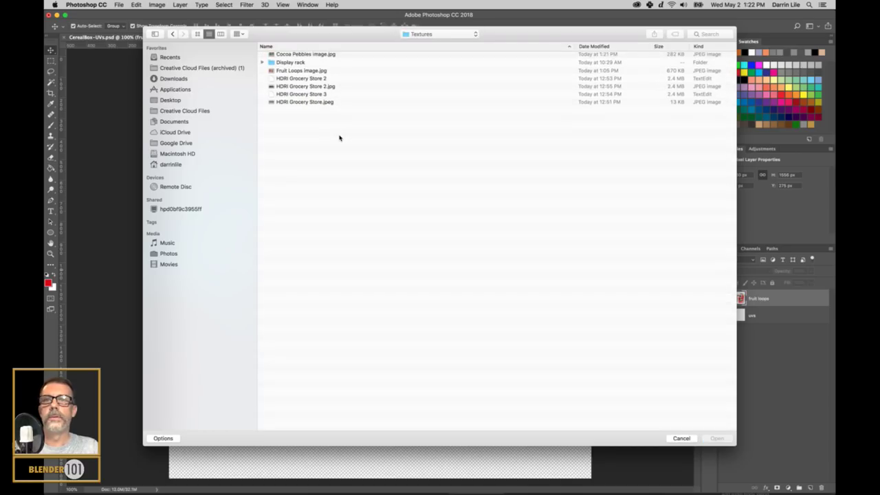
{"action": "left_click", "coordinate": [301, 56]}
{"action": "left_click", "coordinate": [719, 438]}
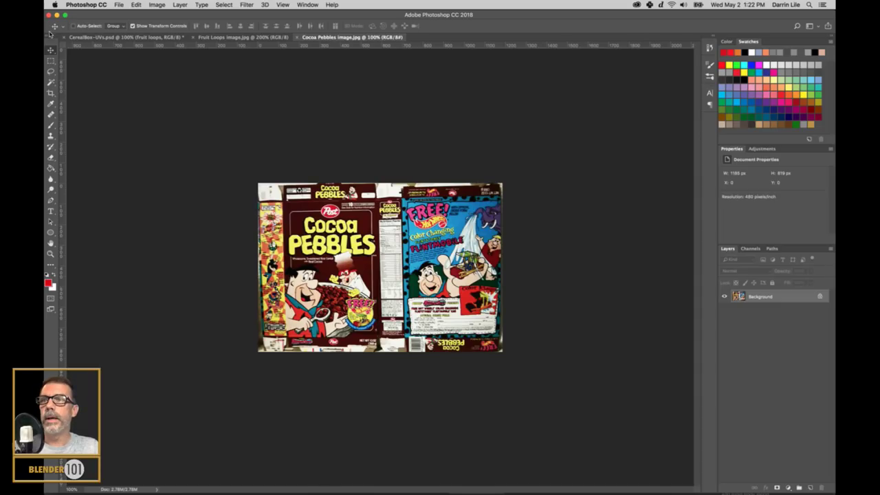
Convert the Cocoa Pebbles image's Background into Layer 0 and rotate the artwork slightly clockwise to straighten it.
{"action": "key", "text": "super+equal"}
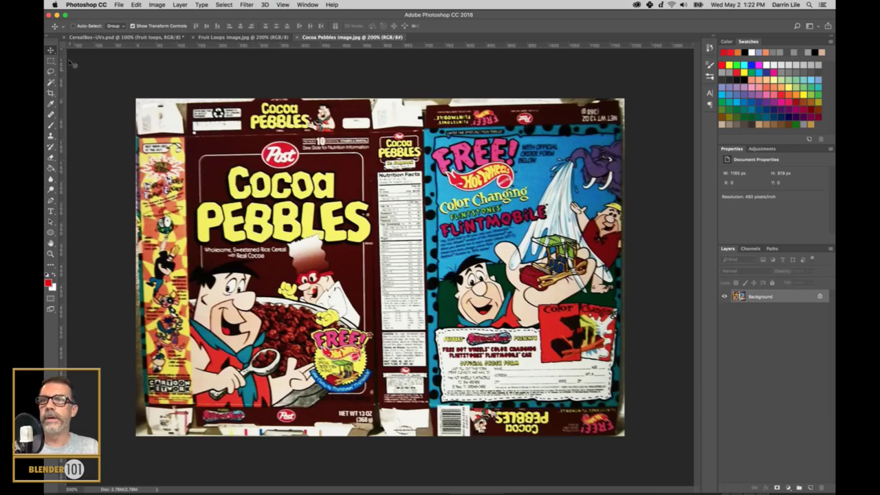
{"action": "double_click", "coordinate": [783, 297]}
{"action": "key", "text": "Return"}
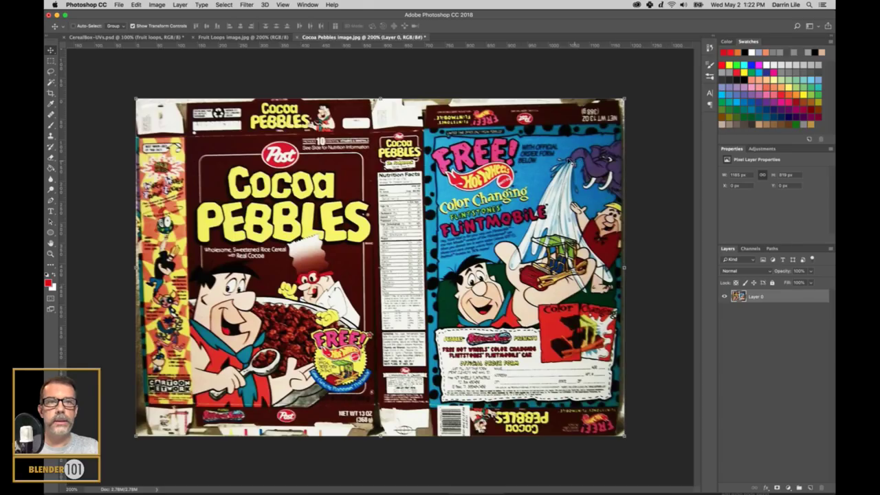
{"action": "left_click_drag", "start_coordinate": [626, 443], "coordinate": [624, 444]}
{"action": "key", "text": "Return"}
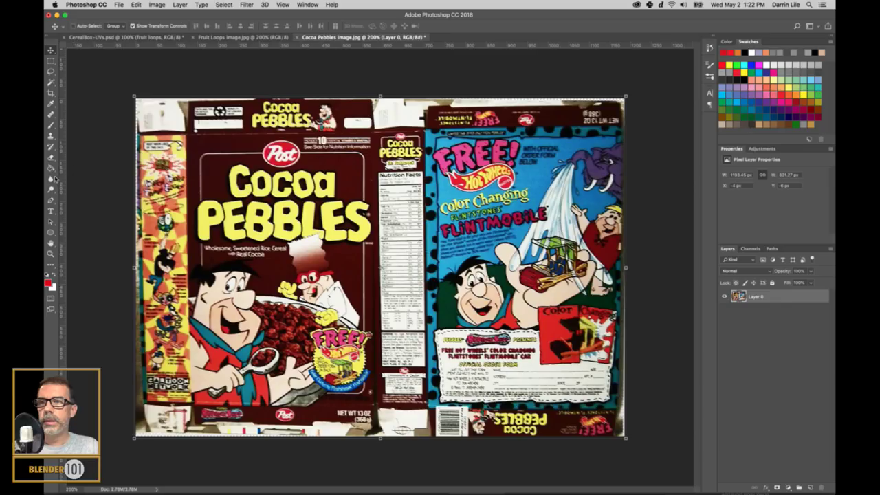
Place guides along the left edges of the back and front panels and the panels' top edge, rotating the artwork slightly further clockwise to match.
{"action": "left_click_drag", "start_coordinate": [61, 183], "coordinate": [426, 236]}
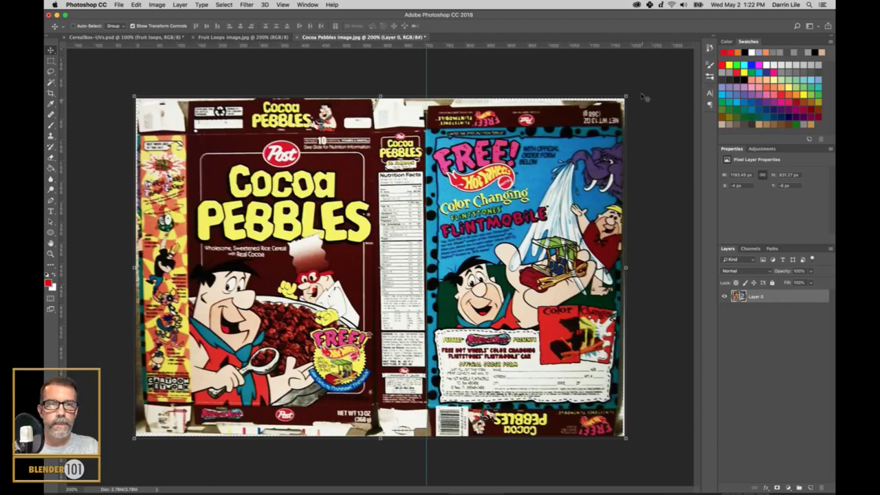
{"action": "left_click", "coordinate": [633, 95]}
{"action": "left_click_drag", "start_coordinate": [634, 96], "coordinate": [632, 94]}
{"action": "key", "text": "Return"}
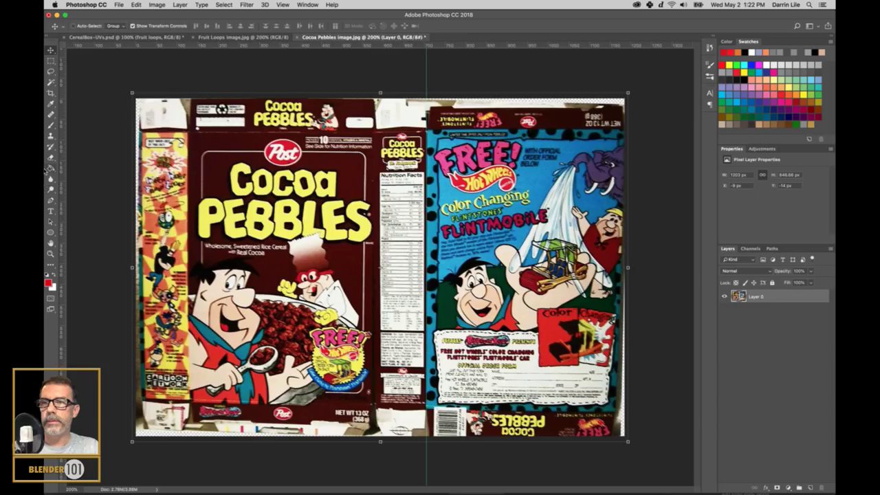
{"action": "left_click_drag", "start_coordinate": [65, 174], "coordinate": [187, 207]}
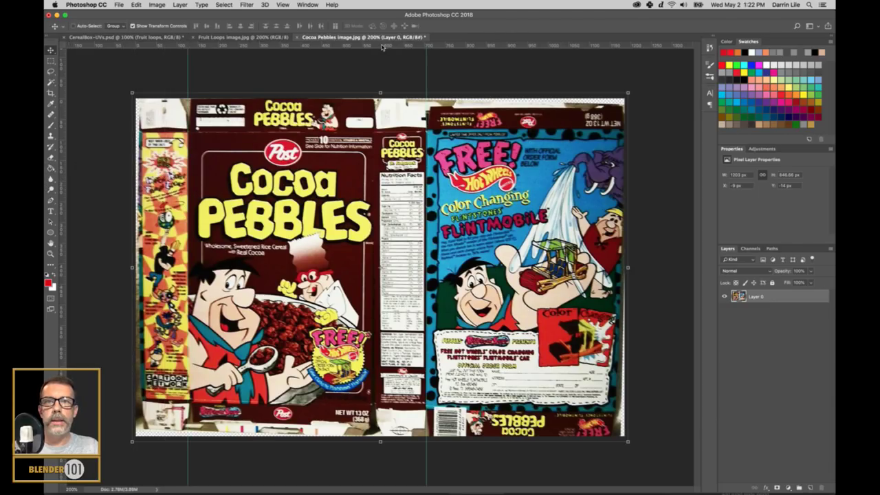
{"action": "left_click_drag", "start_coordinate": [382, 45], "coordinate": [383, 130]}
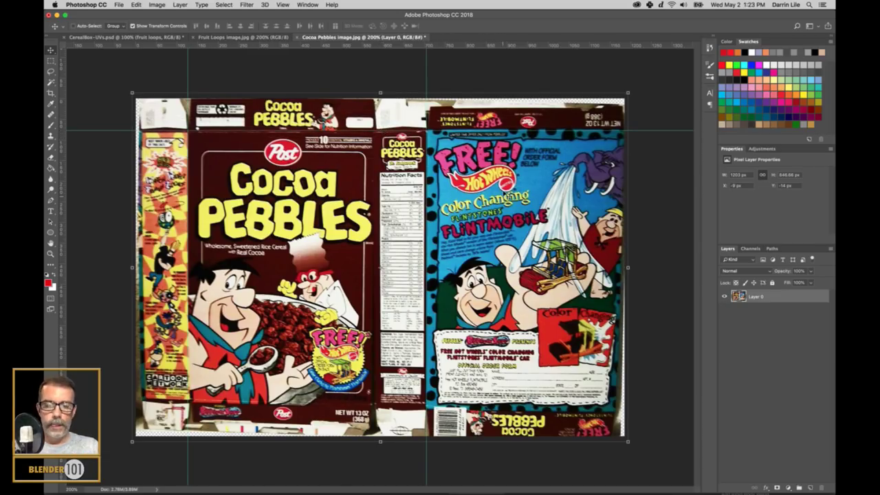
Copy the Cocoa Pebbles front panel with a rectangular marquee and paste it into CerealBox-UVs.psd.
{"action": "key", "text": "m"}
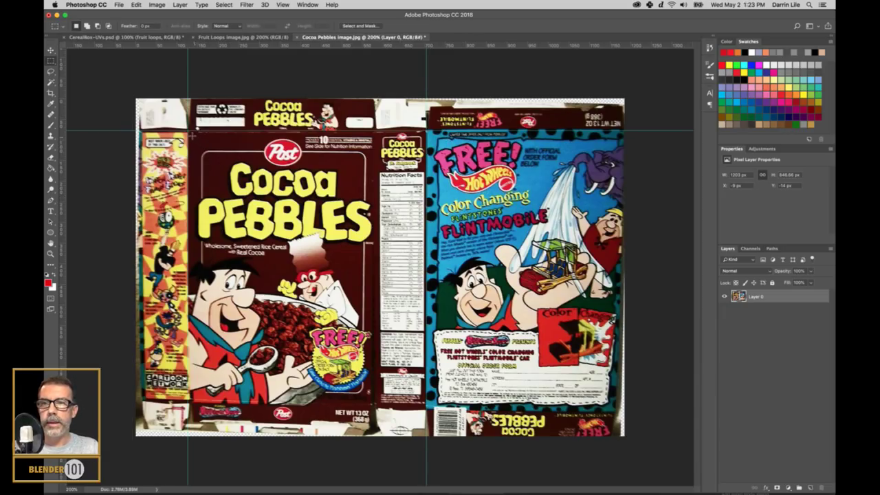
{"action": "left_click_drag", "start_coordinate": [190, 133], "coordinate": [372, 384]}
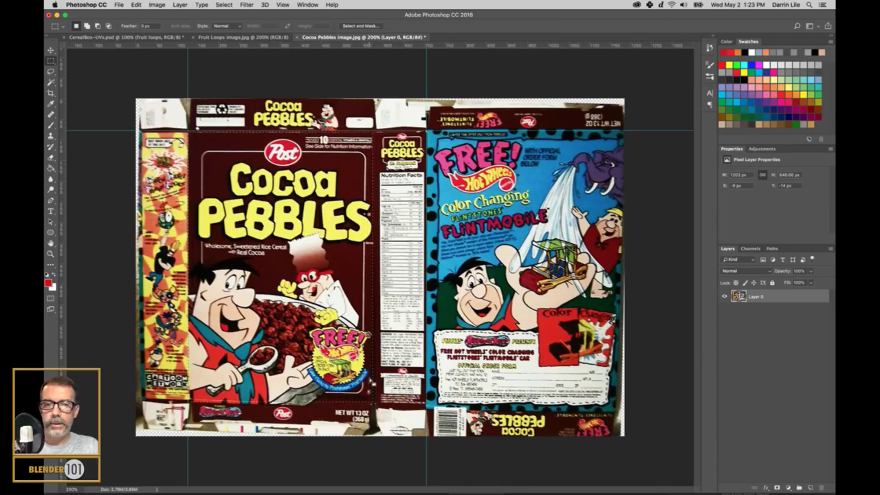
{"action": "key", "text": "super+c"}
{"action": "left_click", "coordinate": [122, 38]}
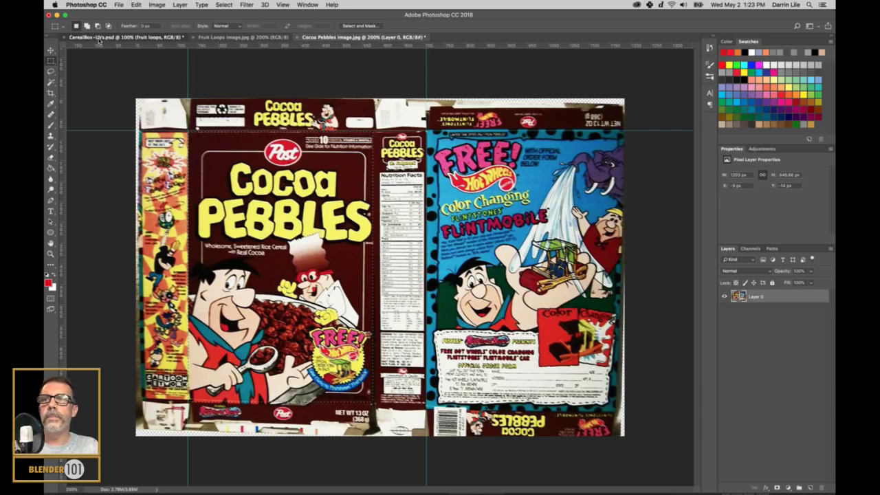
{"action": "key", "text": "super+v"}
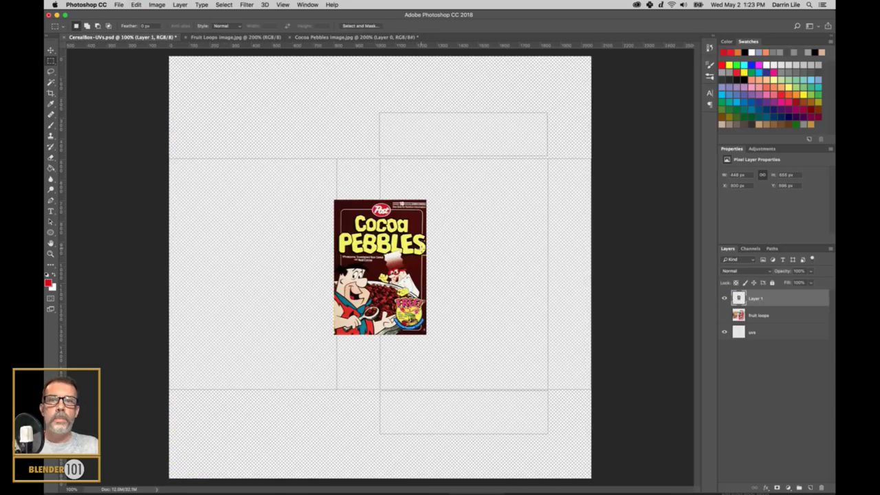
Move the pasted front panel onto the large front face of the UV outline and scale it to fill that face.
{"action": "left_click", "coordinate": [50, 50]}
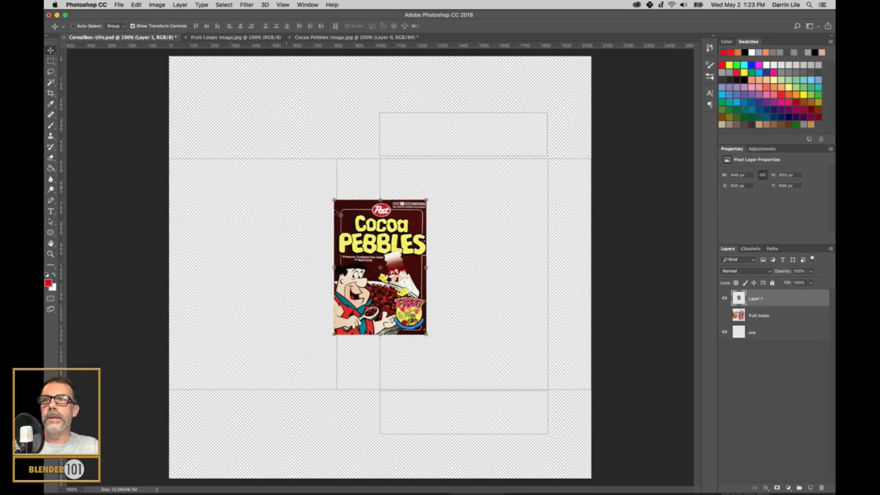
{"action": "left_click_drag", "start_coordinate": [388, 260], "coordinate": [434, 218]}
{"action": "left_click_drag", "start_coordinate": [434, 207], "coordinate": [433, 208]}
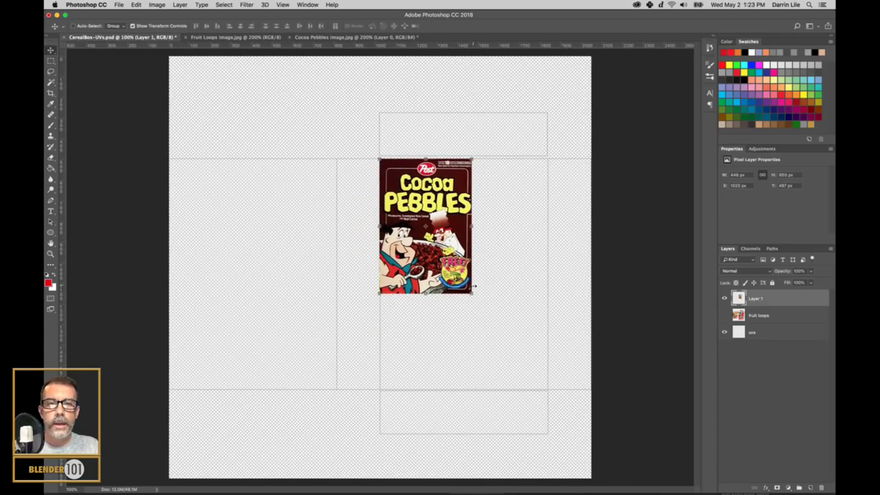
{"action": "left_click_drag", "start_coordinate": [472, 294], "coordinate": [549, 392]}
{"action": "key", "text": "Return"}
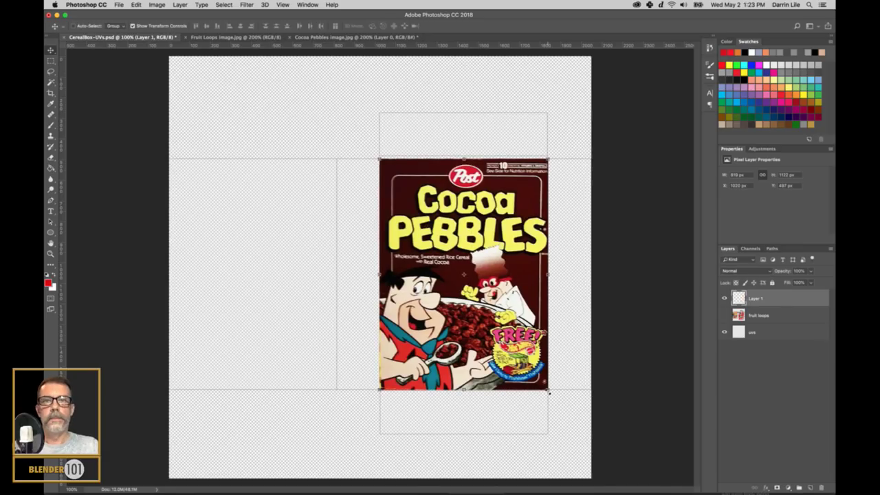
Copy the blue Flintmobile back panel from the Cocoa Pebbles image and paste it into CerealBox-UVs.psd.
{"action": "left_click", "coordinate": [313, 38]}
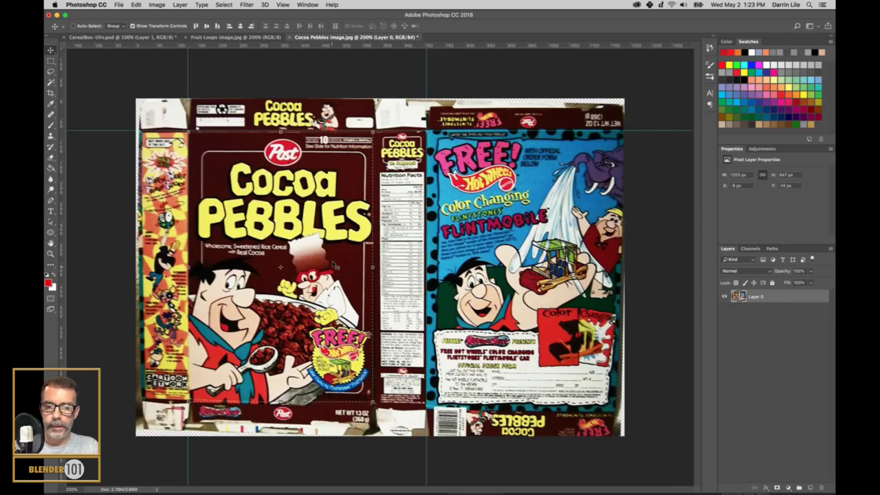
{"action": "key", "text": "m"}
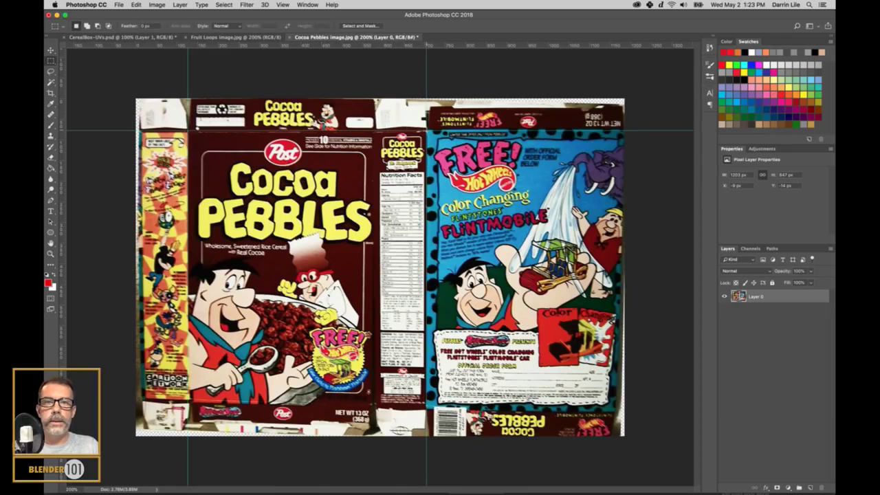
{"action": "left_click_drag", "start_coordinate": [439, 157], "coordinate": [620, 405]}
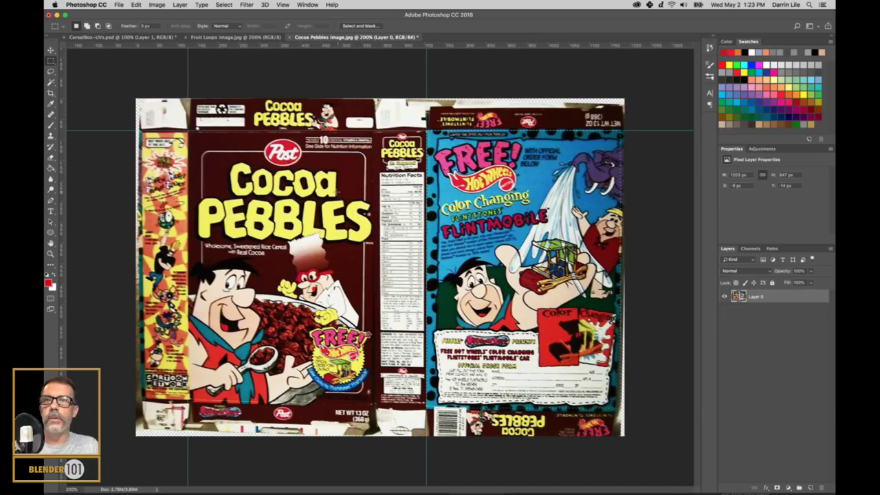
{"action": "left_click", "coordinate": [152, 37]}
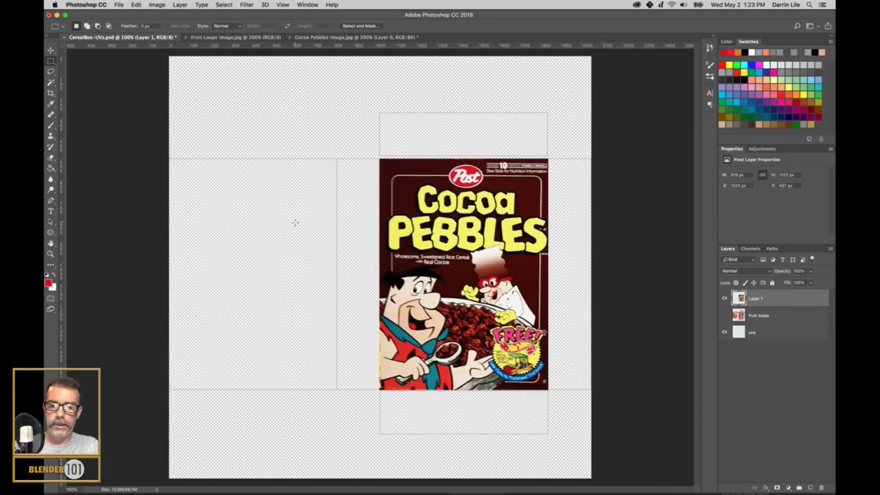
{"action": "key", "text": "super+v"}
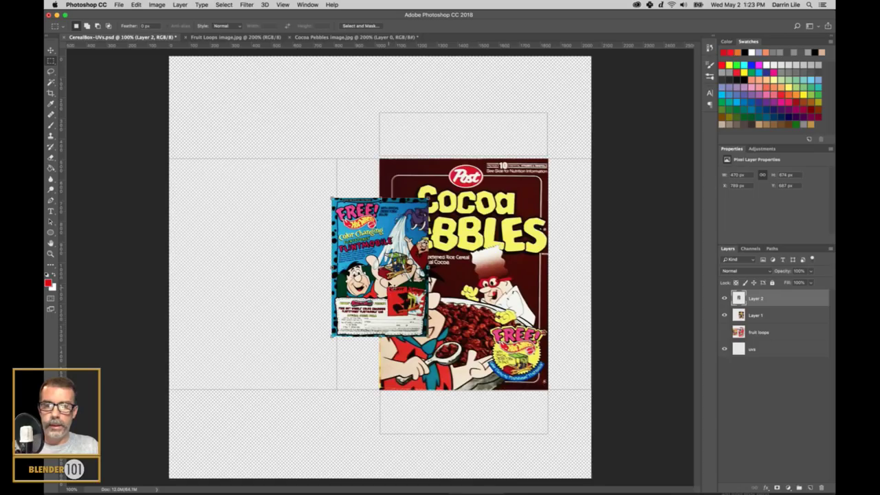
Move the pasted back panel onto the large leftmost face of the UV outline and stretch it to fill that face.
{"action": "key", "text": "v"}
{"action": "left_click_drag", "start_coordinate": [392, 260], "coordinate": [227, 232]}
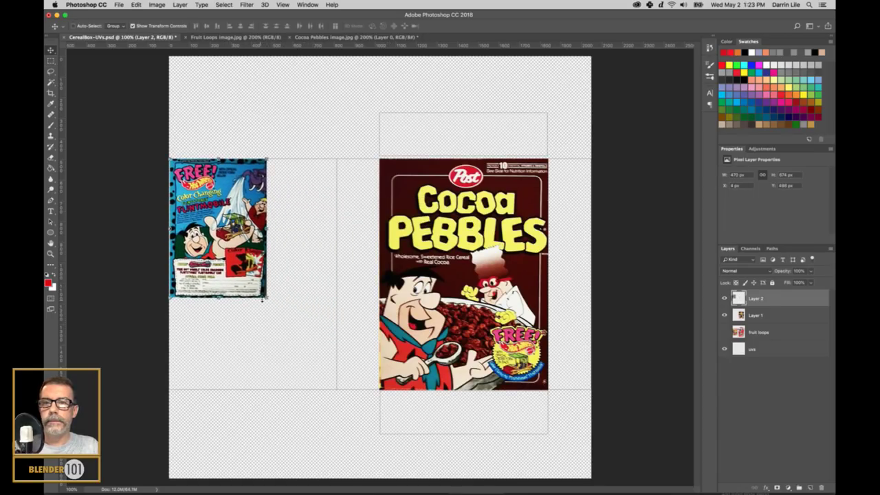
{"action": "left_click_drag", "start_coordinate": [257, 282], "coordinate": [283, 310]}
{"action": "left_click_drag", "start_coordinate": [342, 375], "coordinate": [338, 389]}
{"action": "key", "text": "Return"}
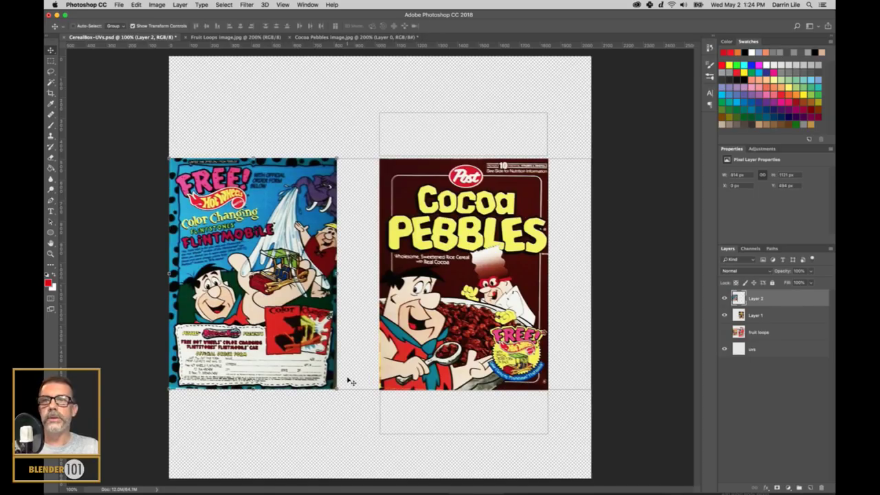
Clear the old selection in the Cocoa Pebbles image, copy the nutrition facts side panel and paste it into CerealBox-UVs.psd.
{"action": "left_click", "coordinate": [348, 36]}
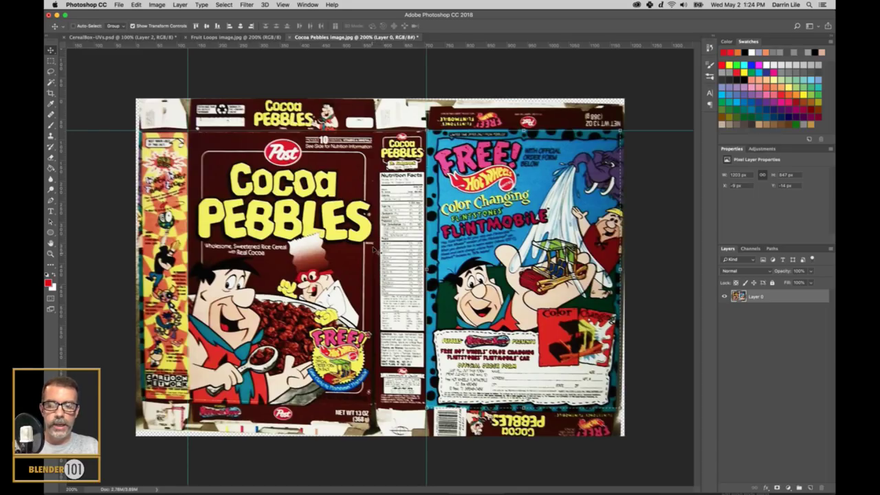
{"action": "key", "text": "m"}
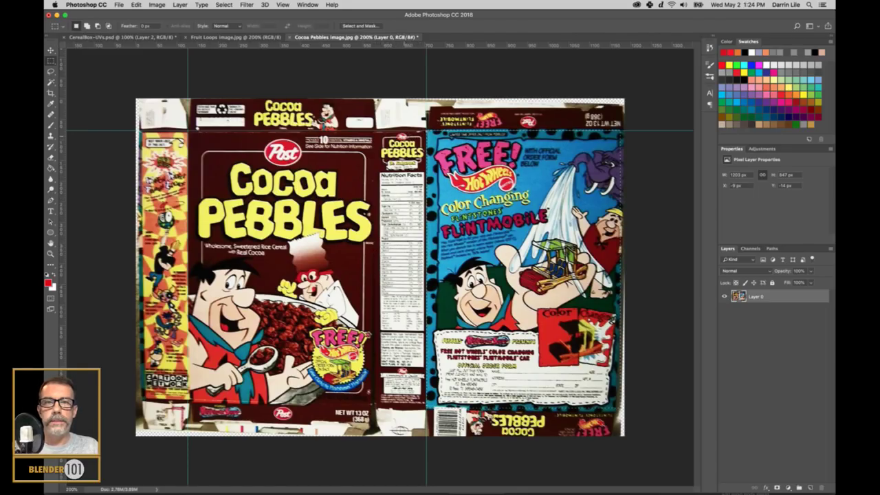
{"action": "key", "text": "super+d"}
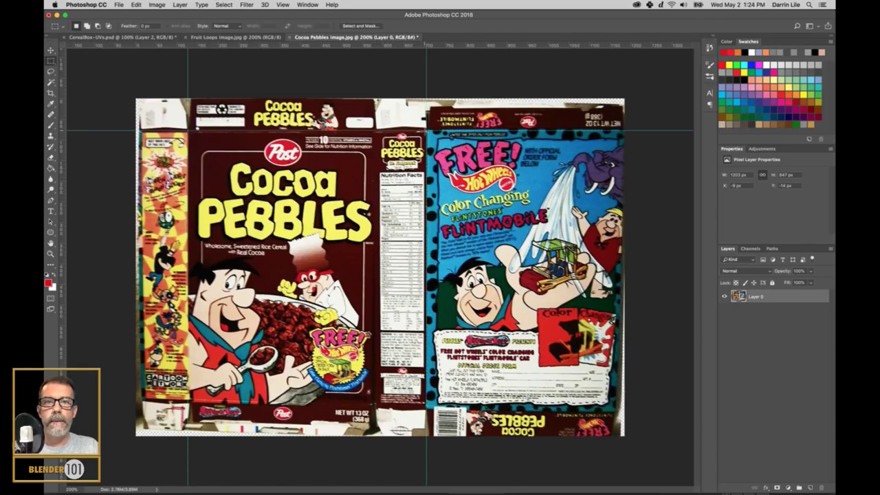
{"action": "left_click_drag", "start_coordinate": [426, 131], "coordinate": [373, 406]}
{"action": "left_click", "coordinate": [122, 37]}
{"action": "key", "text": "super+v"}
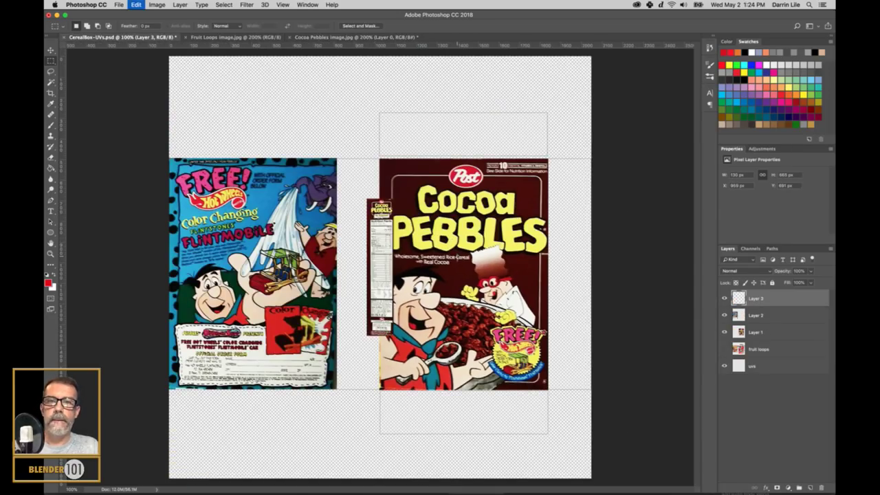
Move the pasted nutrition facts panel onto the narrow rightmost face of the UV outline and stretch it to fill that face.
{"action": "left_click", "coordinate": [359, 38]}
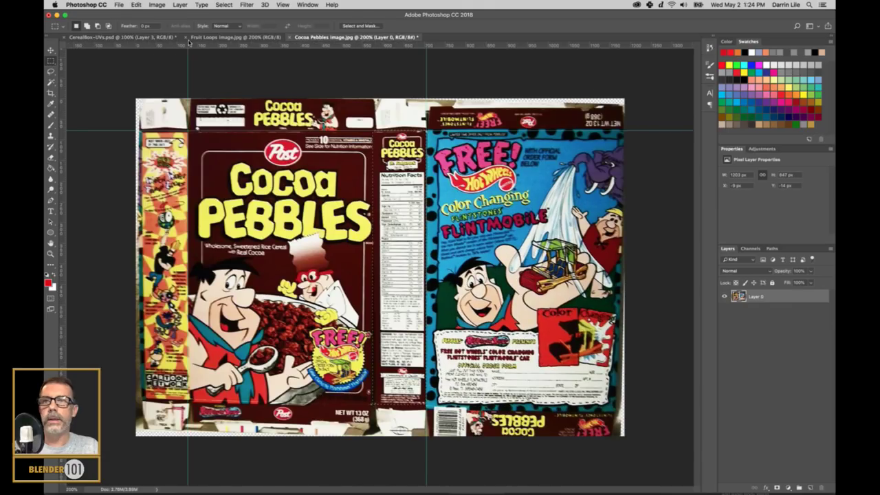
{"action": "left_click", "coordinate": [122, 38]}
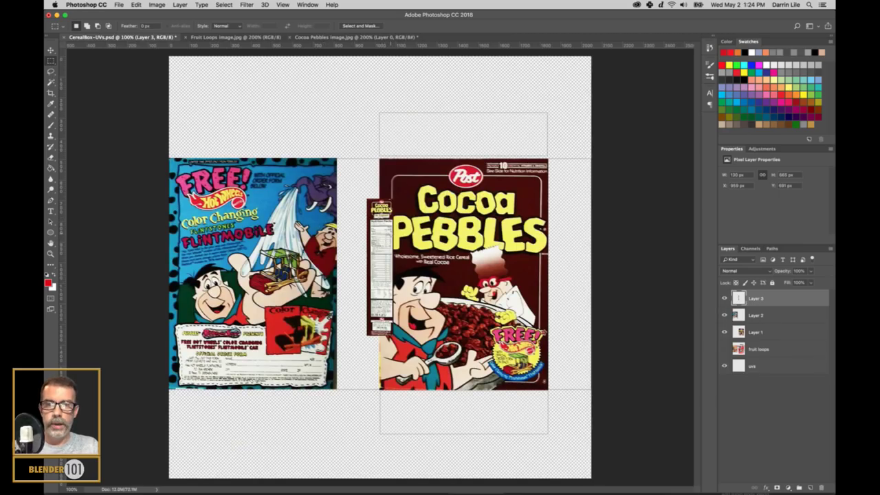
{"action": "key", "text": "v"}
{"action": "left_click_drag", "start_coordinate": [382, 228], "coordinate": [561, 187]}
{"action": "key", "text": "ctrl+t"}
{"action": "left_click_drag", "start_coordinate": [572, 294], "coordinate": [594, 391]}
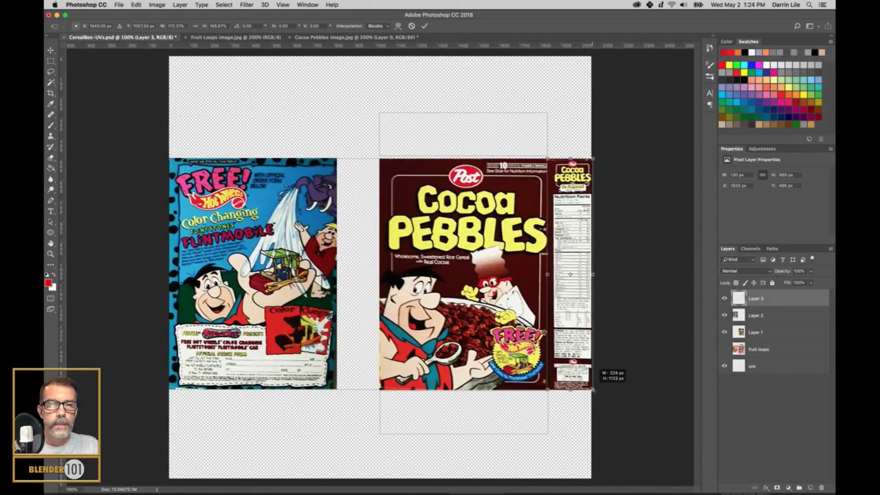
{"action": "key", "text": "Return"}
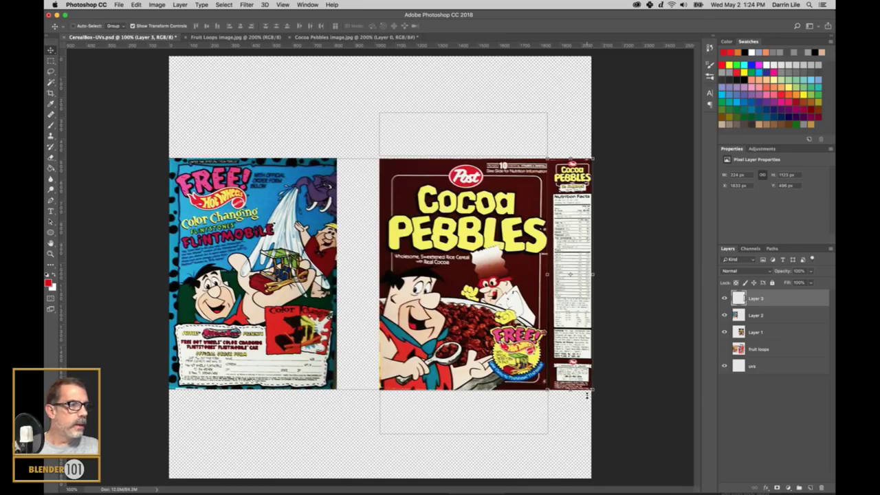
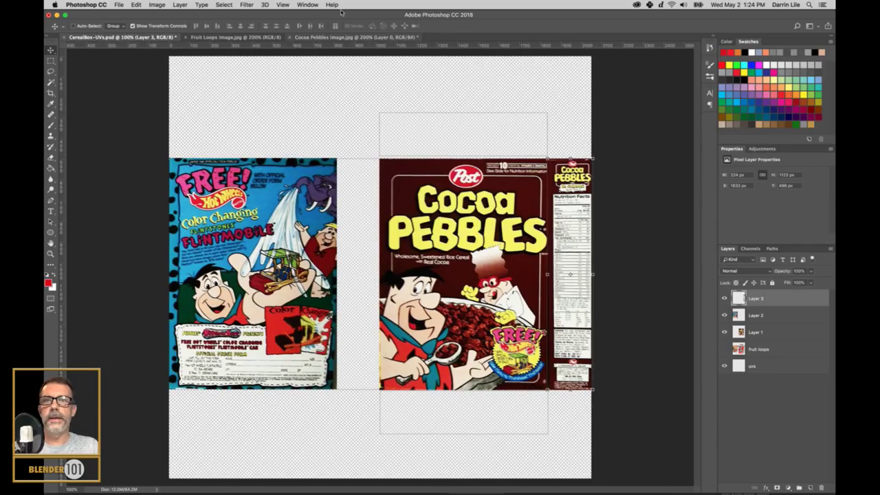
Return to the Cocoa Pebbles image and activate the Rectangular Marquee tool for selecting another panel.
{"action": "key", "text": "ctrl+shift+Tab"}
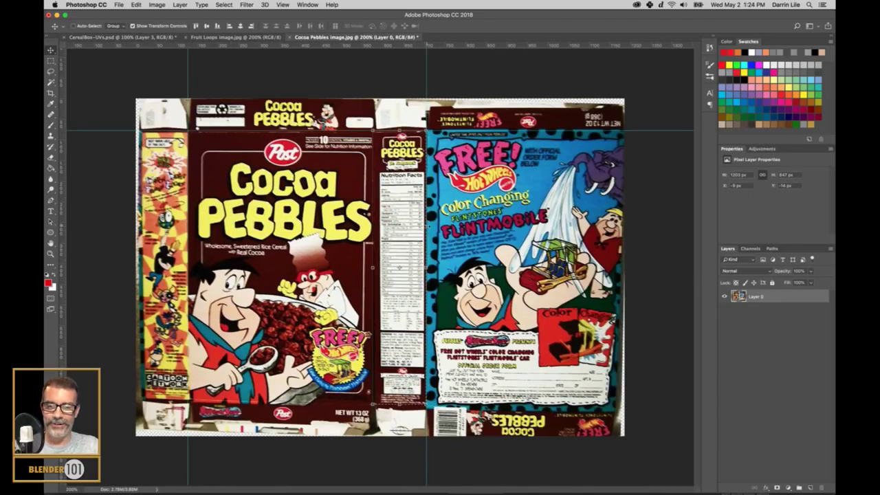
{"action": "key", "text": "m"}
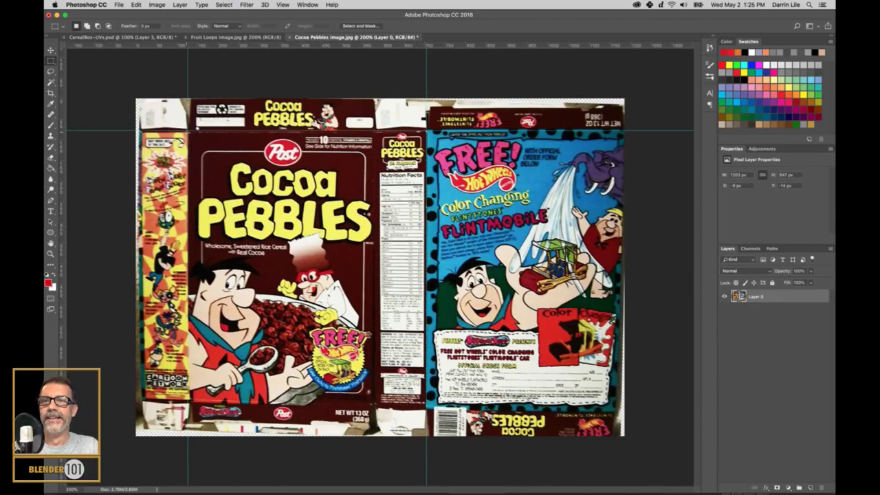
Copy the yellow cartoon side strip from the Cocoa Pebbles image and paste it into CerealBox-UVs.psd.
{"action": "left_click_drag", "start_coordinate": [187, 129], "coordinate": [141, 394]}
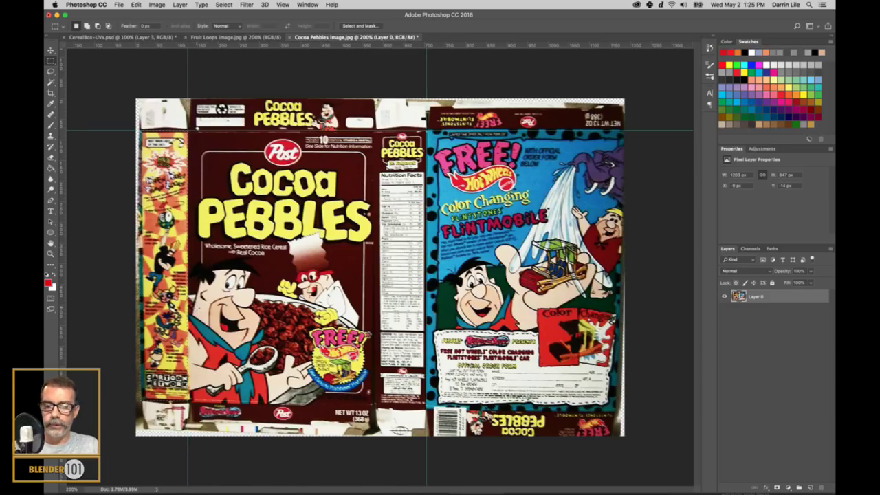
{"action": "left_click", "coordinate": [104, 39]}
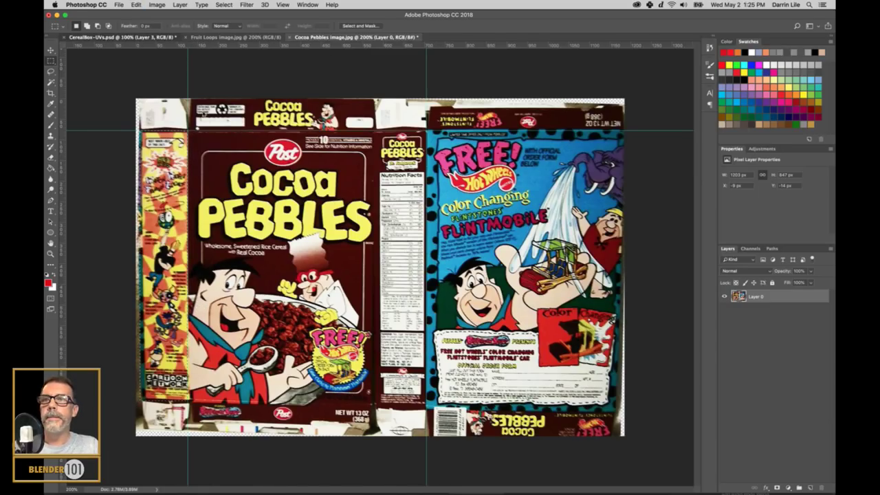
{"action": "key", "text": "super+v"}
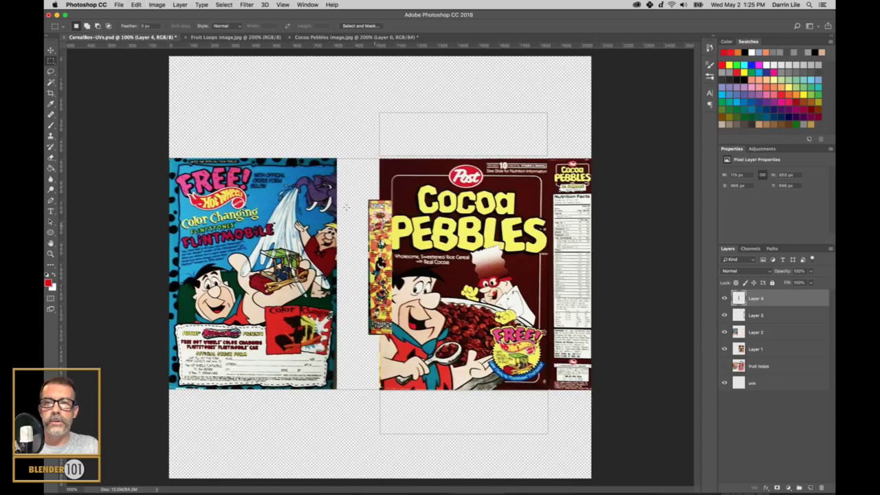
Move and scale the pasted side strip to fill the gap between the back and front panels, fine-tuning its position and width.
{"action": "left_click", "coordinate": [49, 51]}
{"action": "left_click_drag", "start_coordinate": [381, 231], "coordinate": [352, 173]}
{"action": "left_click_drag", "start_coordinate": [361, 295], "coordinate": [380, 392]}
{"action": "key", "text": "Return"}
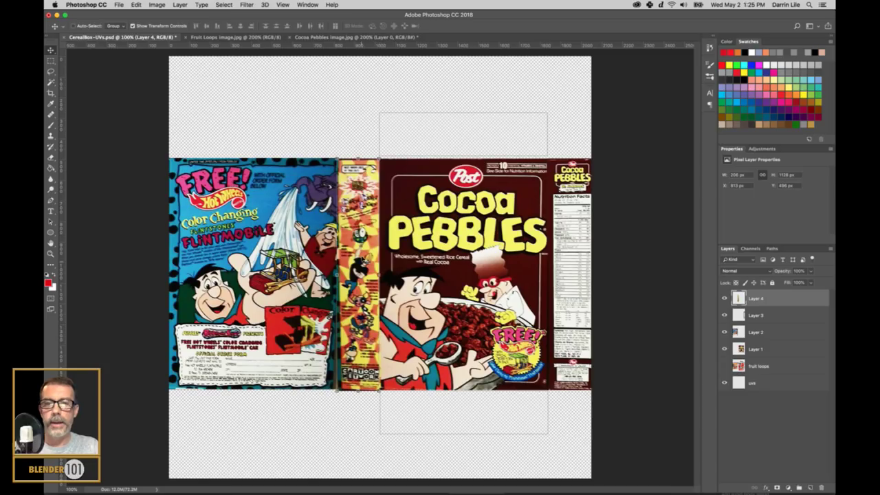
{"action": "key", "text": "Up"}
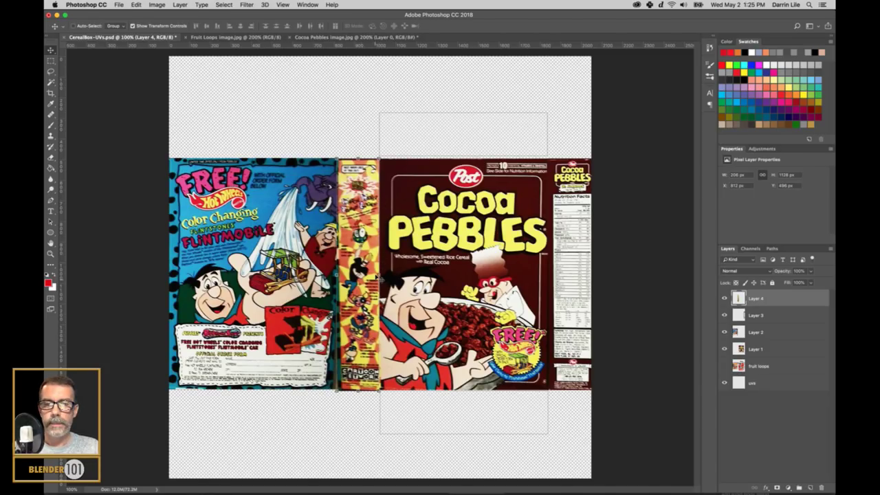
{"action": "key", "text": "ctrl+t"}
{"action": "left_click_drag", "start_coordinate": [380, 275], "coordinate": [379, 275]}
{"action": "key", "text": "Return"}
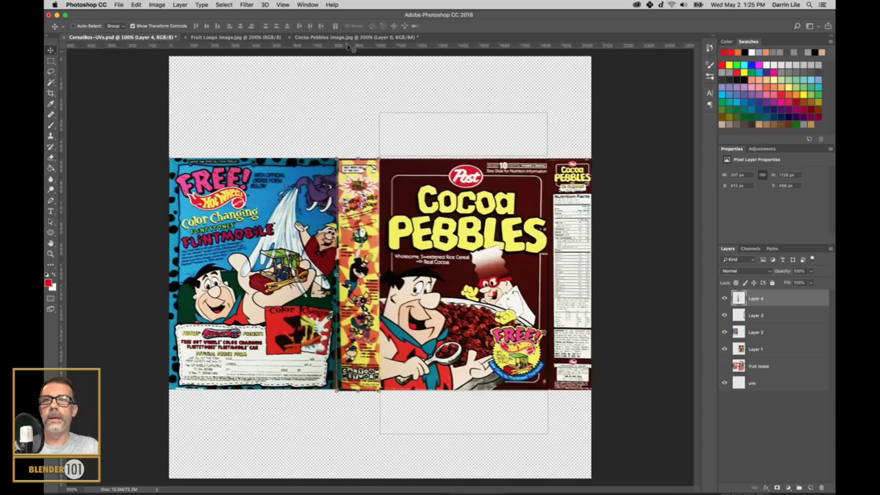
Select the flap above the front panel in the Cocoa Pebbles image, narrow the selection to about 440 px wide, and copy it.
{"action": "left_click", "coordinate": [339, 36]}
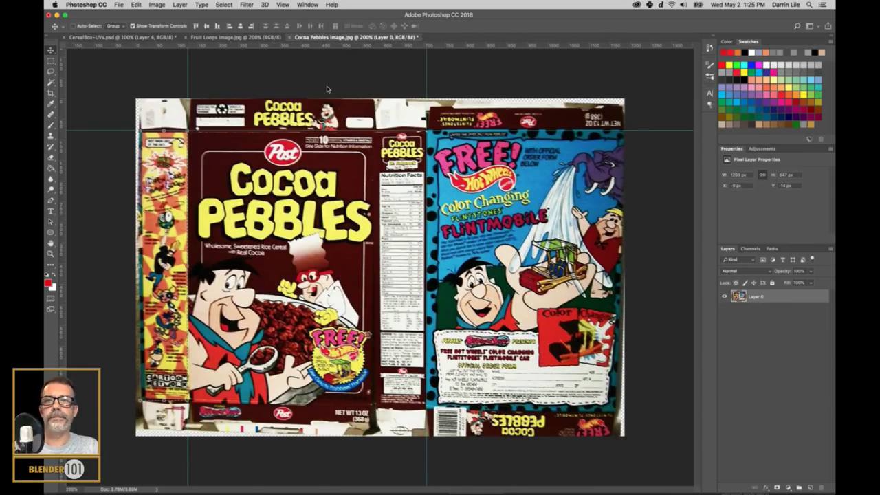
{"action": "key", "text": "m"}
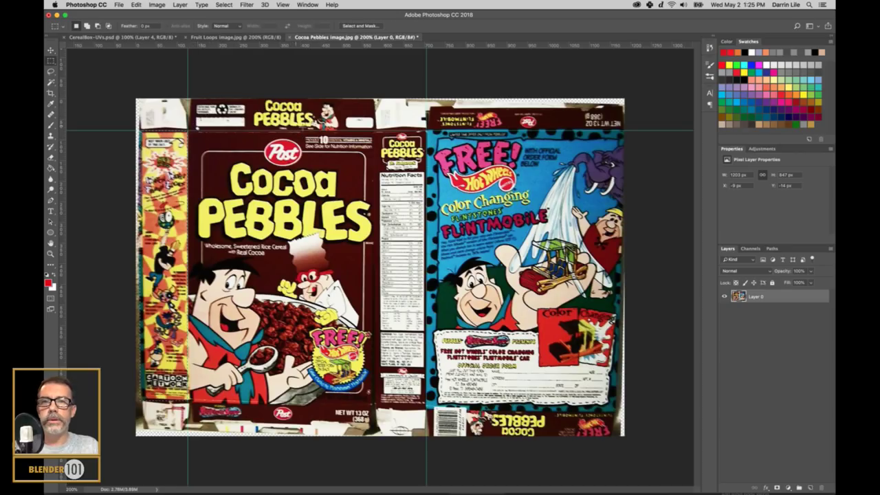
{"action": "key", "text": "super+d"}
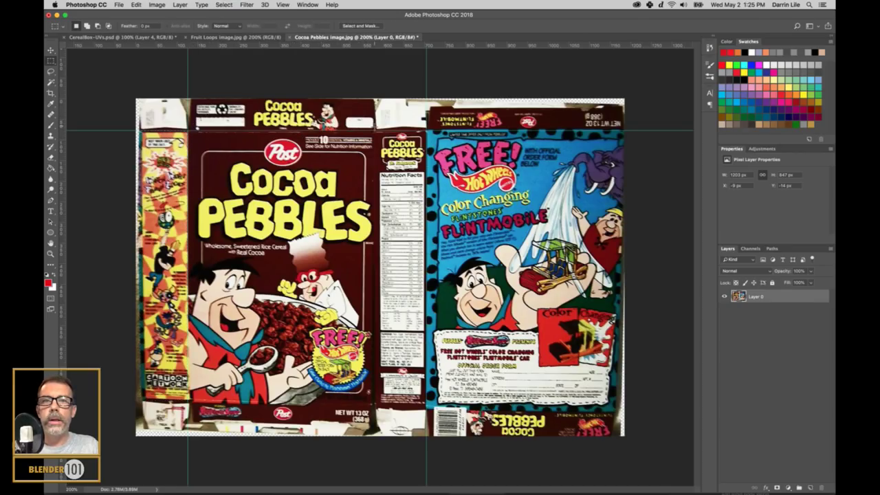
{"action": "left_click_drag", "start_coordinate": [376, 128], "coordinate": [196, 100]}
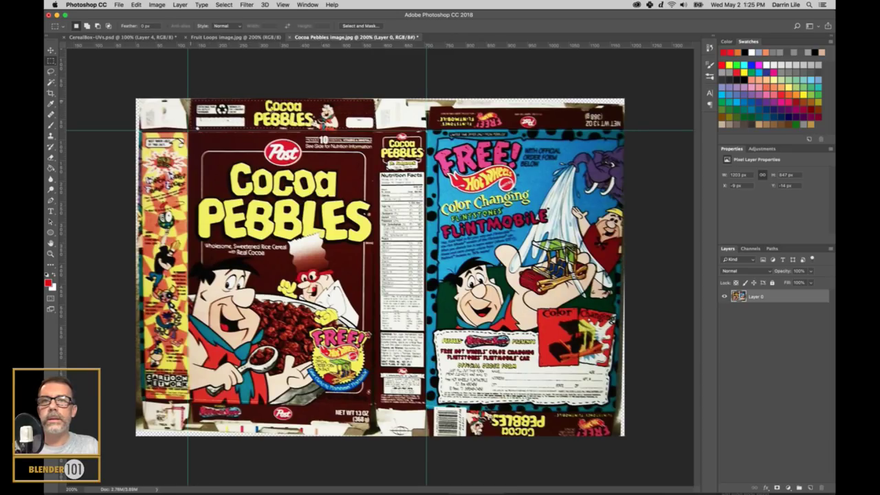
{"action": "left_click", "coordinate": [223, 5]}
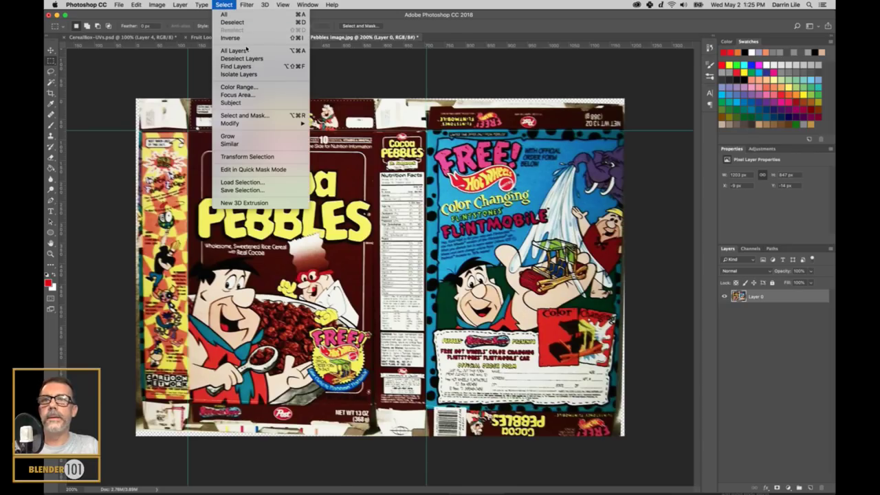
{"action": "mouse_move", "coordinate": [242, 124]}
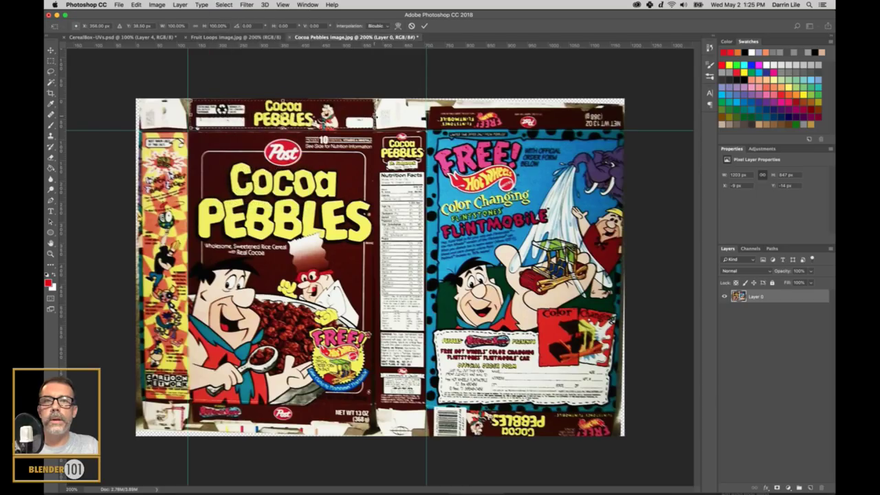
{"action": "left_click_drag", "start_coordinate": [376, 114], "coordinate": [372, 115]}
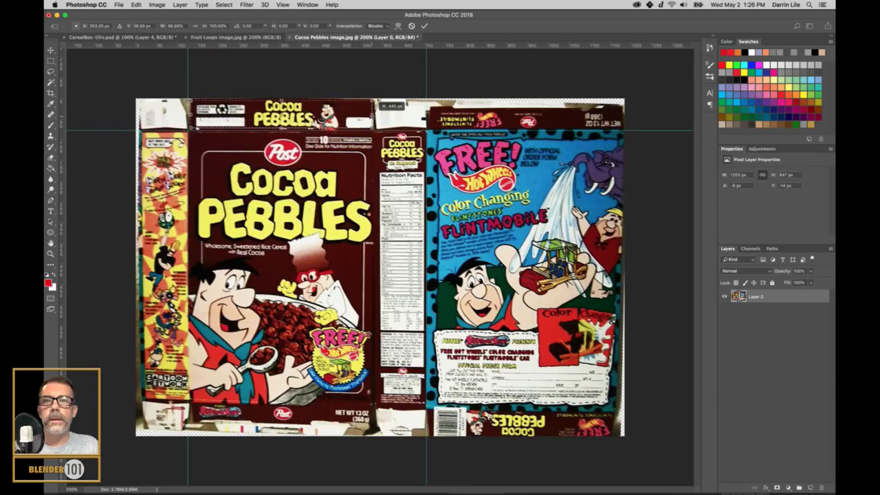
{"action": "key", "text": "Return"}
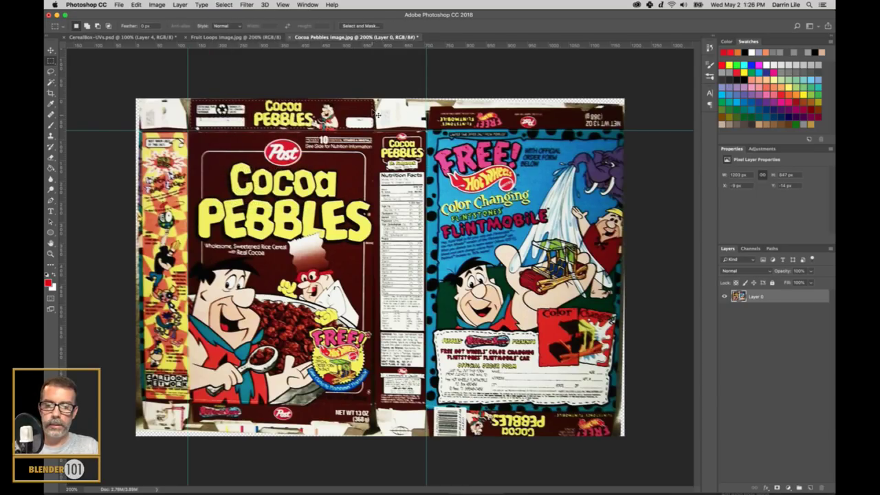
Paste the flap into CerealBox-UVs.psd, fit it to the upper flap outline, and place a copy rotated 180 degrees in the lower outline.
{"action": "left_click", "coordinate": [121, 37]}
{"action": "key", "text": "super+v"}
{"action": "left_click", "coordinate": [51, 50]}
{"action": "left_click_drag", "start_coordinate": [397, 268], "coordinate": [548, 157]}
{"action": "key", "text": "Return"}
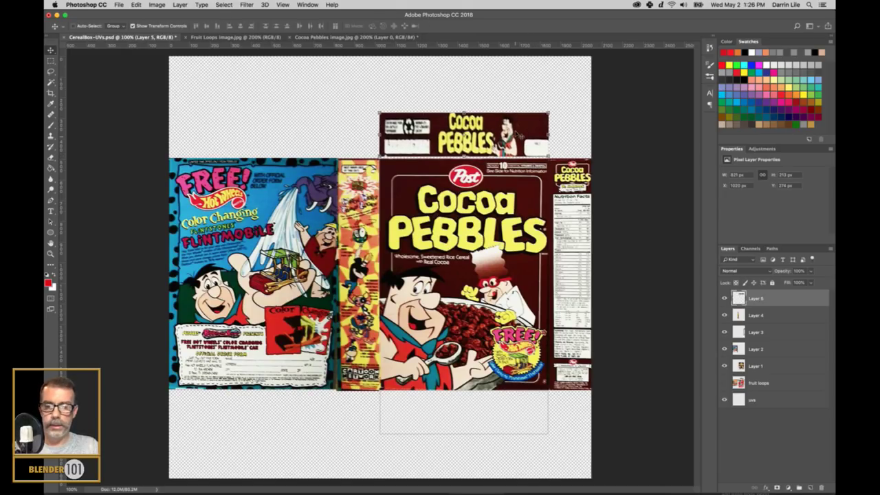
{"action": "left_click_drag", "start_coordinate": [512, 136], "coordinate": [318, 352], "text": "alt"}
{"action": "key", "text": "Return"}
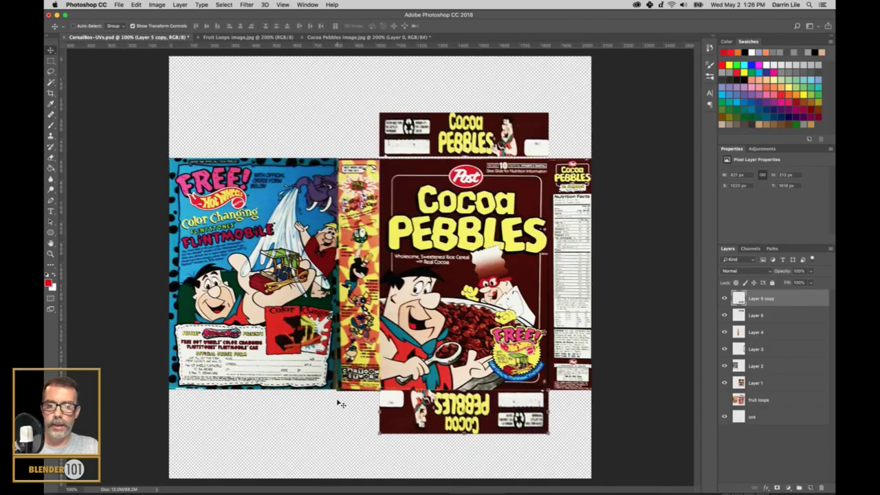
Hide the uvs layer and export the Cocoa Pebbles artwork as a PNG named after the cereal in the Textures folder.
{"action": "left_click", "coordinate": [760, 414]}
{"action": "left_click", "coordinate": [723, 415]}
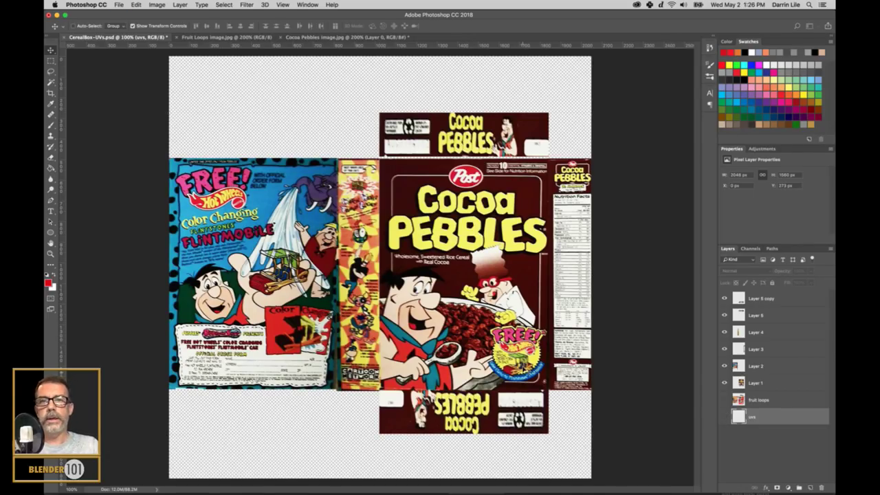
{"action": "key", "text": "alt+shift+super+w"}
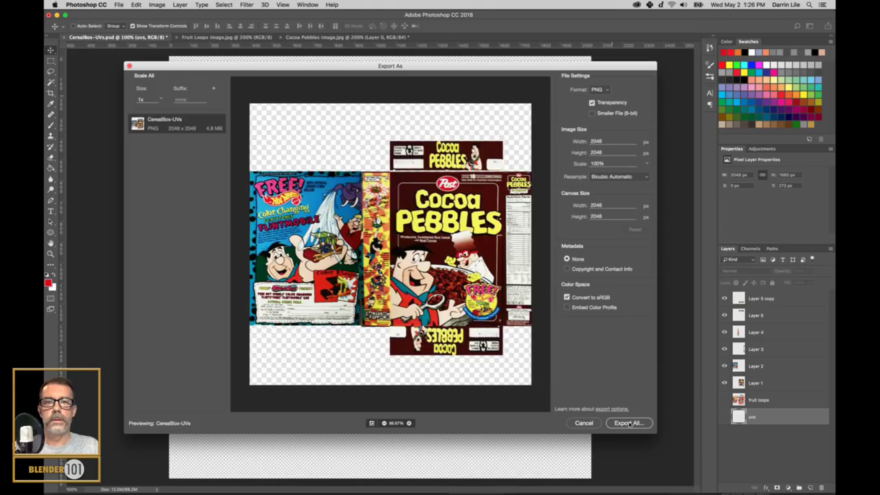
{"action": "key", "text": "Return"}
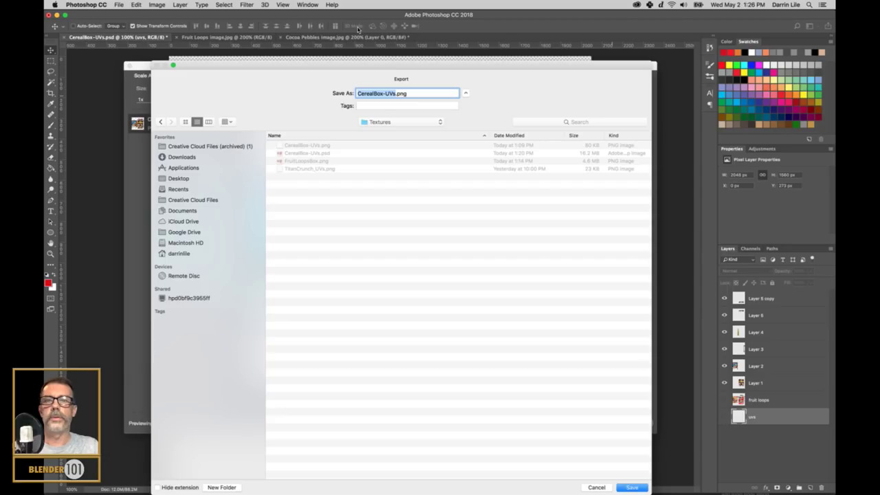
{"action": "type", "text": "CocoaPebbl"}
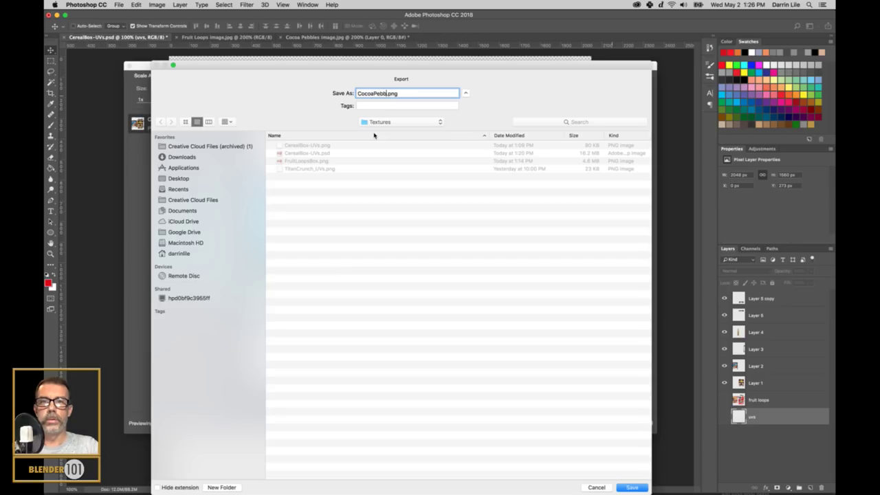
{"action": "key", "text": "Return"}
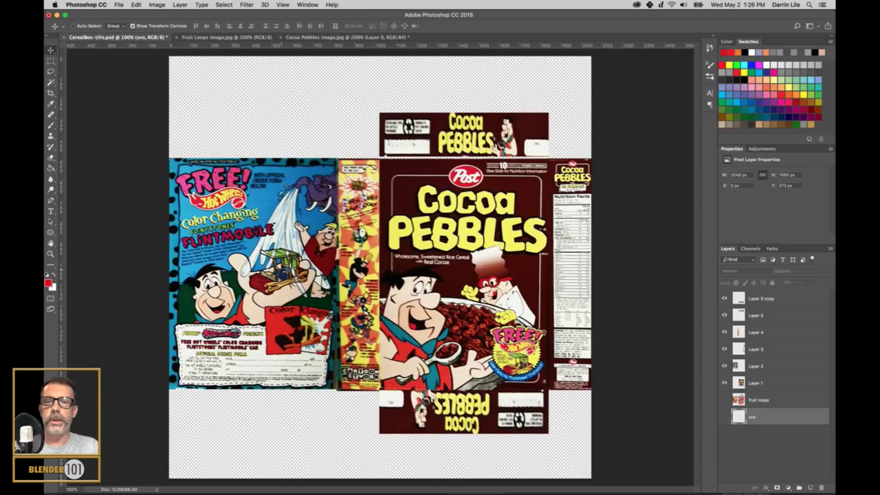
Switch to Blender and duplicate the front cereal box at the row's end, offset about 1.23 ft along X.
{"action": "left_click", "coordinate": [53, 14]}
{"action": "left_click", "coordinate": [121, 19]}
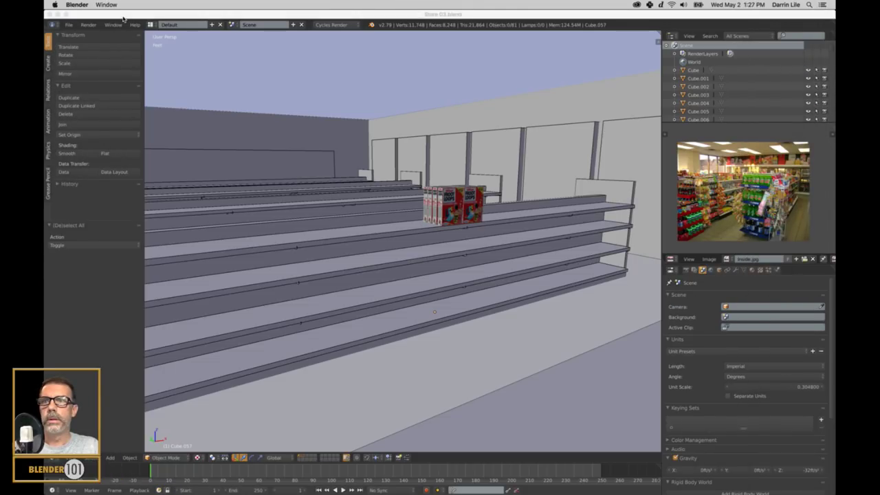
{"action": "right_click", "coordinate": [473, 212]}
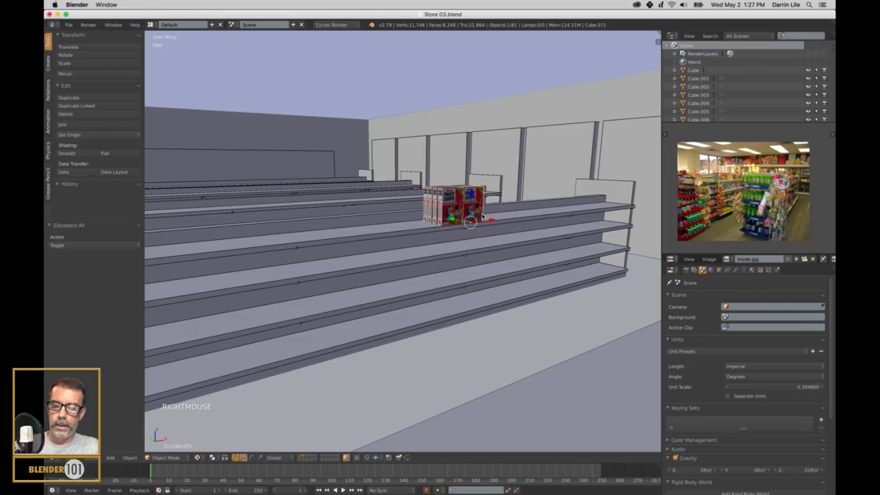
{"action": "key", "text": "shift+d"}
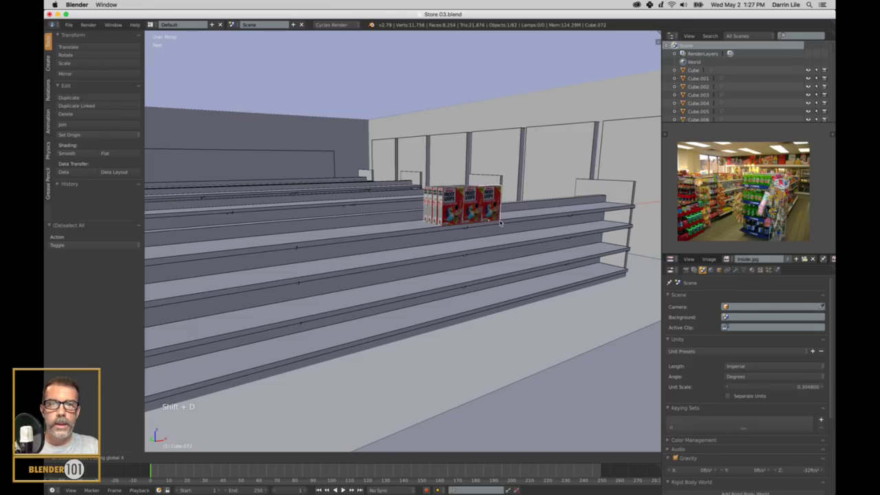
{"action": "left_click", "coordinate": [503, 224]}
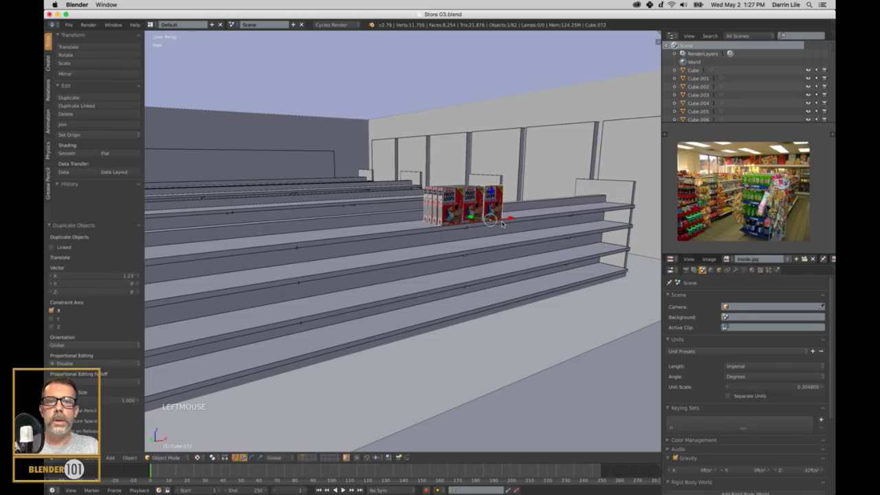
Change to the UV Editing layout, frame the duplicated box, and rearrange its three material nodes.
{"action": "left_click", "coordinate": [152, 24]}
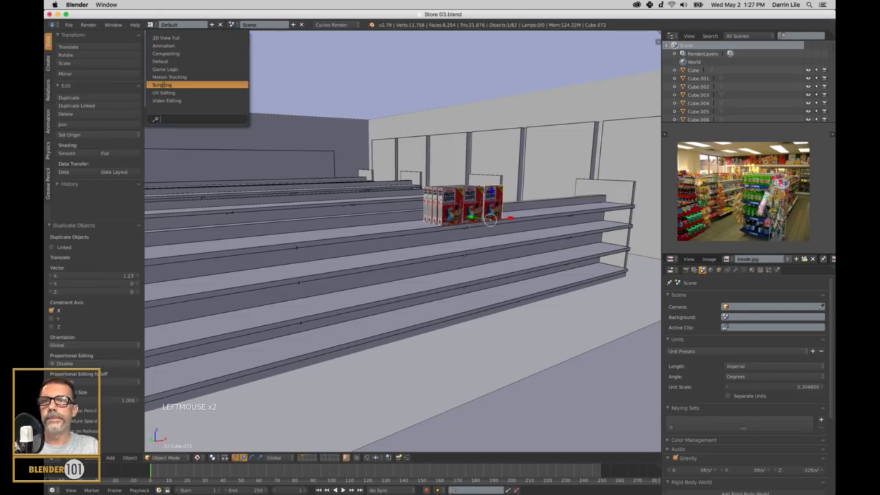
{"action": "left_click", "coordinate": [168, 93]}
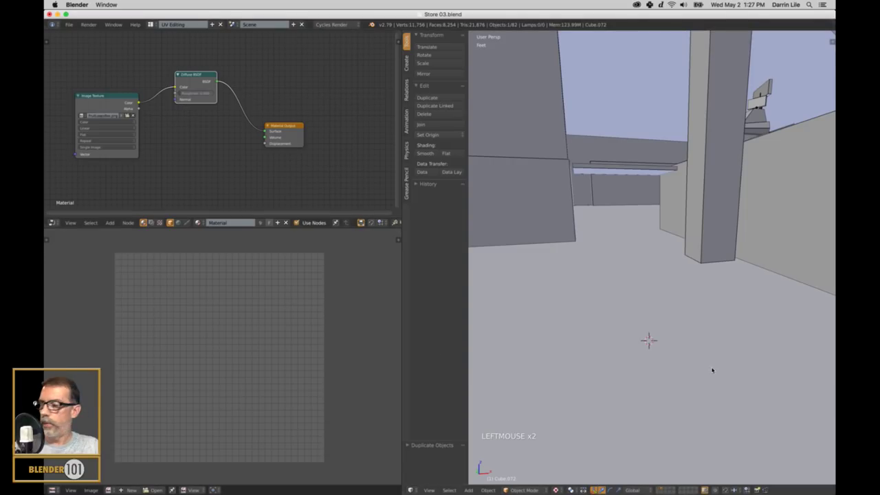
{"action": "key", "text": "KP_Decimal"}
{"action": "scroll", "coordinate": [612, 401], "scroll_direction": "down", "scroll_amount": 3}
{"action": "middle_click_drag", "start_coordinate": [611, 401], "coordinate": [562, 311]}
{"action": "left_click_drag", "start_coordinate": [115, 96], "coordinate": [120, 77]}
{"action": "left_click_drag", "start_coordinate": [205, 75], "coordinate": [214, 59]}
{"action": "left_click_drag", "start_coordinate": [278, 127], "coordinate": [291, 93]}
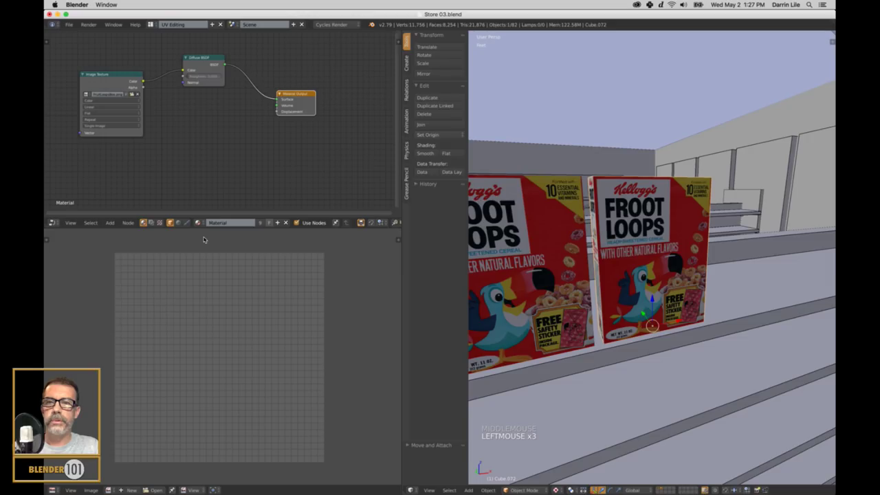
Rename the existing box material to Fruit Loops and give the duplicated box a new material named Cocoa Pebbles.
{"action": "left_click", "coordinate": [238, 223]}
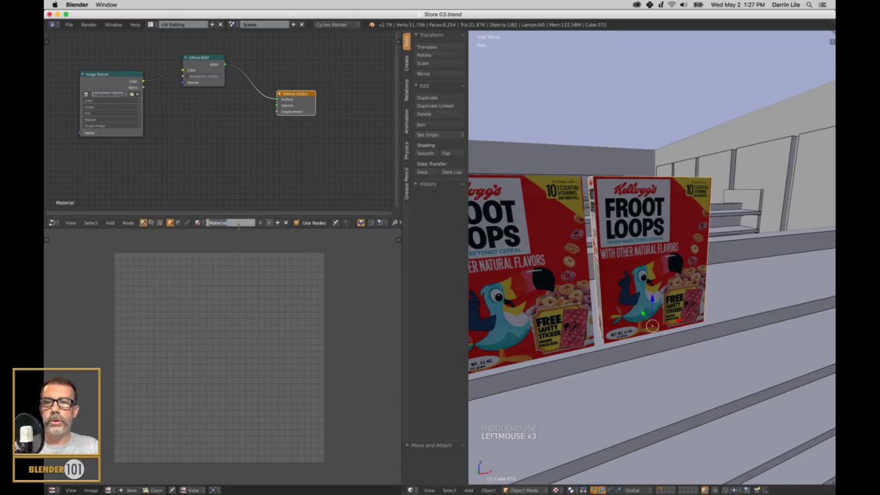
{"action": "type", "text": "Fruit Loops"}
{"action": "key", "text": "Return"}
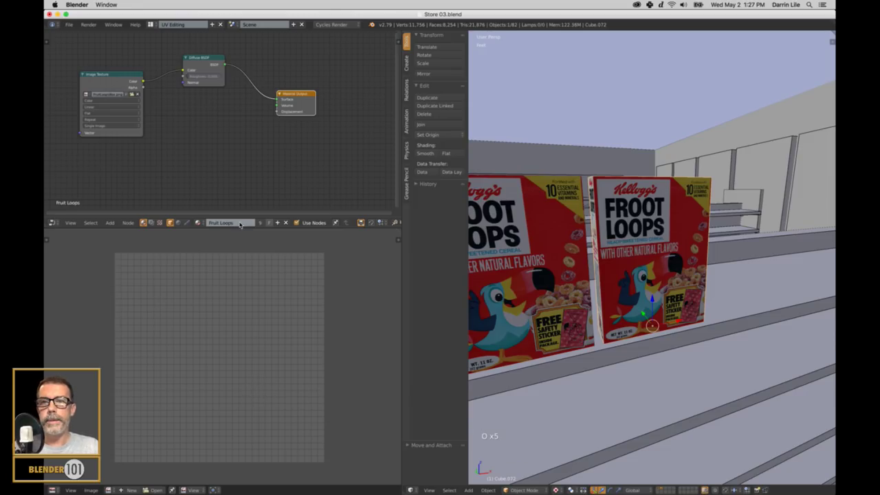
{"action": "left_click", "coordinate": [277, 222]}
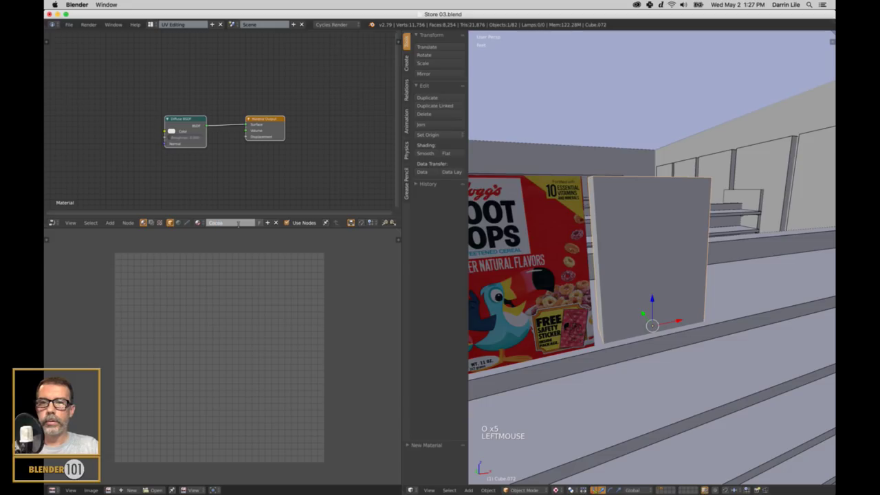
{"action": "key", "text": "Return"}
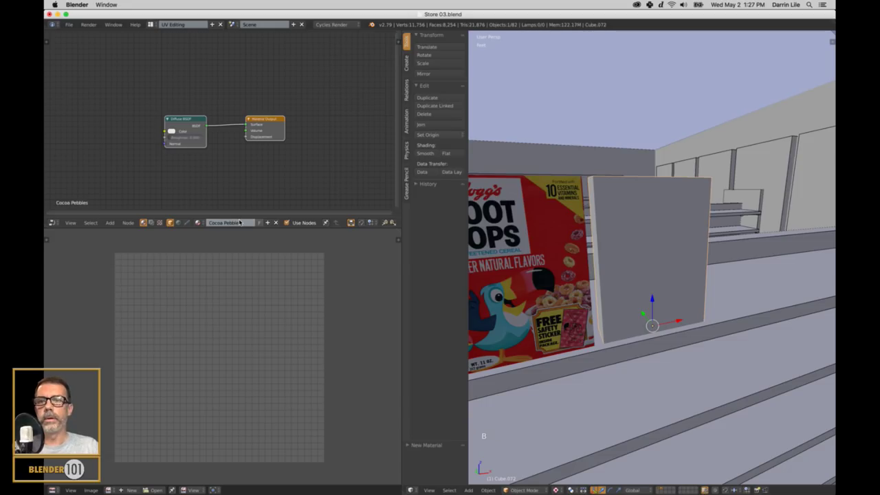
Add an Image Texture node to the Cocoa Pebbles material and connect its Color output to the Diffuse BSDF Color.
{"action": "key", "text": "shift+a"}
{"action": "mouse_move", "coordinate": [217, 134]}
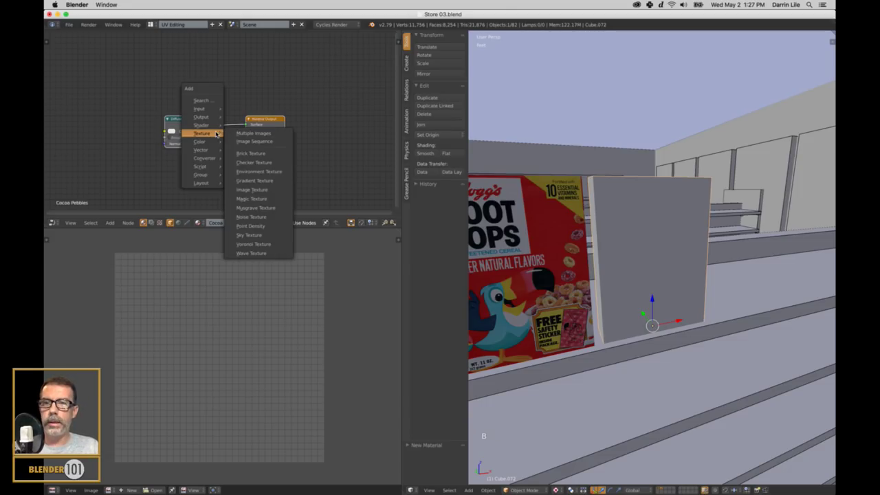
{"action": "left_click", "coordinate": [252, 189]}
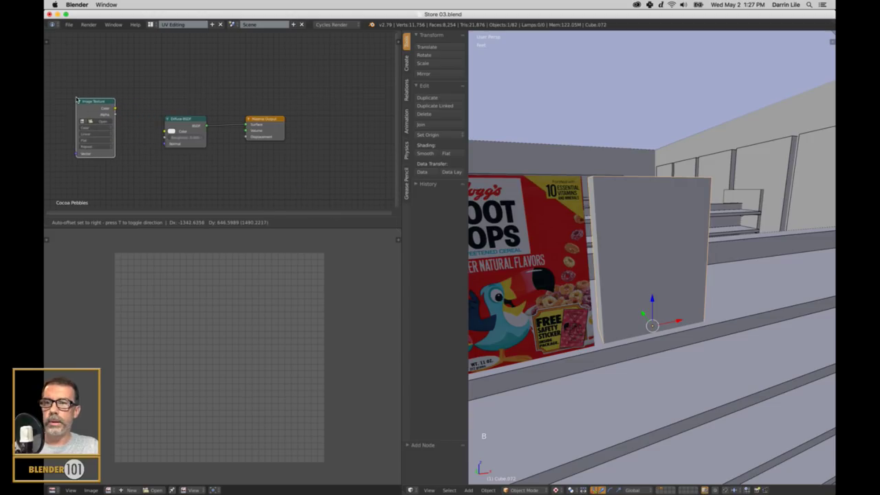
{"action": "left_click_drag", "start_coordinate": [112, 108], "coordinate": [166, 132]}
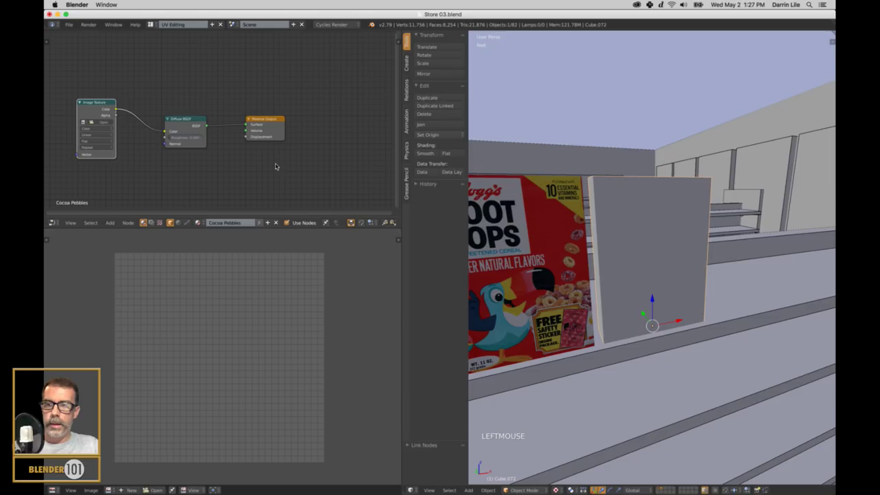
Load CocoaPebblesBox.png from the Textures folder into the Cocoa Pebbles material's Image Texture node.
{"action": "left_click", "coordinate": [101, 122]}
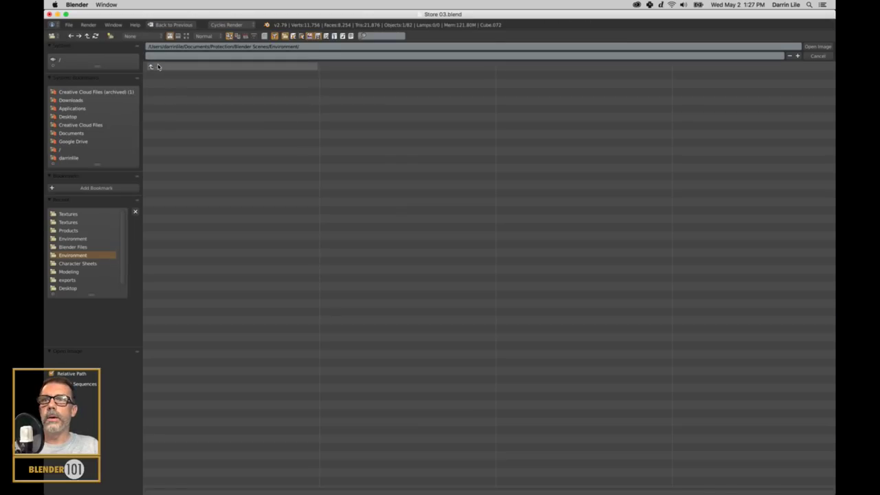
{"action": "left_click", "coordinate": [165, 91]}
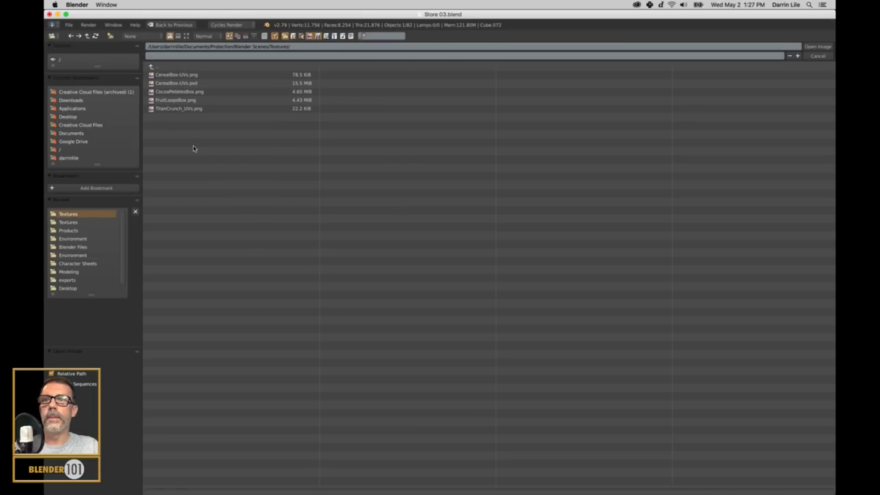
{"action": "left_click", "coordinate": [177, 91]}
{"action": "left_click", "coordinate": [185, 36]}
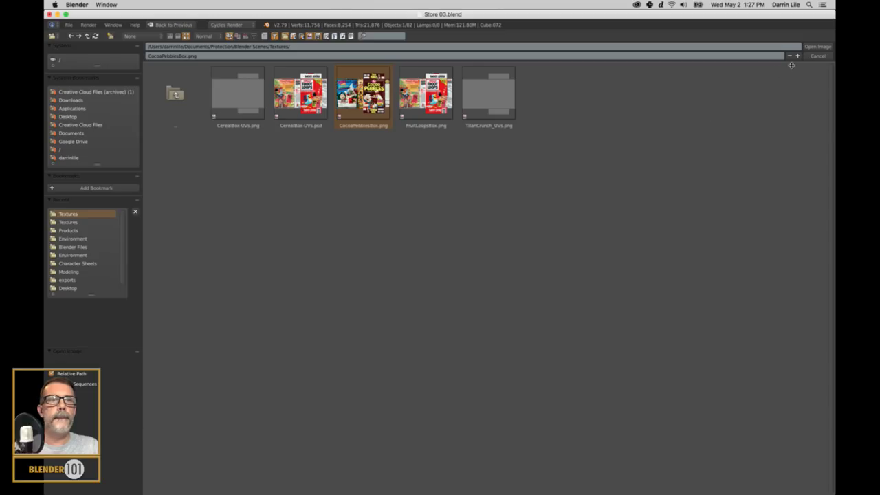
{"action": "left_click", "coordinate": [817, 46]}
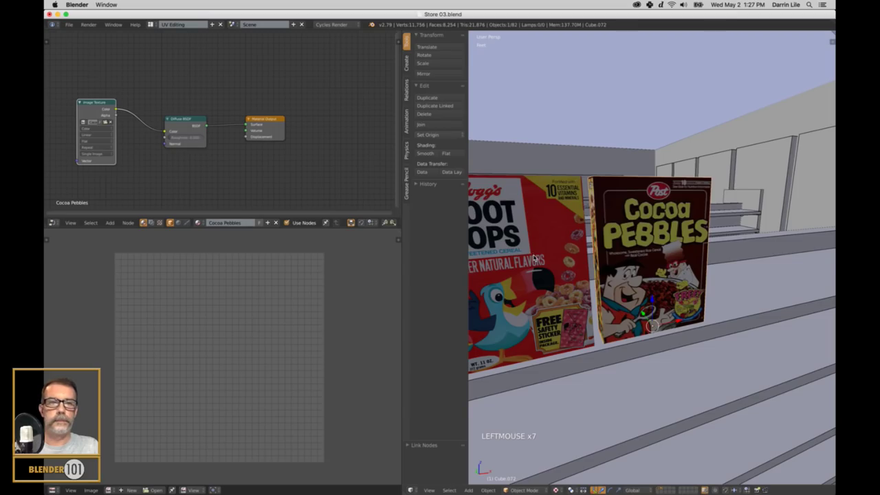
Duplicate the Cocoa Pebbles box and place the copy directly behind the original on the shelf.
{"action": "scroll", "coordinate": [658, 198], "scroll_direction": "down", "scroll_amount": 2}
{"action": "key", "text": "a"}
{"action": "middle_click_drag", "start_coordinate": [658, 198], "coordinate": [723, 231]}
{"action": "scroll", "coordinate": [613, 280], "scroll_direction": "down", "scroll_amount": 1}
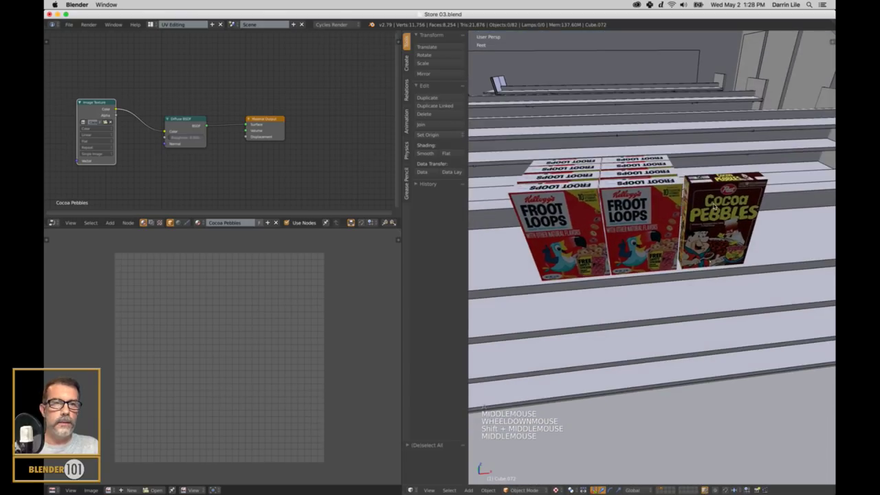
{"action": "right_click", "coordinate": [715, 206]}
{"action": "middle_click_drag", "start_coordinate": [723, 231], "coordinate": [725, 236]}
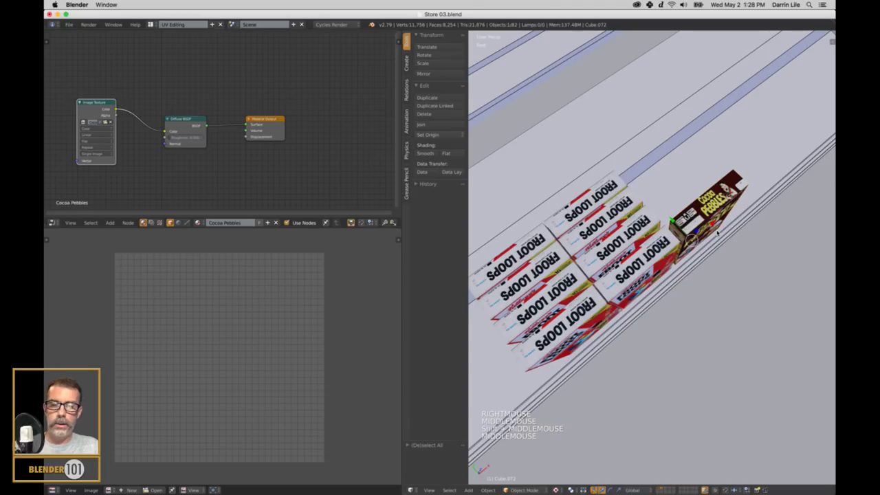
{"action": "key", "text": "shift+d"}
{"action": "left_click", "coordinate": [702, 220]}
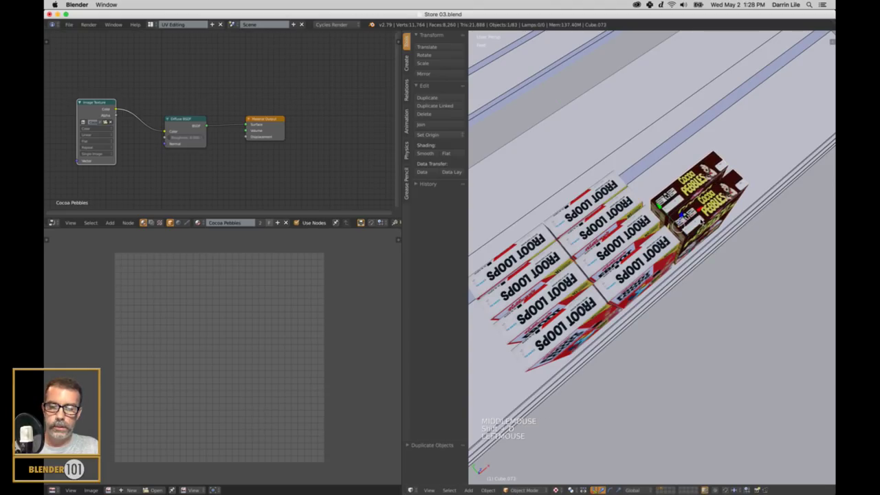
Add two more Cocoa Pebbles copies behind these along Y, making a row four boxes deep.
{"action": "key", "text": "shift+d"}
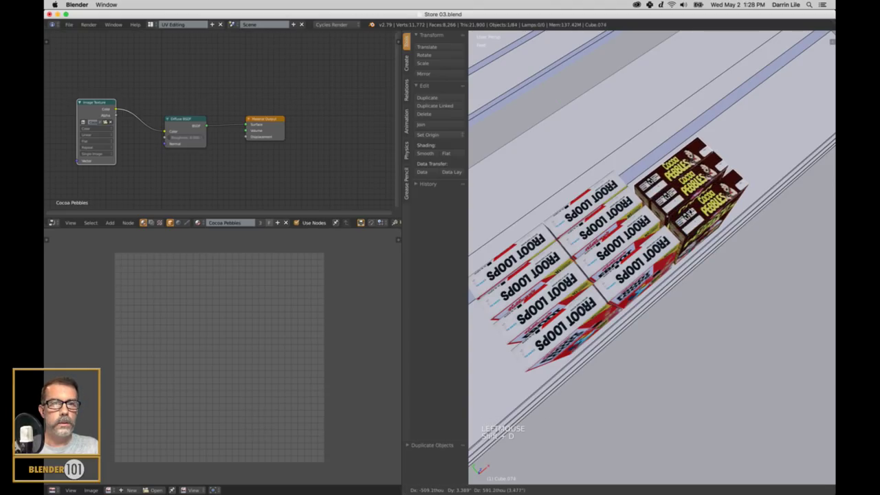
{"action": "right_click", "coordinate": [712, 230]}
{"action": "left_click_drag", "start_coordinate": [681, 217], "coordinate": [666, 203]}
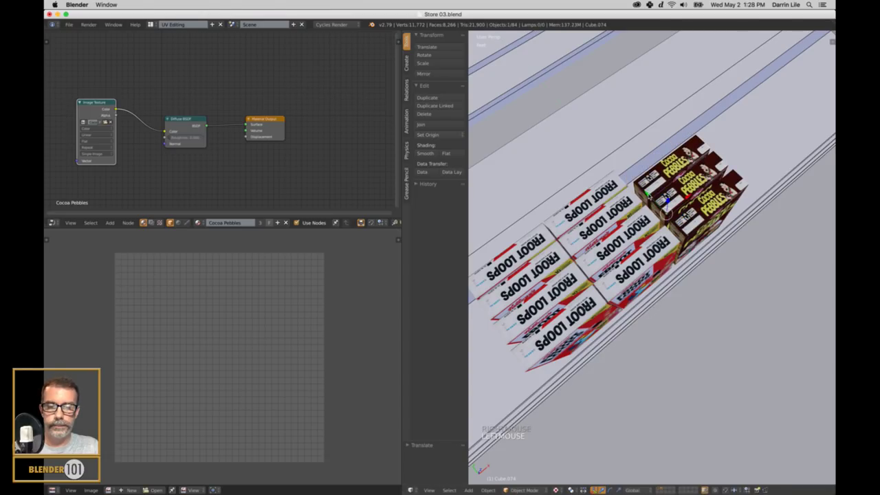
{"action": "key", "text": "shift+d"}
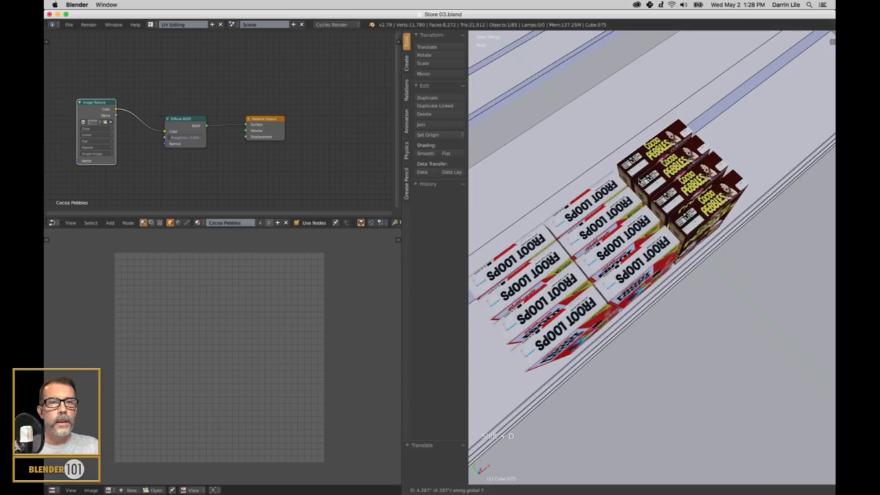
{"action": "left_click", "coordinate": [650, 189]}
Select all four Cocoa Pebbles boxes and duplicate them as a second row alongside the first, away from the Froot Loops.
{"action": "middle_click_drag", "start_coordinate": [778, 177], "coordinate": [729, 212]}
{"action": "right_click", "coordinate": [730, 212]}
{"action": "right_click", "coordinate": [713, 186], "text": "shift"}
{"action": "right_click", "coordinate": [708, 171], "text": "shift"}
{"action": "right_click", "coordinate": [701, 157], "text": "shift"}
{"action": "scroll", "coordinate": [727, 234], "scroll_direction": "down", "scroll_amount": 1}
{"action": "key", "text": "shift+d"}
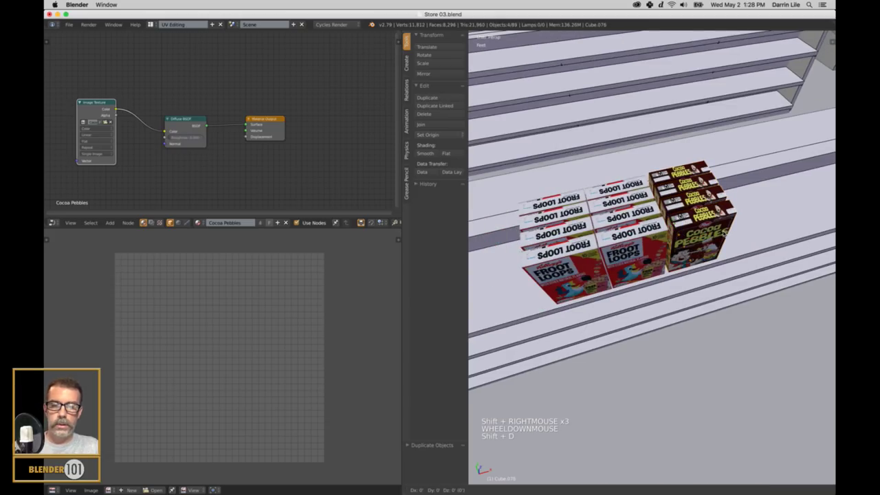
{"action": "right_click", "coordinate": [780, 230]}
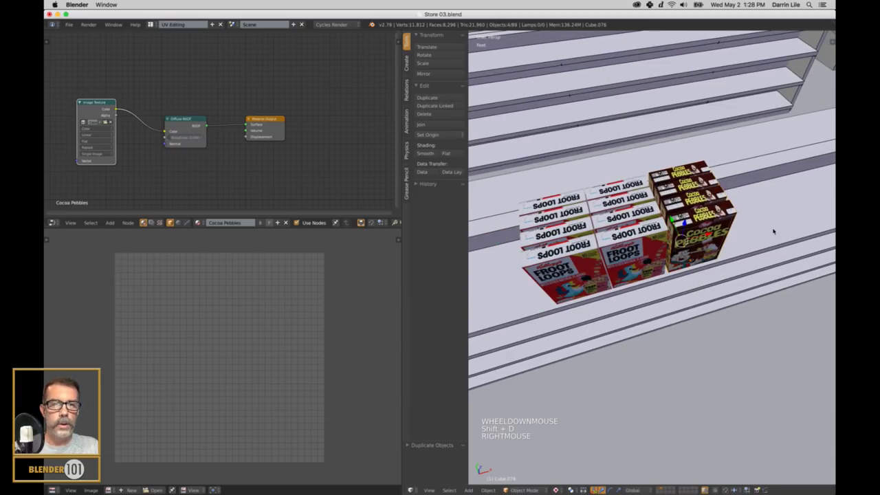
{"action": "key", "text": "g"}
{"action": "key", "text": "g"}
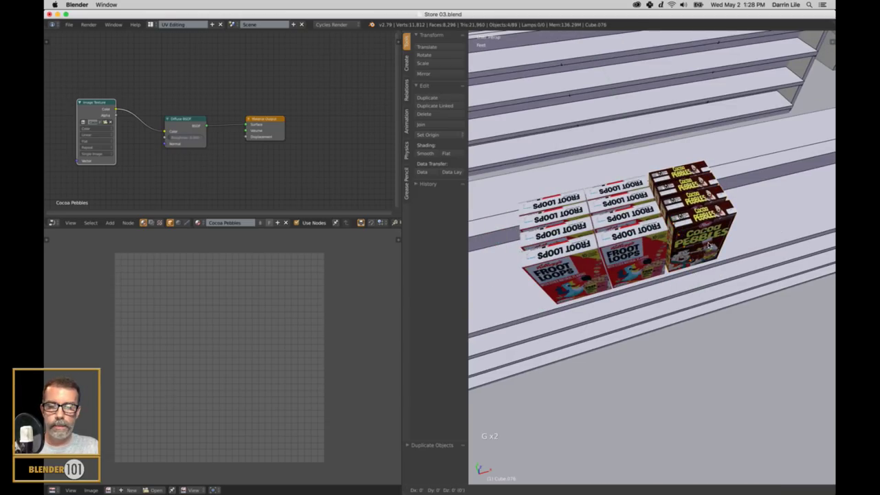
{"action": "left_click", "coordinate": [756, 241]}
Rotate the front box of the Cocoa Pebbles row nearest the Froot Loops slightly.
{"action": "right_click", "coordinate": [727, 227]}
{"action": "key", "text": "r"}
{"action": "key", "text": "r"}
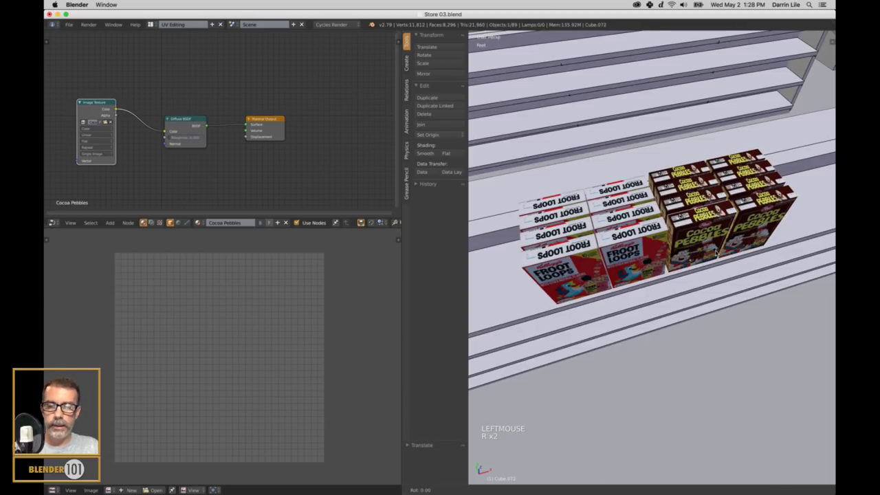
{"action": "left_click", "coordinate": [716, 253]}
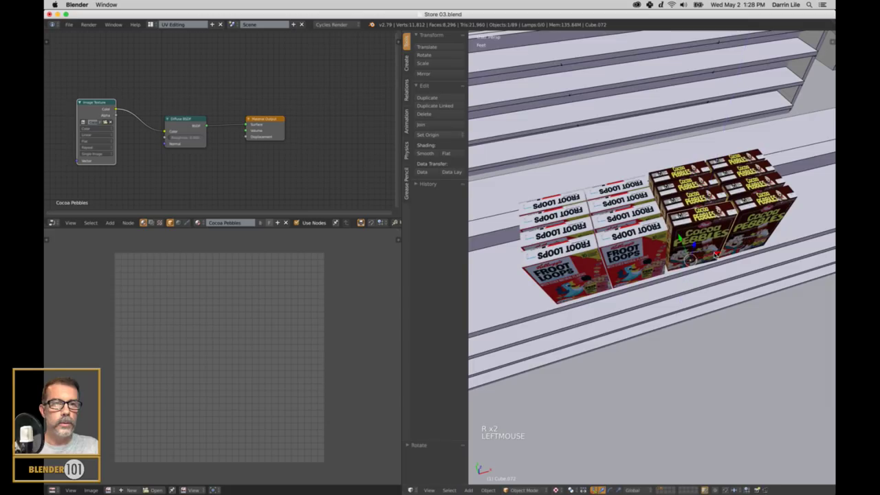
Rotate the front Froot Loops box beside the Cocoa Pebbles about 8° around Z and nudge the neighbouring front Froot Loops box.
{"action": "right_click", "coordinate": [639, 260]}
{"action": "key", "text": "r"}
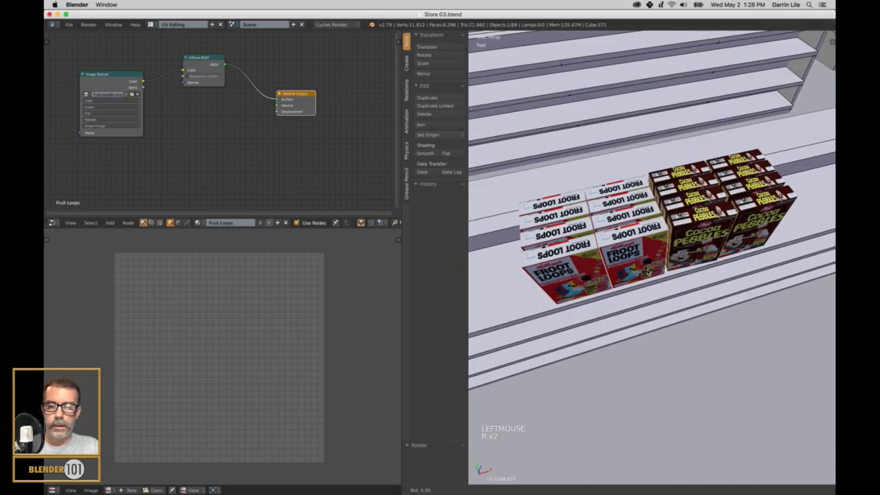
{"action": "key", "text": "z"}
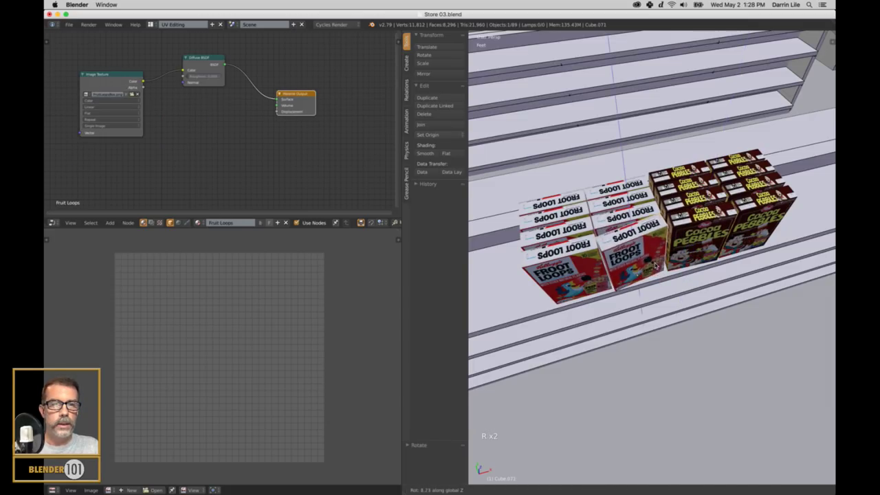
{"action": "left_click", "coordinate": [653, 268]}
{"action": "right_click", "coordinate": [590, 259]}
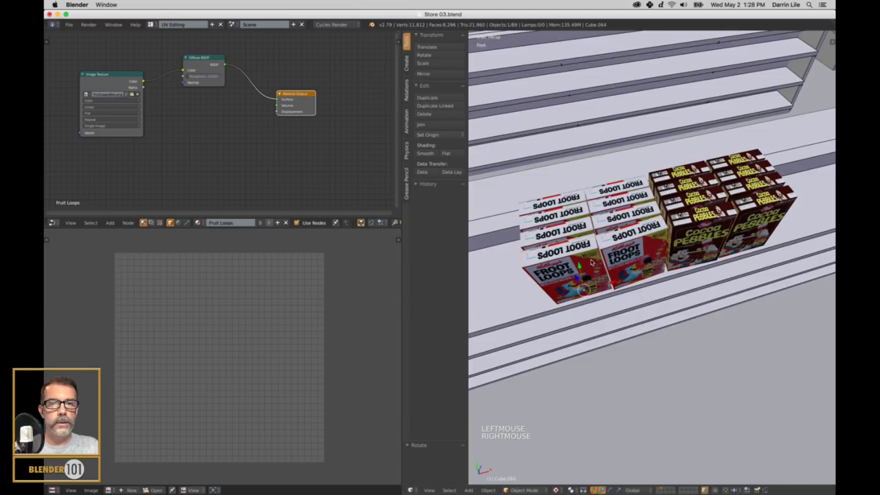
{"action": "left_click", "coordinate": [581, 272]}
Shift the front box of the outer Cocoa Pebbles row slightly out of line and turn it a little.
{"action": "scroll", "coordinate": [605, 275], "scroll_direction": "down", "scroll_amount": 3}
{"action": "key", "text": "a"}
{"action": "middle_click_drag", "start_coordinate": [605, 275], "coordinate": [639, 282]}
{"action": "scroll", "coordinate": [681, 292], "scroll_direction": "up", "scroll_amount": 3}
{"action": "right_click", "coordinate": [639, 282]}
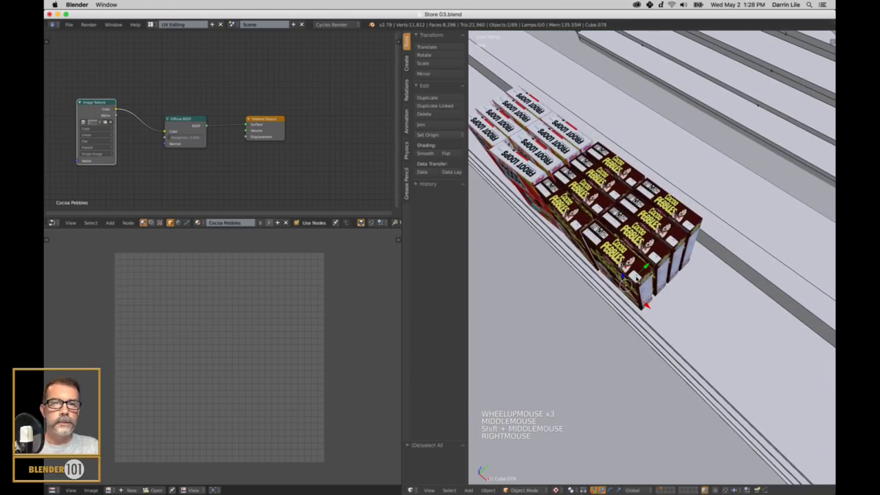
{"action": "left_click", "coordinate": [649, 268]}
{"action": "middle_click_drag", "start_coordinate": [649, 269], "coordinate": [660, 302]}
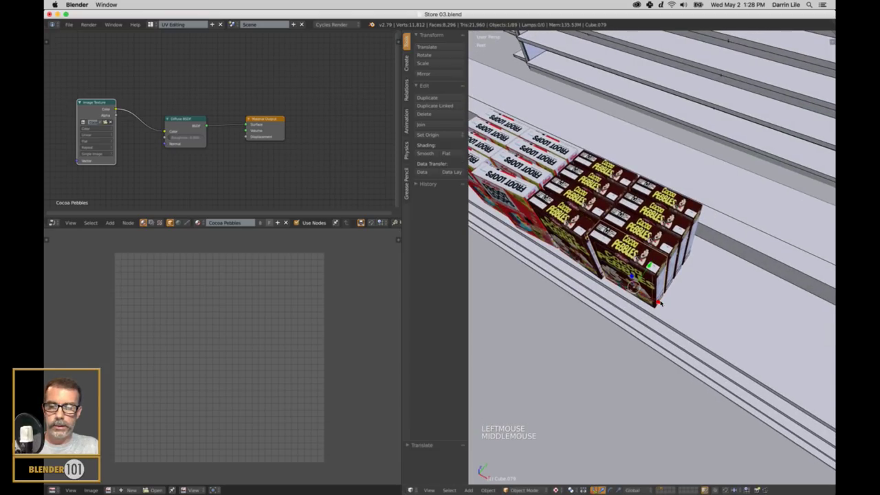
{"action": "key", "text": "r"}
{"action": "left_click", "coordinate": [661, 303]}
Deselect everything and walk through the store to inspect the cereal display from the aisle.
{"action": "key", "text": "a"}
{"action": "mouse_move", "coordinate": [662, 303]}
{"action": "middle_mouse_down"}
{"action": "mouse_move", "coordinate": [644, 299]}
{"action": "mouse_move", "coordinate": [668, 305]}
{"action": "middle_mouse_up"}
{"action": "scroll", "coordinate": [635, 298], "scroll_direction": "down", "scroll_amount": 4}
{"action": "key", "text": "shift+f"}
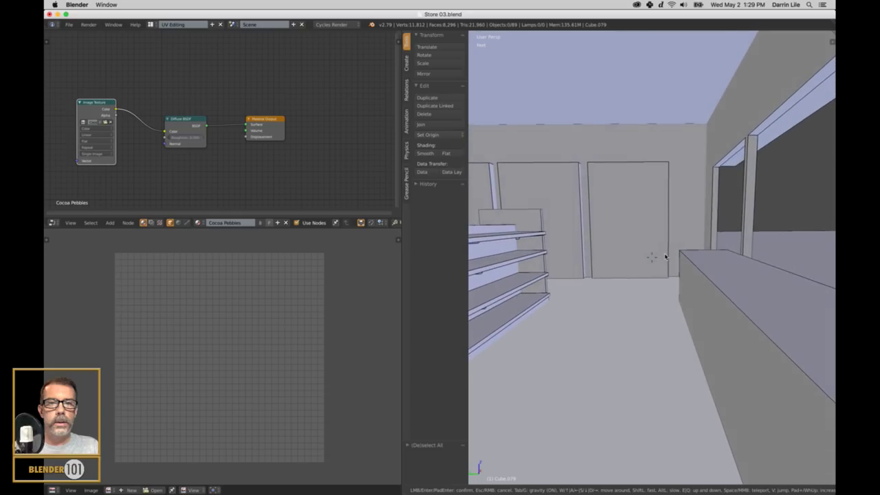
{"action": "key", "text": "w"}
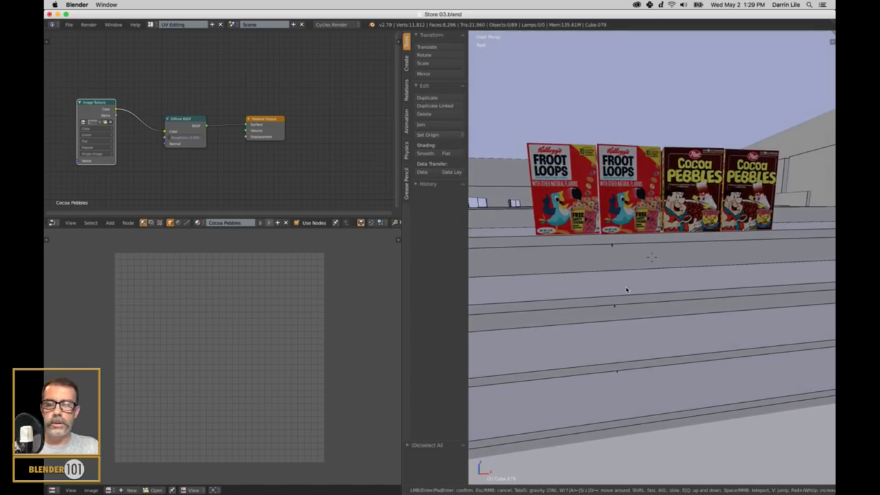
{"action": "key", "text": "Escape"}
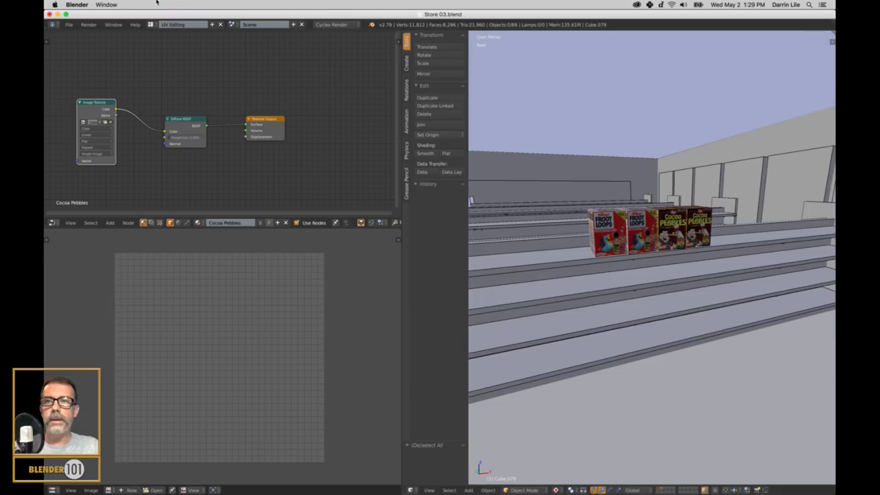
Return to the Default screen layout, reframe the shelves and save the store scene over the existing file.
{"action": "left_click", "coordinate": [151, 24]}
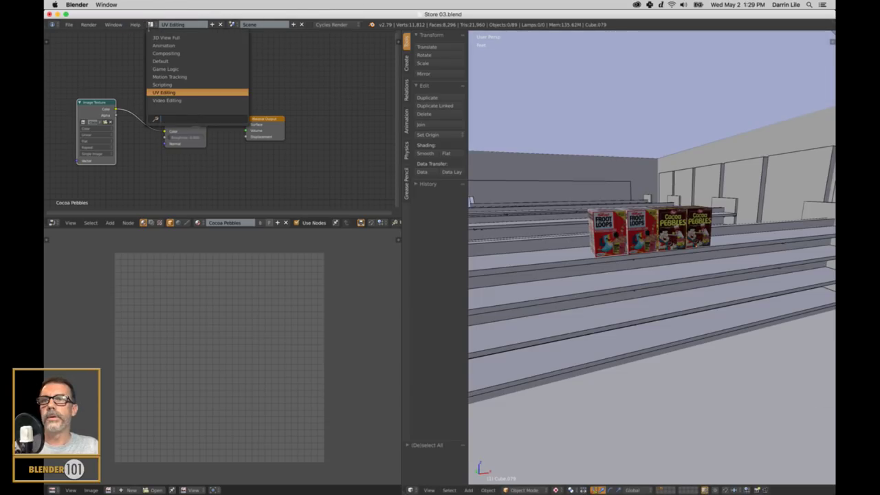
{"action": "left_click", "coordinate": [163, 61]}
{"action": "middle_click_drag", "start_coordinate": [473, 270], "coordinate": [440, 298], "text": "shift"}
{"action": "key", "text": "ctrl+s"}
{"action": "left_click", "coordinate": [437, 298]}
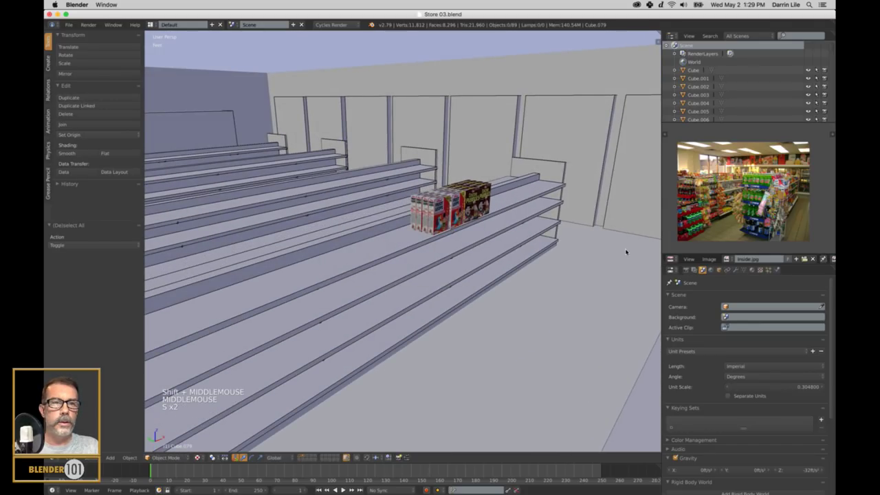
Examine the drinks cooler and its bottles in the store interior reference photo.
{"action": "scroll", "coordinate": [743, 193], "scroll_direction": "up", "scroll_amount": 5}
{"action": "middle_click_drag", "start_coordinate": [743, 192], "coordinate": [820, 203], "text": "shift"}
{"action": "scroll", "coordinate": [749, 196], "scroll_direction": "up", "scroll_amount": 8}
{"action": "scroll", "coordinate": [760, 215], "scroll_direction": "down", "scroll_amount": 6}
{"action": "scroll", "coordinate": [759, 216], "scroll_direction": "down", "scroll_amount": 1}
{"action": "middle_click_drag", "start_coordinate": [752, 207], "coordinate": [717, 217], "text": "shift"}
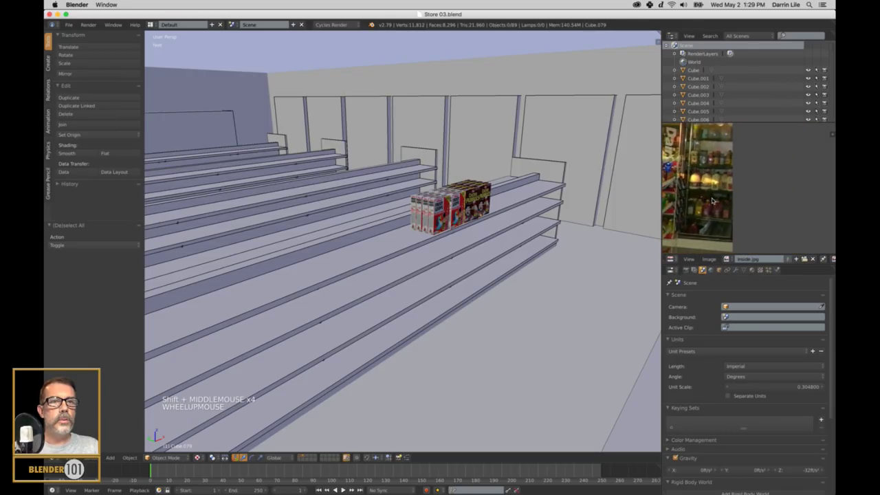
{"action": "scroll", "coordinate": [756, 207], "scroll_direction": "up", "scroll_amount": 2}
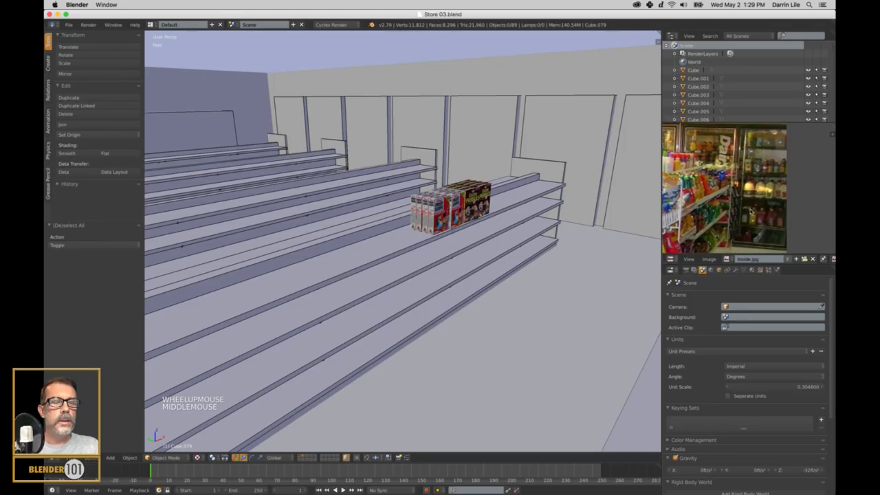
Examine the snacks and stacked canned goods on the shelves in the store interior reference photo.
{"action": "middle_click_drag", "start_coordinate": [738, 217], "coordinate": [788, 192]}
{"action": "scroll", "coordinate": [802, 217], "scroll_direction": "up", "scroll_amount": 1}
{"action": "scroll", "coordinate": [788, 193], "scroll_direction": "down", "scroll_amount": 1}
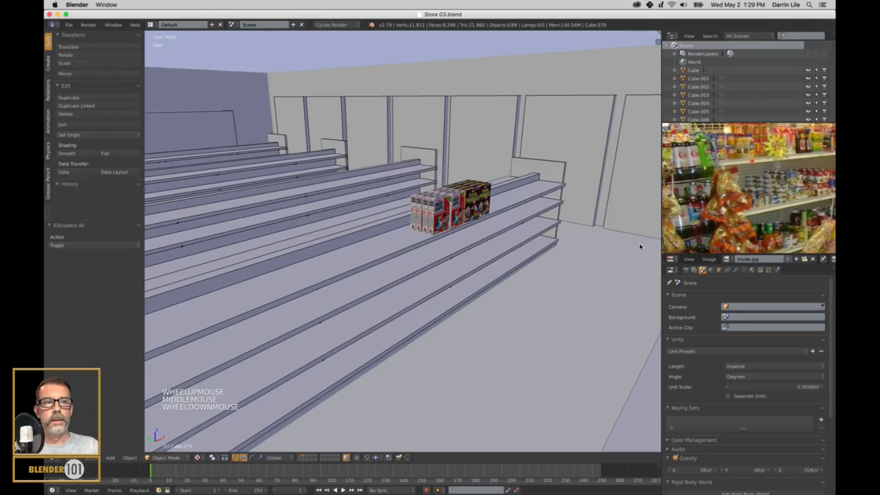
{"action": "middle_click_drag", "start_coordinate": [722, 217], "coordinate": [730, 156]}
{"action": "scroll", "coordinate": [730, 157], "scroll_direction": "down", "scroll_amount": 3}
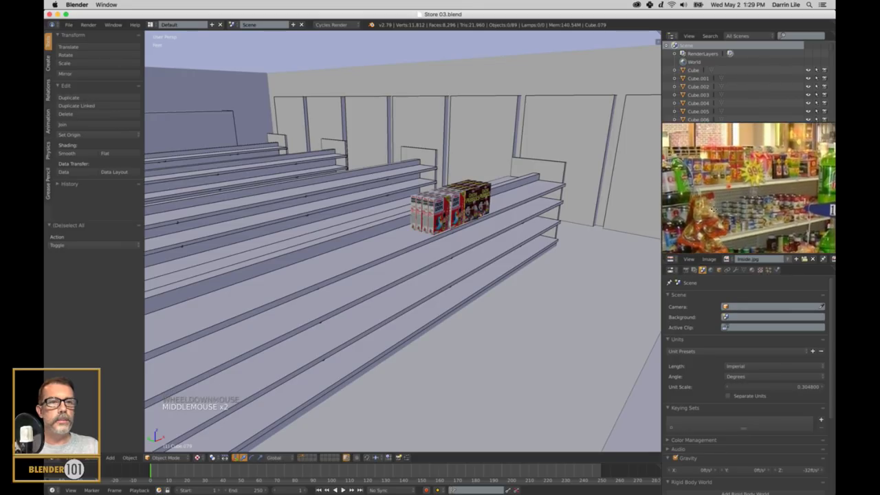
{"action": "middle_click_drag", "start_coordinate": [741, 203], "coordinate": [771, 195]}
{"action": "scroll", "coordinate": [728, 190], "scroll_direction": "up", "scroll_amount": 2}
{"action": "scroll", "coordinate": [727, 189], "scroll_direction": "up", "scroll_amount": 3}
{"action": "scroll", "coordinate": [727, 190], "scroll_direction": "up", "scroll_amount": 1, "text": "shift"}
{"action": "scroll", "coordinate": [732, 191], "scroll_direction": "up", "scroll_amount": 3}
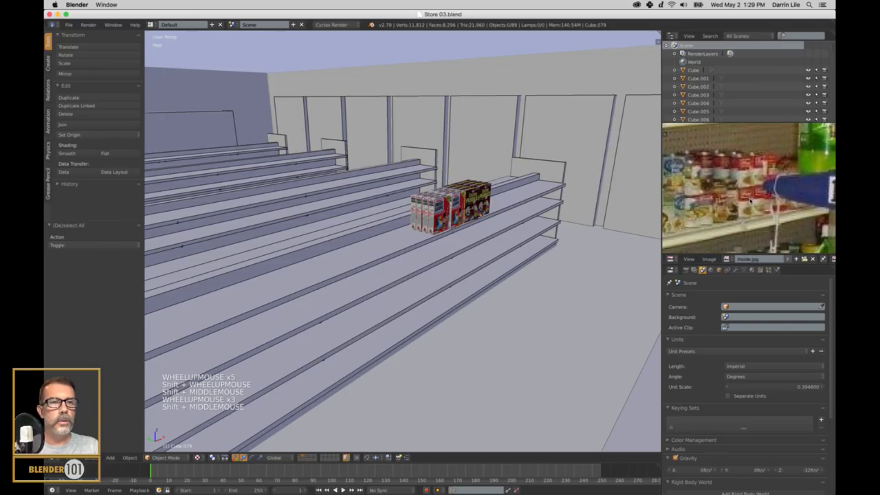
Frame the cereal display more closely in the 3D view and save the scene again over the same file.
{"action": "middle_click_drag", "start_coordinate": [534, 255], "coordinate": [532, 279]}
{"action": "scroll", "coordinate": [526, 262], "scroll_direction": "up", "scroll_amount": 3}
{"action": "key", "text": "super+s"}
{"action": "key", "text": "super+s"}
{"action": "left_click", "coordinate": [533, 281]}
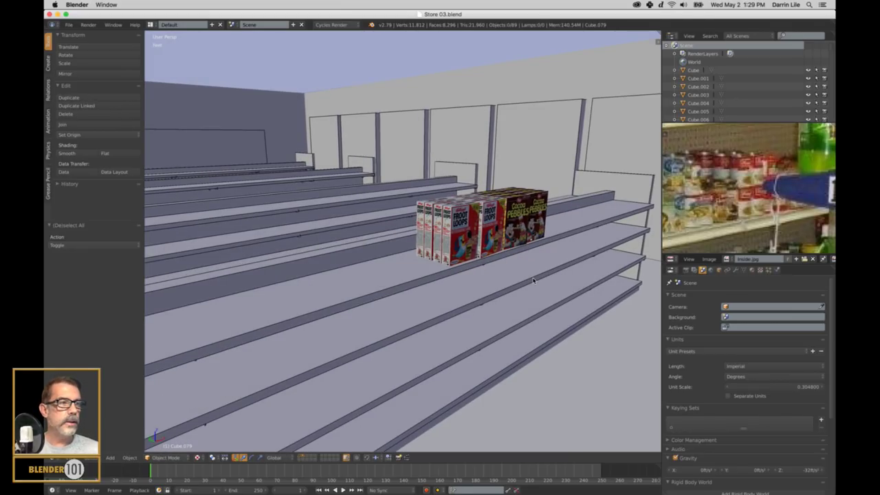
Inspect the shelving unit holding the cereal and the neighbouring empty shelves, leaving nothing selected.
{"action": "middle_click_drag", "start_coordinate": [497, 265], "coordinate": [568, 260]}
{"action": "scroll", "coordinate": [495, 271], "scroll_direction": "up", "scroll_amount": 1}
{"action": "scroll", "coordinate": [495, 274], "scroll_direction": "down", "scroll_amount": 3}
{"action": "scroll", "coordinate": [584, 260], "scroll_direction": "down", "scroll_amount": 3}
{"action": "right_click", "coordinate": [542, 266]}
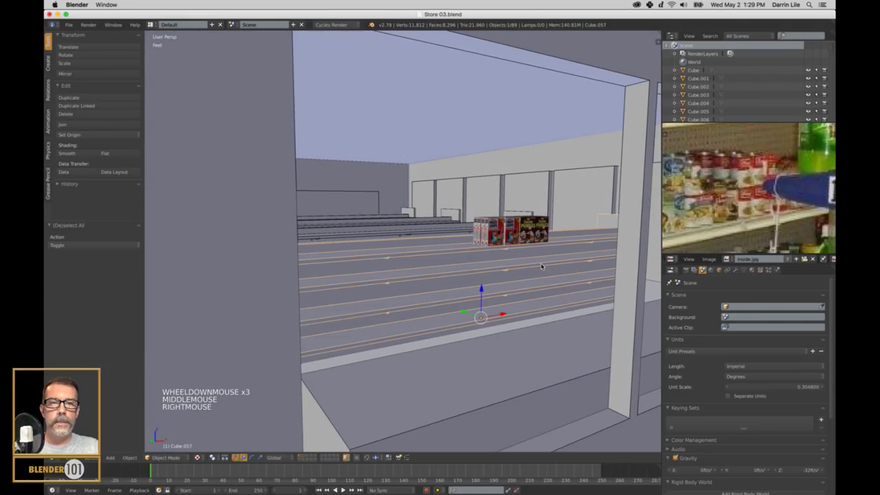
{"action": "scroll", "coordinate": [536, 268], "scroll_direction": "up", "scroll_amount": 2}
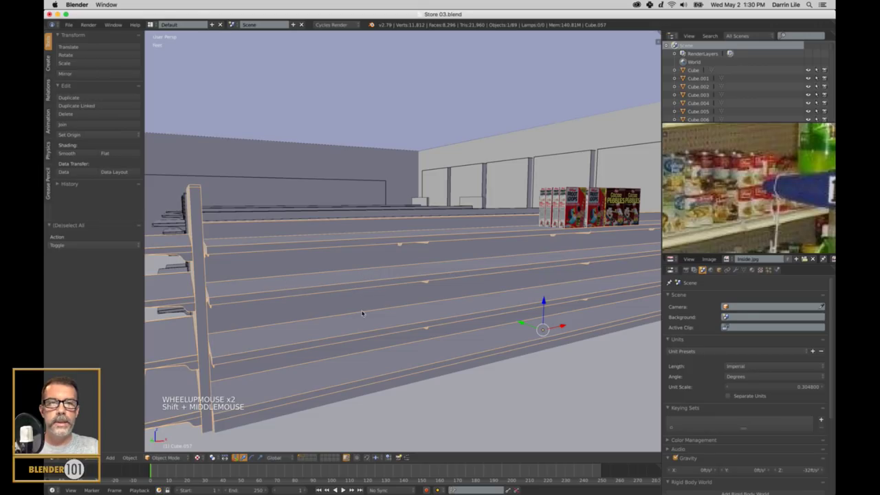
{"action": "middle_click_drag", "start_coordinate": [362, 314], "coordinate": [509, 230], "text": "shift"}
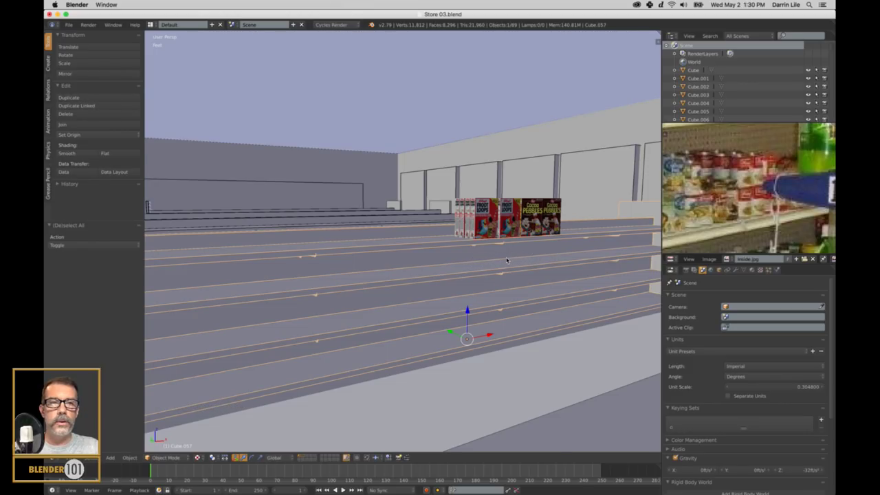
{"action": "scroll", "coordinate": [506, 260], "scroll_direction": "down", "scroll_amount": 3}
{"action": "mouse_move", "coordinate": [375, 258]}
{"action": "middle_mouse_down"}
{"action": "mouse_move", "coordinate": [354, 275]}
{"action": "mouse_move", "coordinate": [362, 277]}
{"action": "mouse_move", "coordinate": [323, 278]}
{"action": "mouse_move", "coordinate": [373, 271]}
{"action": "middle_mouse_up"}
{"action": "key", "text": "a"}
{"action": "middle_click_drag", "start_coordinate": [501, 259], "coordinate": [609, 222]}
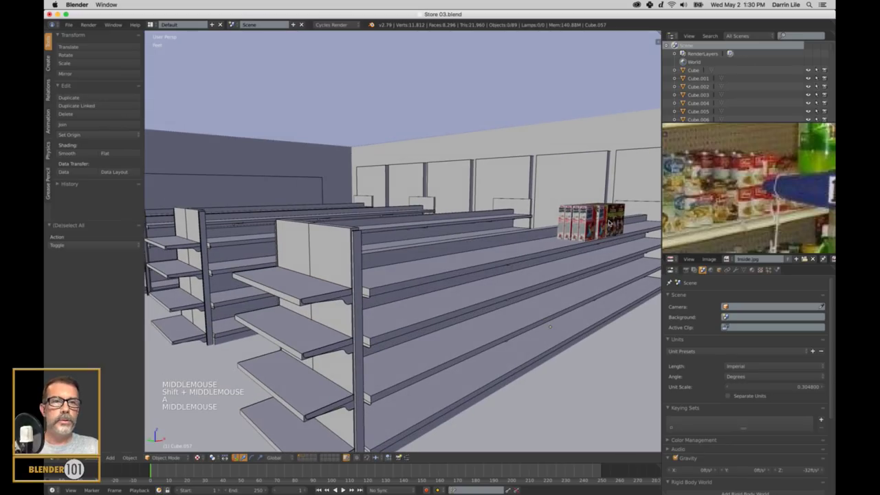
Isolate the layer holding the cereal boxes, move all of them to the first layer, and return to that layer with nothing selected.
{"action": "middle_click_drag", "start_coordinate": [386, 249], "coordinate": [385, 255]}
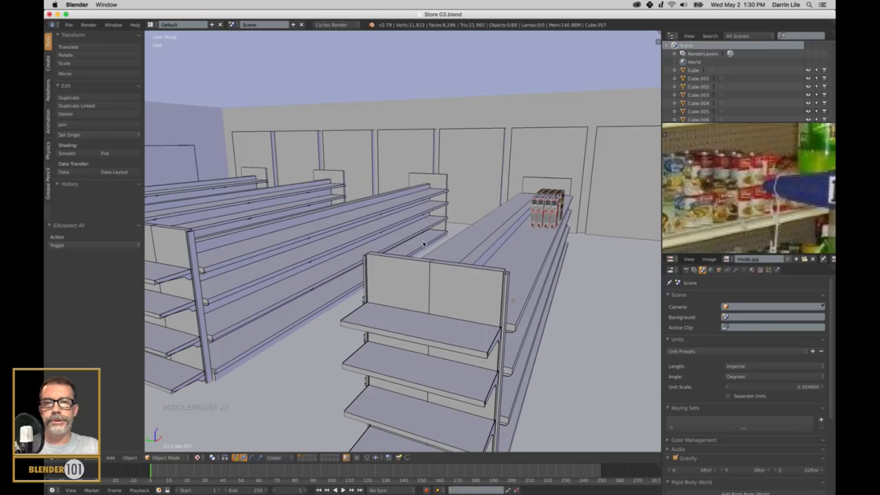
{"action": "middle_click_drag", "start_coordinate": [358, 248], "coordinate": [427, 263], "text": "shift"}
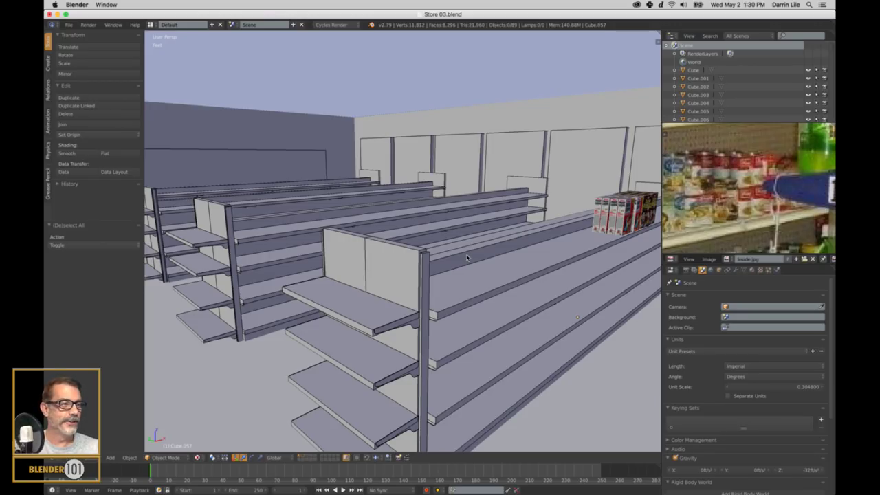
{"action": "middle_click_drag", "start_coordinate": [525, 269], "coordinate": [431, 243], "text": "shift"}
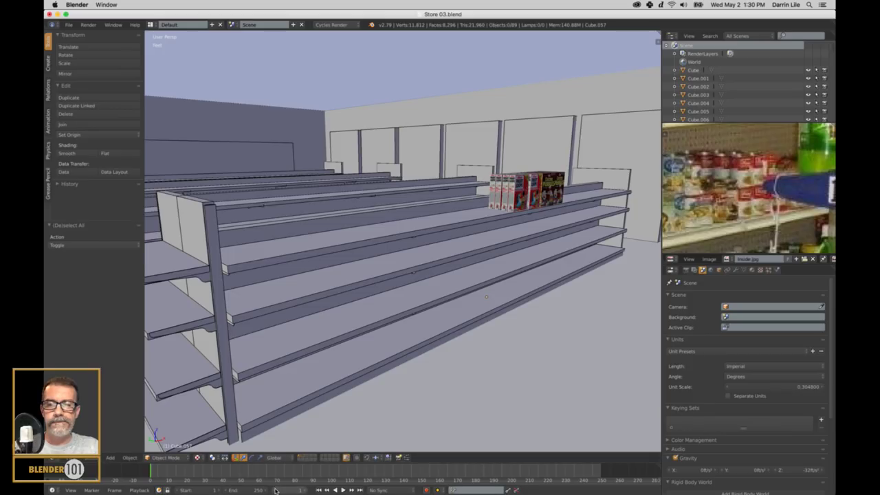
{"action": "left_click", "coordinate": [302, 457]}
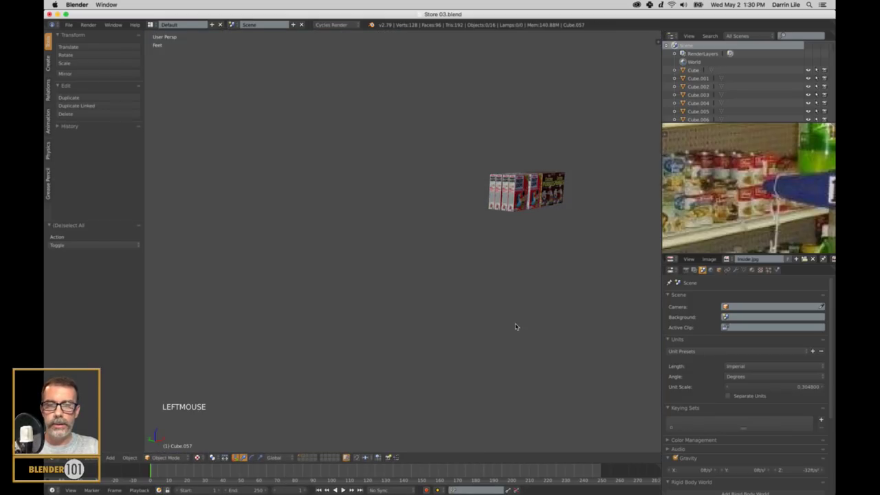
{"action": "key", "text": "a"}
{"action": "key", "text": "m"}
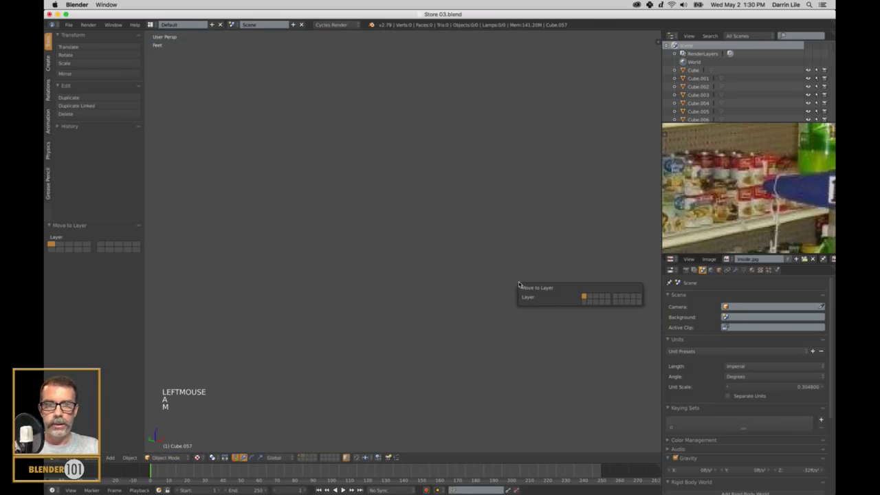
{"action": "left_click", "coordinate": [300, 458]}
{"action": "key", "text": "a"}
{"action": "middle_click_drag", "start_coordinate": [613, 236], "coordinate": [324, 411]}
Switch to the empty second layer and add a cylinder mesh at the 3D cursor.
{"action": "left_click", "coordinate": [304, 458]}
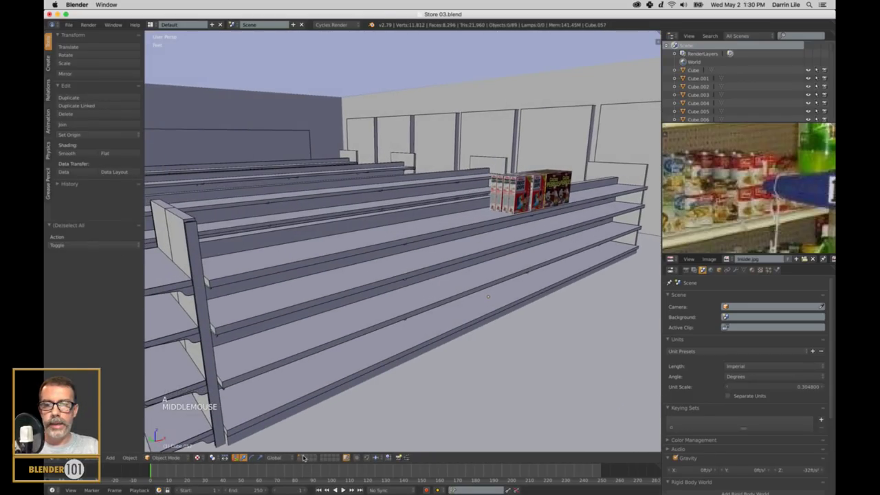
{"action": "scroll", "coordinate": [386, 295], "scroll_direction": "down", "scroll_amount": 8}
{"action": "middle_click_drag", "start_coordinate": [387, 293], "coordinate": [481, 258], "text": "shift"}
{"action": "scroll", "coordinate": [507, 224], "scroll_direction": "up", "scroll_amount": 3}
{"action": "scroll", "coordinate": [507, 222], "scroll_direction": "up", "scroll_amount": 1}
{"action": "scroll", "coordinate": [506, 222], "scroll_direction": "up", "scroll_amount": 2, "text": "shift"}
{"action": "middle_click_drag", "start_coordinate": [507, 222], "coordinate": [449, 206], "text": "shift"}
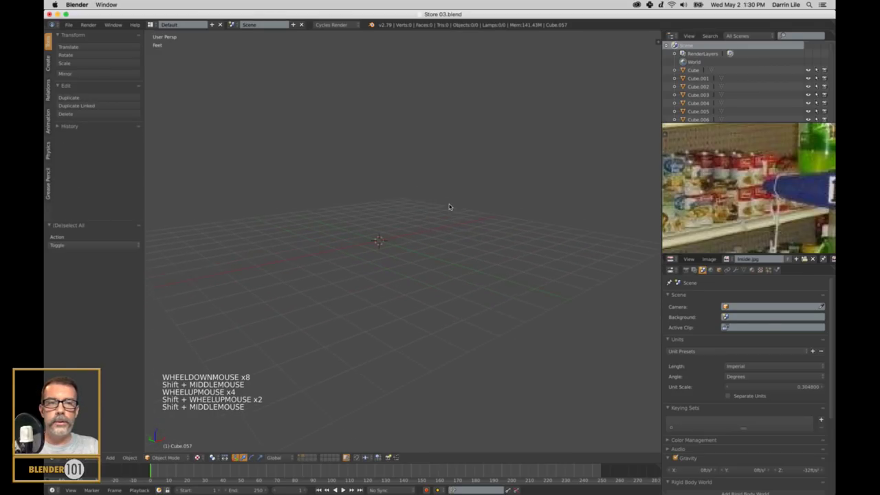
{"action": "key", "text": "shift+a"}
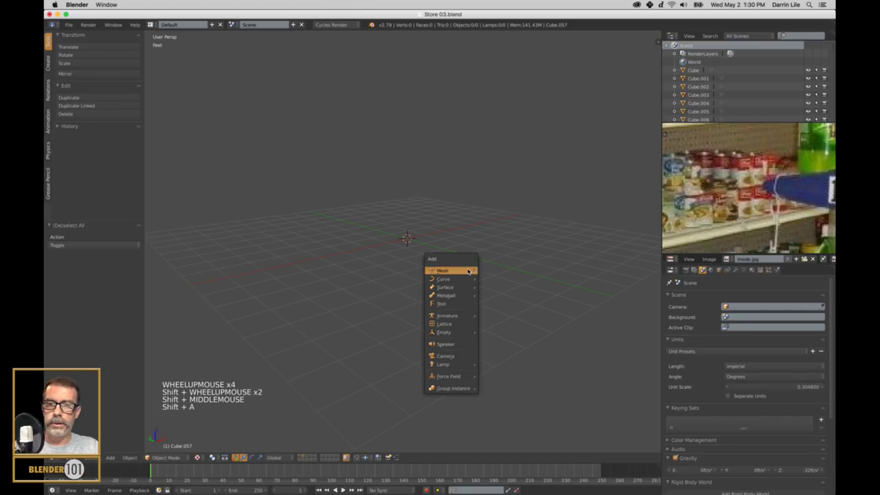
{"action": "mouse_move", "coordinate": [473, 271]}
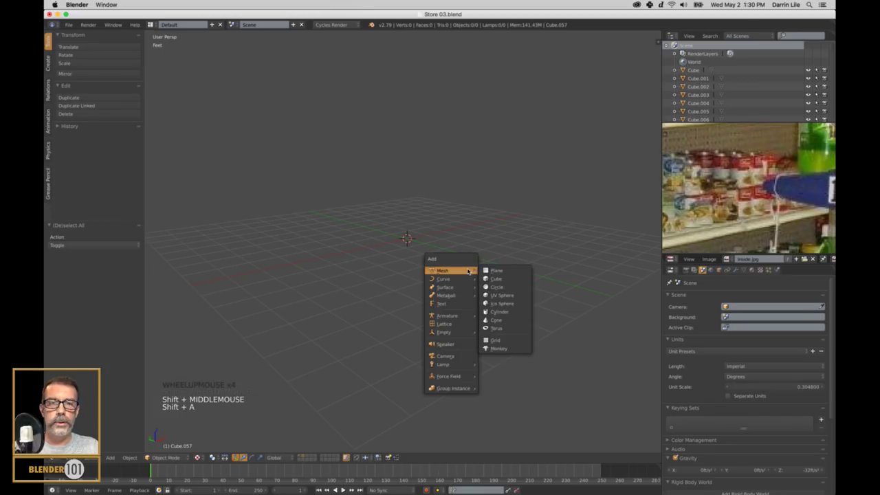
{"action": "left_click", "coordinate": [499, 312]}
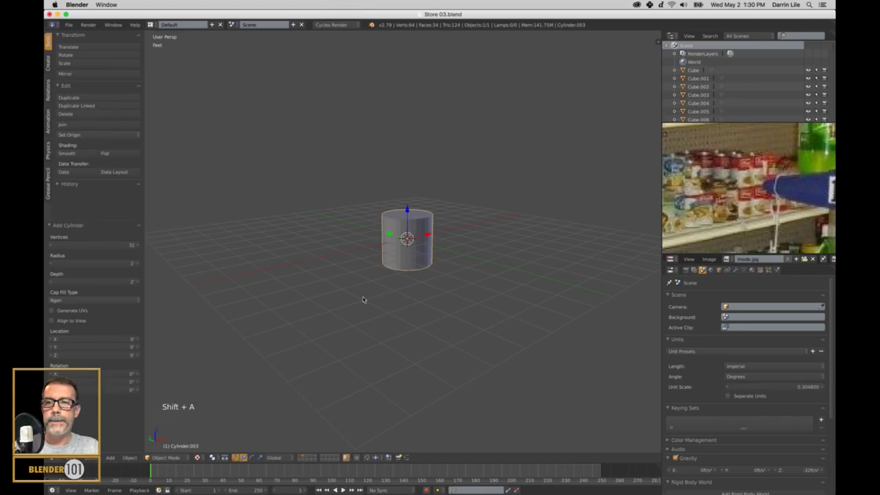
Set the new cylinder to 12 vertices with the Triangle Fan cap fill type.
{"action": "left_click", "coordinate": [96, 250]}
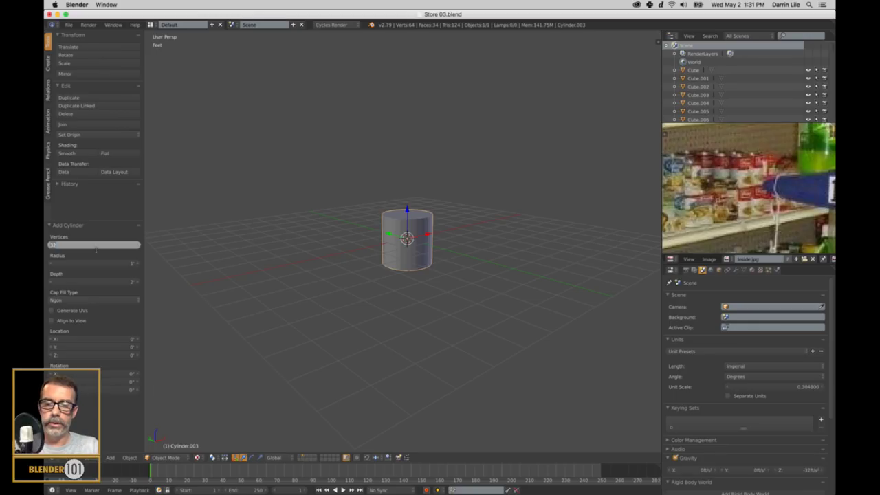
{"action": "key", "text": "Return"}
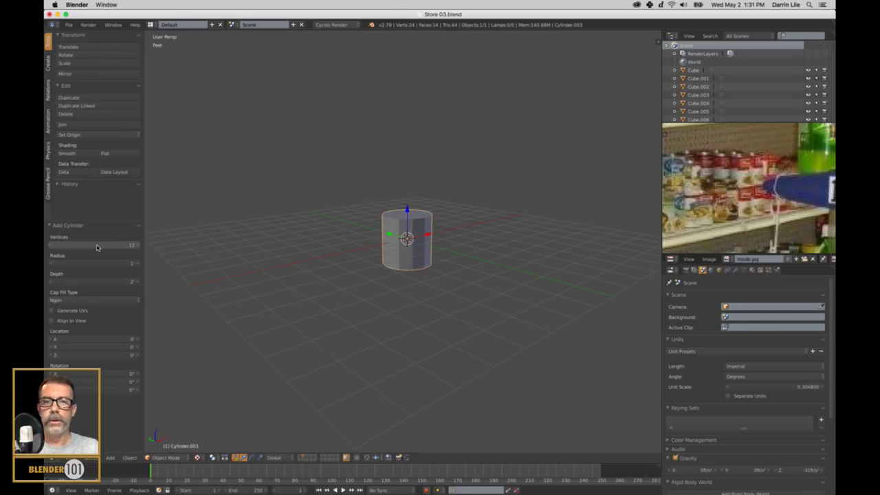
{"action": "left_click", "coordinate": [81, 301]}
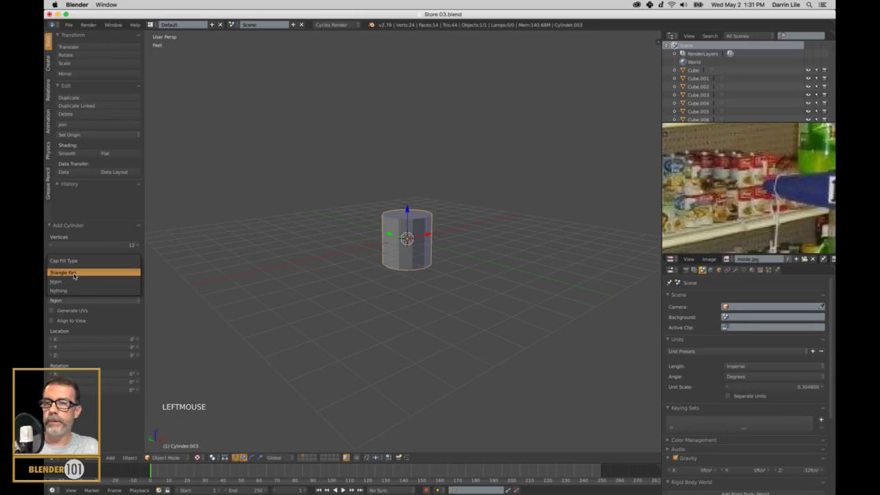
{"action": "left_click", "coordinate": [74, 273]}
In front orthographic view, stretch the cylinder along Z by about 1.395 and raise it about 1.41 ft so its base sits on the ground line.
{"action": "scroll", "coordinate": [431, 264], "scroll_direction": "up", "scroll_amount": 4}
{"action": "scroll", "coordinate": [429, 262], "scroll_direction": "down", "scroll_amount": 2}
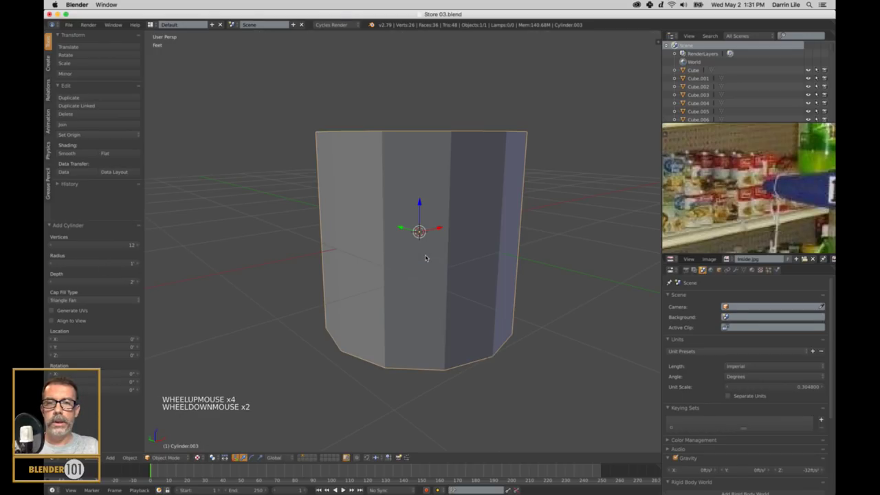
{"action": "key", "text": "KP_Decimal"}
{"action": "scroll", "coordinate": [433, 249], "scroll_direction": "down", "scroll_amount": 4}
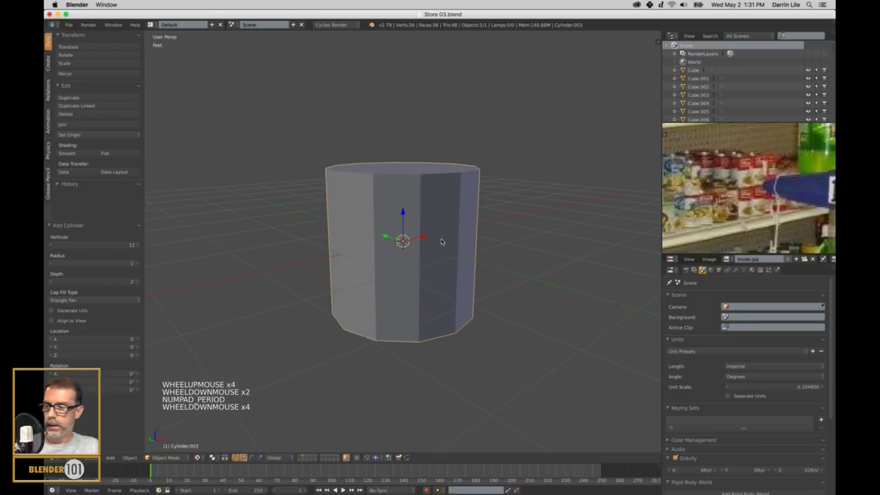
{"action": "key", "text": "KP_1"}
{"action": "key", "text": "KP_5"}
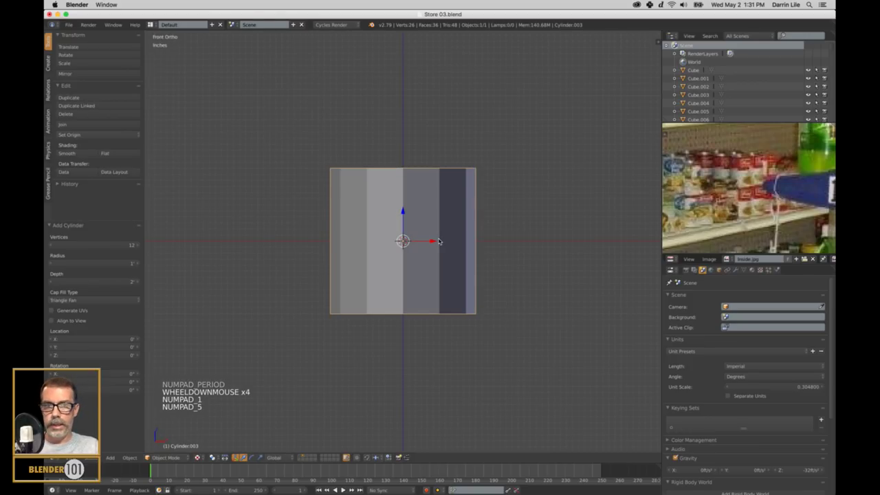
{"action": "scroll", "coordinate": [482, 279], "scroll_direction": "down", "scroll_amount": 2}
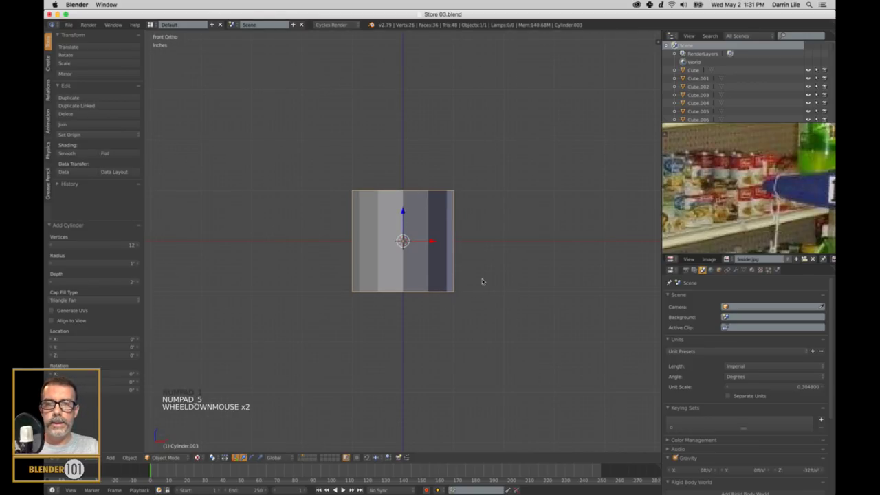
{"action": "key", "text": "s"}
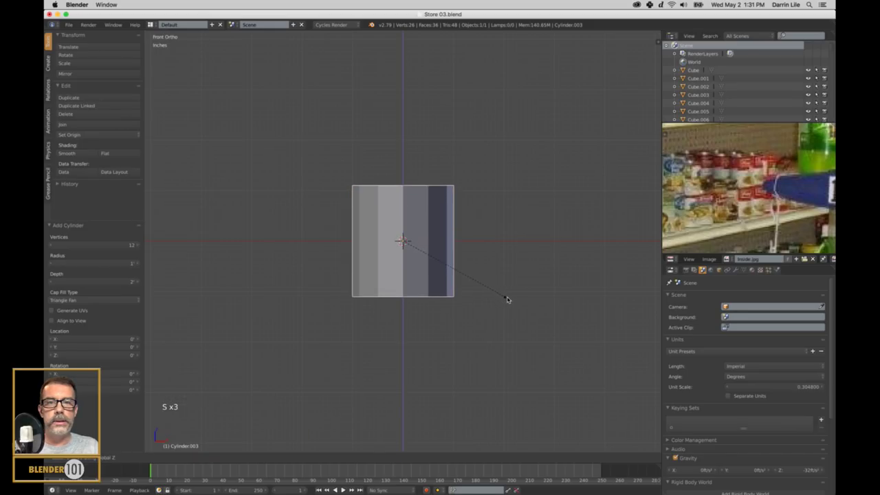
{"action": "left_click", "coordinate": [526, 328]}
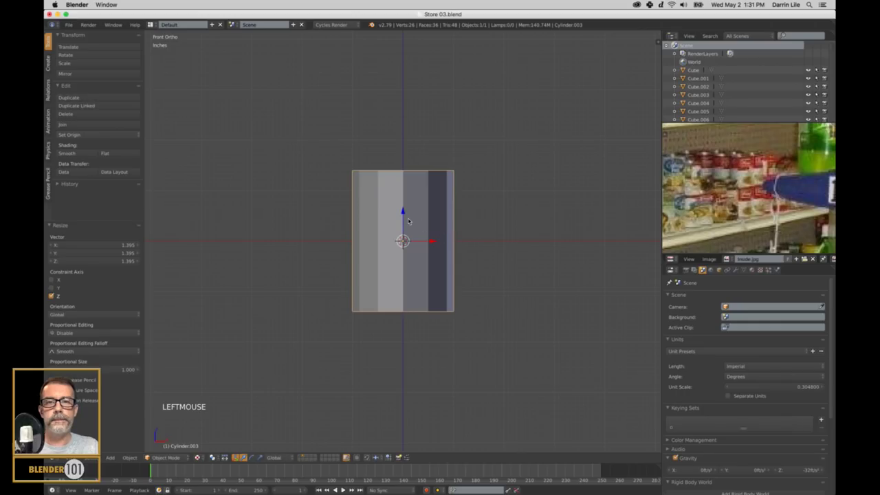
{"action": "left_click_drag", "start_coordinate": [402, 213], "coordinate": [431, 143]}
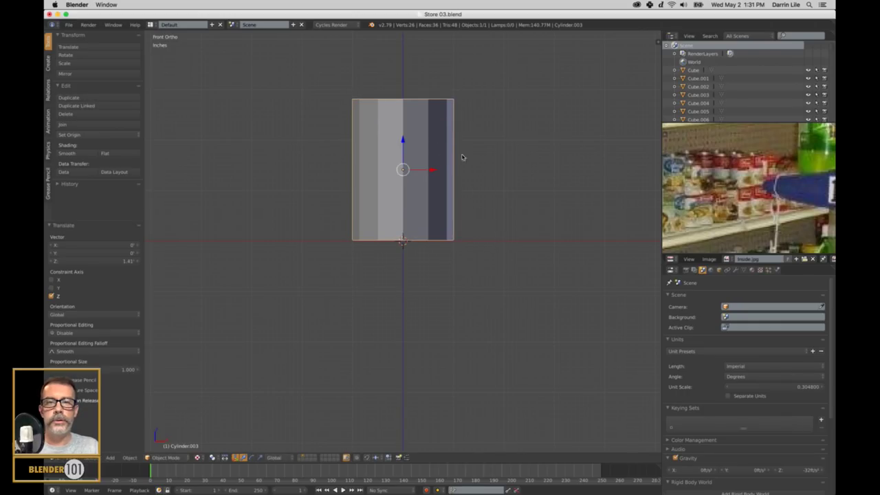
{"action": "middle_click_drag", "start_coordinate": [484, 210], "coordinate": [474, 246], "text": "shift"}
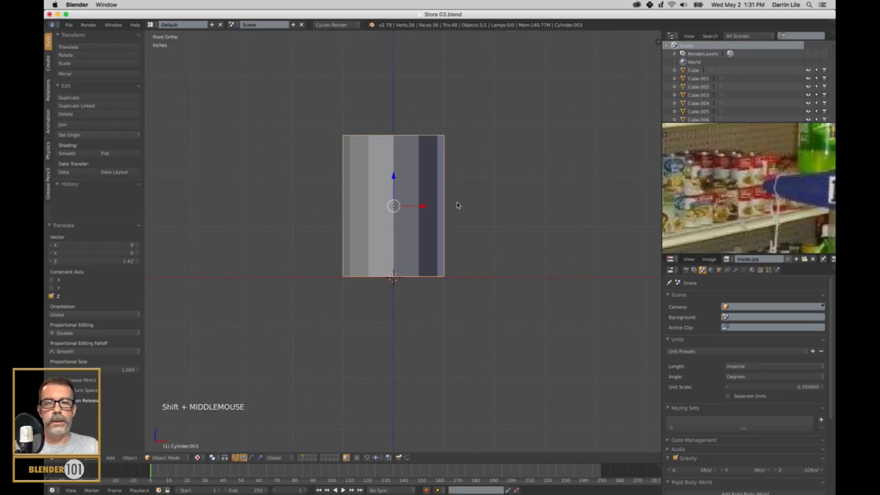
Switch to Chrome and replace the cereal box image search with one for "campbell's soup cans".
{"action": "mouse_move", "coordinate": [350, 490]}
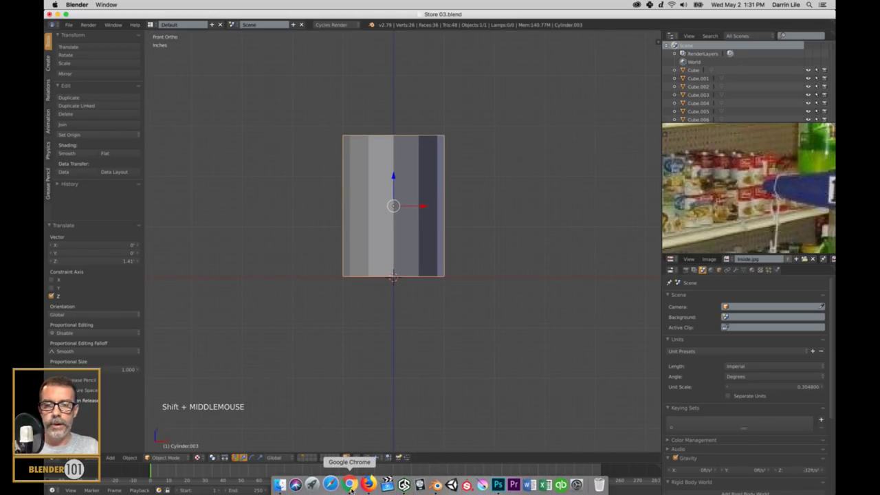
{"action": "left_click", "coordinate": [349, 484]}
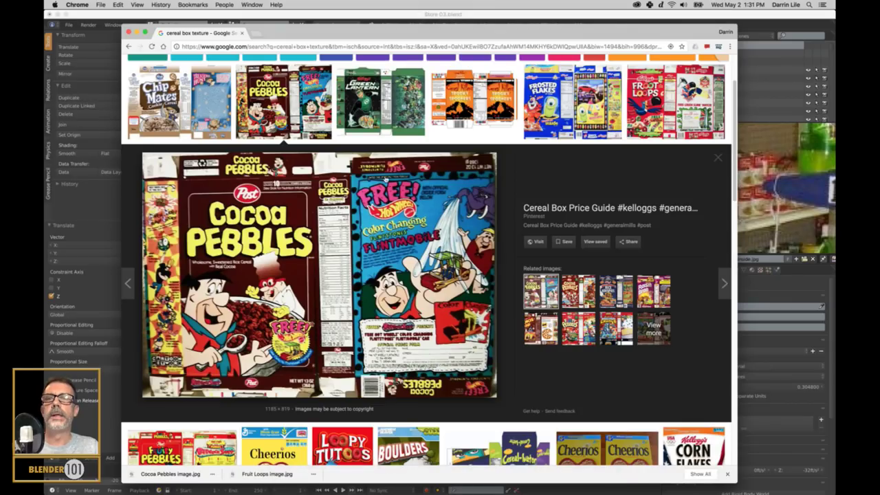
{"action": "scroll", "coordinate": [385, 180], "scroll_direction": "up", "scroll_amount": 2}
{"action": "left_click_drag", "start_coordinate": [249, 78], "coordinate": [96, 74]}
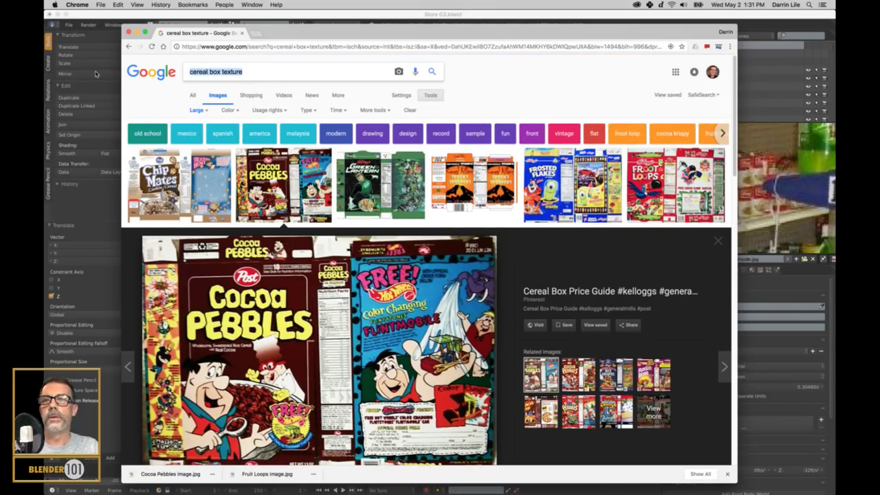
{"action": "type", "text": "c"}
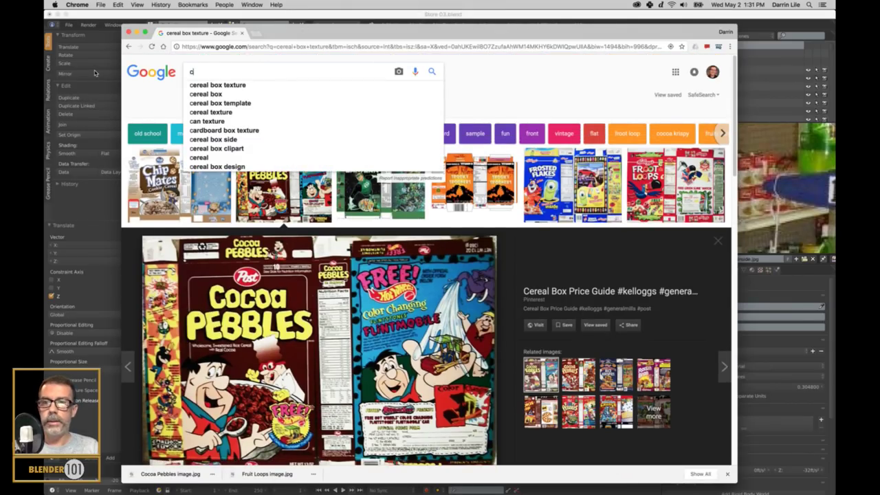
{"action": "type", "text": "er"}
{"action": "key", "text": "BackSpace"}
{"action": "key", "text": "BackSpace"}
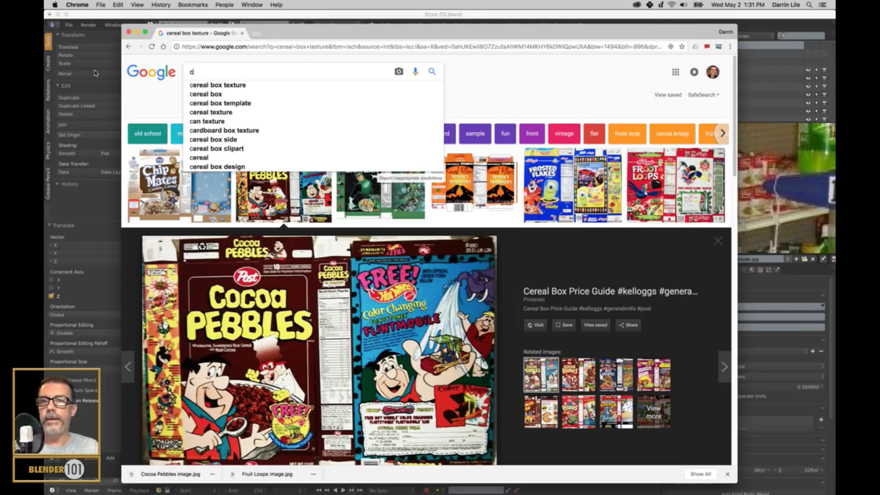
{"action": "type", "text": "ambells"}
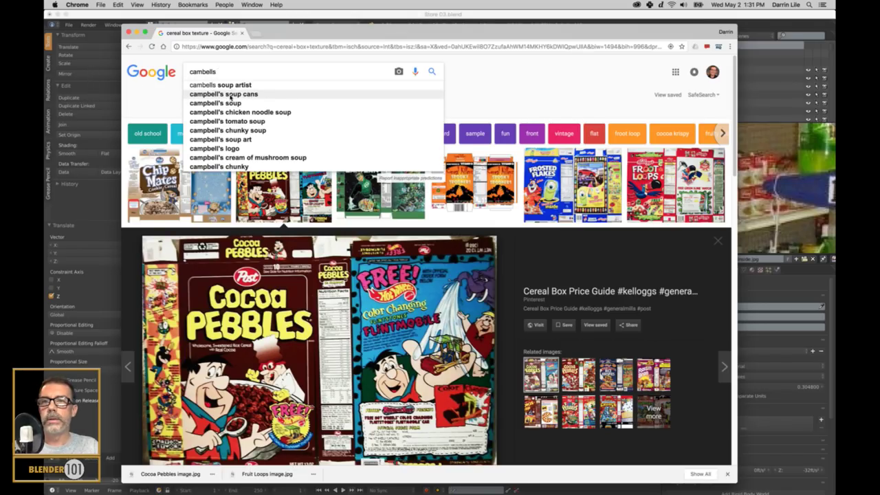
{"action": "left_click", "coordinate": [229, 96]}
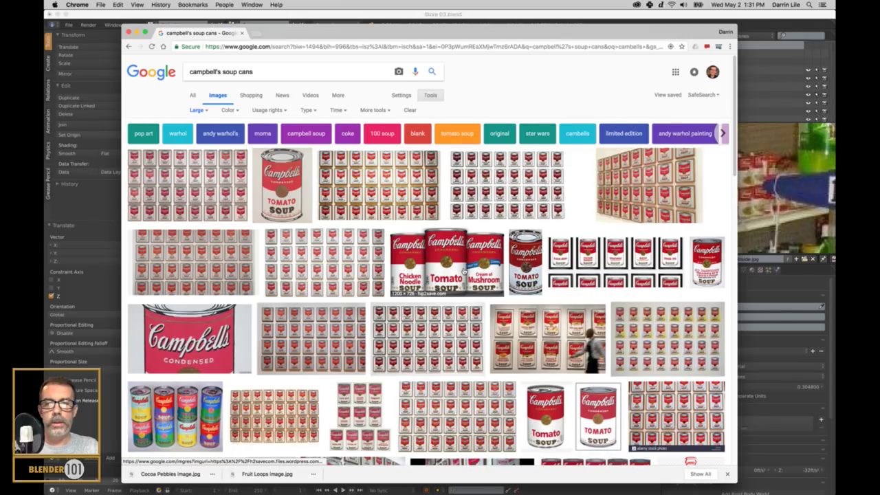
Open the preview of the two side-by-side Campbell's tomato soup cans and compare it with the further image results.
{"action": "left_click", "coordinate": [542, 409]}
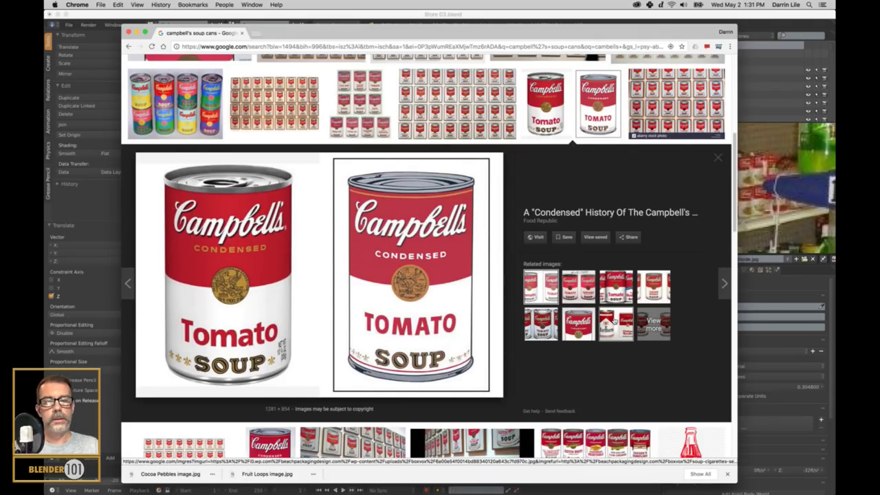
{"action": "scroll", "coordinate": [206, 344], "scroll_direction": "down", "scroll_amount": 3}
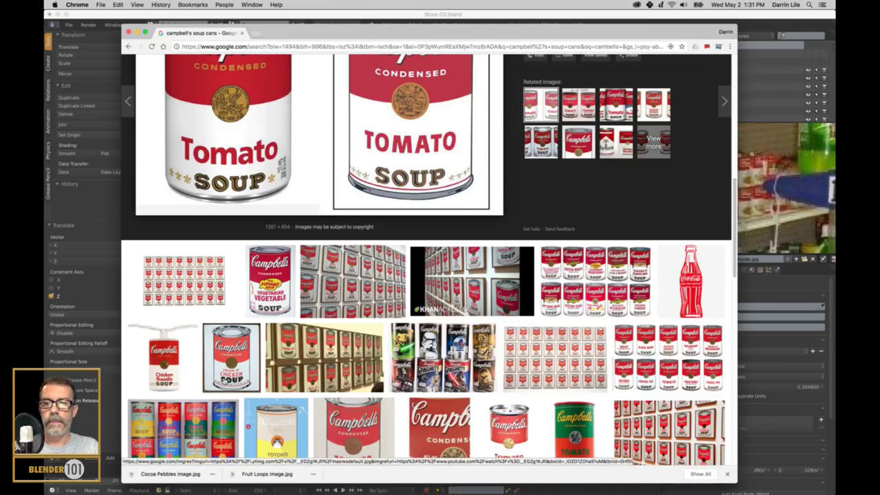
{"action": "scroll", "coordinate": [305, 244], "scroll_direction": "up", "scroll_amount": 3}
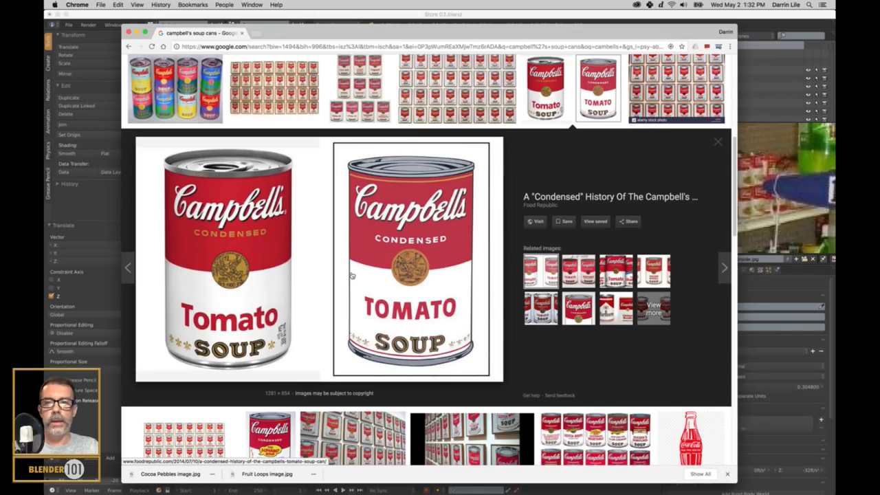
Save the previewed Campbell's soup can image as a JPEG in the Products folder under a new file name.
{"action": "right_click", "coordinate": [353, 272]}
{"action": "left_click", "coordinate": [390, 334]}
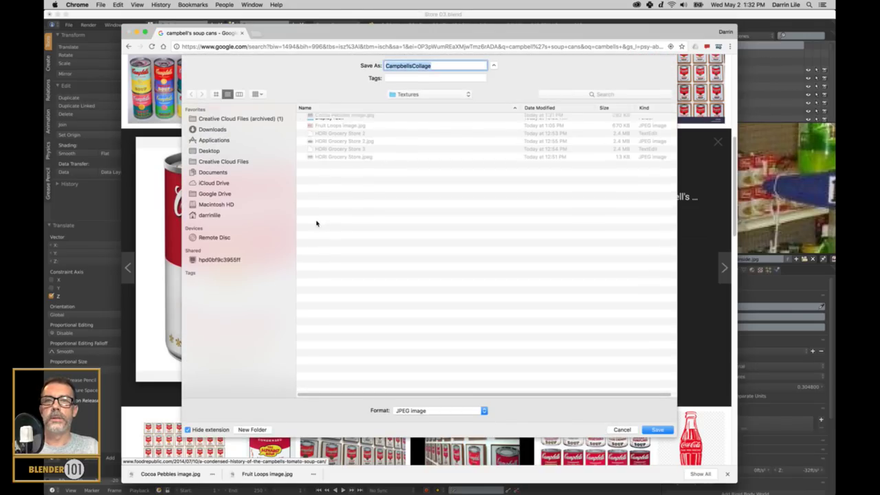
{"action": "left_click", "coordinate": [435, 95]}
{"action": "left_click", "coordinate": [411, 103]}
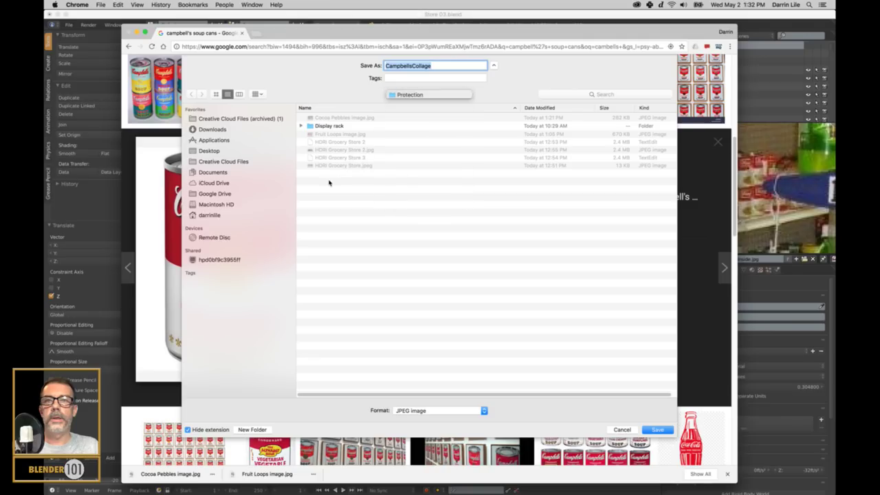
{"action": "double_click", "coordinate": [329, 127]}
{"action": "double_click", "coordinate": [329, 126]}
{"action": "double_click", "coordinate": [437, 66]}
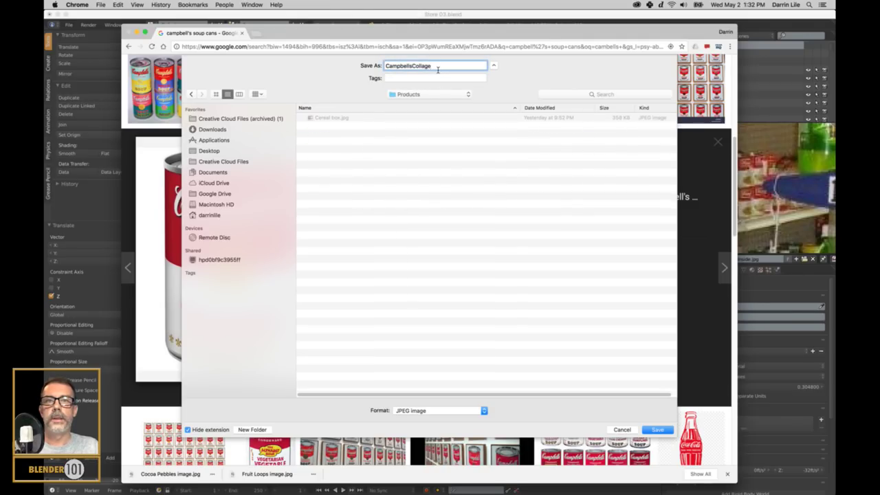
{"action": "type", "text": "Ca"}
{"action": "key", "text": "Return"}
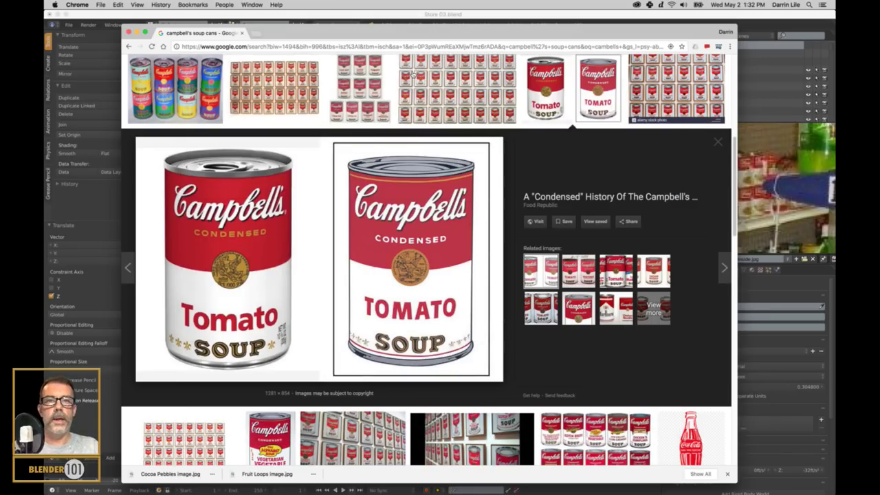
Switch to Blender, load CampbellsCan.jpg from the Products folder into the image editor, and frame the red-and-white can photo as reference.
{"action": "key", "text": "super+Tab"}
{"action": "left_click", "coordinate": [708, 260]}
{"action": "left_click", "coordinate": [625, 236]}
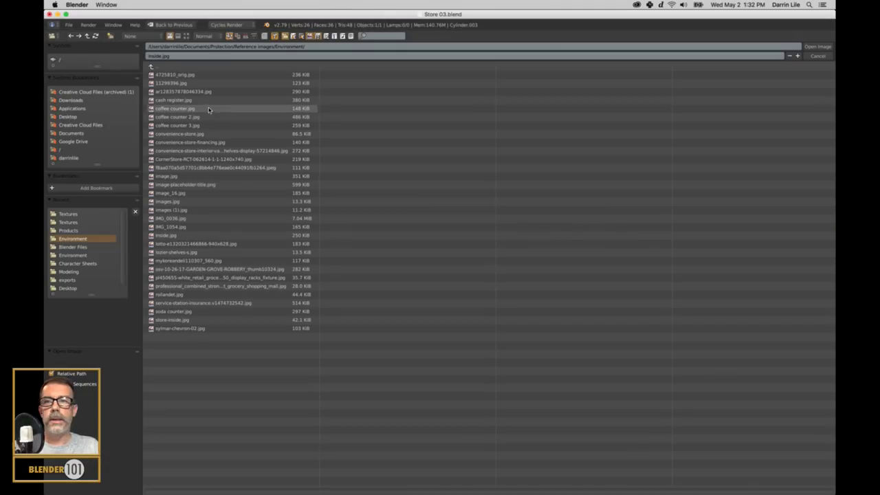
{"action": "left_click", "coordinate": [186, 35]}
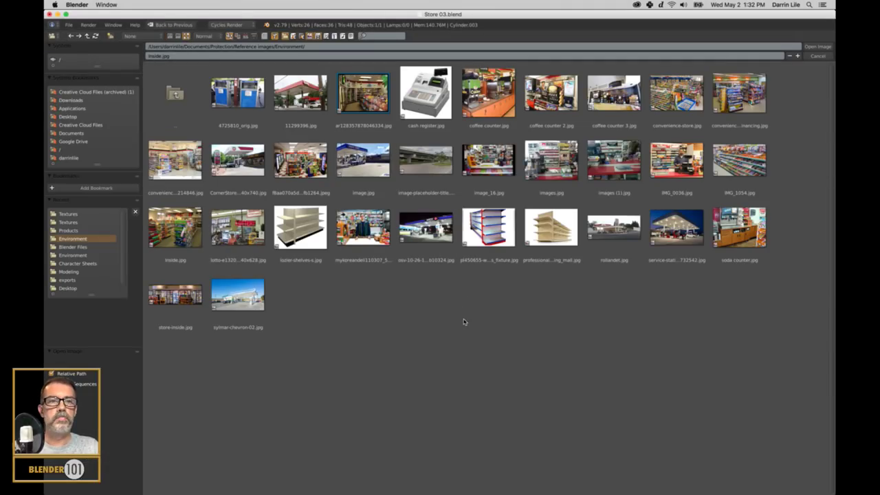
{"action": "left_click", "coordinate": [180, 92]}
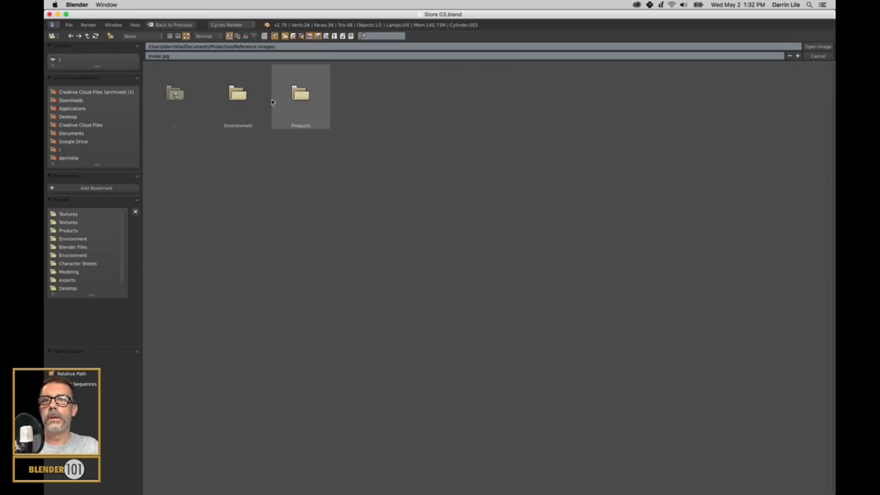
{"action": "left_click", "coordinate": [299, 95]}
{"action": "left_click", "coordinate": [247, 98]}
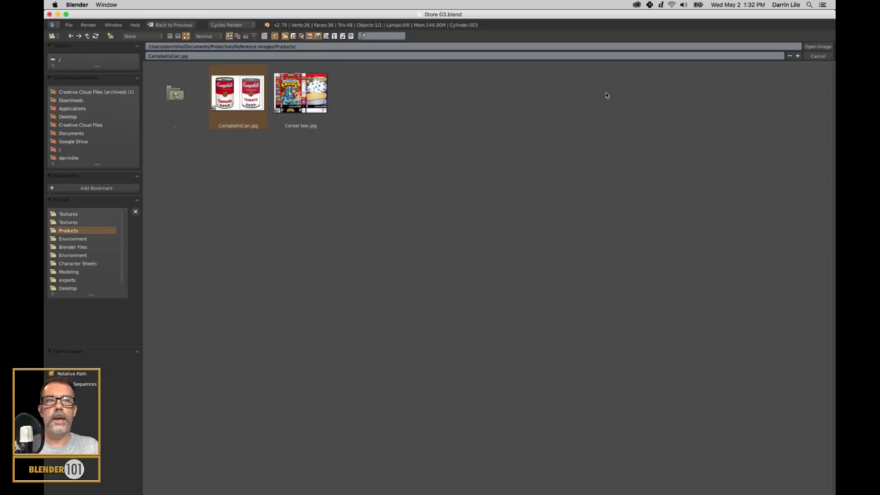
{"action": "left_click", "coordinate": [818, 47]}
{"action": "scroll", "coordinate": [715, 207], "scroll_direction": "down", "scroll_amount": 8}
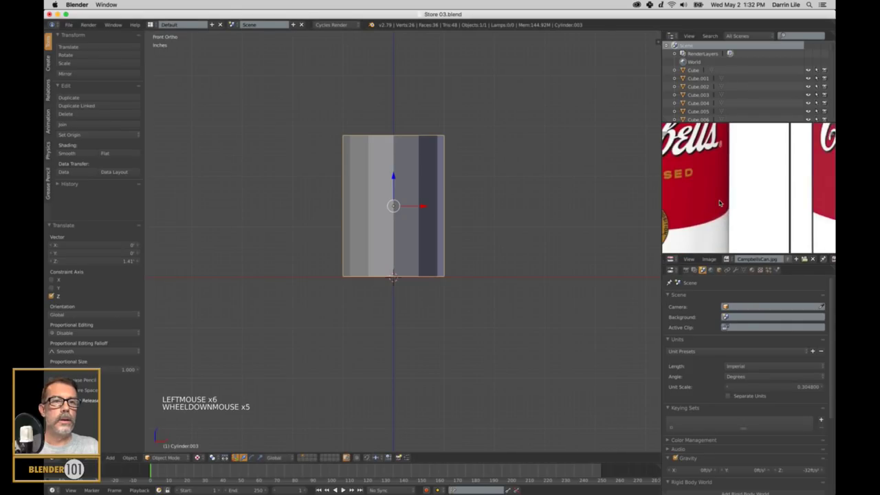
{"action": "middle_click_drag", "start_coordinate": [719, 203], "coordinate": [759, 193]}
{"action": "scroll", "coordinate": [751, 194], "scroll_direction": "down", "scroll_amount": 2}
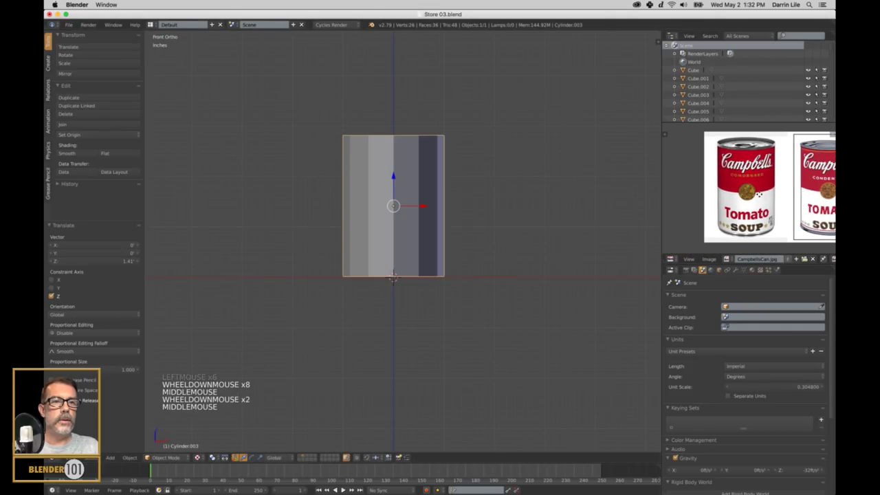
{"action": "scroll", "coordinate": [759, 193], "scroll_direction": "up", "scroll_amount": 1}
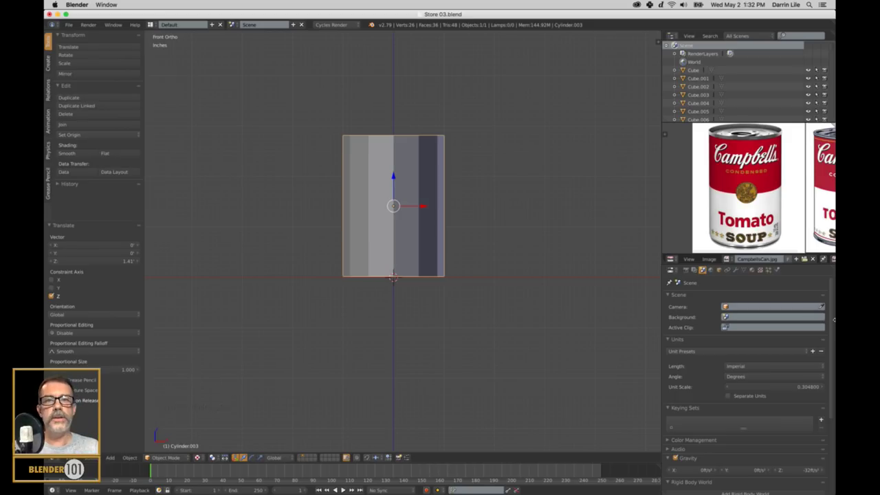
In perspective view, scale the cylinder very slightly along the Z axis to fine-tune the can's height.
{"action": "middle_click_drag", "start_coordinate": [425, 179], "coordinate": [427, 182]}
{"action": "key", "text": "KP_5"}
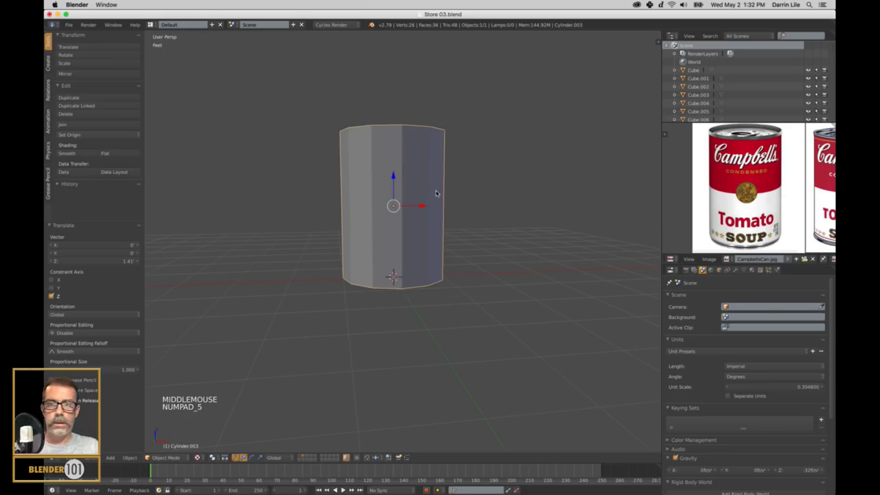
{"action": "mouse_move", "coordinate": [455, 209]}
{"action": "middle_mouse_down"}
{"action": "mouse_move", "coordinate": [467, 211]}
{"action": "mouse_move", "coordinate": [450, 210]}
{"action": "mouse_move", "coordinate": [460, 216]}
{"action": "middle_mouse_up"}
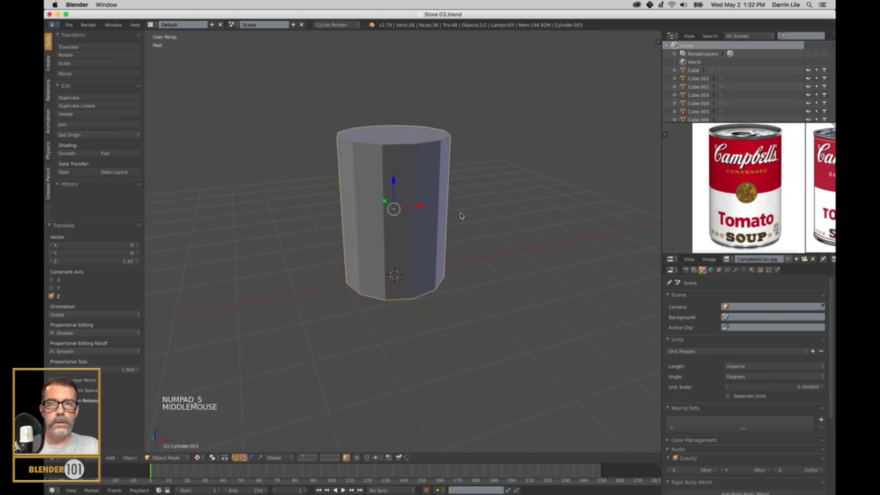
{"action": "key", "text": "s"}
{"action": "key", "text": "z"}
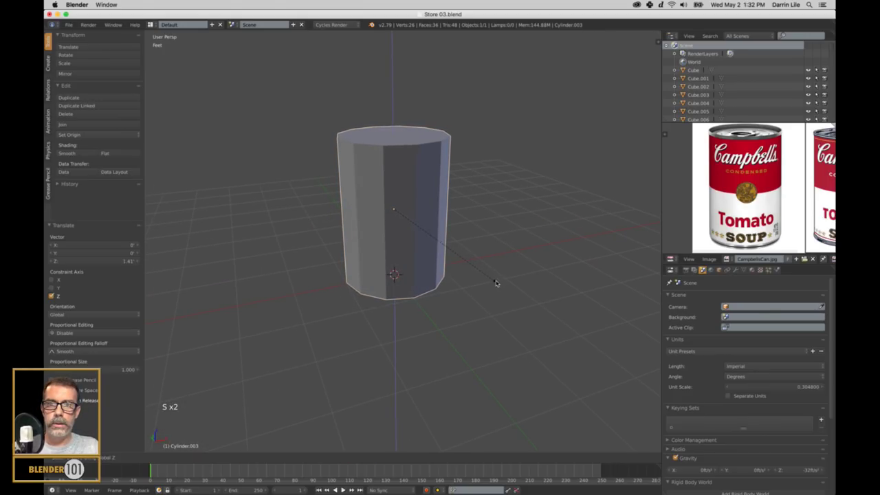
{"action": "left_click", "coordinate": [488, 280]}
Enter edit mode on the cylinder and switch to face selection.
{"action": "scroll", "coordinate": [490, 277], "scroll_direction": "up", "scroll_amount": 2}
{"action": "middle_click_drag", "start_coordinate": [491, 277], "coordinate": [417, 204]}
{"action": "key", "text": "Tab"}
{"action": "middle_click_drag", "start_coordinate": [420, 93], "coordinate": [430, 139]}
{"action": "key", "text": "ctrl+Tab"}
{"action": "scroll", "coordinate": [430, 140], "scroll_direction": "up", "scroll_amount": 1}
{"action": "key", "text": "ctrl+Tab"}
{"action": "scroll", "coordinate": [425, 146], "scroll_direction": "down", "scroll_amount": 3}
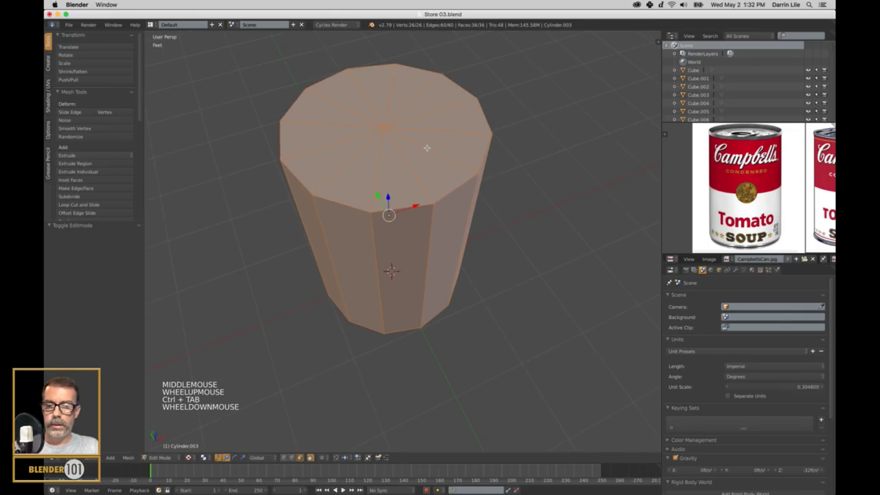
Clear the selection, set the viewport shading to solid, and circle-select all the triangular faces of the cylinder's top cap.
{"action": "key", "text": "a"}
{"action": "key", "text": "c"}
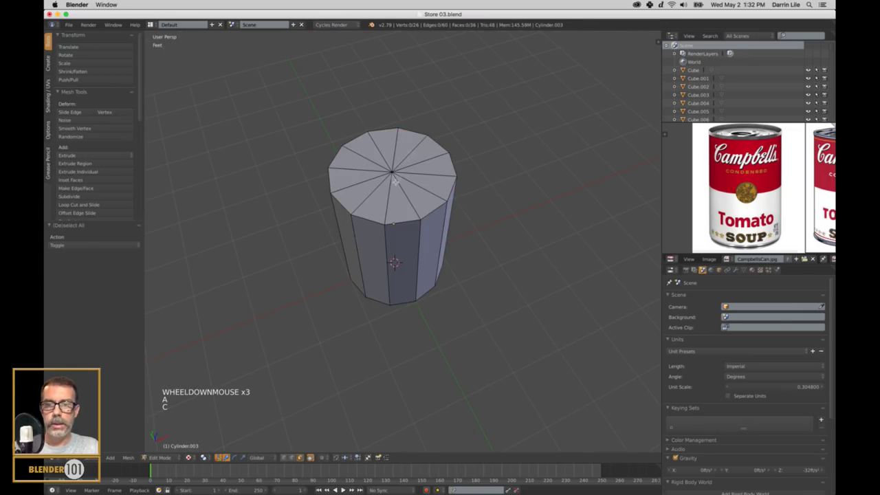
{"action": "right_click", "coordinate": [390, 197]}
{"action": "left_click_drag", "start_coordinate": [190, 457], "coordinate": [203, 431]}
{"action": "key", "text": "c"}
{"action": "left_click_drag", "start_coordinate": [388, 165], "coordinate": [410, 183]}
{"action": "right_click", "coordinate": [411, 181]}
Extrude the top cap in place and scale it to about 0.931, and extrude it down about 898 thou to recess the lid.
{"action": "key", "text": "e"}
{"action": "key", "text": "e"}
{"action": "key", "text": "s"}
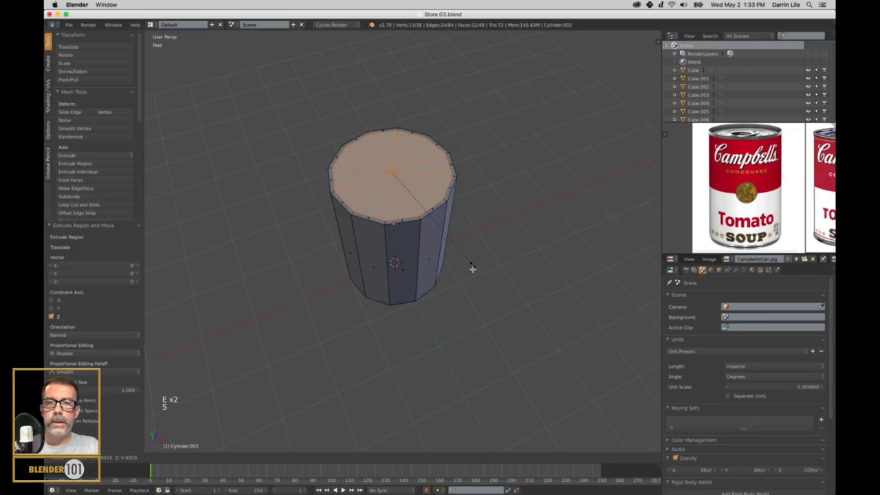
{"action": "left_click", "coordinate": [472, 268]}
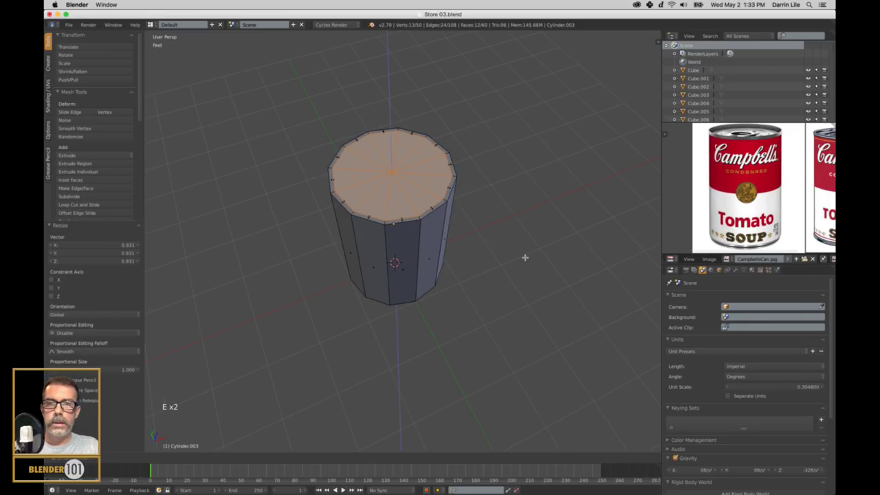
{"action": "left_click", "coordinate": [446, 257]}
In front orthographic view, add two evenly spaced horizontal edge loops around the can's side without sliding them.
{"action": "middle_click_drag", "start_coordinate": [446, 257], "coordinate": [444, 243]}
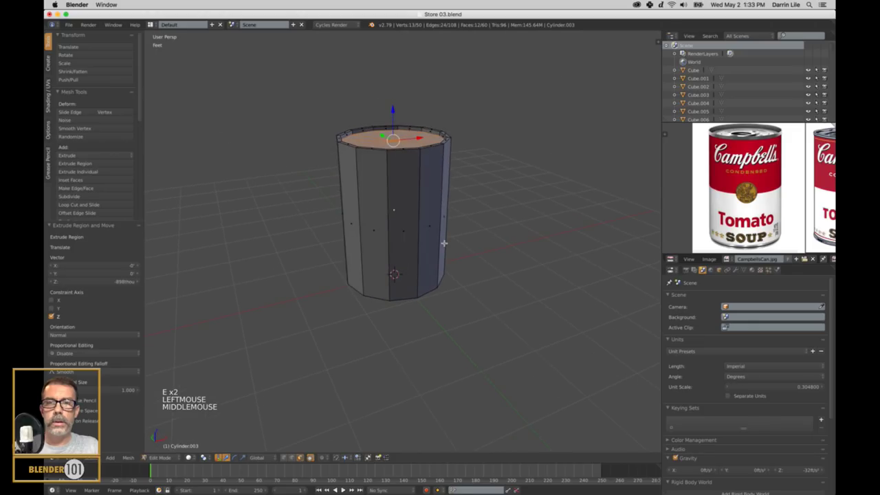
{"action": "scroll", "coordinate": [444, 242], "scroll_direction": "up", "scroll_amount": 3}
{"action": "middle_click_drag", "start_coordinate": [442, 162], "coordinate": [447, 191], "text": "shift"}
{"action": "scroll", "coordinate": [448, 190], "scroll_direction": "down", "scroll_amount": 1}
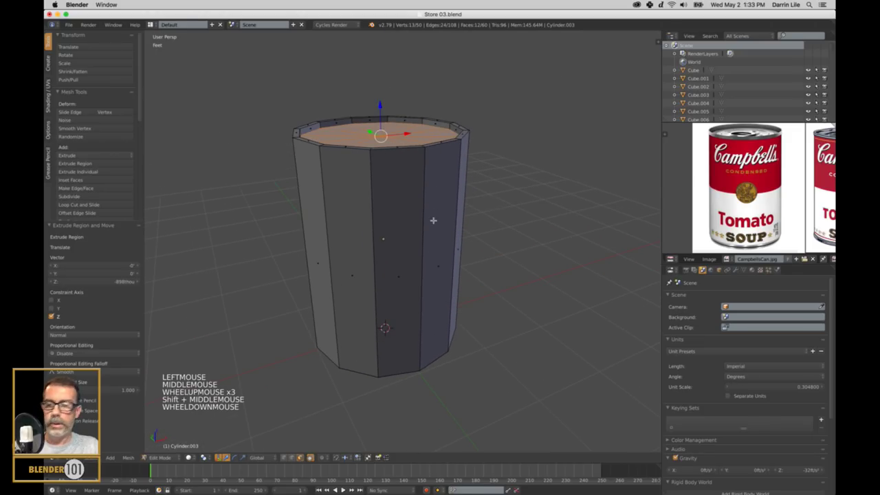
{"action": "key", "text": "KP_1"}
{"action": "key", "text": "KP_5"}
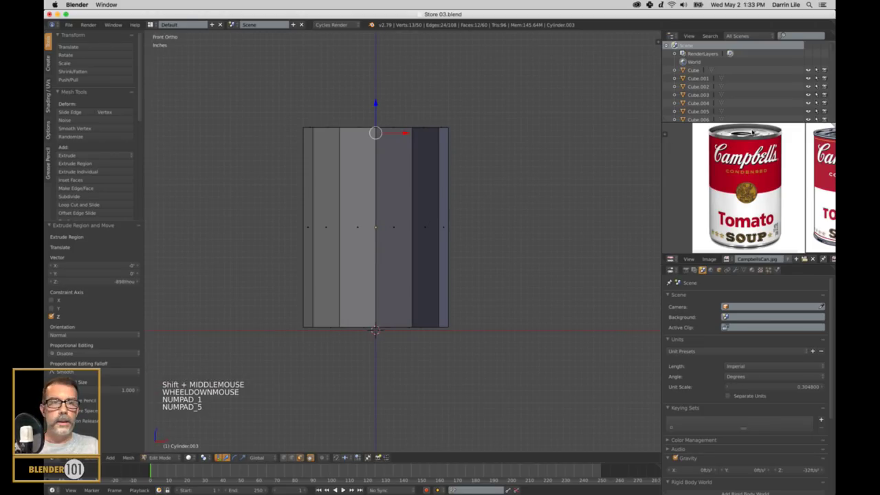
{"action": "key", "text": "ctrl+r"}
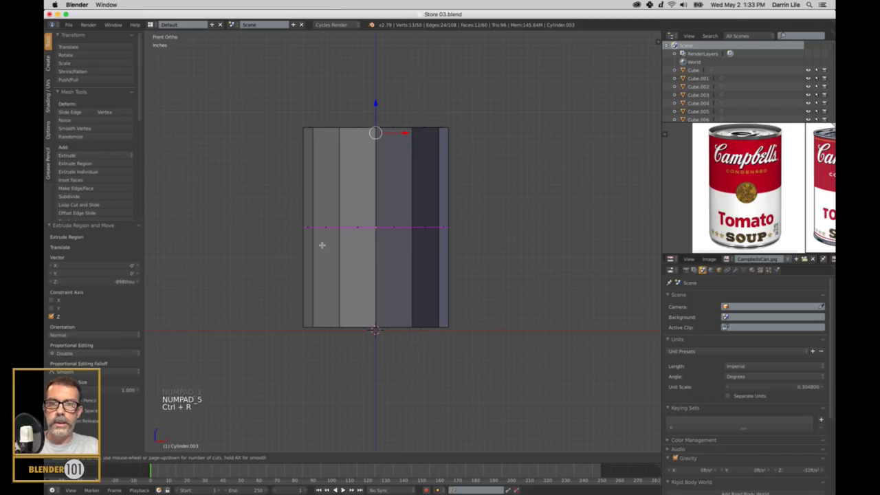
{"action": "scroll", "coordinate": [322, 245], "scroll_direction": "down", "scroll_amount": 1}
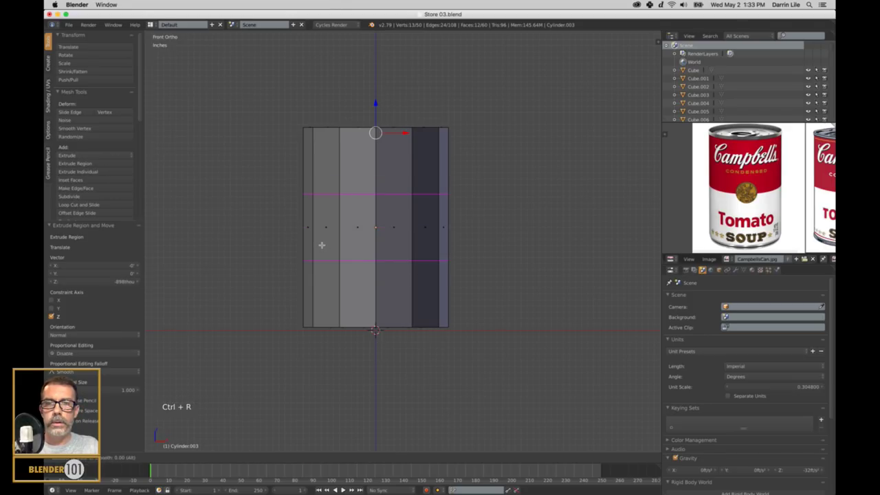
{"action": "left_click", "coordinate": [321, 245]}
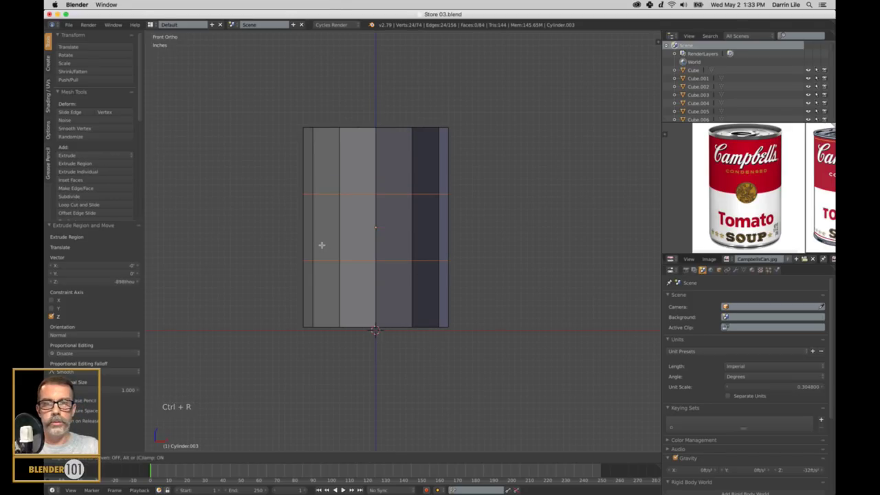
{"action": "left_click", "coordinate": [446, 267]}
{"action": "key", "text": "s"}
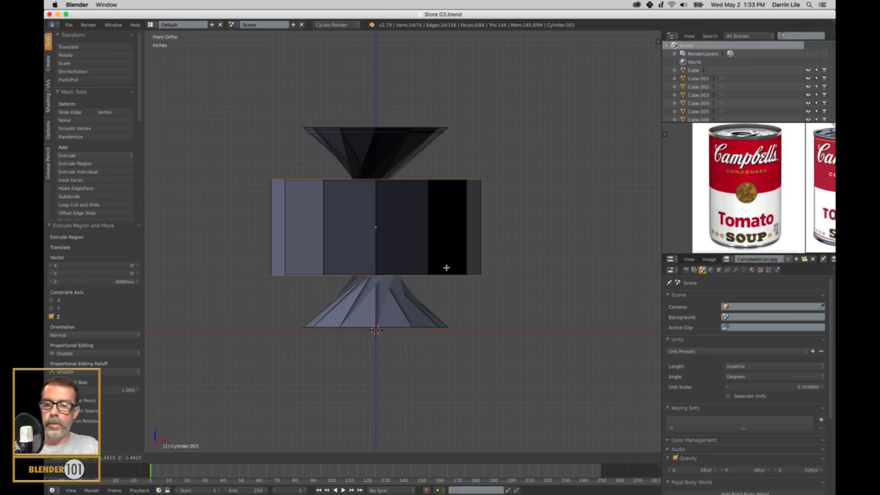
{"action": "key", "text": "ctrl+z"}
{"action": "left_click", "coordinate": [446, 266]}
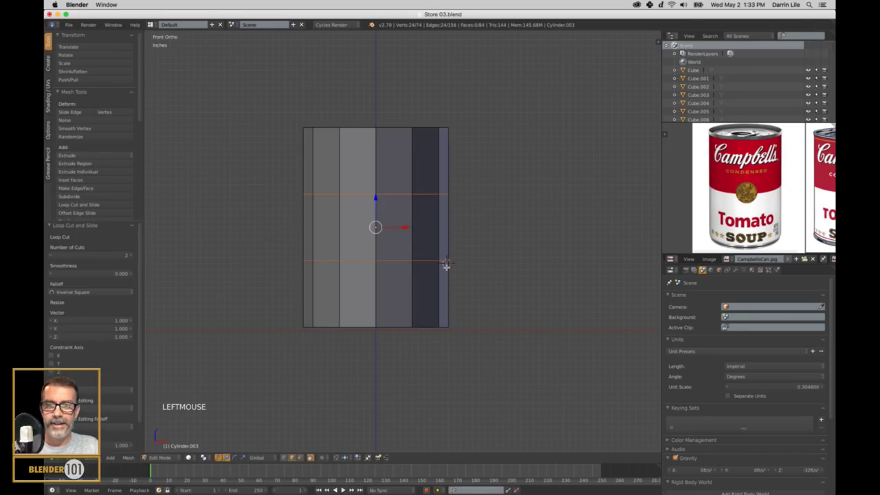
Scale the two edge loops apart along Z by about 2.818 so they sit close to the can's top and bottom edges.
{"action": "key", "text": "s"}
{"action": "key", "text": "s"}
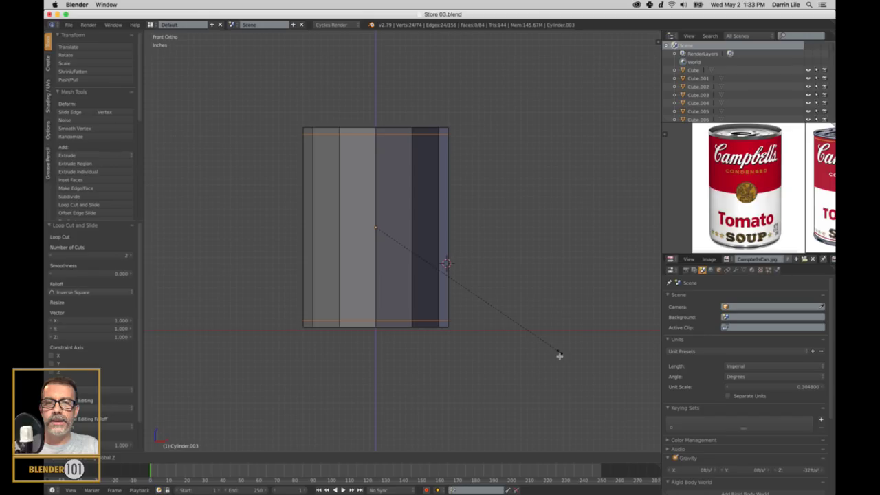
{"action": "left_click", "coordinate": [560, 358]}
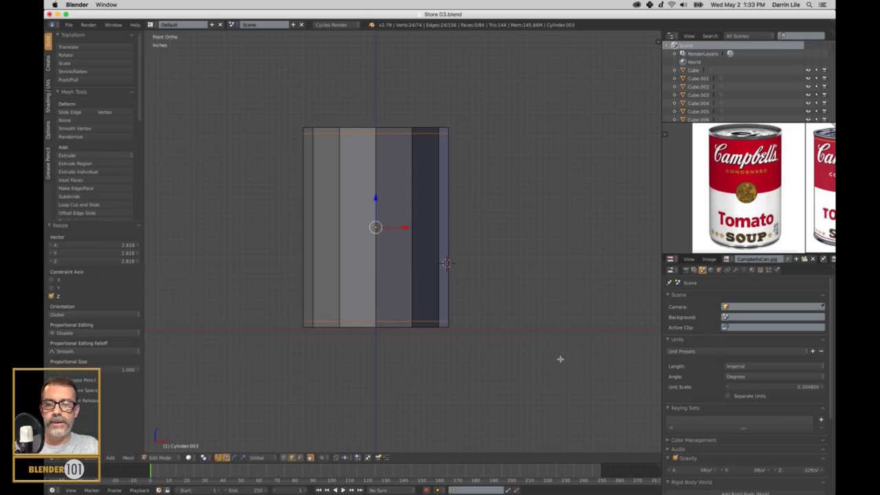
Switch to face selection and select the narrow face rings around the can's top and bottom.
{"action": "key", "text": "ctrl+Tab"}
{"action": "left_click", "coordinate": [544, 342]}
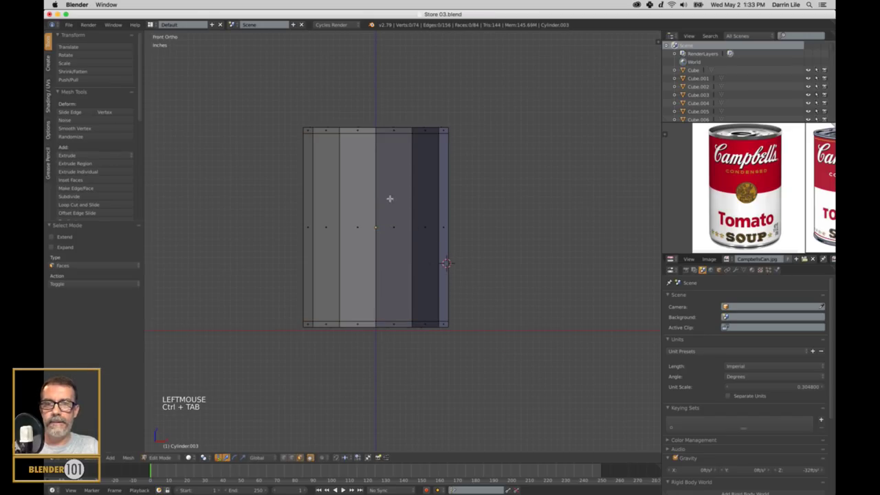
{"action": "right_click", "coordinate": [376, 133], "text": "alt"}
{"action": "right_click", "coordinate": [374, 325], "text": "alt+shift"}
{"action": "middle_click_drag", "start_coordinate": [497, 187], "coordinate": [507, 198]}
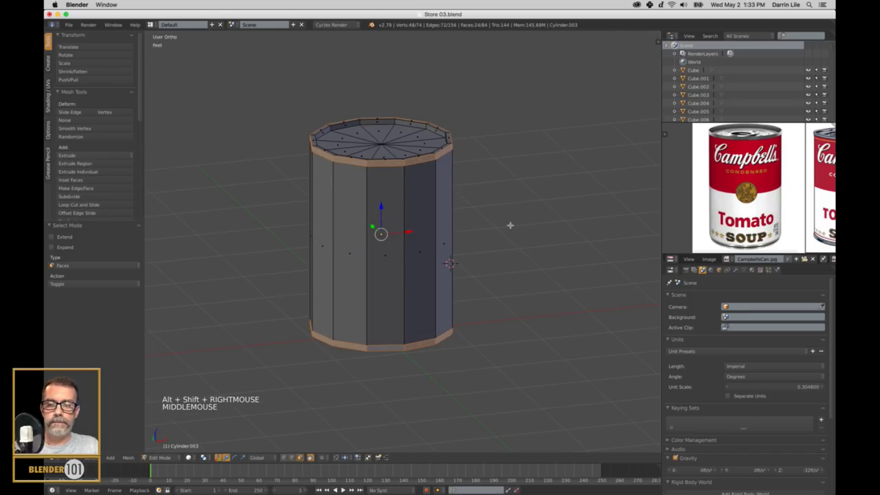
Extrude both narrow face rings in place, scale them slightly outward in X and Y only to form rims, and clear the selection.
{"action": "key", "text": "e"}
{"action": "key", "text": "e"}
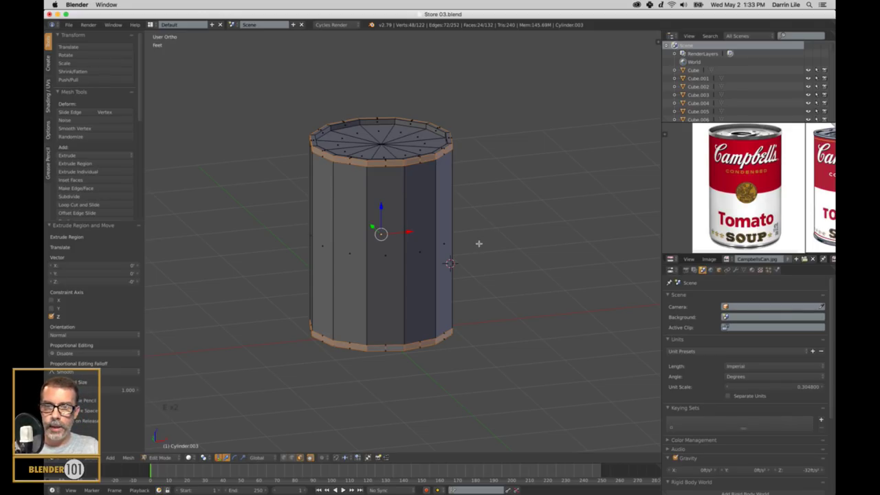
{"action": "key", "text": "s"}
{"action": "key", "text": "shift+z"}
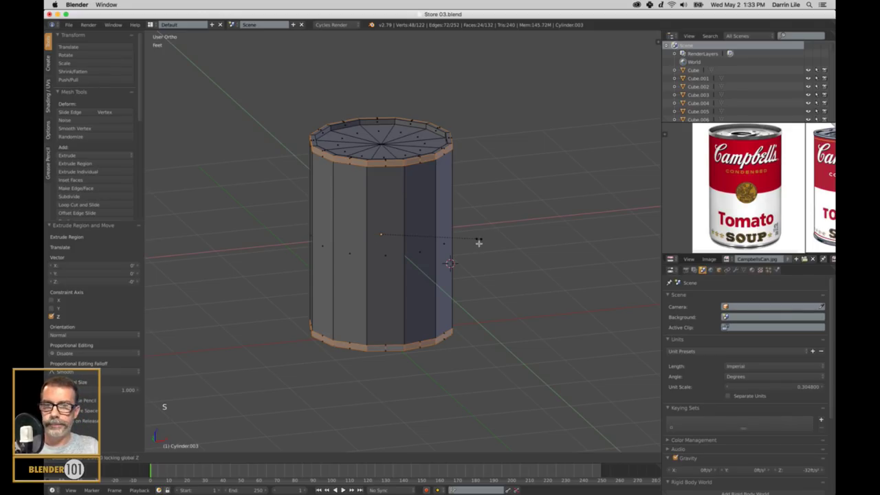
{"action": "left_click", "coordinate": [527, 278], "text": "shift"}
{"action": "key", "text": "a"}
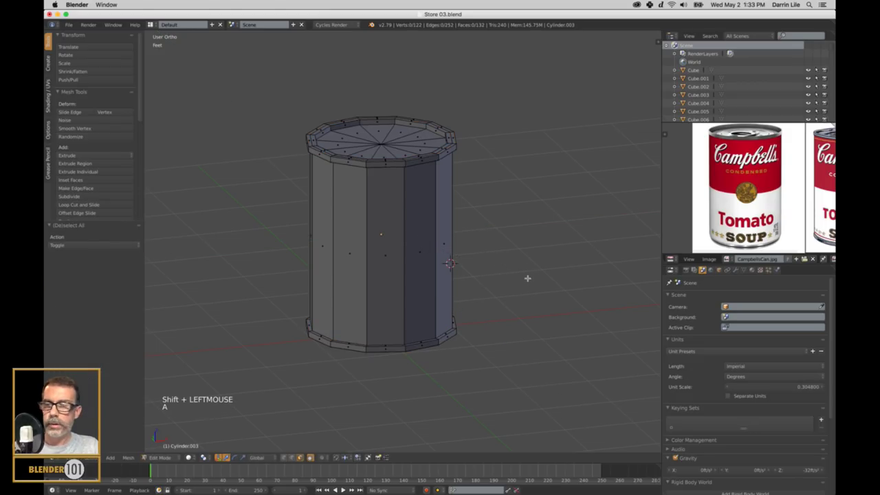
Return to object mode, add a Subdivision Surface modifier with view subdivisions set to 2, and apply smooth shading to the can.
{"action": "key", "text": "KP_5"}
{"action": "scroll", "coordinate": [509, 279], "scroll_direction": "down", "scroll_amount": 3}
{"action": "key", "text": "Tab"}
{"action": "mouse_move", "coordinate": [515, 273]}
{"action": "middle_mouse_down"}
{"action": "mouse_move", "coordinate": [497, 269]}
{"action": "mouse_move", "coordinate": [512, 275]}
{"action": "middle_mouse_up"}
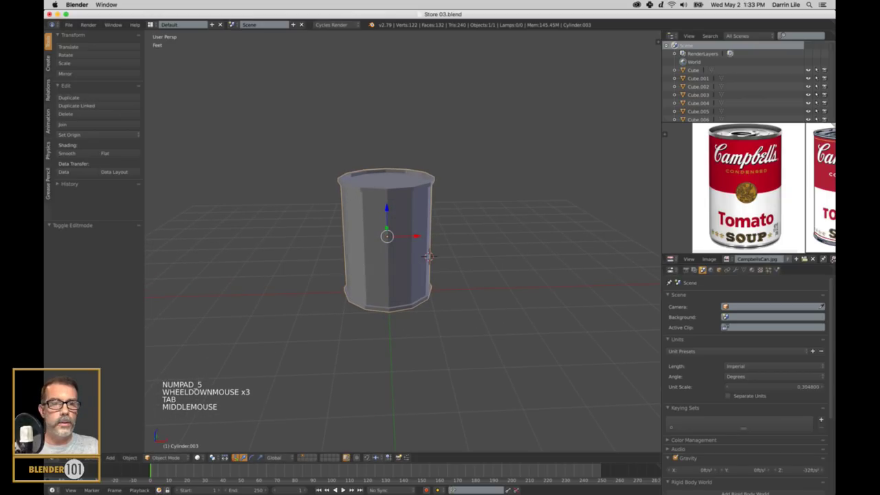
{"action": "left_click", "coordinate": [735, 270]}
{"action": "left_click", "coordinate": [705, 299]}
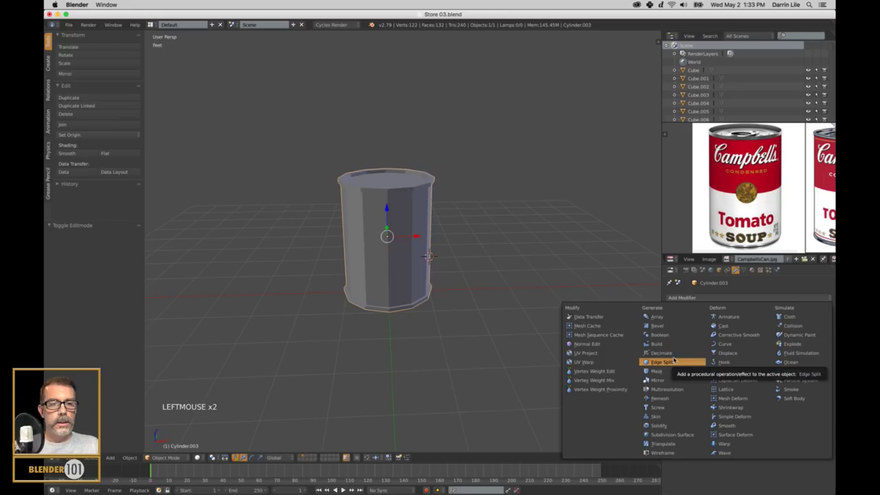
{"action": "left_click", "coordinate": [678, 435]}
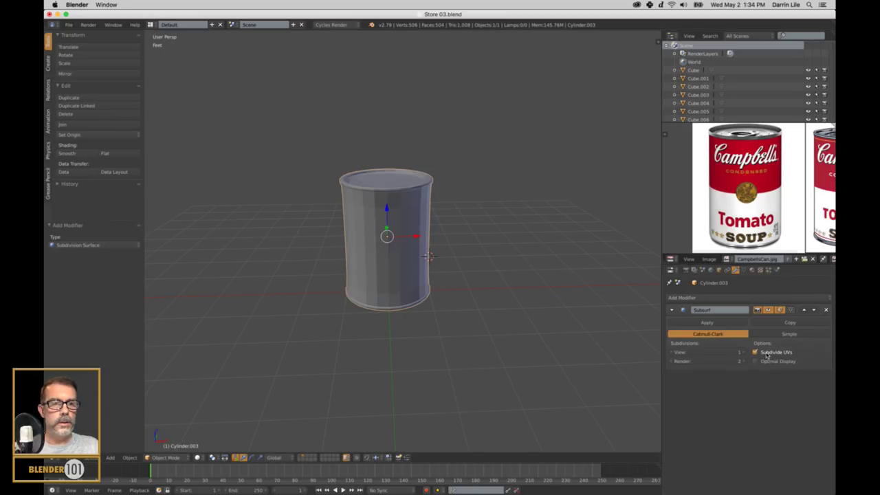
{"action": "left_click", "coordinate": [746, 351]}
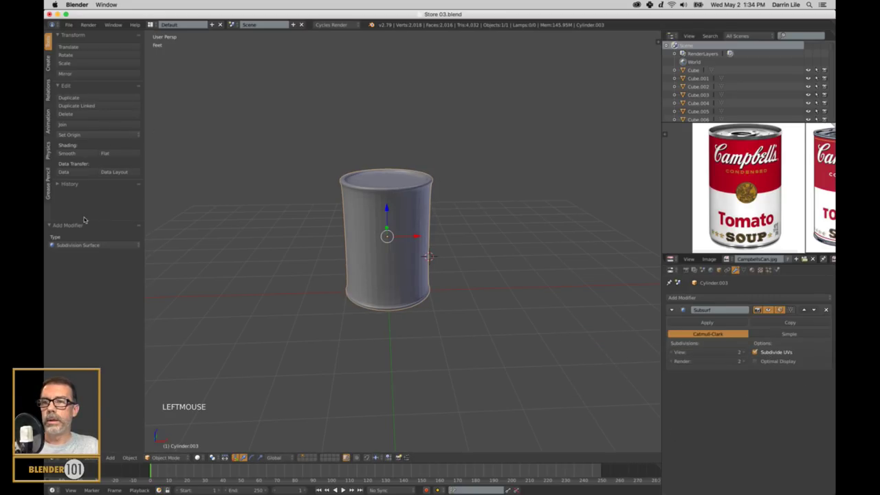
{"action": "left_click", "coordinate": [68, 152]}
Enter edit mode on the can and make its editing cage follow the Subdivision Surface modifier's result.
{"action": "scroll", "coordinate": [419, 274], "scroll_direction": "up", "scroll_amount": 2}
{"action": "mouse_move", "coordinate": [448, 243]}
{"action": "middle_mouse_down", "text": "shift"}
{"action": "mouse_move", "coordinate": [411, 210]}
{"action": "mouse_move", "coordinate": [427, 185]}
{"action": "middle_mouse_up", "text": "shift"}
{"action": "key", "text": "Tab"}
{"action": "scroll", "coordinate": [412, 206], "scroll_direction": "up", "scroll_amount": 2}
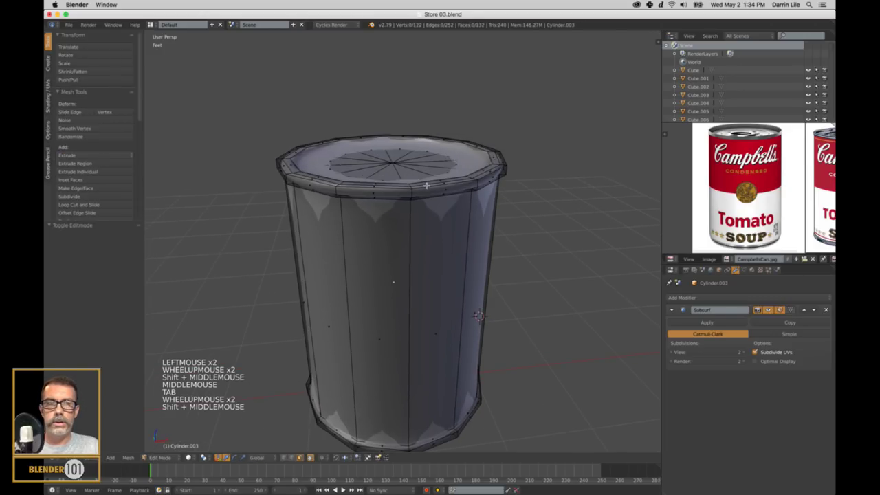
{"action": "left_click", "coordinate": [790, 309]}
{"action": "middle_click_drag", "start_coordinate": [374, 132], "coordinate": [380, 148], "text": "shift"}
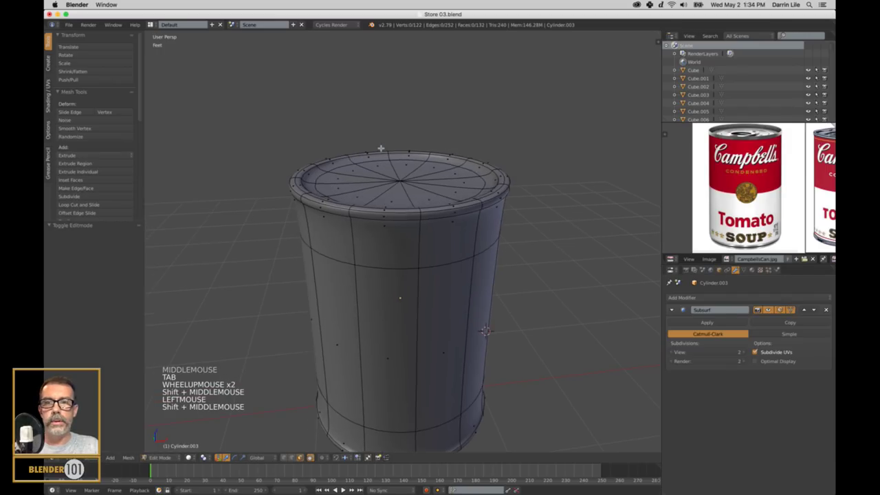
Add an edge loop around the inner wall of the can's top rim to sharpen its rounded edge.
{"action": "scroll", "coordinate": [380, 148], "scroll_direction": "up", "scroll_amount": 1}
{"action": "middle_click", "coordinate": [371, 170]}
{"action": "key", "text": "ctrl+r"}
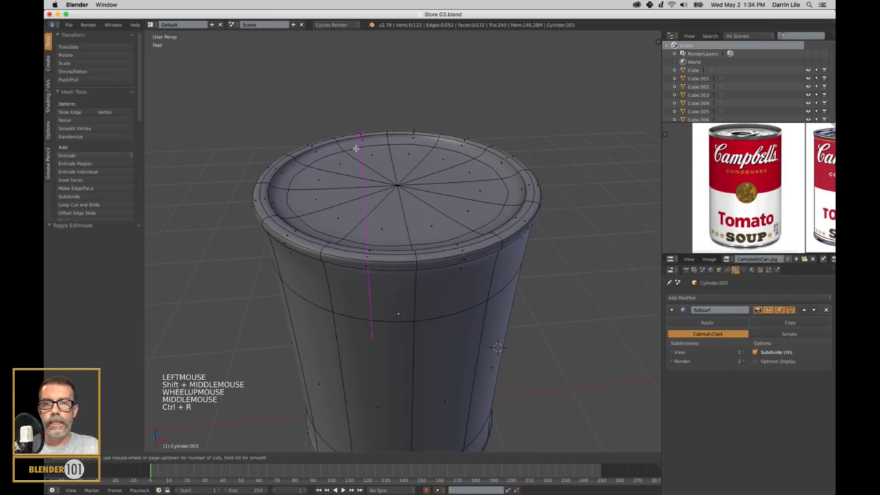
{"action": "left_click", "coordinate": [337, 151]}
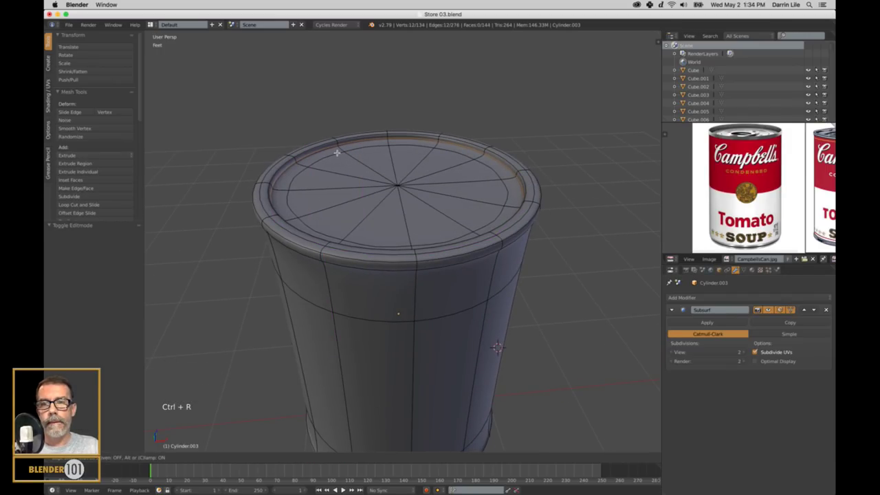
{"action": "left_click", "coordinate": [337, 152]}
{"action": "middle_click_drag", "start_coordinate": [358, 192], "coordinate": [358, 191]}
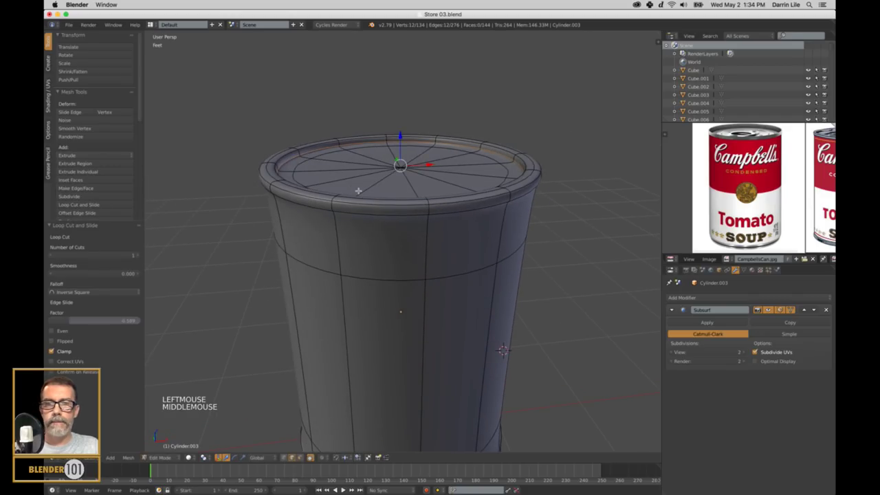
Add one edge loop just beneath the top rim and another just above the bottom rim, and clear the selection.
{"action": "key", "text": "ctrl+r"}
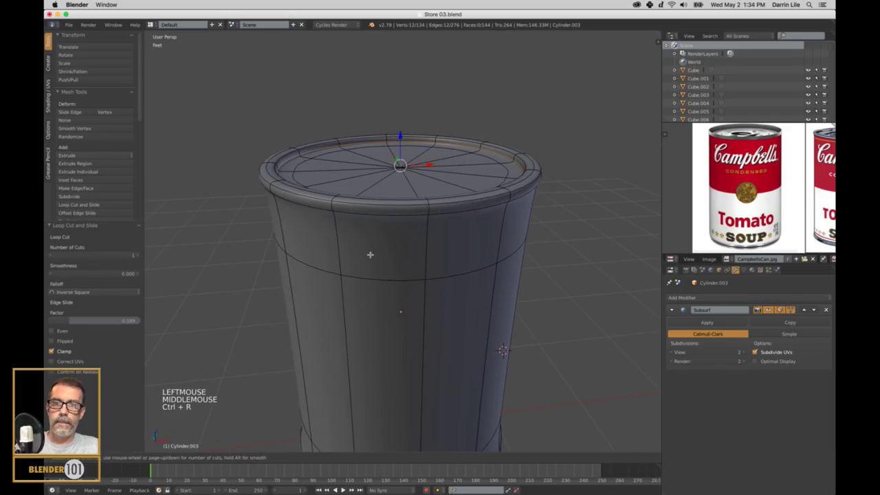
{"action": "left_click", "coordinate": [334, 240]}
{"action": "left_click", "coordinate": [354, 253]}
{"action": "scroll", "coordinate": [363, 259], "scroll_direction": "down", "scroll_amount": 1}
{"action": "middle_click_drag", "start_coordinate": [363, 259], "coordinate": [385, 346], "text": "shift"}
{"action": "key", "text": "ctrl+r"}
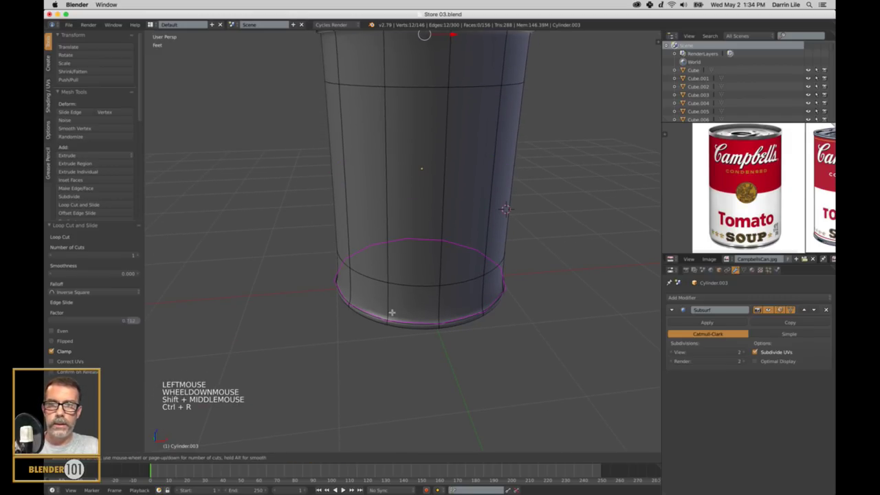
{"action": "left_click", "coordinate": [392, 312]}
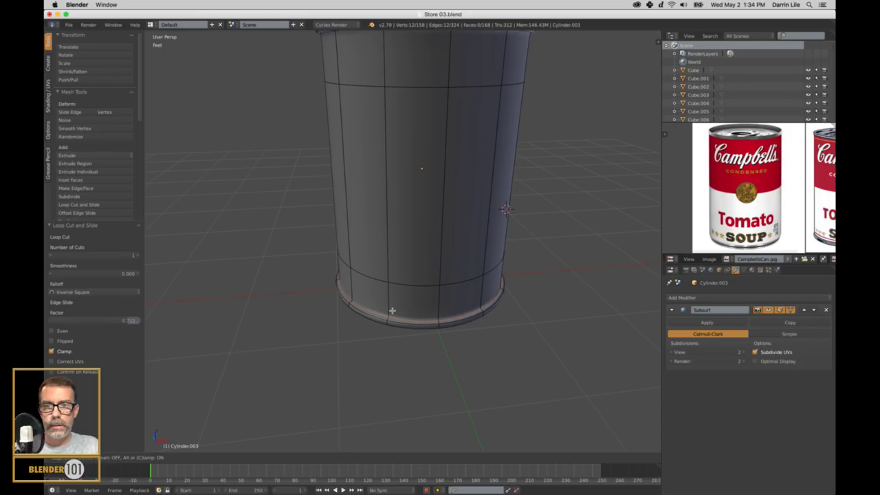
{"action": "left_click", "coordinate": [392, 310]}
{"action": "key", "text": "a"}
Examine the can's smoothed rims and overall silhouette in both object mode and edit mode.
{"action": "key", "text": "Tab"}
{"action": "scroll", "coordinate": [440, 200], "scroll_direction": "down", "scroll_amount": 3}
{"action": "middle_click_drag", "start_coordinate": [454, 186], "coordinate": [451, 224], "text": "shift"}
{"action": "scroll", "coordinate": [454, 202], "scroll_direction": "up", "scroll_amount": 3}
{"action": "middle_click_drag", "start_coordinate": [457, 182], "coordinate": [425, 173], "text": "shift"}
{"action": "key", "text": "Tab"}
{"action": "key", "text": "Tab"}
{"action": "scroll", "coordinate": [467, 209], "scroll_direction": "down", "scroll_amount": 3}
{"action": "middle_click_drag", "start_coordinate": [467, 209], "coordinate": [458, 240]}
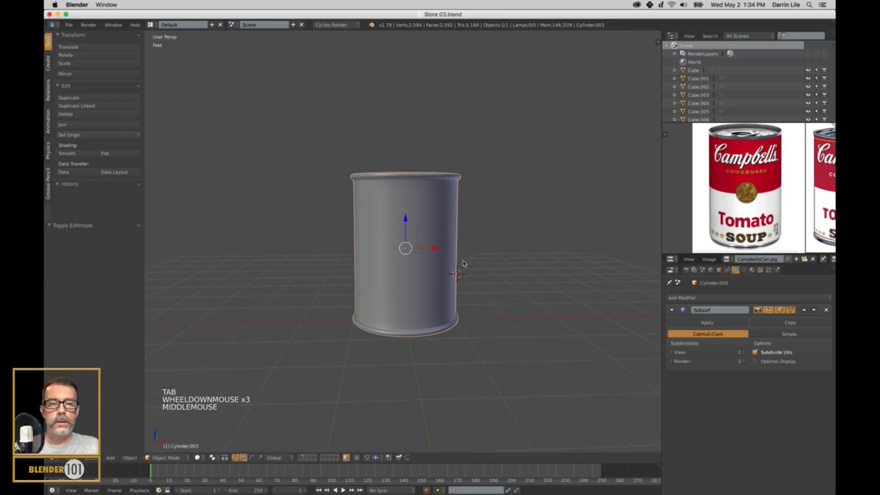
{"action": "key", "text": "Tab"}
{"action": "middle_click_drag", "start_coordinate": [466, 275], "coordinate": [467, 280]}
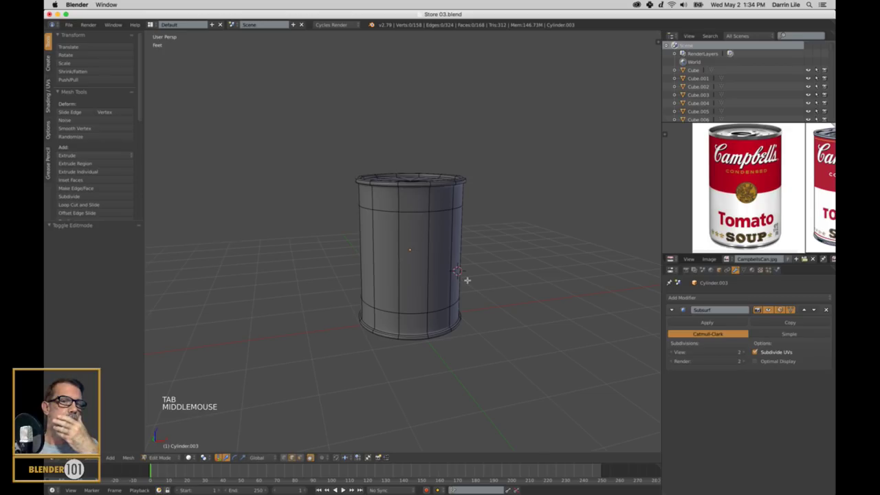
{"action": "middle_click_drag", "start_coordinate": [488, 235], "coordinate": [488, 245]}
{"action": "key", "text": "s"}
{"action": "key", "text": "s"}
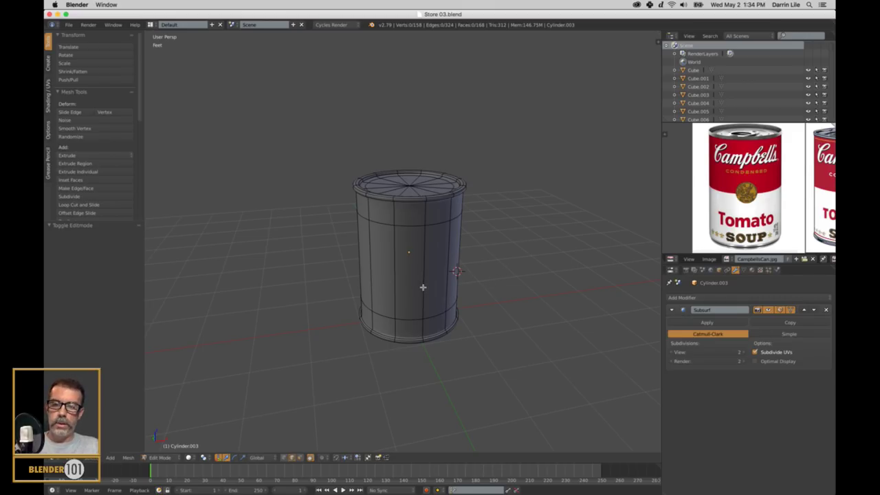
Add an edge loop around the middle of the can body and turn off the Subdivision Surface modifier's viewport display.
{"action": "key", "text": "ctrl+r"}
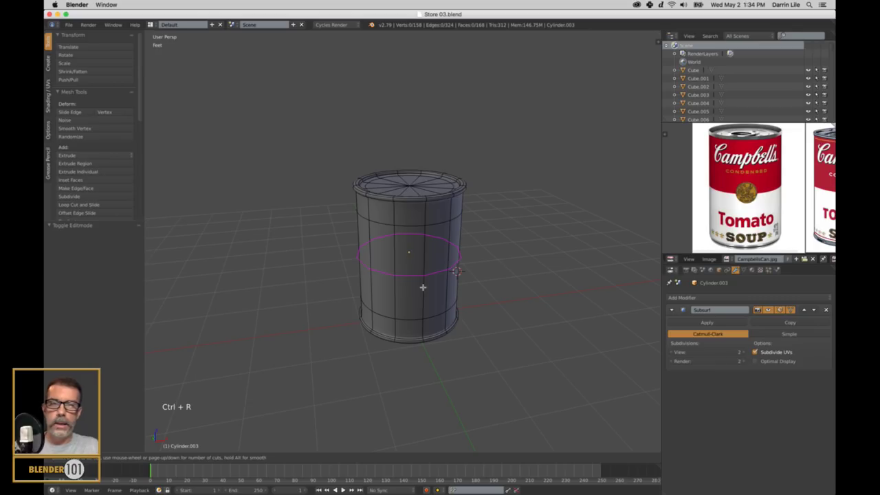
{"action": "left_click", "coordinate": [423, 287]}
{"action": "key", "text": "a"}
{"action": "key", "text": "Tab"}
{"action": "middle_click_drag", "start_coordinate": [480, 302], "coordinate": [477, 295]}
{"action": "key", "text": "Tab"}
{"action": "middle_click_drag", "start_coordinate": [484, 213], "coordinate": [471, 282]}
{"action": "left_click", "coordinate": [768, 310]}
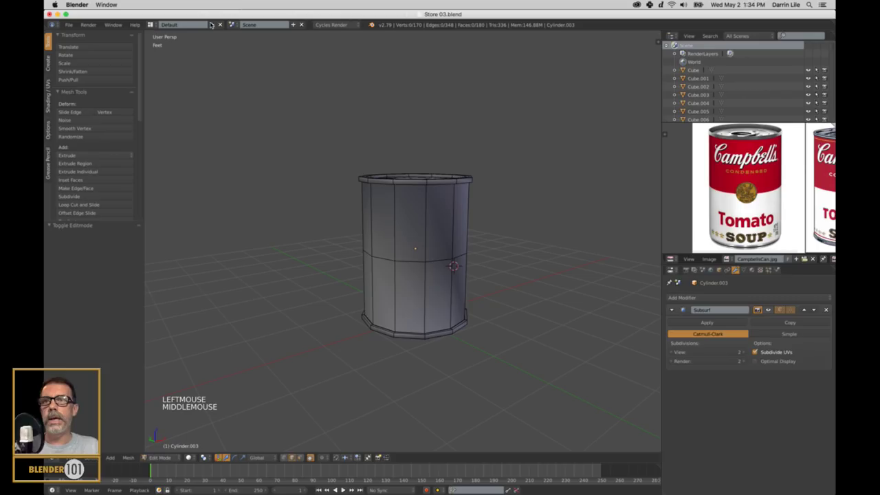
Switch to the UV Editing screen layout, return to object mode and frame the can in the 3D view.
{"action": "left_click", "coordinate": [150, 25]}
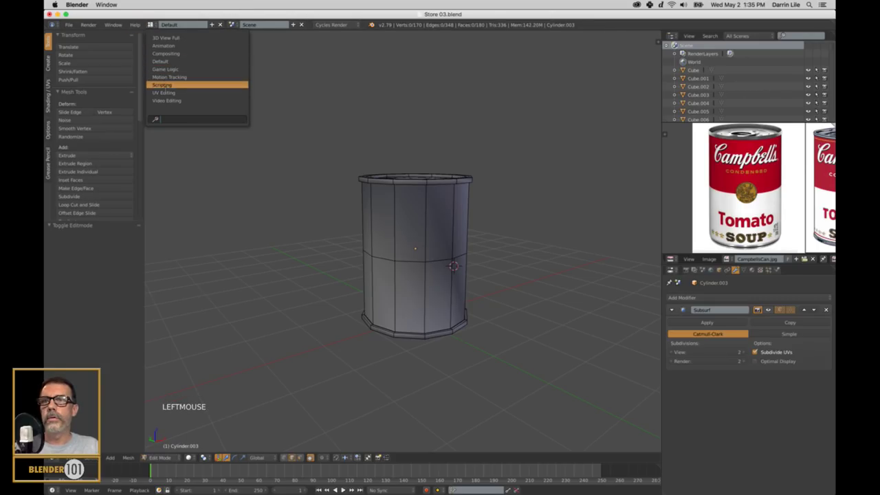
{"action": "left_click", "coordinate": [165, 92]}
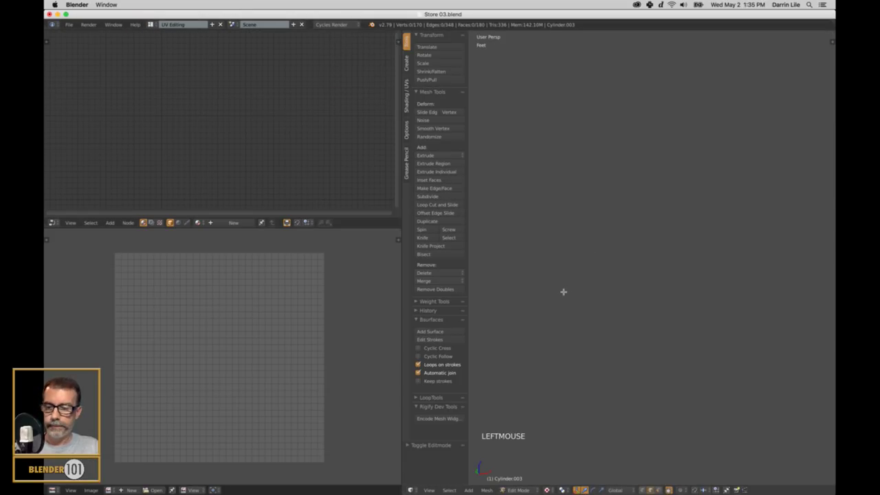
{"action": "key", "text": "KP_Decimal"}
{"action": "scroll", "coordinate": [600, 283], "scroll_direction": "down", "scroll_amount": 5}
{"action": "scroll", "coordinate": [600, 282], "scroll_direction": "up", "scroll_amount": 2}
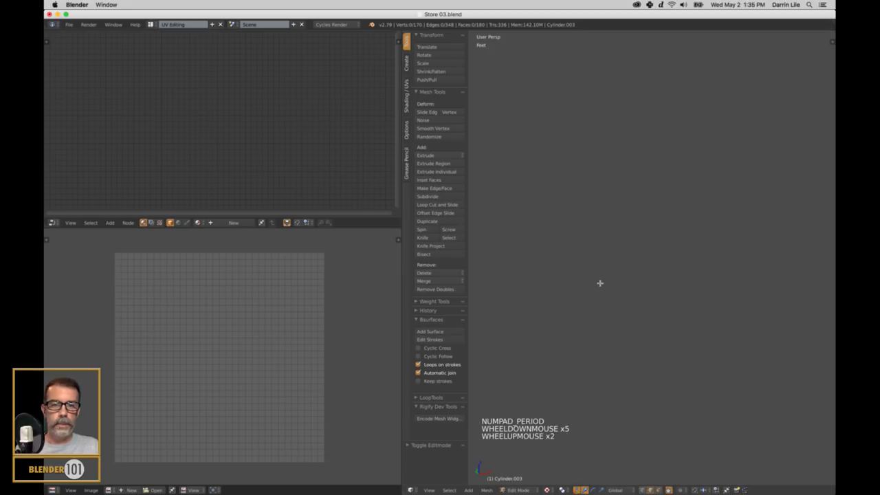
{"action": "left_click", "coordinate": [517, 490]}
{"action": "left_click", "coordinate": [523, 479]}
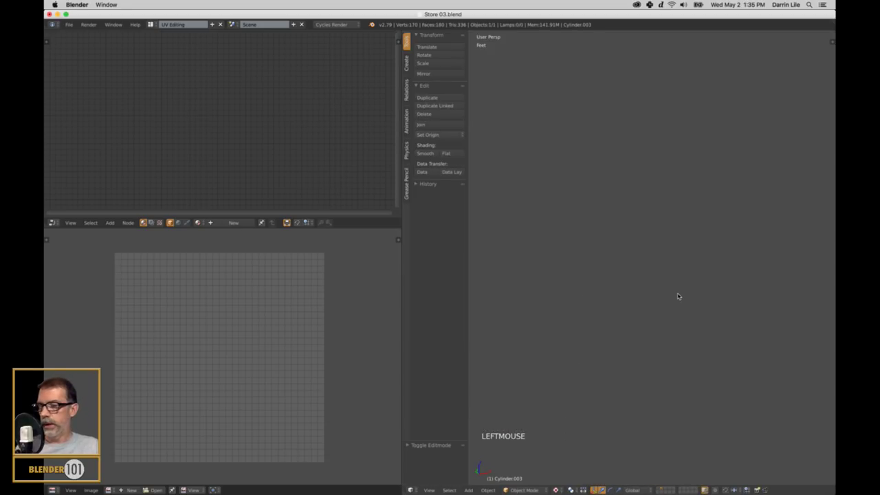
{"action": "key", "text": "KP_Decimal"}
{"action": "scroll", "coordinate": [674, 295], "scroll_direction": "down", "scroll_amount": 3}
{"action": "key", "text": "Tab"}
{"action": "mouse_move", "coordinate": [635, 297]}
{"action": "middle_mouse_down"}
{"action": "mouse_move", "coordinate": [635, 306]}
{"action": "mouse_move", "coordinate": [639, 301]}
{"action": "mouse_move", "coordinate": [617, 299]}
{"action": "mouse_move", "coordinate": [632, 308]}
{"action": "mouse_move", "coordinate": [674, 304]}
{"action": "middle_mouse_up"}
{"action": "key", "text": "Tab"}
{"action": "middle_click_drag", "start_coordinate": [617, 316], "coordinate": [753, 319]}
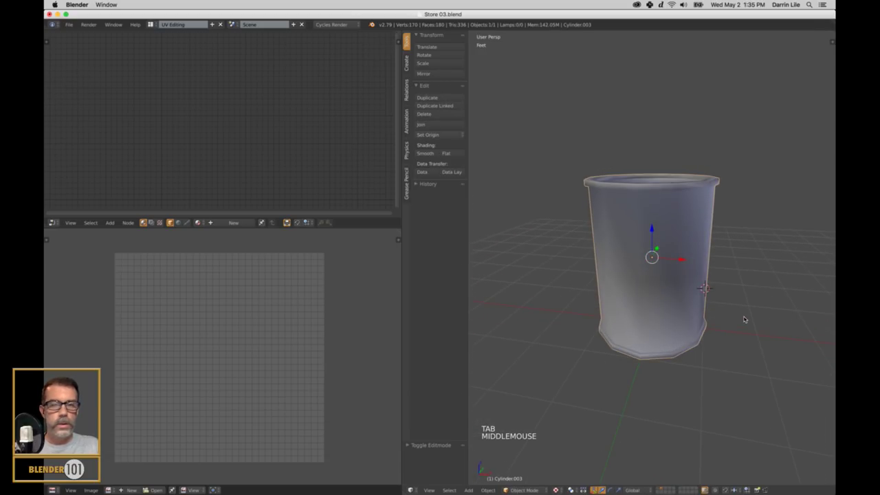
Mark two stacked vertical body edges and the edge loops beneath the top rim and above the bottom rim as seams.
{"action": "key", "text": "Tab"}
{"action": "middle_click_drag", "start_coordinate": [661, 242], "coordinate": [631, 233]}
{"action": "right_click", "coordinate": [673, 214]}
{"action": "right_click", "coordinate": [669, 301], "text": "shift"}
{"action": "scroll", "coordinate": [670, 293], "scroll_direction": "up", "scroll_amount": 1}
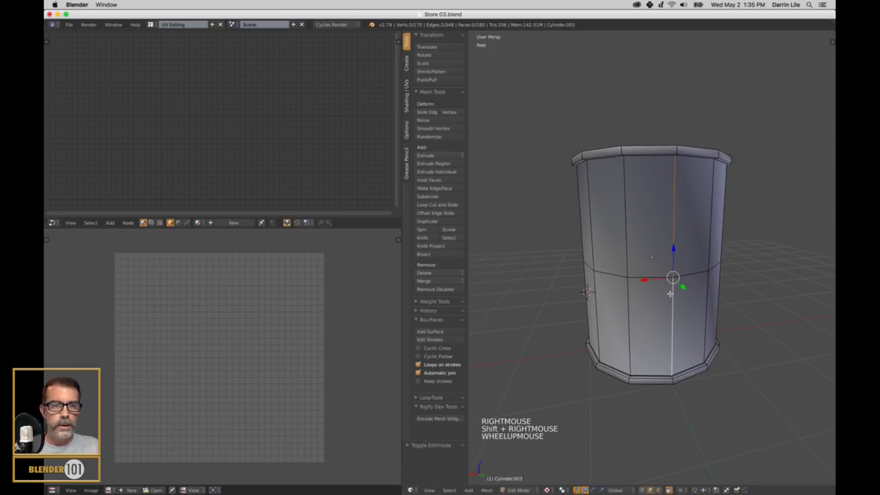
{"action": "middle_click_drag", "start_coordinate": [652, 257], "coordinate": [660, 207]}
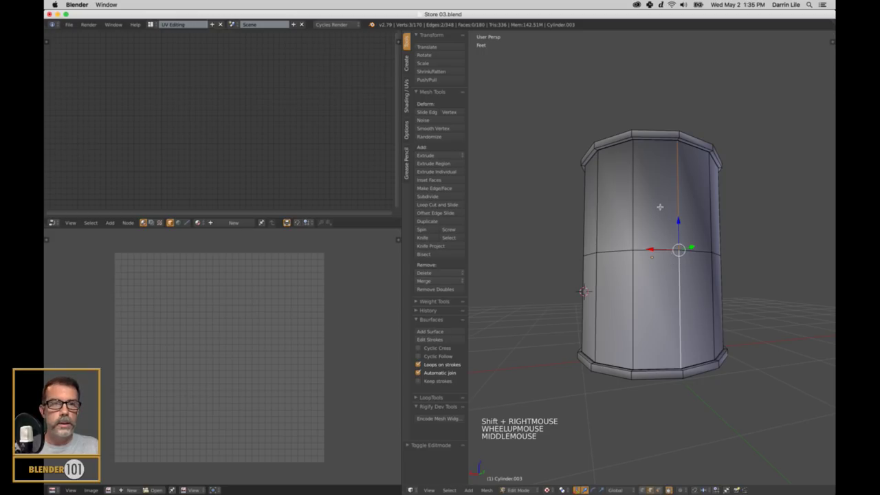
{"action": "right_click", "coordinate": [656, 152], "text": "alt+shift"}
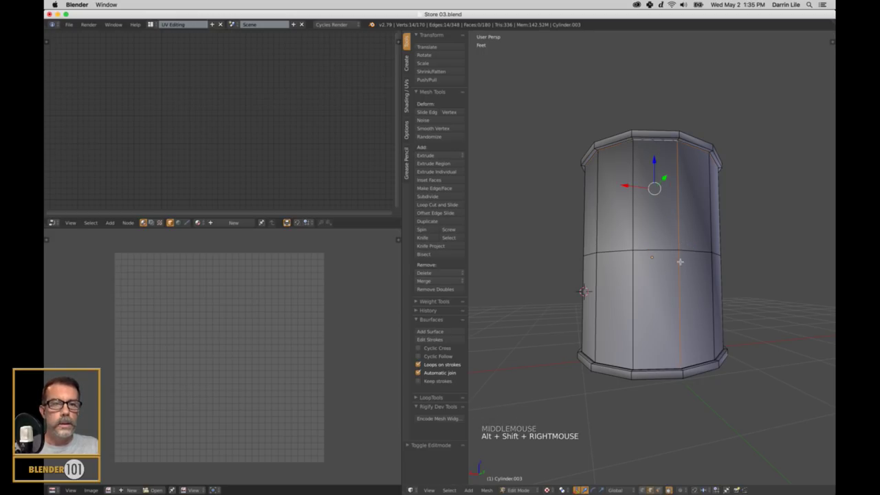
{"action": "middle_click_drag", "start_coordinate": [678, 259], "coordinate": [678, 268]}
{"action": "right_click", "coordinate": [653, 378], "text": "alt+shift"}
{"action": "middle_click_drag", "start_coordinate": [661, 370], "coordinate": [724, 367]}
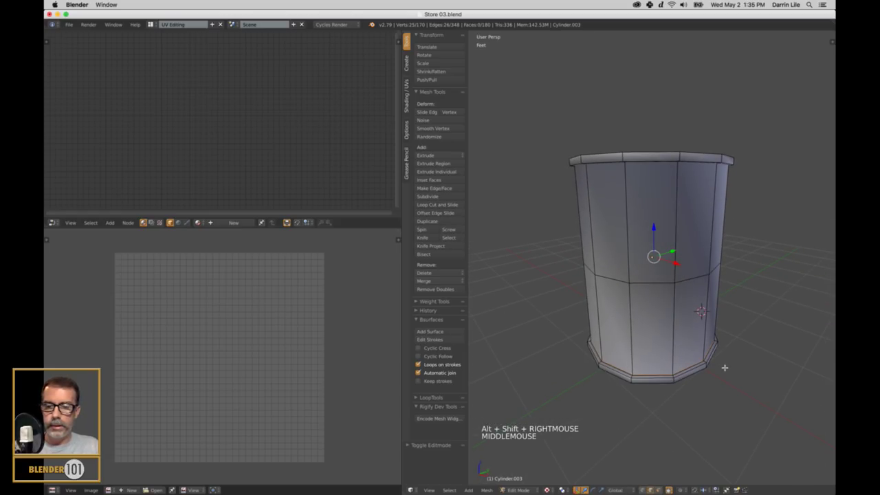
{"action": "key", "text": "ctrl+e"}
{"action": "left_click", "coordinate": [691, 363]}
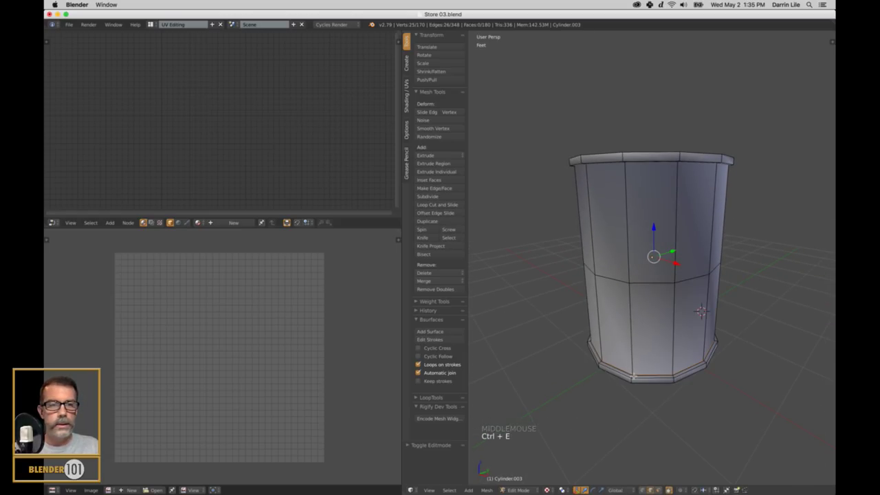
{"action": "key", "text": "ctrl+e"}
{"action": "left_click", "coordinate": [683, 349]}
Mark the edge loop around the recessed lid inside the top rim as a seam, and clear the selection.
{"action": "middle_click_drag", "start_coordinate": [684, 349], "coordinate": [650, 304]}
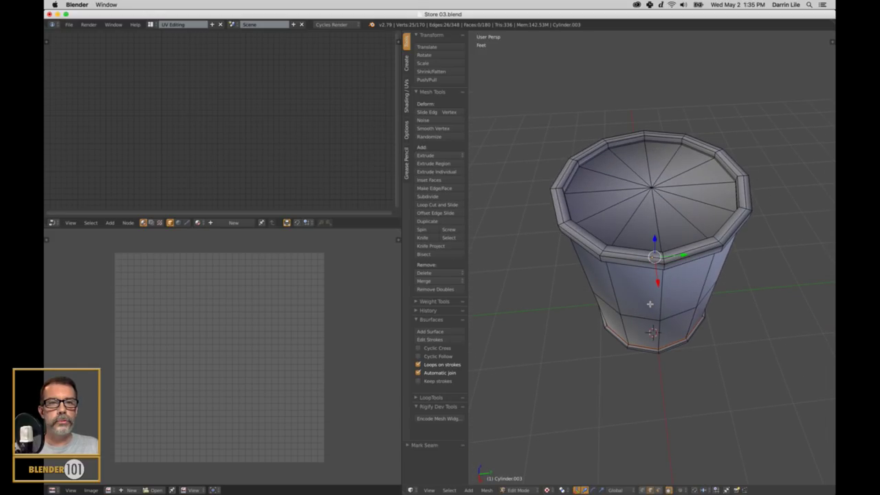
{"action": "mouse_move", "coordinate": [573, 181]}
{"action": "middle_mouse_down"}
{"action": "mouse_move", "coordinate": [605, 240]}
{"action": "mouse_move", "coordinate": [564, 173]}
{"action": "mouse_move", "coordinate": [556, 180]}
{"action": "middle_mouse_up"}
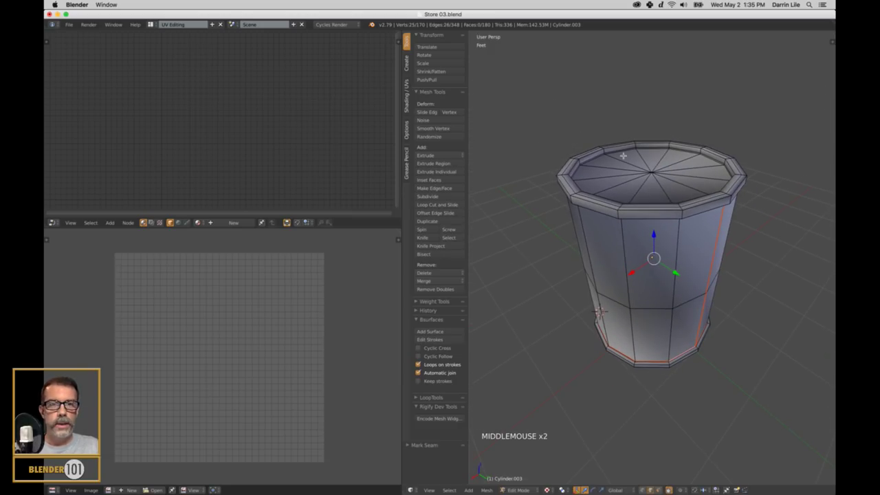
{"action": "right_click", "coordinate": [600, 161], "text": "alt"}
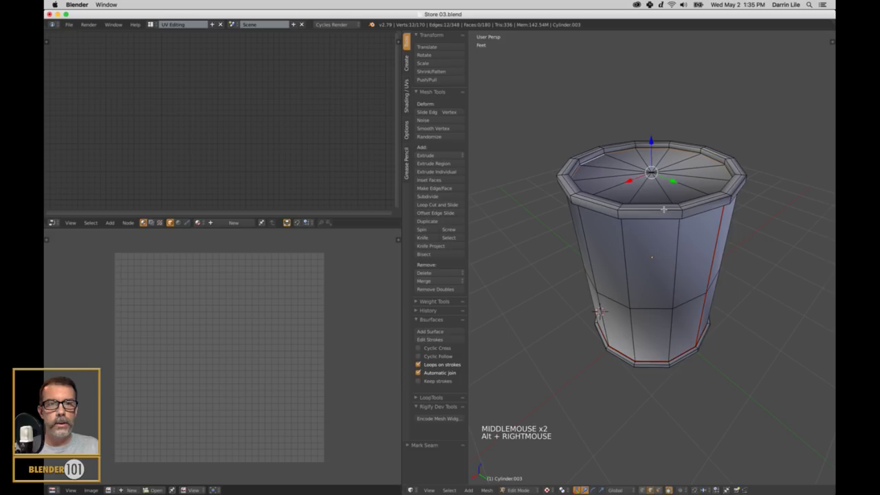
{"action": "key", "text": "ctrl+e"}
{"action": "left_click", "coordinate": [696, 247]}
{"action": "key", "text": "a"}
Return to object mode and apply the can's rotation and scale.
{"action": "key", "text": "Tab"}
{"action": "middle_click_drag", "start_coordinate": [672, 258], "coordinate": [667, 259]}
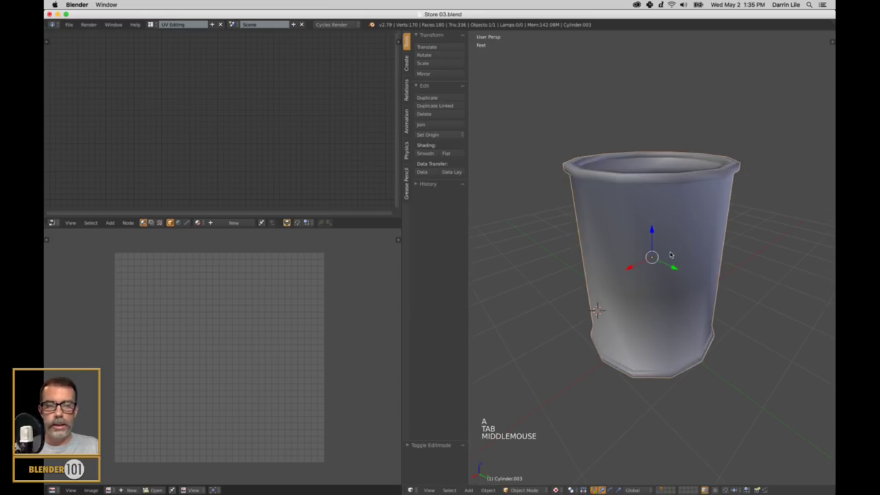
{"action": "scroll", "coordinate": [667, 260], "scroll_direction": "up", "scroll_amount": 3}
{"action": "key", "text": "ctrl+a"}
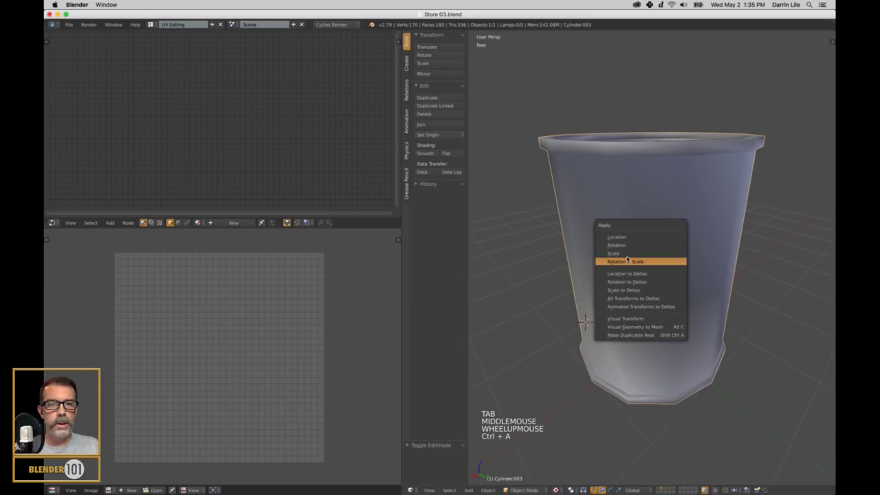
{"action": "left_click", "coordinate": [662, 261]}
Enter edit mode, select the whole can mesh and unwrap it along the marked seams.
{"action": "key", "text": "Tab"}
{"action": "key", "text": "a"}
{"action": "key", "text": "a"}
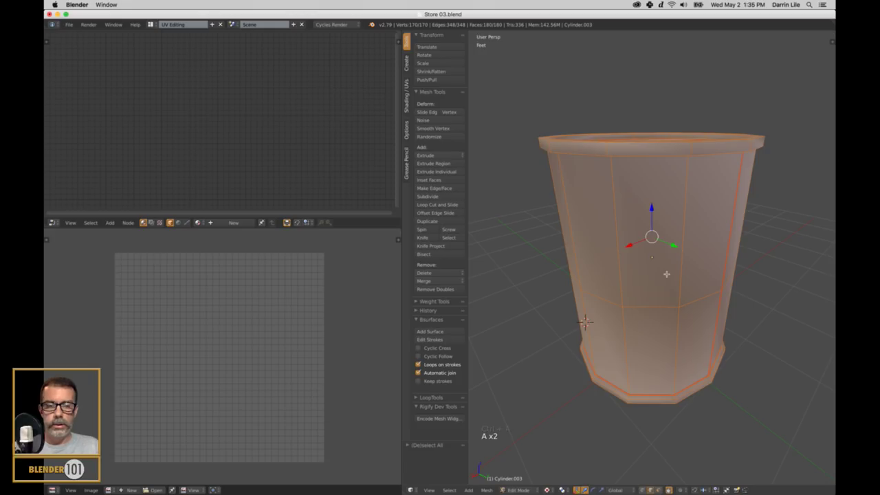
{"action": "key", "text": "u"}
{"action": "left_click", "coordinate": [633, 270]}
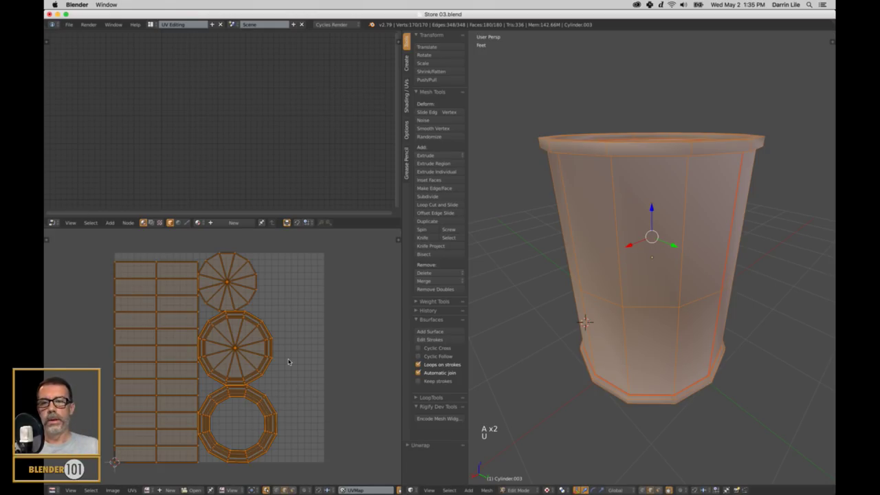
Turn off synchronised UV and mesh selection, and select the whole can mesh again.
{"action": "scroll", "coordinate": [254, 357], "scroll_direction": "down", "scroll_amount": 1}
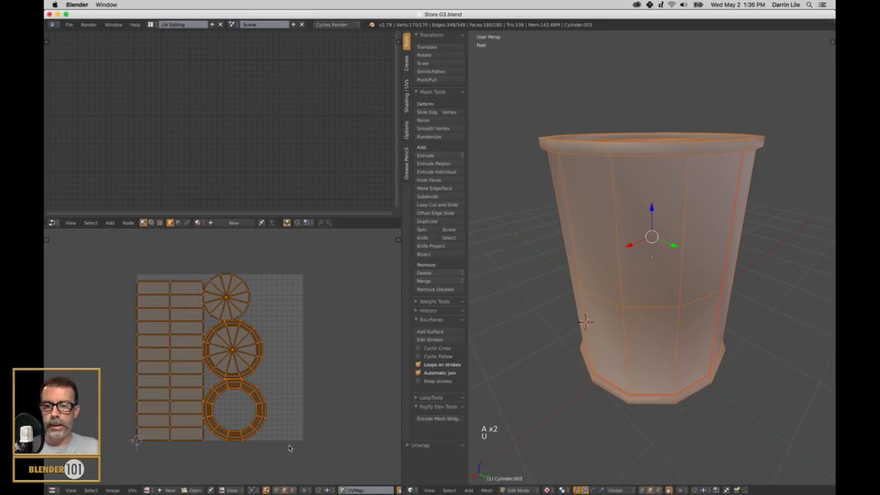
{"action": "left_click", "coordinate": [292, 490]}
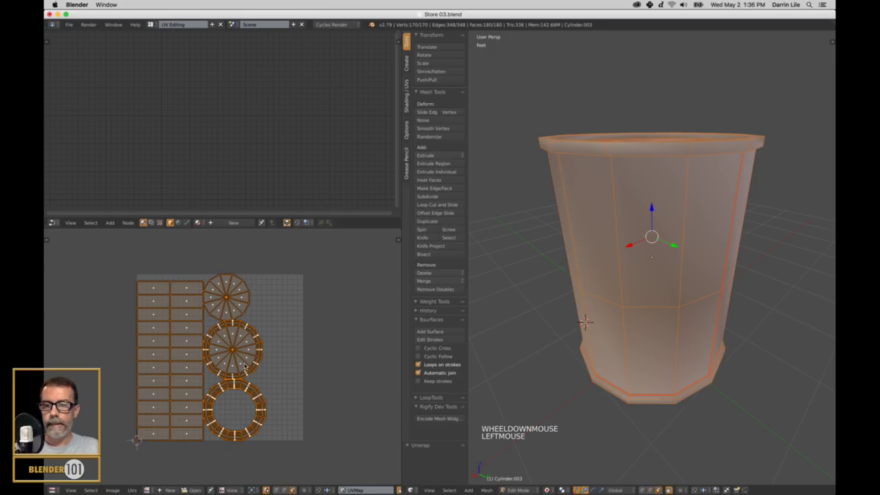
{"action": "right_click", "coordinate": [585, 322]}
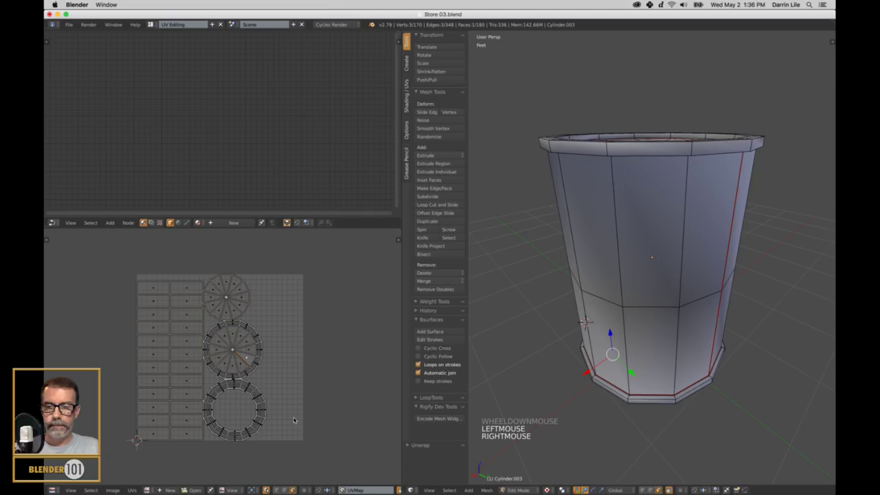
{"action": "left_click", "coordinate": [265, 490]}
{"action": "key", "text": "a"}
{"action": "key", "text": "a"}
{"action": "key", "text": "a"}
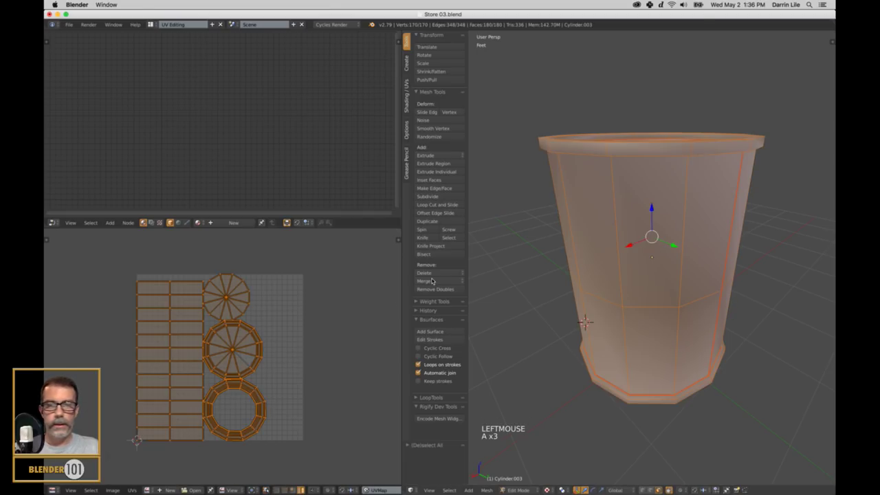
Move the UV island of the disc with the attached rim outside the UV grid, beyond its upper-right corner.
{"action": "right_click", "coordinate": [249, 355]}
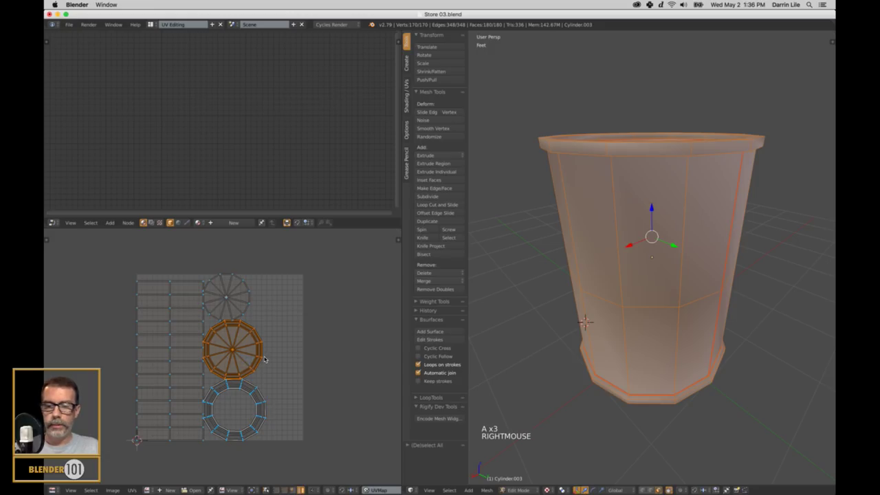
{"action": "key", "text": "g"}
{"action": "key", "text": "g"}
{"action": "left_click", "coordinate": [375, 286]}
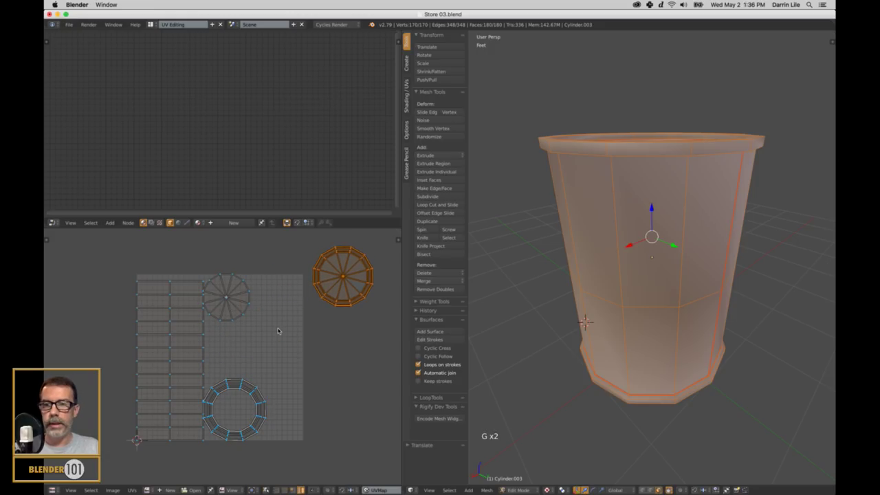
Move the plain disc's UV island down to just above the ring-shaped island.
{"action": "right_click", "coordinate": [242, 312]}
{"action": "key", "text": "g"}
{"action": "key", "text": "g"}
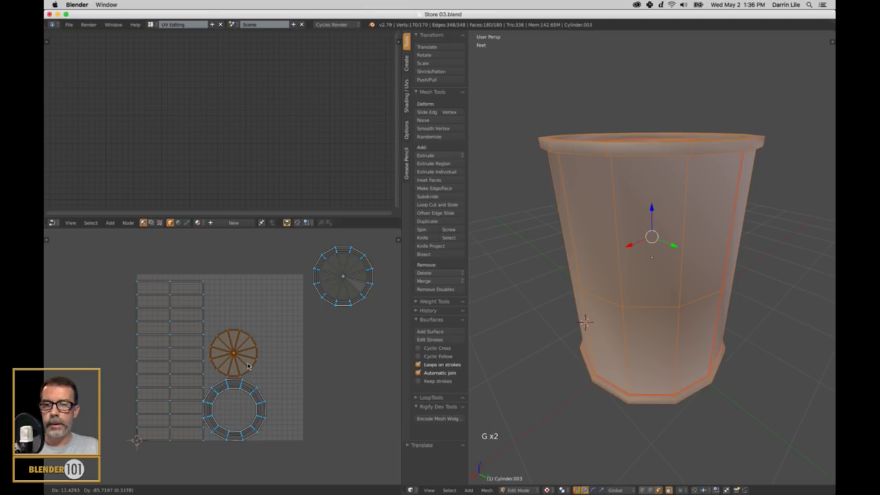
{"action": "left_click", "coordinate": [250, 365]}
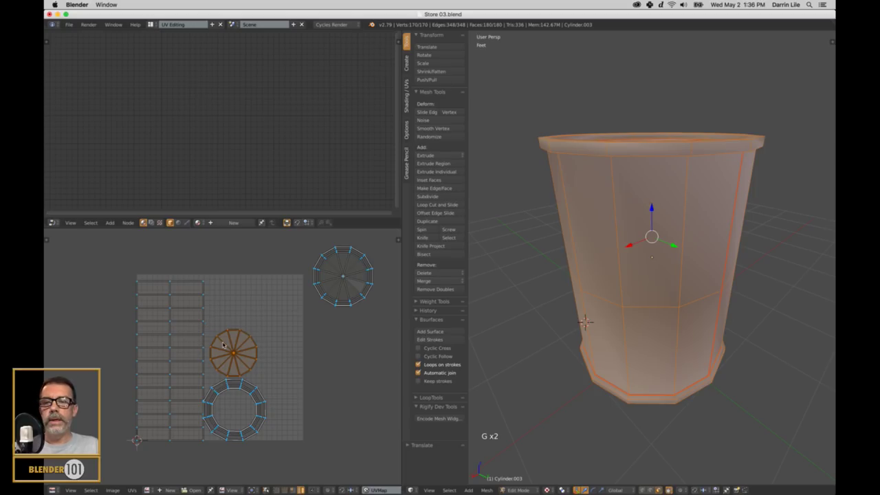
Clear the seam from the edge loop running around the inside of the can's top rim.
{"action": "middle_click_drag", "start_coordinate": [620, 254], "coordinate": [642, 216]}
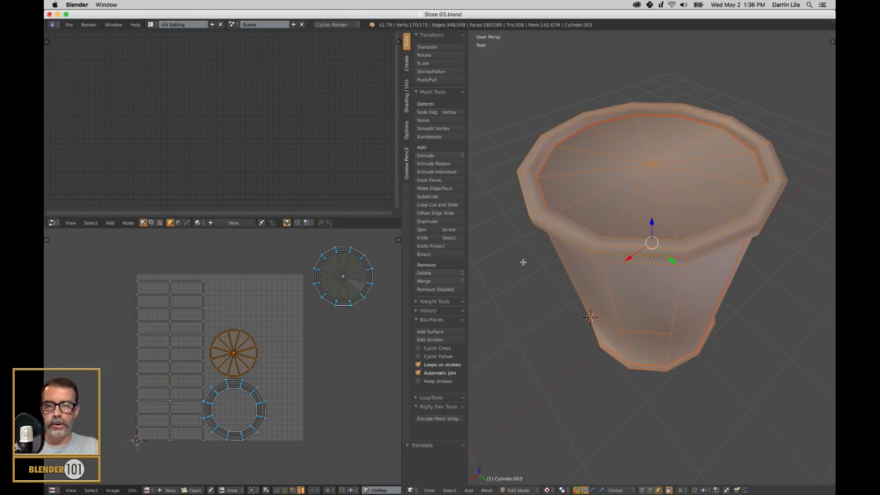
{"action": "key", "text": "Tab"}
{"action": "key", "text": "Tab"}
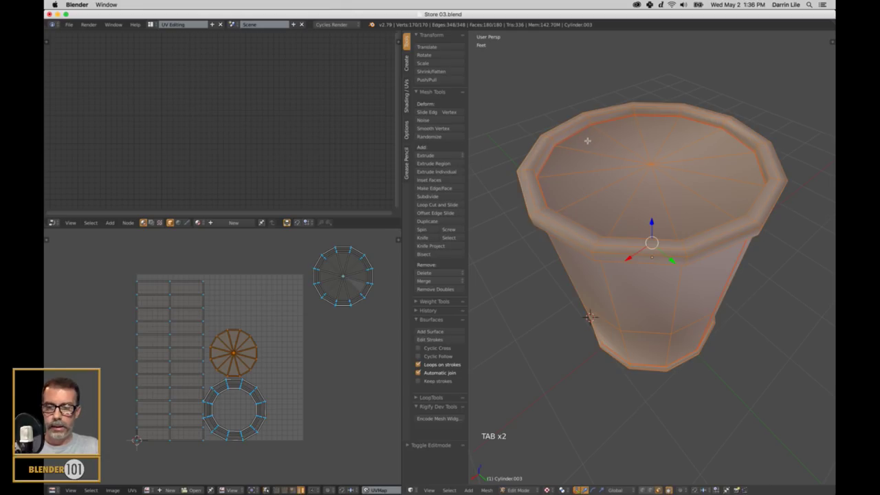
{"action": "key", "text": "a"}
{"action": "key", "text": "a"}
{"action": "key", "text": "a"}
{"action": "right_click", "coordinate": [584, 138], "text": "alt"}
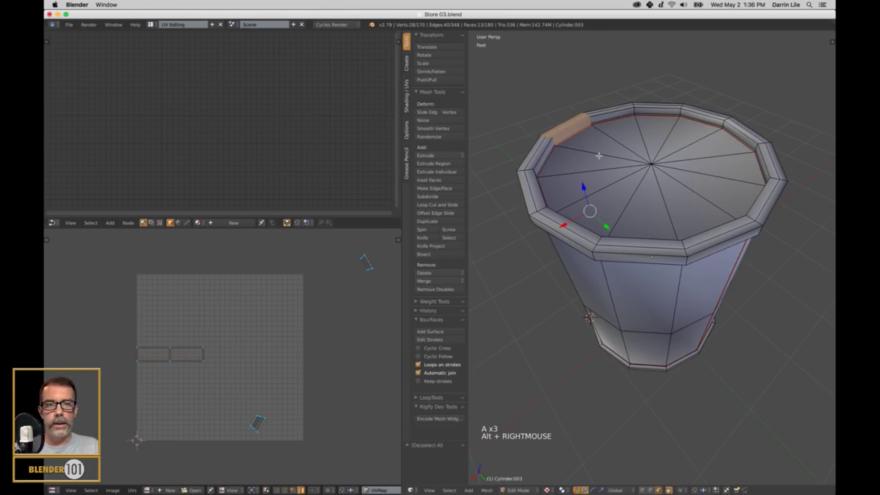
{"action": "key", "text": "ctrl+Tab"}
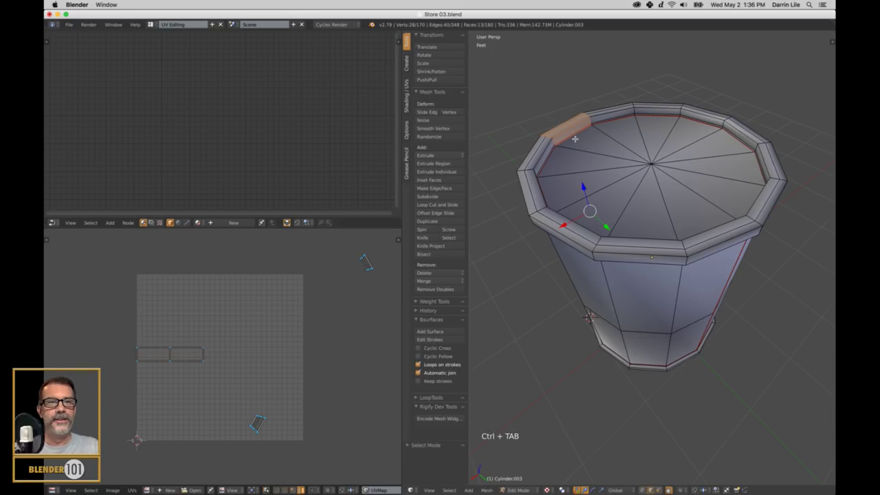
{"action": "right_click", "coordinate": [575, 139], "text": "alt"}
{"action": "key", "text": "ctrl+e"}
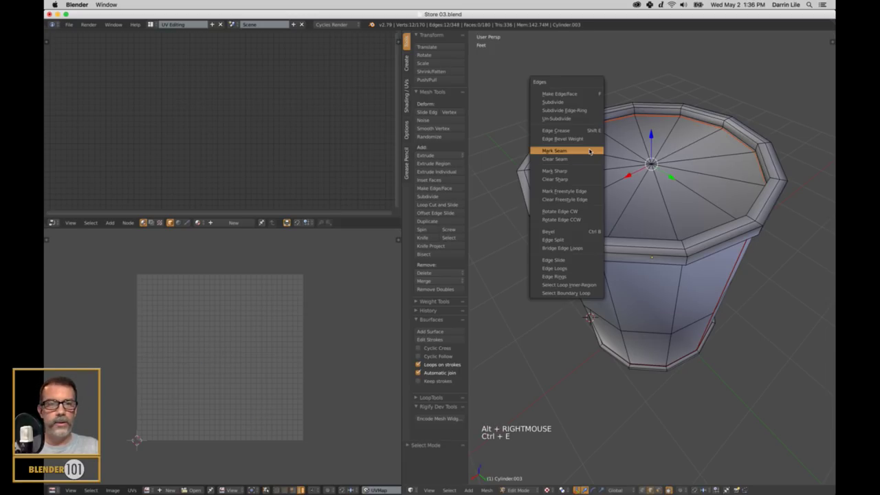
{"action": "left_click", "coordinate": [571, 151]}
{"action": "key", "text": "a"}
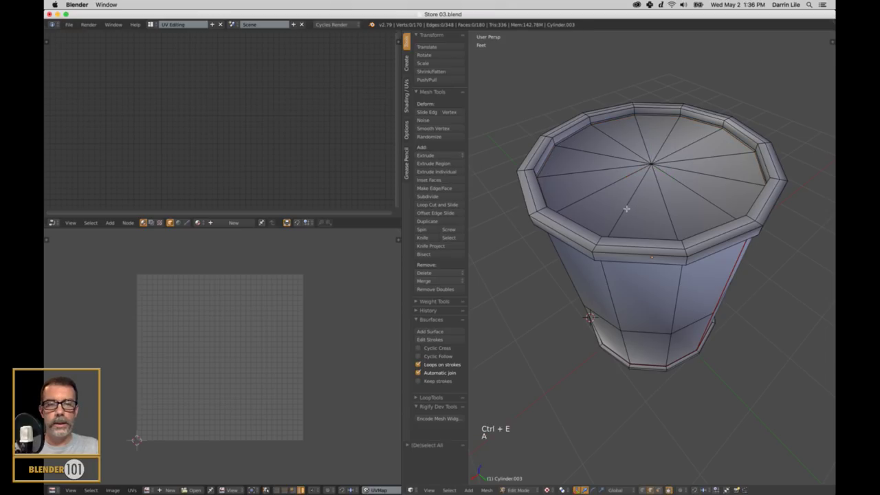
Select the whole can mesh and unwrap it again with the updated seams.
{"action": "key", "text": "a"}
{"action": "key", "text": "u"}
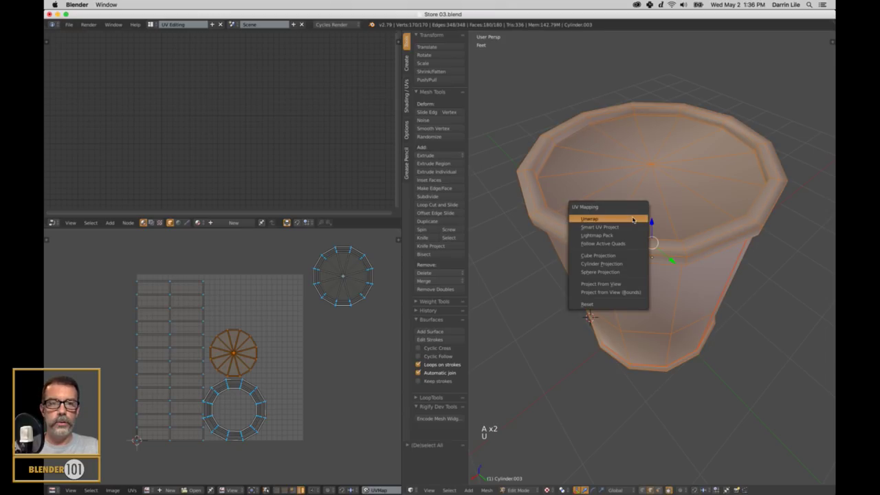
{"action": "left_click", "coordinate": [632, 218]}
{"action": "key", "text": "a"}
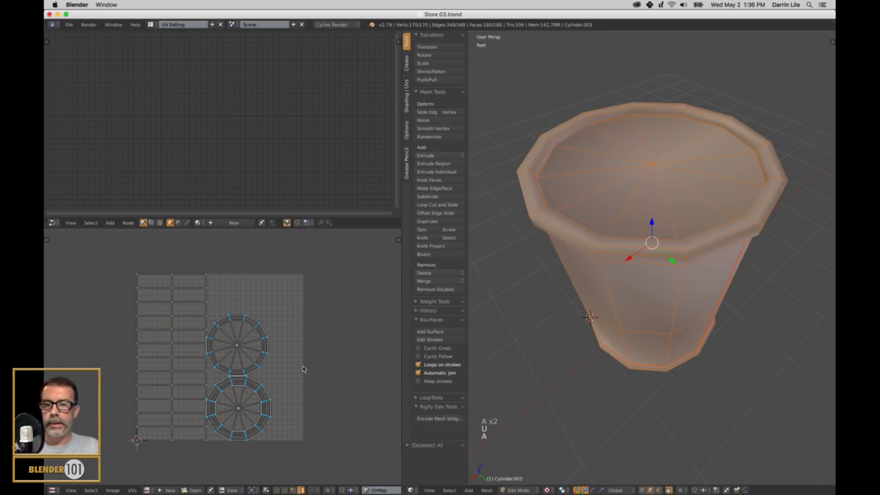
Use synchronised selection in face mode to check which end of the can each round UV island belongs to.
{"action": "right_click", "coordinate": [258, 366]}
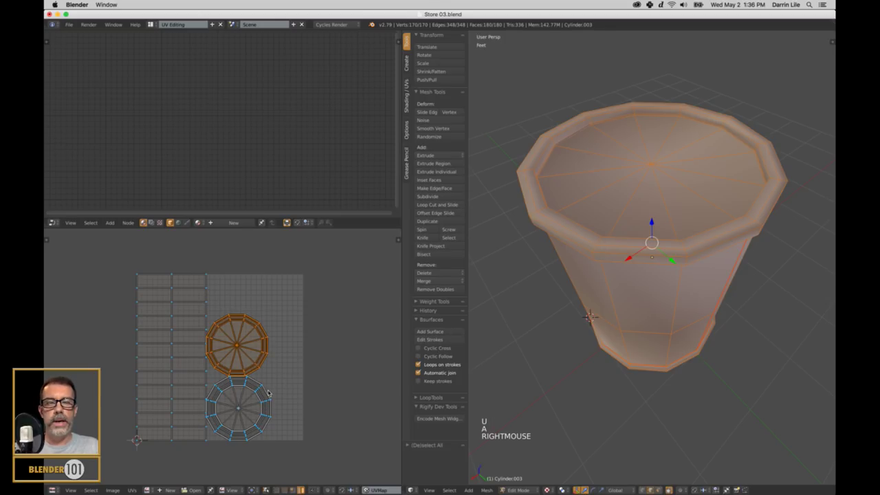
{"action": "mouse_move", "coordinate": [592, 357]}
{"action": "middle_mouse_down"}
{"action": "mouse_move", "coordinate": [592, 321]}
{"action": "mouse_move", "coordinate": [616, 317]}
{"action": "mouse_move", "coordinate": [594, 355]}
{"action": "middle_mouse_up"}
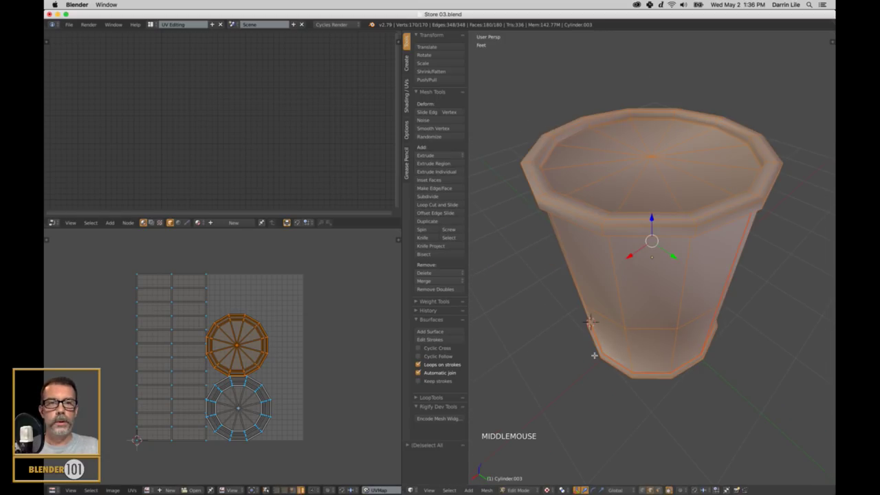
{"action": "left_click", "coordinate": [267, 490]}
{"action": "right_click", "coordinate": [255, 343]}
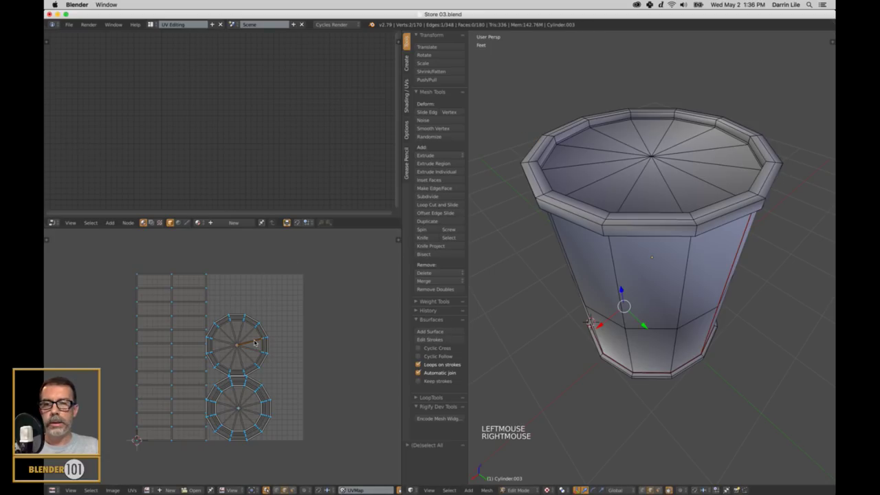
{"action": "left_click", "coordinate": [296, 490]}
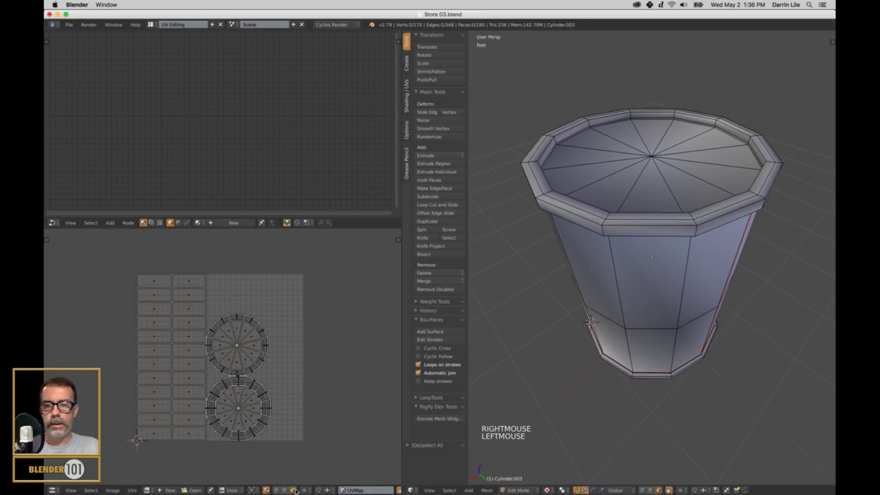
{"action": "key", "text": "l"}
{"action": "key", "text": "l"}
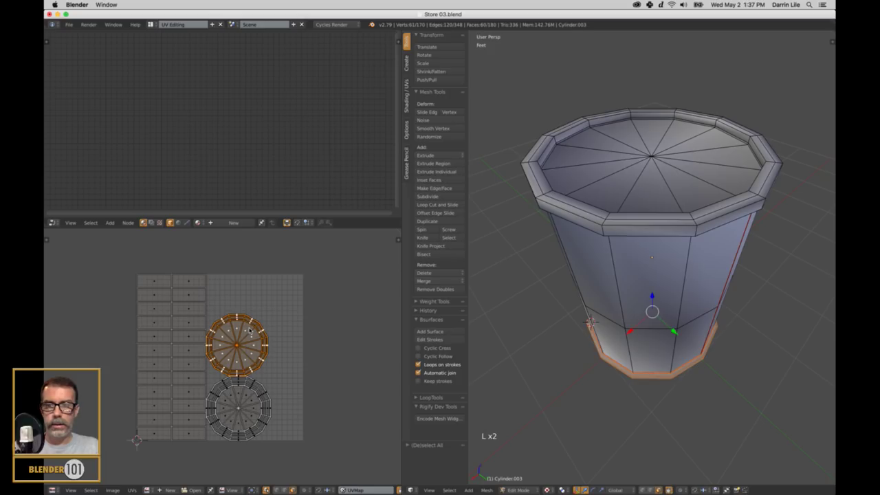
{"action": "scroll", "coordinate": [701, 448], "scroll_direction": "down", "scroll_amount": 1}
{"action": "middle_click_drag", "start_coordinate": [701, 448], "coordinate": [689, 406]}
{"action": "key", "text": "l"}
{"action": "key", "text": "l"}
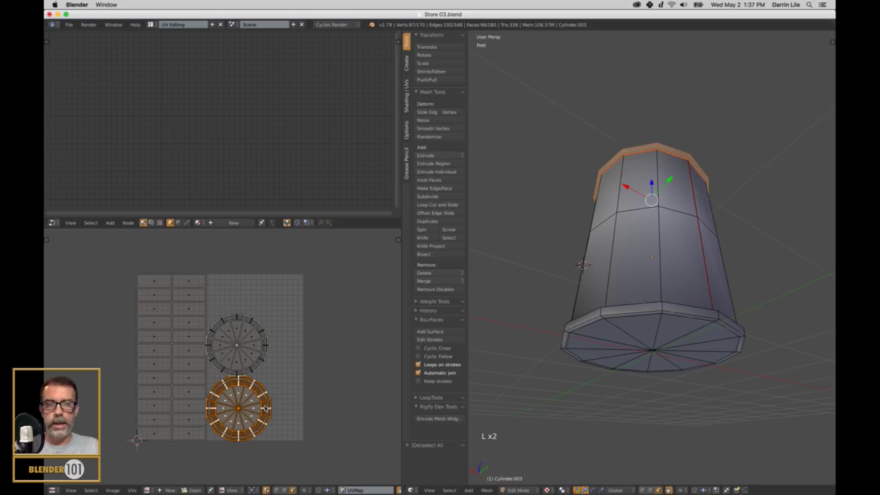
{"action": "middle_click_drag", "start_coordinate": [703, 252], "coordinate": [697, 255]}
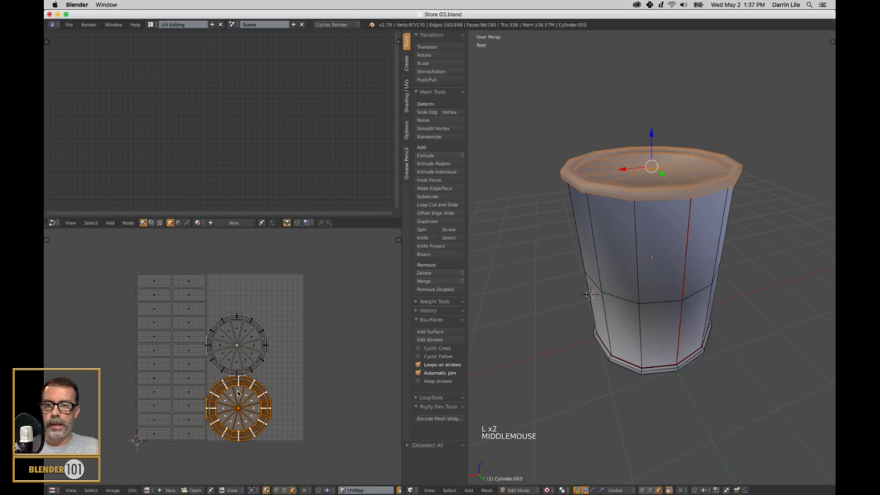
{"action": "key", "text": "l"}
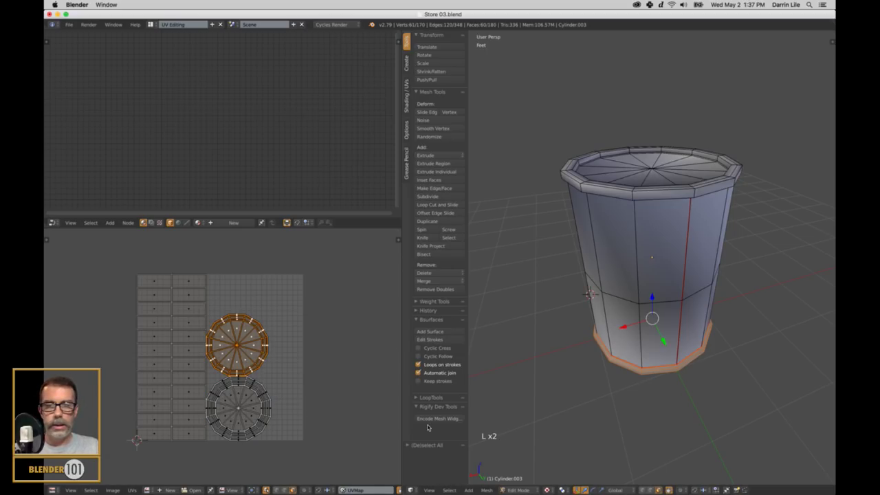
{"action": "left_click", "coordinate": [268, 490]}
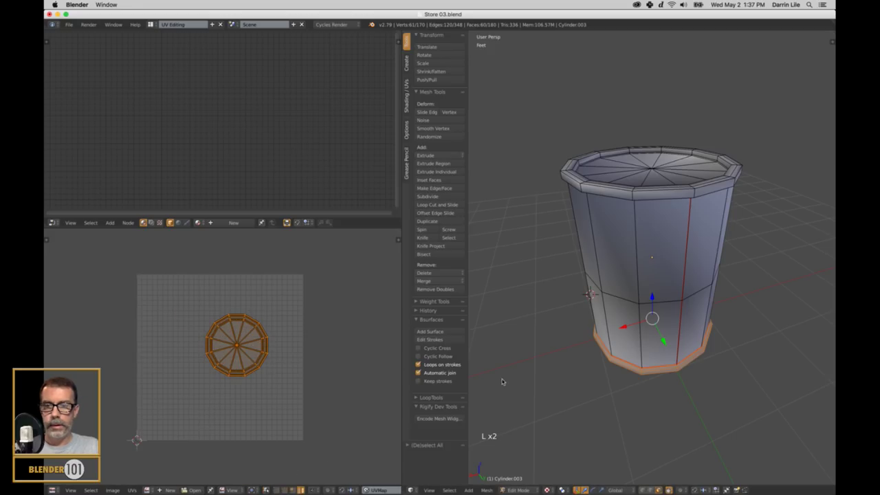
Select the whole mesh and move both round UV islands outside the UV grid, beyond its right edge.
{"action": "key", "text": "a"}
{"action": "key", "text": "a"}
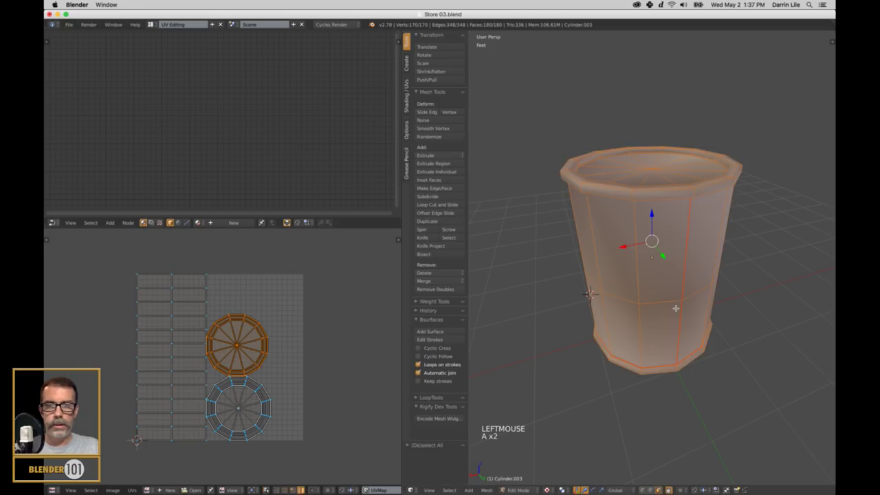
{"action": "right_click", "coordinate": [264, 398], "text": "shift"}
{"action": "key", "text": "g"}
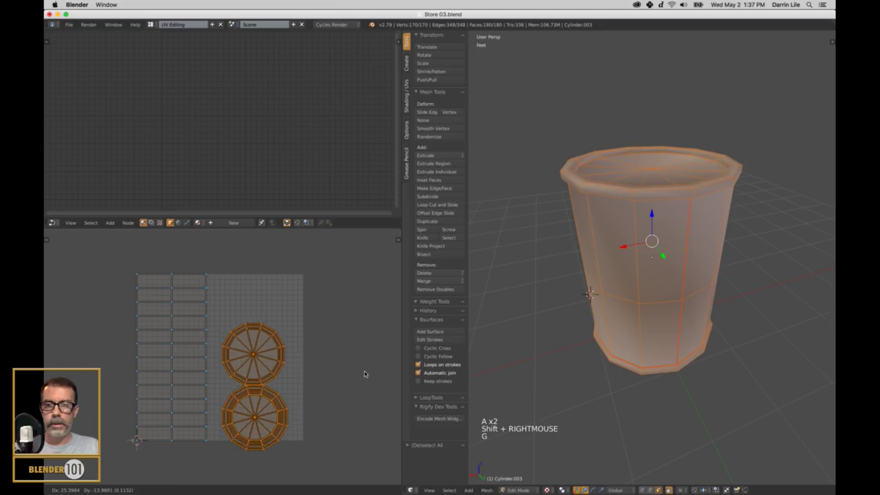
{"action": "left_click", "coordinate": [396, 377]}
Check which long edges of the body's UV island match the can's top and bottom, using synchronised edge selection and wireframe shading.
{"action": "right_click", "coordinate": [207, 342]}
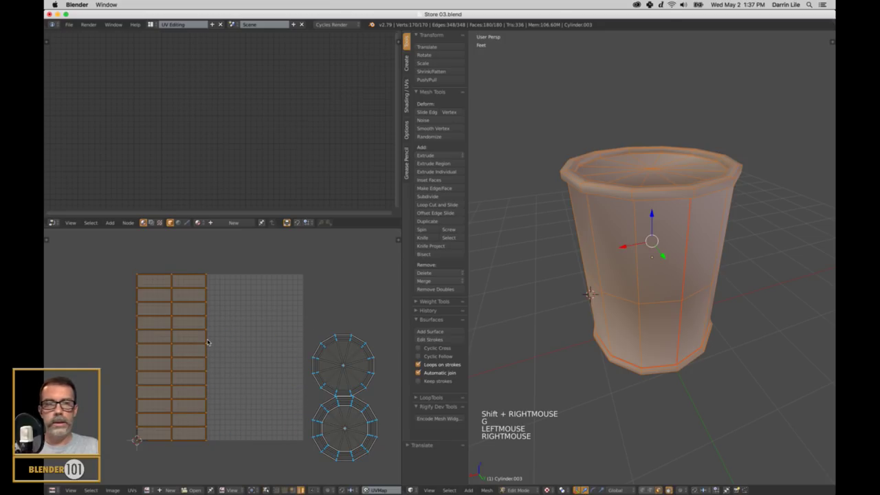
{"action": "left_click", "coordinate": [286, 490]}
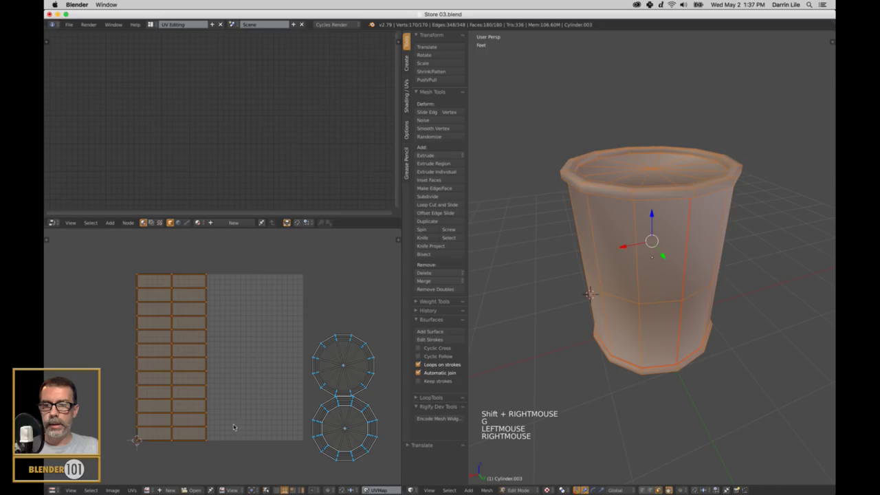
{"action": "right_click", "coordinate": [208, 367], "text": "alt"}
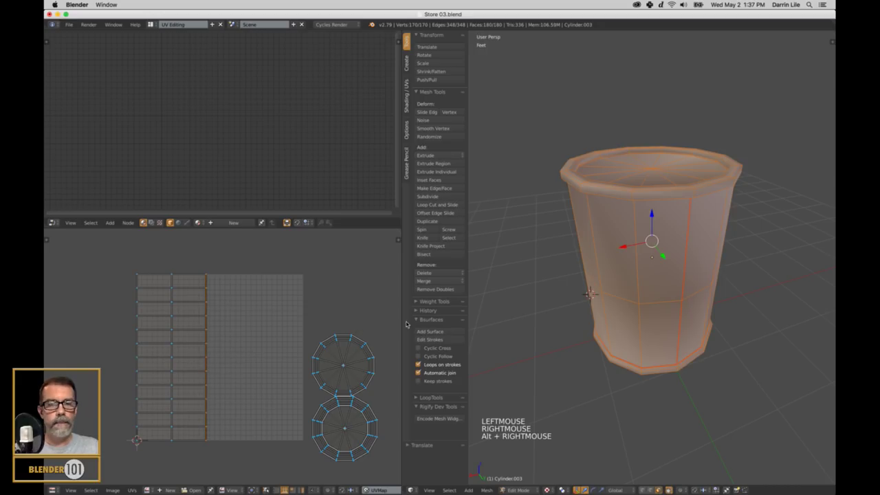
{"action": "left_click", "coordinate": [267, 490]}
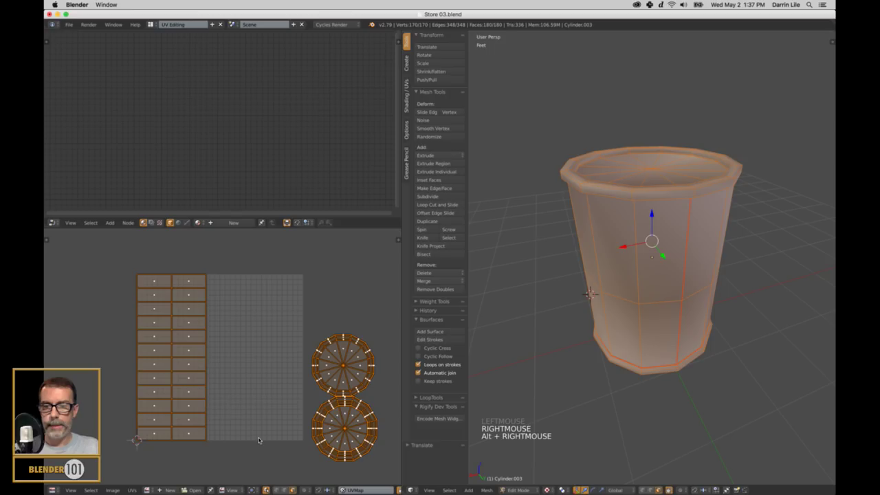
{"action": "double_click", "coordinate": [283, 490]}
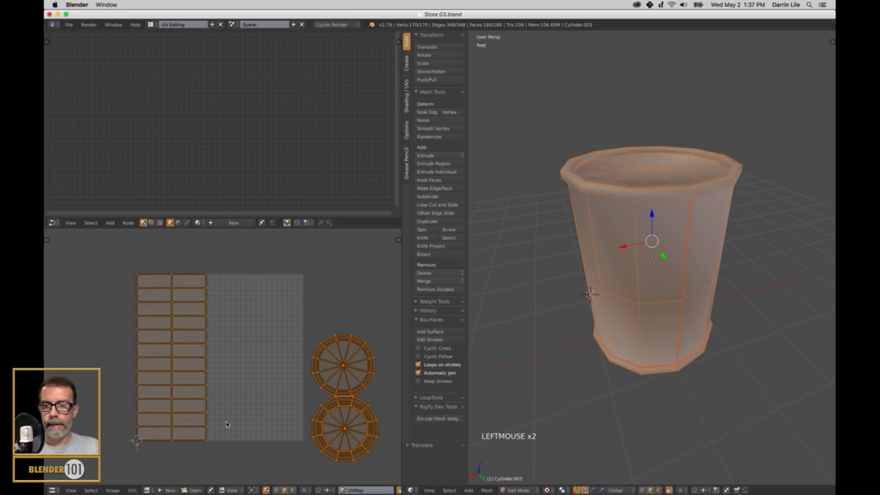
{"action": "right_click", "coordinate": [208, 374], "text": "alt"}
{"action": "middle_click_drag", "start_coordinate": [726, 298], "coordinate": [735, 279]}
{"action": "key", "text": "z"}
{"action": "middle_click_drag", "start_coordinate": [685, 304], "coordinate": [680, 307]}
{"action": "right_click", "coordinate": [139, 339], "text": "alt"}
{"action": "middle_click_drag", "start_coordinate": [612, 282], "coordinate": [615, 270]}
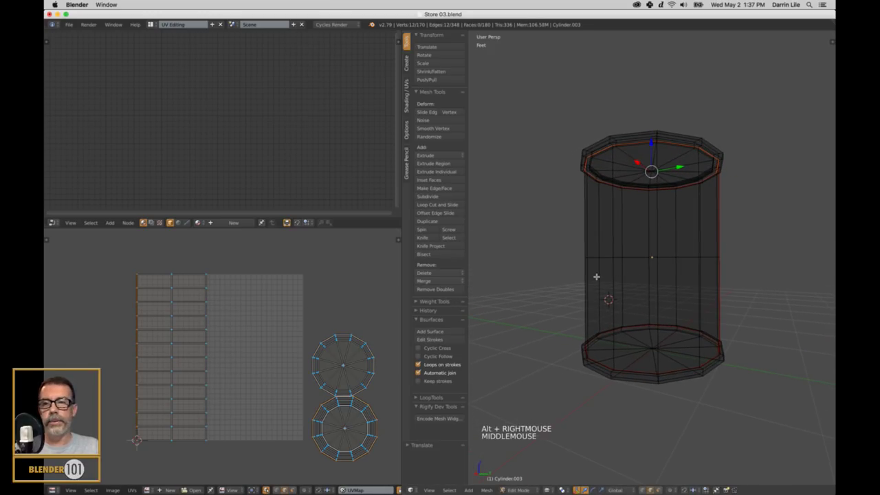
{"action": "left_click", "coordinate": [293, 490]}
{"action": "left_click", "coordinate": [266, 490]}
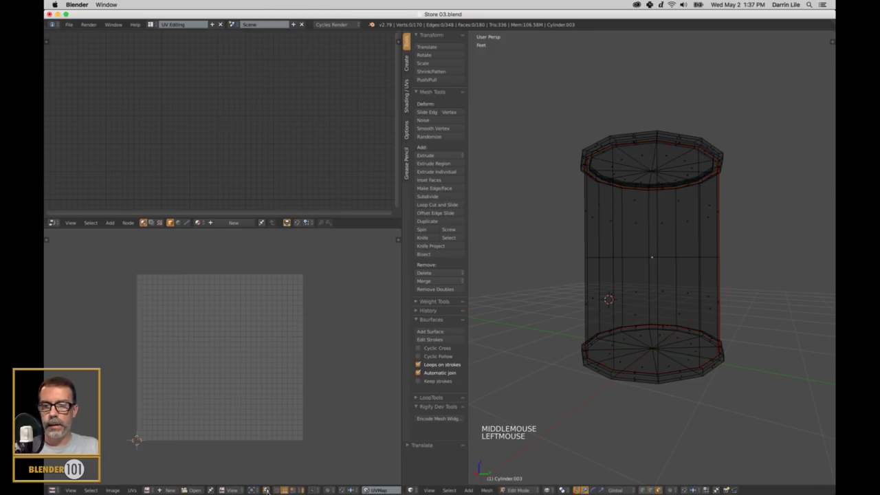
With the whole mesh selected, pick the can body's UV island in island selection mode and rotate it 90 degrees.
{"action": "left_click", "coordinate": [634, 283]}
{"action": "key", "text": "a"}
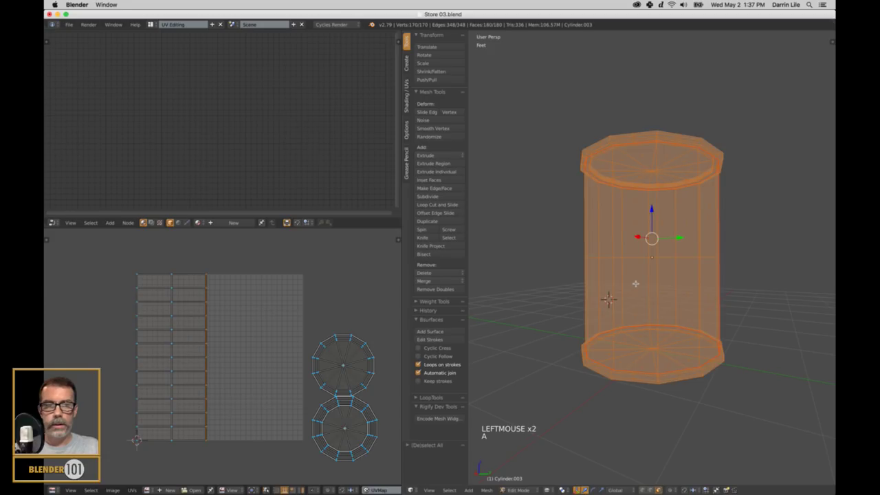
{"action": "left_click", "coordinate": [301, 489]}
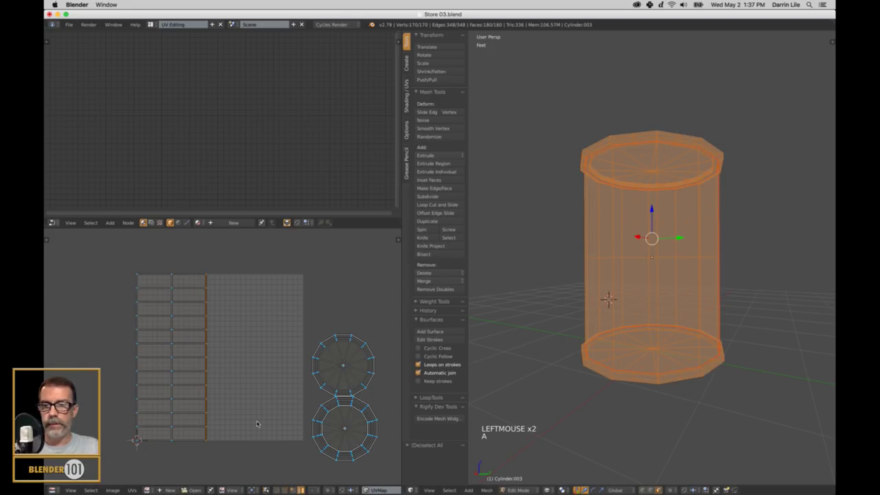
{"action": "right_click", "coordinate": [195, 384]}
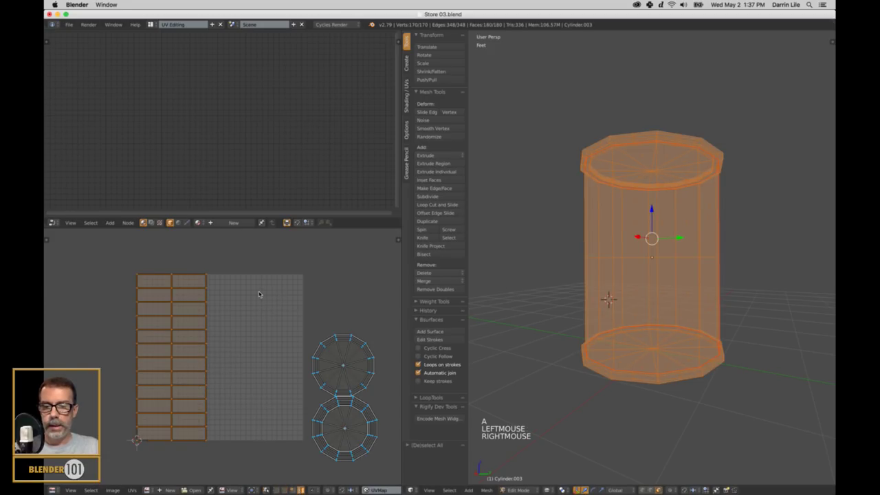
{"action": "key", "text": "r"}
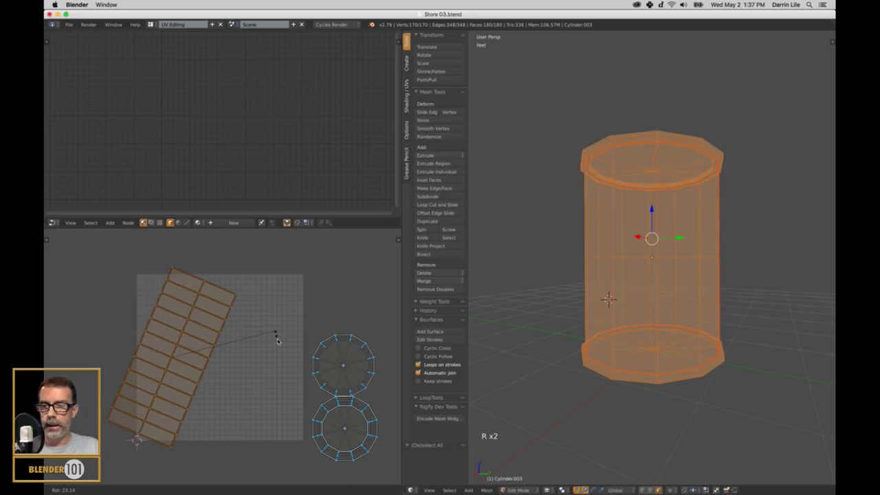
{"action": "right_click", "coordinate": [278, 363]}
{"action": "key", "text": "r"}
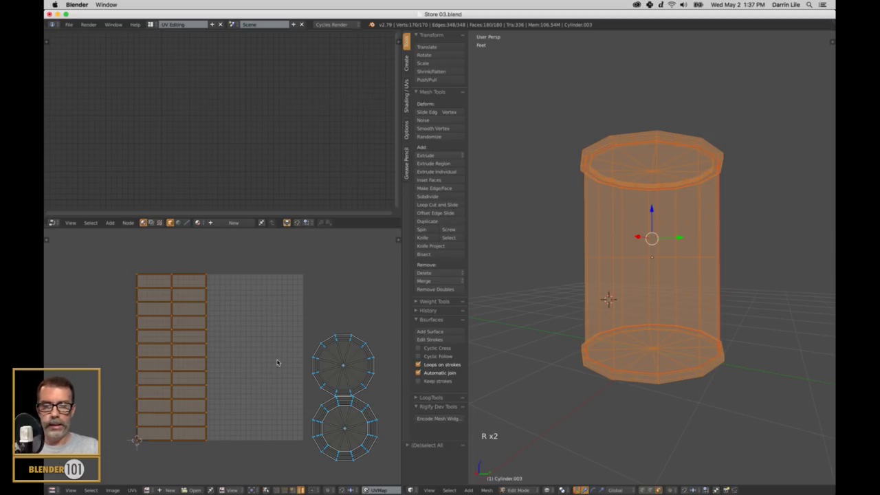
{"action": "key", "text": "9"}
{"action": "key", "text": "0"}
{"action": "key", "text": "Return"}
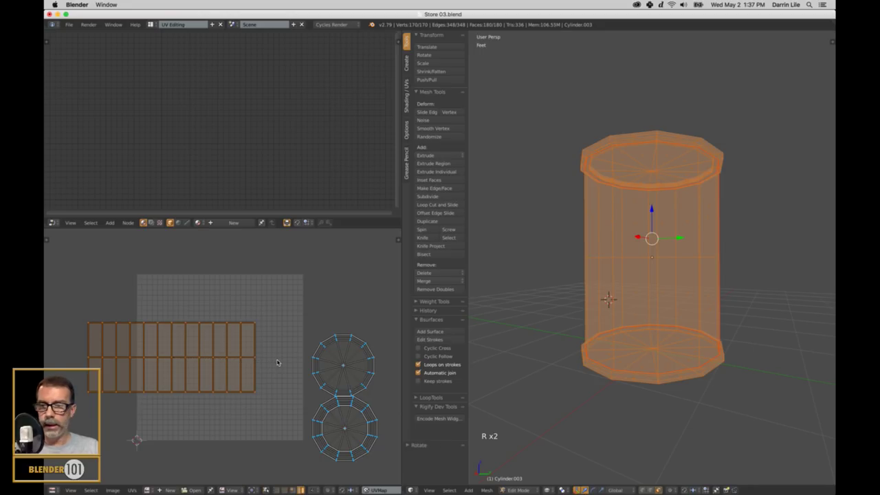
Move the can body's UV island into the grid's upper half and place both round islands side by side below it.
{"action": "key", "text": "g"}
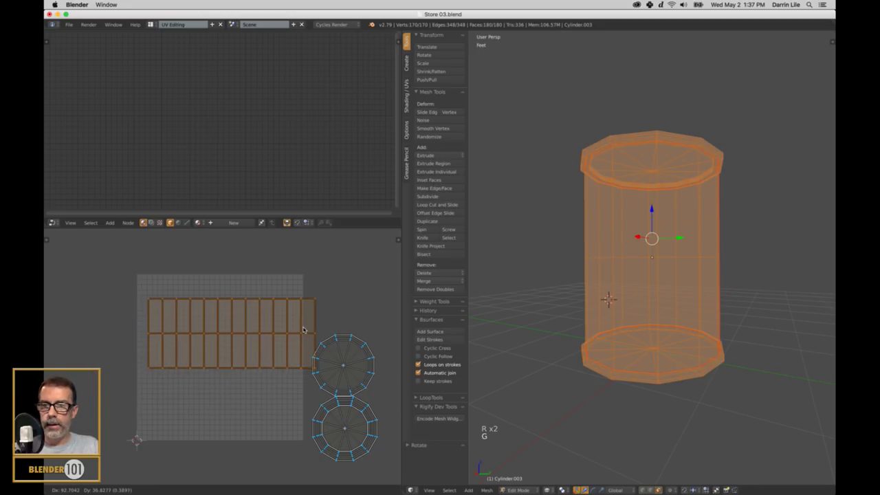
{"action": "left_click", "coordinate": [292, 312]}
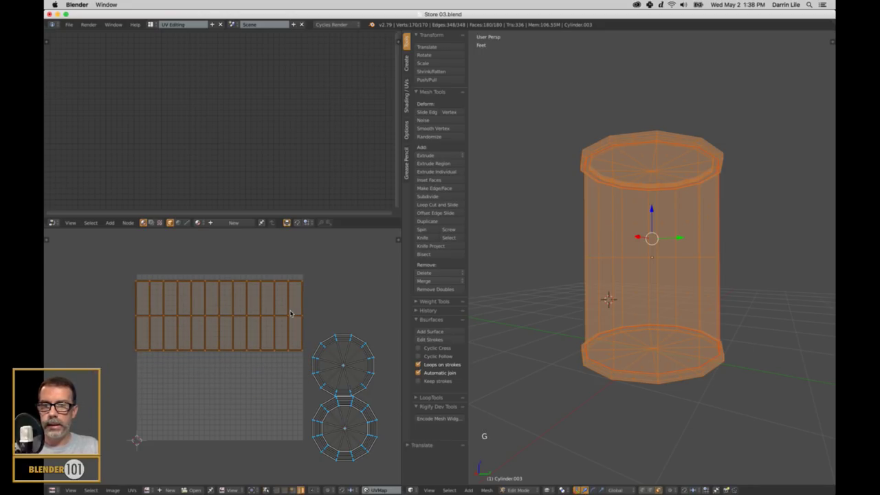
{"action": "right_click", "coordinate": [368, 359]}
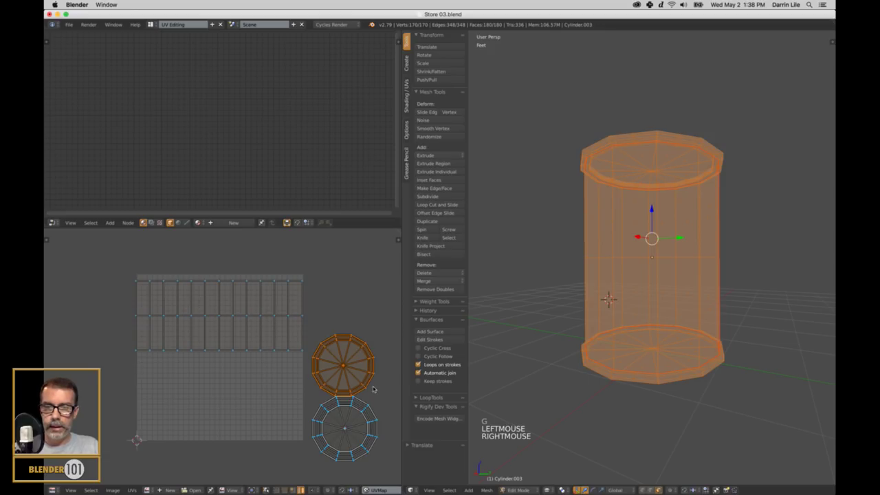
{"action": "key", "text": "g"}
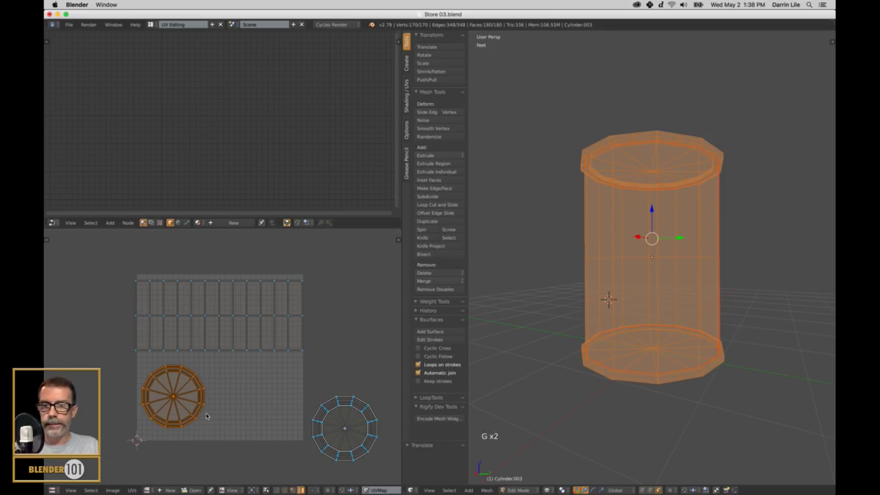
{"action": "right_click", "coordinate": [366, 418]}
{"action": "key", "text": "g"}
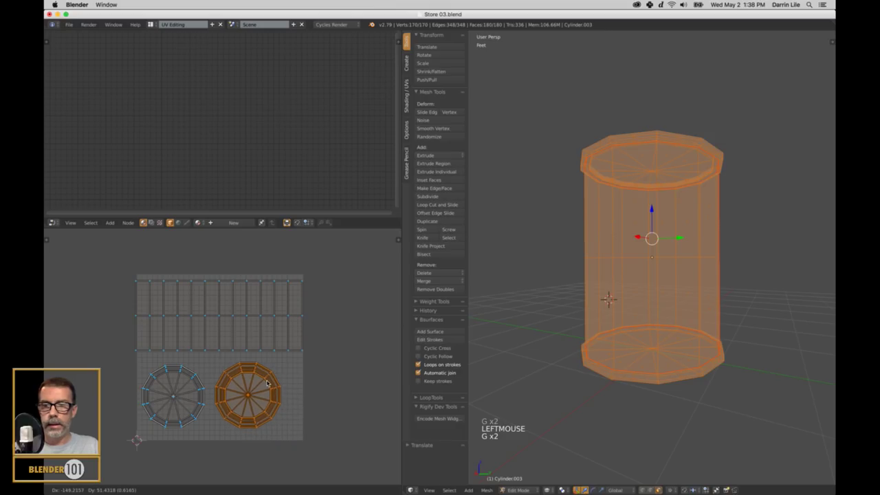
{"action": "left_click", "coordinate": [267, 383]}
Nudge the can body's UV island along X to line its end up with the right edge of the UV grid.
{"action": "scroll", "coordinate": [271, 347], "scroll_direction": "up", "scroll_amount": 4}
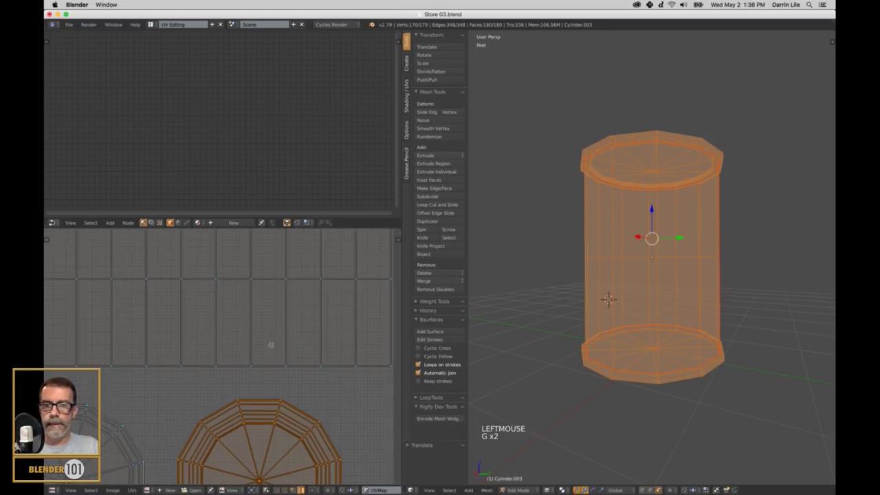
{"action": "middle_click_drag", "start_coordinate": [271, 345], "coordinate": [273, 343]}
{"action": "right_click", "coordinate": [320, 301]}
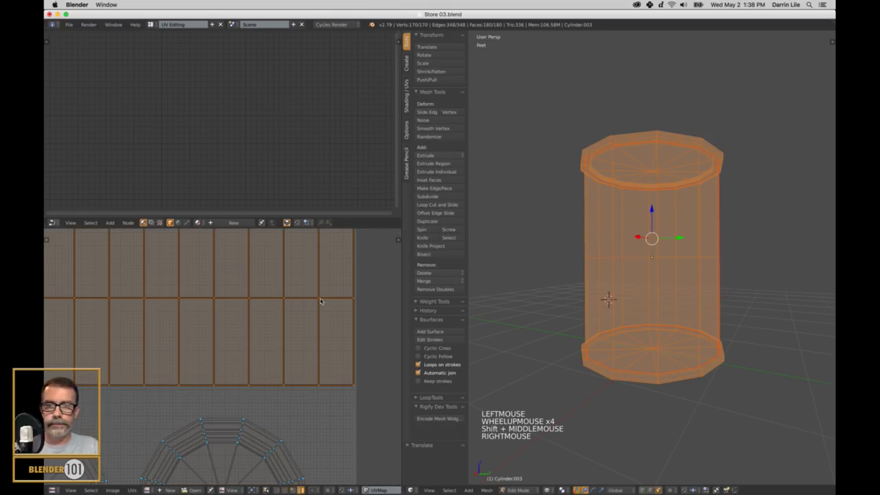
{"action": "key", "text": "g"}
{"action": "key", "text": "g"}
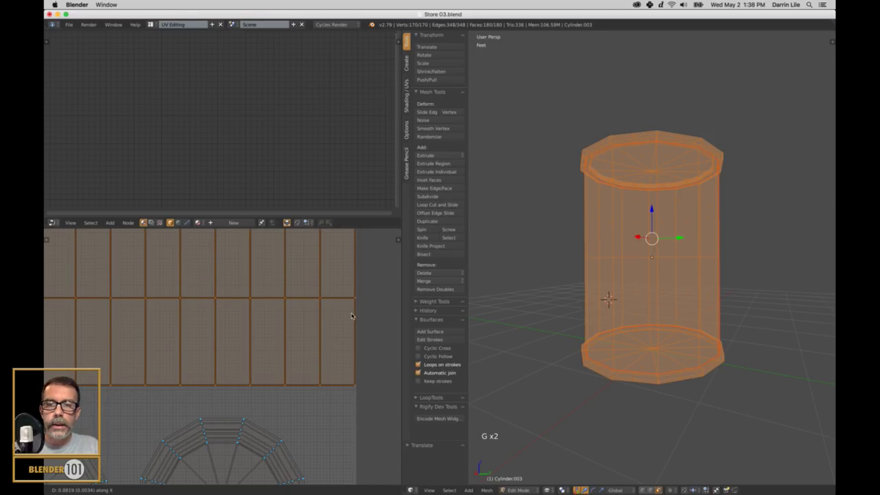
{"action": "left_click", "coordinate": [353, 315]}
Scale the can body's UV island down slightly so its width fits inside the UV grid, and deselect it.
{"action": "scroll", "coordinate": [350, 324], "scroll_direction": "down", "scroll_amount": 2}
{"action": "middle_click_drag", "start_coordinate": [275, 352], "coordinate": [305, 353], "text": "shift"}
{"action": "key", "text": "s"}
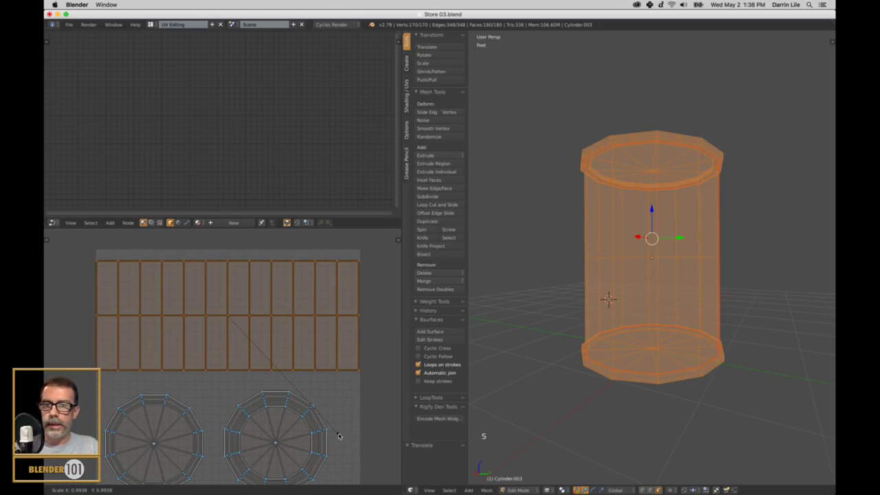
{"action": "left_click", "coordinate": [334, 434]}
{"action": "scroll", "coordinate": [330, 382], "scroll_direction": "down", "scroll_amount": 3}
{"action": "key", "text": "a"}
{"action": "scroll", "coordinate": [302, 372], "scroll_direction": "up", "scroll_amount": 2}
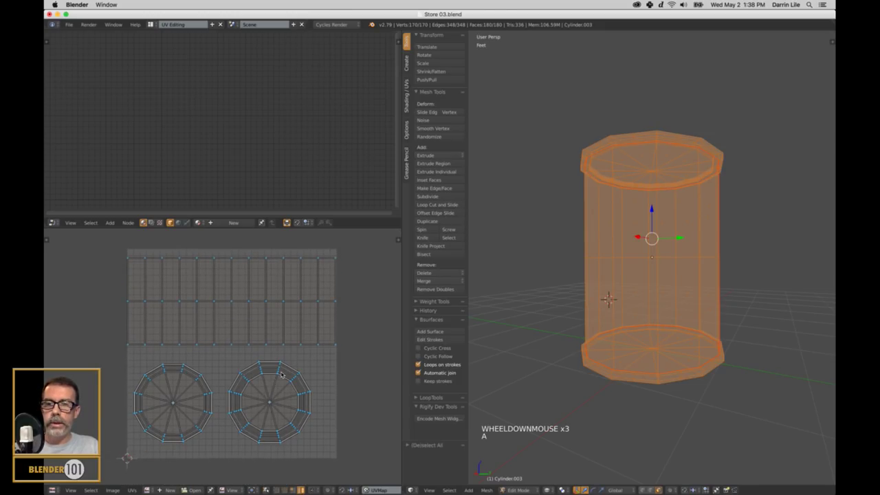
Switch the can to solid shading, check it outside edit mode, and return to edit mode with the whole mesh selected.
{"action": "mouse_move", "coordinate": [605, 303]}
{"action": "middle_mouse_down"}
{"action": "mouse_move", "coordinate": [615, 291]}
{"action": "mouse_move", "coordinate": [638, 295]}
{"action": "middle_mouse_up"}
{"action": "key", "text": "z"}
{"action": "scroll", "coordinate": [614, 290], "scroll_direction": "down", "scroll_amount": 2}
{"action": "key", "text": "a"}
{"action": "key", "text": "Tab"}
{"action": "key", "text": "Tab"}
{"action": "key", "text": "a"}
{"action": "key", "text": "a"}
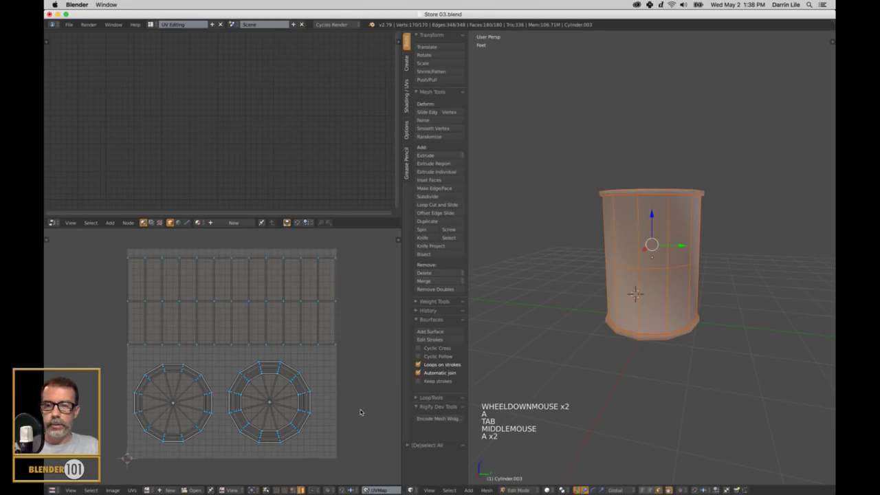
Move the left round UV island slightly closer to the other round island, away from the grid's edge, and deselect it.
{"action": "right_click", "coordinate": [207, 405]}
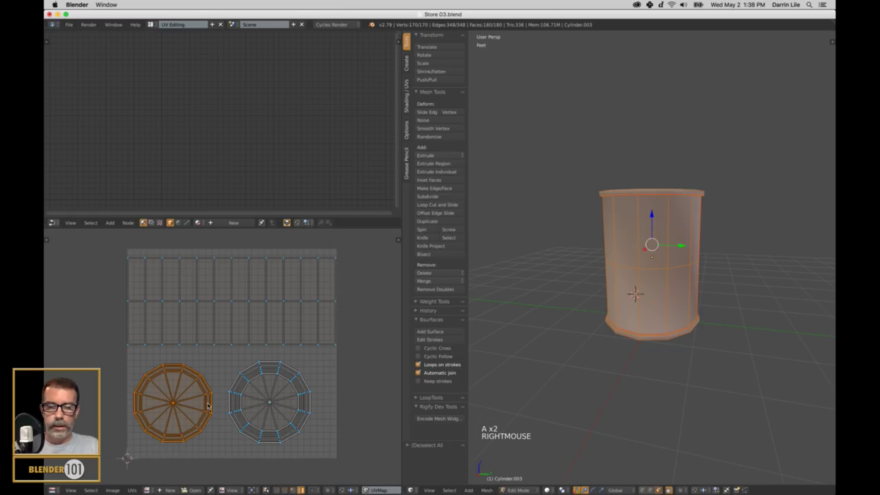
{"action": "key", "text": "g"}
{"action": "key", "text": "g"}
{"action": "left_click", "coordinate": [272, 404]}
{"action": "key", "text": "a"}
Switch to Google Chrome, search Google Images for "campbell's soup label texture" and look through the results for a flat label.
{"action": "mouse_move", "coordinate": [302, 481]}
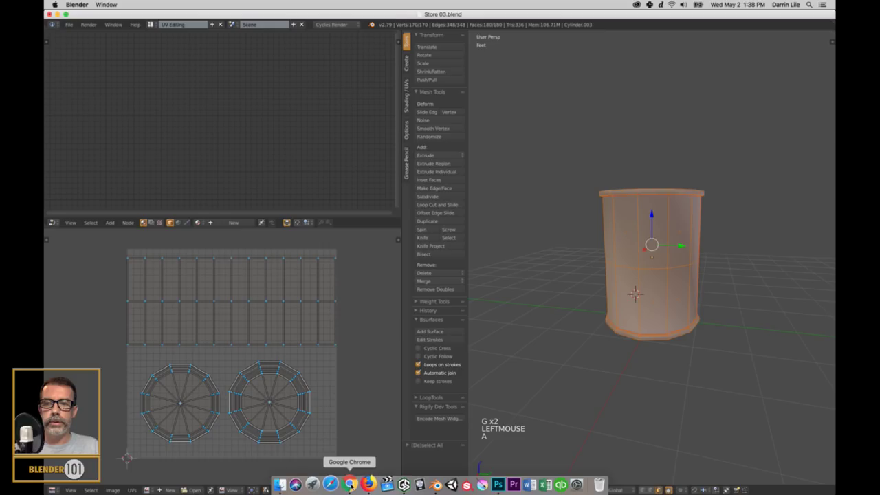
{"action": "left_click", "coordinate": [350, 484]}
{"action": "scroll", "coordinate": [317, 220], "scroll_direction": "up", "scroll_amount": 5}
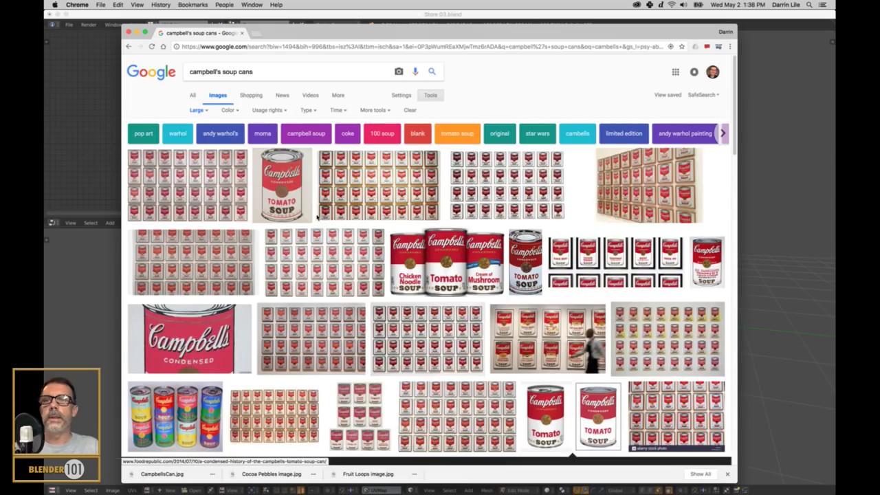
{"action": "left_click", "coordinate": [258, 78]}
{"action": "left_click_drag", "start_coordinate": [258, 79], "coordinate": [237, 77]}
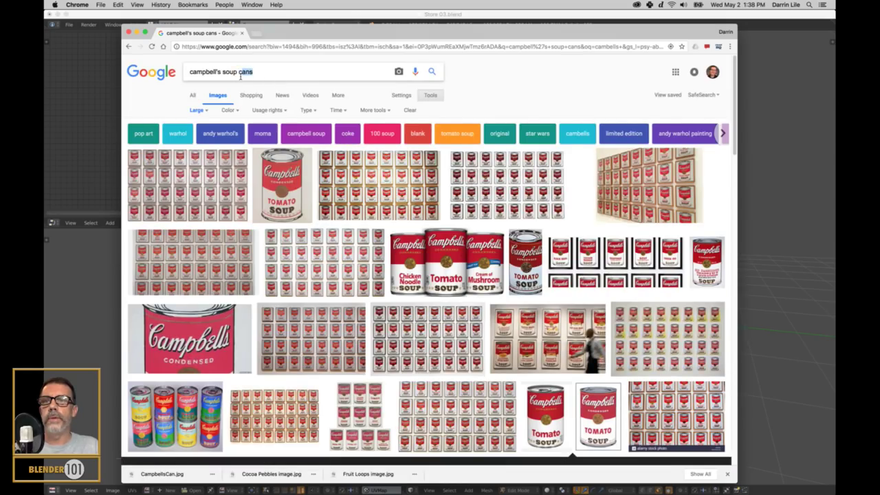
{"action": "type", "text": "label"}
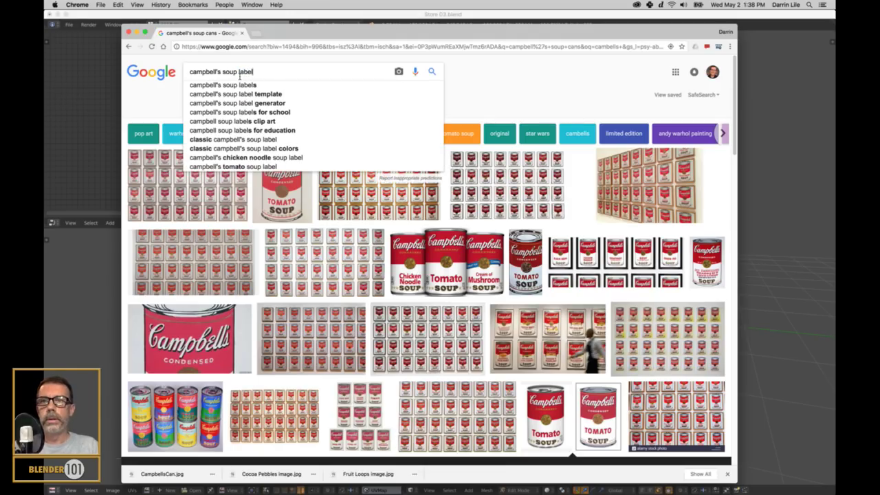
{"action": "type", "text": " texture"}
{"action": "key", "text": "Return"}
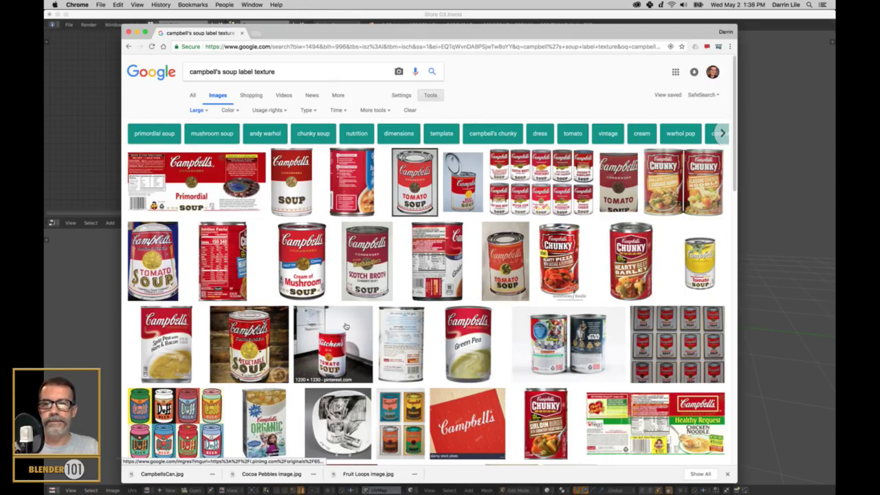
{"action": "scroll", "coordinate": [356, 189], "scroll_direction": "down", "scroll_amount": 5}
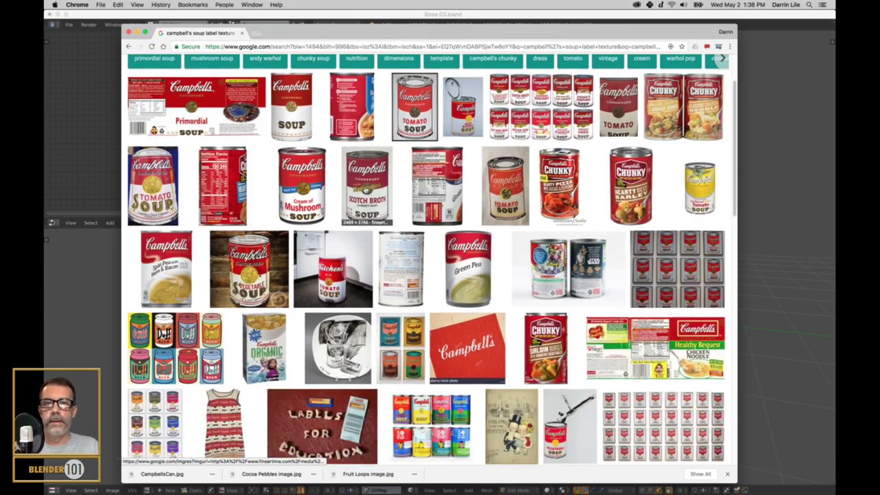
{"action": "scroll", "coordinate": [364, 198], "scroll_direction": "down", "scroll_amount": 8}
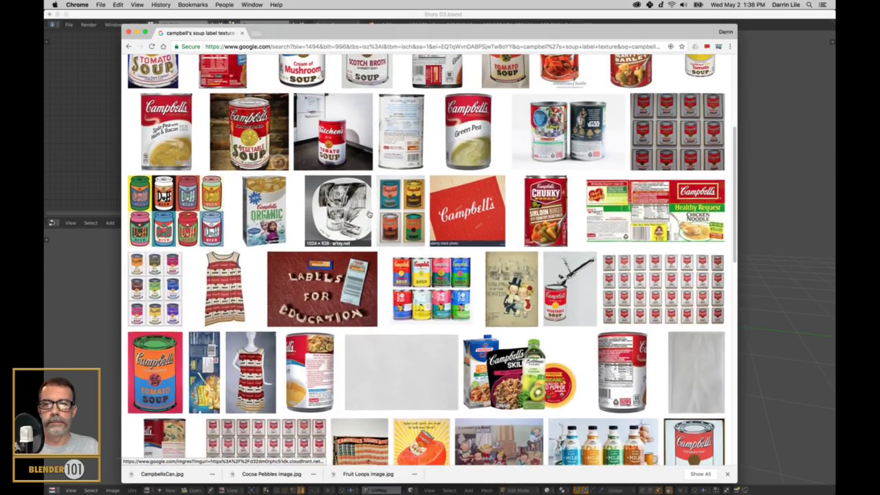
{"action": "scroll", "coordinate": [369, 214], "scroll_direction": "down", "scroll_amount": 4}
{"action": "scroll", "coordinate": [369, 212], "scroll_direction": "up", "scroll_amount": 20}
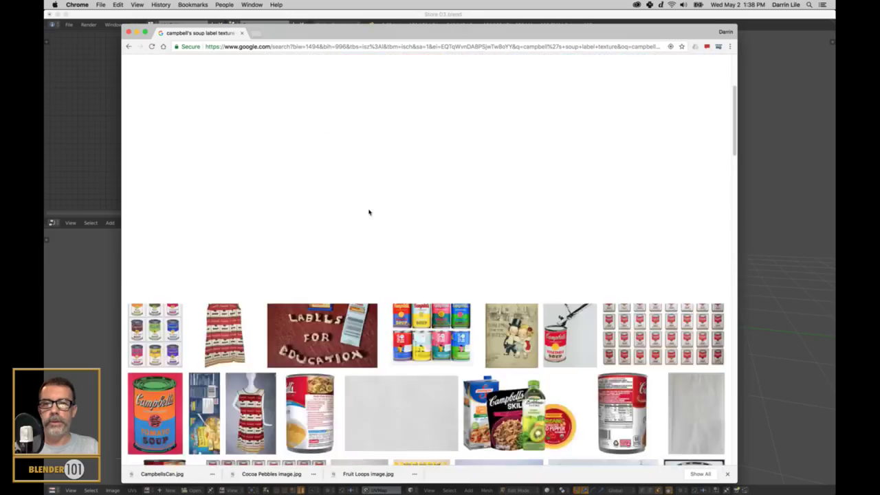
Shorten the image search to "campbell's soup label" and look through the results for a complete flat label.
{"action": "left_click_drag", "start_coordinate": [277, 72], "coordinate": [254, 74]}
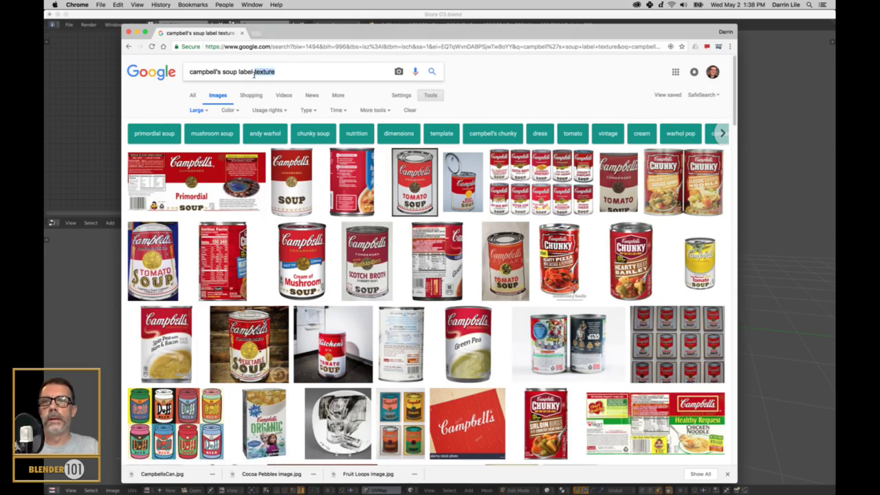
{"action": "key", "text": "BackSpace"}
{"action": "key", "text": "BackSpace"}
{"action": "key", "text": "Return"}
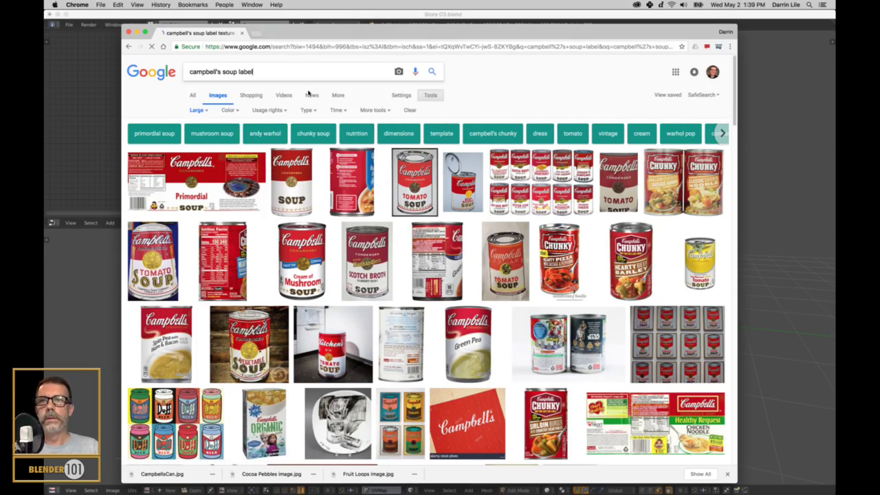
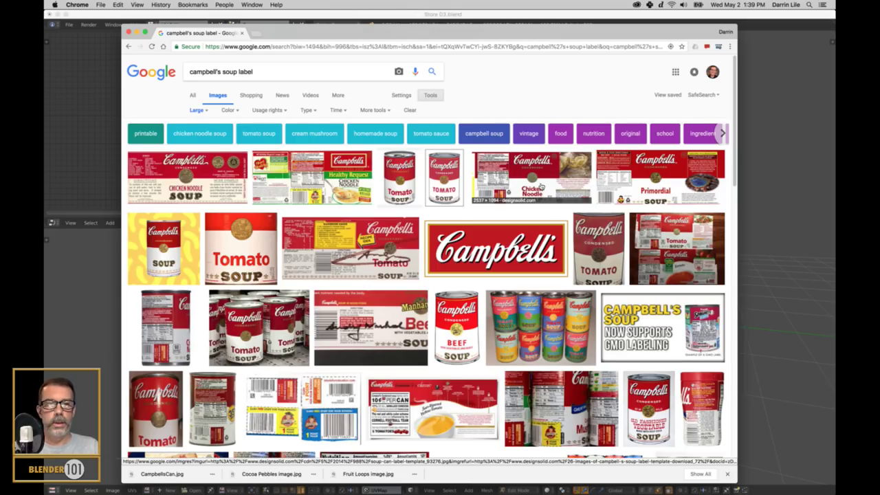
{"action": "scroll", "coordinate": [480, 295], "scroll_direction": "down", "scroll_amount": 5}
{"action": "scroll", "coordinate": [479, 295], "scroll_direction": "down", "scroll_amount": 8}
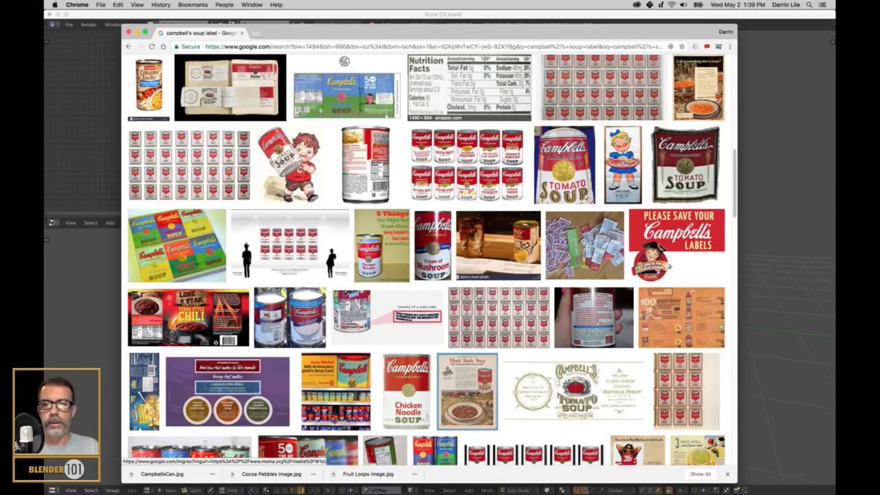
{"action": "scroll", "coordinate": [479, 294], "scroll_direction": "up", "scroll_amount": 15}
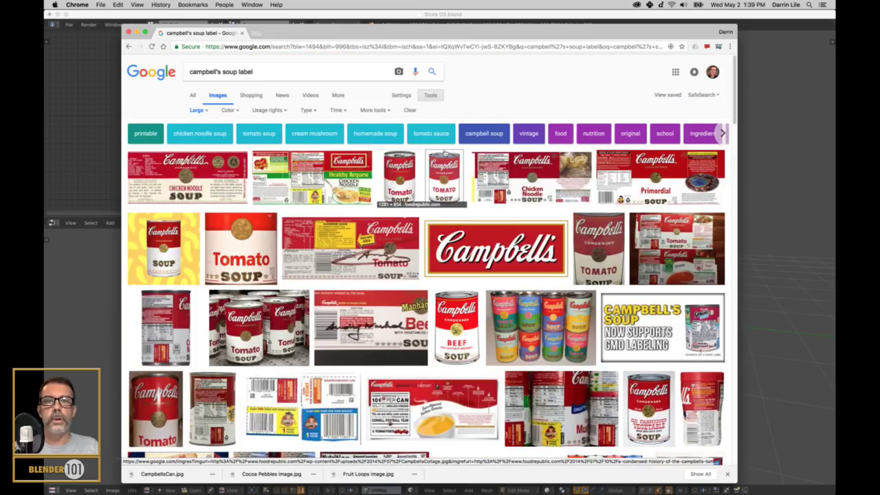
Open the wide flat Chicken Noodle label image and save it as "Soup Can Image" in the Protection project's Textures folder.
{"action": "left_click", "coordinate": [520, 187]}
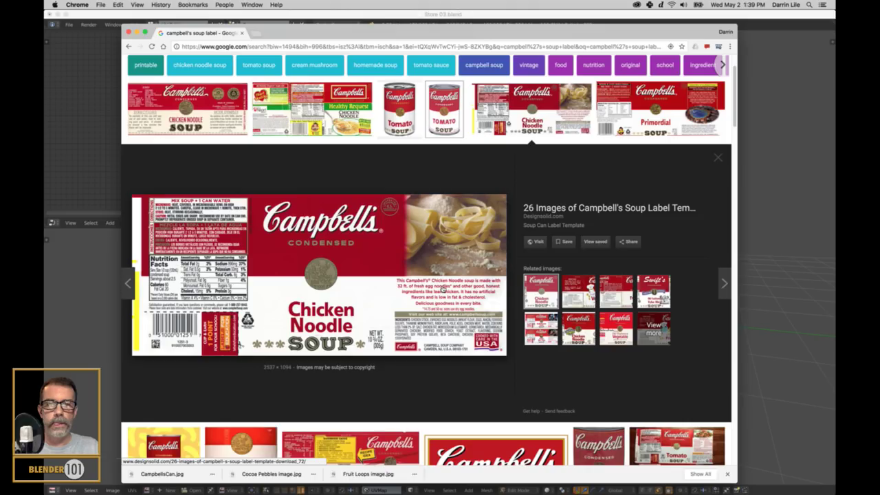
{"action": "right_click", "coordinate": [348, 300]}
{"action": "left_click", "coordinate": [385, 360]}
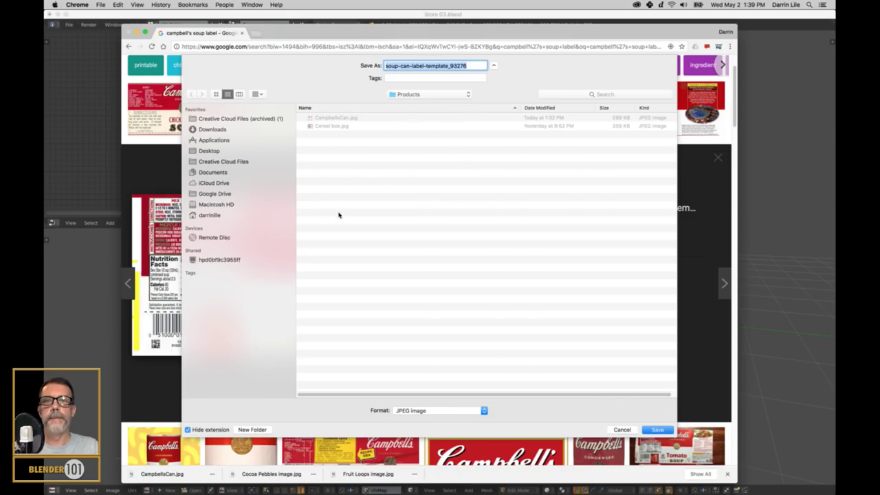
{"action": "left_click", "coordinate": [422, 94]}
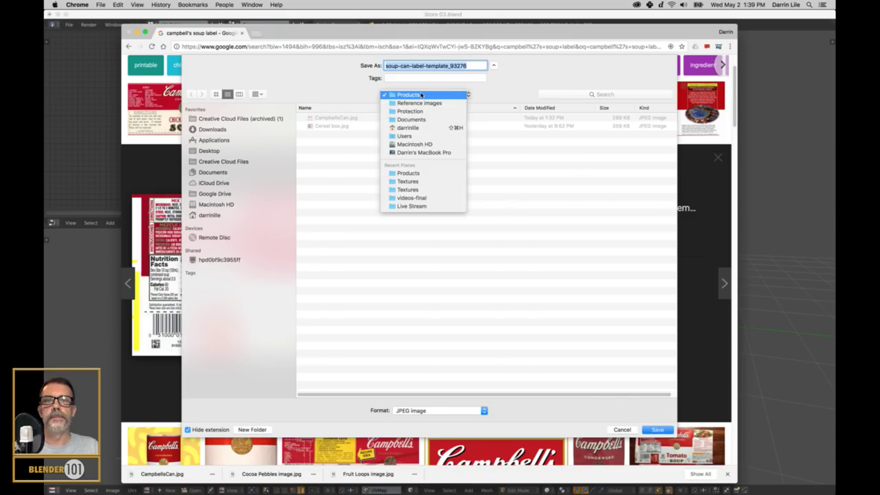
{"action": "left_click", "coordinate": [353, 204]}
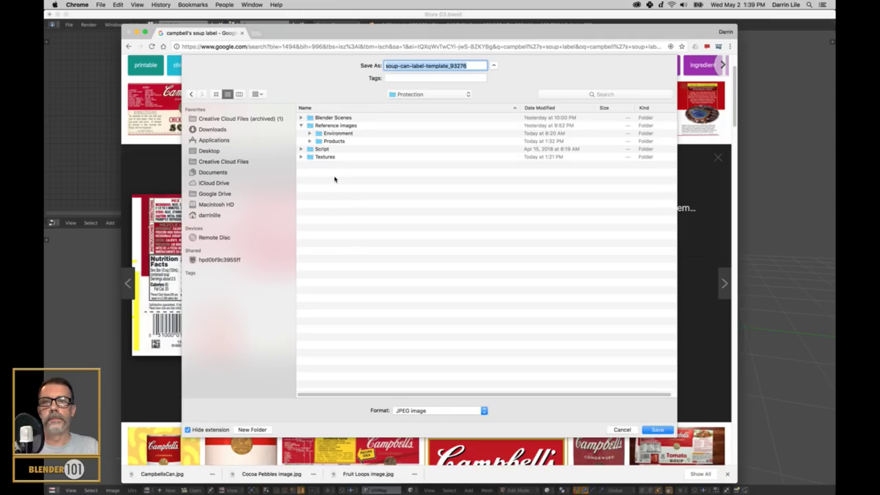
{"action": "double_click", "coordinate": [330, 157]}
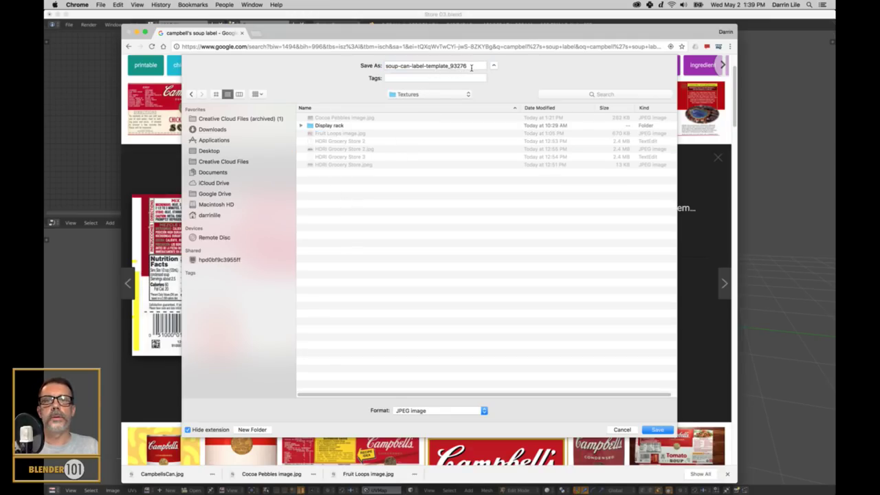
{"action": "triple_click", "coordinate": [480, 67]}
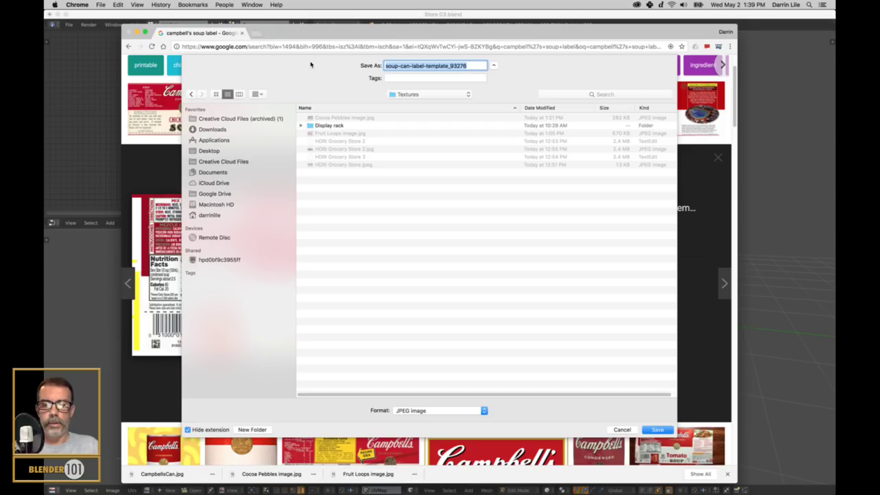
{"action": "type", "text": "Soup Can Image"}
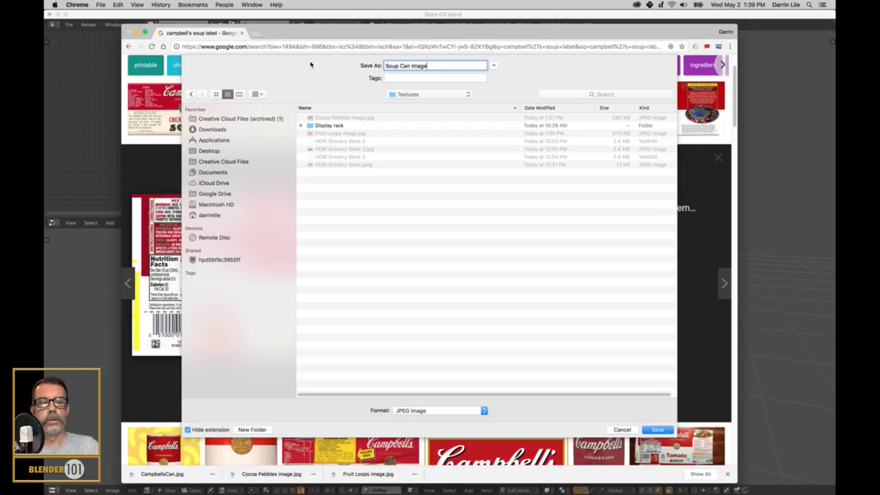
{"action": "key", "text": "Return"}
Switch to Blender, select all of the can's UVs and export the UV layout as "Soup Can UVs" PNG into the Blender Scenes Textures folder.
{"action": "key", "text": "super+Tab"}
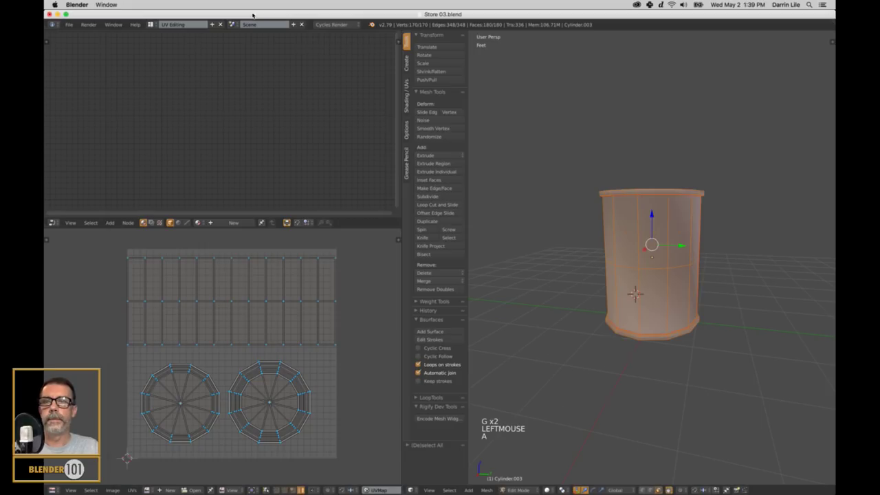
{"action": "key", "text": "a"}
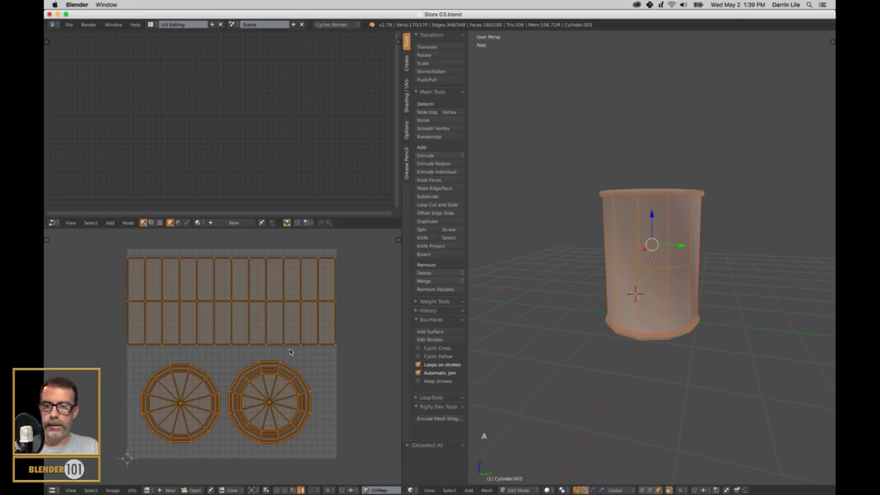
{"action": "left_click", "coordinate": [134, 490]}
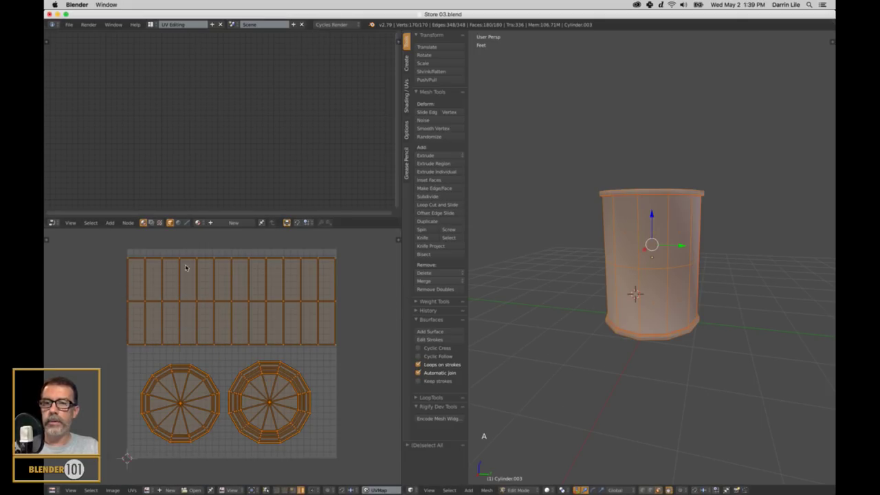
{"action": "left_click", "coordinate": [132, 490]}
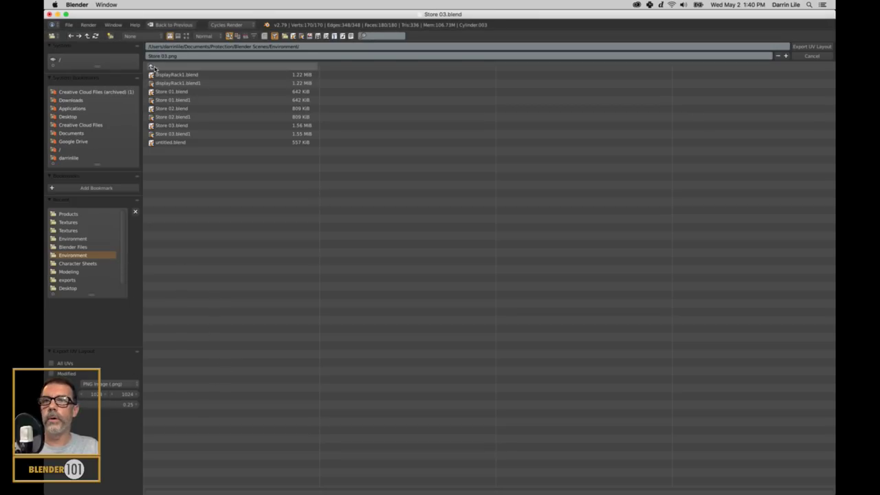
{"action": "left_click", "coordinate": [152, 67]}
{"action": "left_click", "coordinate": [164, 92]}
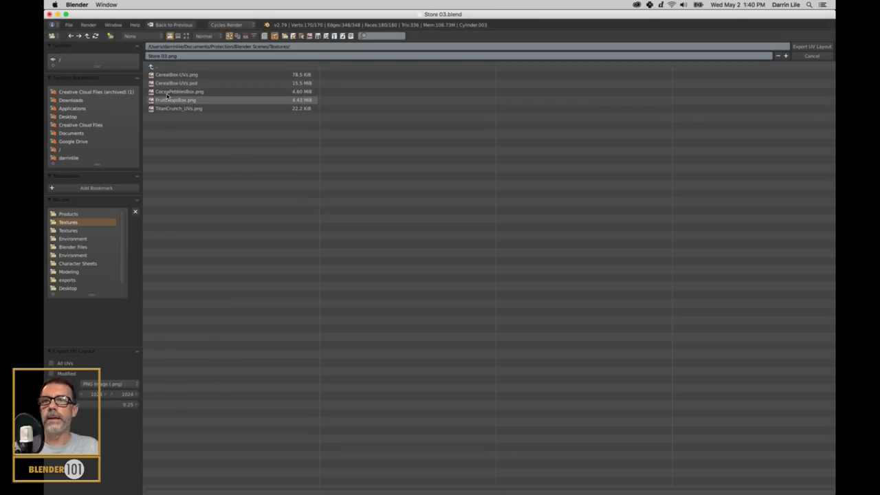
{"action": "type", "text": "Soup Can UVs"}
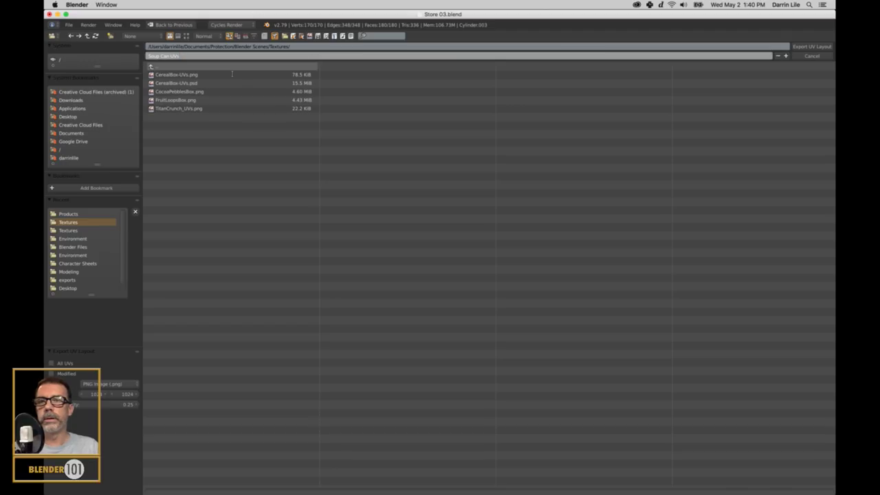
{"action": "key", "text": "Return"}
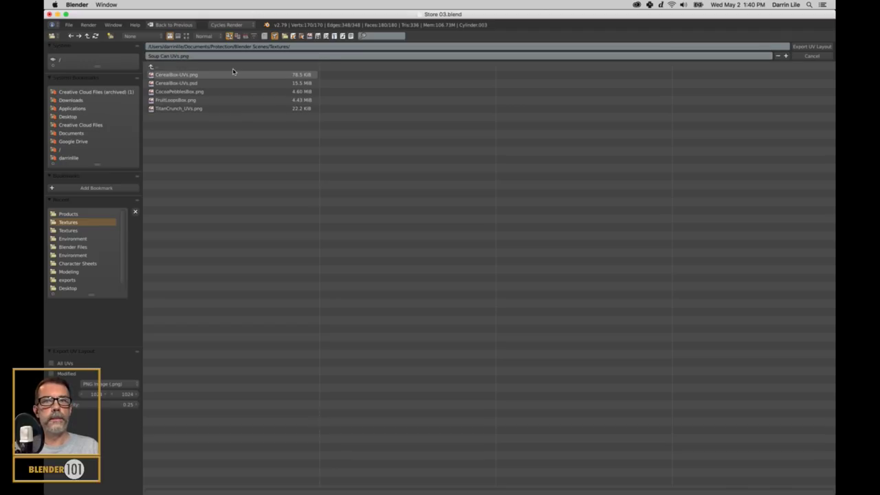
{"action": "key", "text": "Return"}
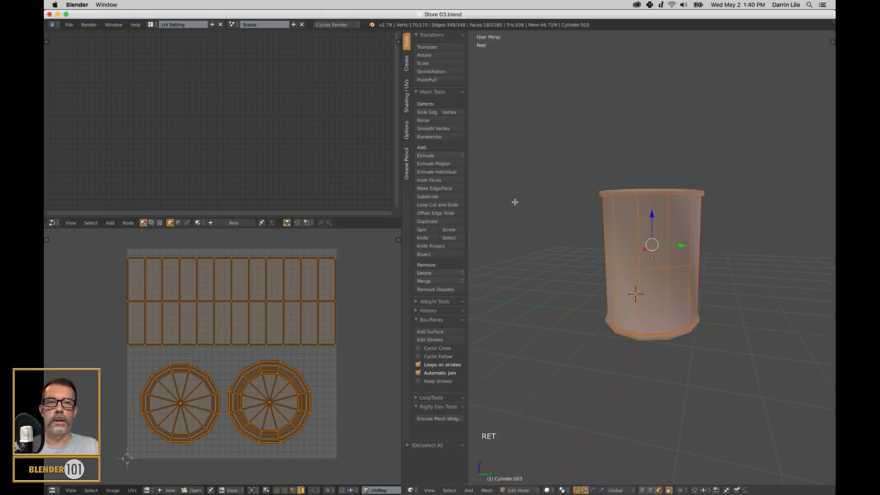
Switch to Photoshop and open "Soup Can Image.jpg" from the Textures folder, keeping the Cocoa Pebbles image open.
{"action": "left_click", "coordinate": [497, 484]}
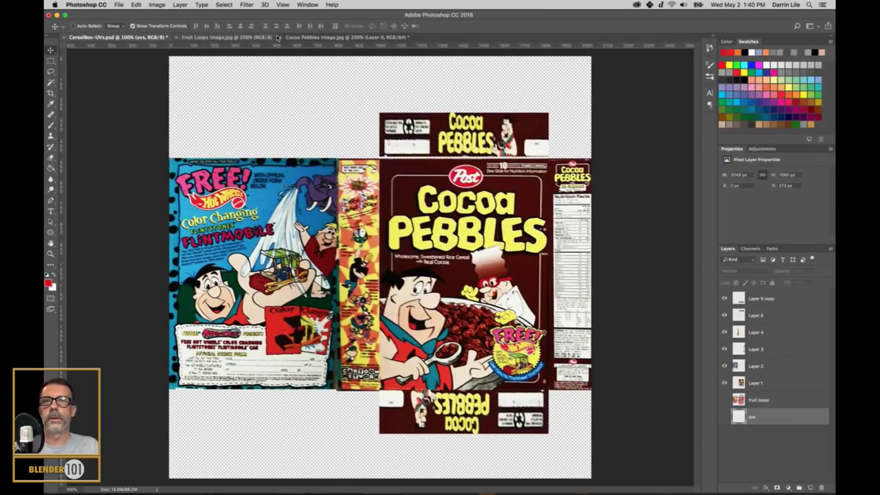
{"action": "left_click", "coordinate": [282, 38]}
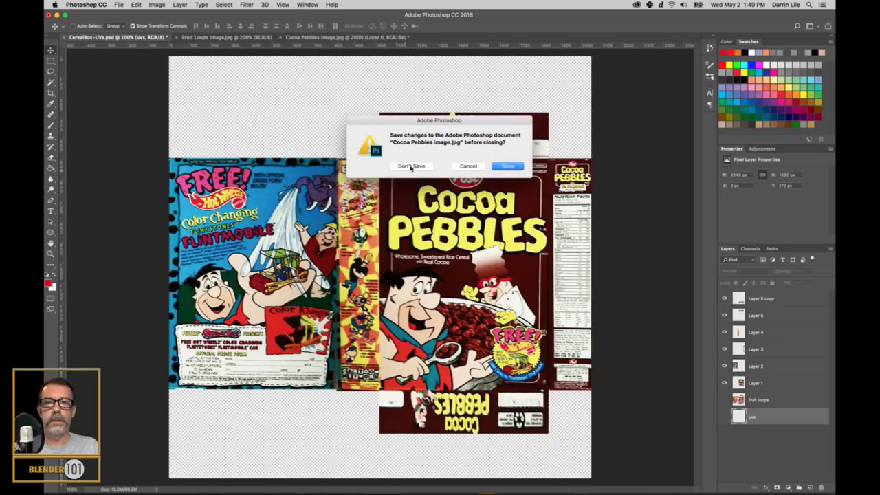
{"action": "left_click", "coordinate": [495, 168]}
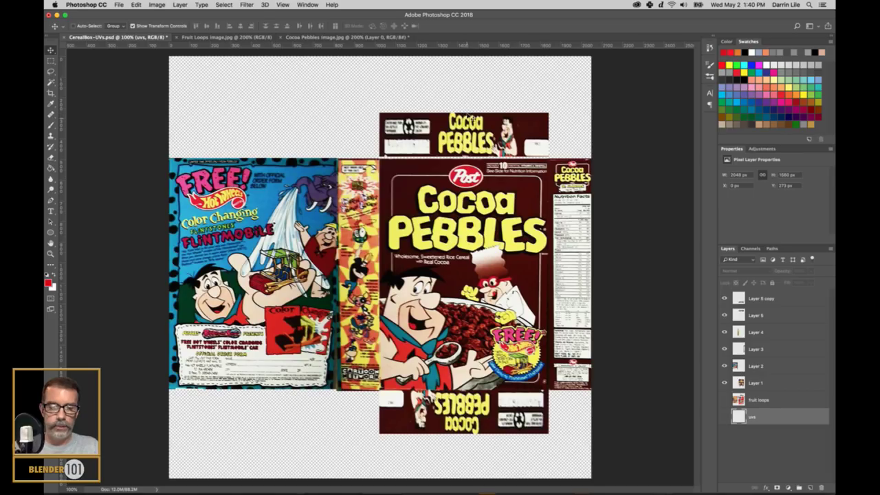
{"action": "key", "text": "super+shift+s"}
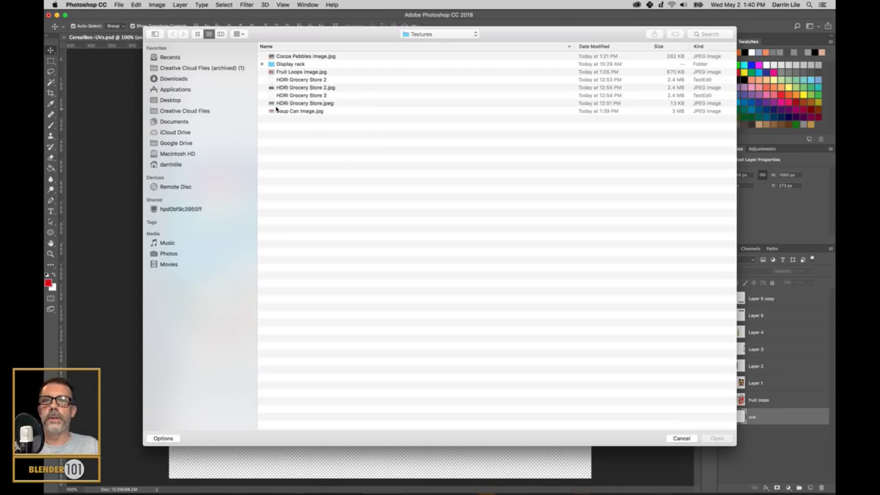
{"action": "left_click", "coordinate": [297, 111]}
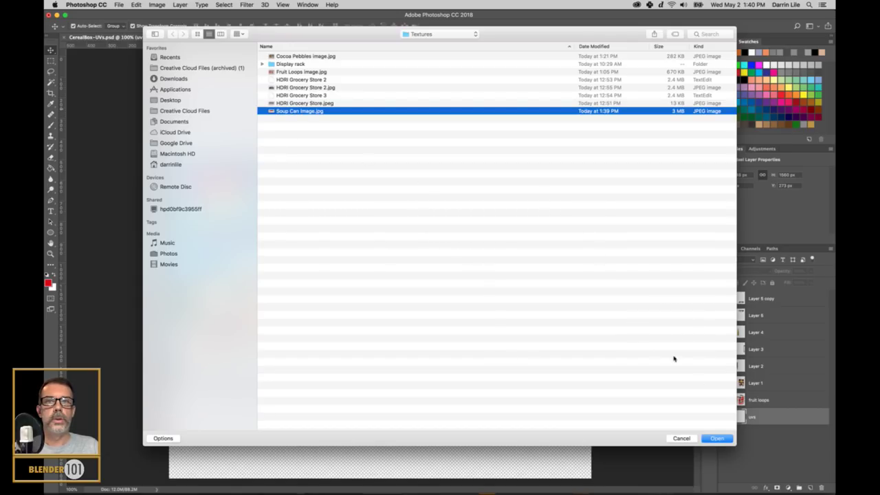
{"action": "left_click", "coordinate": [715, 440]}
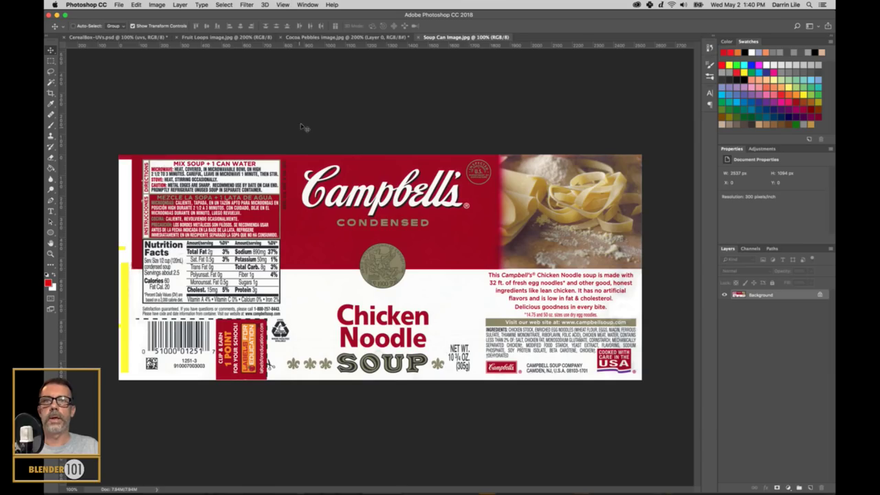
Open the exported "Soup Can UVs.png" from the Textures folder inside Protection's Blender Scenes folder.
{"action": "key", "text": "super+s"}
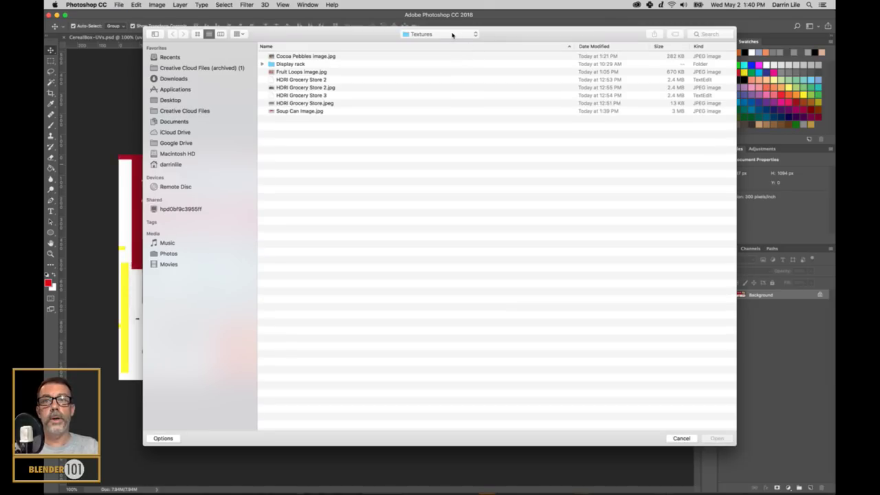
{"action": "left_click", "coordinate": [452, 34]}
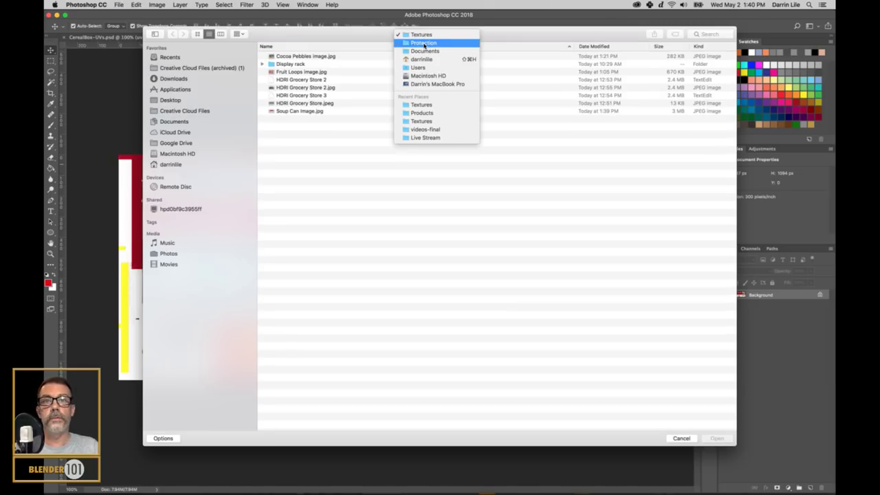
{"action": "left_click", "coordinate": [426, 43]}
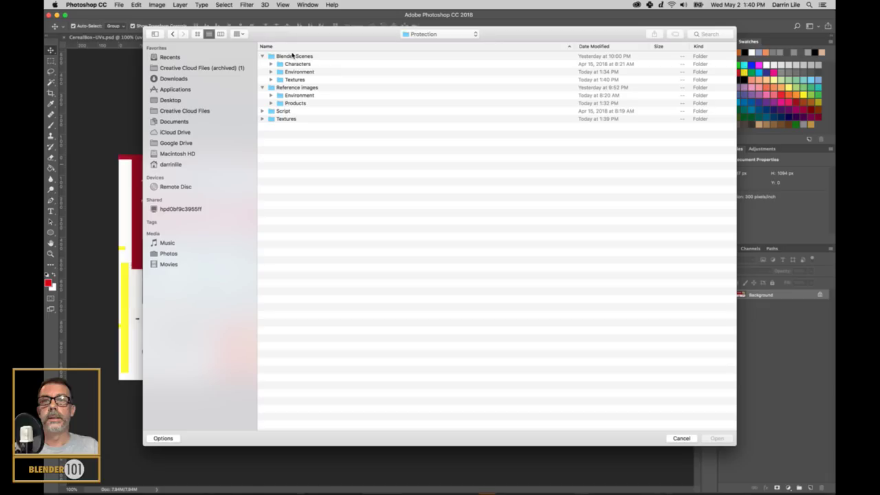
{"action": "left_click", "coordinate": [294, 80]}
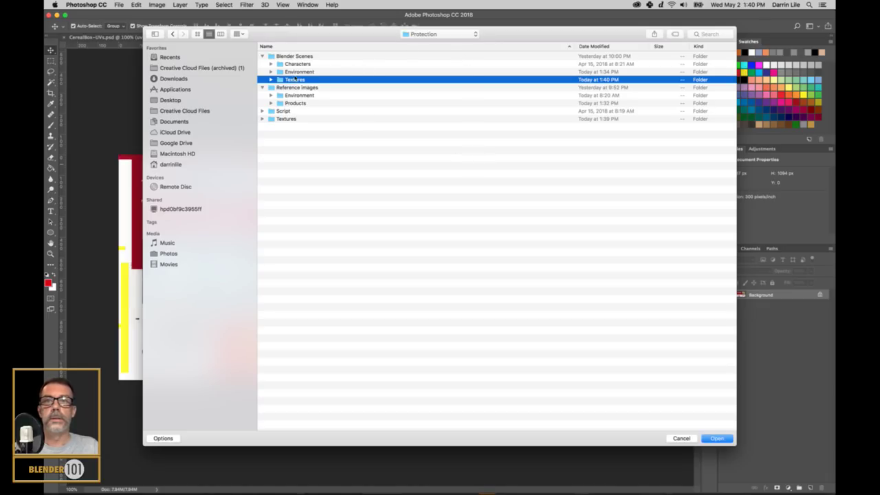
{"action": "double_click", "coordinate": [290, 80]}
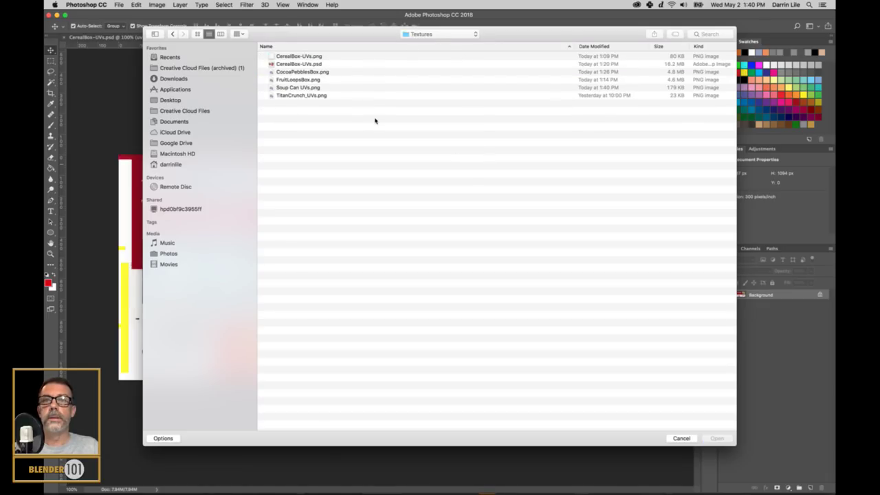
{"action": "left_click", "coordinate": [313, 88]}
{"action": "left_click", "coordinate": [717, 438]}
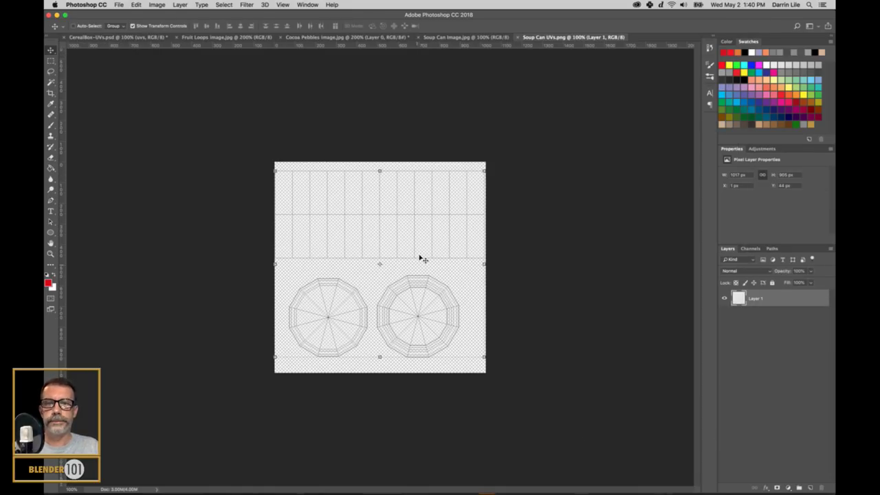
Copy the soup label without the white and yellow strip along its left edge and paste it into the Soup Can UVs document.
{"action": "left_click", "coordinate": [466, 37]}
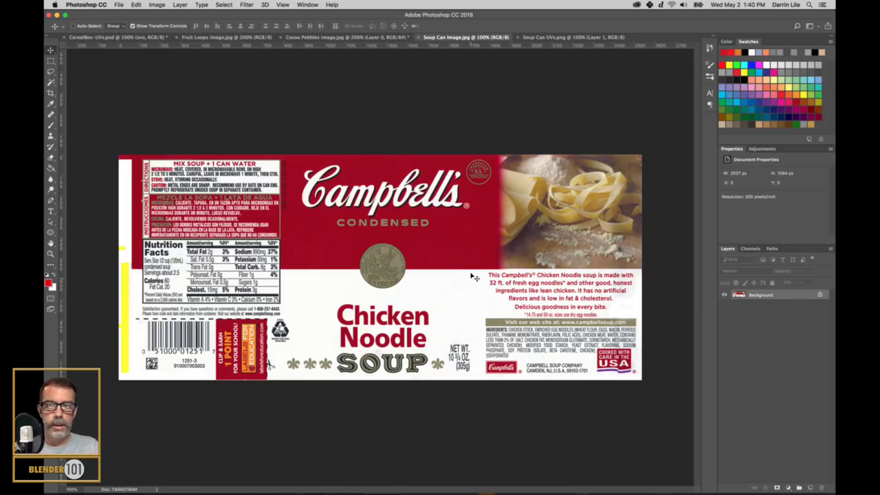
{"action": "key", "text": "m"}
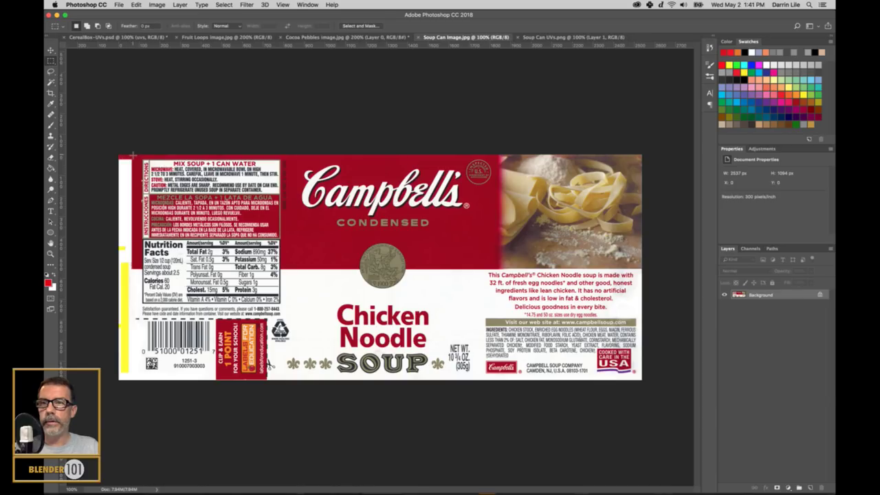
{"action": "left_click_drag", "start_coordinate": [134, 157], "coordinate": [684, 400]}
{"action": "left_click", "coordinate": [567, 38]}
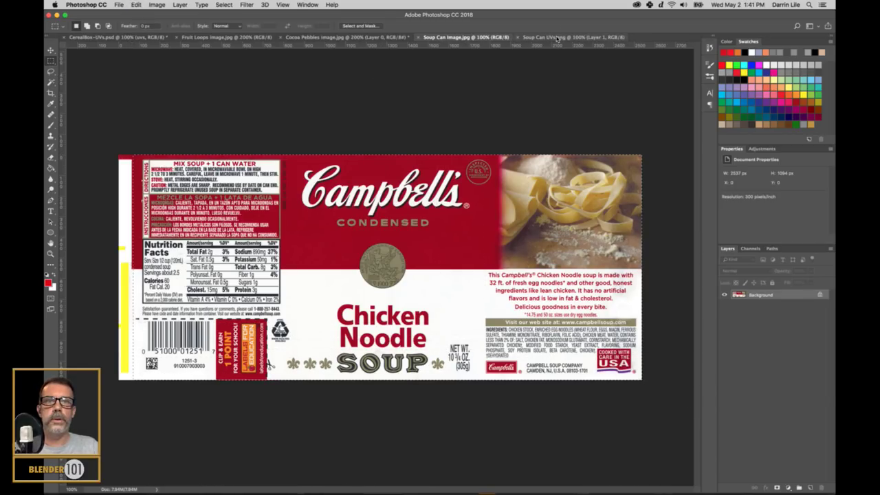
{"action": "key", "text": "super+v"}
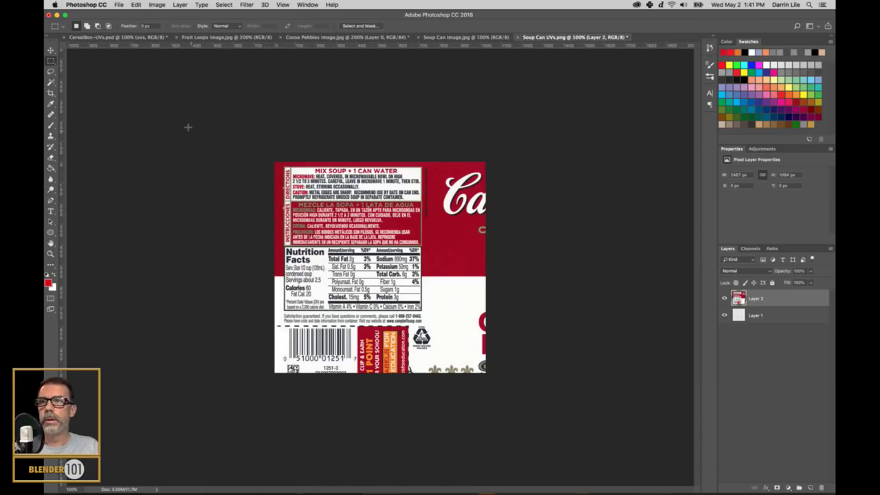
Scale the pasted label proportionally to the canvas width, about 1025 by 454 px, and place its layer beneath the UV wireframe layer.
{"action": "left_click", "coordinate": [50, 51]}
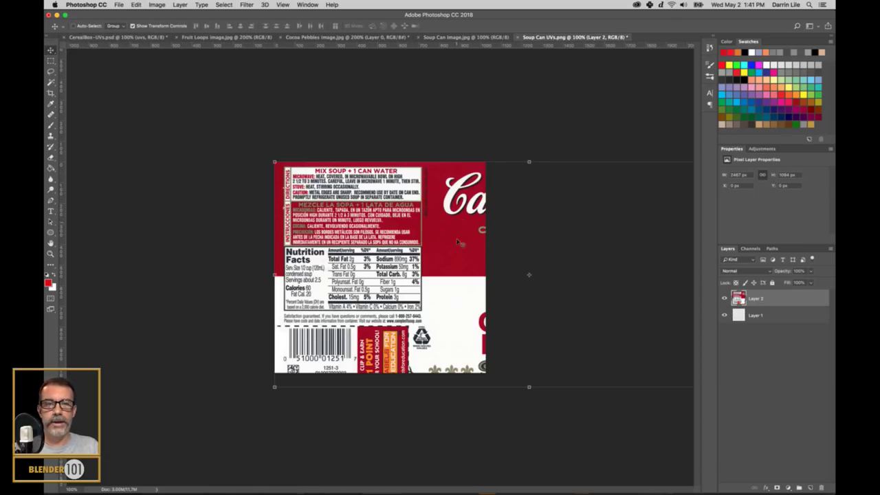
{"action": "key", "text": "super+t"}
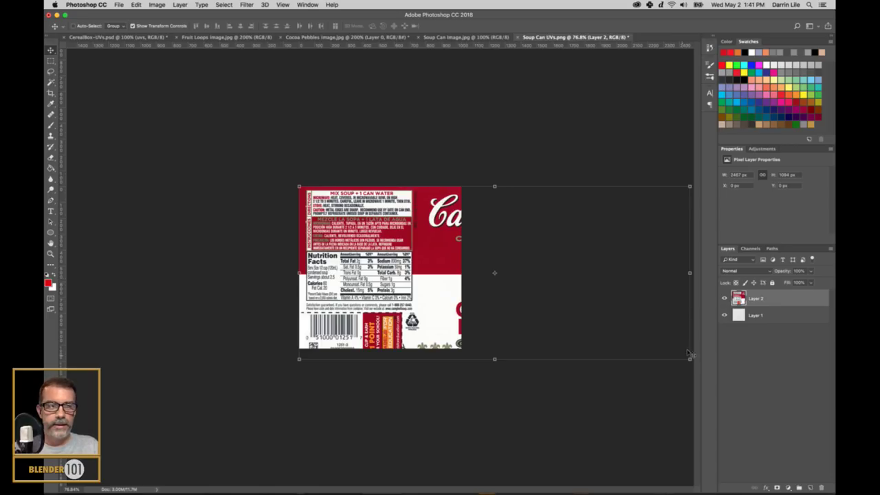
{"action": "left_click_drag", "start_coordinate": [690, 360], "coordinate": [460, 268], "text": "shift"}
{"action": "key", "text": "Return"}
{"action": "left_click_drag", "start_coordinate": [784, 295], "coordinate": [783, 325]}
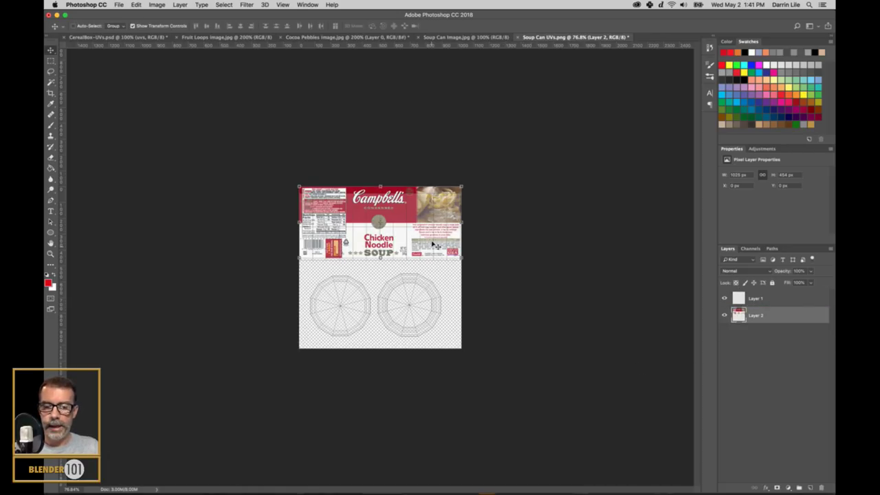
Move the label down onto the rectangular UV island and resize it to about 1018 by 426 px to match the island.
{"action": "key", "text": "super+equal"}
{"action": "key", "text": "super+equal"}
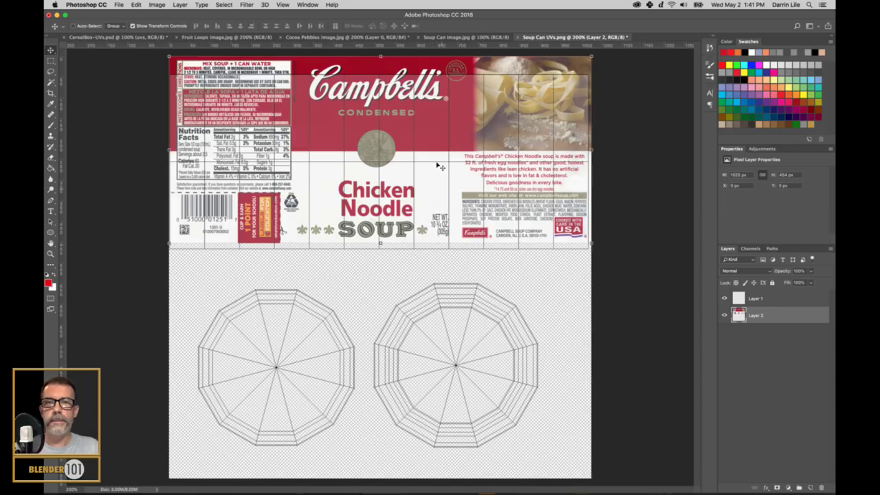
{"action": "left_click_drag", "start_coordinate": [422, 122], "coordinate": [422, 131]}
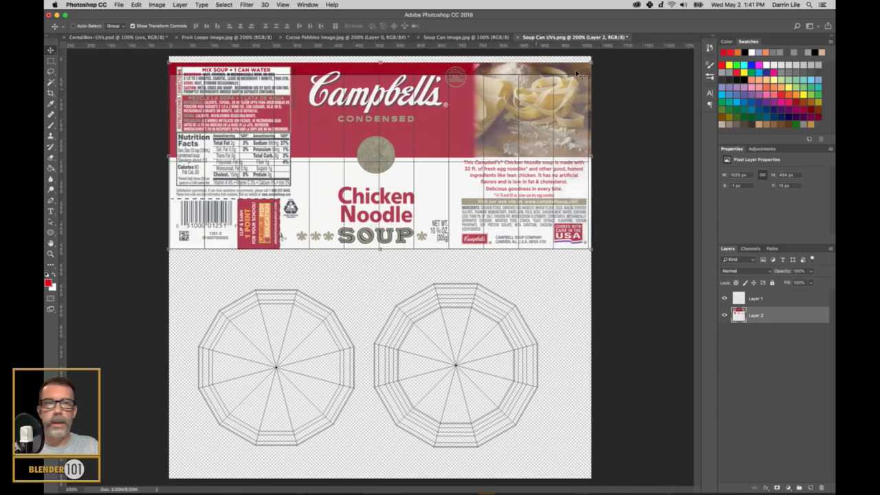
{"action": "left_click_drag", "start_coordinate": [589, 62], "coordinate": [586, 75]}
{"action": "key", "text": "Return"}
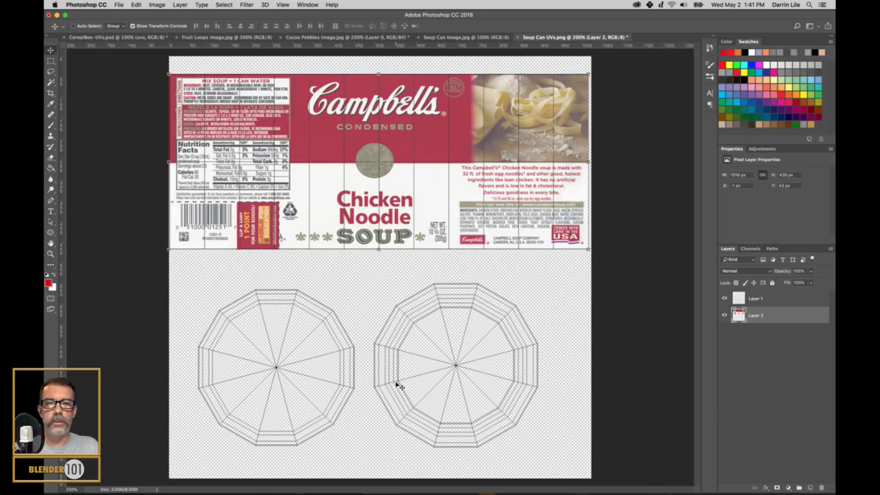
Hide the UV wireframe layer and save the document as "Soup Can UVs.psd" in the Textures folder with maximum compatibility.
{"action": "left_click", "coordinate": [775, 299]}
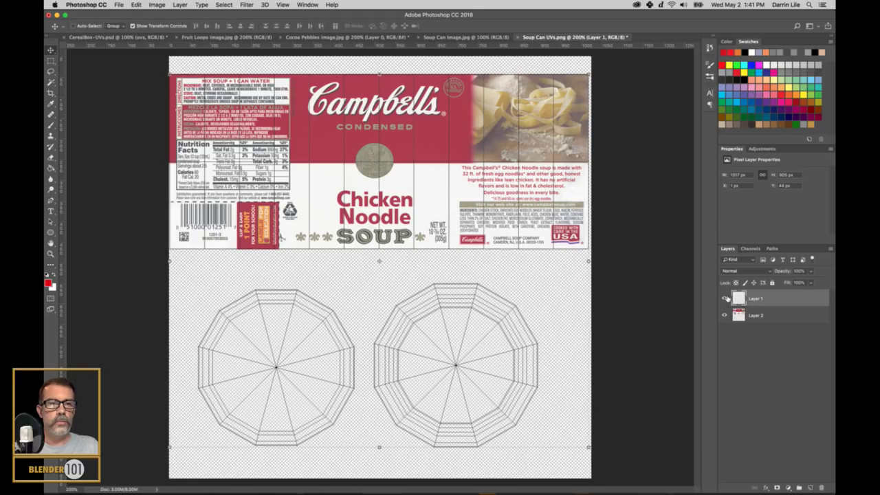
{"action": "left_click", "coordinate": [724, 297]}
{"action": "key", "text": "super+shift+s"}
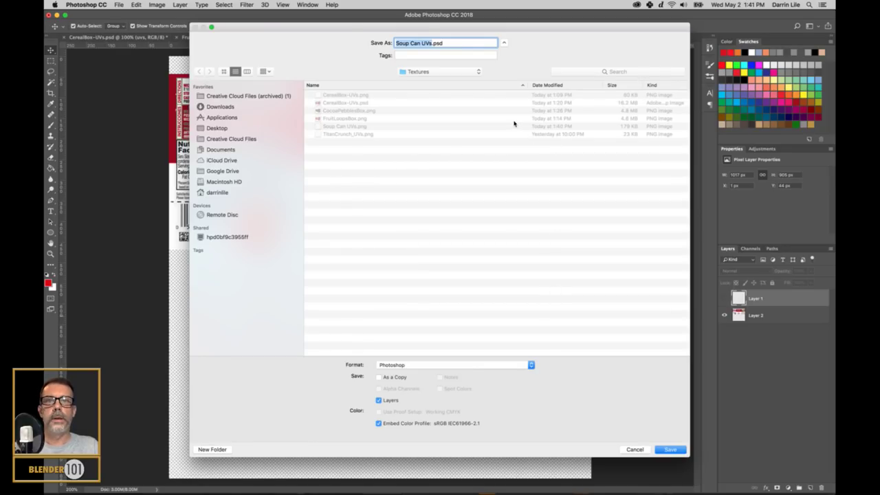
{"action": "key", "text": "Return"}
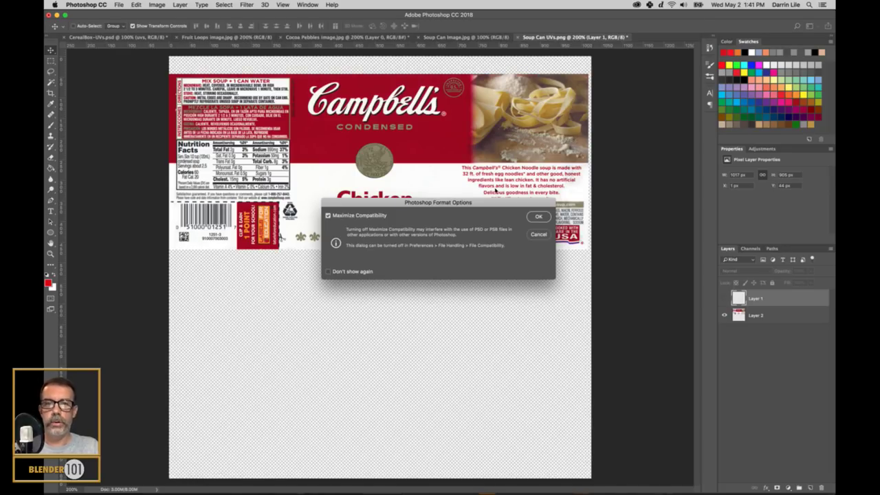
{"action": "key", "text": "Return"}
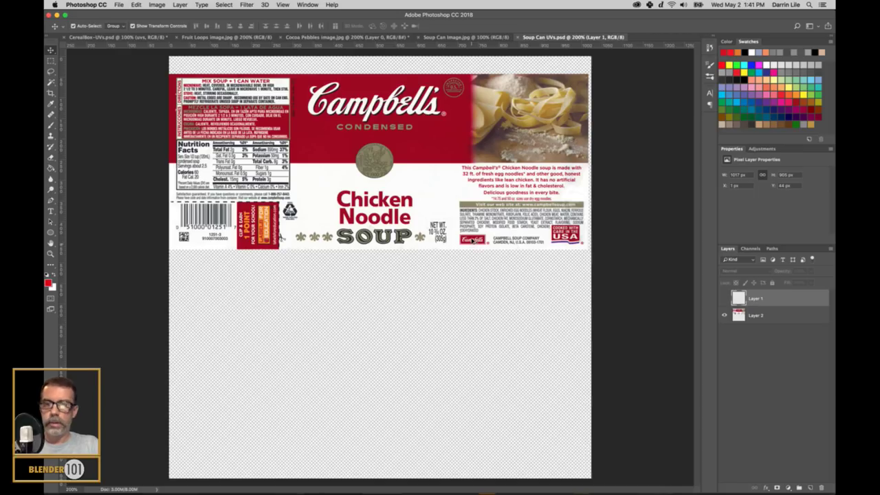
Export the label texture as a PNG named "Cambells Soup label" in the Textures folder.
{"action": "key", "text": "super+alt+shift+w"}
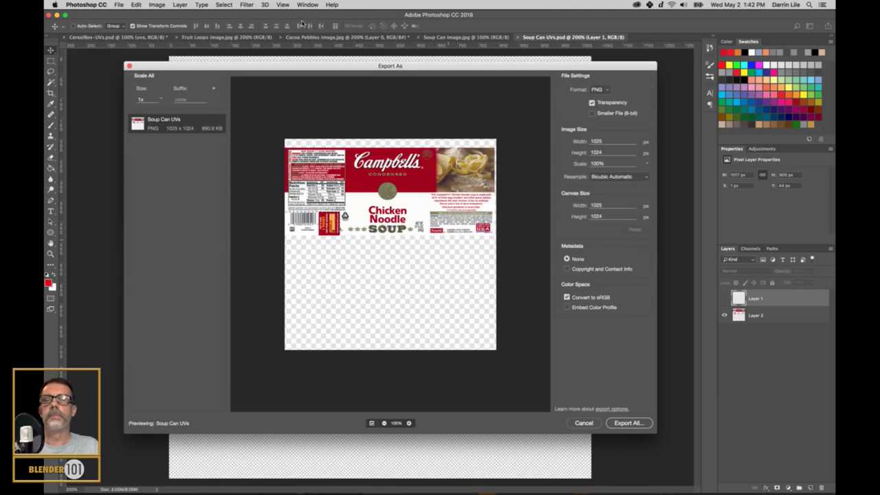
{"action": "key", "text": "Return"}
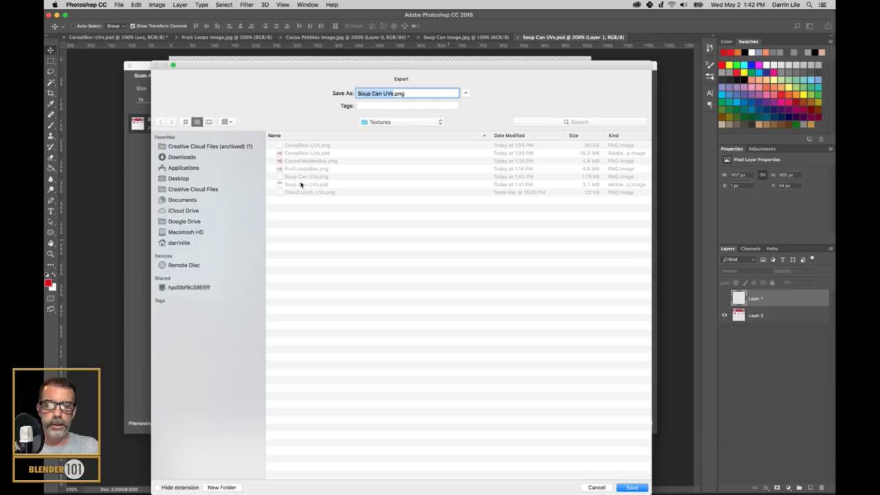
{"action": "type", "text": "Cambel"}
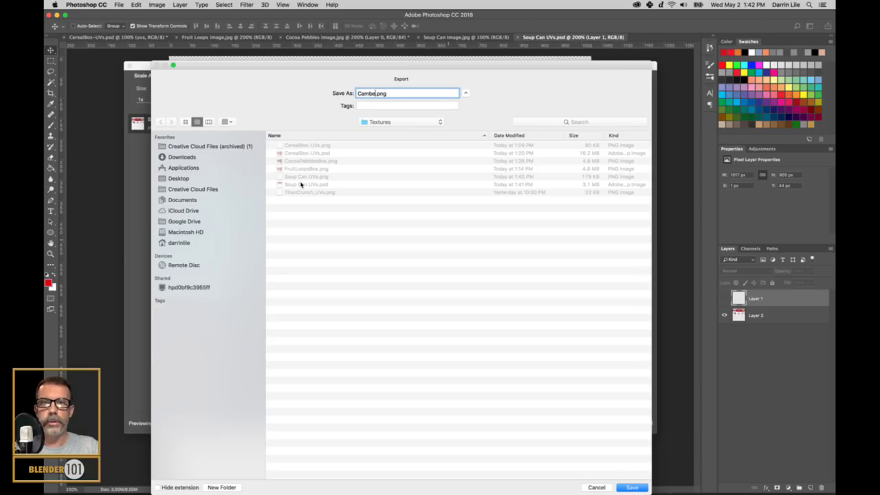
{"action": "type", "text": "ls Soup"}
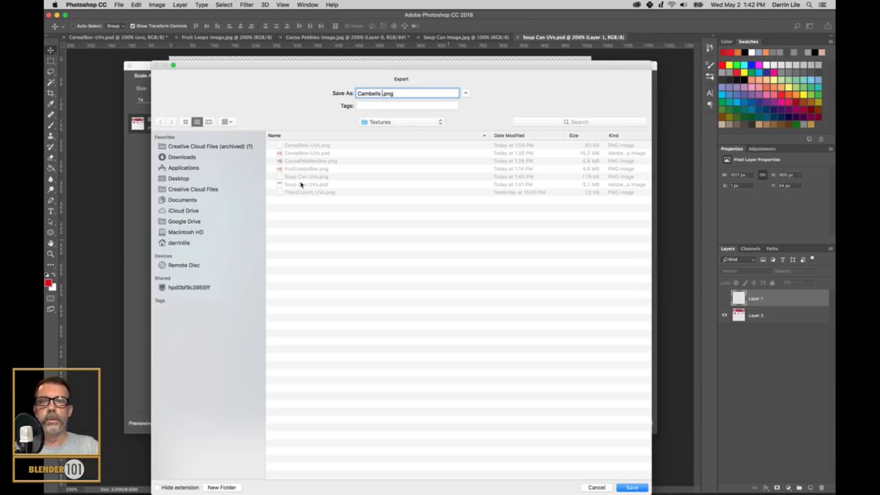
{"action": "key", "text": "Right"}
{"action": "key", "text": "Right"}
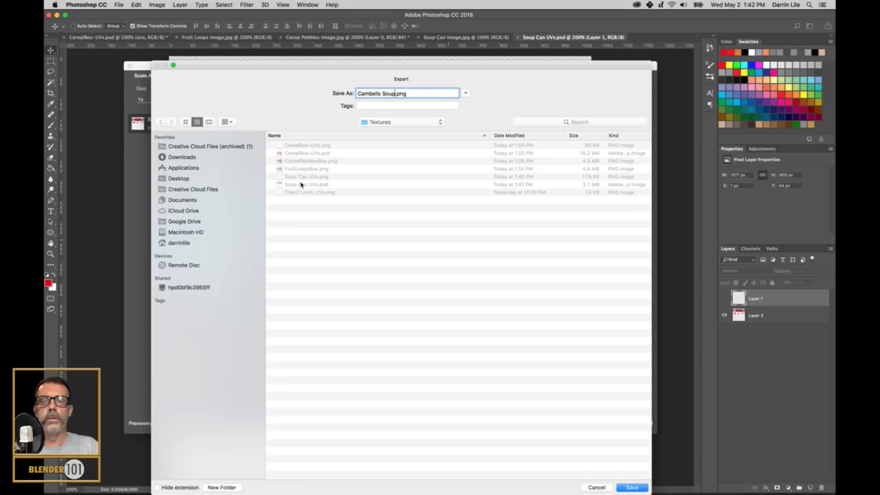
{"action": "type", "text": "label"}
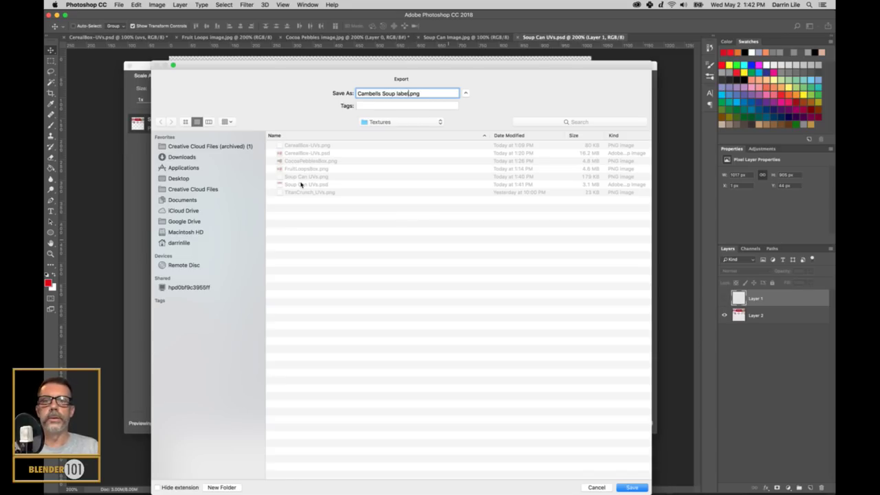
Export the label artwork as Cambells Soup label.png into the Textures folder, and switch to Blender.
{"action": "key", "text": "Return"}
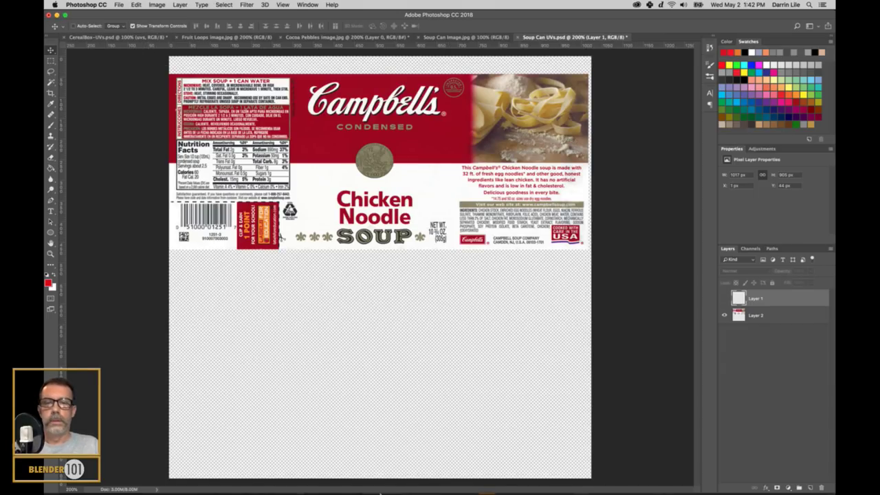
{"action": "mouse_move", "coordinate": [372, 485]}
{"action": "left_click", "coordinate": [429, 484]}
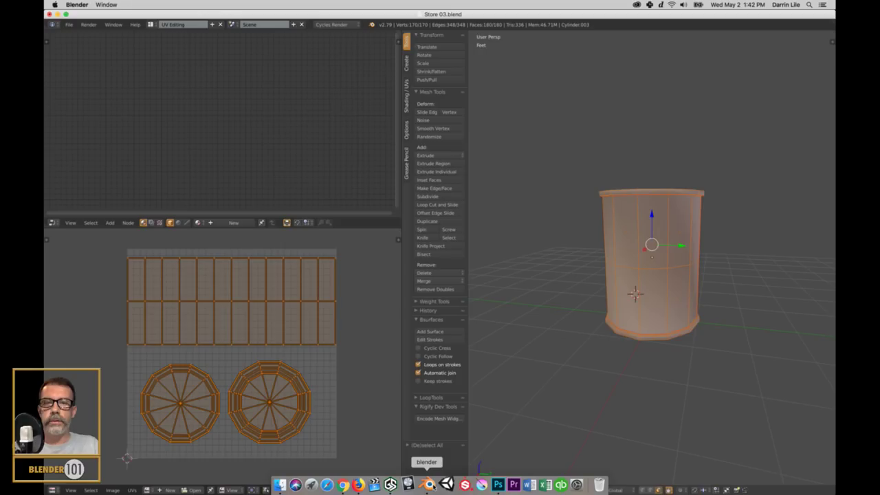
Create a new material for the can named "Cambells soup" and move its Diffuse BSDF node up and away from the output.
{"action": "left_click", "coordinate": [236, 222]}
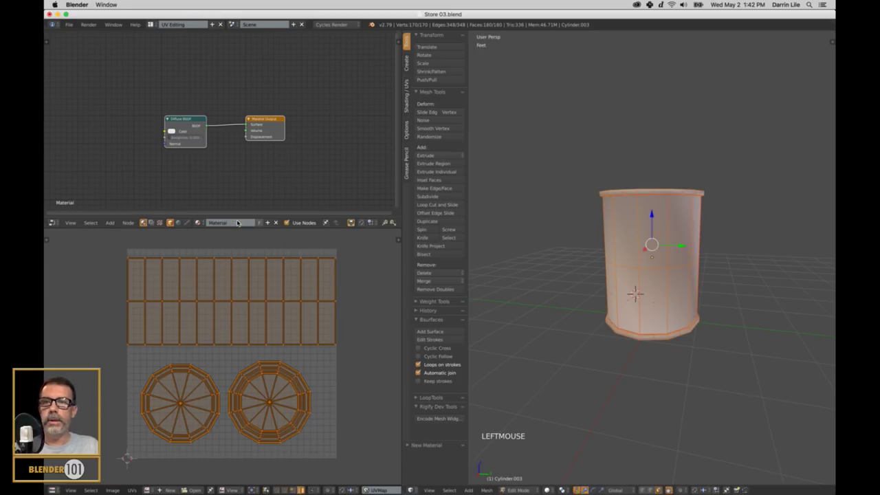
{"action": "left_click_drag", "start_coordinate": [188, 117], "coordinate": [218, 89]}
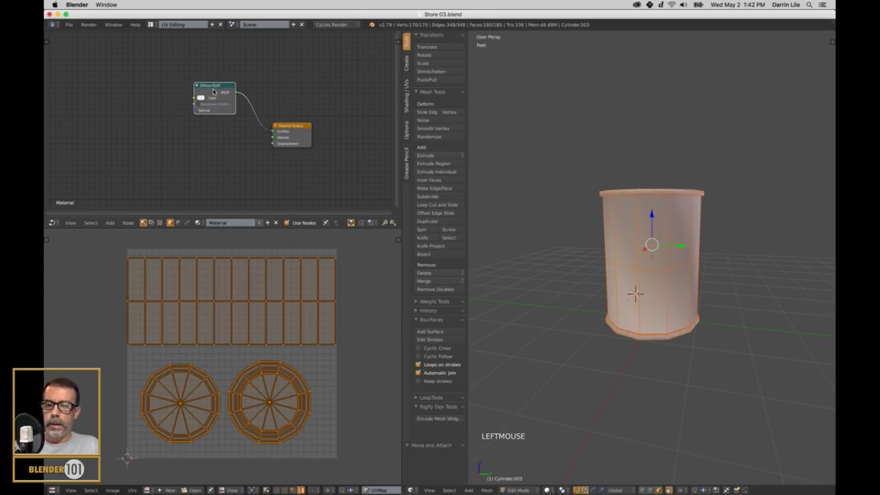
{"action": "left_click", "coordinate": [241, 224]}
{"action": "type", "text": "Campbells labe"}
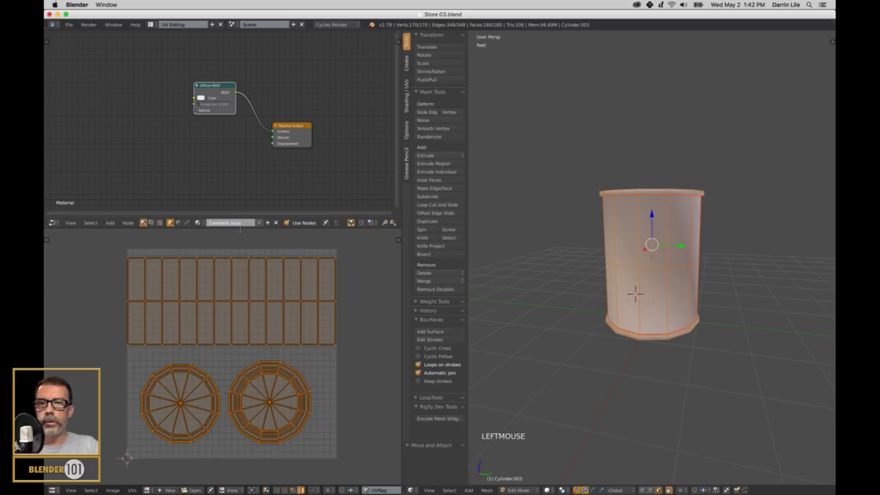
{"action": "type", "text": "ambells soup"}
{"action": "key", "text": "Return"}
Add an Image Texture node before the Diffuse BSDF and connect its Color output to the Diffuse Color input.
{"action": "key", "text": "shift+a"}
{"action": "mouse_move", "coordinate": [233, 136]}
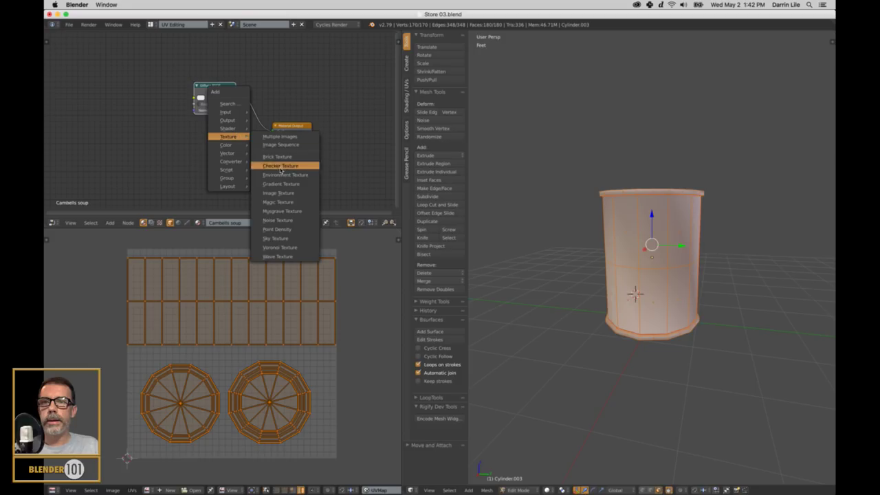
{"action": "left_click", "coordinate": [282, 196]}
{"action": "left_click", "coordinate": [107, 98]}
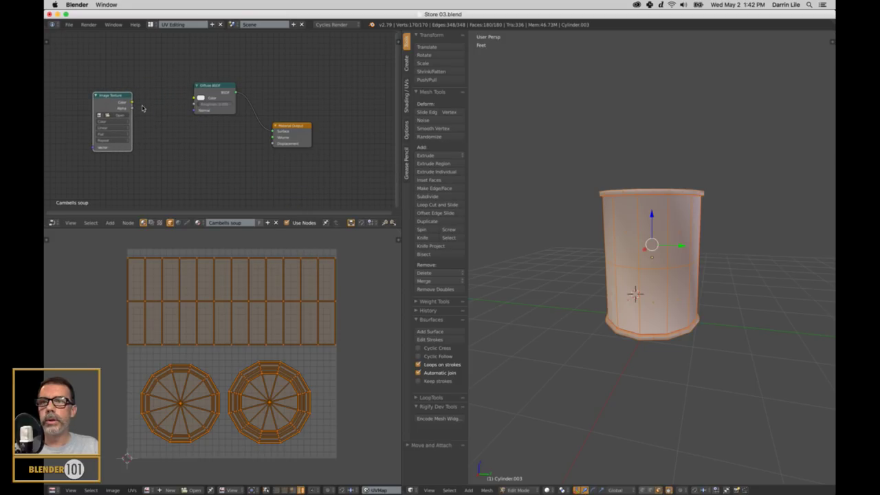
{"action": "left_click_drag", "start_coordinate": [134, 102], "coordinate": [195, 98]}
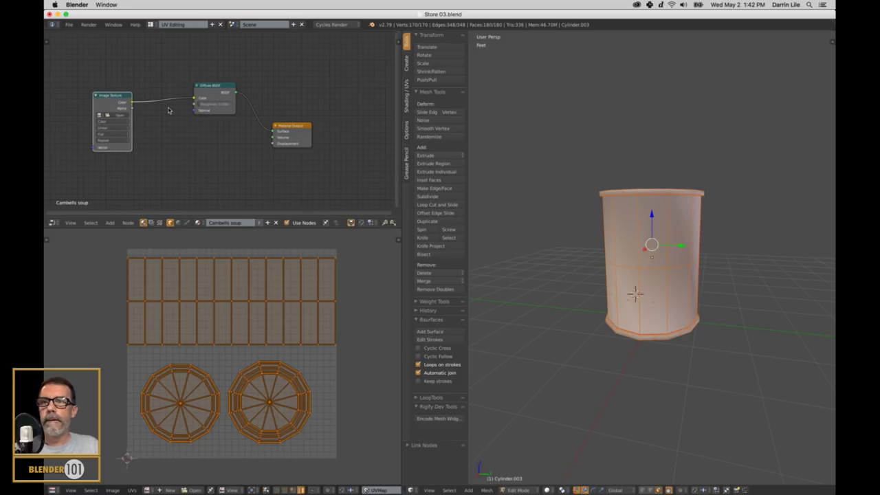
Load Cambells Soup label.png from the Blender Scenes/Textures folder into the Image Texture node.
{"action": "left_click", "coordinate": [114, 115]}
{"action": "left_click", "coordinate": [152, 66]}
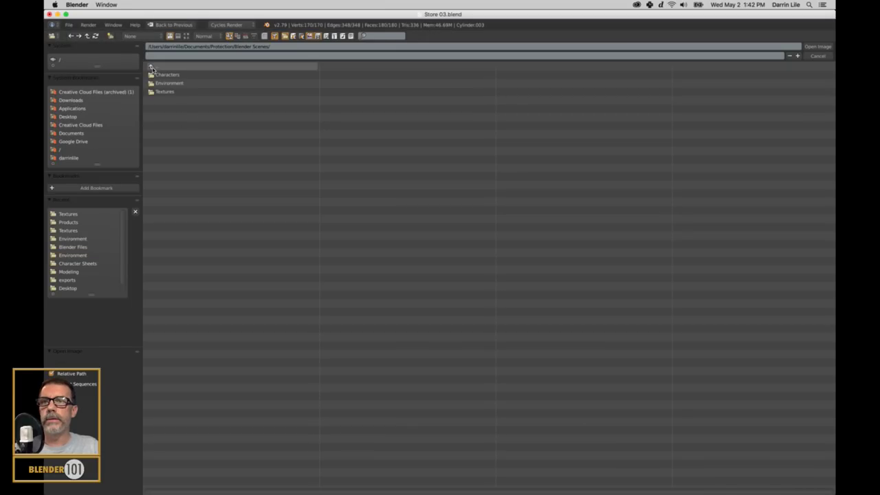
{"action": "left_click", "coordinate": [68, 231]}
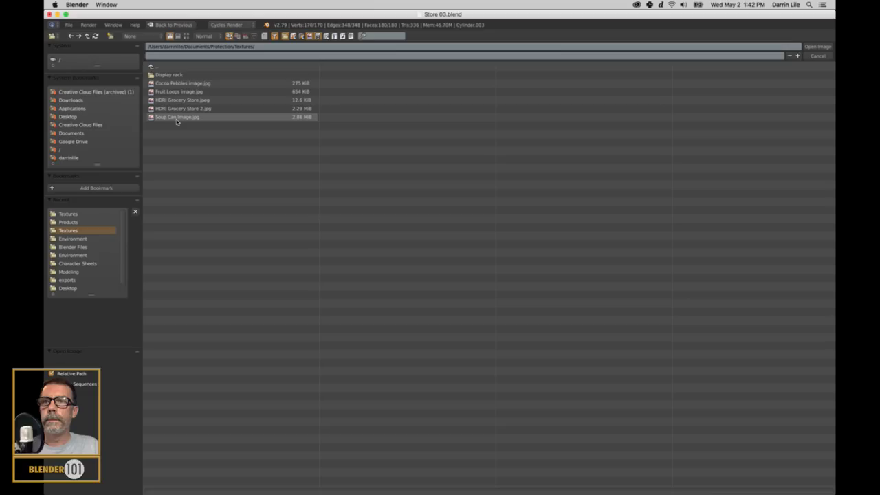
{"action": "left_click", "coordinate": [155, 67]}
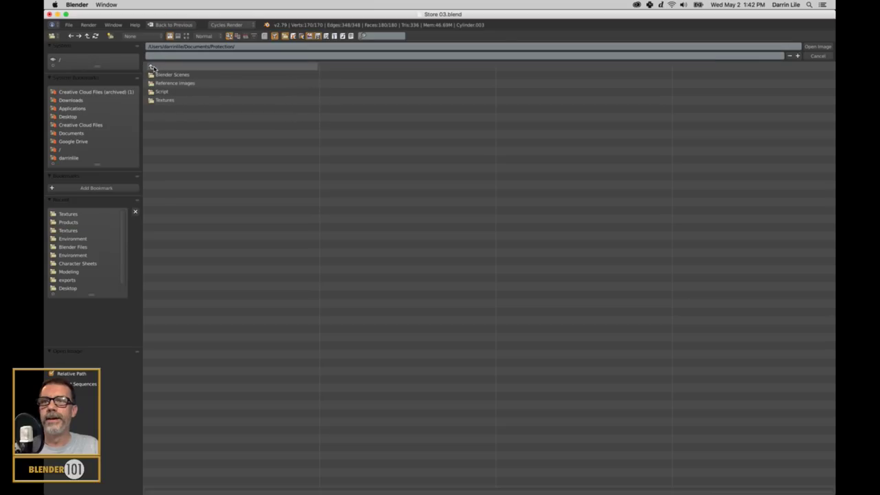
{"action": "left_click", "coordinate": [68, 214]}
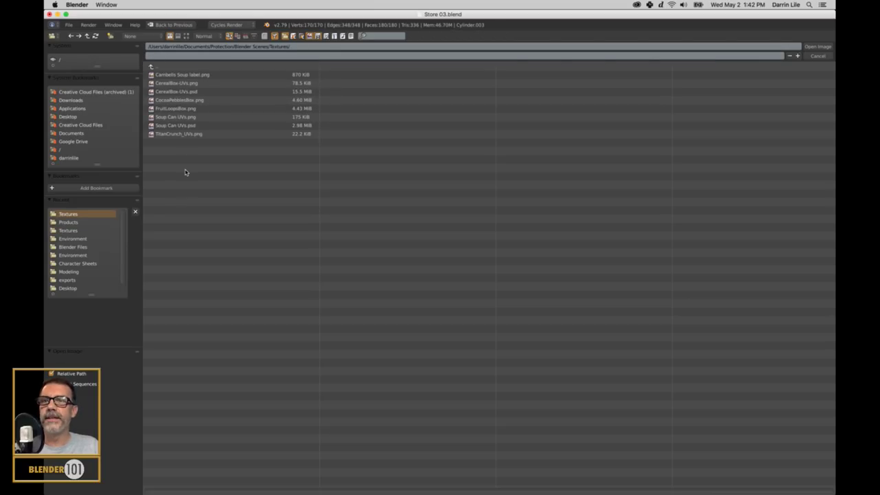
{"action": "left_click", "coordinate": [189, 75]}
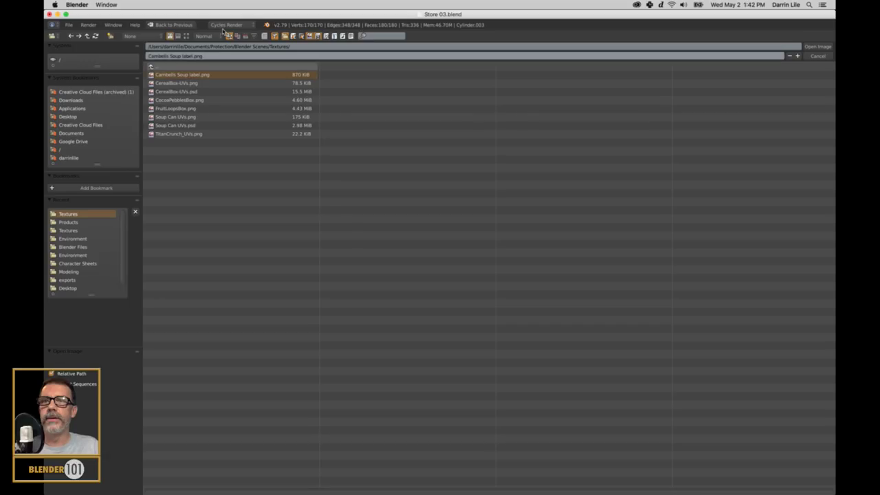
{"action": "left_click", "coordinate": [185, 36]}
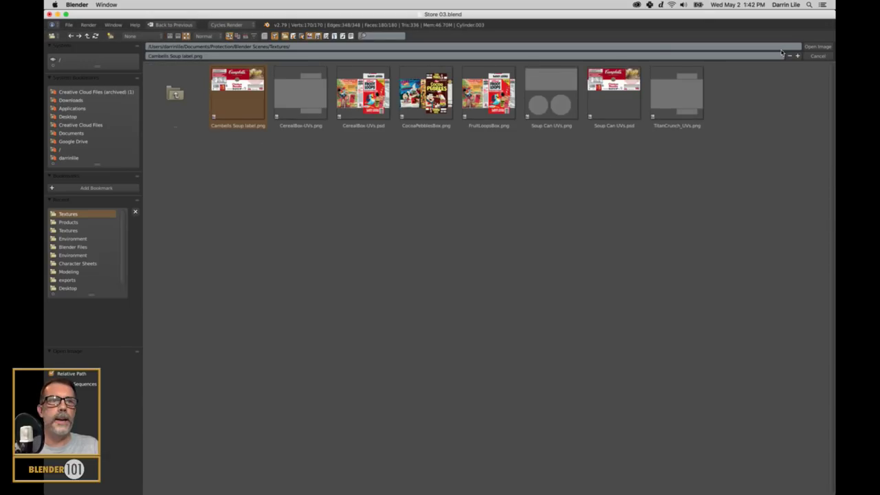
{"action": "left_click", "coordinate": [818, 46]}
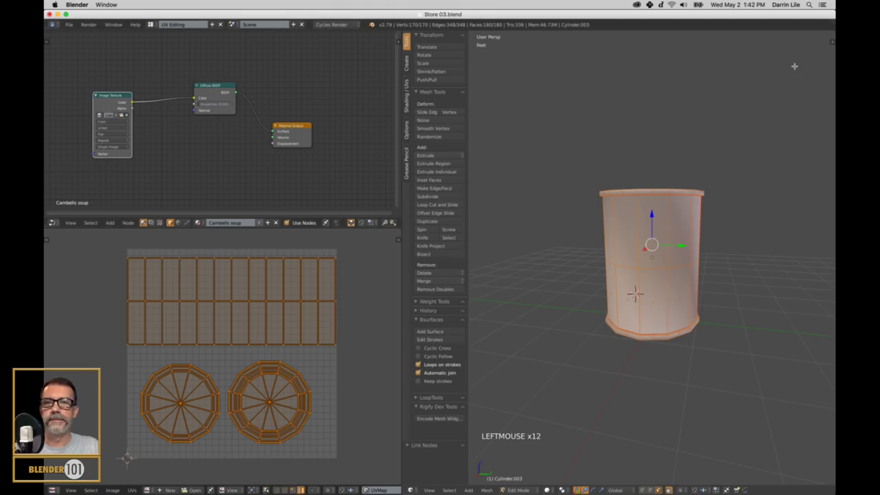
Set the viewport shading to Texture and leave Edit Mode to check the label around the can.
{"action": "left_click", "coordinate": [547, 490]}
{"action": "left_click", "coordinate": [561, 453]}
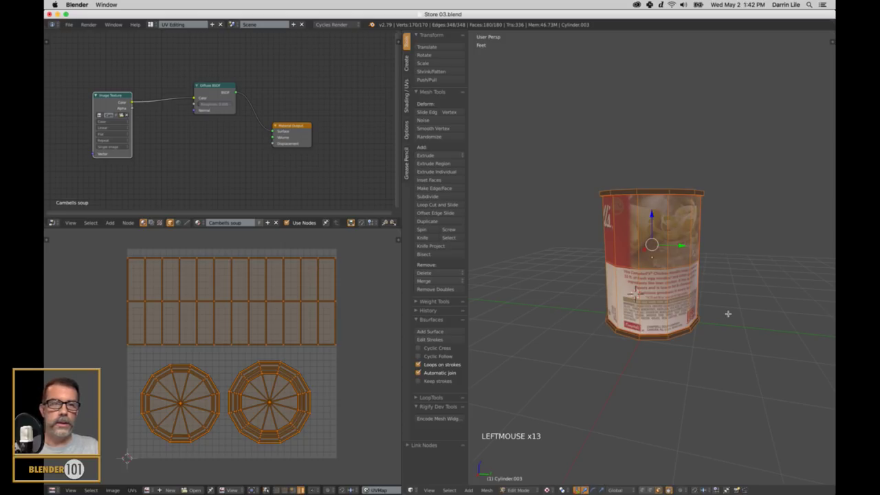
{"action": "key", "text": "a"}
{"action": "key", "text": "Tab"}
{"action": "middle_click_drag", "start_coordinate": [717, 305], "coordinate": [780, 286]}
{"action": "scroll", "coordinate": [742, 290], "scroll_direction": "up", "scroll_amount": 2}
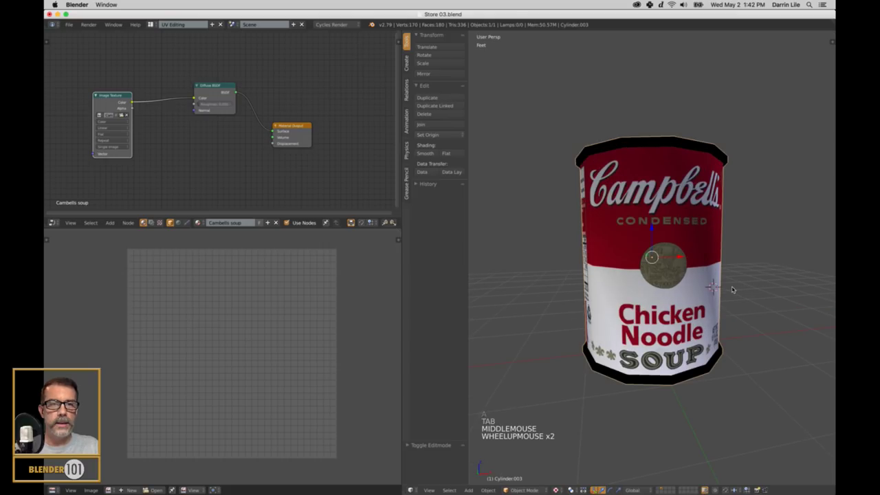
{"action": "scroll", "coordinate": [729, 288], "scroll_direction": "down", "scroll_amount": 1}
{"action": "middle_click_drag", "start_coordinate": [736, 280], "coordinate": [725, 290]}
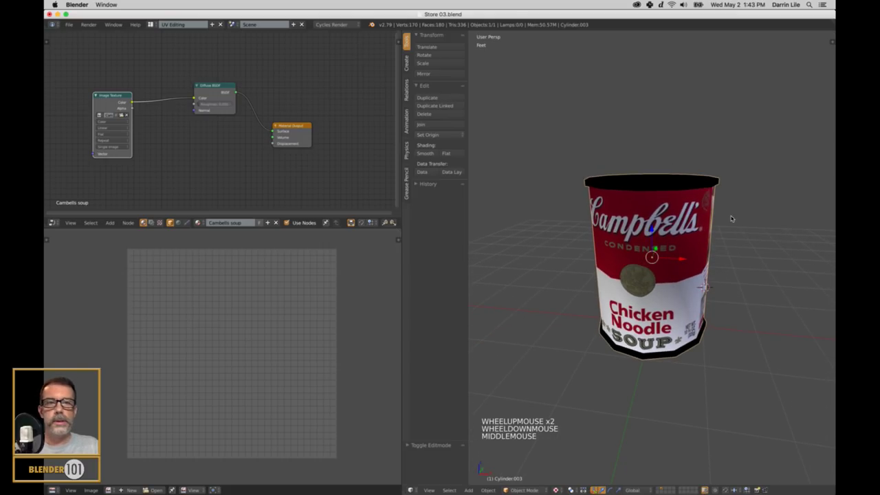
In the Default screen layout, enable the Subsurf modifier's viewport display and set the viewport shading to Texture.
{"action": "left_click", "coordinate": [151, 25]}
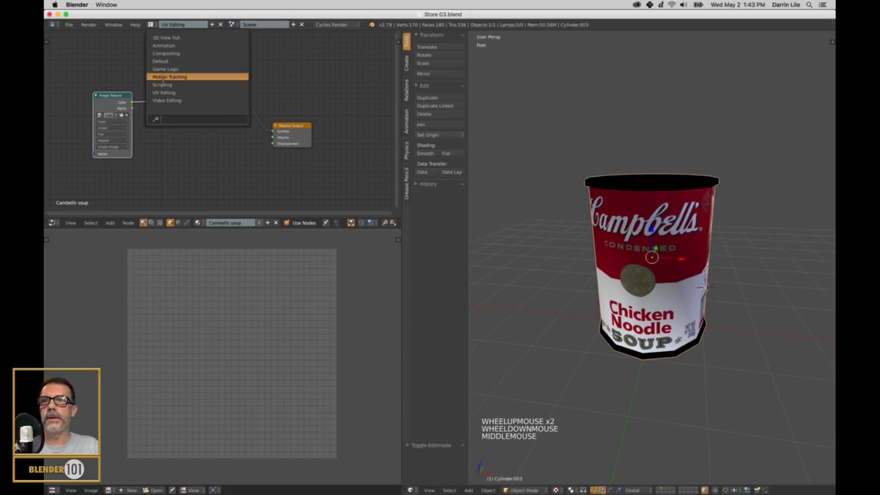
{"action": "left_click", "coordinate": [165, 62]}
{"action": "middle_click_drag", "start_coordinate": [463, 213], "coordinate": [467, 221]}
{"action": "left_click", "coordinate": [769, 310]}
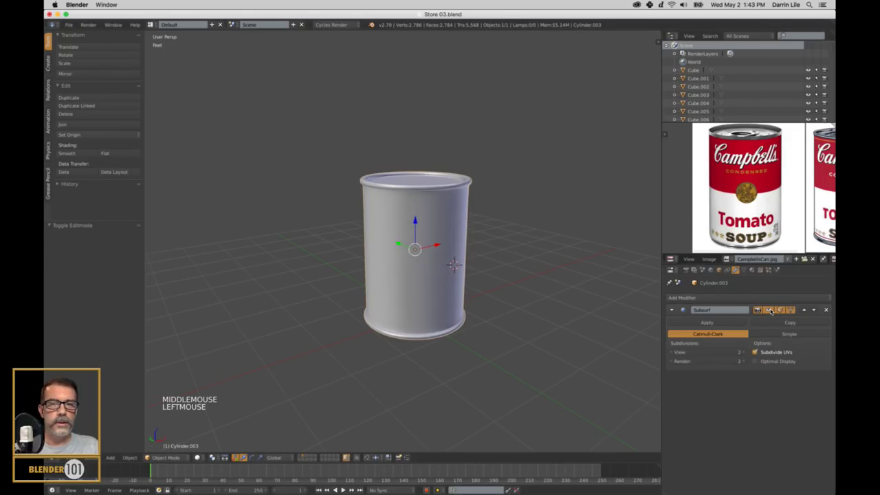
{"action": "left_click", "coordinate": [200, 458]}
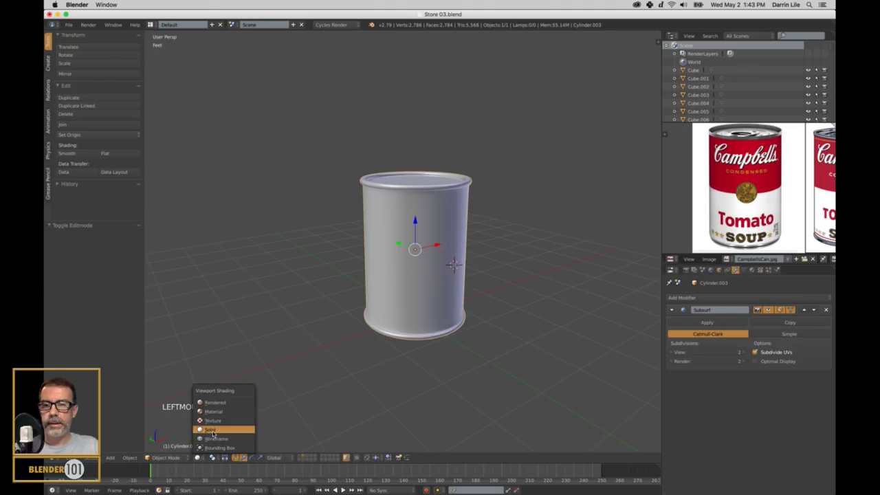
{"action": "left_click", "coordinate": [213, 419]}
{"action": "mouse_move", "coordinate": [491, 322]}
{"action": "middle_mouse_down"}
{"action": "mouse_move", "coordinate": [442, 314]}
{"action": "mouse_move", "coordinate": [476, 314]}
{"action": "middle_mouse_up"}
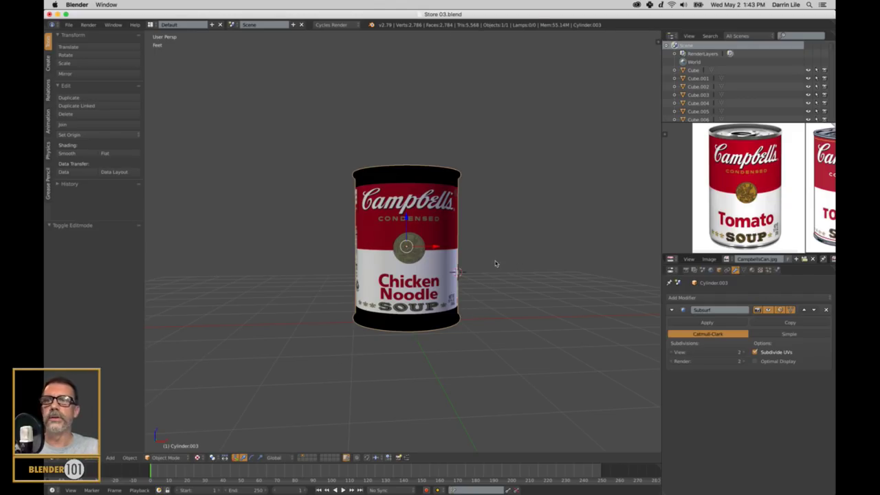
Return to the UV Editing layout and select the can's whole mesh in Edit Mode.
{"action": "left_click", "coordinate": [150, 24]}
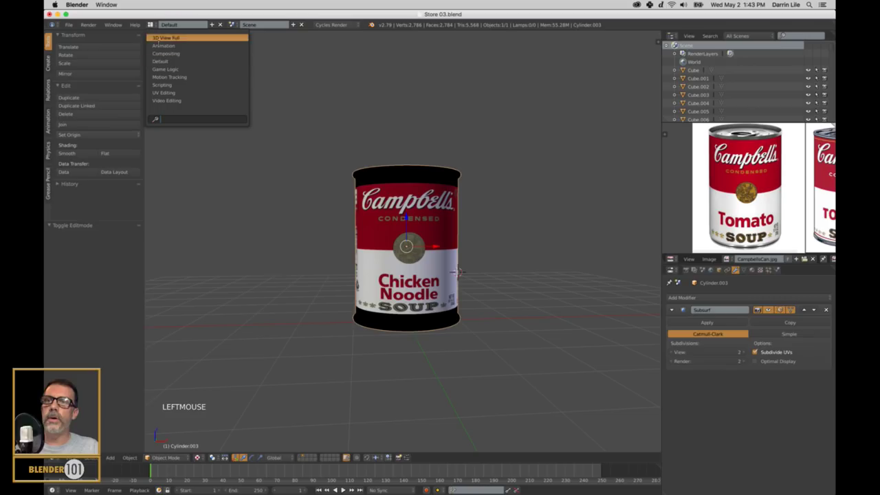
{"action": "left_click", "coordinate": [164, 92]}
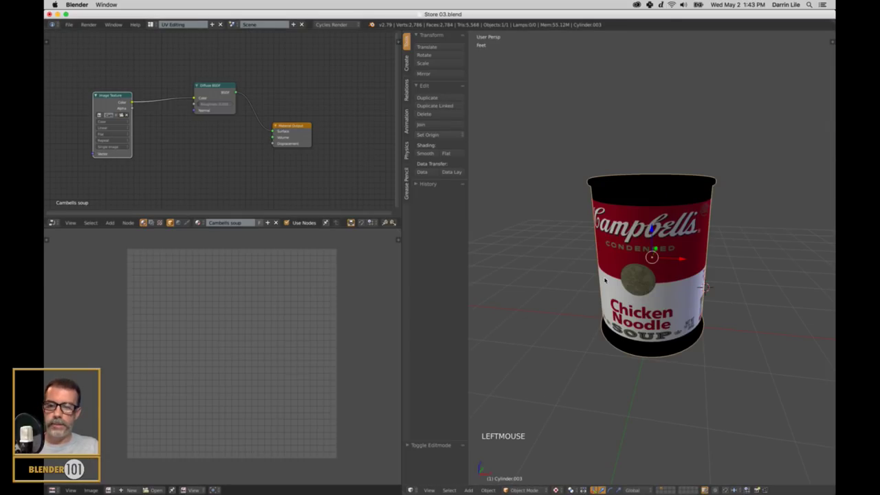
{"action": "key", "text": "Tab"}
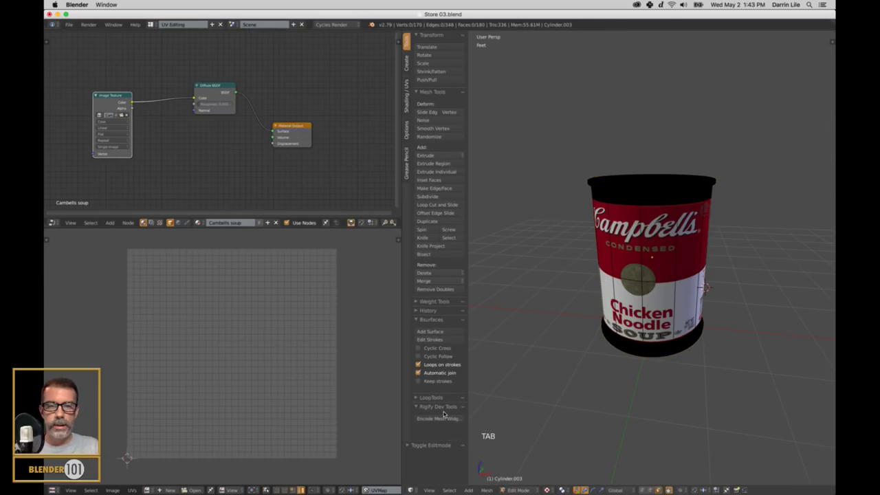
{"action": "left_click", "coordinate": [431, 443]}
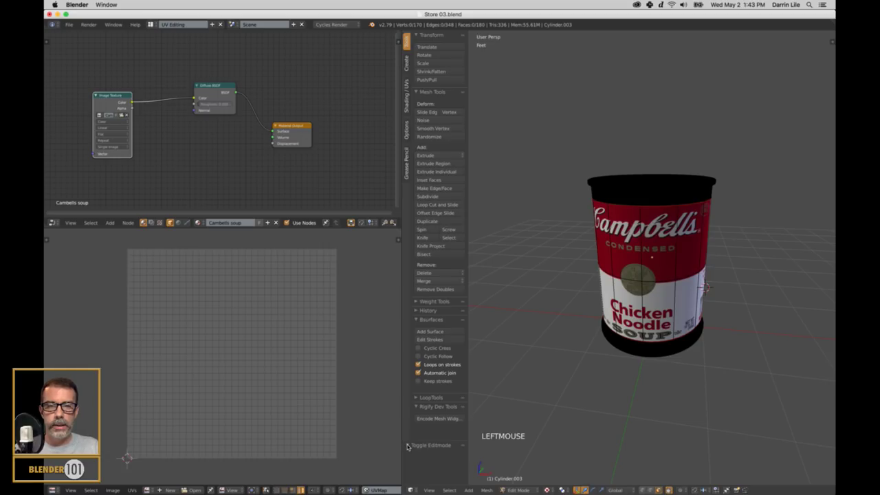
{"action": "key", "text": "a"}
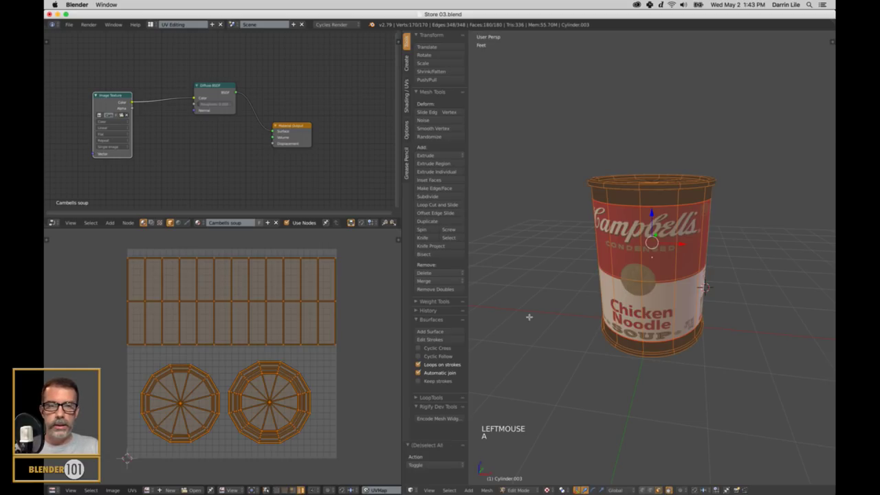
Enlarge the last-operation settings area in the 3D view's tool shelf and show the UV editor's properties.
{"action": "left_click", "coordinate": [417, 398]}
{"action": "left_click", "coordinate": [426, 397]}
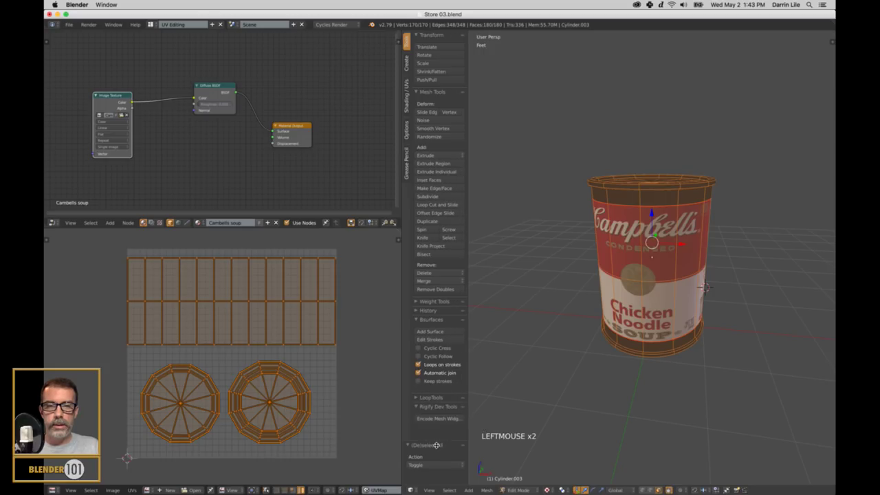
{"action": "left_click_drag", "start_coordinate": [437, 445], "coordinate": [437, 373]}
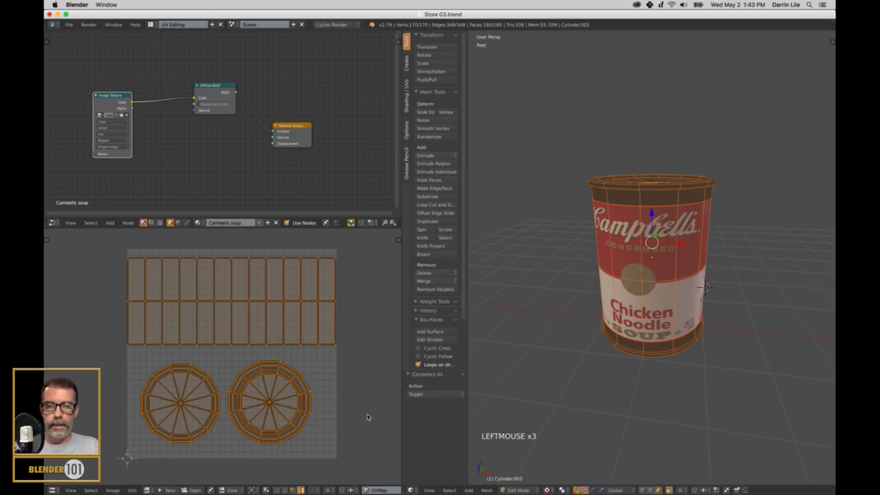
{"action": "key", "text": "n"}
{"action": "key", "text": "n"}
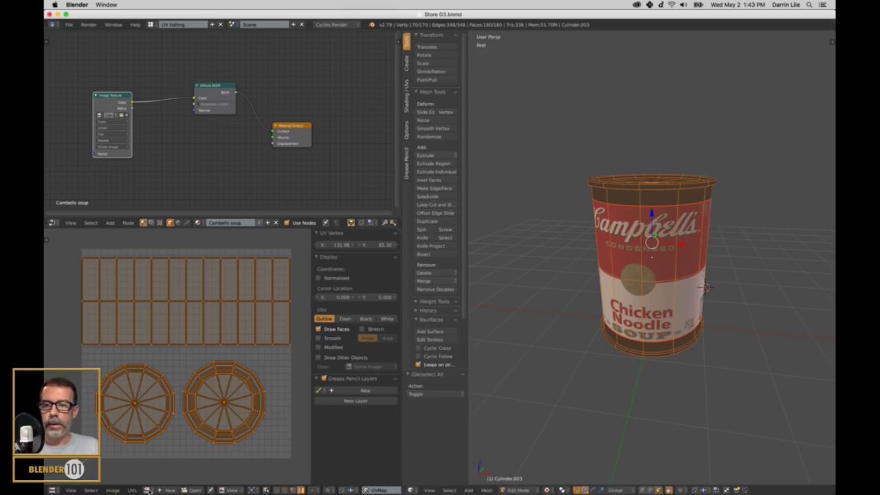
Open Cambells Soup label.png from the Textures folder behind the UV layout, fitting the whole image in view.
{"action": "left_click", "coordinate": [193, 489]}
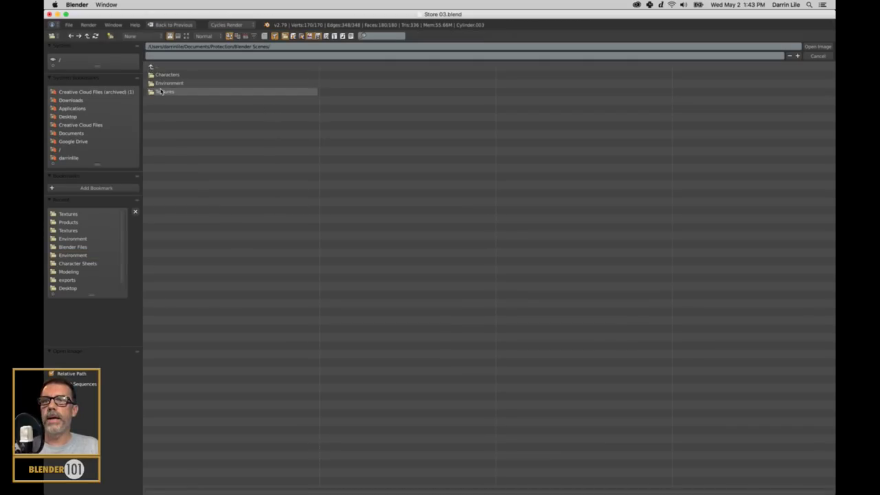
{"action": "left_click", "coordinate": [165, 91]}
{"action": "left_click", "coordinate": [182, 75]}
{"action": "left_click", "coordinate": [818, 46]}
{"action": "scroll", "coordinate": [239, 336], "scroll_direction": "down", "scroll_amount": 7}
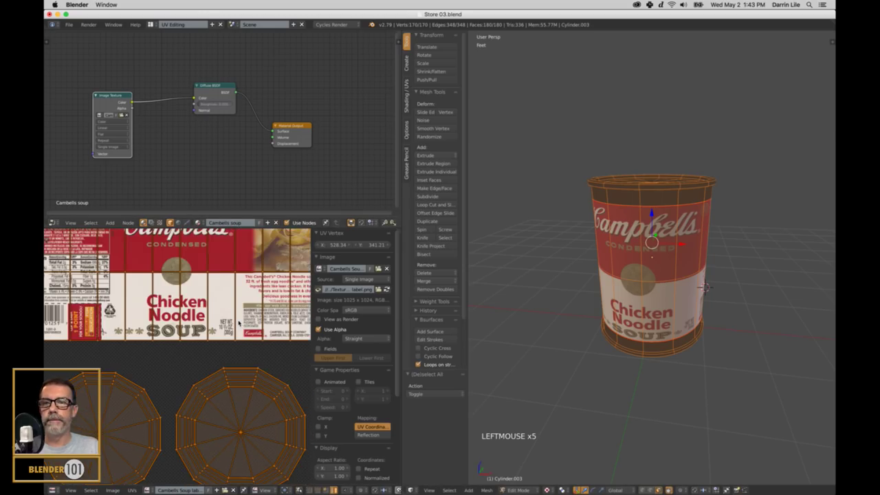
{"action": "scroll", "coordinate": [238, 320], "scroll_direction": "up", "scroll_amount": 2}
{"action": "scroll", "coordinate": [239, 320], "scroll_direction": "down", "scroll_amount": 1}
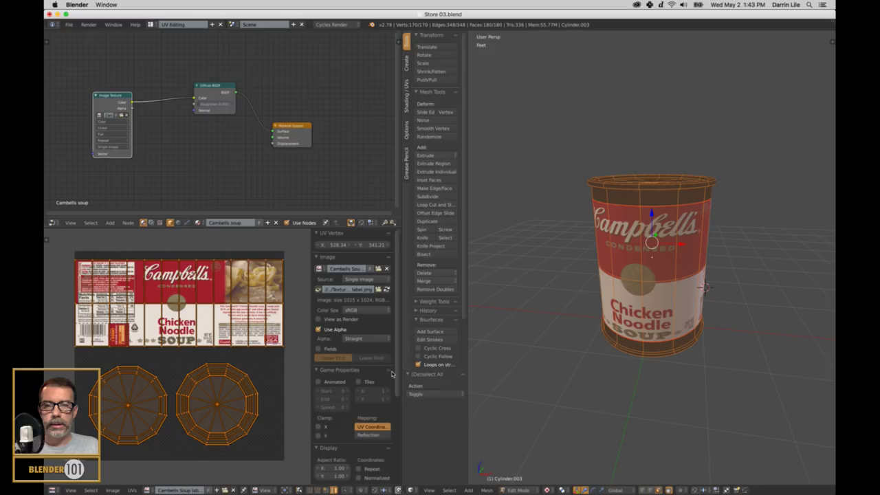
{"action": "mouse_move", "coordinate": [397, 374]}
{"action": "left_mouse_down"}
{"action": "mouse_move", "coordinate": [391, 468]}
{"action": "mouse_move", "coordinate": [393, 351]}
{"action": "left_mouse_up"}
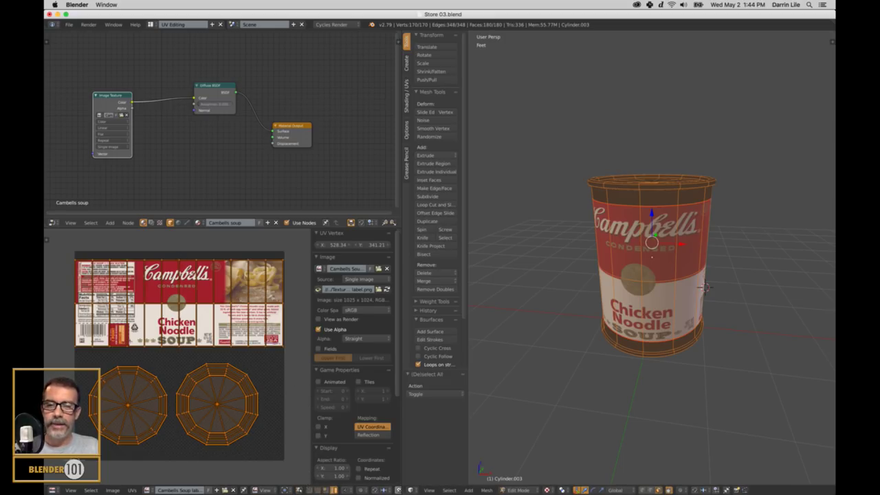
{"action": "left_click", "coordinate": [319, 490]}
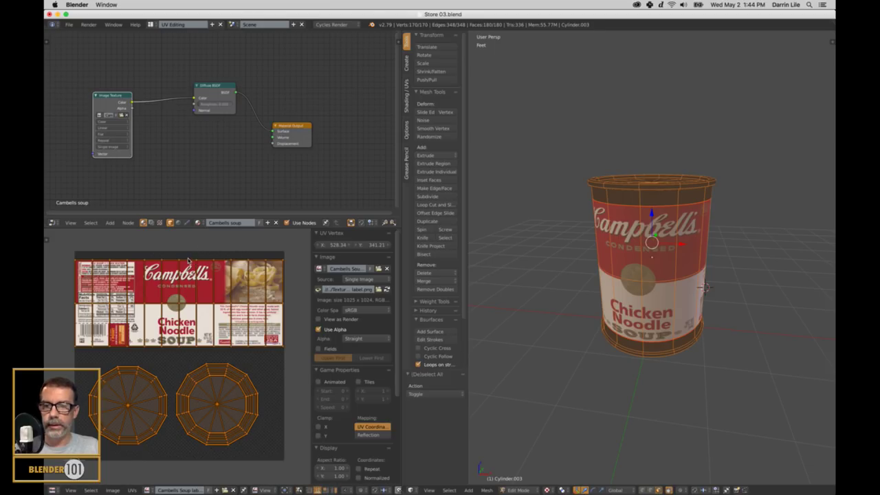
{"action": "right_click", "coordinate": [185, 260], "text": "alt"}
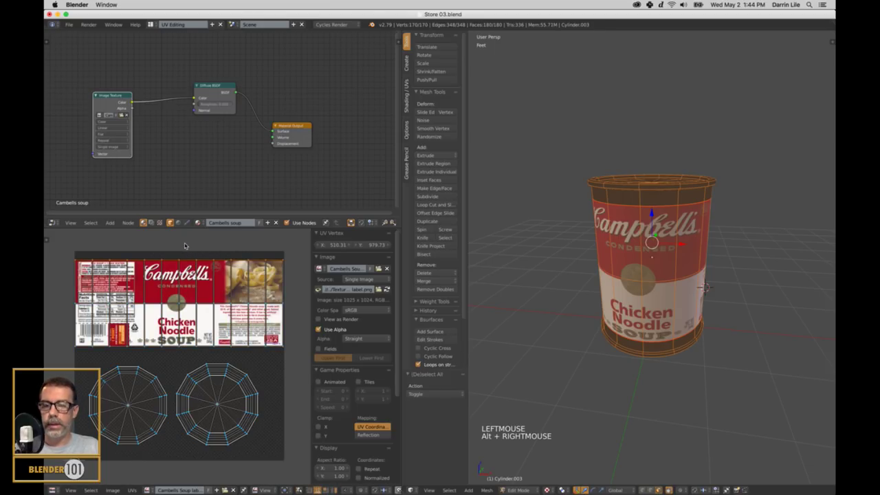
{"action": "key", "text": "g"}
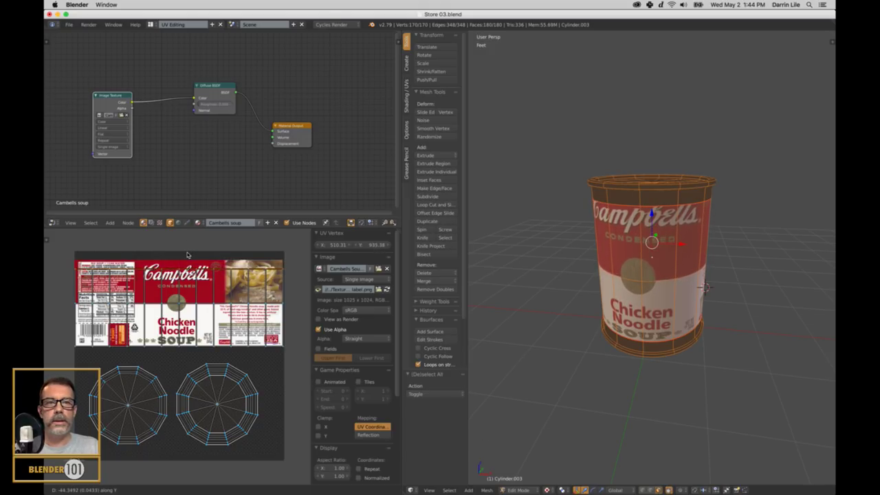
{"action": "right_click", "coordinate": [702, 247]}
Deselect the can's mesh and set the viewport shading to Solid.
{"action": "middle_click_drag", "start_coordinate": [693, 242], "coordinate": [677, 195]}
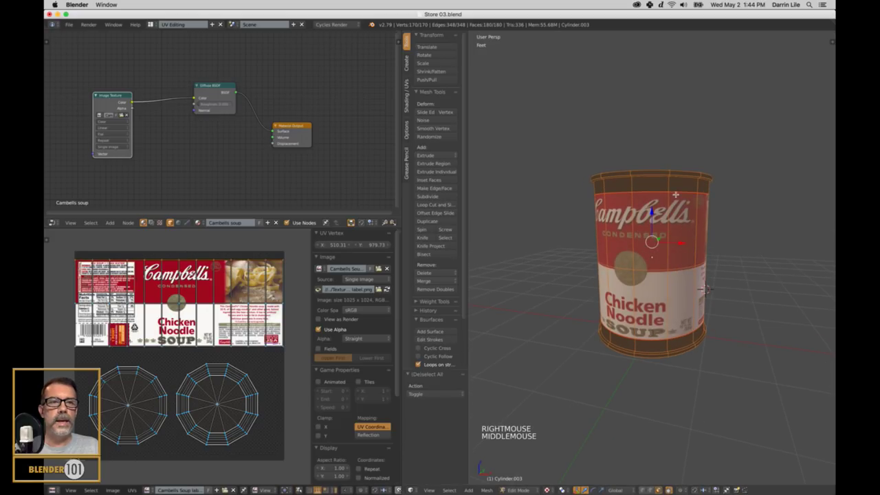
{"action": "key", "text": "a"}
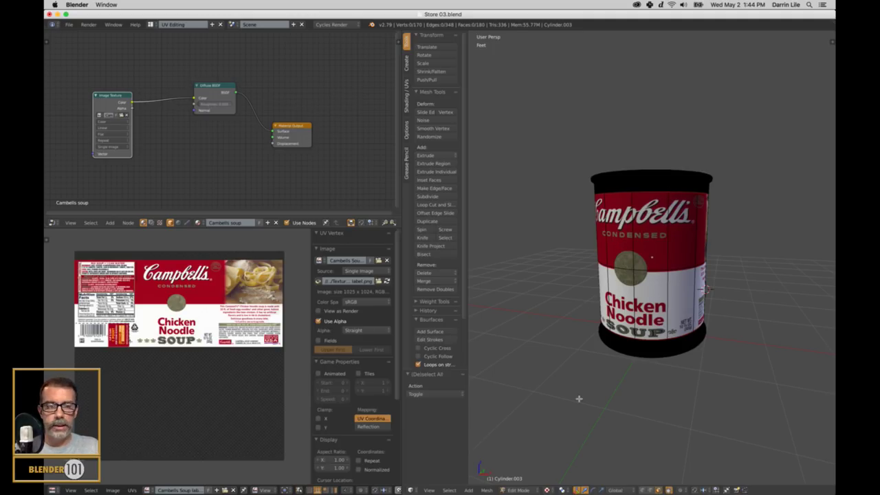
{"action": "left_click", "coordinate": [550, 490]}
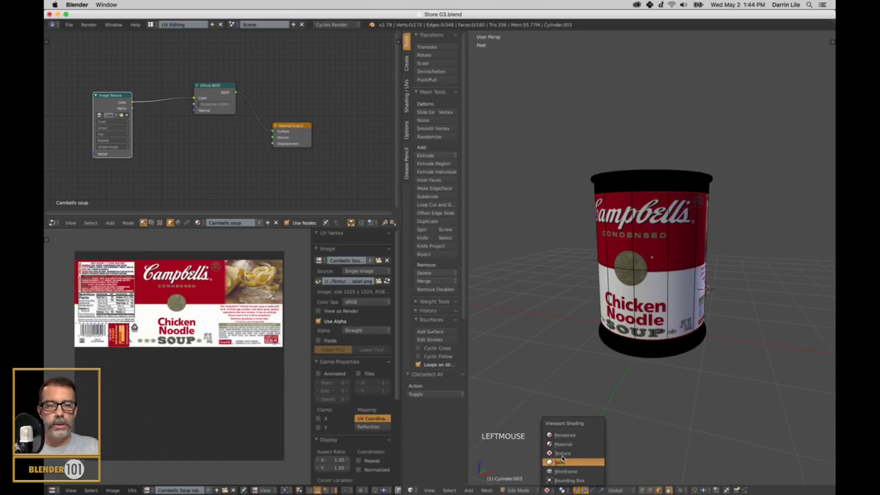
{"action": "left_click", "coordinate": [562, 463]}
{"action": "middle_click", "coordinate": [670, 289]}
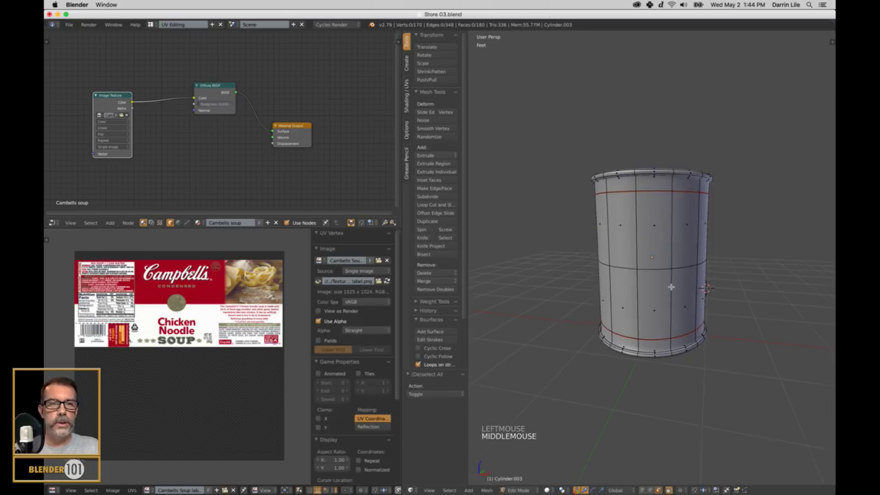
Select the can's whole mesh and clear all its existing seams.
{"action": "key", "text": "a"}
{"action": "middle_click_drag", "start_coordinate": [671, 264], "coordinate": [658, 262]}
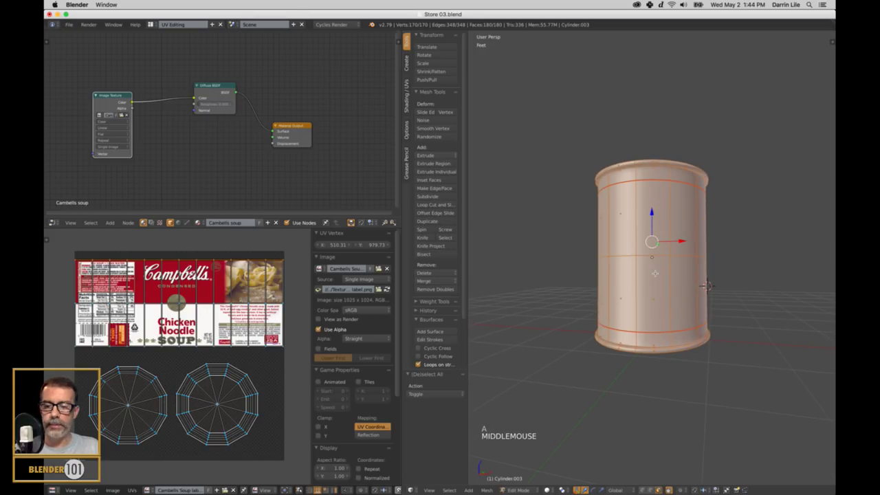
{"action": "key", "text": "ctrl+e"}
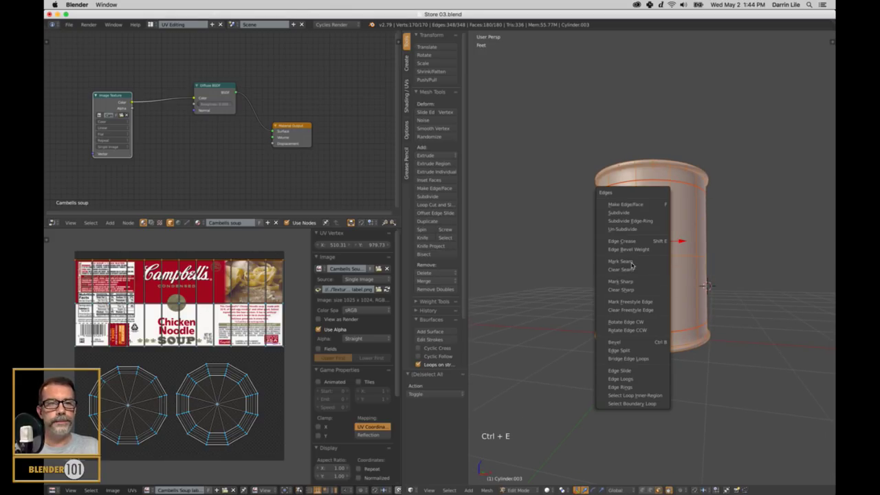
{"action": "left_click", "coordinate": [628, 270]}
In edge select mode, mark seams on the edge loops at the can's upper and lower rims and a vertical edge line down its back.
{"action": "key", "text": "ctrl+Tab"}
{"action": "left_click", "coordinate": [652, 176]}
{"action": "right_click", "coordinate": [652, 172], "text": "alt"}
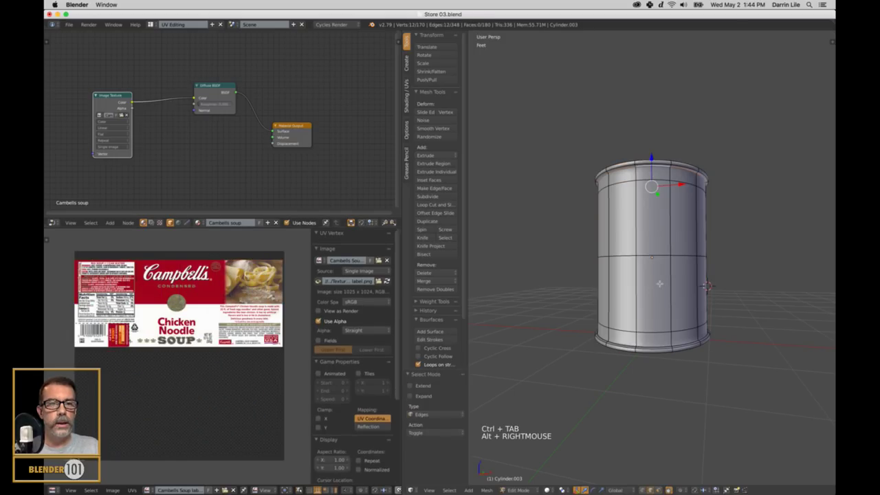
{"action": "right_click", "coordinate": [655, 351], "text": "alt+shift"}
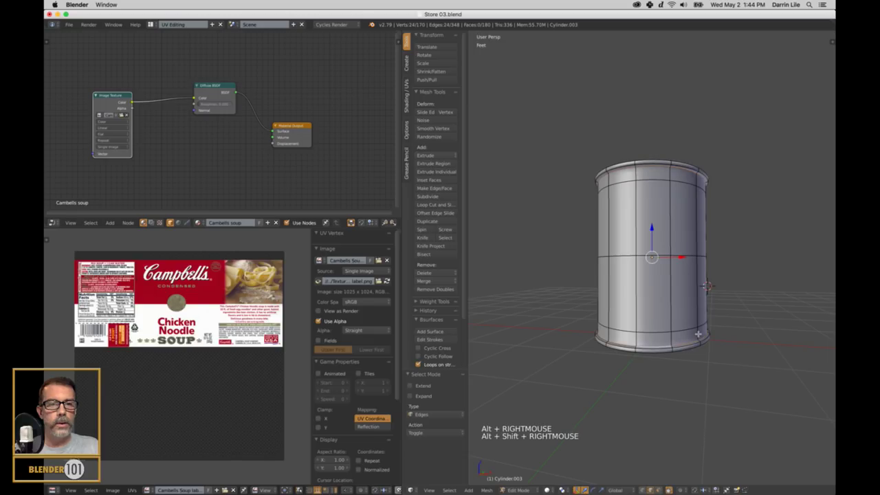
{"action": "middle_click_drag", "start_coordinate": [759, 287], "coordinate": [670, 167]}
{"action": "right_click", "coordinate": [652, 186], "text": "shift"}
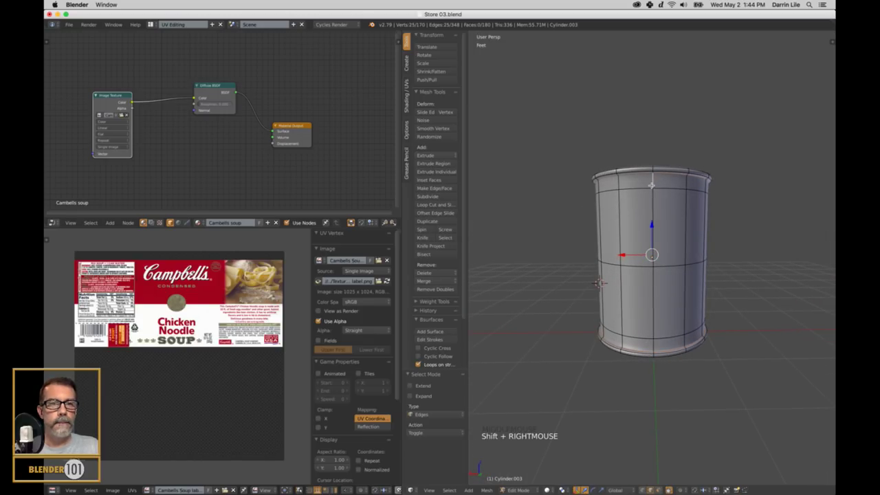
{"action": "right_click", "coordinate": [652, 217], "text": "shift"}
{"action": "right_click", "coordinate": [650, 319], "text": "shift"}
{"action": "right_click", "coordinate": [654, 350], "text": "shift"}
{"action": "middle_click_drag", "start_coordinate": [611, 326], "coordinate": [667, 324]}
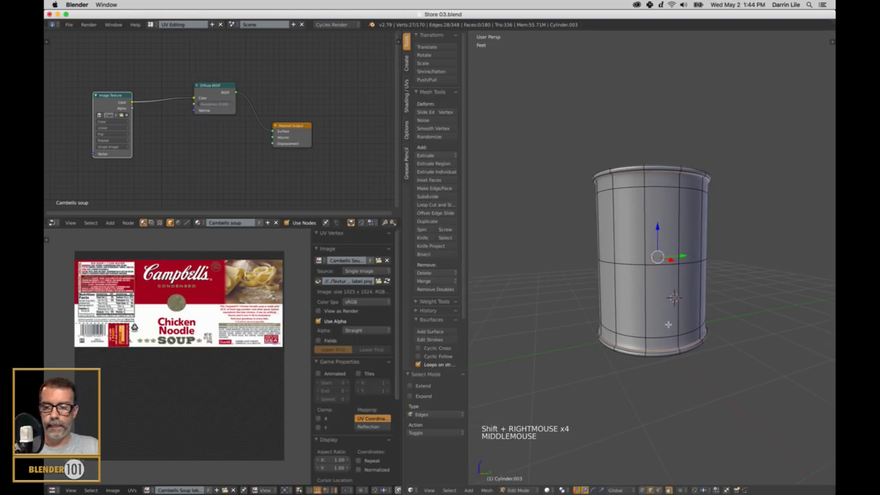
{"action": "key", "text": "ctrl+e"}
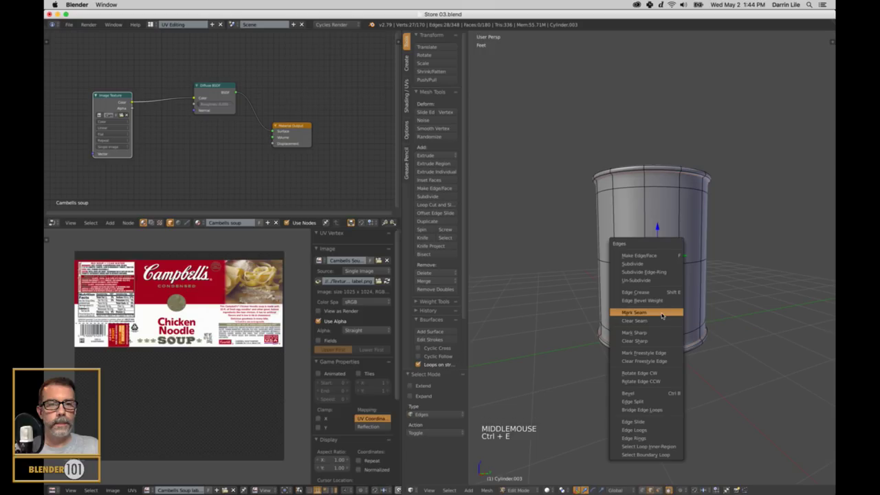
{"action": "left_click", "coordinate": [670, 310]}
Select the whole mesh and unwrap it with Use Subsurf Modifier enabled and the Conformal method.
{"action": "key", "text": "a"}
{"action": "key", "text": "a"}
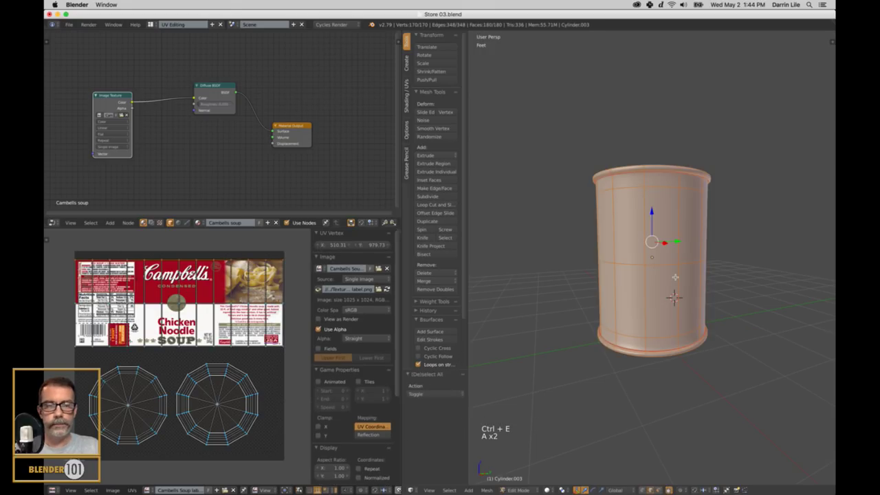
{"action": "key", "text": "u"}
{"action": "left_click", "coordinate": [676, 273]}
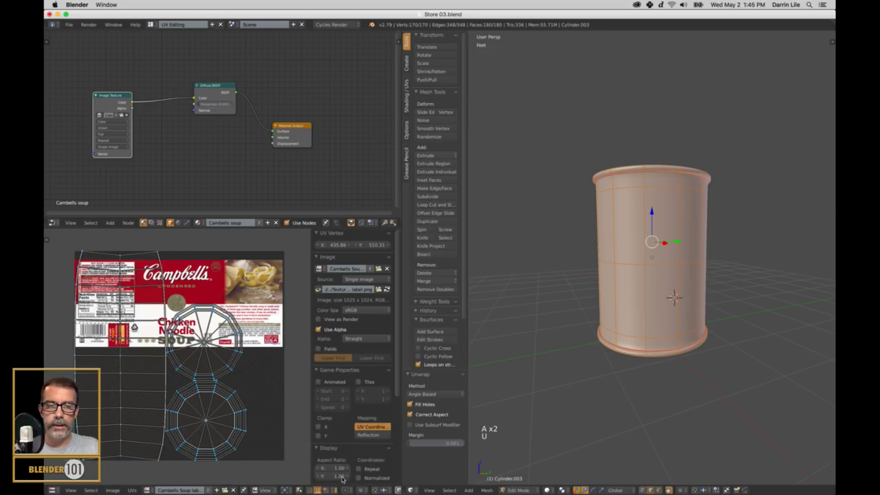
{"action": "left_click", "coordinate": [410, 424]}
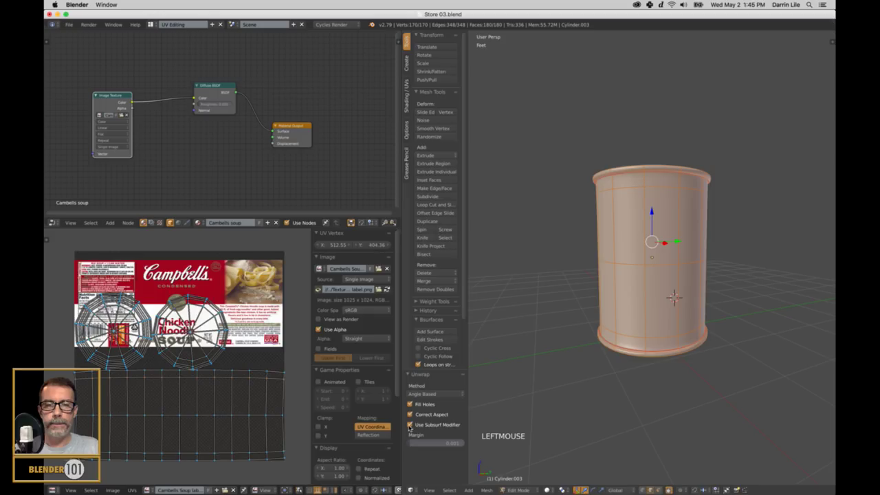
{"action": "left_click", "coordinate": [431, 394]}
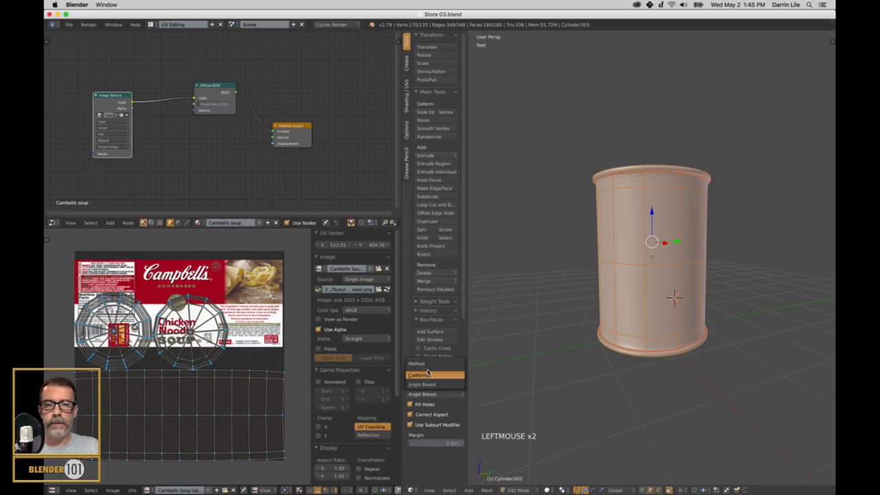
{"action": "left_click", "coordinate": [427, 376]}
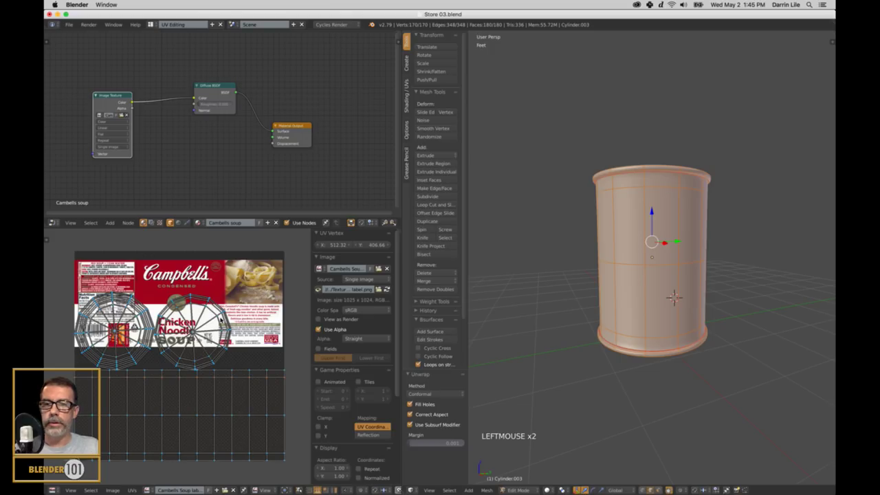
Maximize the UV editor and, in island selection mode, move the two circular lid islands off the image, beside the rectangular island.
{"action": "key", "text": "shift+space"}
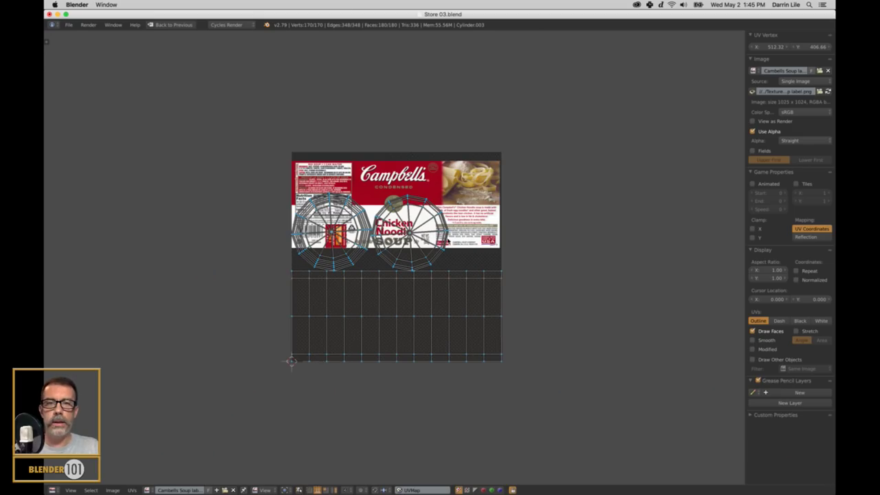
{"action": "left_click", "coordinate": [334, 490]}
{"action": "right_click", "coordinate": [442, 256]}
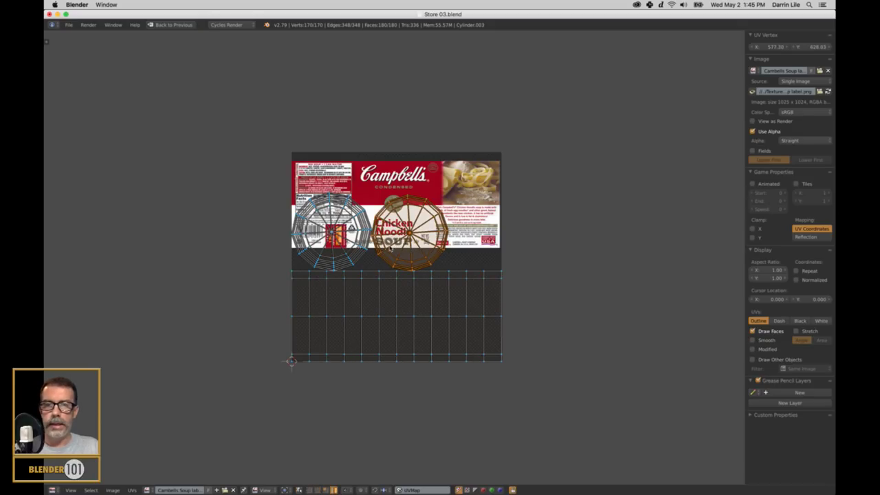
{"action": "right_click", "coordinate": [363, 247], "text": "shift"}
{"action": "key", "text": "h"}
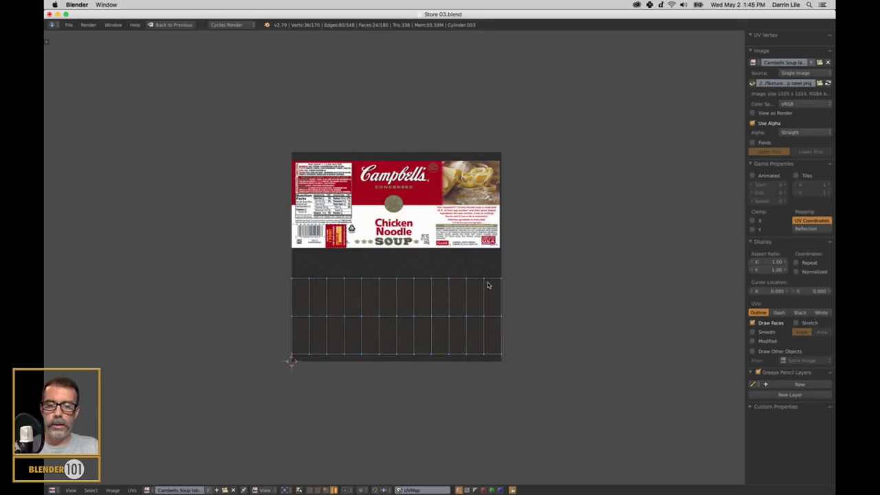
{"action": "key", "text": "alt+h"}
{"action": "key", "text": "g"}
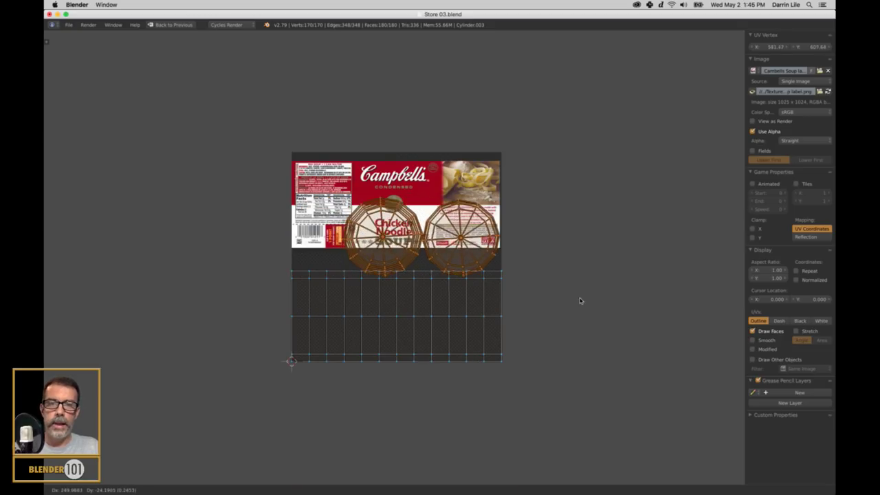
{"action": "left_click", "coordinate": [707, 378]}
Move the rectangular side island straight up along Y by about 540 pixels onto the soup label.
{"action": "right_click", "coordinate": [442, 277]}
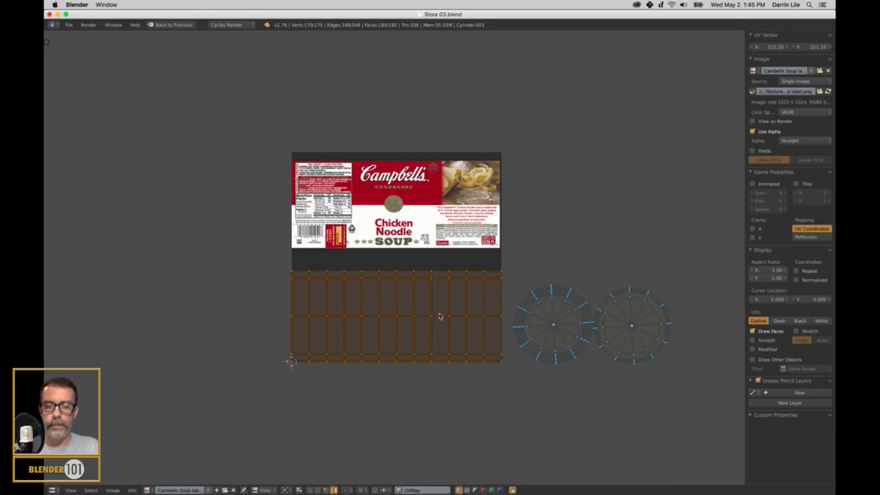
{"action": "key", "text": "g"}
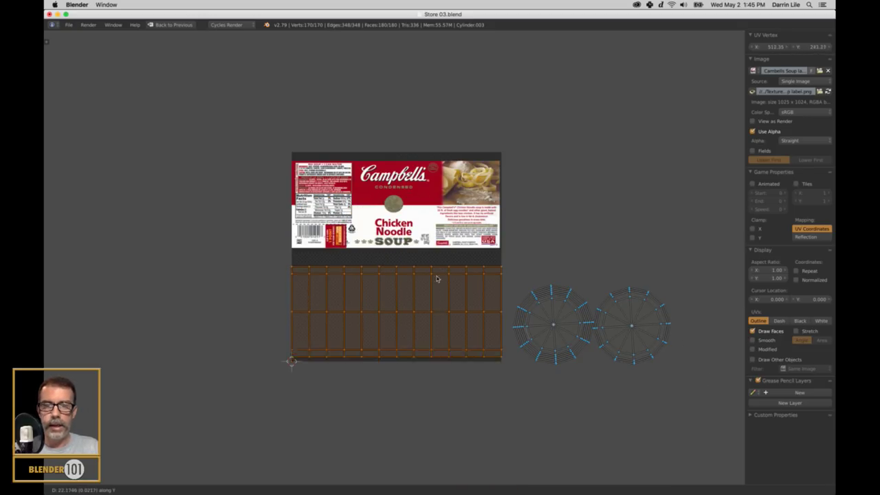
{"action": "key", "text": "y"}
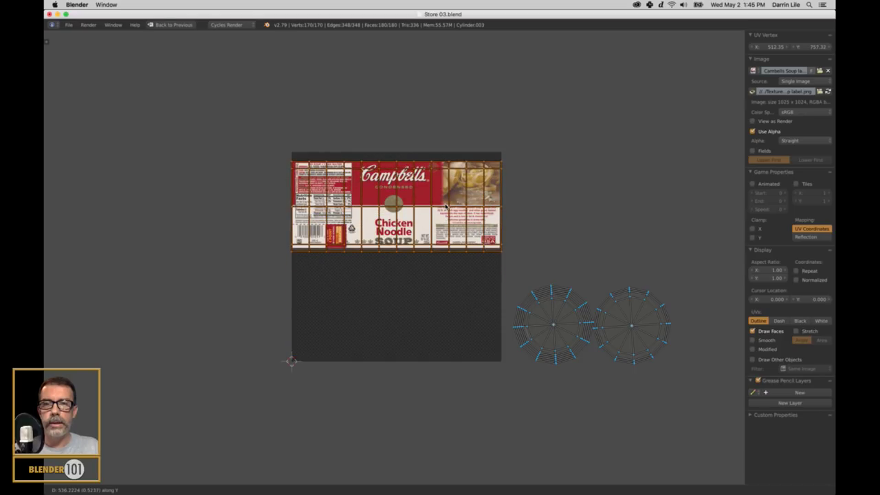
{"action": "left_click", "coordinate": [445, 206]}
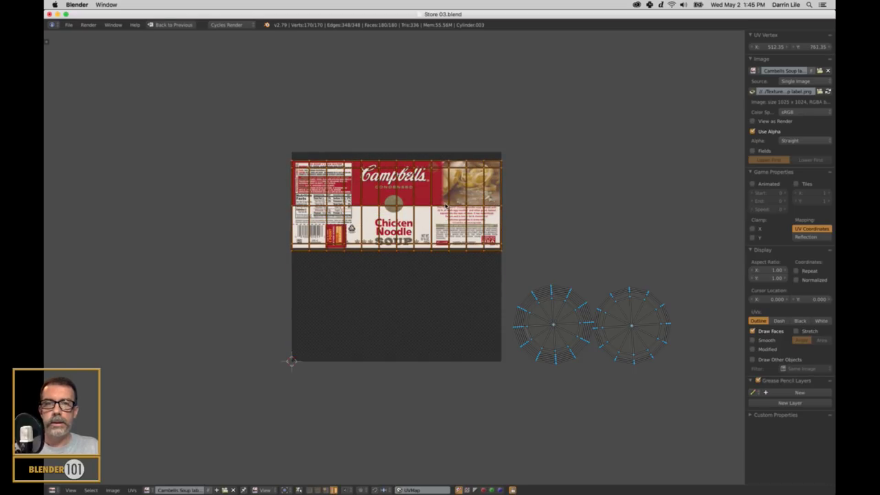
Scale the side island along Y to about 0.958 and move it up about 6.4 pixels to match the label's height.
{"action": "scroll", "coordinate": [445, 205], "scroll_direction": "up", "scroll_amount": 3}
{"action": "scroll", "coordinate": [463, 183], "scroll_direction": "up", "scroll_amount": 2}
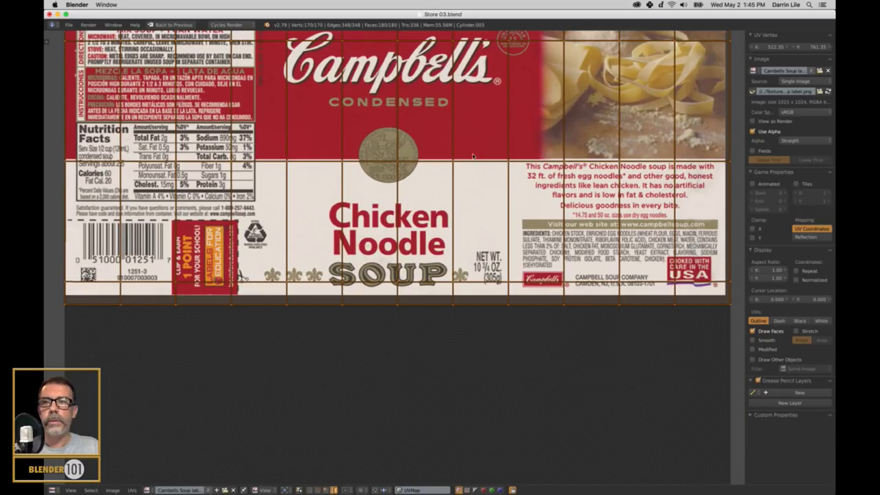
{"action": "middle_click_drag", "start_coordinate": [465, 179], "coordinate": [469, 235]}
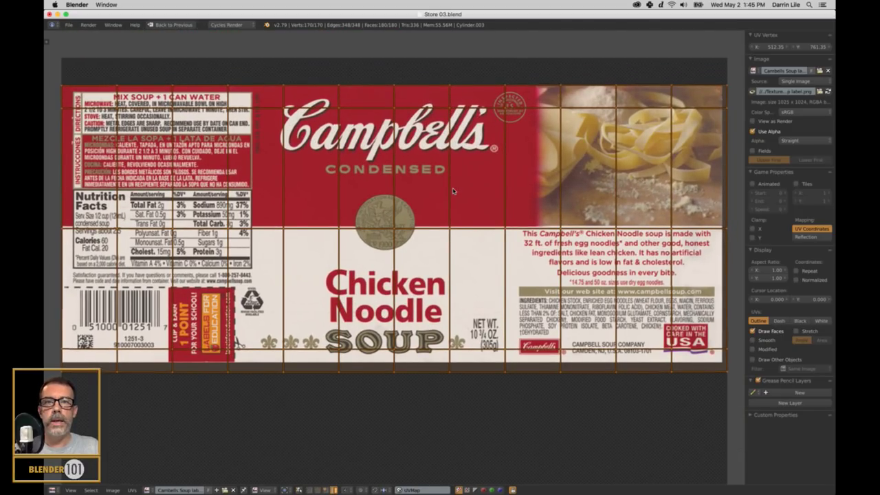
{"action": "scroll", "coordinate": [453, 191], "scroll_direction": "down", "scroll_amount": 1}
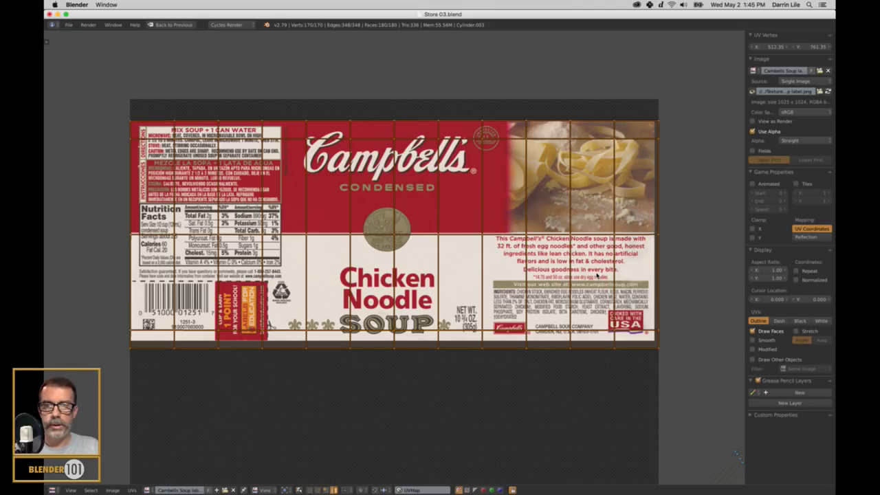
{"action": "key", "text": "s"}
{"action": "key", "text": "y"}
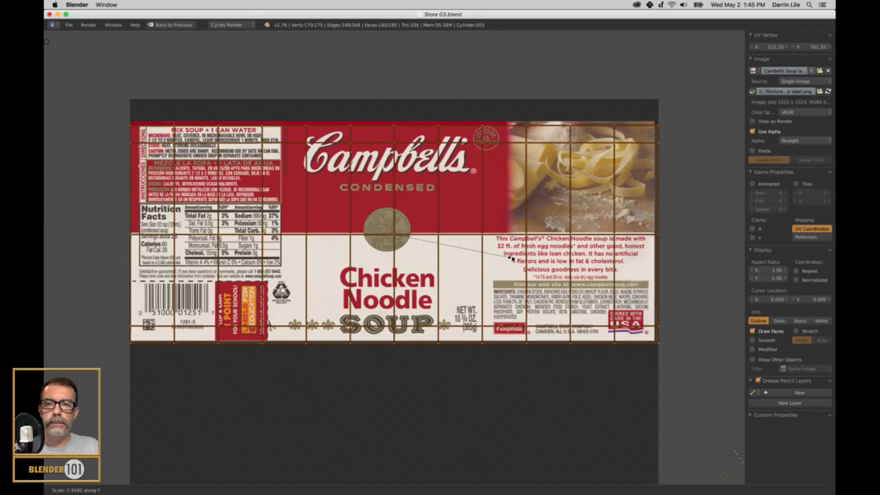
{"action": "left_click", "coordinate": [512, 258]}
{"action": "key", "text": "g"}
{"action": "key", "text": "y"}
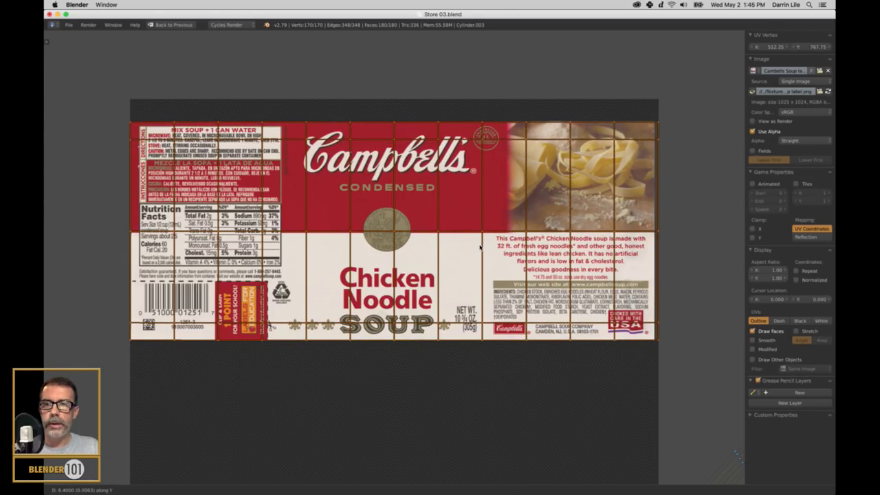
{"action": "left_click", "coordinate": [480, 247]}
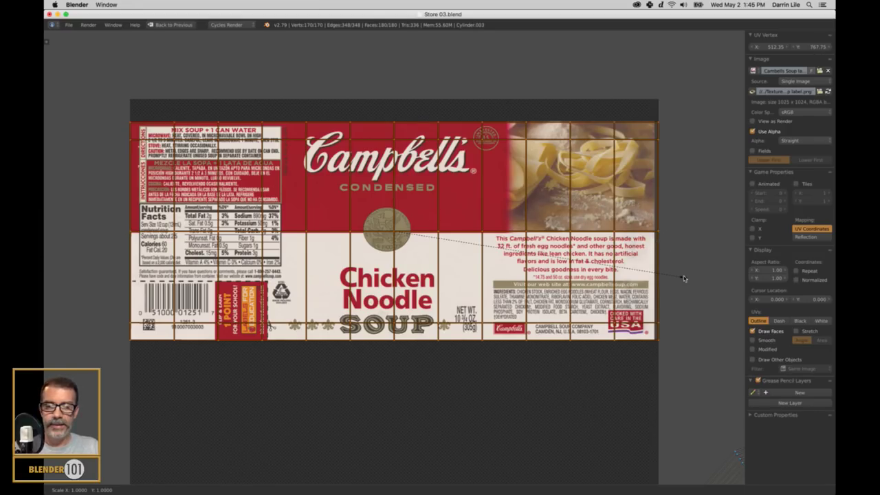
Scale the side island along X to about 0.994 and move it about -2.4 pixels along X to fit the label's width.
{"action": "key", "text": "s"}
{"action": "key", "text": "x"}
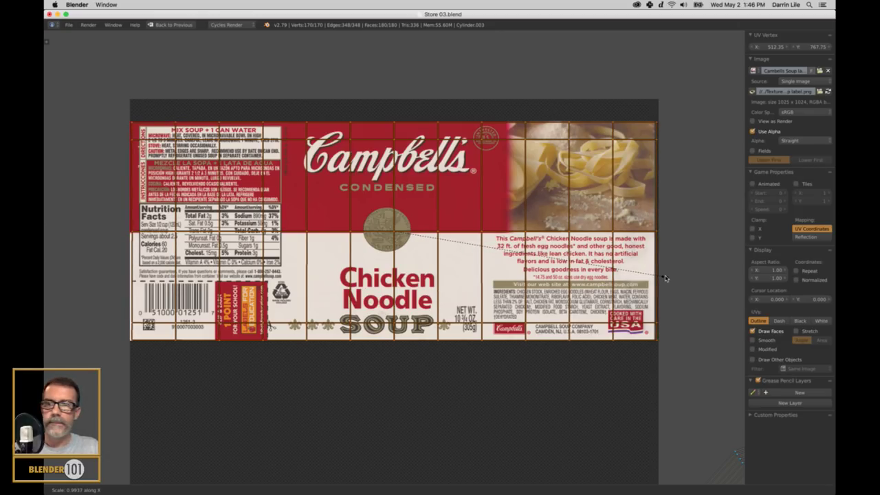
{"action": "left_click", "coordinate": [664, 279]}
{"action": "key", "text": "g"}
{"action": "key", "text": "x"}
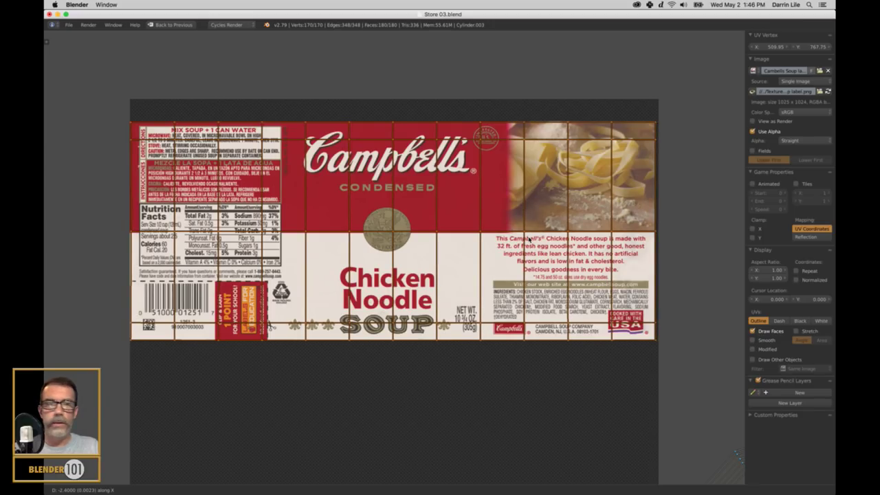
{"action": "left_click", "coordinate": [530, 239]}
Select both circular lid islands and move them onto the empty area of the image below the label.
{"action": "scroll", "coordinate": [530, 239], "scroll_direction": "down", "scroll_amount": 4}
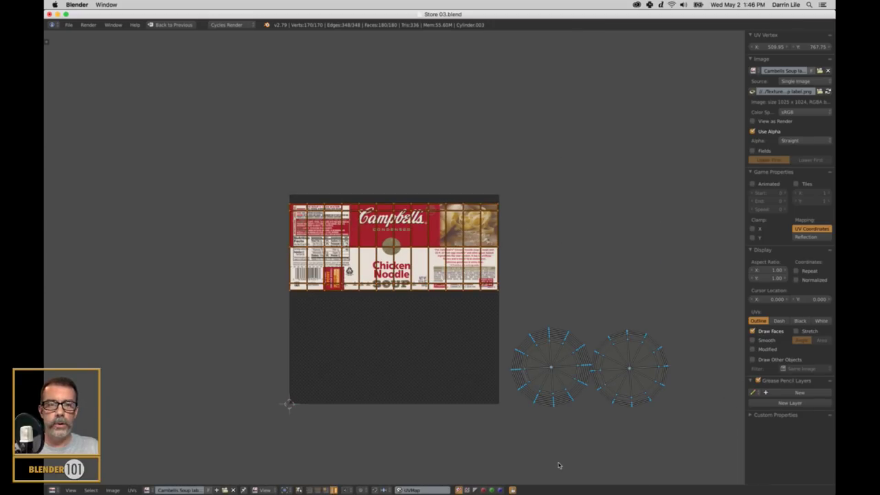
{"action": "key", "text": "l"}
{"action": "key", "text": "l"}
{"action": "key", "text": "g"}
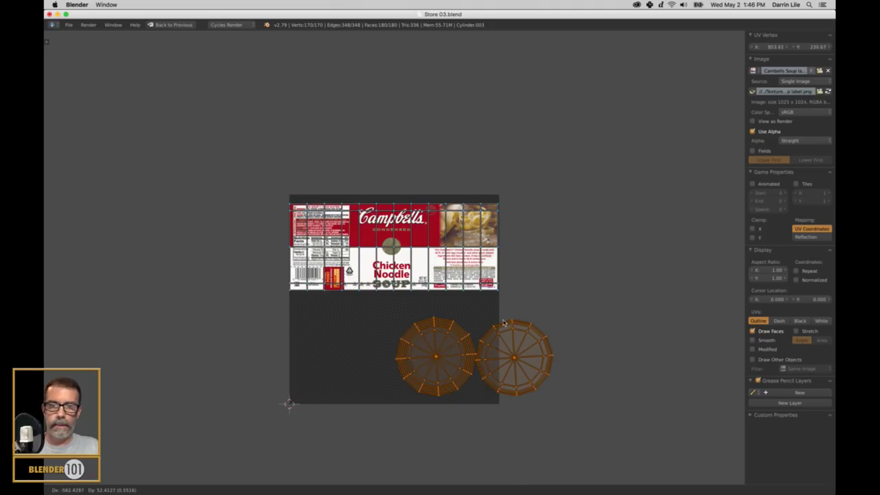
{"action": "left_click", "coordinate": [432, 313]}
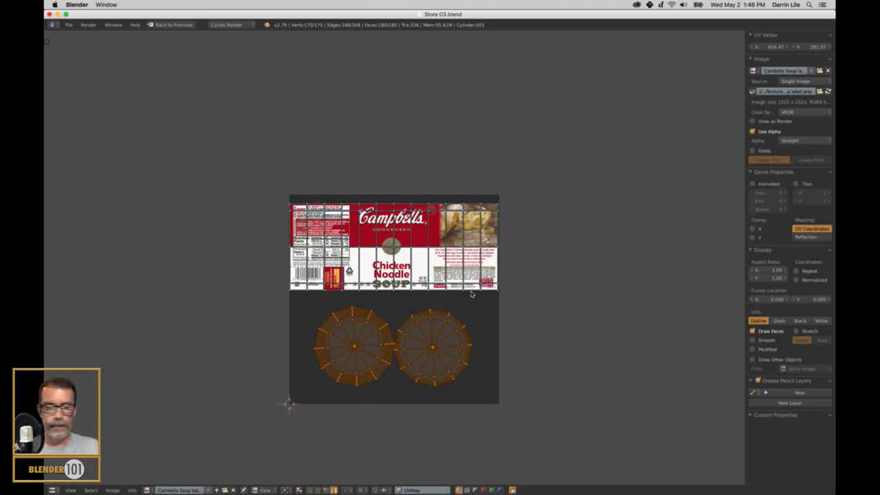
Restore the split editor layout and check the label on the can in Object Mode with Texture viewport shading.
{"action": "key", "text": "ctrl+Up"}
{"action": "middle_click_drag", "start_coordinate": [207, 330], "coordinate": [206, 298], "text": "shift"}
{"action": "left_click", "coordinate": [548, 491]}
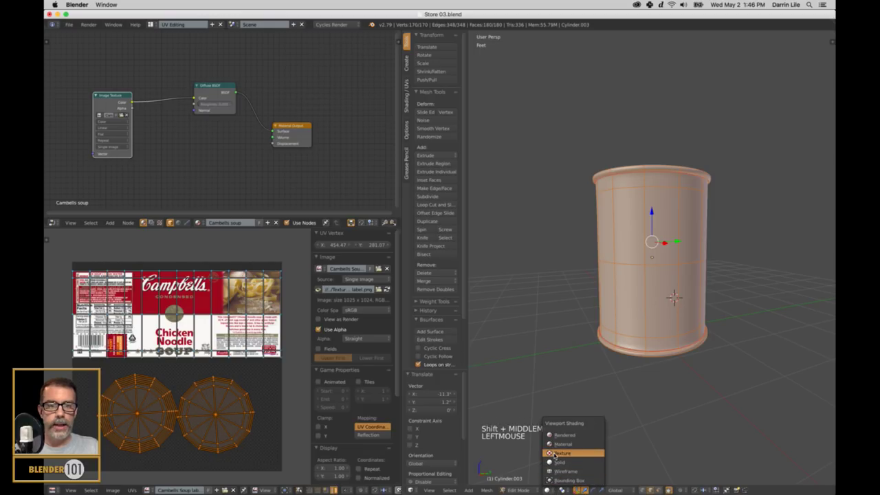
{"action": "left_click", "coordinate": [556, 456]}
{"action": "key", "text": "a"}
{"action": "scroll", "coordinate": [641, 325], "scroll_direction": "down", "scroll_amount": 2}
{"action": "middle_click_drag", "start_coordinate": [641, 325], "coordinate": [678, 328]}
{"action": "key", "text": "Tab"}
{"action": "scroll", "coordinate": [653, 349], "scroll_direction": "up", "scroll_amount": 2}
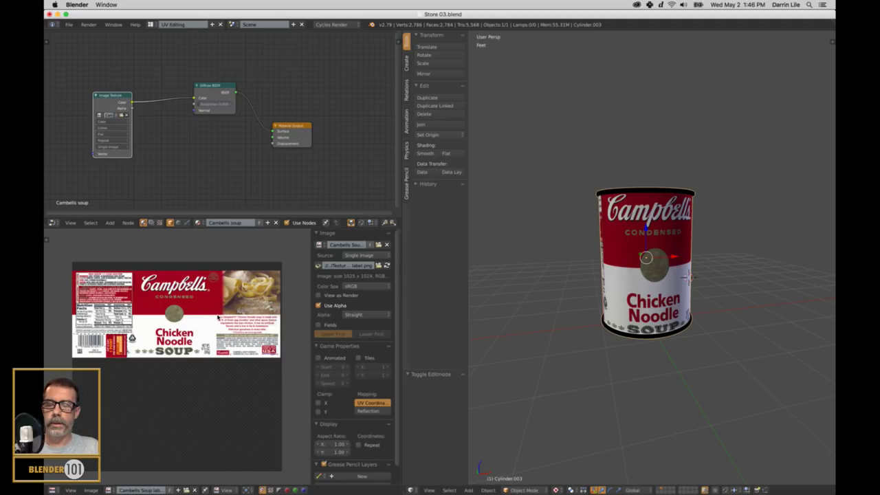
{"action": "right_click", "coordinate": [623, 255]}
{"action": "right_click", "coordinate": [647, 286]}
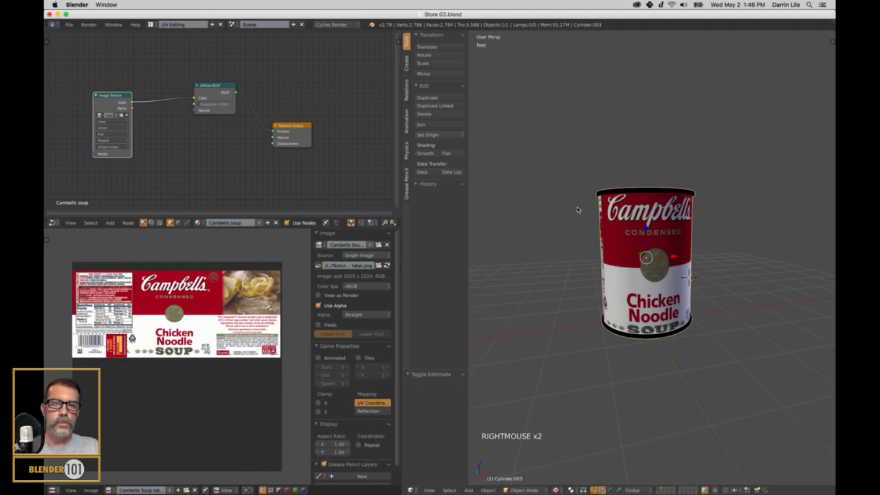
{"action": "middle_click_drag", "start_coordinate": [520, 237], "coordinate": [550, 234]}
{"action": "middle_click", "coordinate": [733, 229]}
Return the can to Edit Mode with Solid viewport shading and switch to face selection.
{"action": "key", "text": "Tab"}
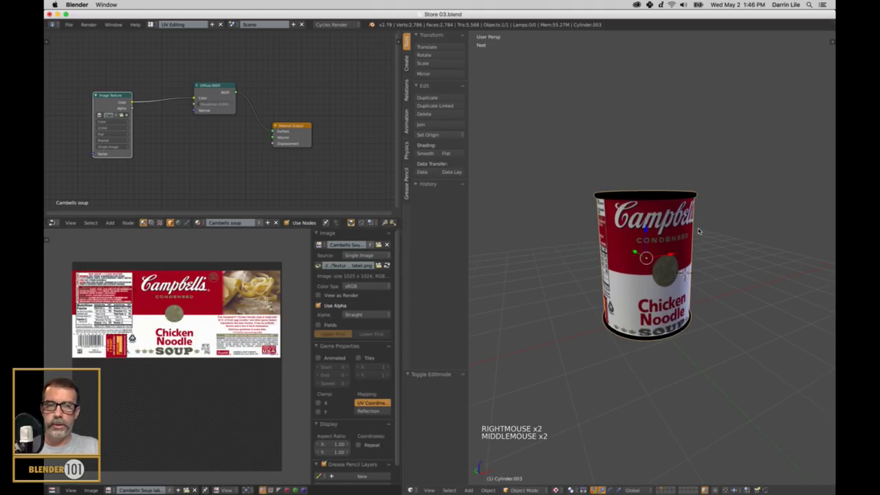
{"action": "scroll", "coordinate": [696, 232], "scroll_direction": "up", "scroll_amount": 3}
{"action": "middle_click_drag", "start_coordinate": [696, 232], "coordinate": [693, 255]}
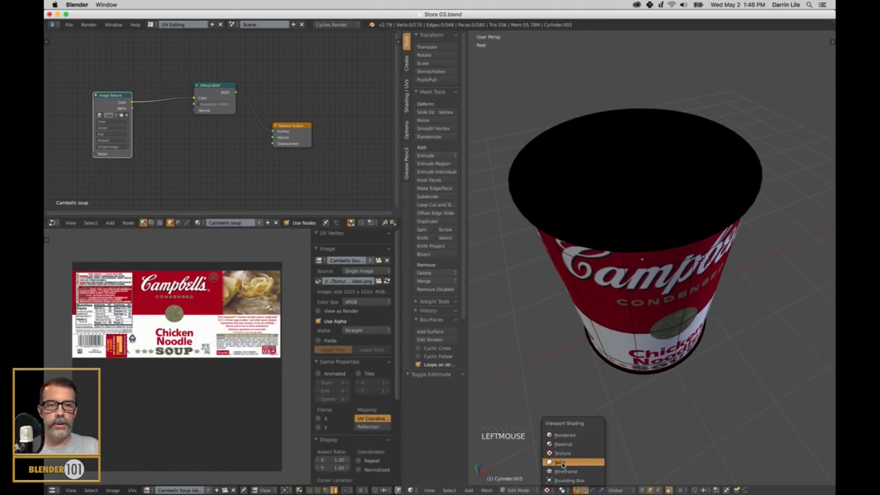
{"action": "left_click", "coordinate": [560, 462]}
{"action": "middle_click_drag", "start_coordinate": [605, 368], "coordinate": [620, 352]}
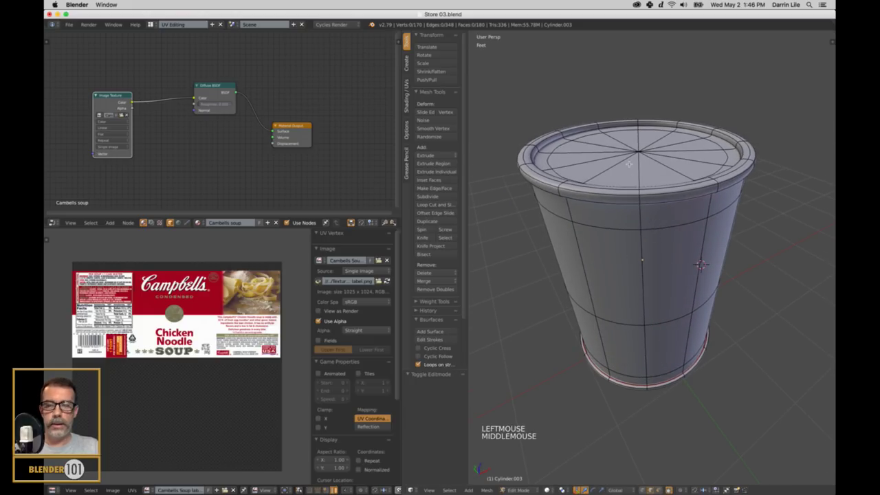
{"action": "key", "text": "ctrl+Tab"}
{"action": "left_click", "coordinate": [591, 174]}
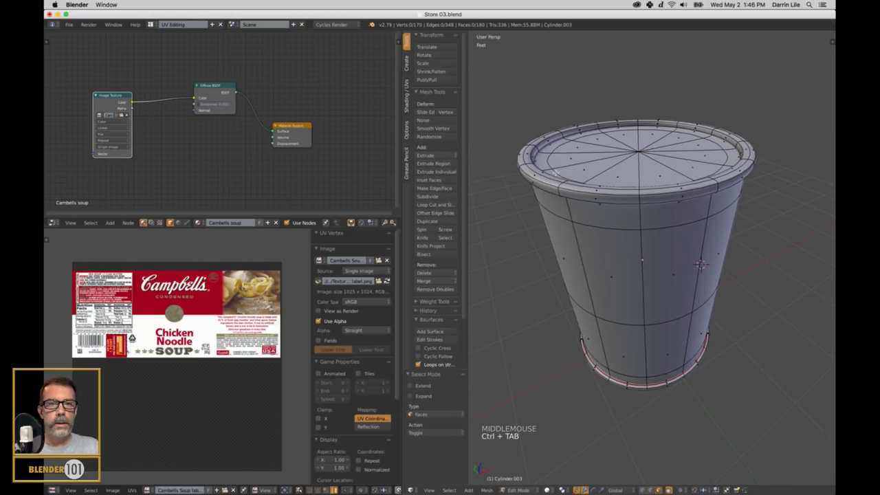
Select the face ring on the top lid and grow the selection to cover the whole lid and its outer rim.
{"action": "right_click", "coordinate": [570, 184], "text": "alt"}
{"action": "middle_click_drag", "start_coordinate": [587, 198], "coordinate": [617, 219]}
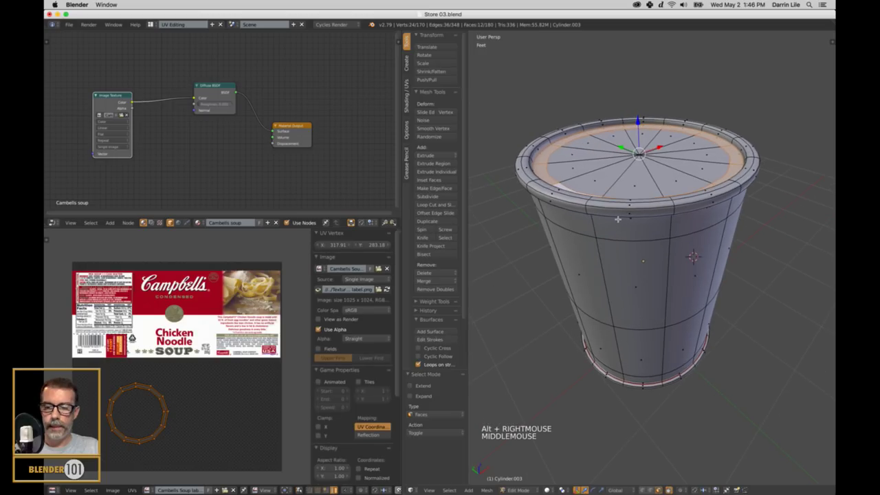
{"action": "key", "text": "ctrl+KP_Add"}
{"action": "key", "text": "ctrl+KP_Add"}
{"action": "key", "text": "ctrl+KP_Add"}
{"action": "key", "text": "ctrl+KP_Add"}
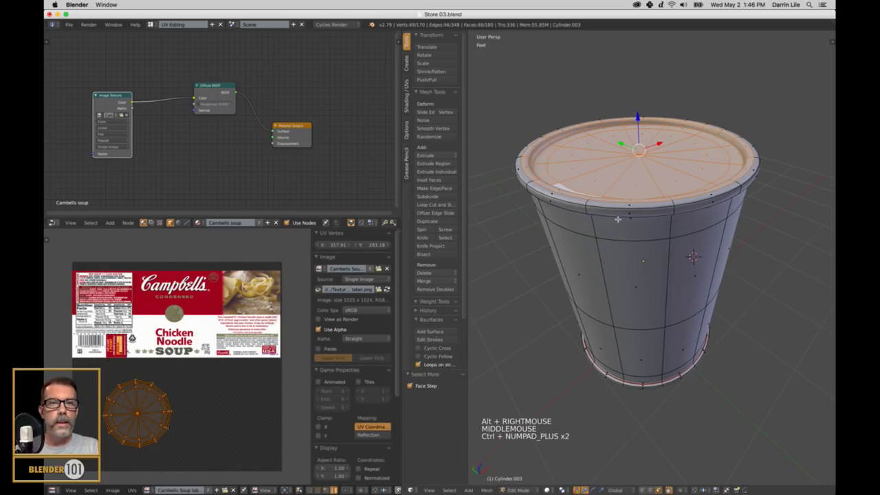
{"action": "middle_click_drag", "start_coordinate": [629, 278], "coordinate": [639, 261]}
{"action": "key", "text": "ctrl+KP_Add"}
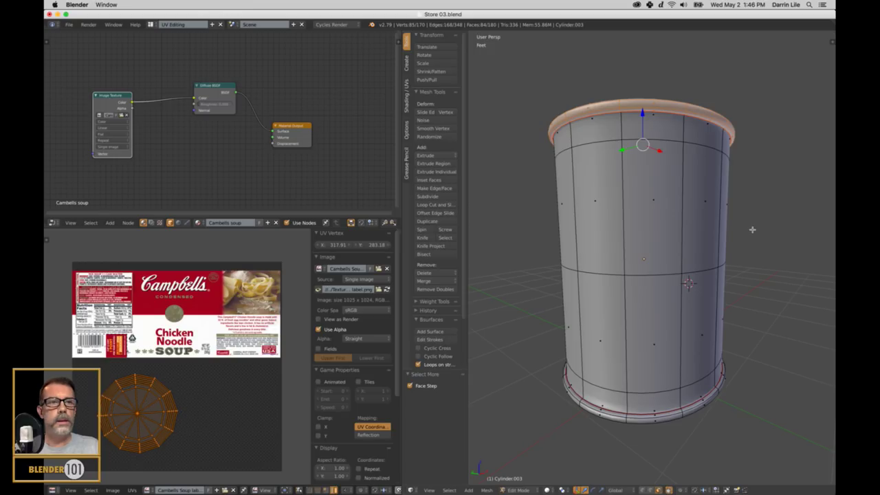
Split off a narrow area beside the 3D view and make it a Properties editor showing the can's material settings.
{"action": "left_click_drag", "start_coordinate": [832, 67], "coordinate": [717, 62]}
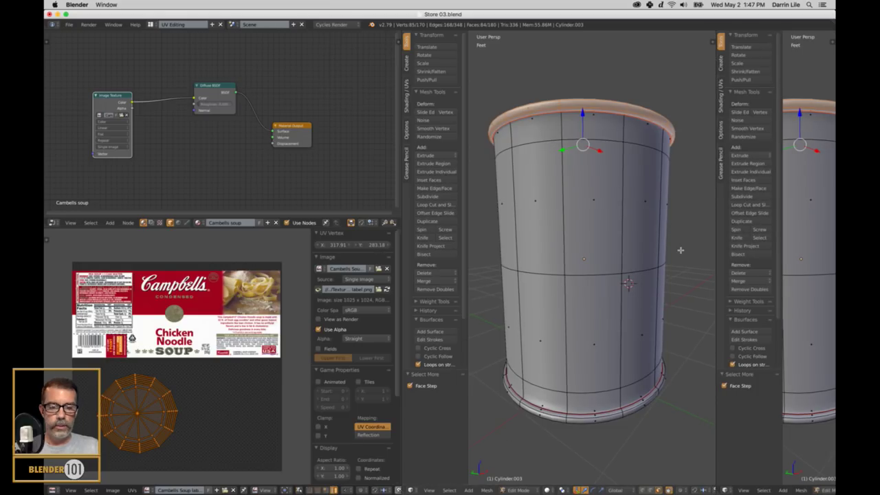
{"action": "key", "text": "n"}
{"action": "key", "text": "n"}
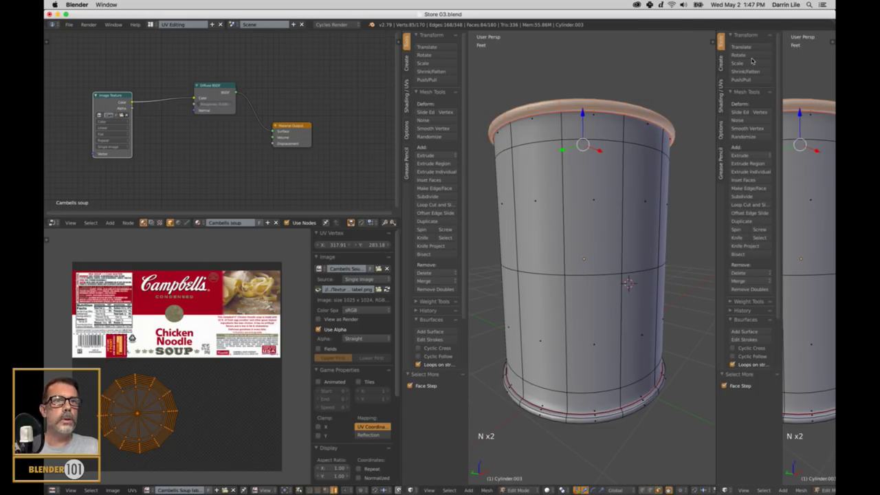
{"action": "left_click", "coordinate": [726, 489]}
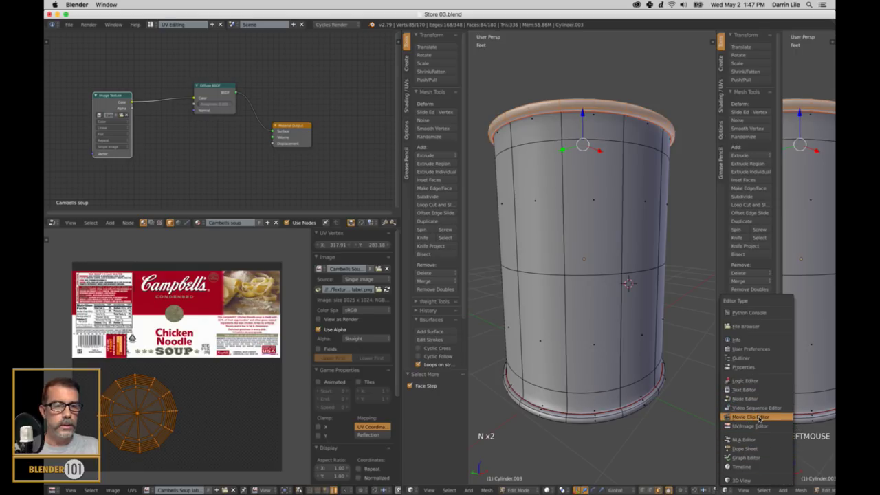
{"action": "left_click", "coordinate": [760, 370]}
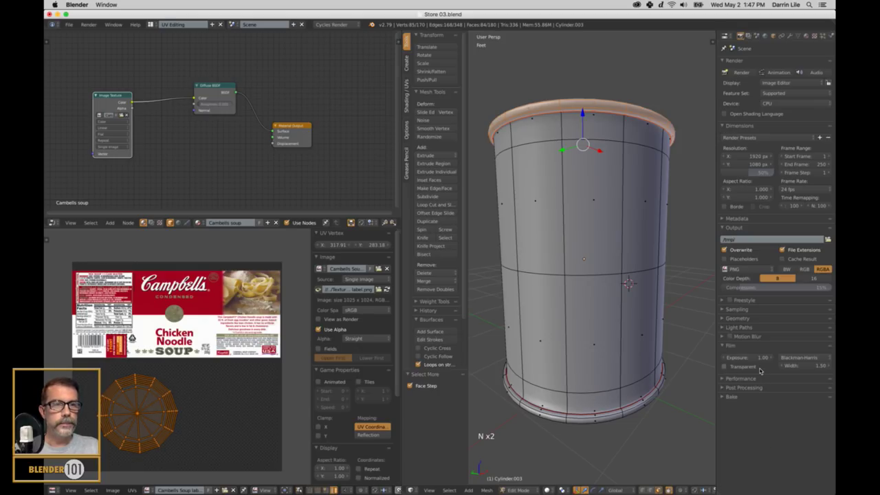
{"action": "left_click", "coordinate": [806, 35]}
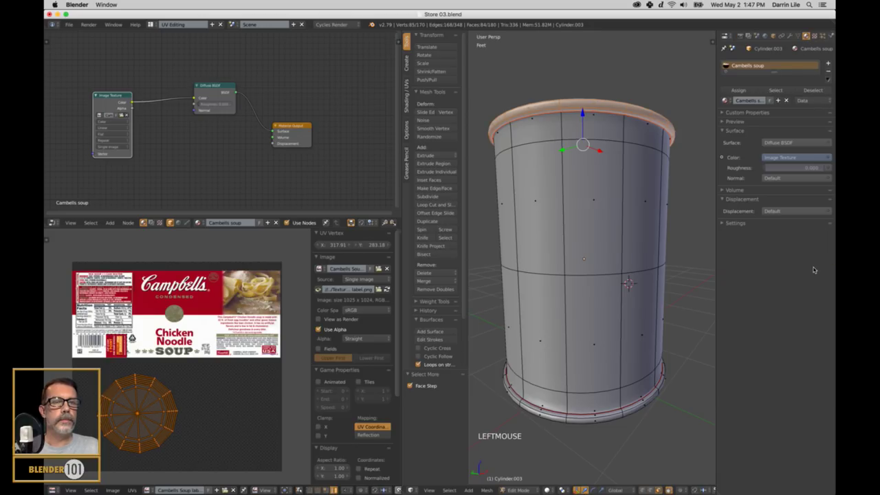
{"action": "left_click_drag", "start_coordinate": [717, 303], "coordinate": [723, 303]}
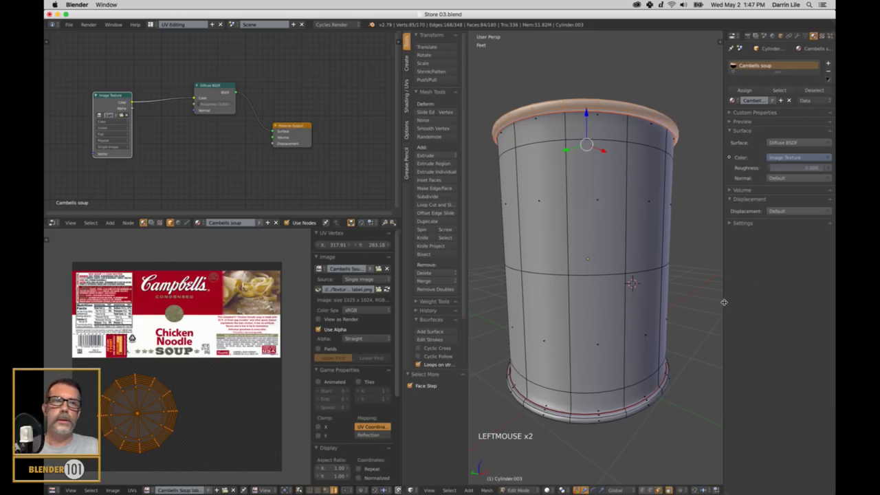
Try to create a new material for the can from the node editor, and enlarge the material slot list.
{"action": "middle_click_drag", "start_coordinate": [639, 259], "coordinate": [638, 268]}
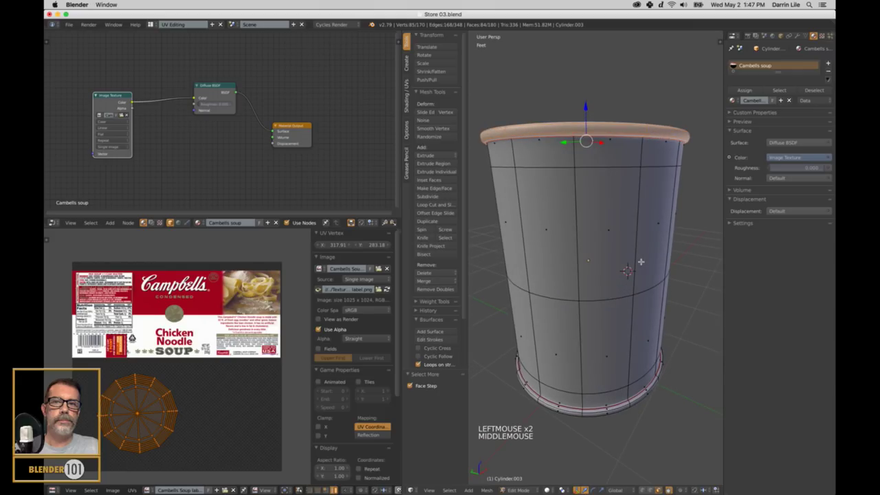
{"action": "left_click", "coordinate": [269, 224]}
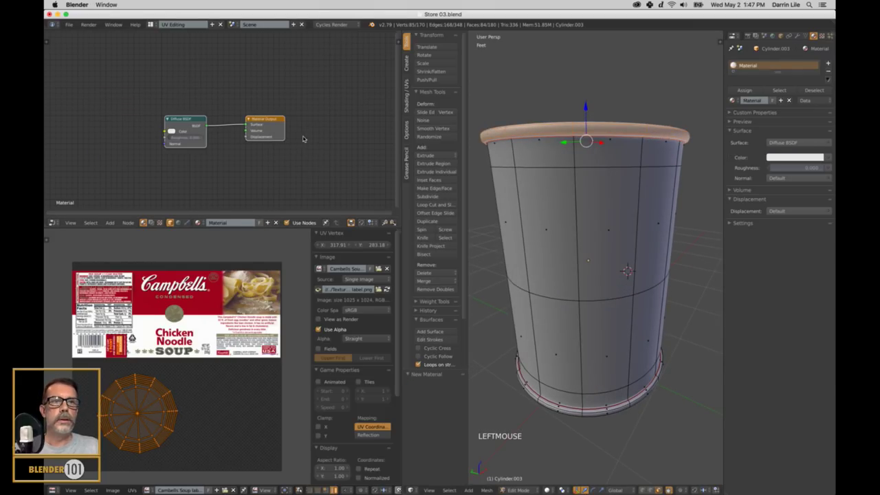
{"action": "left_click_drag", "start_coordinate": [779, 76], "coordinate": [779, 103]}
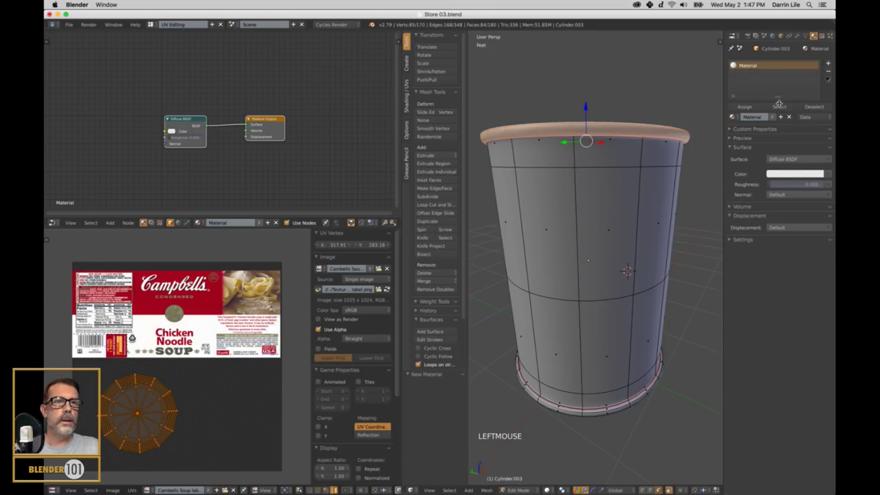
{"action": "left_click", "coordinate": [781, 99]}
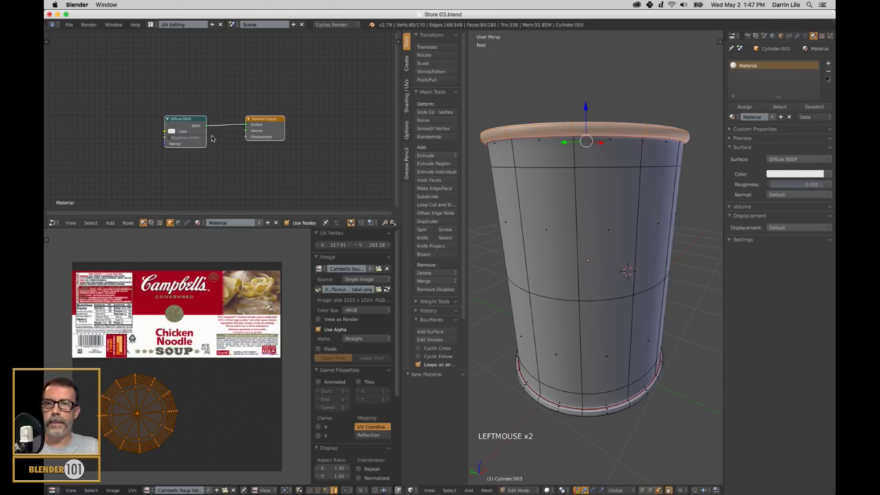
Undo the last three actions and grow the face selection again over the top lid and its outer rim.
{"action": "key", "text": "super+z"}
{"action": "key", "text": "super+z"}
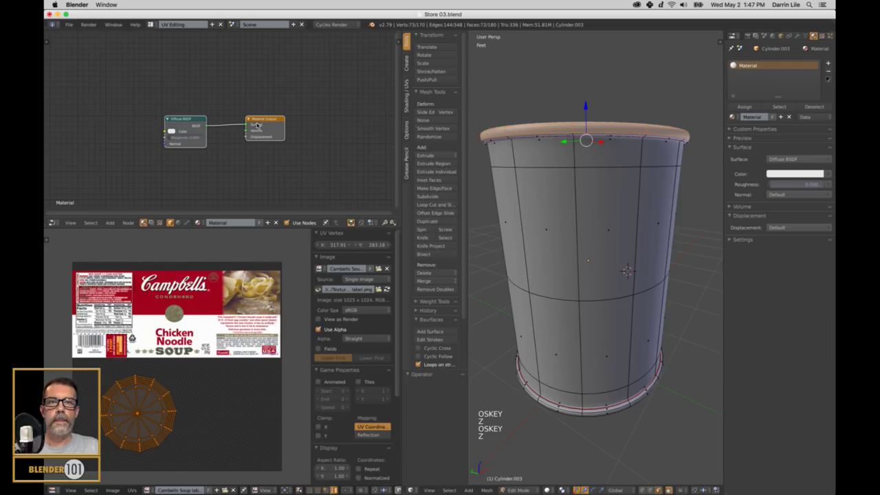
{"action": "key", "text": "super+z"}
{"action": "middle_click_drag", "start_coordinate": [511, 130], "coordinate": [513, 172]}
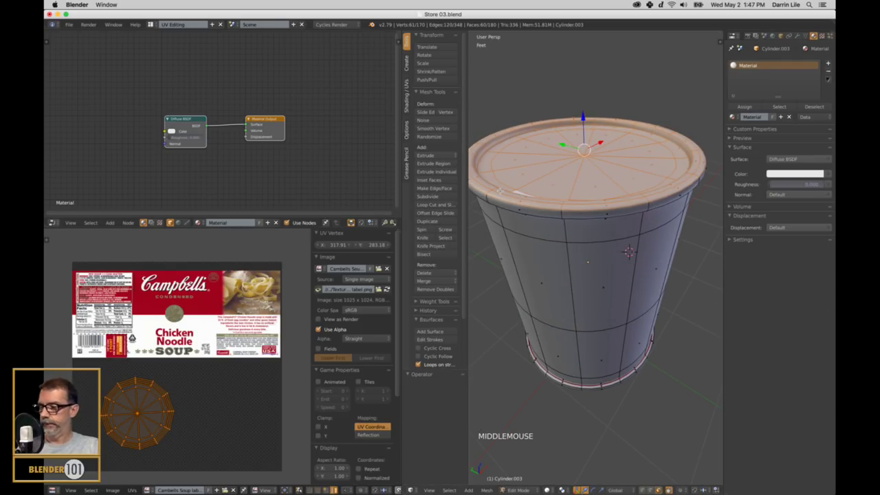
{"action": "key", "text": "ctrl+KP_Add"}
{"action": "key", "text": "ctrl+KP_Add"}
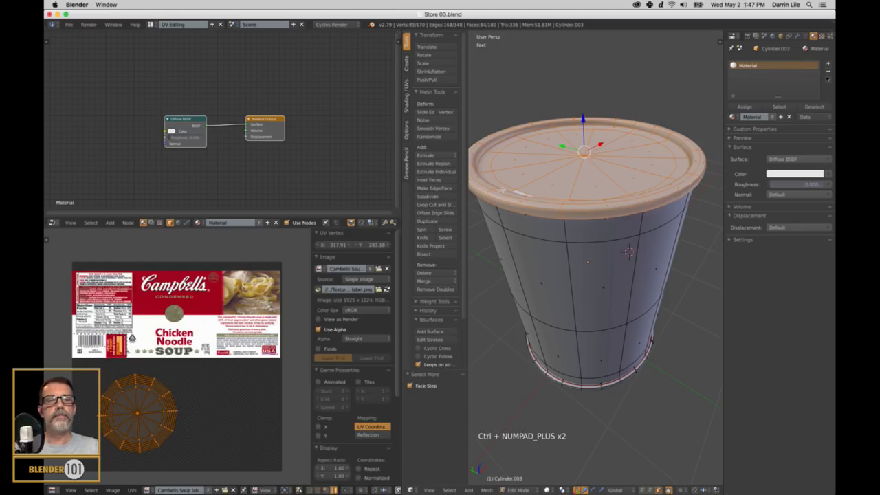
Set the can's material slot back to the existing Cambells soup material.
{"action": "mouse_move", "coordinate": [643, 273]}
{"action": "middle_mouse_down"}
{"action": "mouse_move", "coordinate": [642, 253]}
{"action": "mouse_move", "coordinate": [646, 260]}
{"action": "middle_mouse_up"}
{"action": "scroll", "coordinate": [646, 260], "scroll_direction": "up", "scroll_amount": 1}
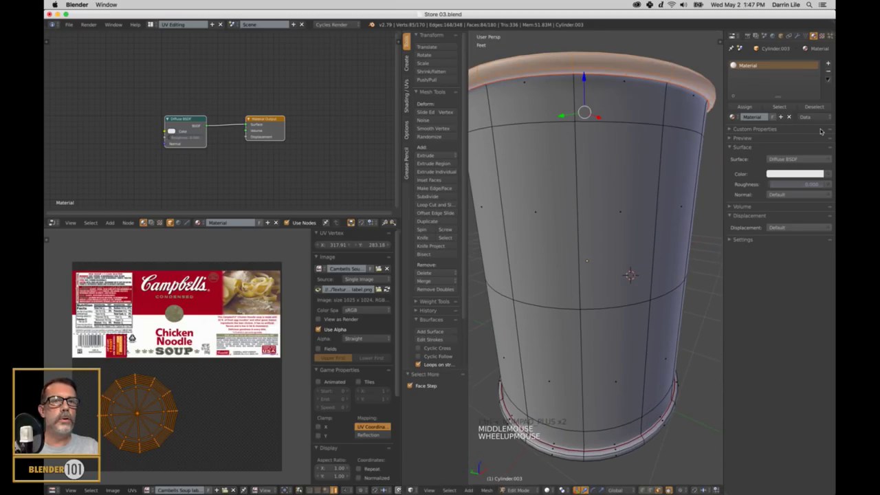
{"action": "left_click", "coordinate": [200, 225]}
{"action": "left_click", "coordinate": [226, 238]}
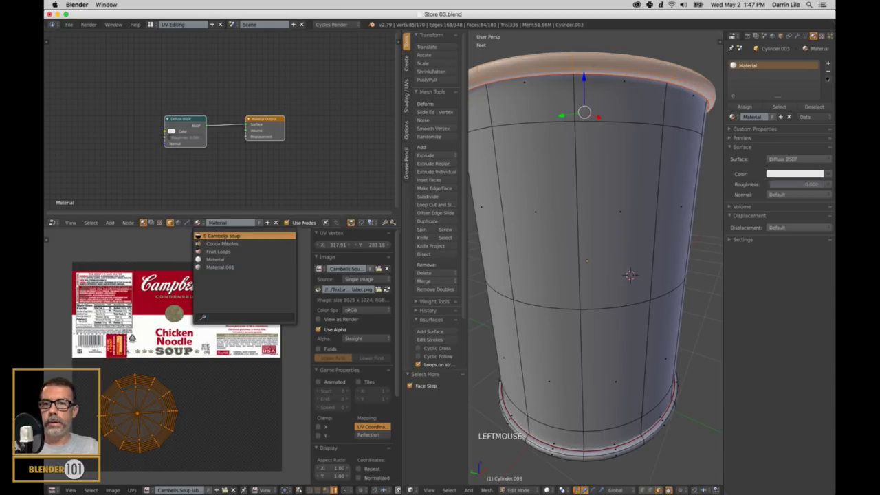
Add a second material slot to the can, create a new material in it and rename it metal.
{"action": "left_click", "coordinate": [828, 64]}
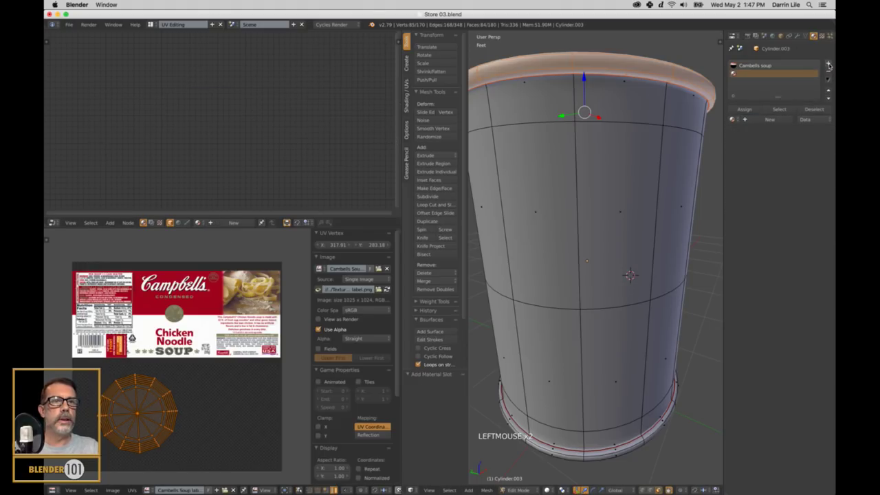
{"action": "left_click", "coordinate": [759, 119]}
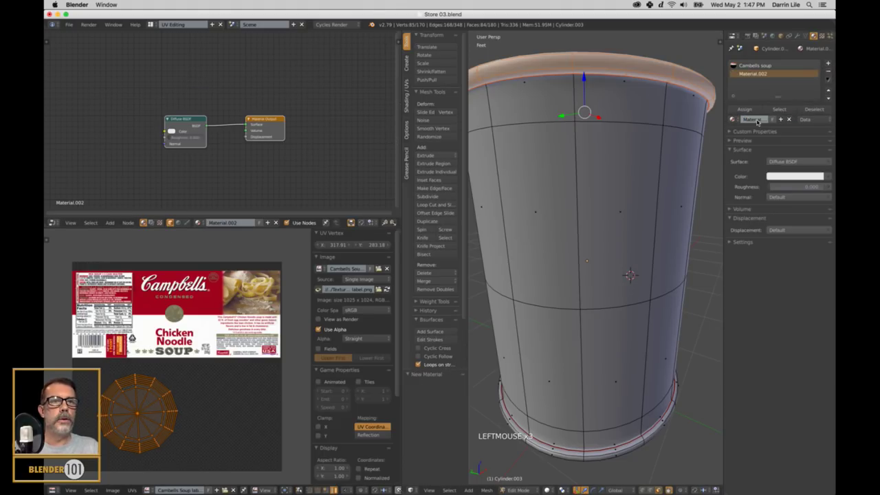
{"action": "double_click", "coordinate": [758, 73]}
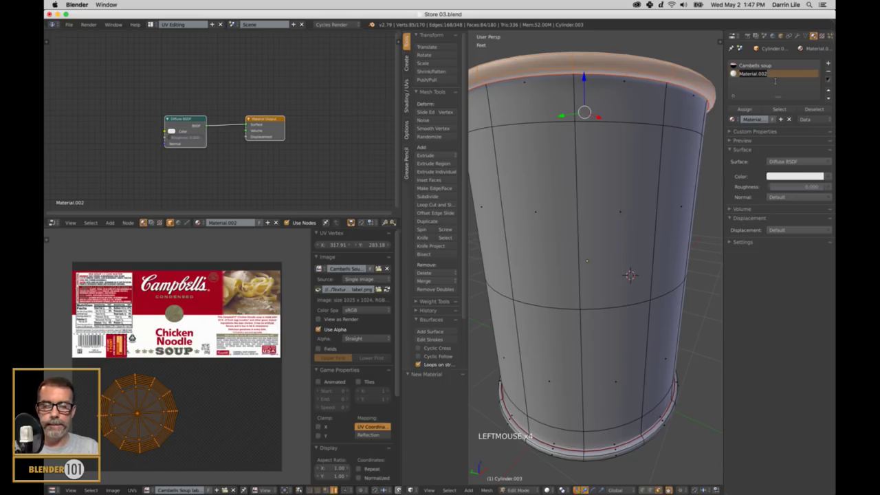
{"action": "type", "text": "metal"}
{"action": "key", "text": "Return"}
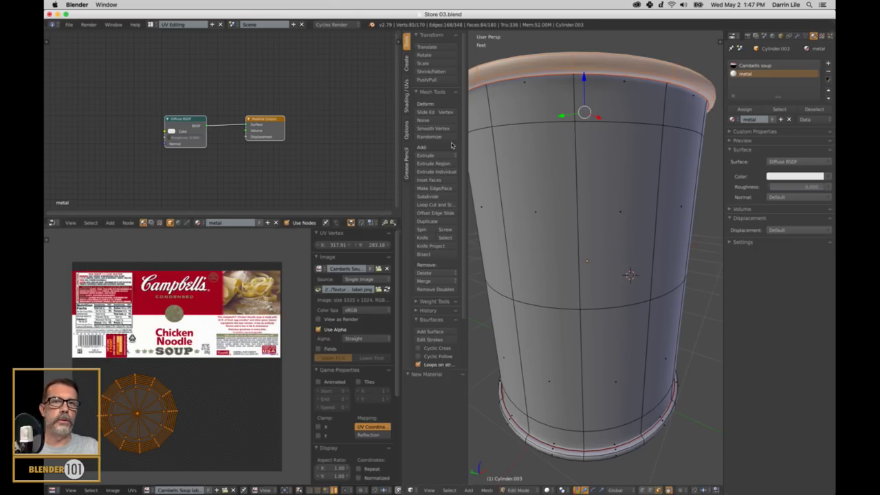
{"action": "scroll", "coordinate": [591, 118], "scroll_direction": "down", "scroll_amount": 2}
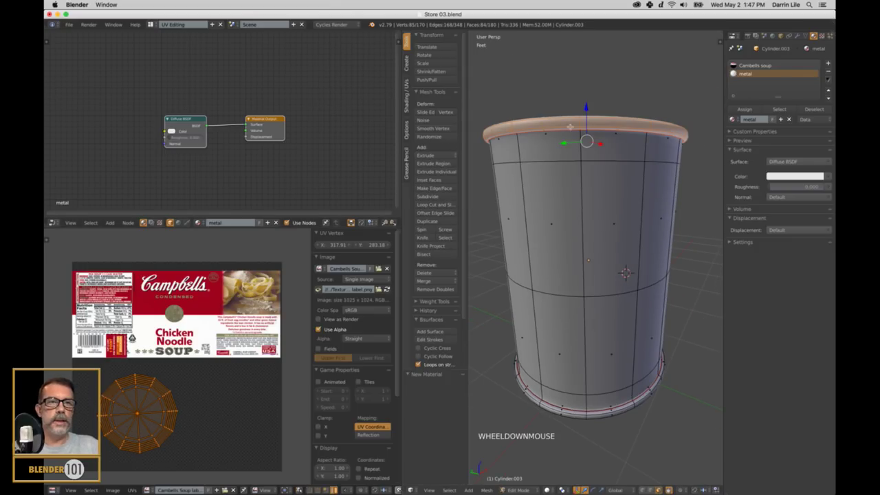
Assign the metal material to the top lid and rim faces, and to the bottom lid faces together with their outer rim.
{"action": "left_click", "coordinate": [742, 110]}
{"action": "middle_click_drag", "start_coordinate": [612, 348], "coordinate": [615, 312]}
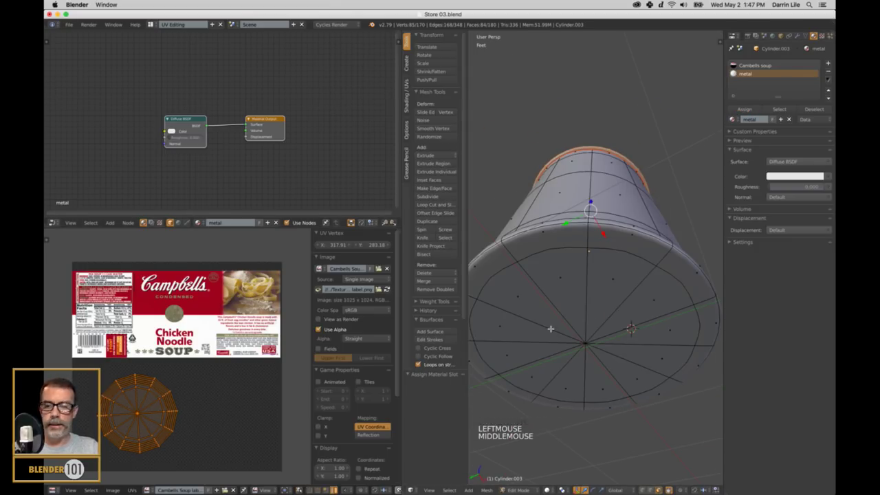
{"action": "key", "text": "ctrl+Tab"}
{"action": "left_click", "coordinate": [550, 328]}
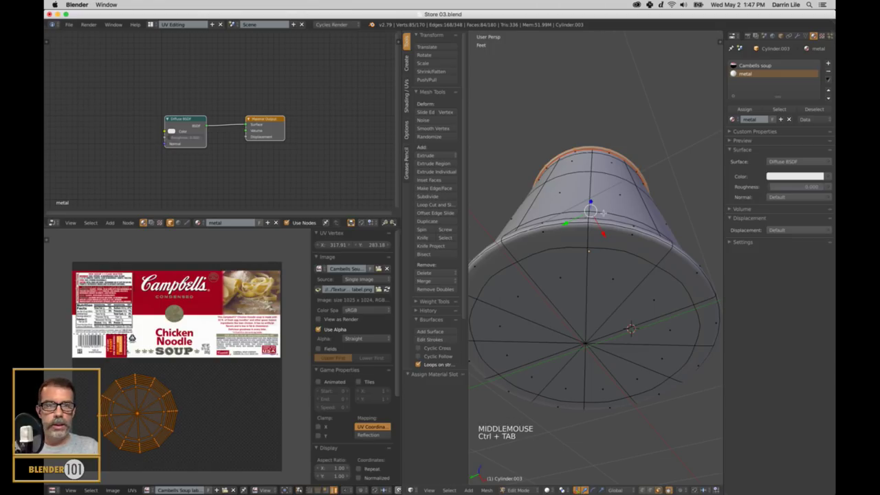
{"action": "right_click", "coordinate": [588, 236], "text": "alt"}
{"action": "key", "text": "ctrl+KP_Add"}
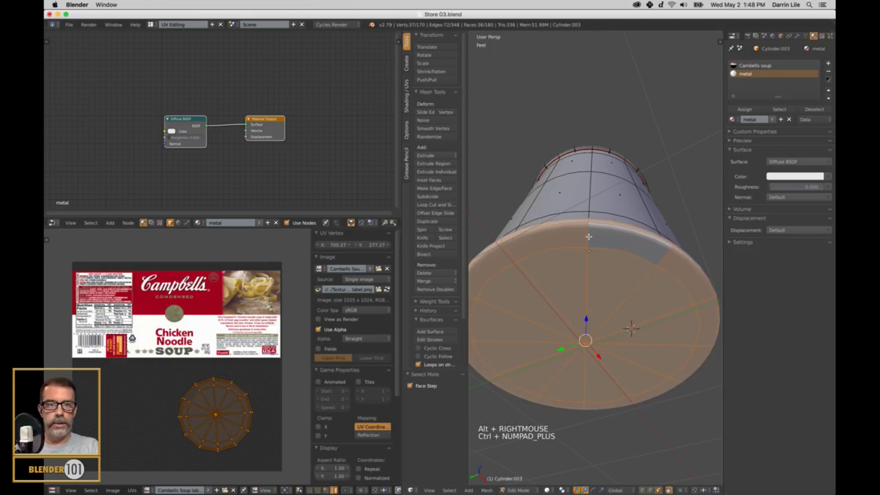
{"action": "middle_click_drag", "start_coordinate": [659, 234], "coordinate": [659, 275]}
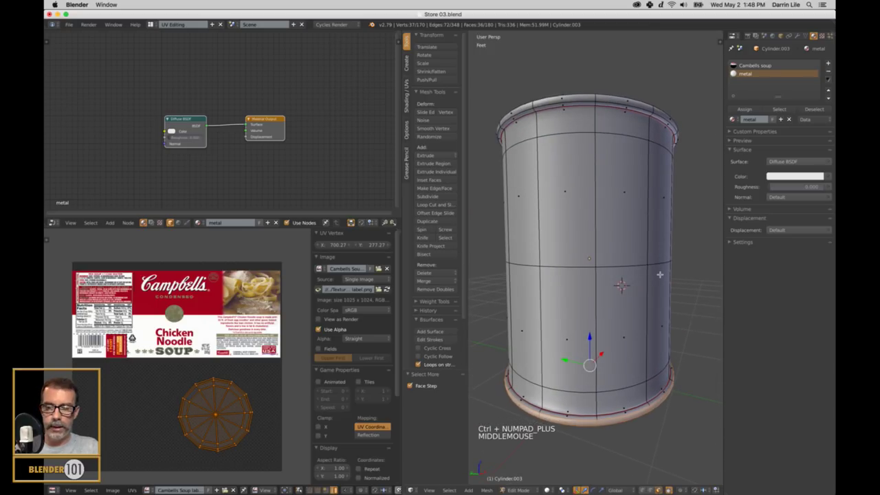
{"action": "key", "text": "ctrl+KP_Add"}
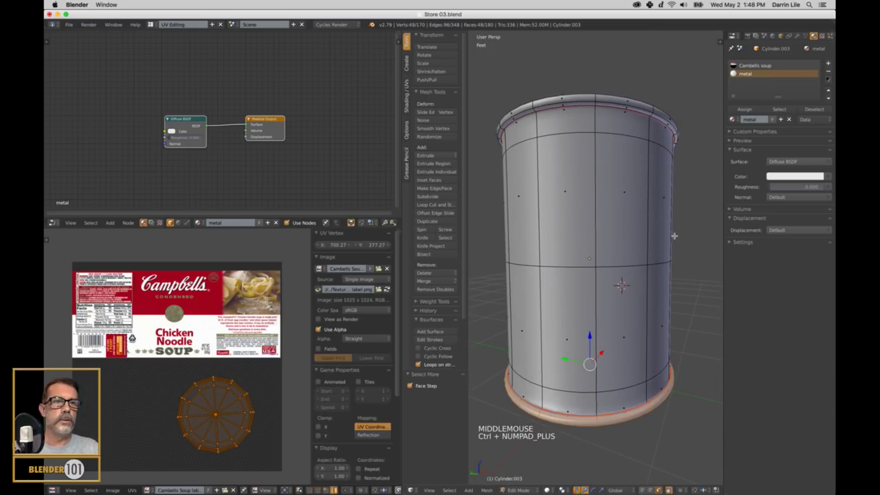
{"action": "left_click", "coordinate": [745, 109]}
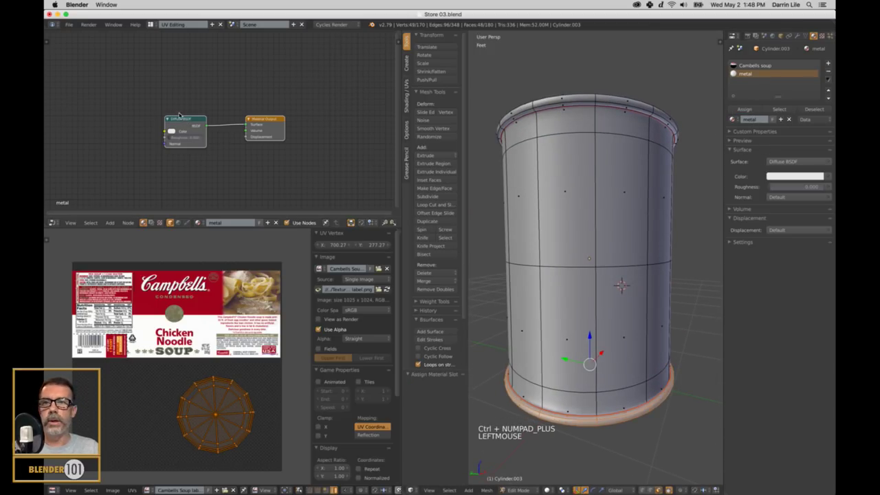
Reposition the metal material's nodes and darken the Diffuse BSDF color to grey.
{"action": "left_click_drag", "start_coordinate": [179, 115], "coordinate": [174, 85]}
{"action": "left_click_drag", "start_coordinate": [256, 89], "coordinate": [270, 112]}
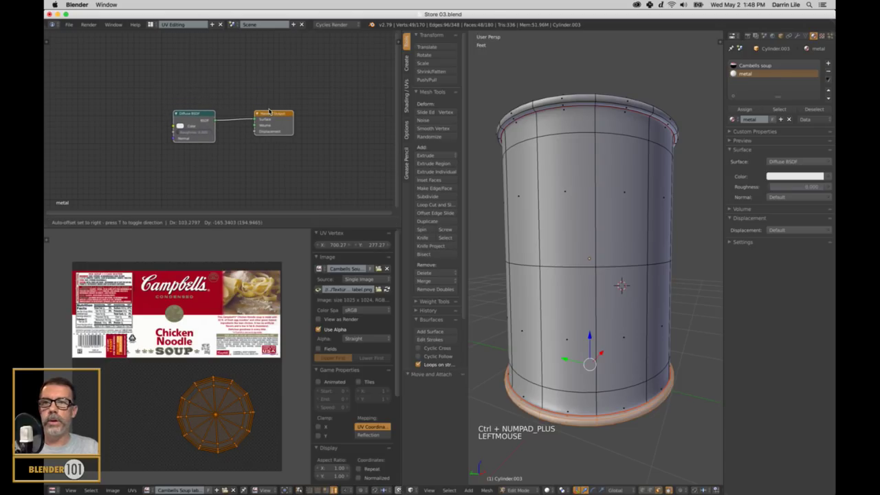
{"action": "left_click", "coordinate": [182, 126]}
{"action": "left_click_drag", "start_coordinate": [225, 55], "coordinate": [225, 69]}
Select all of the can's faces in Edit Mode so that its full UV layout shows over the label image.
{"action": "key", "text": "a"}
{"action": "key", "text": "Tab"}
{"action": "key", "text": "a"}
{"action": "middle_click_drag", "start_coordinate": [559, 303], "coordinate": [569, 310]}
{"action": "scroll", "coordinate": [574, 313], "scroll_direction": "down", "scroll_amount": 2}
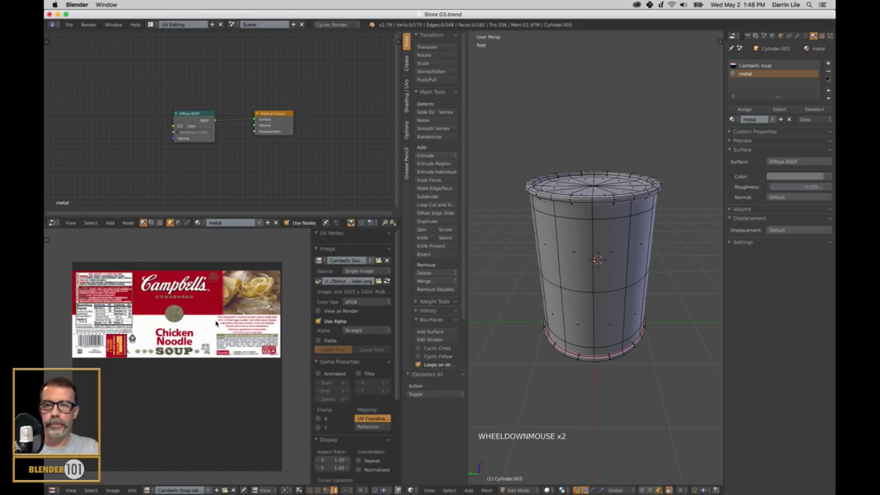
{"action": "key", "text": "a"}
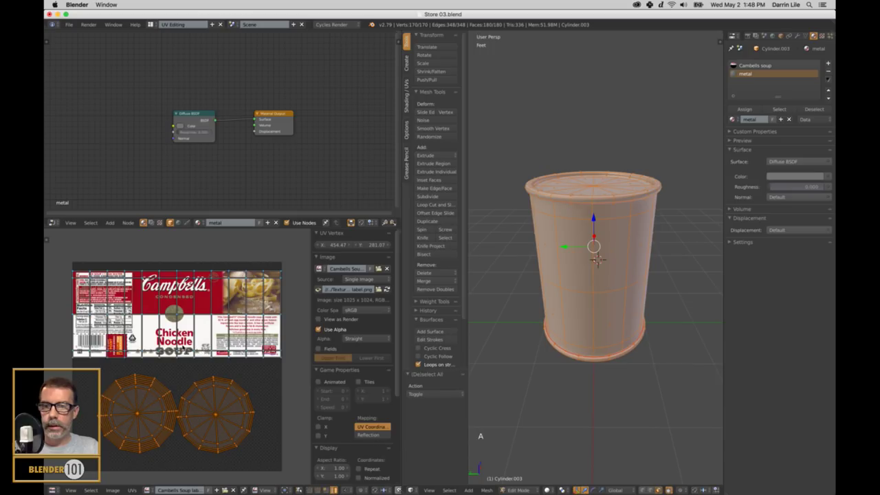
{"action": "scroll", "coordinate": [186, 342], "scroll_direction": "up", "scroll_amount": 1}
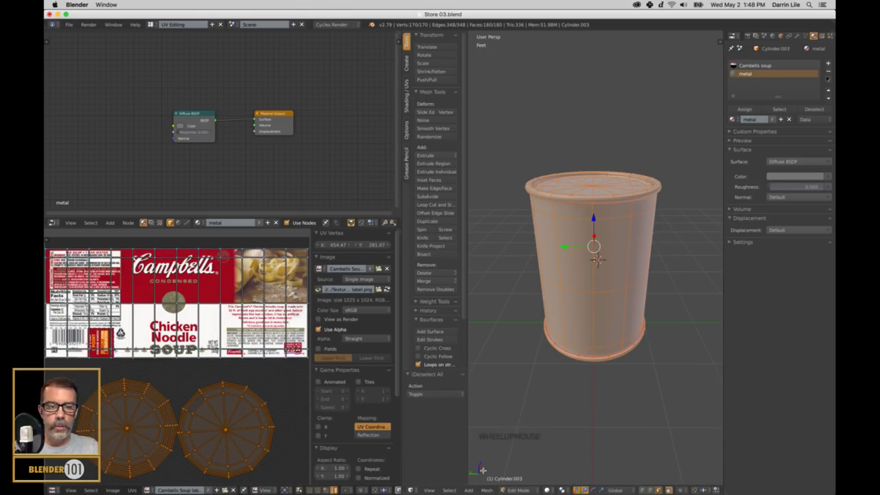
Show the can with Texture viewport shading, clear the face selection and turn the front of the label into view.
{"action": "left_click", "coordinate": [548, 490]}
{"action": "left_click", "coordinate": [558, 453]}
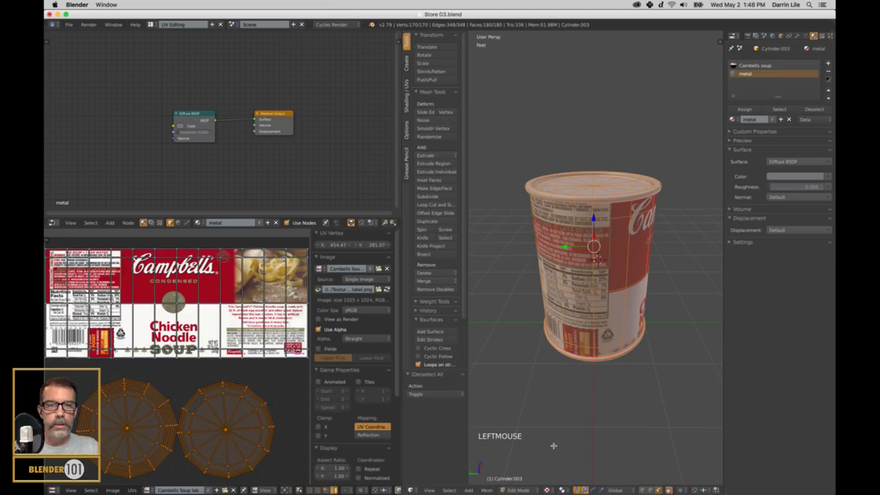
{"action": "middle_click_drag", "start_coordinate": [558, 373], "coordinate": [522, 369]}
{"action": "key", "text": "a"}
{"action": "middle_click_drag", "start_coordinate": [643, 286], "coordinate": [625, 288]}
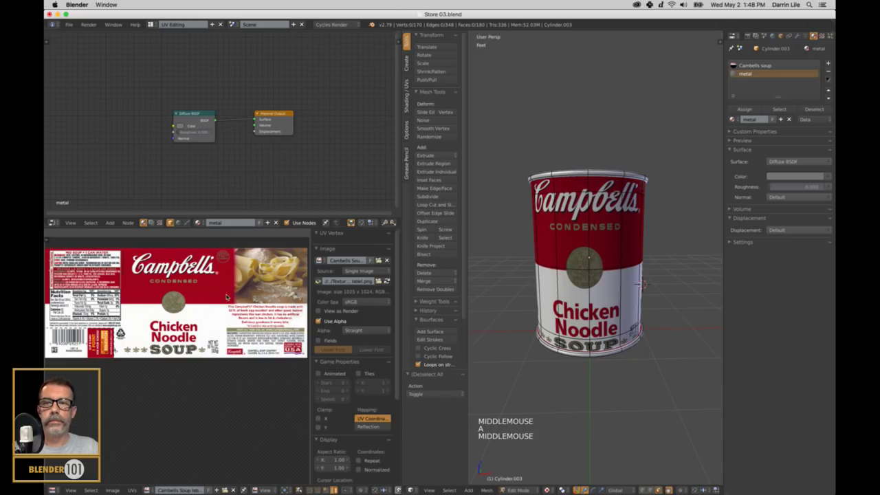
Select all faces and move the bottom edge row of the label UVs down along Y by about 30 pixels.
{"action": "right_click", "coordinate": [643, 284]}
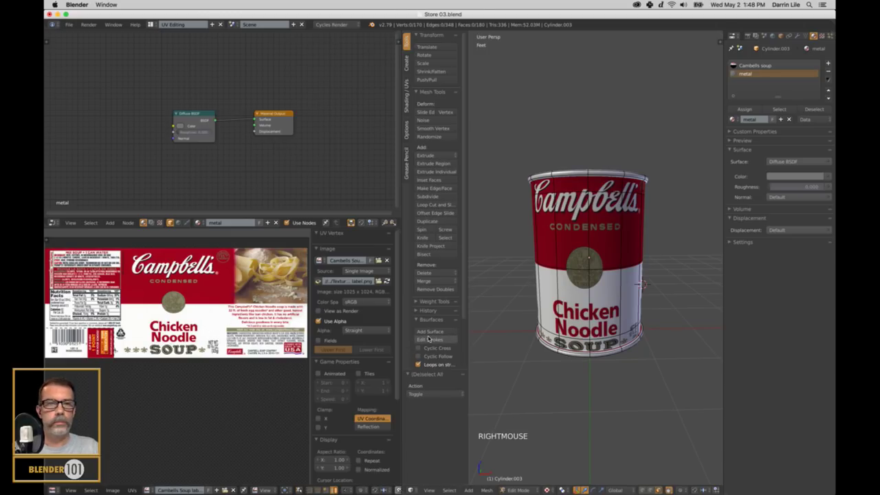
{"action": "scroll", "coordinate": [182, 320], "scroll_direction": "down", "scroll_amount": 2}
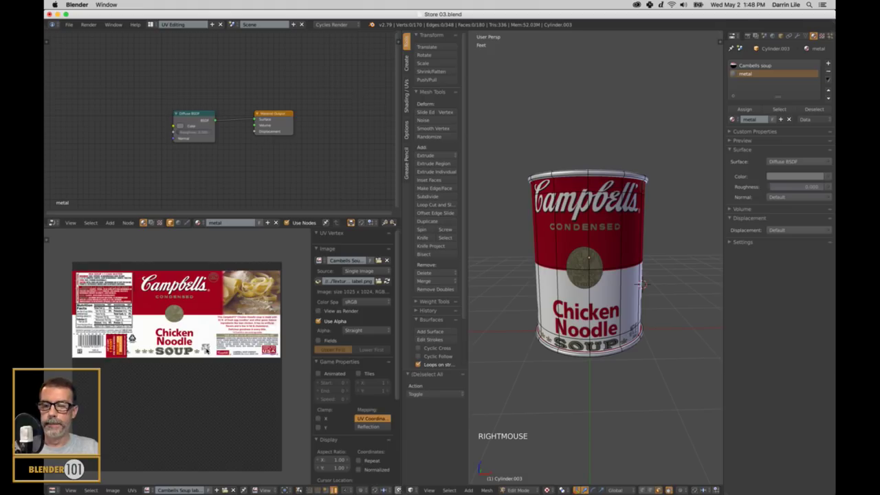
{"action": "right_click", "coordinate": [573, 315]}
{"action": "key", "text": "a"}
{"action": "key", "text": "a"}
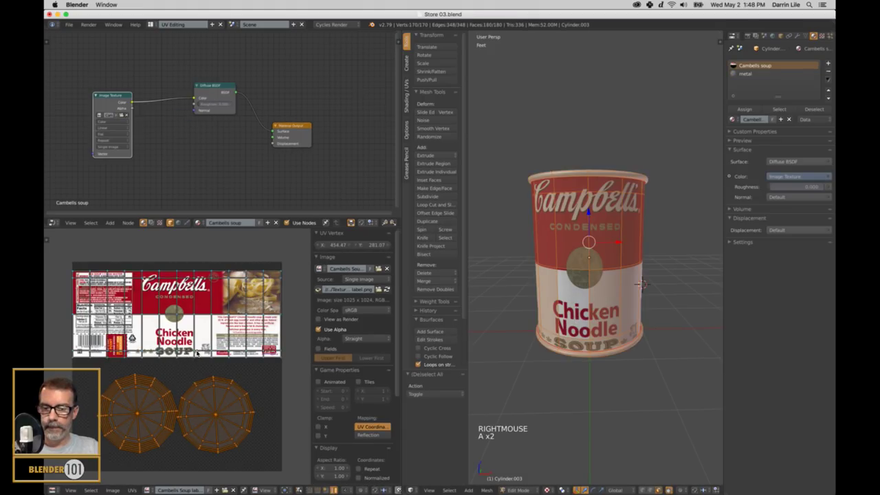
{"action": "right_click", "coordinate": [204, 350], "text": "alt"}
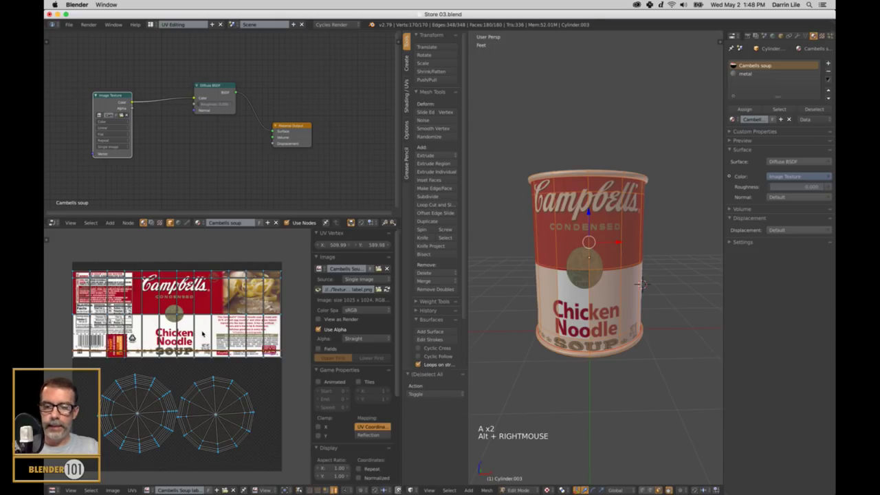
{"action": "key", "text": "g"}
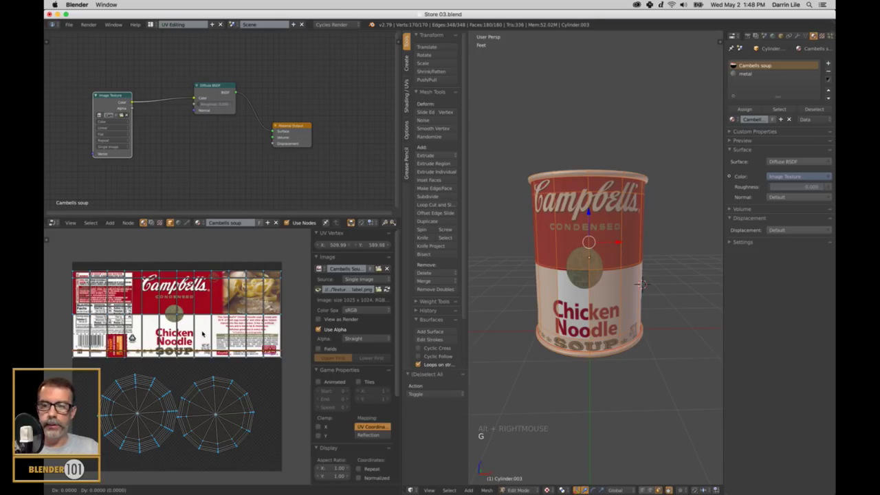
{"action": "key", "text": "y"}
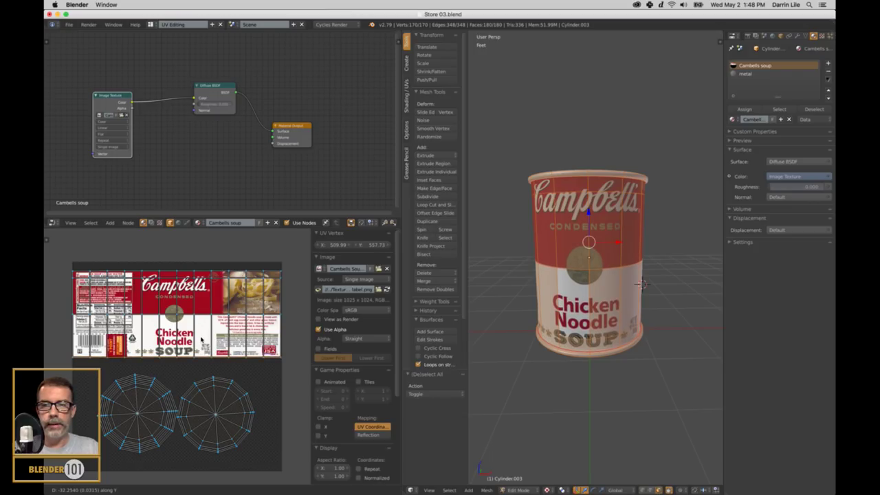
{"action": "left_click", "coordinate": [200, 341]}
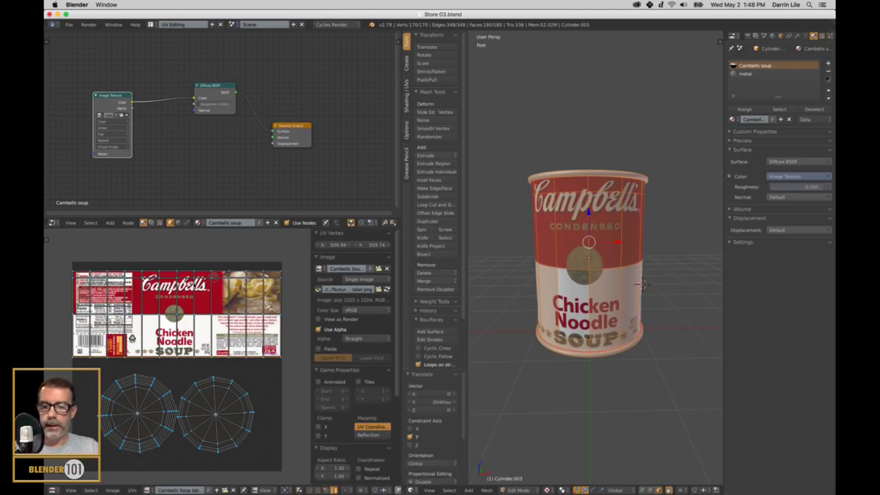
Move the top edge row of the label UVs up along Y by about 20 pixels and return to Object Mode.
{"action": "right_click", "coordinate": [184, 277], "text": "alt"}
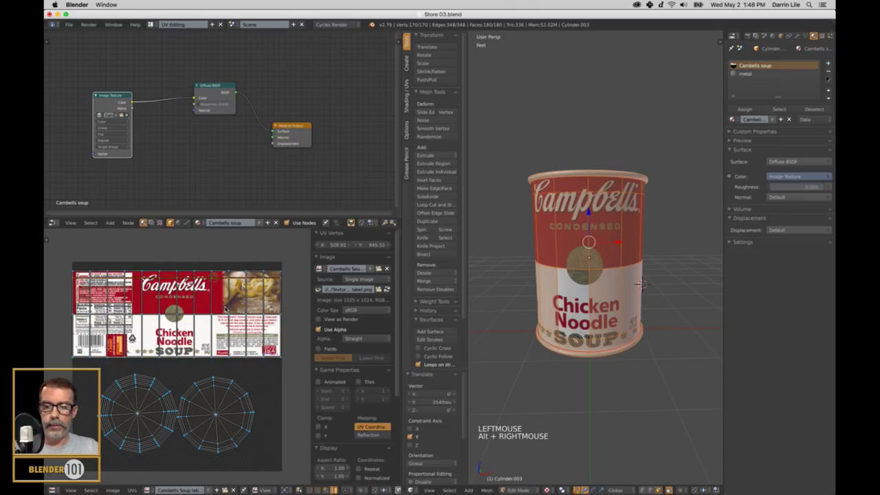
{"action": "key", "text": "g"}
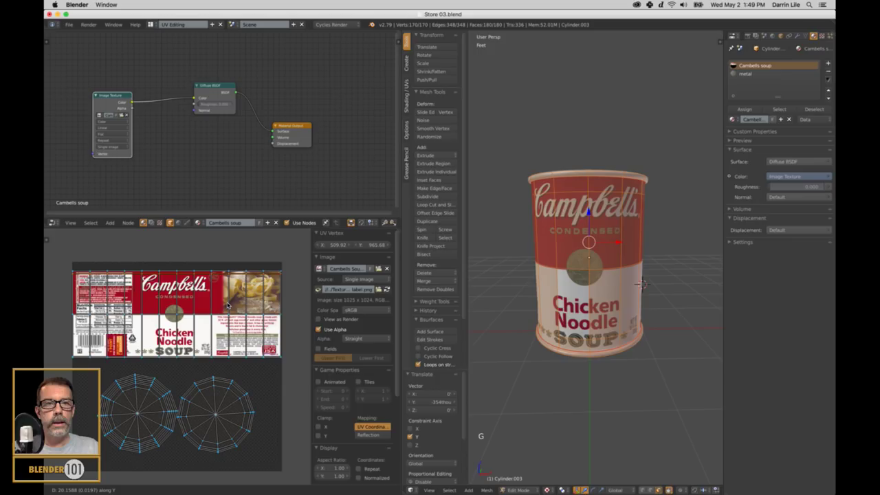
{"action": "left_click", "coordinate": [227, 306]}
{"action": "key", "text": "a"}
{"action": "scroll", "coordinate": [523, 351], "scroll_direction": "down", "scroll_amount": 2}
{"action": "key", "text": "Tab"}
{"action": "middle_click_drag", "start_coordinate": [552, 333], "coordinate": [627, 308]}
{"action": "scroll", "coordinate": [622, 305], "scroll_direction": "up", "scroll_amount": 2}
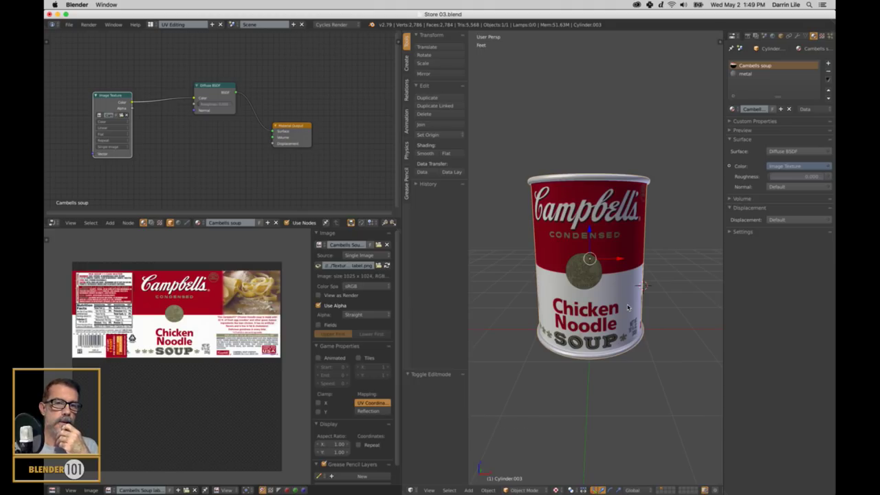
Rearrange the soup material's nodes, moving the Image Texture node up and the Diffuse BSDF node slightly down.
{"action": "right_click", "coordinate": [185, 66]}
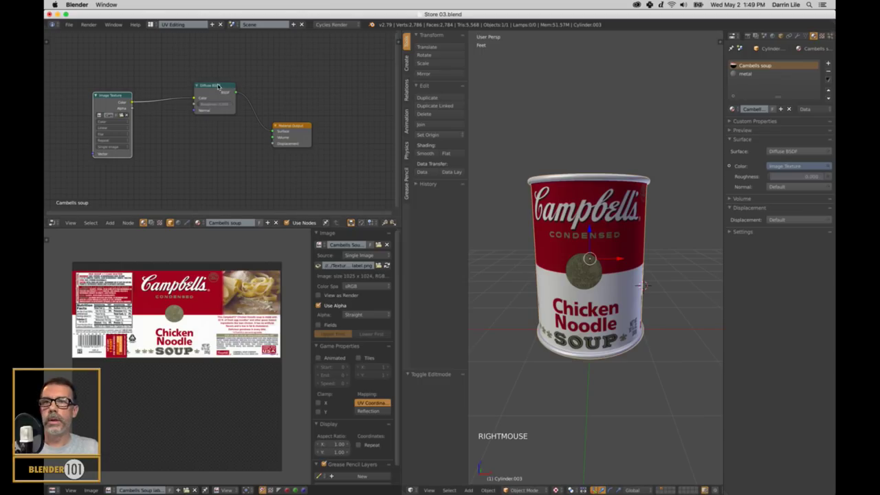
{"action": "left_click_drag", "start_coordinate": [100, 95], "coordinate": [95, 64]}
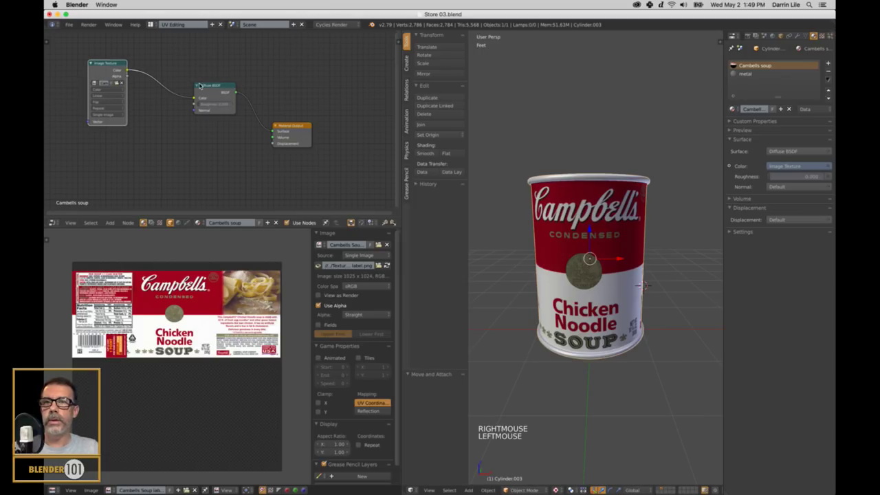
{"action": "left_click_drag", "start_coordinate": [200, 85], "coordinate": [195, 105]}
Hide the 3D view's tool shelf and widen the properties editor.
{"action": "scroll", "coordinate": [584, 295], "scroll_direction": "down", "scroll_amount": 2}
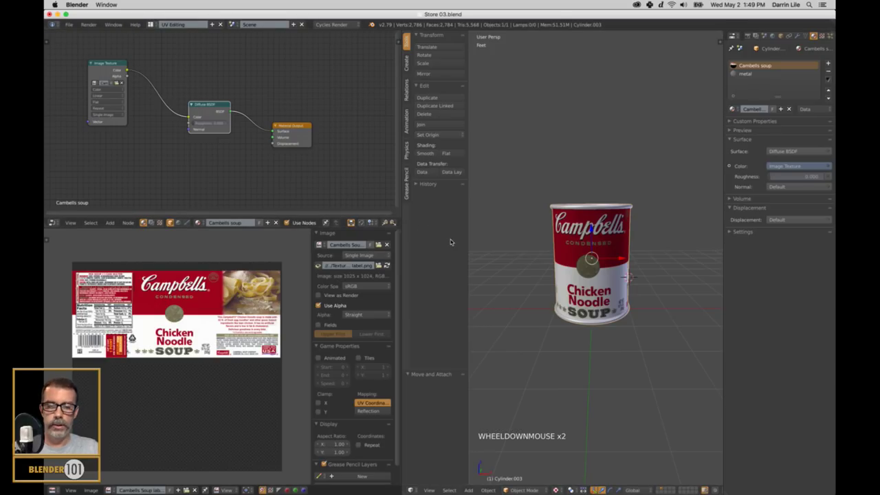
{"action": "key", "text": "t"}
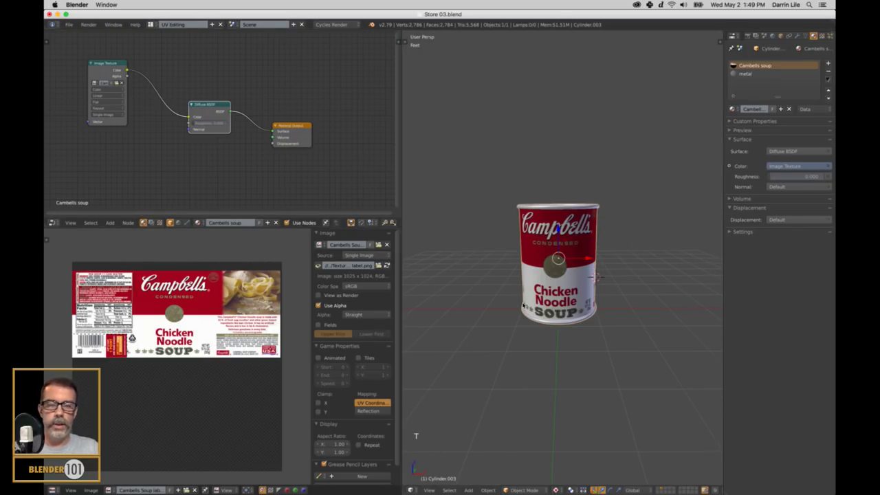
{"action": "key", "text": "s"}
{"action": "key", "text": "s"}
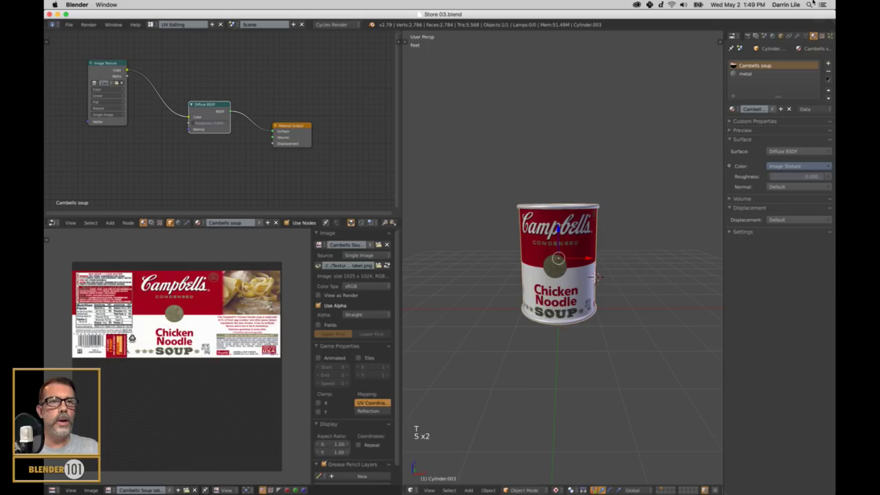
{"action": "left_click_drag", "start_coordinate": [723, 175], "coordinate": [702, 181]}
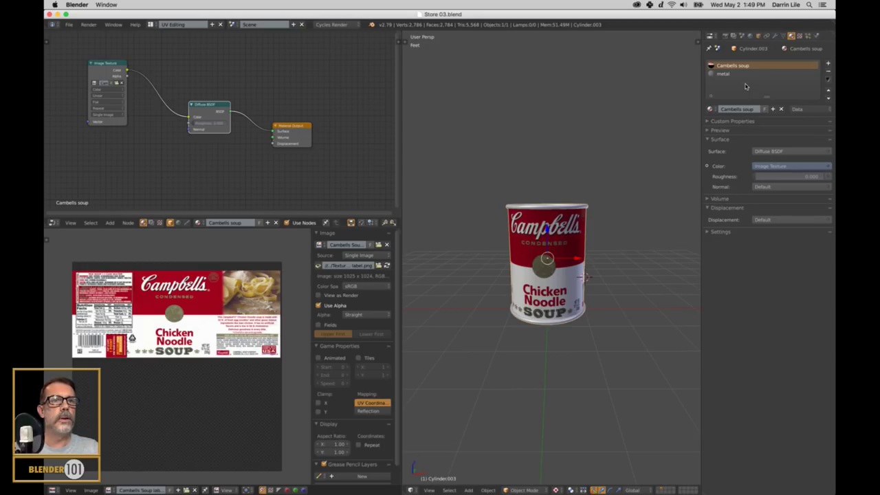
Enable nodes for the world surface and set its background color to an Environment Texture.
{"action": "left_click", "coordinate": [750, 35]}
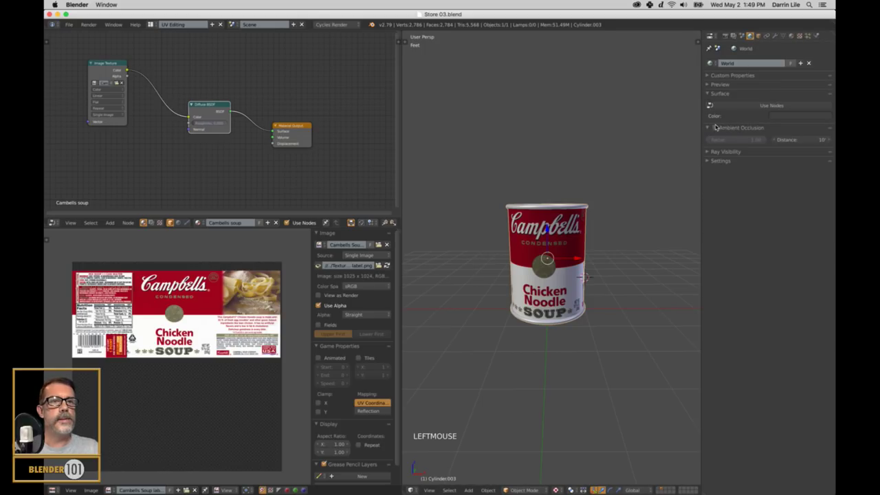
{"action": "left_click", "coordinate": [731, 106]}
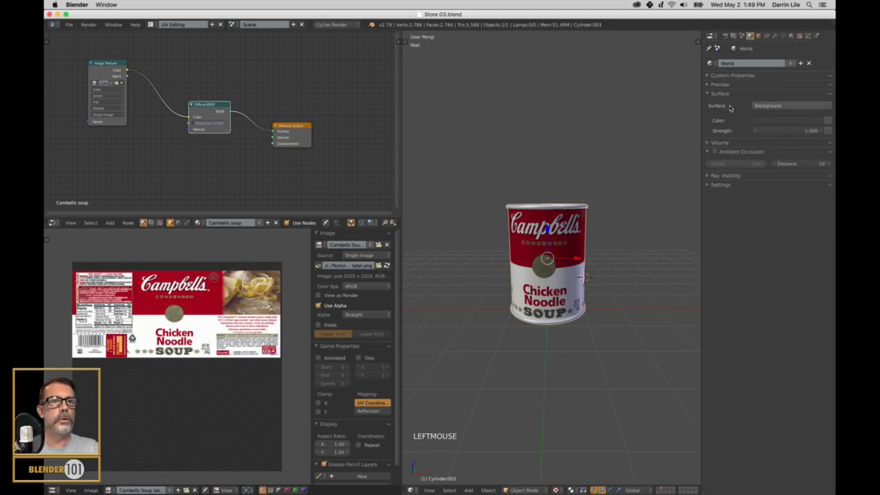
{"action": "left_click", "coordinate": [829, 120]}
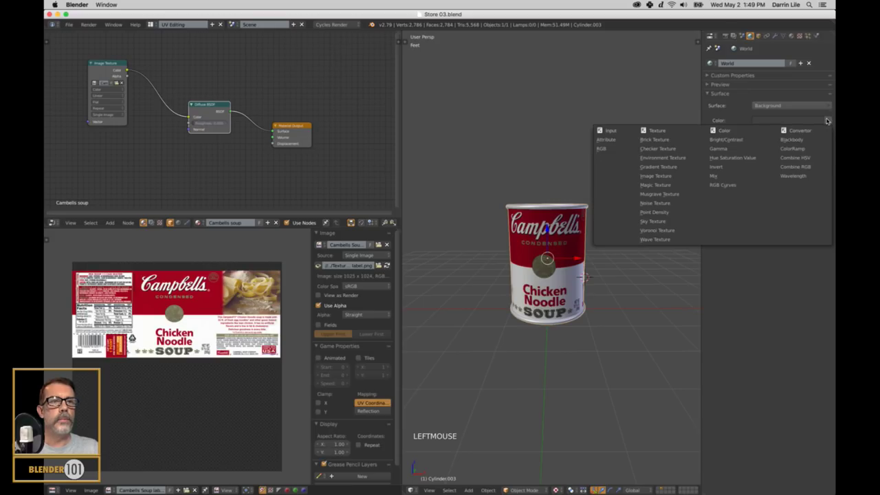
{"action": "left_click", "coordinate": [681, 154]}
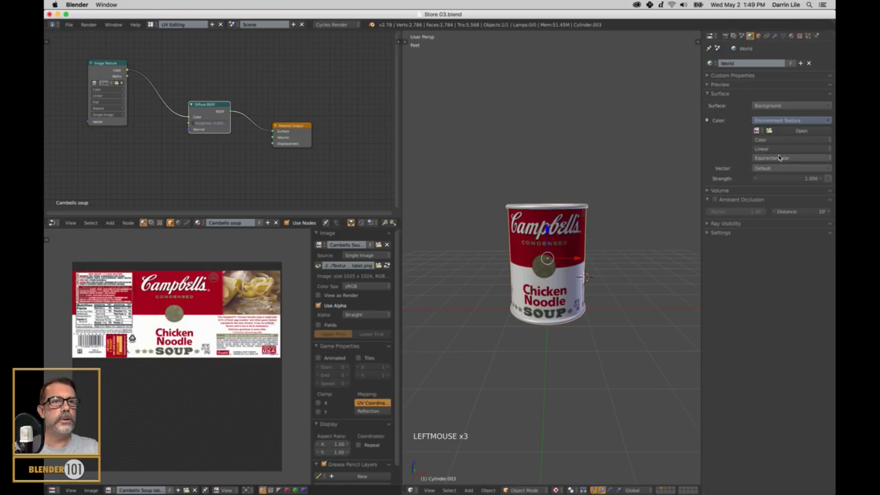
Load HDRI Grocery Store 2.jpg from the Protection/Textures folder as the world's environment texture, checking the images as thumbnails.
{"action": "left_click", "coordinate": [803, 131]}
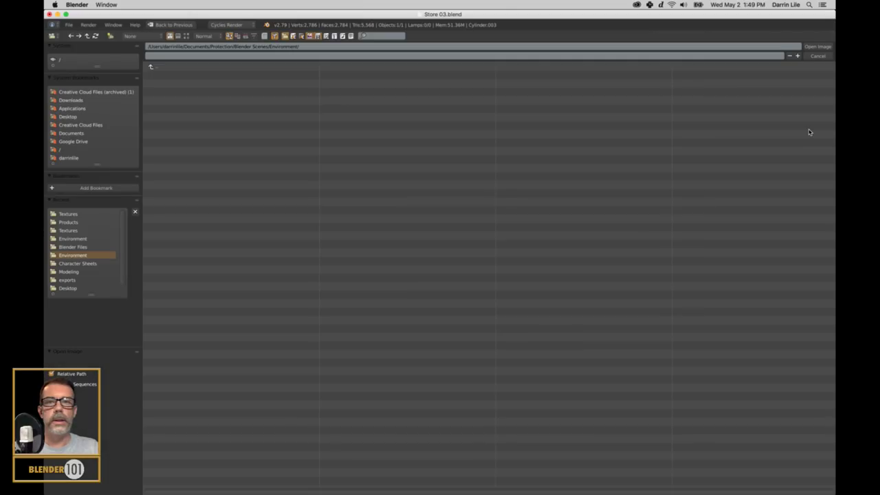
{"action": "left_click", "coordinate": [150, 67]}
{"action": "left_click", "coordinate": [159, 91]}
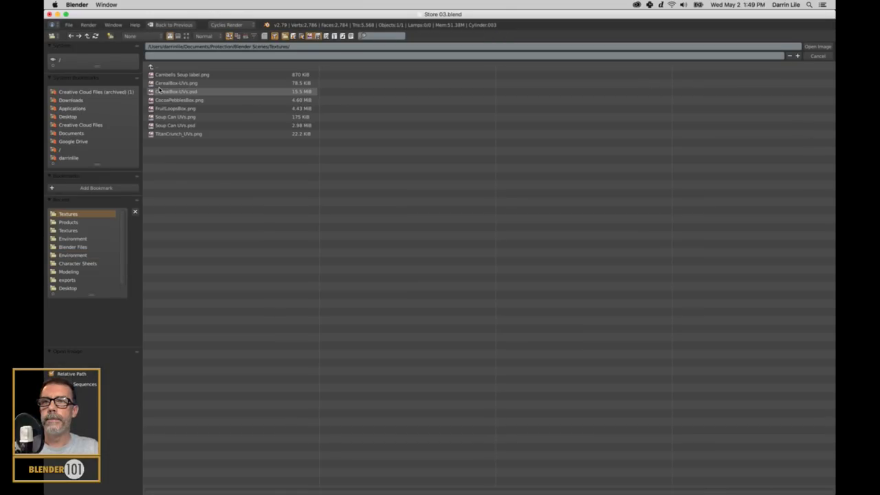
{"action": "left_click", "coordinate": [152, 67]}
{"action": "left_click", "coordinate": [161, 81]}
{"action": "left_click", "coordinate": [155, 67]}
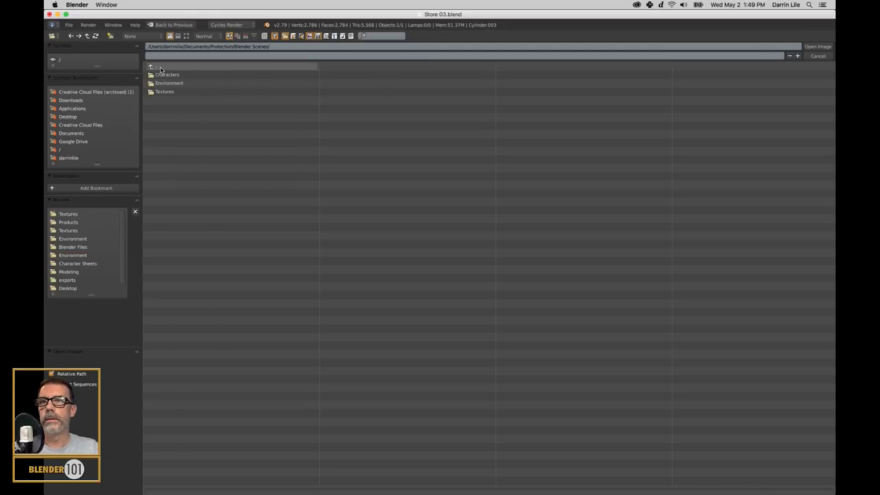
{"action": "left_click", "coordinate": [157, 69]}
{"action": "left_click", "coordinate": [160, 107]}
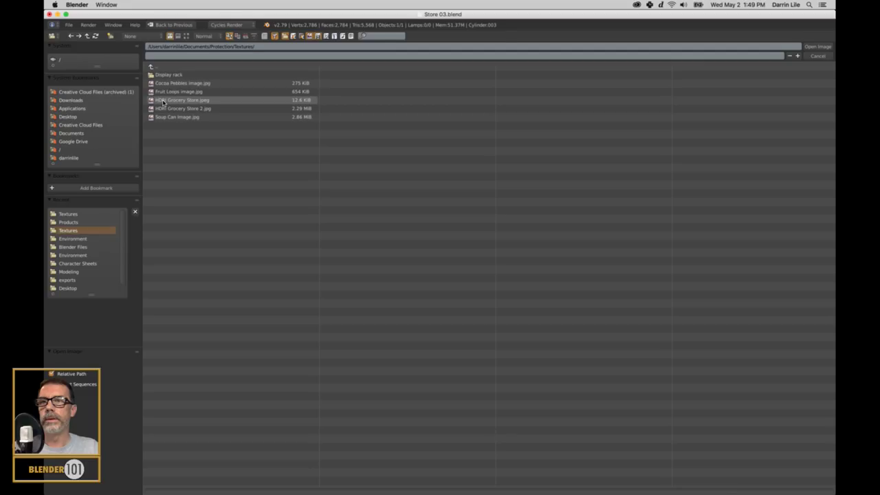
{"action": "left_click", "coordinate": [184, 109]}
{"action": "left_click", "coordinate": [185, 36]}
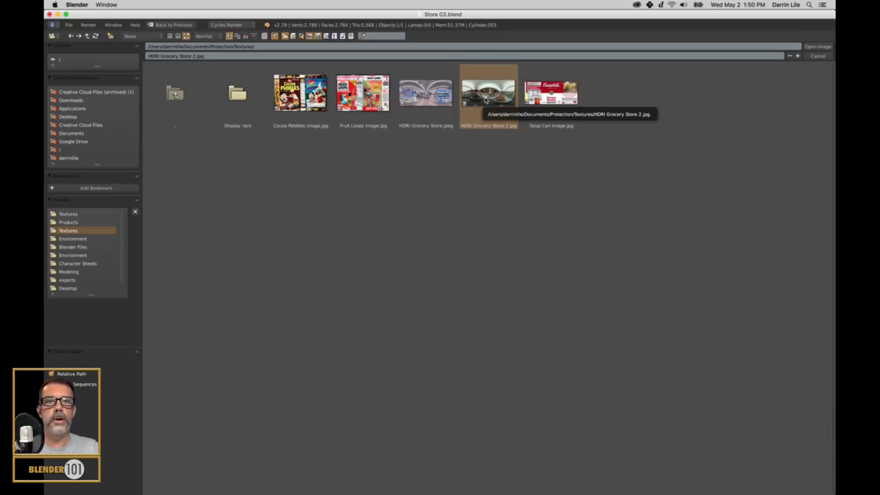
{"action": "left_click", "coordinate": [818, 47]}
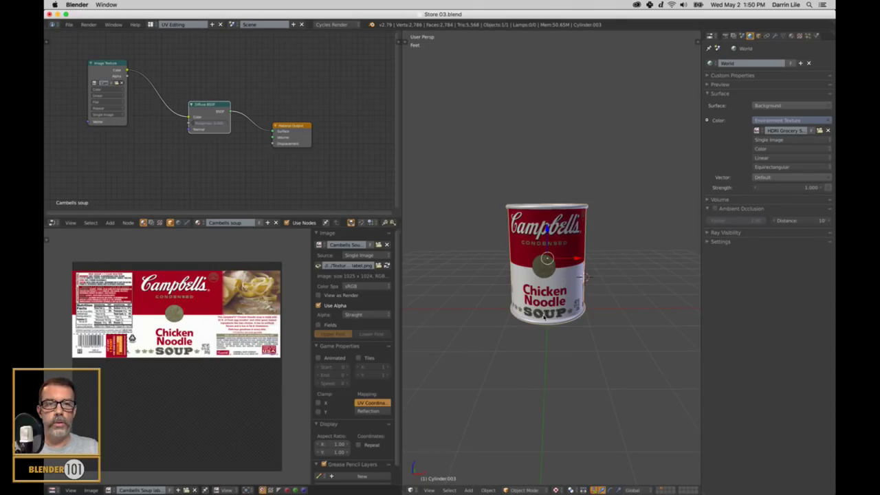
Switch the 3D view to Rendered shading and view the soup can against the environment image.
{"action": "scroll", "coordinate": [547, 311], "scroll_direction": "down", "scroll_amount": 6}
{"action": "scroll", "coordinate": [547, 313], "scroll_direction": "up", "scroll_amount": 5}
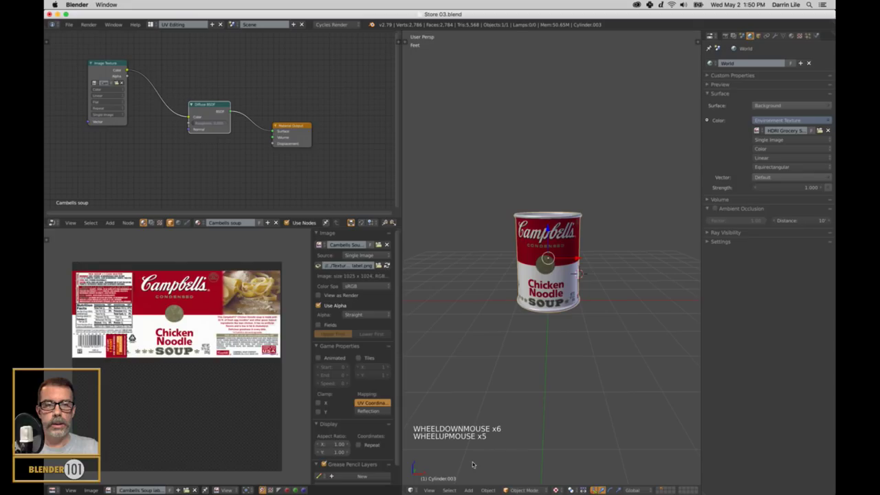
{"action": "left_click_drag", "start_coordinate": [555, 491], "coordinate": [570, 434]}
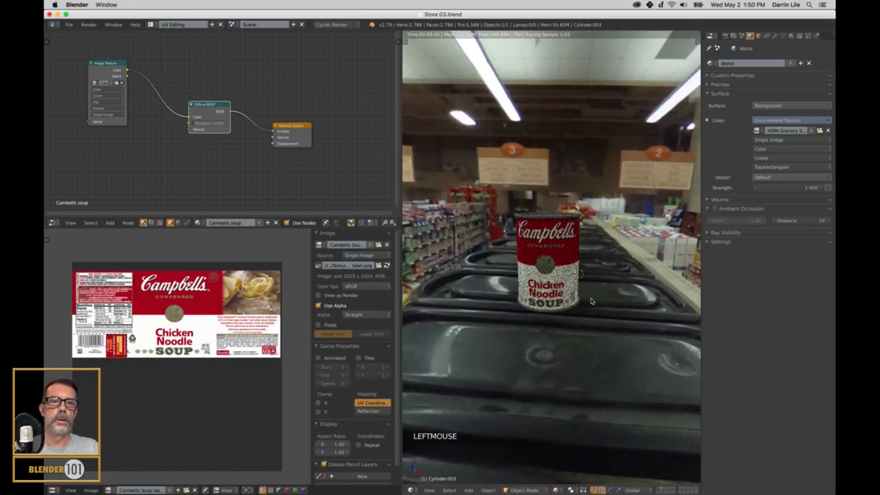
{"action": "middle_click_drag", "start_coordinate": [610, 258], "coordinate": [627, 314]}
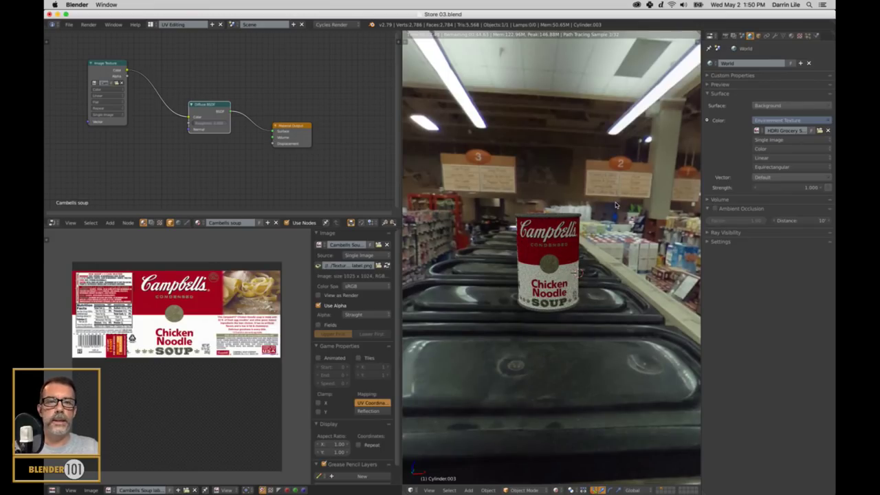
Hide the image editor's properties sidebar and widen the 3D view for a larger look at the can.
{"action": "key", "text": "n"}
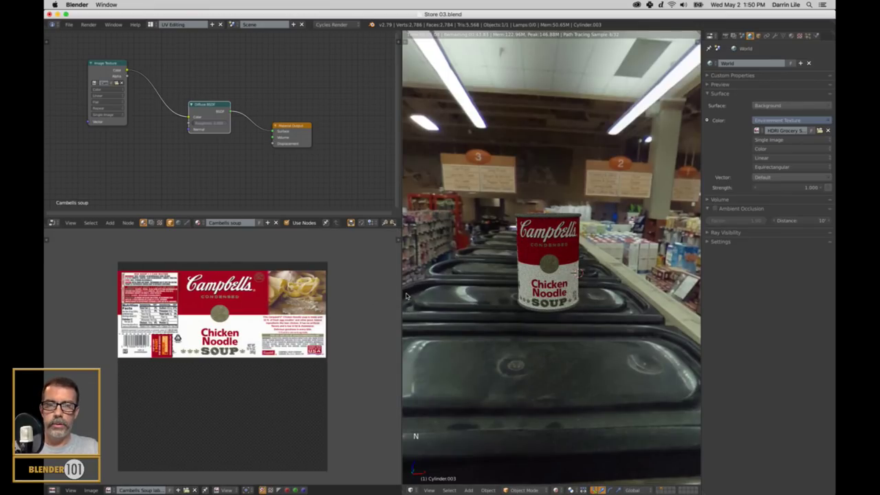
{"action": "left_click_drag", "start_coordinate": [405, 301], "coordinate": [300, 304]}
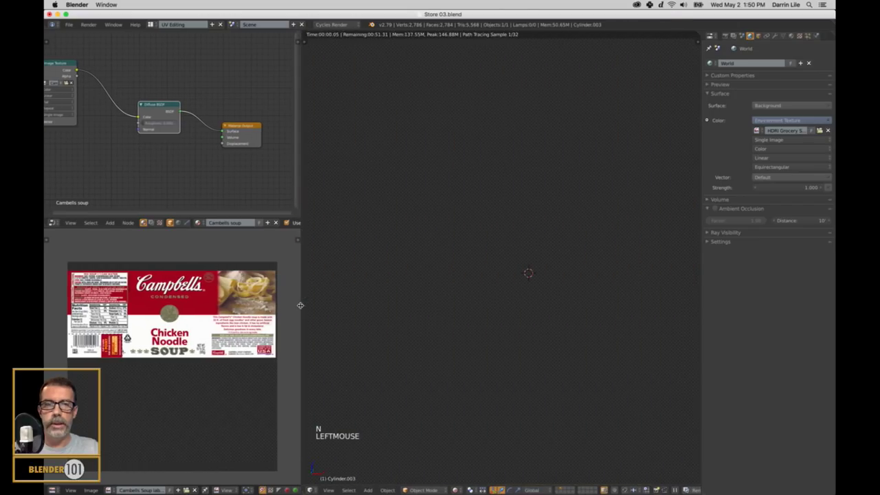
{"action": "scroll", "coordinate": [573, 295], "scroll_direction": "up", "scroll_amount": 2}
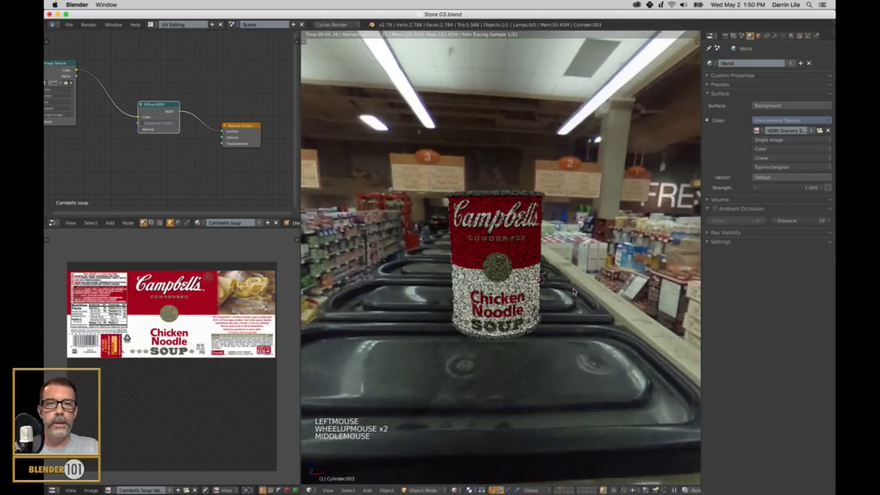
{"action": "middle_click_drag", "start_coordinate": [573, 295], "coordinate": [571, 289]}
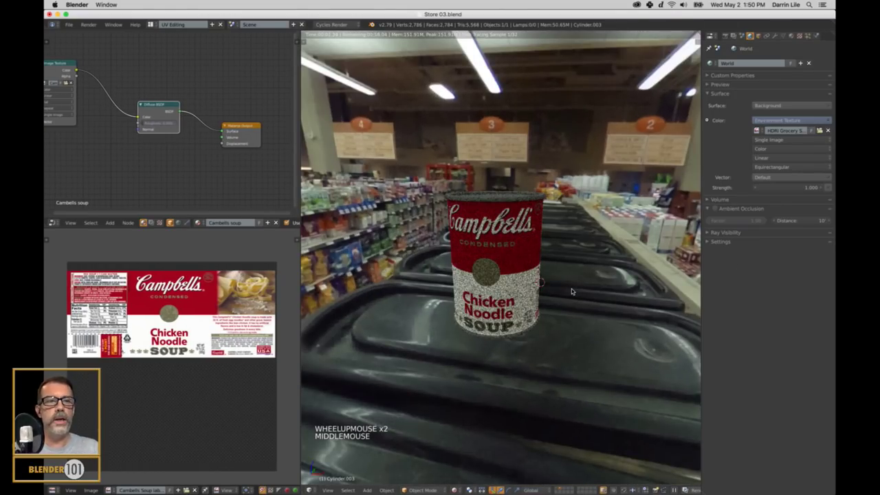
Make the render film transparent so the environment image is hidden behind the can.
{"action": "left_click", "coordinate": [725, 35]}
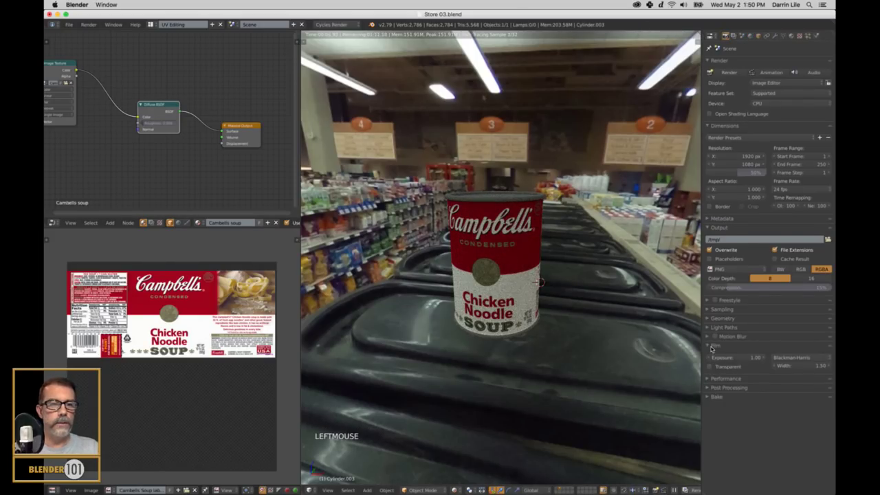
{"action": "left_click", "coordinate": [709, 366]}
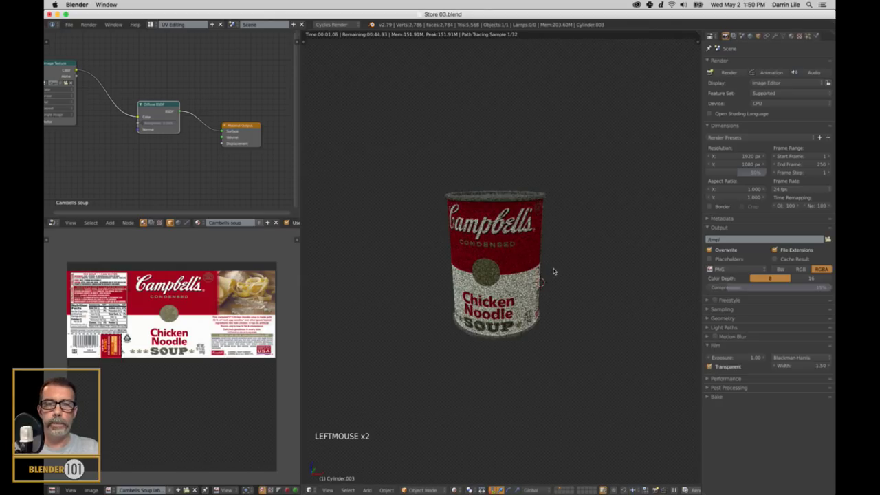
{"action": "scroll", "coordinate": [559, 291], "scroll_direction": "up", "scroll_amount": 2}
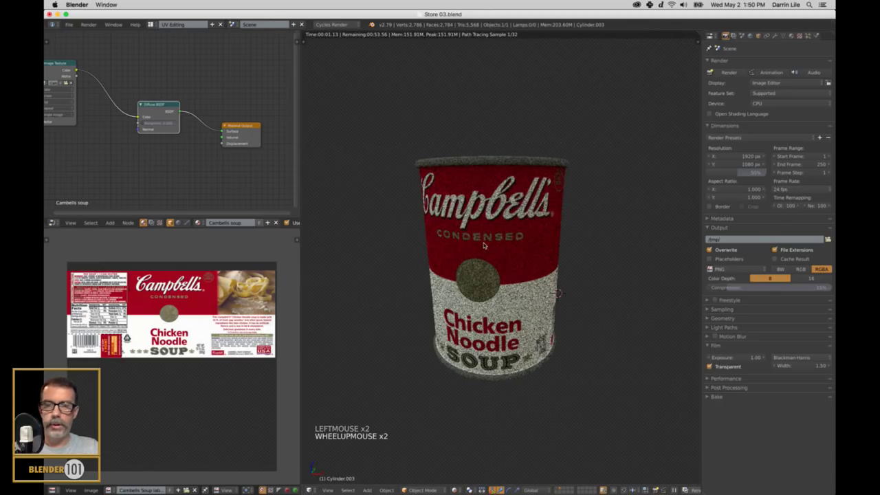
{"action": "middle_click_drag", "start_coordinate": [489, 253], "coordinate": [508, 239], "text": "shift"}
{"action": "scroll", "coordinate": [233, 127], "scroll_direction": "down", "scroll_amount": 1}
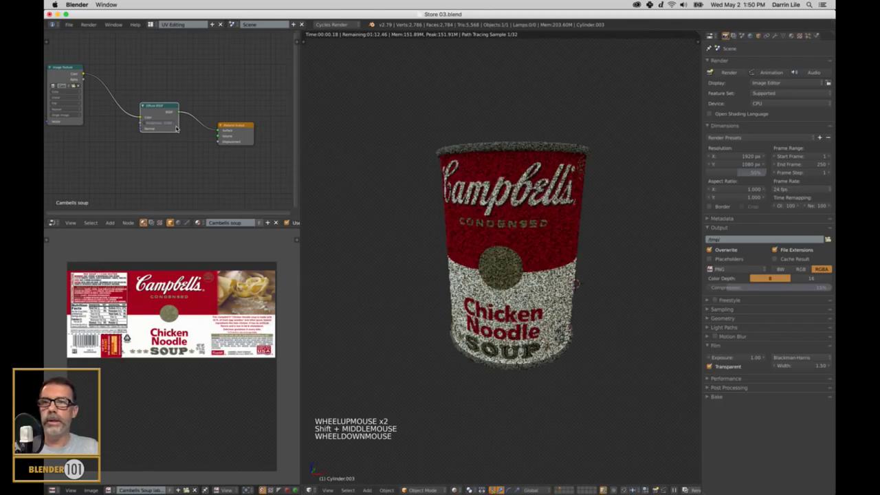
Rearrange the soup material's Image Texture, Diffuse BSDF and Material Output nodes into a roughly level row.
{"action": "left_click", "coordinate": [253, 122]}
{"action": "left_click_drag", "start_coordinate": [235, 126], "coordinate": [261, 95]}
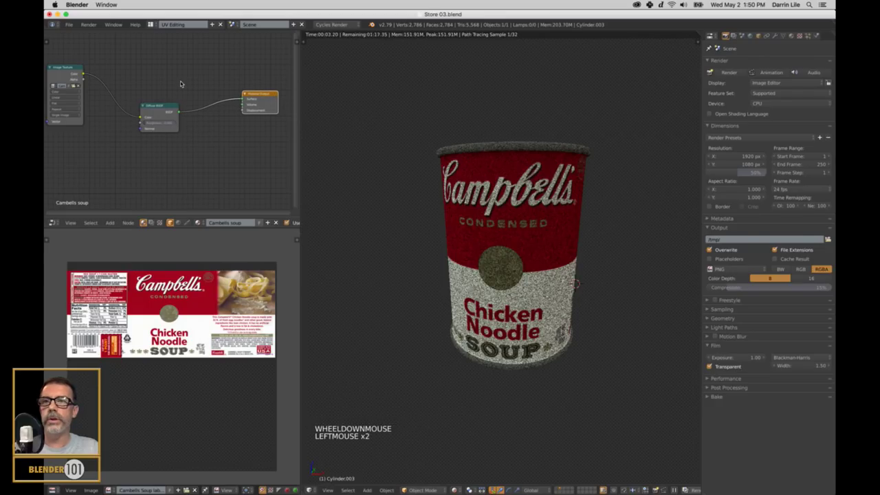
{"action": "left_click", "coordinate": [160, 106]}
{"action": "left_click_drag", "start_coordinate": [159, 105], "coordinate": [168, 86]}
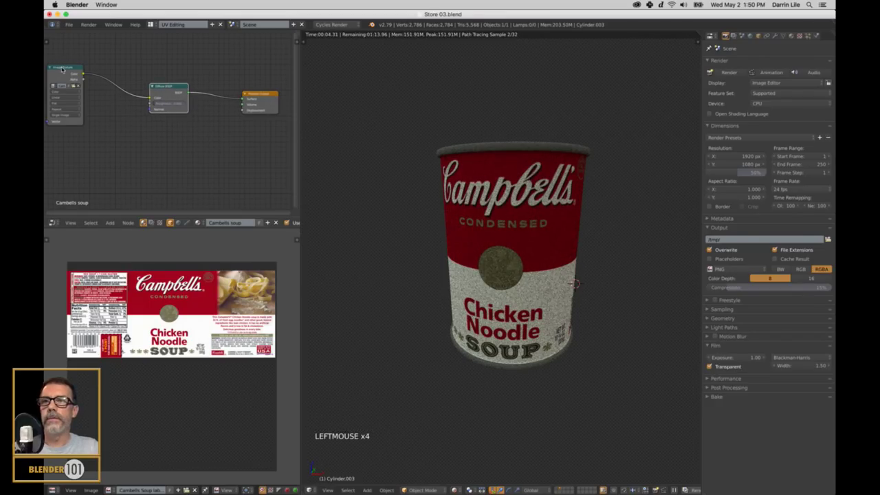
{"action": "left_click_drag", "start_coordinate": [60, 69], "coordinate": [74, 81]}
{"action": "left_click_drag", "start_coordinate": [260, 96], "coordinate": [254, 104]}
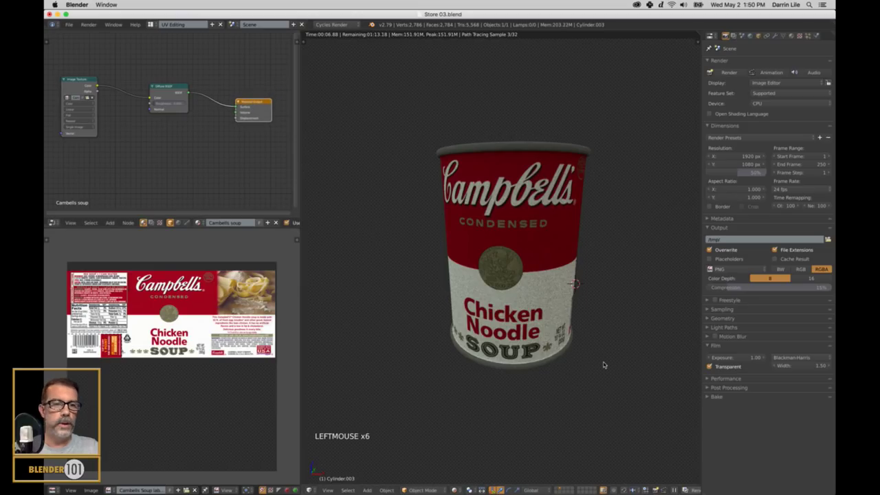
Turn off the film transparency and set the world background's strength to 2.000.
{"action": "left_click", "coordinate": [709, 367]}
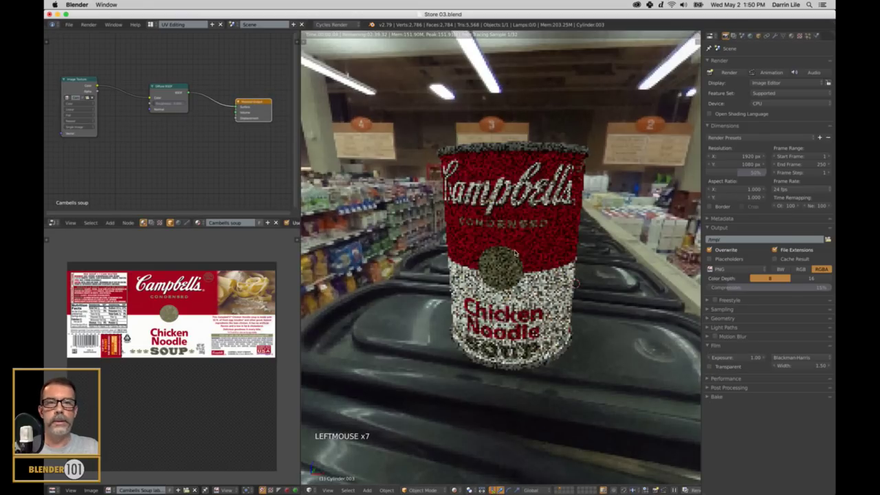
{"action": "middle_click_drag", "start_coordinate": [557, 246], "coordinate": [546, 265]}
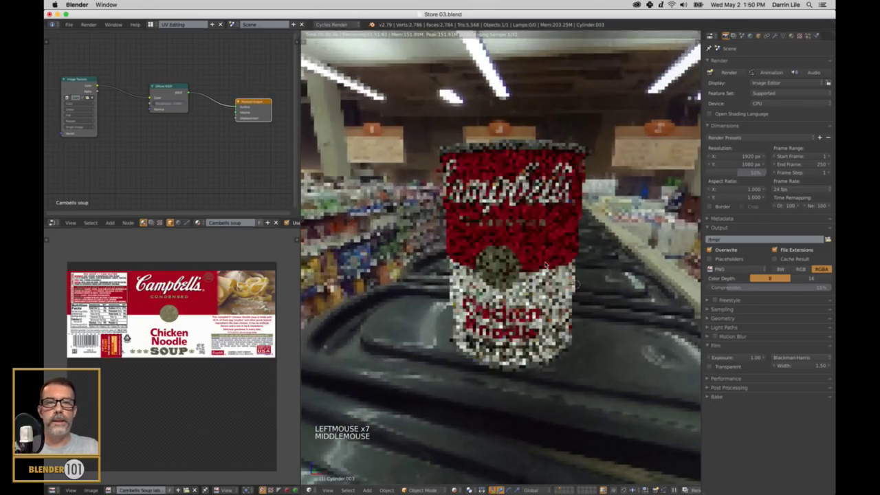
{"action": "left_click", "coordinate": [750, 36]}
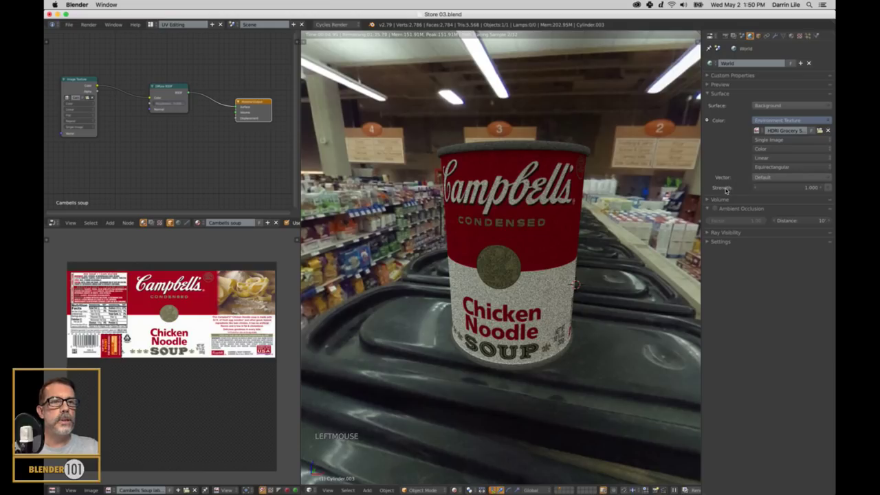
{"action": "left_click_drag", "start_coordinate": [780, 191], "coordinate": [791, 191]}
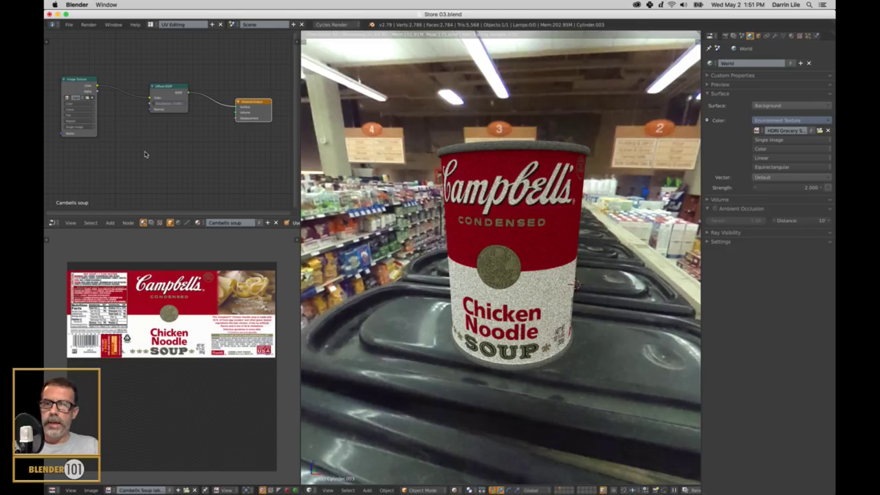
Add a Glossy BSDF node to the soup material and place it below the Image Texture node.
{"action": "key", "text": "shift+a"}
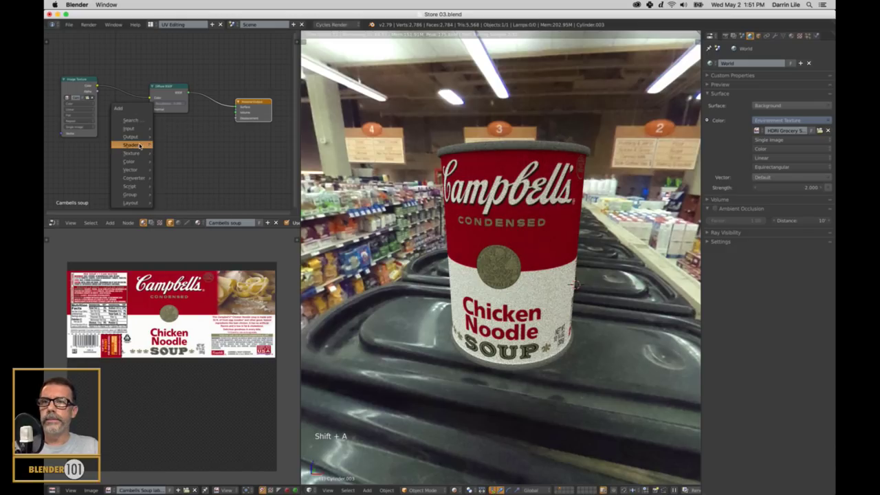
{"action": "mouse_move", "coordinate": [134, 144]}
{"action": "left_click", "coordinate": [185, 198]}
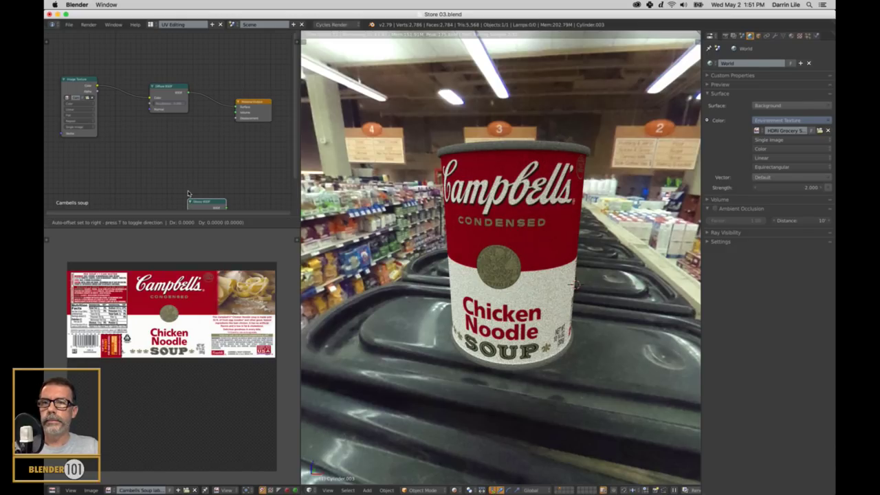
{"action": "left_click", "coordinate": [94, 146]}
Rearrange the soup material's nodes so the Glossy BSDF sits directly below the Diffuse BSDF.
{"action": "left_click_drag", "start_coordinate": [172, 91], "coordinate": [188, 107]}
{"action": "left_click_drag", "start_coordinate": [68, 74], "coordinate": [85, 58]}
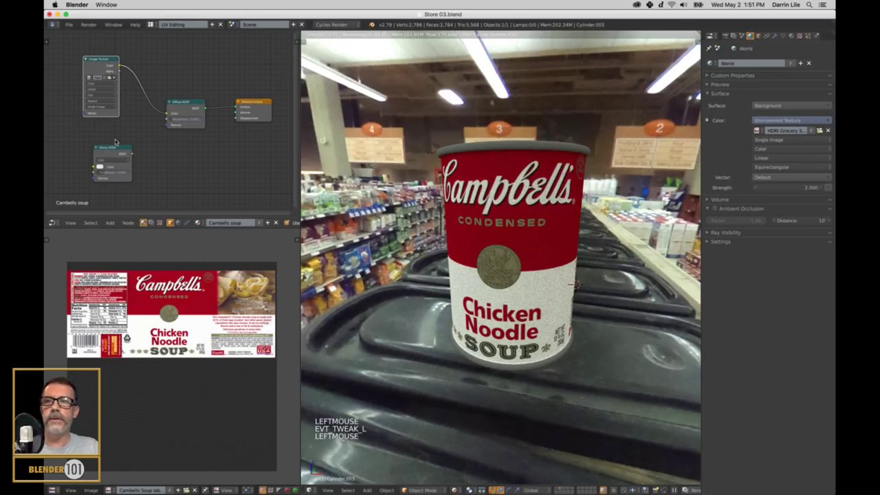
{"action": "left_click_drag", "start_coordinate": [112, 150], "coordinate": [105, 144]}
{"action": "left_click_drag", "start_coordinate": [193, 114], "coordinate": [182, 88]}
{"action": "scroll", "coordinate": [180, 106], "scroll_direction": "up", "scroll_amount": 1}
{"action": "scroll", "coordinate": [181, 105], "scroll_direction": "up", "scroll_amount": 1}
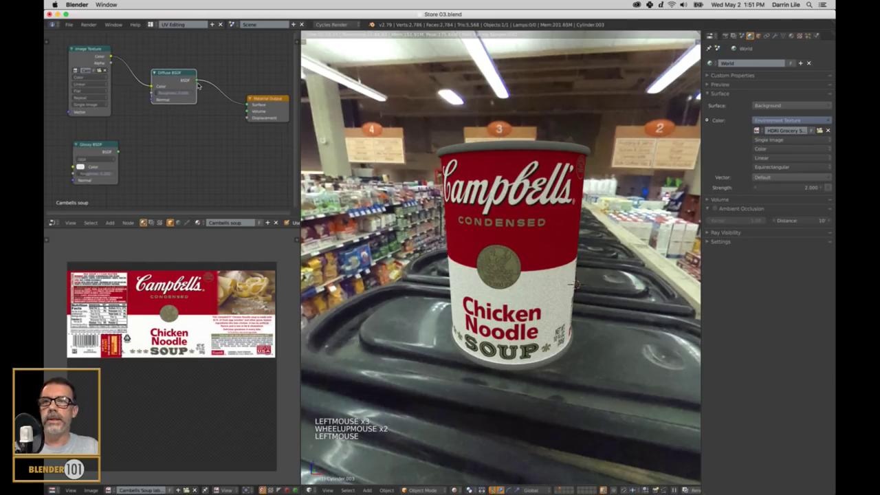
{"action": "left_click_drag", "start_coordinate": [270, 100], "coordinate": [256, 108]}
{"action": "left_click_drag", "start_coordinate": [84, 147], "coordinate": [158, 136]}
Add a Mix Shader node and place it beside the Glossy BSDF, below the Material Output.
{"action": "key", "text": "shift+a"}
{"action": "mouse_move", "coordinate": [162, 134]}
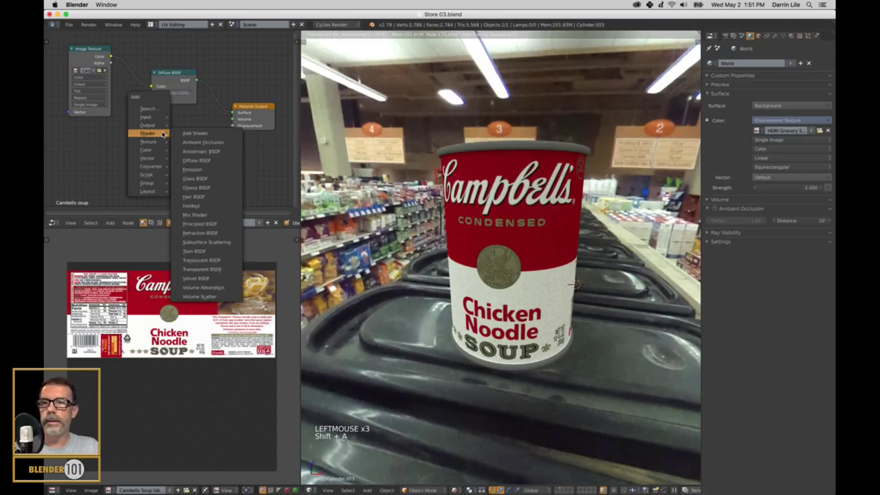
{"action": "left_click", "coordinate": [198, 215]}
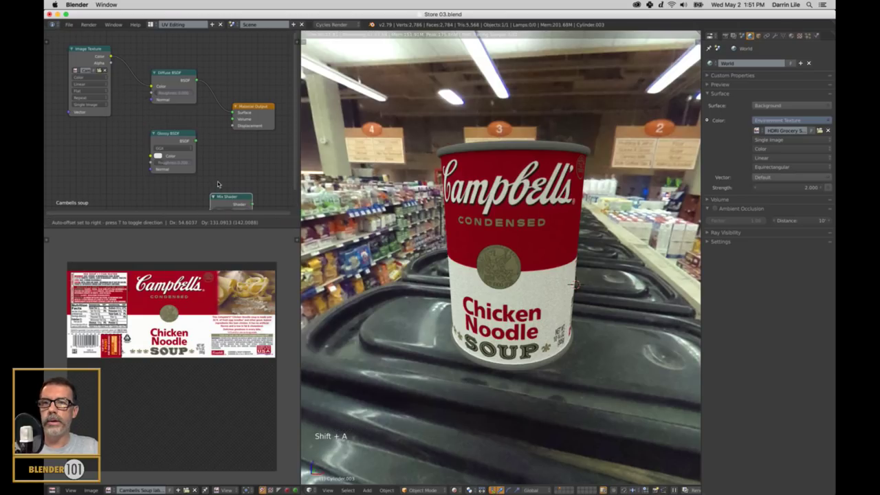
{"action": "left_click", "coordinate": [224, 160]}
Space out the nodes and insert the Mix Shader into the link between the Diffuse BSDF and the Material Output.
{"action": "left_click_drag", "start_coordinate": [183, 75], "coordinate": [156, 73]}
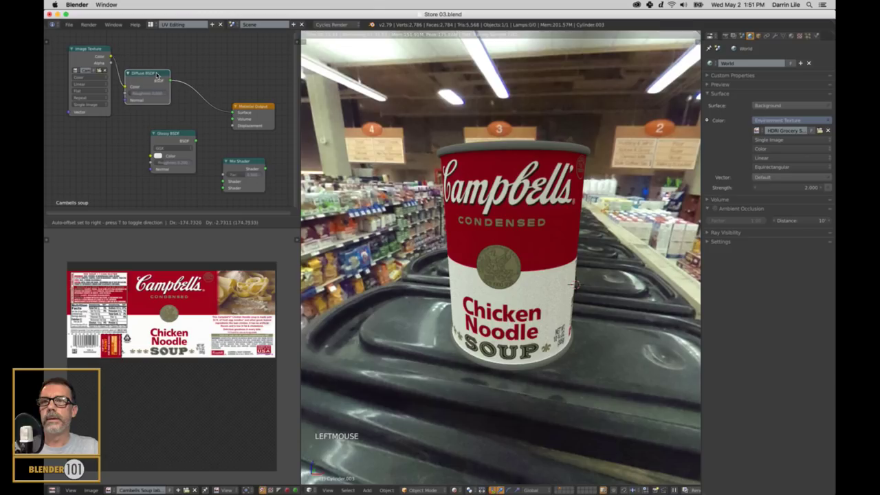
{"action": "left_click_drag", "start_coordinate": [172, 133], "coordinate": [153, 133]}
{"action": "left_click_drag", "start_coordinate": [240, 105], "coordinate": [253, 104]}
{"action": "left_click_drag", "start_coordinate": [246, 160], "coordinate": [217, 103]}
{"action": "left_click_drag", "start_coordinate": [162, 133], "coordinate": [149, 131]}
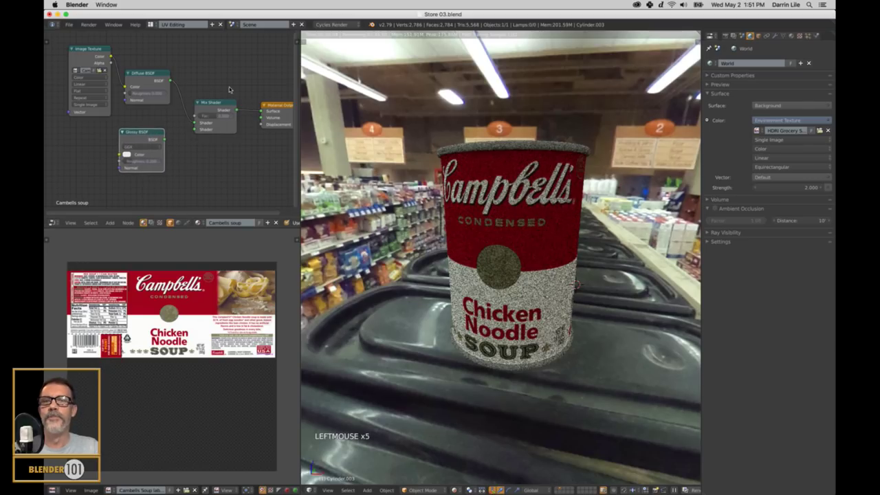
Widen the node editor and connect the Glossy BSDF output to the Mix Shader's second shader input.
{"action": "left_click_drag", "start_coordinate": [224, 102], "coordinate": [356, 150]}
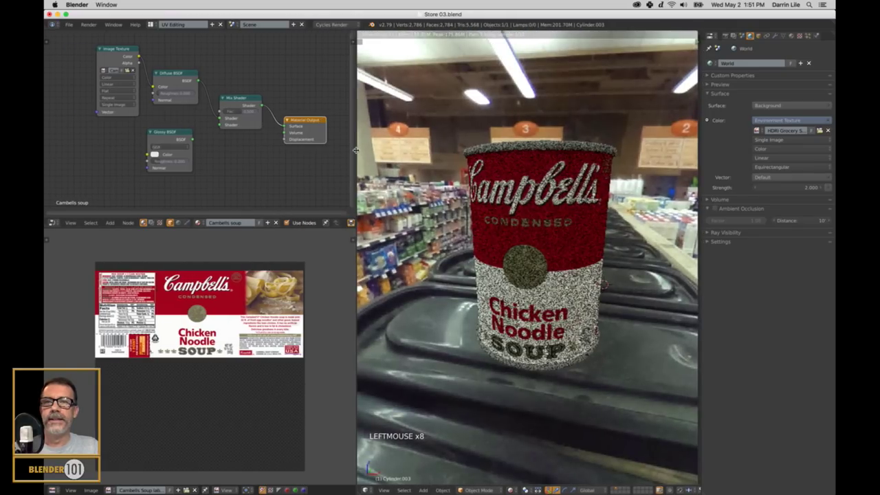
{"action": "left_click", "coordinate": [192, 140]}
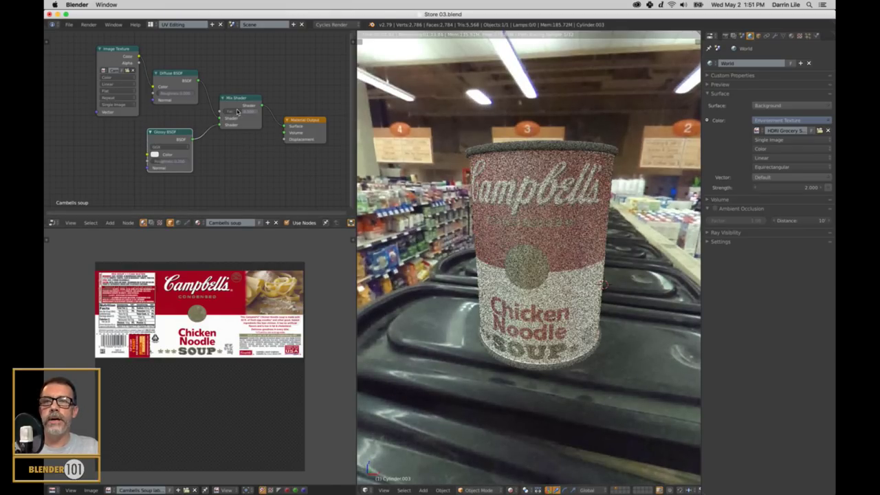
Set the Mix Shader's factor to 1.000 and the Glossy BSDF's roughness to 0.000.
{"action": "mouse_move", "coordinate": [242, 114]}
{"action": "left_mouse_down"}
{"action": "mouse_move", "coordinate": [227, 112]}
{"action": "mouse_move", "coordinate": [259, 112]}
{"action": "left_mouse_up"}
{"action": "left_click_drag", "start_coordinate": [170, 161], "coordinate": [112, 161]}
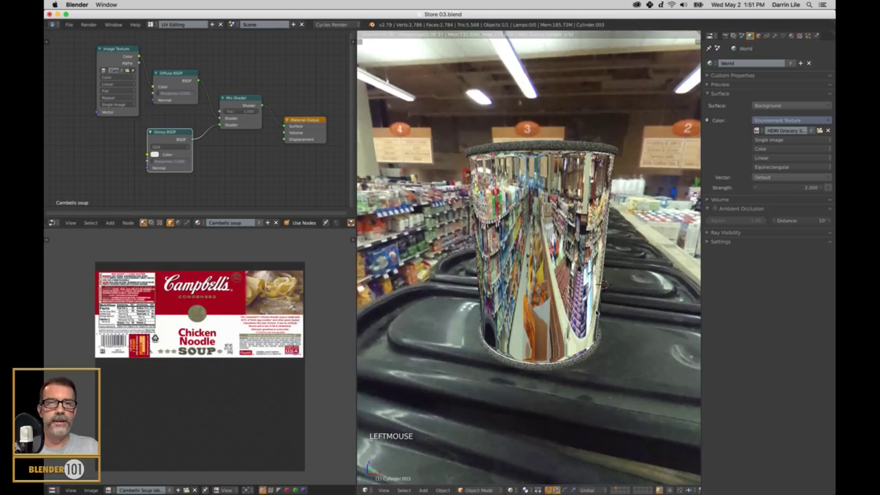
Set the roughness of the soup label's Glossy BSDF to 0.100.
{"action": "left_click_drag", "start_coordinate": [598, 314], "coordinate": [550, 296], "text": "alt"}
{"action": "middle_click_drag", "start_coordinate": [550, 296], "coordinate": [606, 283]}
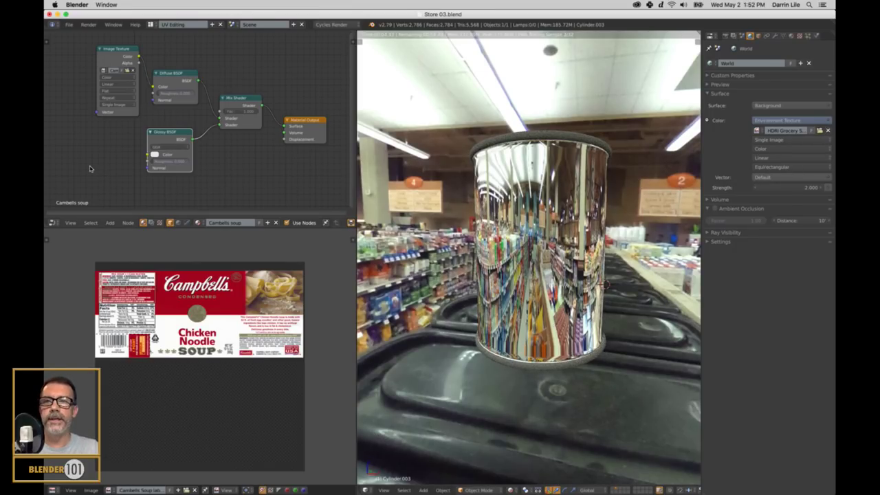
{"action": "left_click", "coordinate": [157, 162]}
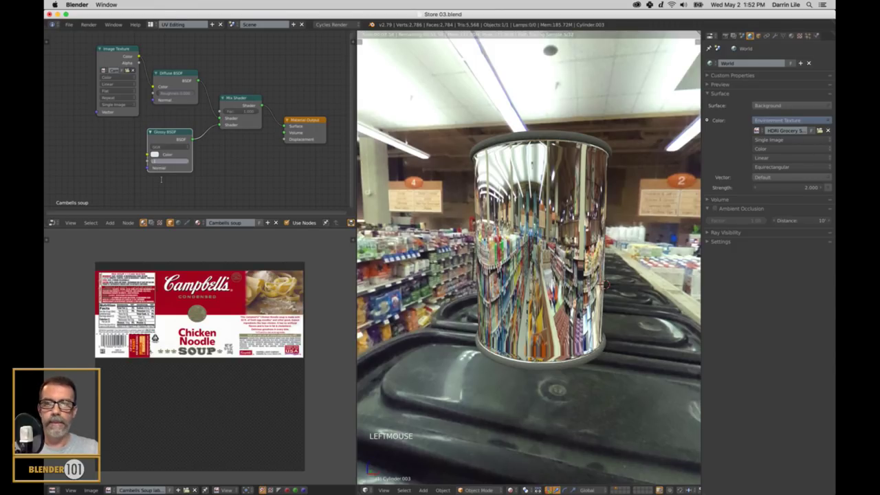
{"action": "type", "text": ".3"}
{"action": "key", "text": "Return"}
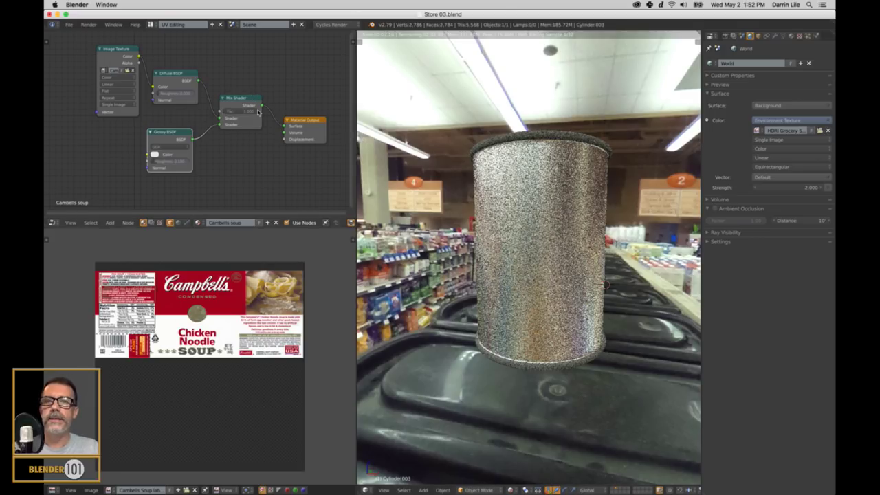
Lower the Mix Shader's factor to 0.100 so the Campbell's label shows with a slight gloss.
{"action": "left_click_drag", "start_coordinate": [257, 112], "coordinate": [224, 115]}
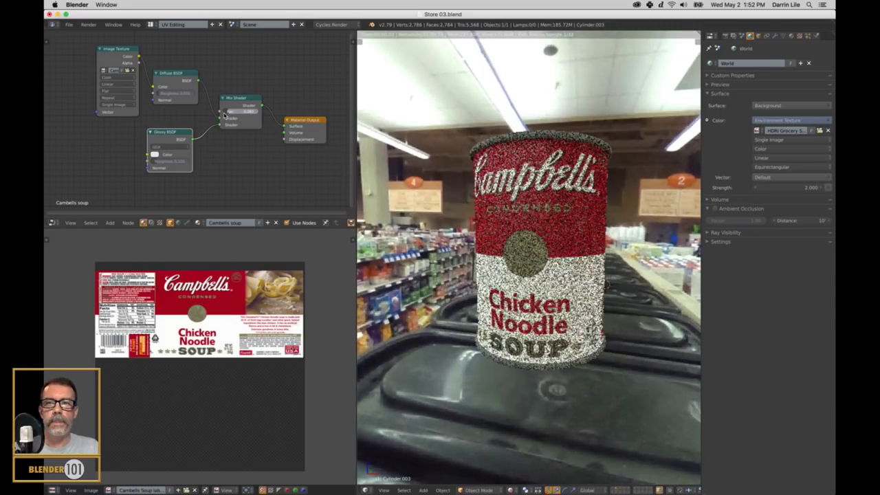
{"action": "left_click", "coordinate": [224, 116]}
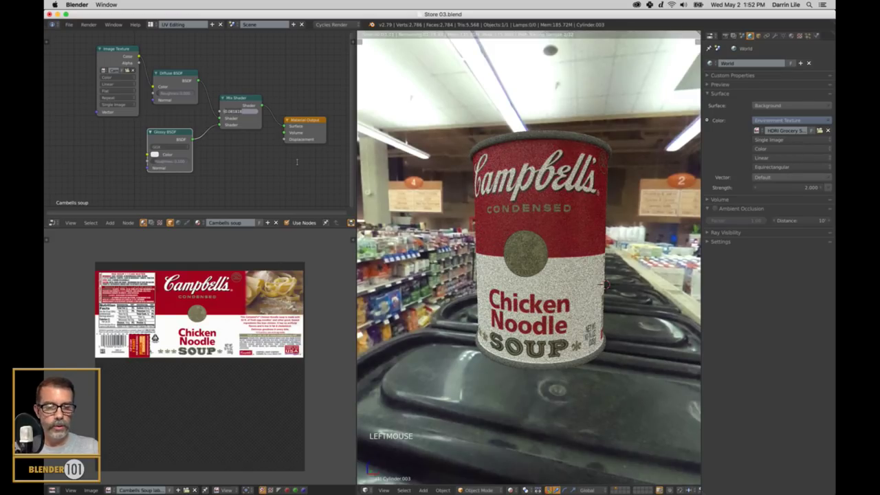
{"action": "key", "text": "Return"}
{"action": "mouse_move", "coordinate": [499, 256]}
{"action": "middle_mouse_down"}
{"action": "mouse_move", "coordinate": [523, 256]}
{"action": "mouse_move", "coordinate": [509, 265]}
{"action": "middle_mouse_up"}
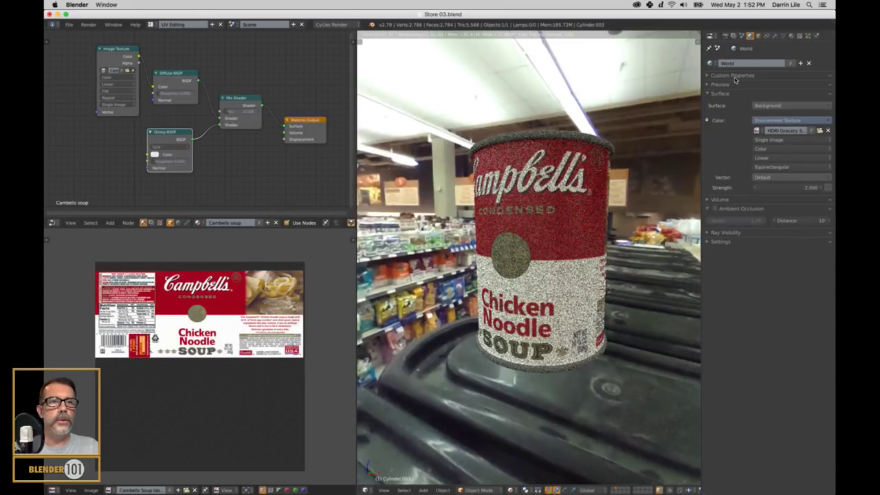
Assign the metal material to the can's label slot in place of the Cambells soup material.
{"action": "left_click", "coordinate": [197, 222]}
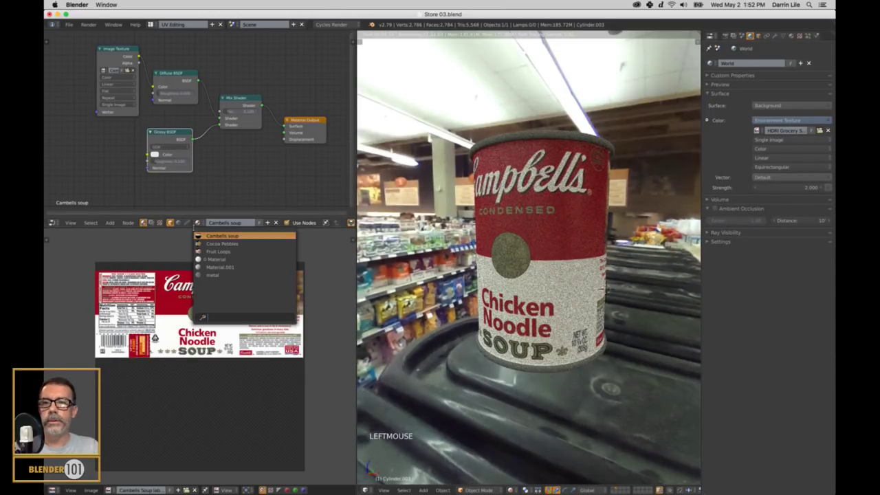
{"action": "left_click", "coordinate": [220, 275]}
{"action": "middle_click_drag", "start_coordinate": [317, 169], "coordinate": [304, 177]}
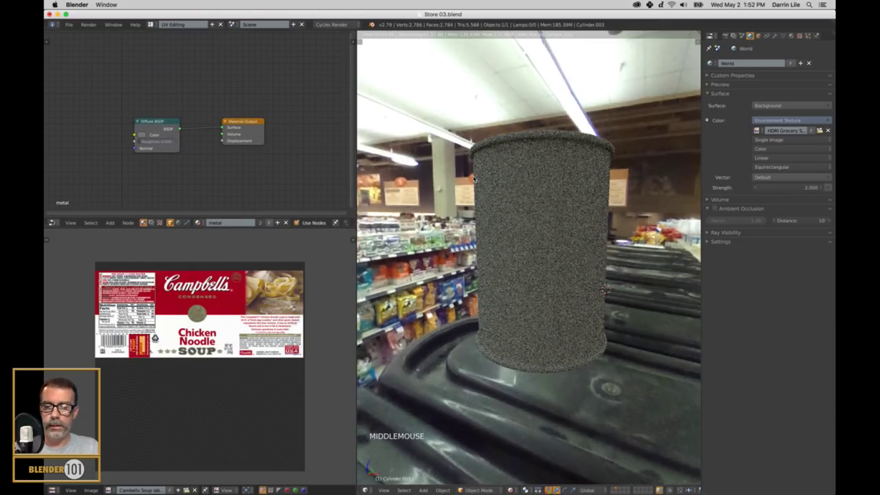
{"action": "middle_click_drag", "start_coordinate": [474, 178], "coordinate": [524, 223]}
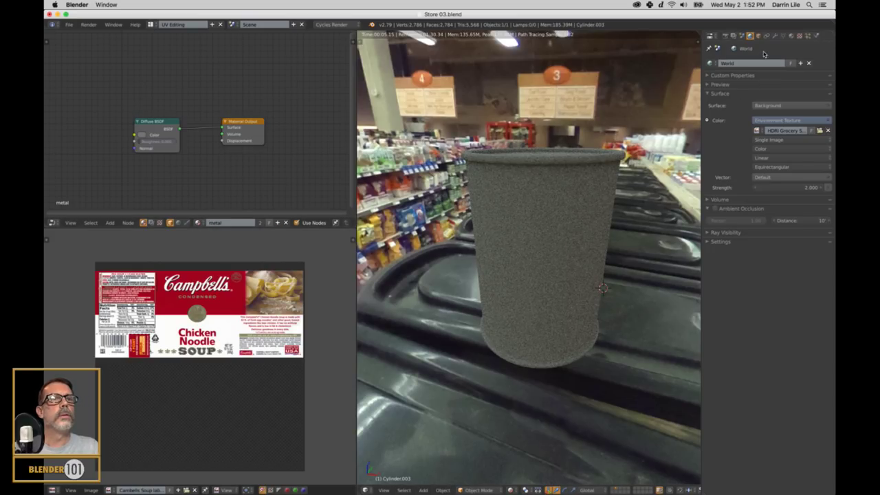
Reassign the Cambells soup material to the can's first material slot and select the metal slot for editing.
{"action": "left_click", "coordinate": [792, 35]}
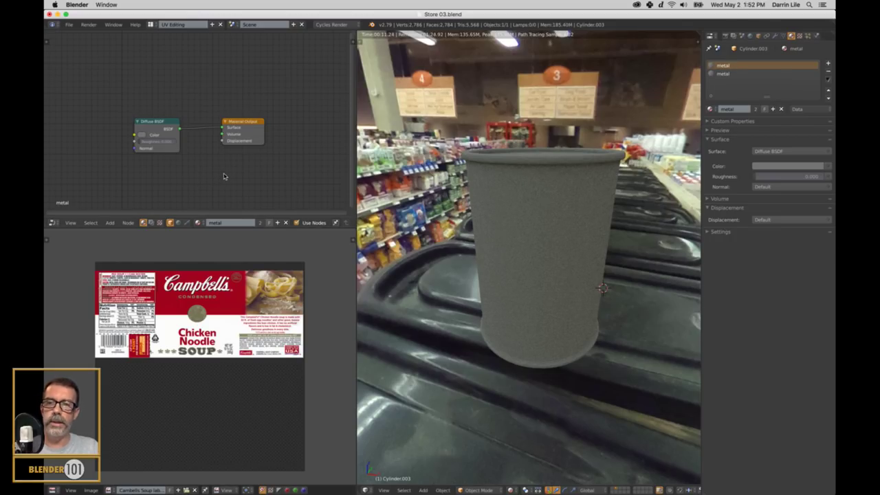
{"action": "left_click", "coordinate": [199, 223]}
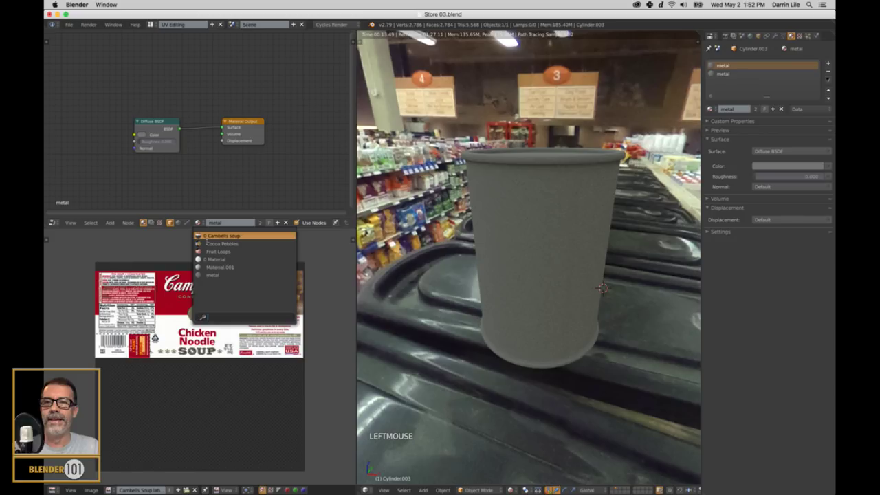
{"action": "left_click", "coordinate": [209, 239]}
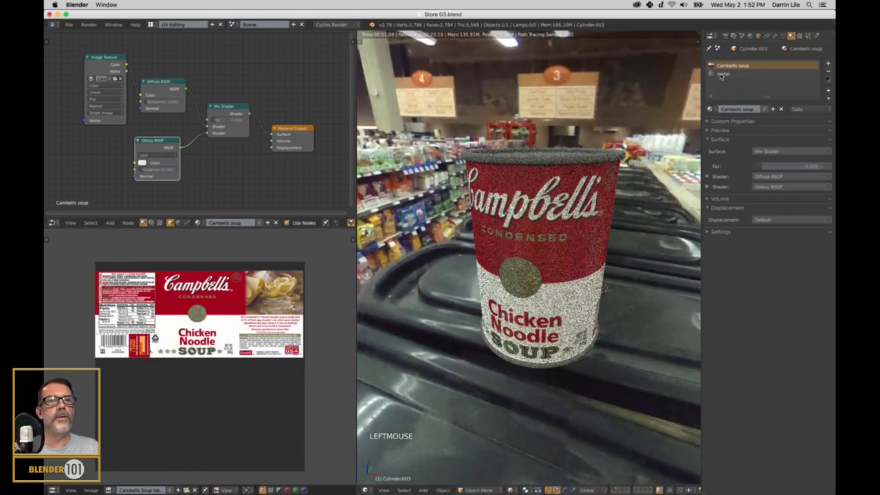
{"action": "left_click", "coordinate": [722, 75]}
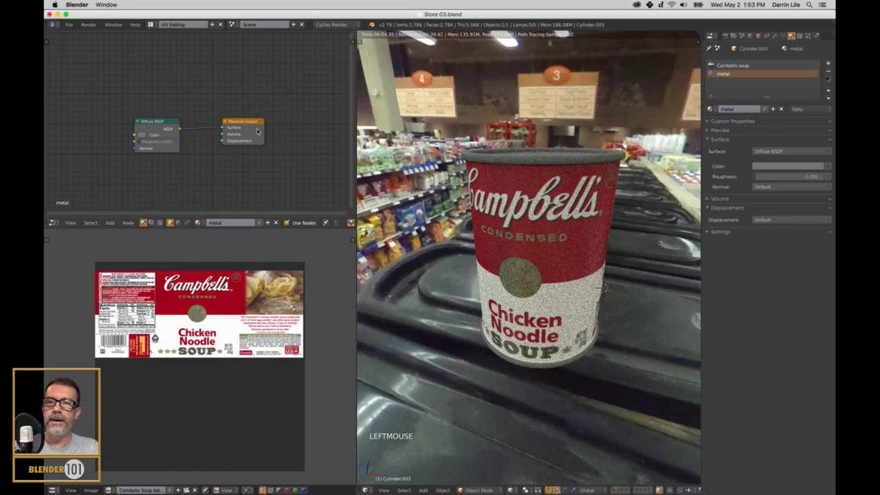
Spread out the metal material's nodes and insert a Mix Shader between the Diffuse BSDF and the Material Output.
{"action": "left_click_drag", "start_coordinate": [255, 124], "coordinate": [263, 131]}
{"action": "left_click_drag", "start_coordinate": [146, 115], "coordinate": [114, 76]}
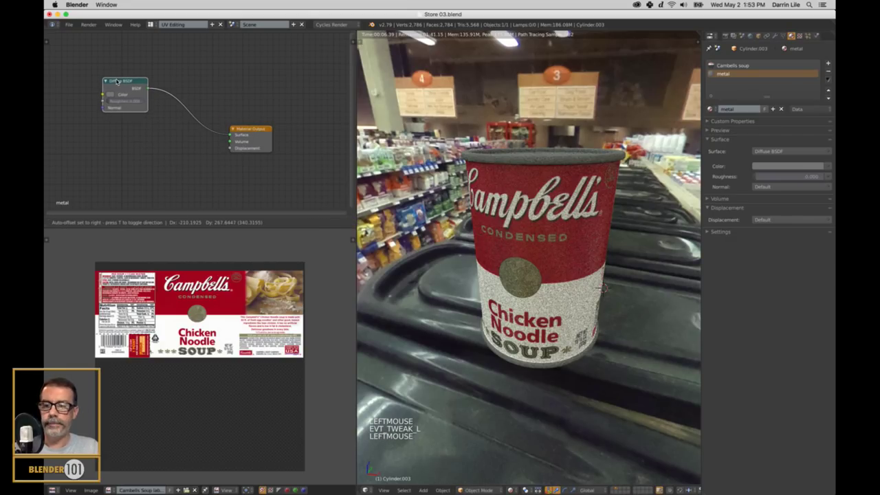
{"action": "key", "text": "shift+a"}
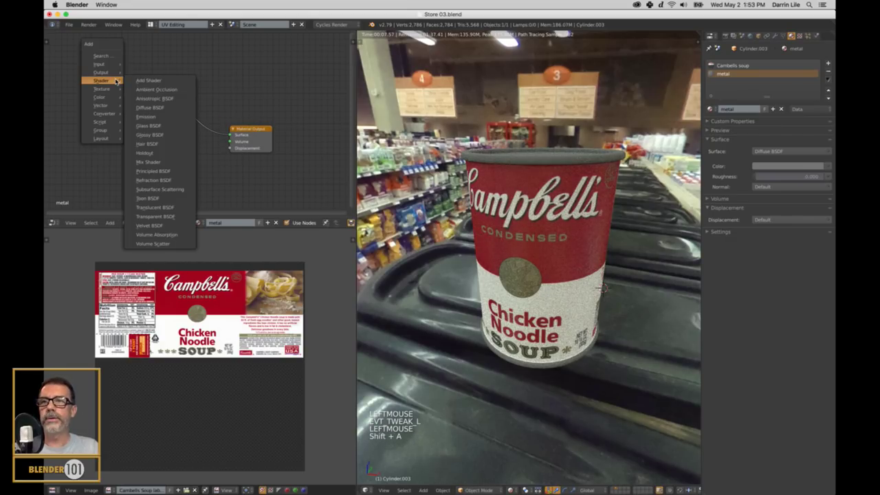
{"action": "left_click", "coordinate": [148, 162]}
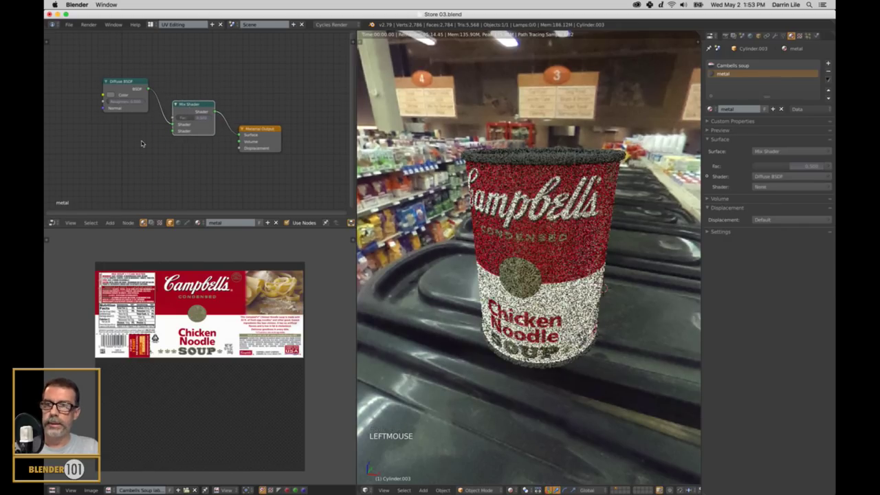
Add a Glossy BSDF below the Diffuse BSDF and connect it to the Mix Shader's second shader input.
{"action": "key", "text": "shift+a"}
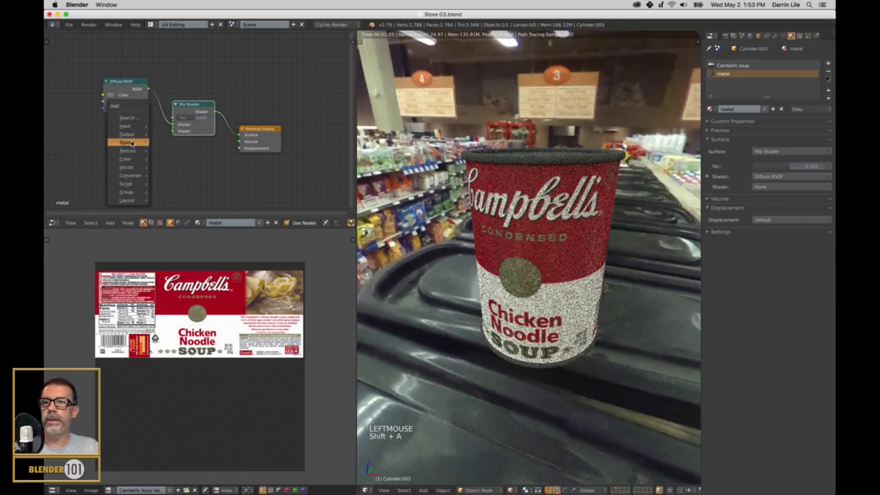
{"action": "mouse_move", "coordinate": [131, 142]}
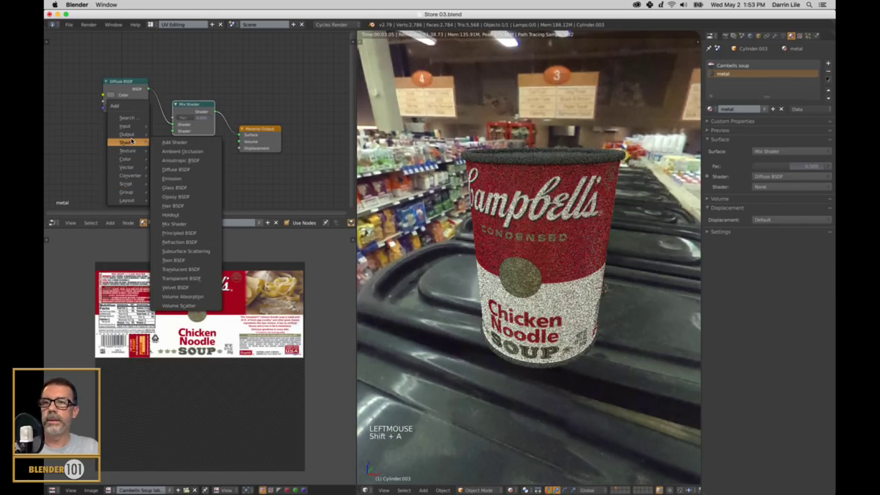
{"action": "left_click", "coordinate": [184, 198]}
{"action": "left_click", "coordinate": [150, 140]}
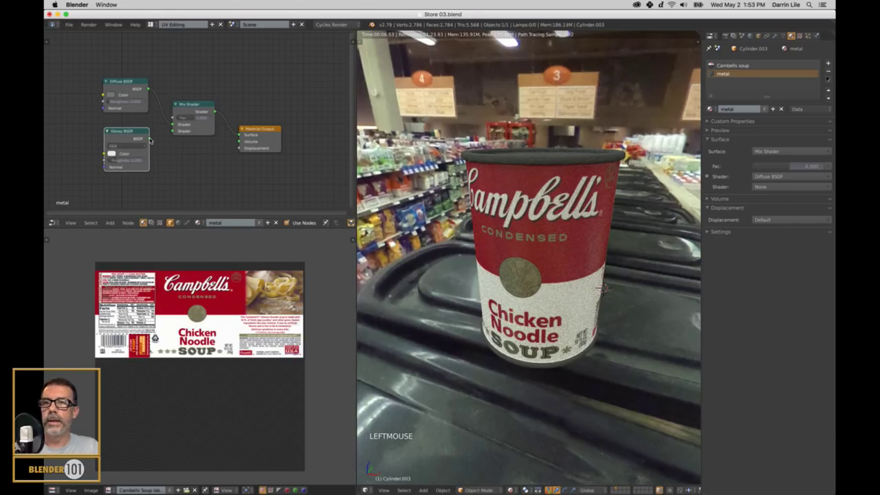
{"action": "left_click_drag", "start_coordinate": [148, 138], "coordinate": [172, 131]}
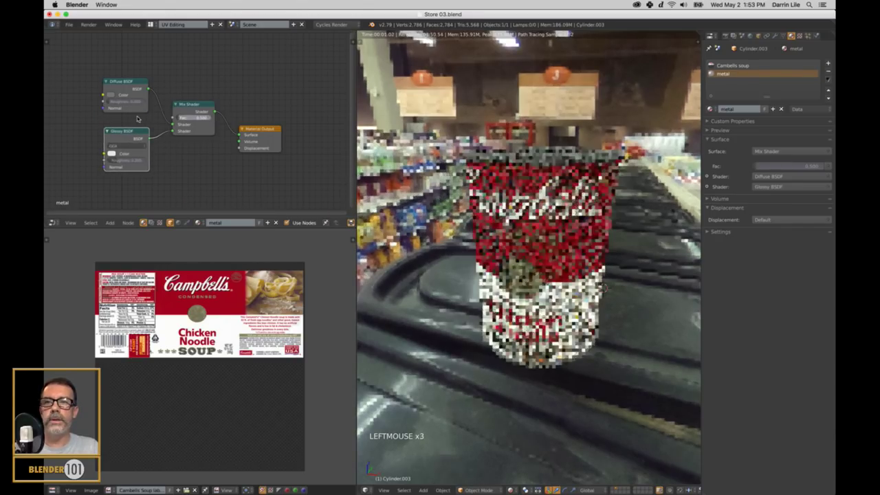
Set the metal's Glossy BSDF roughness to 0.000 and its Mix Shader factor to 1.000.
{"action": "left_click", "coordinate": [131, 161]}
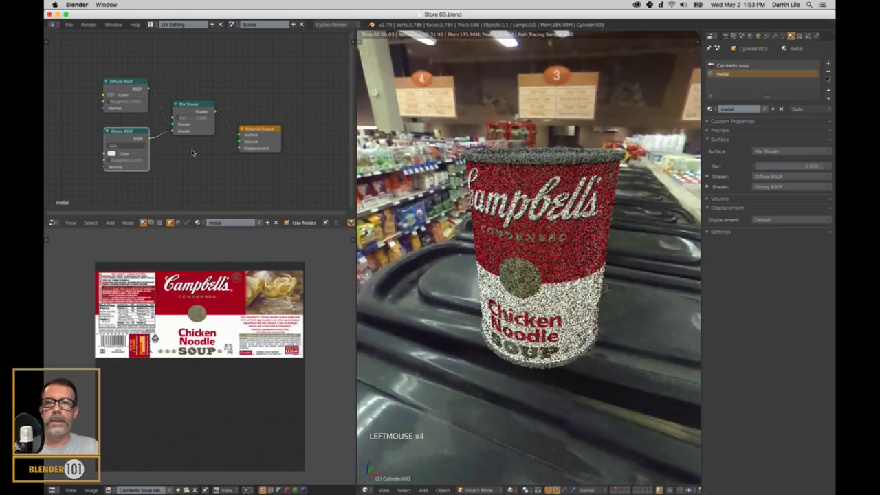
{"action": "left_click_drag", "start_coordinate": [204, 123], "coordinate": [234, 122]}
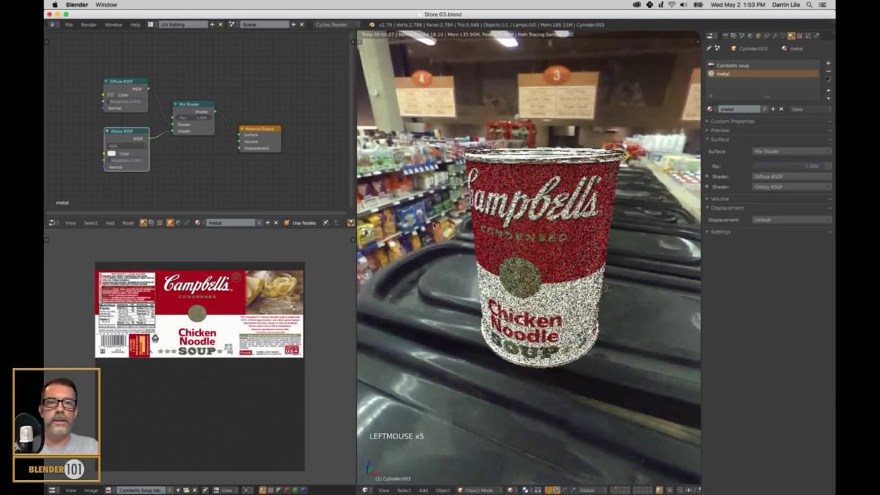
{"action": "middle_click_drag", "start_coordinate": [529, 275], "coordinate": [508, 275]}
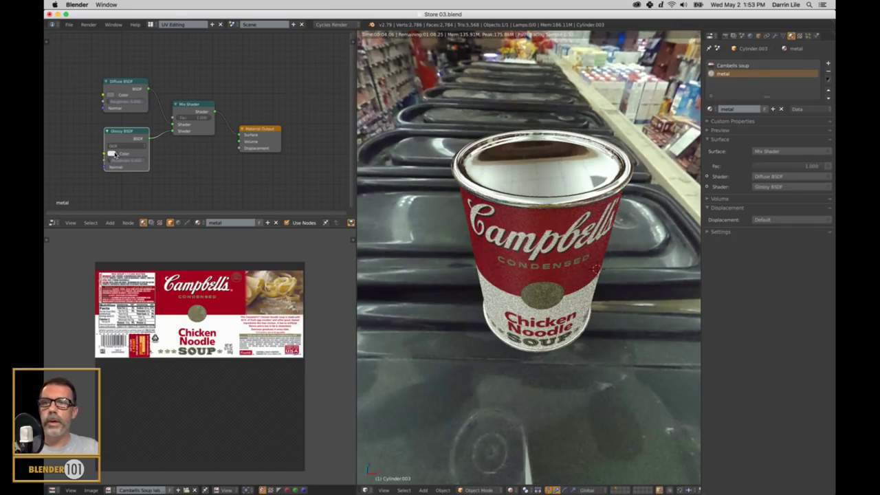
Increase the roughness of the metal's Glossy BSDF and darken its color to a light gray.
{"action": "left_click", "coordinate": [116, 160]}
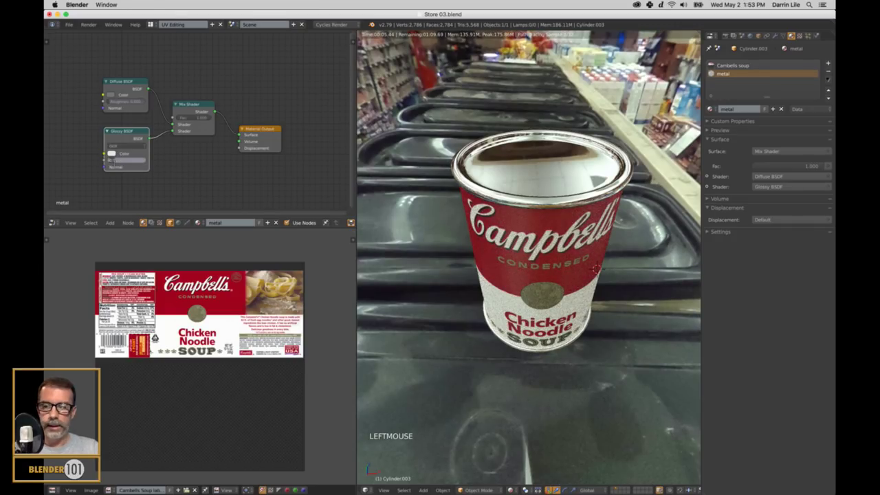
{"action": "key", "text": "Return"}
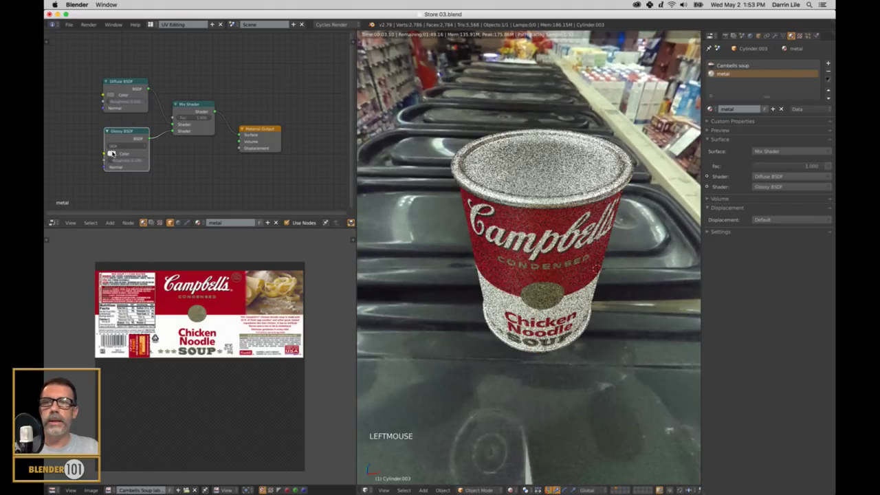
{"action": "left_click", "coordinate": [111, 153]}
{"action": "left_click_drag", "start_coordinate": [160, 72], "coordinate": [158, 79]}
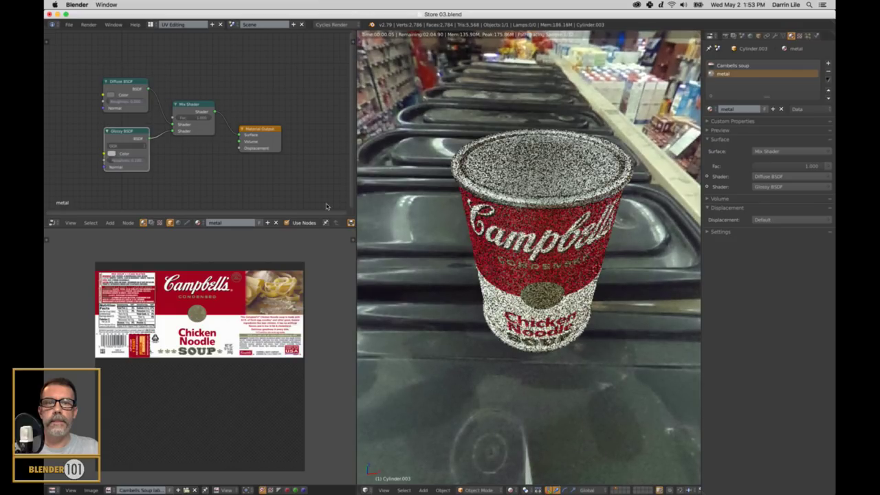
{"action": "middle_click_drag", "start_coordinate": [529, 316], "coordinate": [530, 258]}
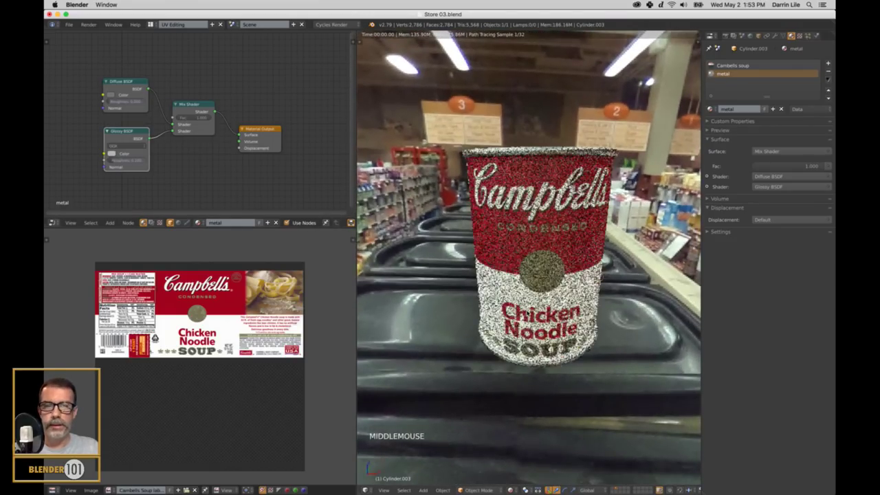
{"action": "scroll", "coordinate": [529, 258], "scroll_direction": "down", "scroll_amount": 1}
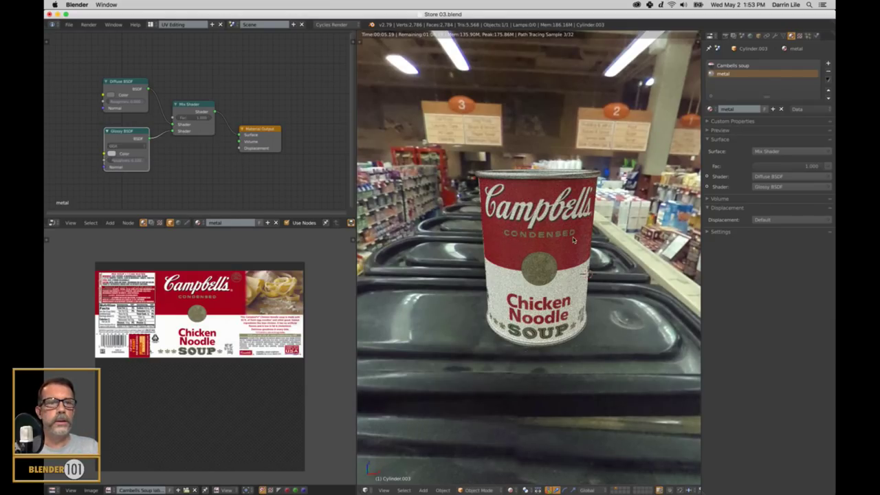
Make the render's film background transparent and check the can from above and from the side.
{"action": "left_click", "coordinate": [726, 36]}
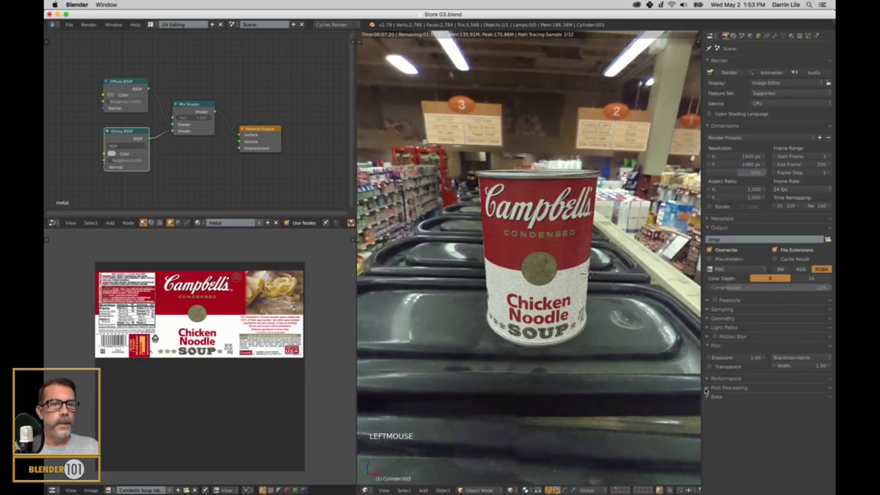
{"action": "left_click", "coordinate": [711, 367]}
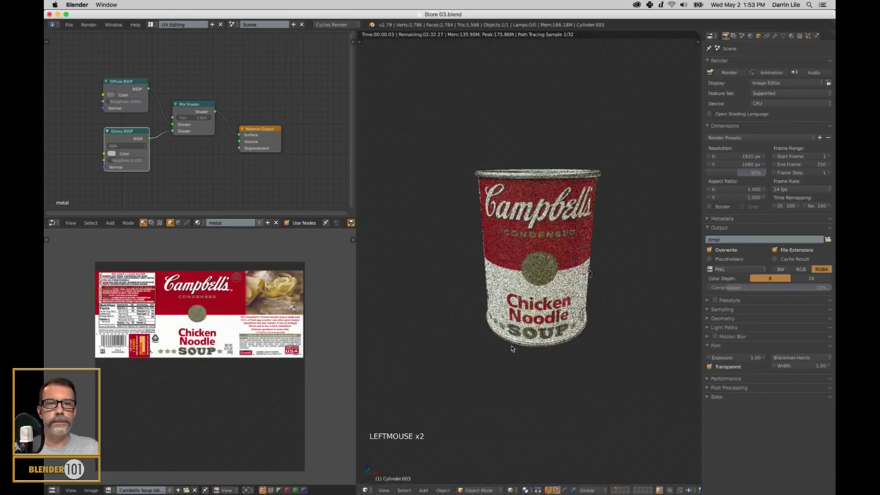
{"action": "middle_click_drag", "start_coordinate": [630, 317], "coordinate": [603, 340]}
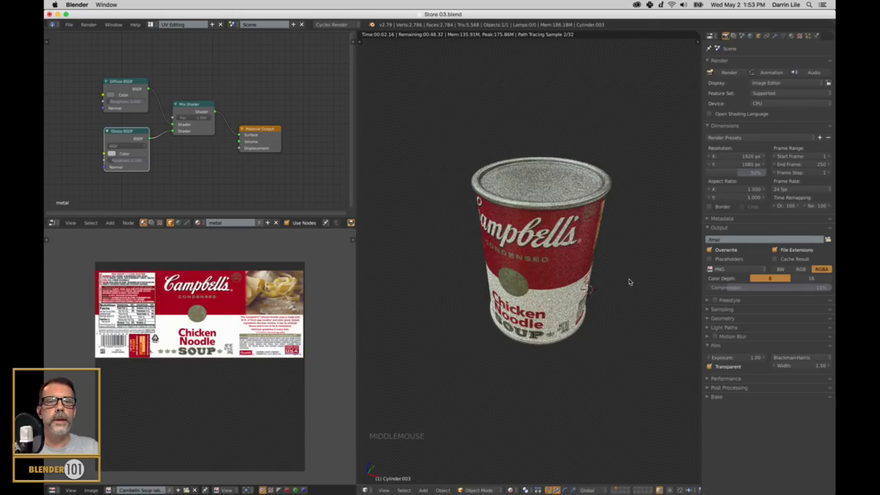
{"action": "middle_click_drag", "start_coordinate": [622, 282], "coordinate": [628, 259]}
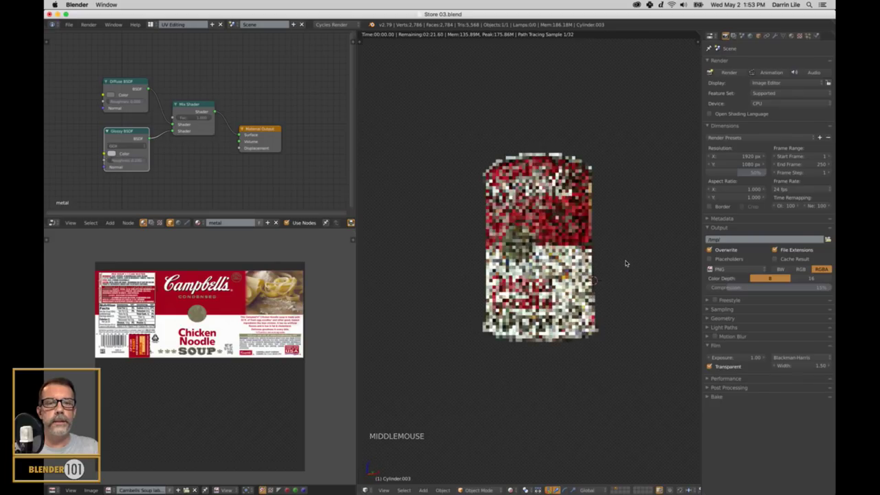
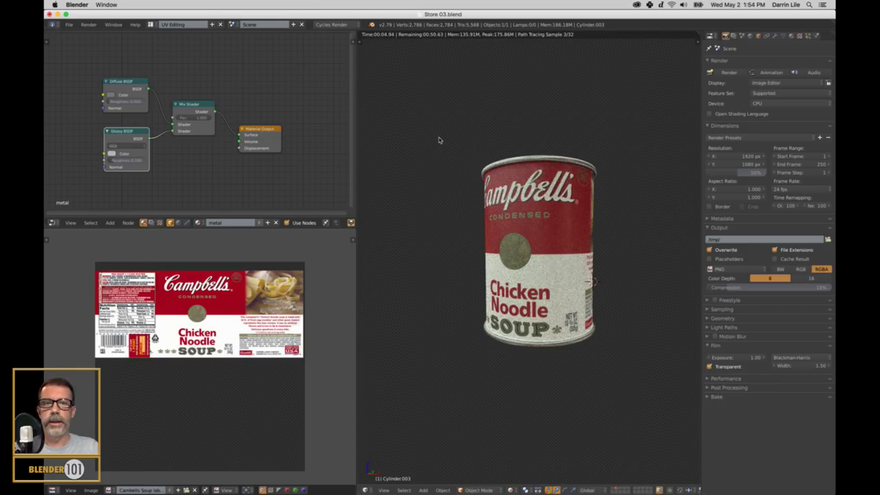
Switch to the Default screen layout and view the soup can from farther away.
{"action": "left_click", "coordinate": [150, 24]}
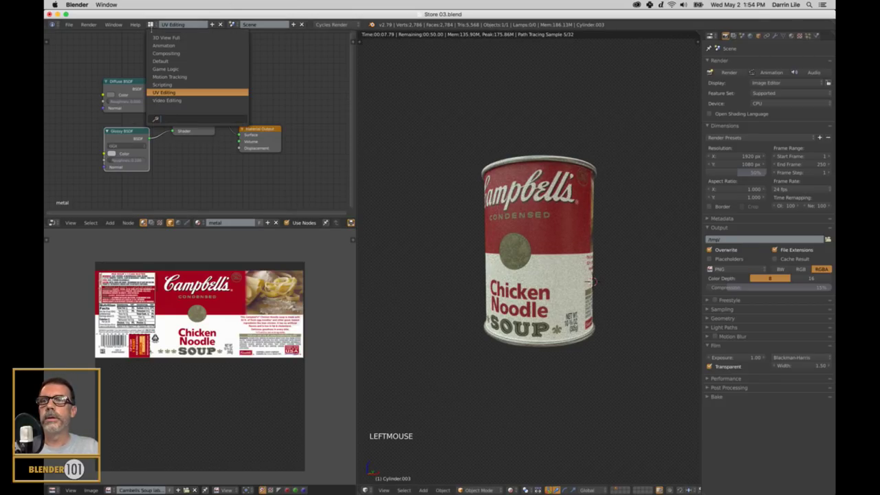
{"action": "left_click", "coordinate": [165, 60]}
{"action": "scroll", "coordinate": [454, 222], "scroll_direction": "down", "scroll_amount": 3}
{"action": "middle_click_drag", "start_coordinate": [454, 222], "coordinate": [447, 226]}
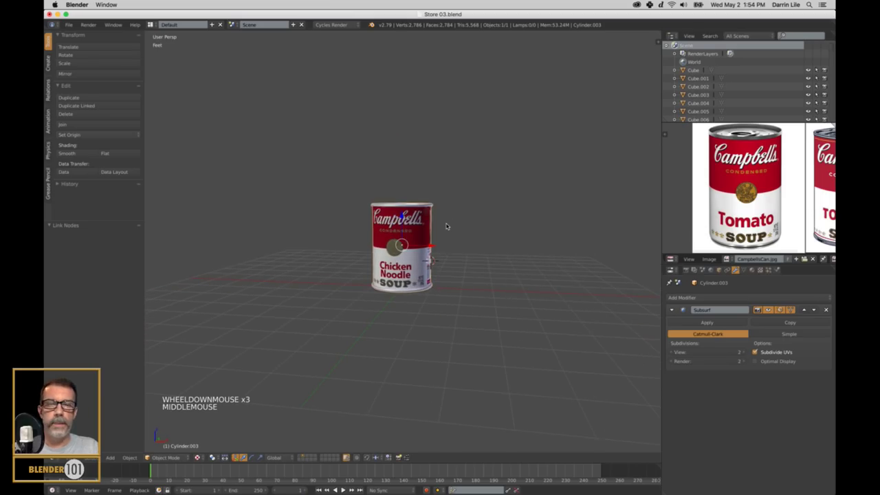
Reset the 3D cursor to the scene origin beneath the soup can and save the file.
{"action": "scroll", "coordinate": [429, 252], "scroll_direction": "up", "scroll_amount": 1}
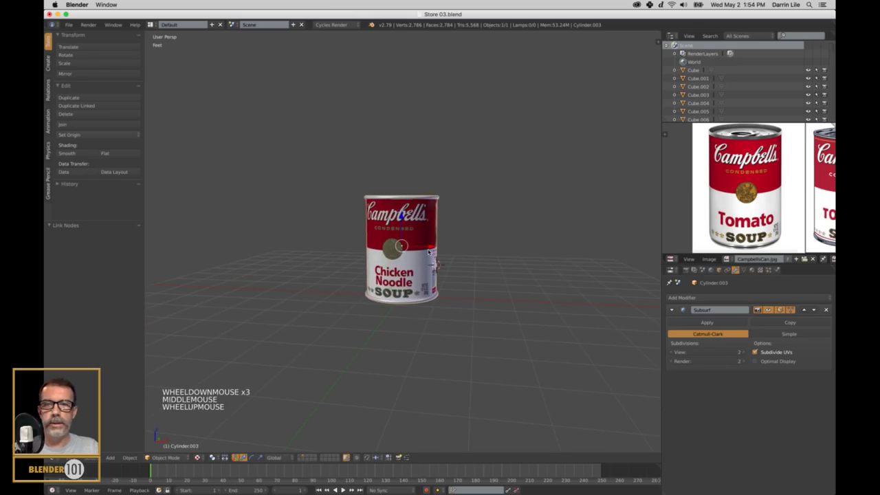
{"action": "key", "text": "shift+c"}
{"action": "key", "text": "super+s"}
{"action": "key", "text": "super+s"}
{"action": "left_click", "coordinate": [424, 305]}
{"action": "scroll", "coordinate": [424, 306], "scroll_direction": "down", "scroll_amount": 3}
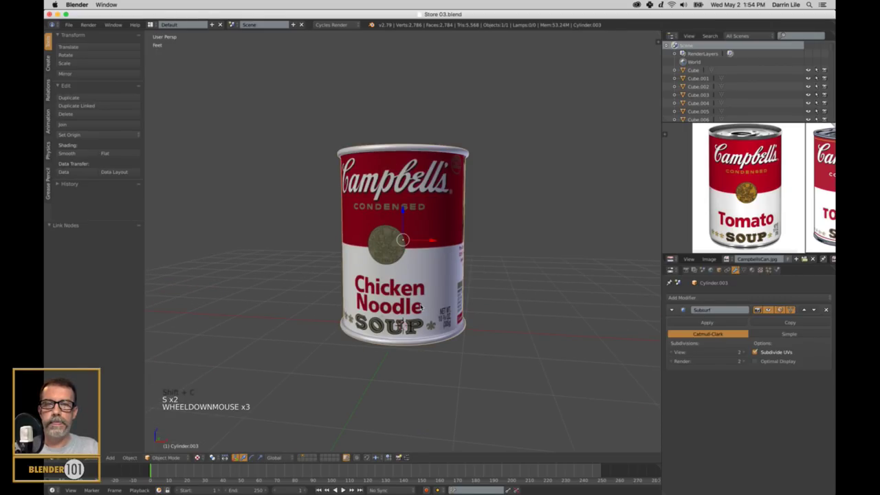
Show the store layer with the can and try to move the can over to the shelving in front orthographic wireframe view.
{"action": "left_click", "coordinate": [304, 455], "text": "shift"}
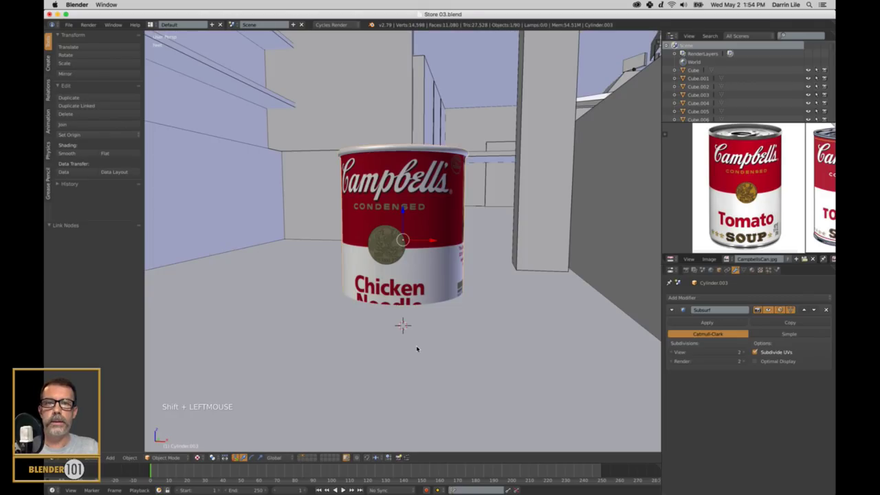
{"action": "scroll", "coordinate": [454, 262], "scroll_direction": "down", "scroll_amount": 8}
{"action": "key", "text": "KP_1"}
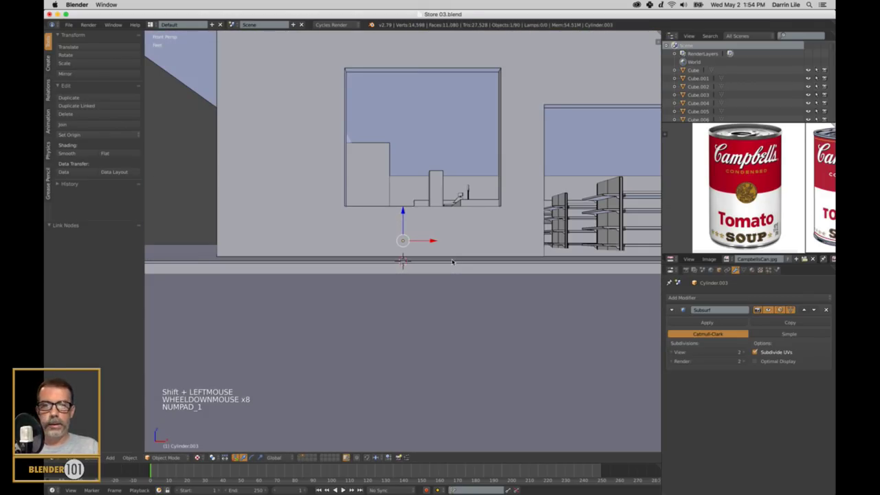
{"action": "key", "text": "KP_5"}
{"action": "key", "text": "z"}
{"action": "middle_click_drag", "start_coordinate": [471, 272], "coordinate": [242, 272], "text": "shift"}
{"action": "key", "text": "g"}
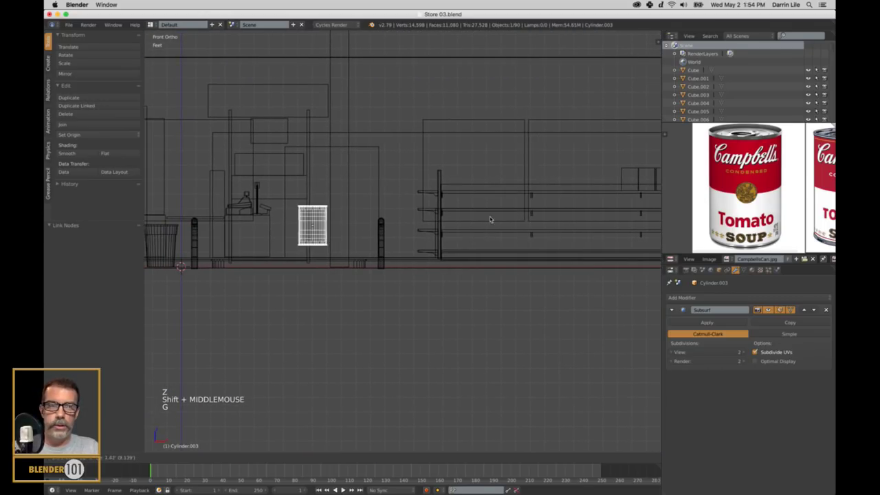
{"action": "left_click", "coordinate": [559, 203]}
{"action": "scroll", "coordinate": [559, 203], "scroll_direction": "up", "scroll_amount": 1}
{"action": "middle_click_drag", "start_coordinate": [560, 206], "coordinate": [497, 238], "text": "shift"}
{"action": "scroll", "coordinate": [501, 223], "scroll_direction": "up", "scroll_amount": 4}
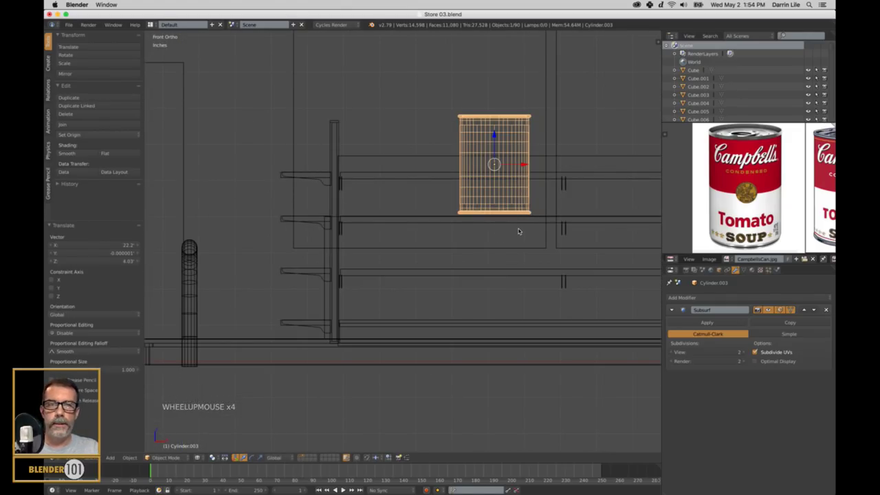
{"action": "key", "text": "super"}
{"action": "key", "text": "super+z"}
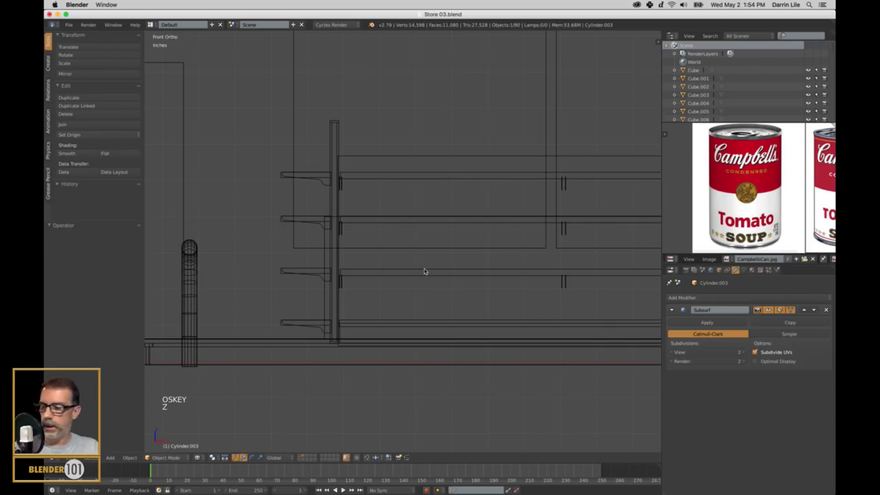
Show only the can's layer in solid shading and lower the can 362 thou along Z so its base meets the ground line.
{"action": "key", "text": "super+z"}
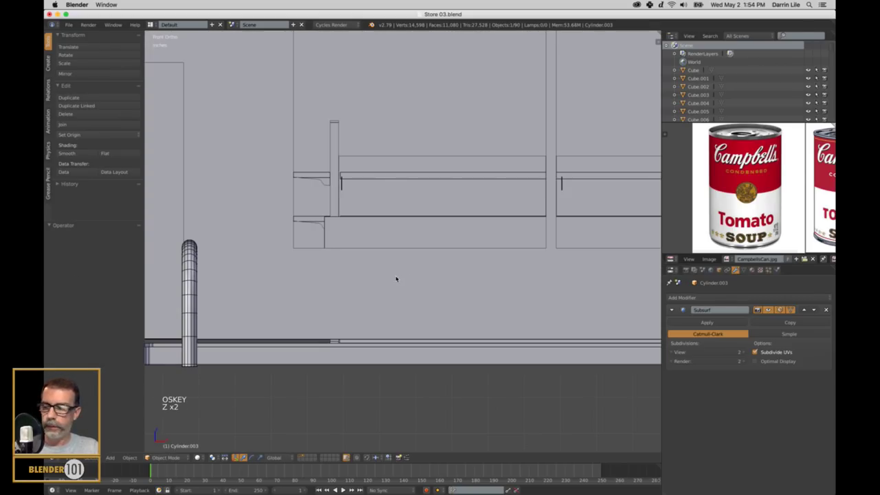
{"action": "left_click", "coordinate": [301, 456]}
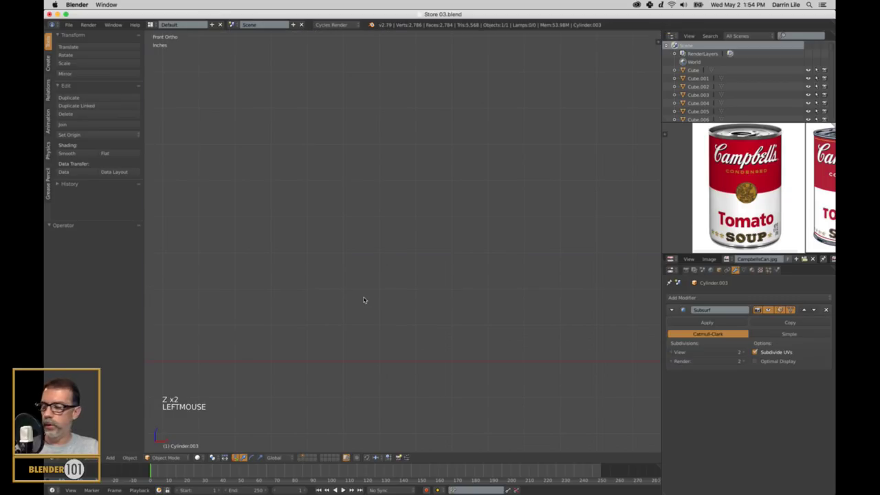
{"action": "key", "text": "KP_Decimal"}
{"action": "middle_click_drag", "start_coordinate": [441, 371], "coordinate": [437, 375]}
{"action": "key", "text": "KP_1"}
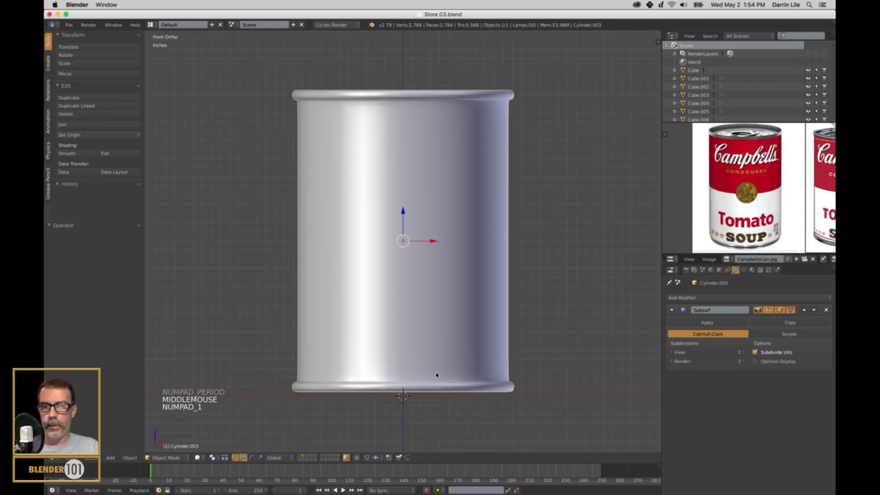
{"action": "left_click", "coordinate": [402, 213]}
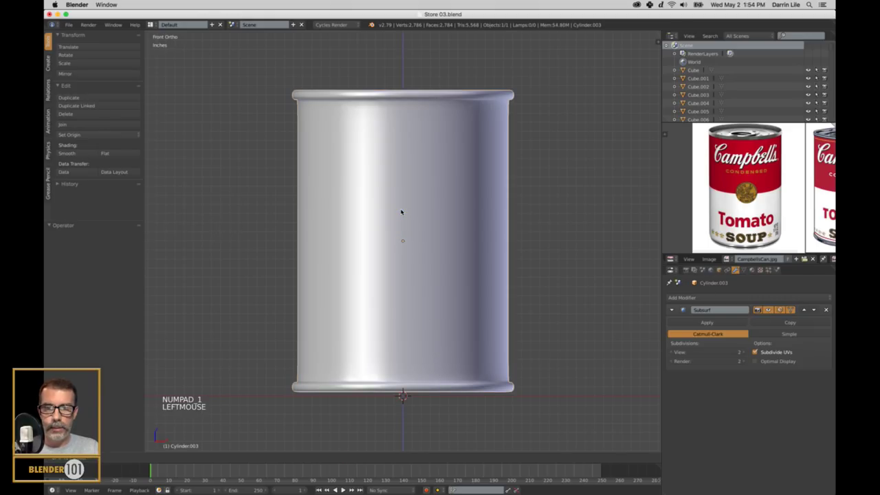
{"action": "middle_click_drag", "start_coordinate": [487, 389], "coordinate": [479, 288], "text": "shift"}
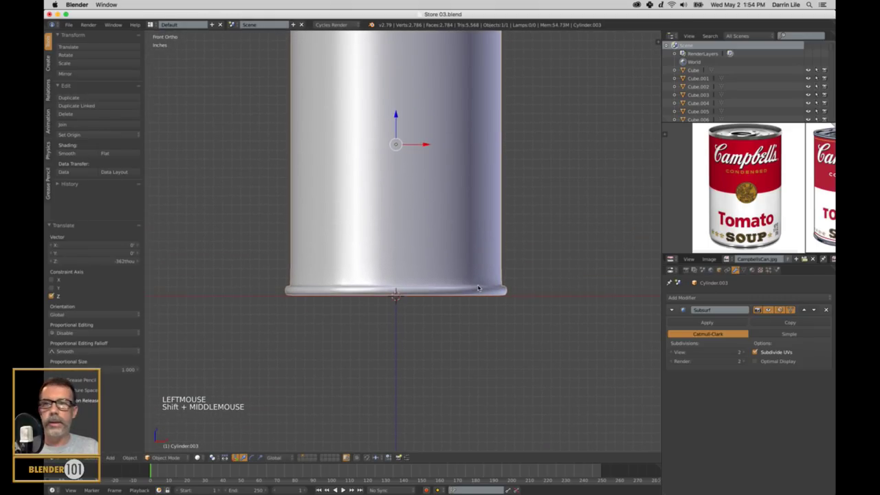
Set the can's origin to the 3D cursor at its base.
{"action": "left_click", "coordinate": [90, 135]}
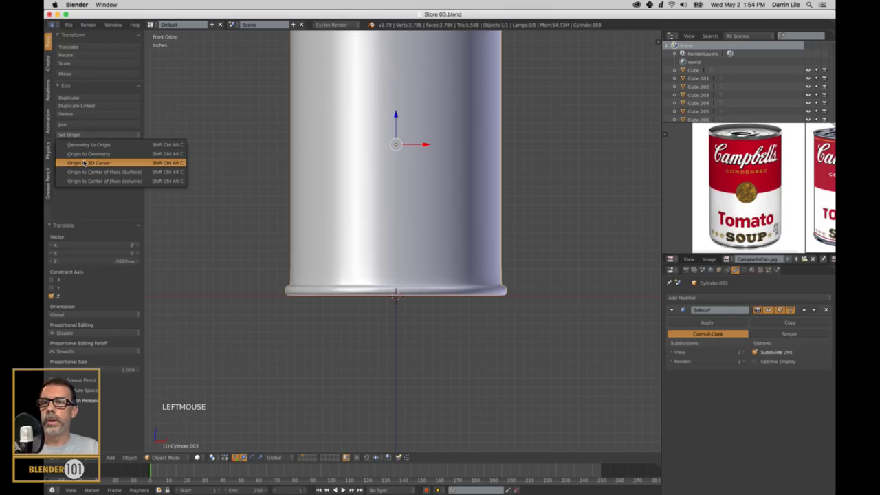
{"action": "left_click", "coordinate": [84, 163]}
{"action": "scroll", "coordinate": [415, 286], "scroll_direction": "down", "scroll_amount": 6}
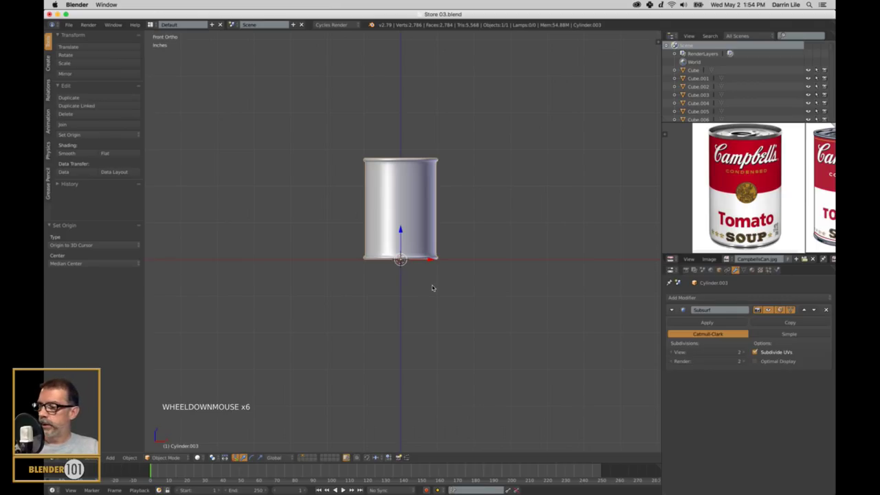
Show the store layer too and move the can about 31.2' along X and 4.03' up, seating its base on a shelf.
{"action": "left_click", "coordinate": [300, 457], "text": "shift"}
{"action": "middle_click_drag", "start_coordinate": [518, 297], "coordinate": [373, 288], "text": "shift"}
{"action": "key", "text": "z"}
{"action": "scroll", "coordinate": [384, 316], "scroll_direction": "down", "scroll_amount": 3}
{"action": "scroll", "coordinate": [402, 276], "scroll_direction": "down", "scroll_amount": 2}
{"action": "key", "text": "g"}
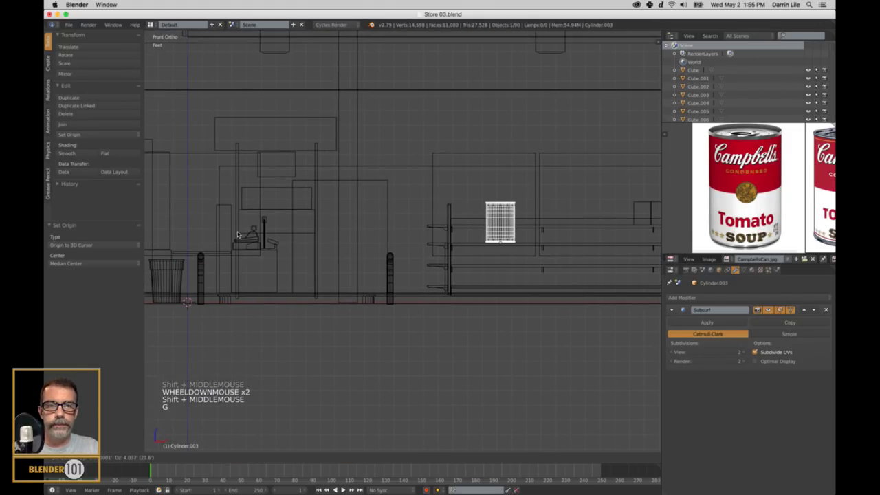
{"action": "left_click", "coordinate": [247, 237]}
{"action": "key", "text": "KP_Decimal"}
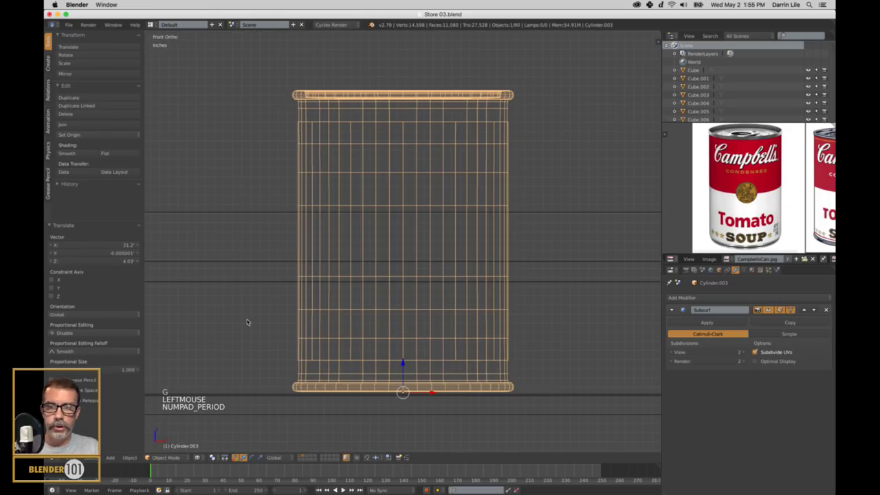
{"action": "left_click_drag", "start_coordinate": [403, 365], "coordinate": [403, 367]}
Scale the can down uniformly by a factor of about 0.164 to fit the shelf.
{"action": "key", "text": "s"}
{"action": "key", "text": "s"}
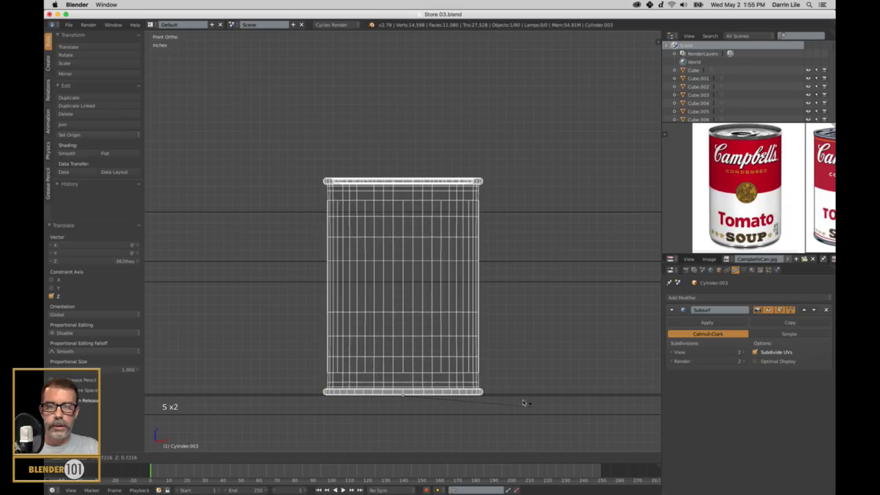
{"action": "left_click", "coordinate": [409, 367]}
{"action": "scroll", "coordinate": [428, 360], "scroll_direction": "down", "scroll_amount": 3}
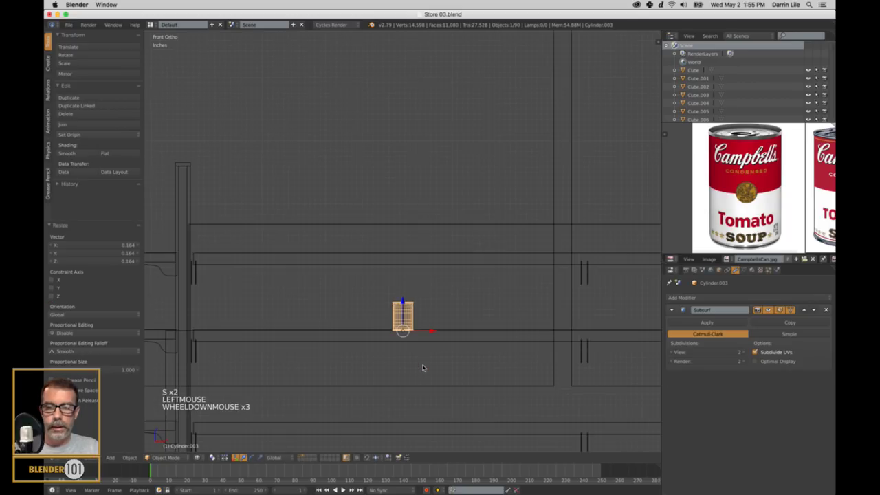
Move the can about 8.28' along X and 1.24' up beside the cereal boxes, and lower it 166 thou onto their shelf.
{"action": "middle_click_drag", "start_coordinate": [359, 355], "coordinate": [344, 337], "text": "shift"}
{"action": "scroll", "coordinate": [454, 320], "scroll_direction": "down", "scroll_amount": 4}
{"action": "scroll", "coordinate": [453, 320], "scroll_direction": "down", "scroll_amount": 2}
{"action": "middle_click_drag", "start_coordinate": [508, 293], "coordinate": [382, 310], "text": "shift"}
{"action": "key", "text": "g"}
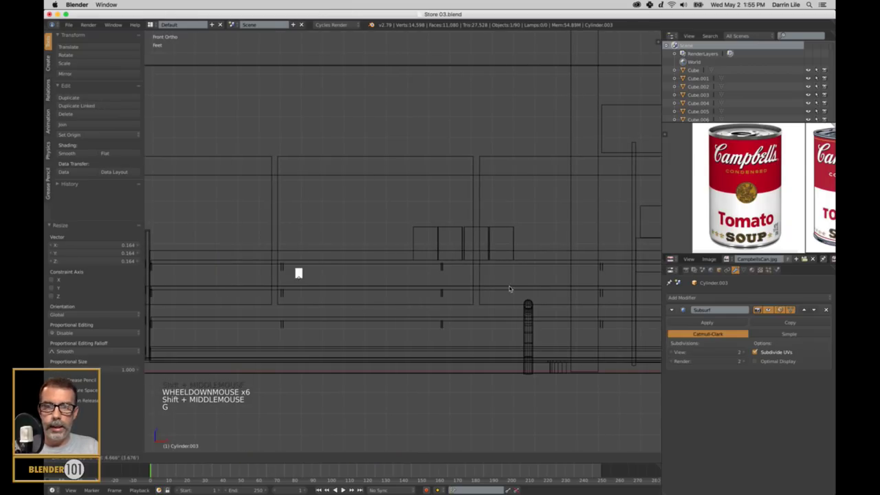
{"action": "left_click", "coordinate": [538, 278]}
{"action": "key", "text": "KP_Decimal"}
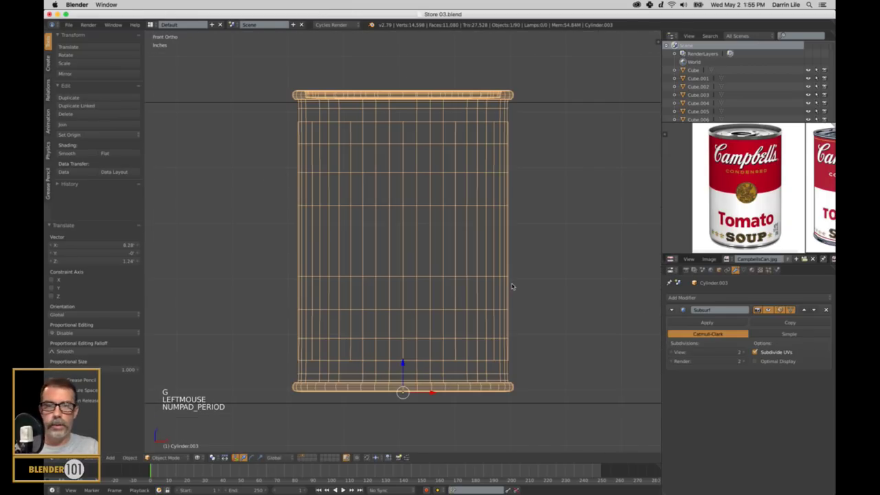
{"action": "scroll", "coordinate": [505, 289], "scroll_direction": "down", "scroll_amount": 5}
{"action": "left_click_drag", "start_coordinate": [403, 272], "coordinate": [415, 278]}
{"action": "scroll", "coordinate": [415, 278], "scroll_direction": "down", "scroll_amount": 3}
In solid perspective view, move the can about 5.19' along Y onto the shelf next to the cereal boxes.
{"action": "key", "text": "z"}
{"action": "middle_click_drag", "start_coordinate": [416, 278], "coordinate": [495, 310]}
{"action": "key", "text": "KP_5"}
{"action": "scroll", "coordinate": [451, 292], "scroll_direction": "down", "scroll_amount": 5}
{"action": "key", "text": "g"}
{"action": "key", "text": "y"}
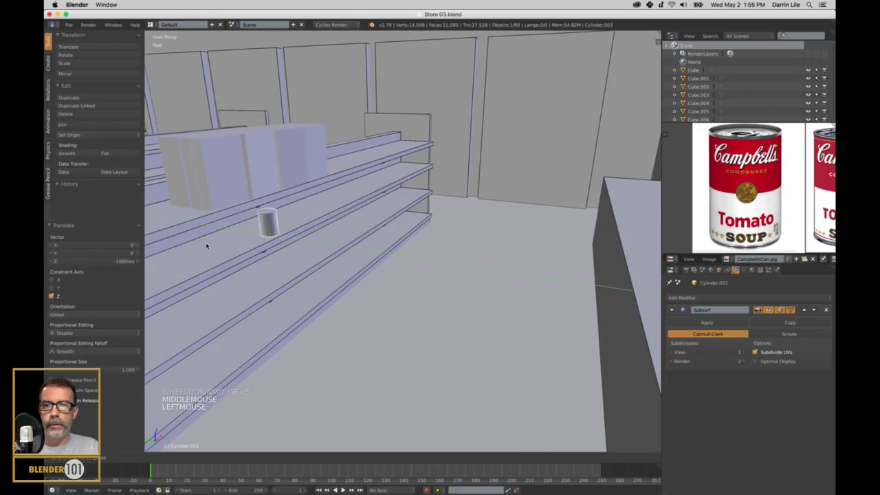
{"action": "left_click", "coordinate": [655, 245]}
Frame the can on the shelf and switch the viewport shading to Texture.
{"action": "key", "text": "KP_Decimal"}
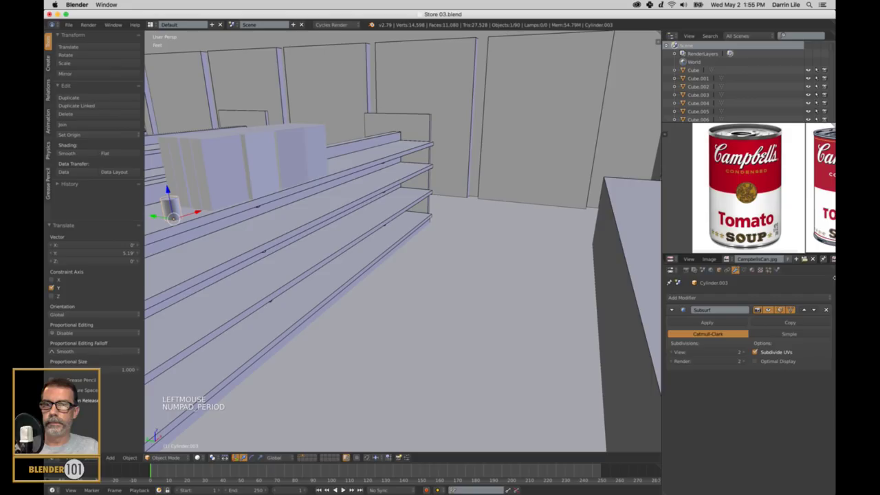
{"action": "key", "text": "KP_Decimal"}
{"action": "scroll", "coordinate": [433, 230], "scroll_direction": "down", "scroll_amount": 6}
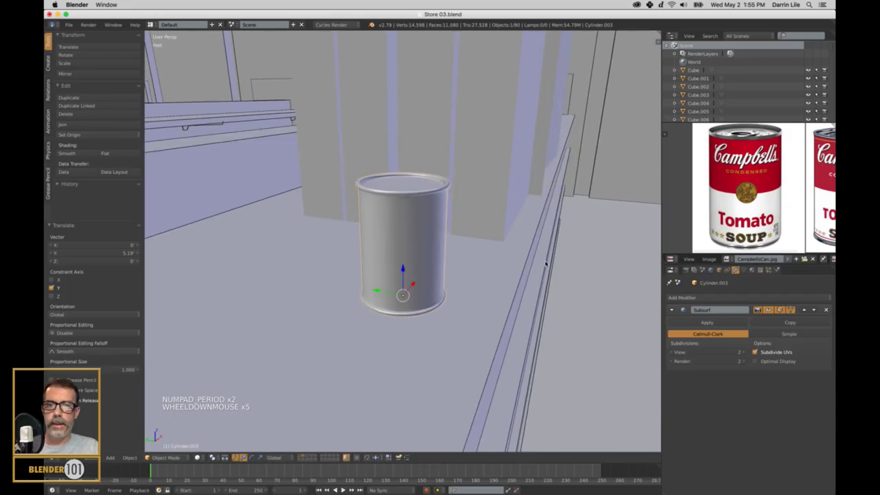
{"action": "left_click", "coordinate": [219, 457]}
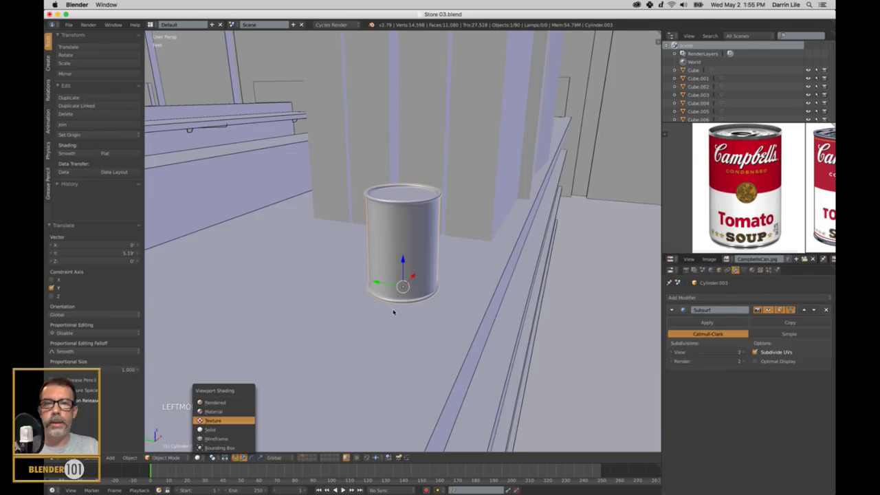
{"action": "left_click", "coordinate": [213, 420]}
Scale the can up slightly to suit the neighboring cereal boxes and deselect everything.
{"action": "scroll", "coordinate": [448, 293], "scroll_direction": "down", "scroll_amount": 3}
{"action": "middle_click_drag", "start_coordinate": [448, 293], "coordinate": [374, 289]}
{"action": "scroll", "coordinate": [475, 274], "scroll_direction": "down", "scroll_amount": 4}
{"action": "key", "text": "s"}
{"action": "key", "text": "s"}
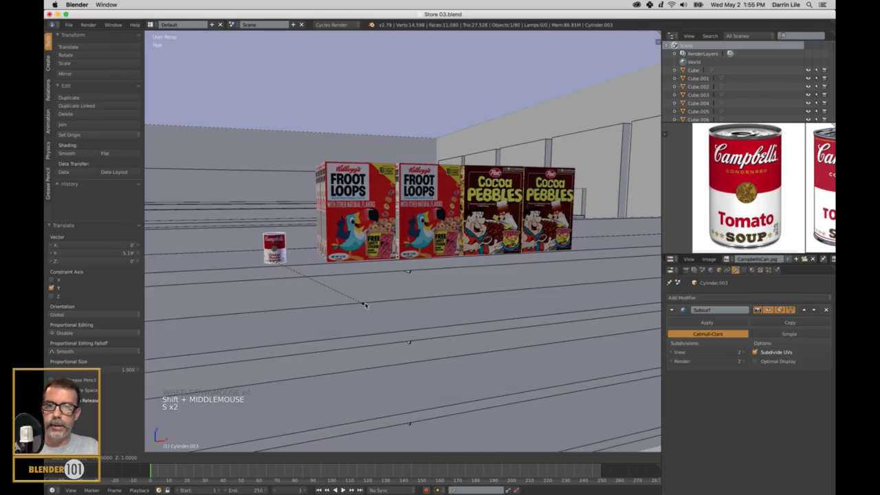
{"action": "left_click", "coordinate": [489, 389], "text": "shift"}
{"action": "key", "text": "a"}
Preview the can and cereal boxes in Rendered shading and return the viewport to Texture shading.
{"action": "middle_click_drag", "start_coordinate": [387, 308], "coordinate": [424, 309]}
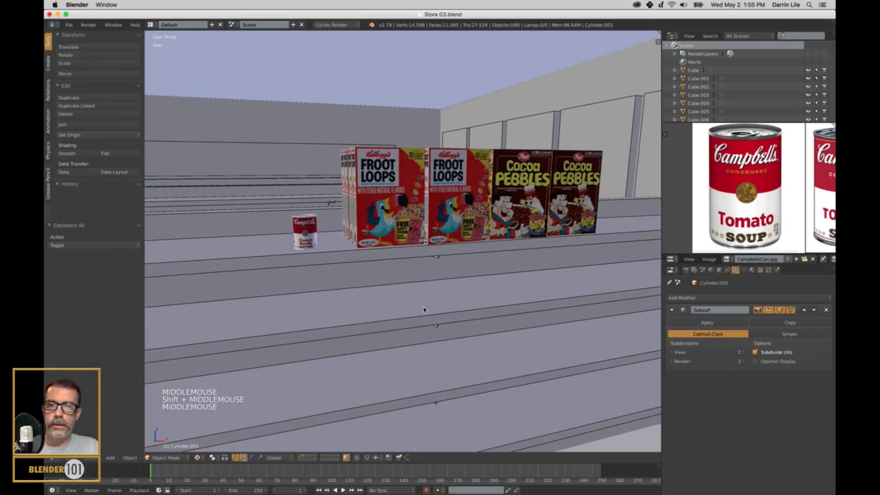
{"action": "left_click", "coordinate": [199, 458]}
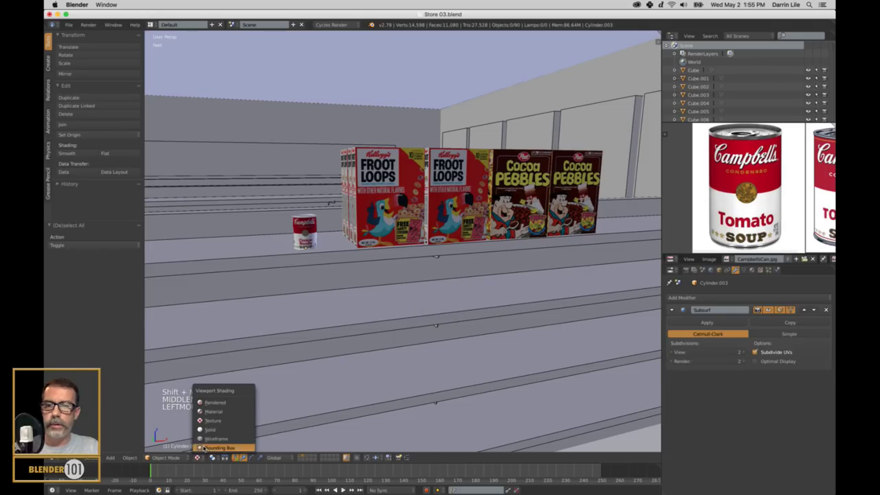
{"action": "left_click", "coordinate": [215, 402]}
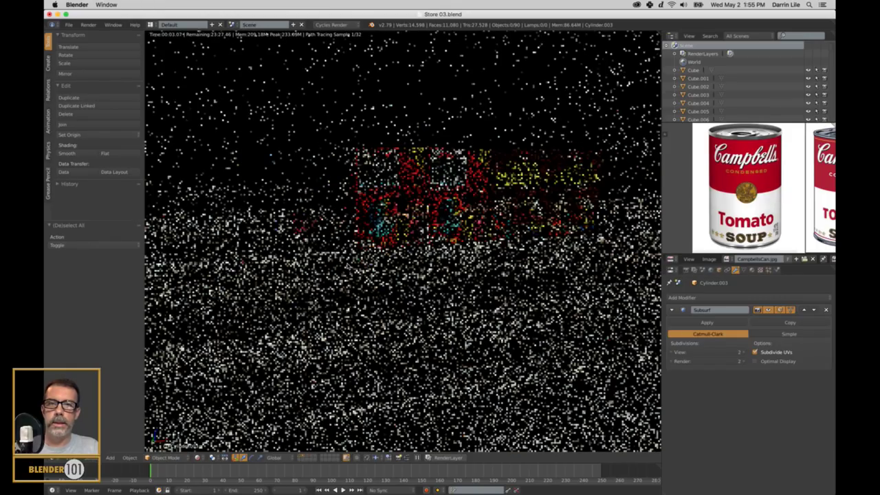
{"action": "left_click", "coordinate": [198, 458]}
{"action": "left_click", "coordinate": [223, 421]}
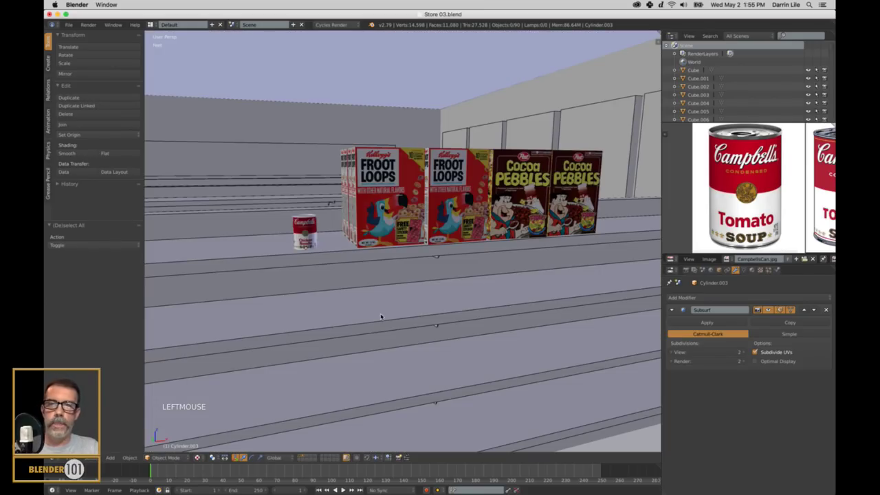
Select the can, move it along Y to the neighboring shelving row, and lower it about 1.21' along Z.
{"action": "middle_click_drag", "start_coordinate": [355, 306], "coordinate": [377, 306]}
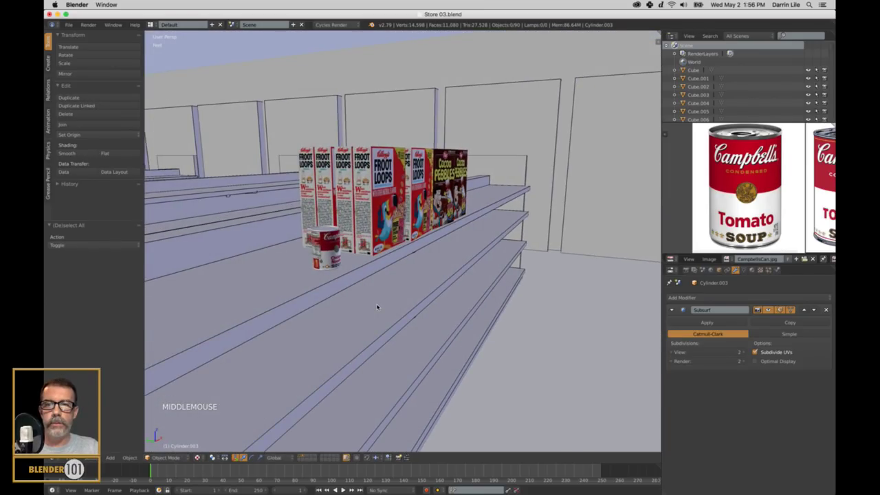
{"action": "scroll", "coordinate": [446, 279], "scroll_direction": "down", "scroll_amount": 4}
{"action": "middle_click_drag", "start_coordinate": [447, 279], "coordinate": [427, 276]}
{"action": "right_click", "coordinate": [379, 249]}
{"action": "scroll", "coordinate": [385, 255], "scroll_direction": "down", "scroll_amount": 3}
{"action": "left_click_drag", "start_coordinate": [387, 253], "coordinate": [196, 240]}
{"action": "left_click_drag", "start_coordinate": [215, 211], "coordinate": [219, 231]}
{"action": "scroll", "coordinate": [269, 269], "scroll_direction": "down", "scroll_amount": 5}
{"action": "scroll", "coordinate": [289, 250], "scroll_direction": "up", "scroll_amount": 4}
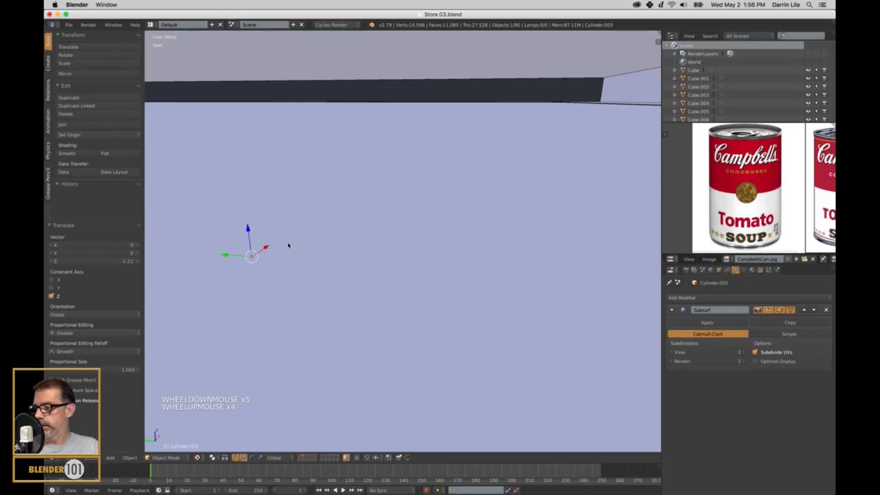
In top orthographic wireframe view, move the can about 11.2' along negative X to the shelf's end near its front edge.
{"action": "key", "text": "KP_7"}
{"action": "key", "text": "z"}
{"action": "key", "text": "KP_5"}
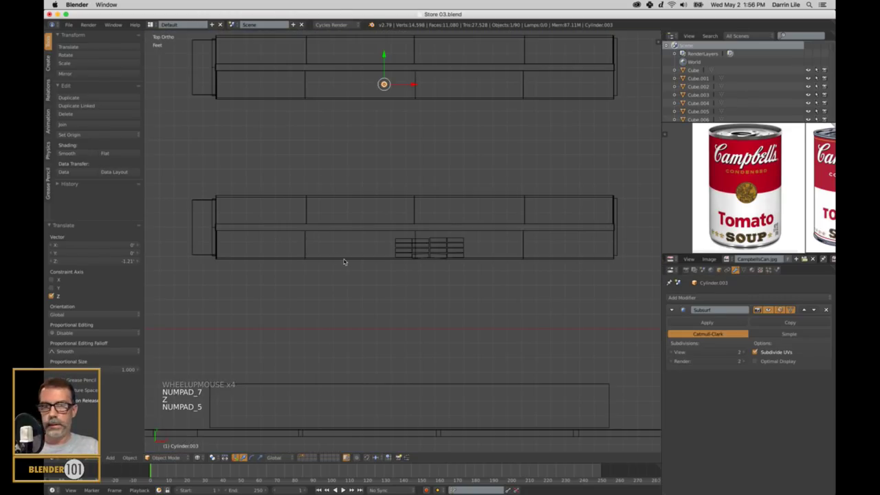
{"action": "middle_click_drag", "start_coordinate": [395, 80], "coordinate": [490, 178], "text": "shift"}
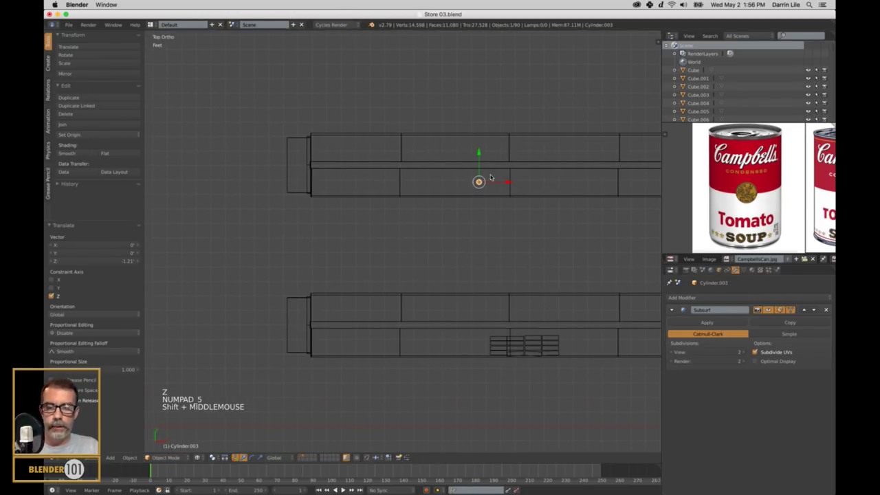
{"action": "key", "text": "g"}
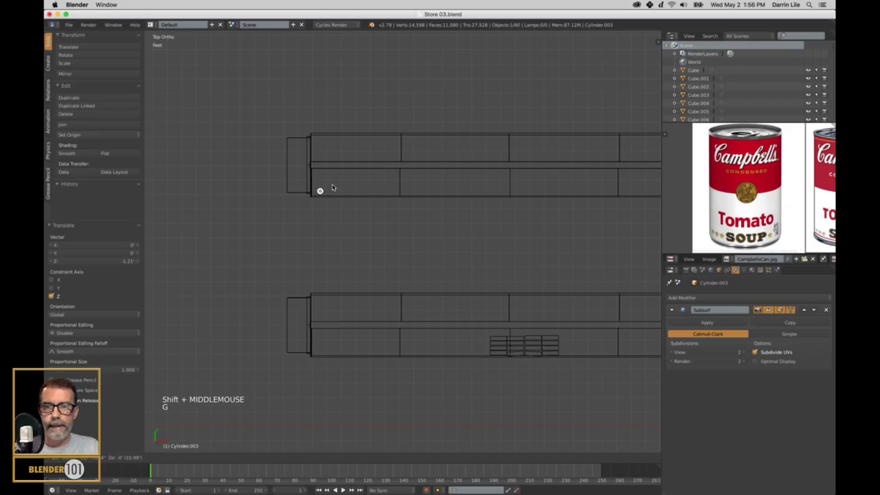
{"action": "left_click", "coordinate": [331, 189]}
{"action": "key", "text": "KP_Decimal"}
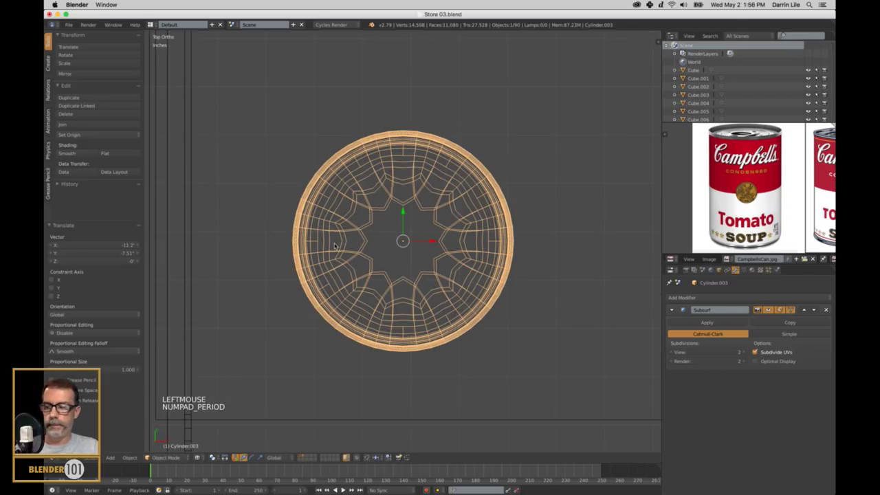
In textured perspective view, lower the can about 86.3 thou along Z so it rests on the shelf.
{"action": "key", "text": "KP_5"}
{"action": "key", "text": "z"}
{"action": "middle_click_drag", "start_coordinate": [326, 293], "coordinate": [338, 268]}
{"action": "key", "text": "alt+z"}
{"action": "scroll", "coordinate": [347, 267], "scroll_direction": "down", "scroll_amount": 6}
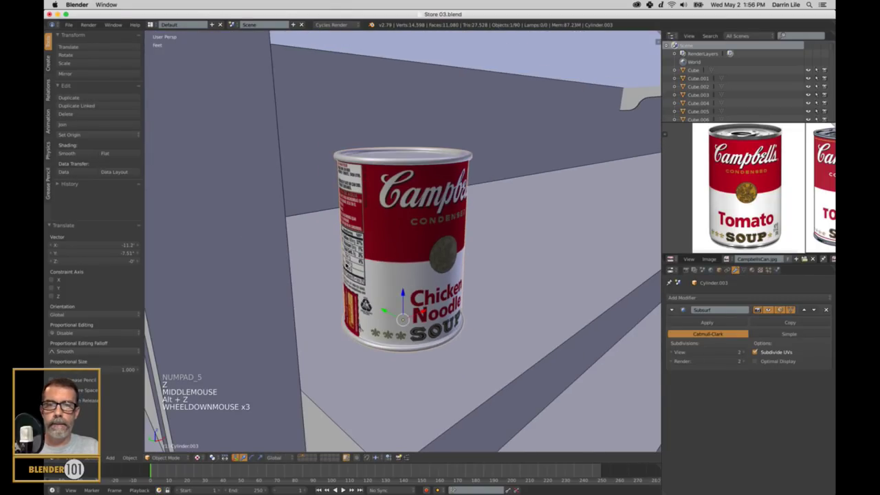
{"action": "middle_click_drag", "start_coordinate": [382, 250], "coordinate": [403, 256]}
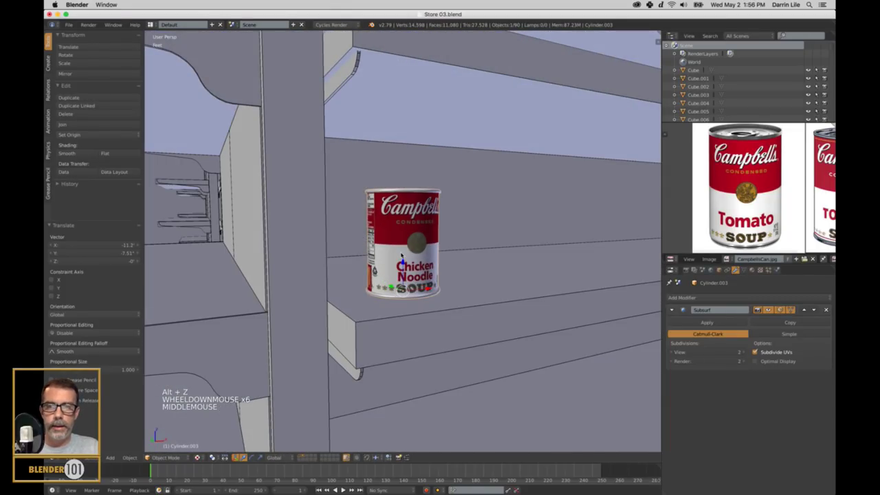
{"action": "left_click", "coordinate": [402, 265]}
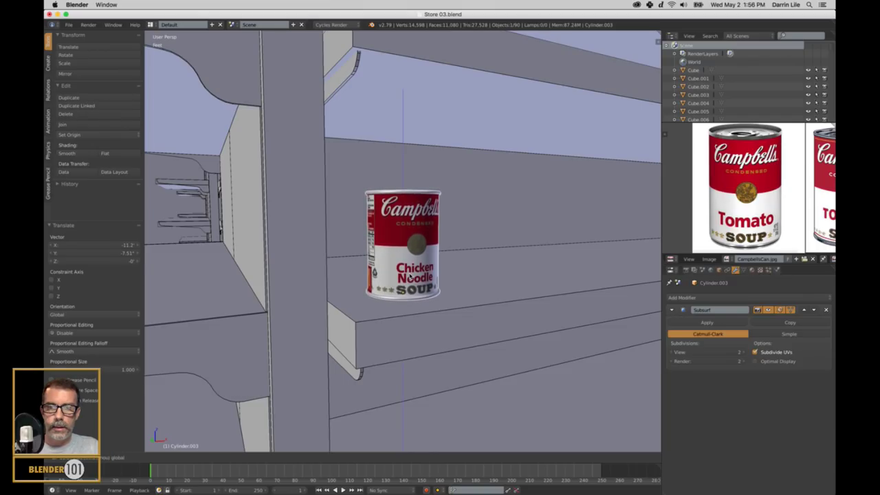
Duplicate the can twice along X, about 5" apart, to form a row of three at the shelf's end.
{"action": "scroll", "coordinate": [485, 267], "scroll_direction": "down", "scroll_amount": 5}
{"action": "middle_click_drag", "start_coordinate": [486, 267], "coordinate": [424, 259]}
{"action": "key", "text": "shift+d"}
{"action": "key", "text": "shift+d"}
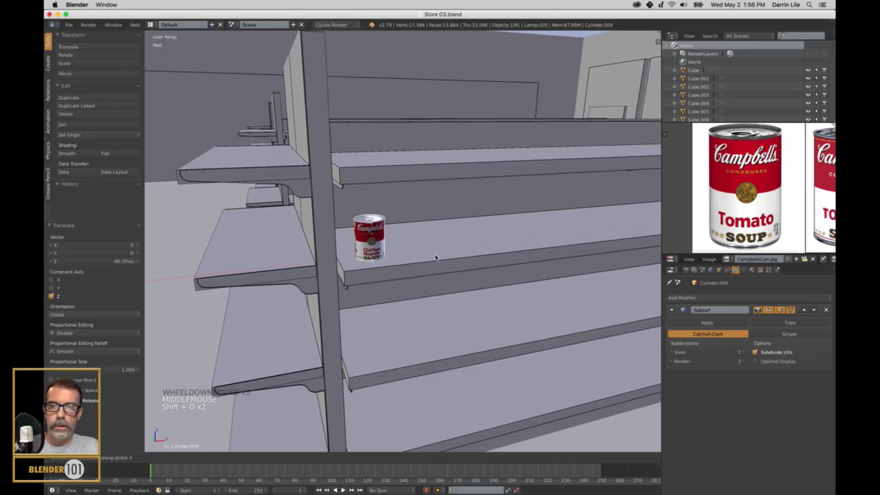
{"action": "key", "text": "x"}
{"action": "left_click", "coordinate": [453, 258]}
{"action": "key", "text": "shift+d"}
{"action": "key", "text": "x"}
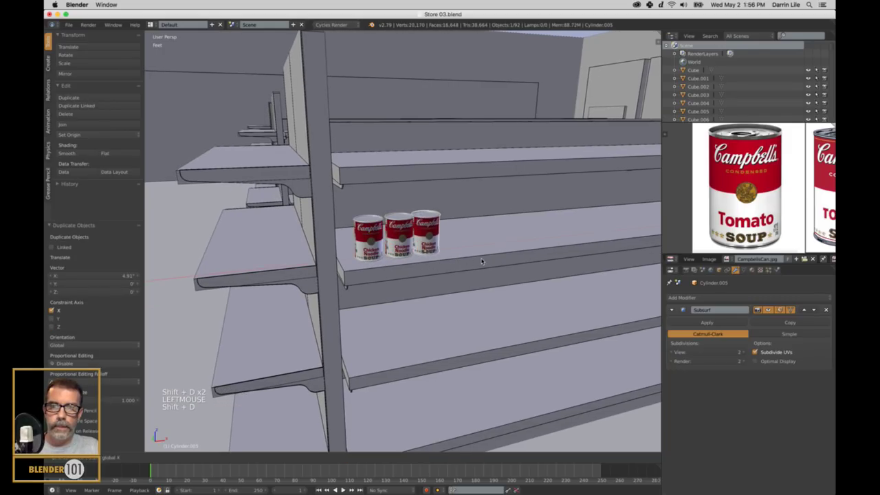
{"action": "left_click", "coordinate": [484, 261]}
Select all three cans, duplicate the row twice along Y at about 5.2" spacing toward the shelf's back, and deselect everything.
{"action": "right_click", "coordinate": [403, 235], "text": "shift"}
{"action": "right_click", "coordinate": [368, 237], "text": "shift"}
{"action": "middle_click_drag", "start_coordinate": [367, 238], "coordinate": [414, 256]}
{"action": "key", "text": "shift+d"}
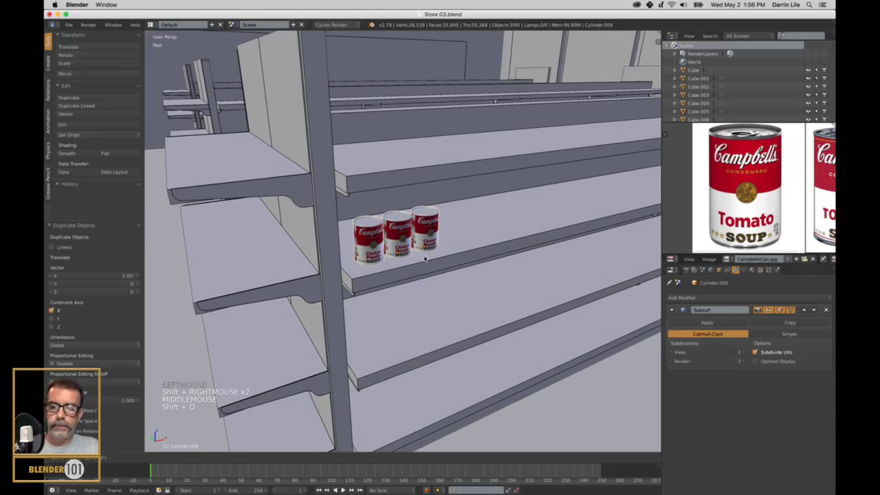
{"action": "left_click", "coordinate": [413, 251]}
{"action": "key", "text": "shift+d"}
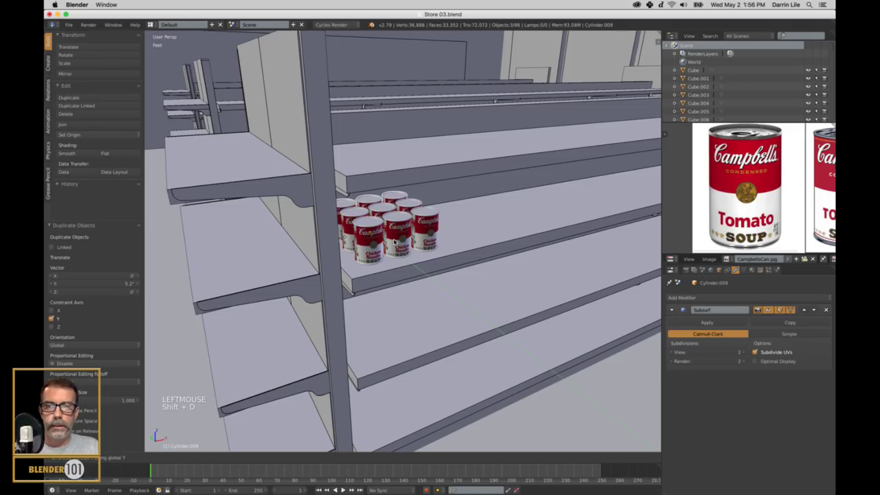
{"action": "left_click", "coordinate": [396, 242]}
{"action": "key", "text": "a"}
Walk through the store and out to the gas pumps to examine the layout around the stocked soup cans.
{"action": "middle_click_drag", "start_coordinate": [396, 242], "coordinate": [490, 242]}
{"action": "scroll", "coordinate": [449, 260], "scroll_direction": "down", "scroll_amount": 5}
{"action": "scroll", "coordinate": [450, 260], "scroll_direction": "down", "scroll_amount": 2}
{"action": "key", "text": "shift+f"}
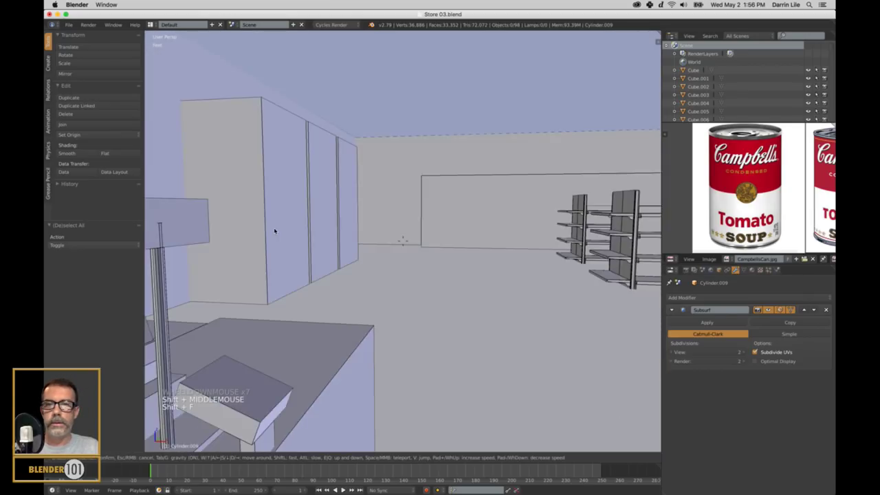
{"action": "key", "text": "w"}
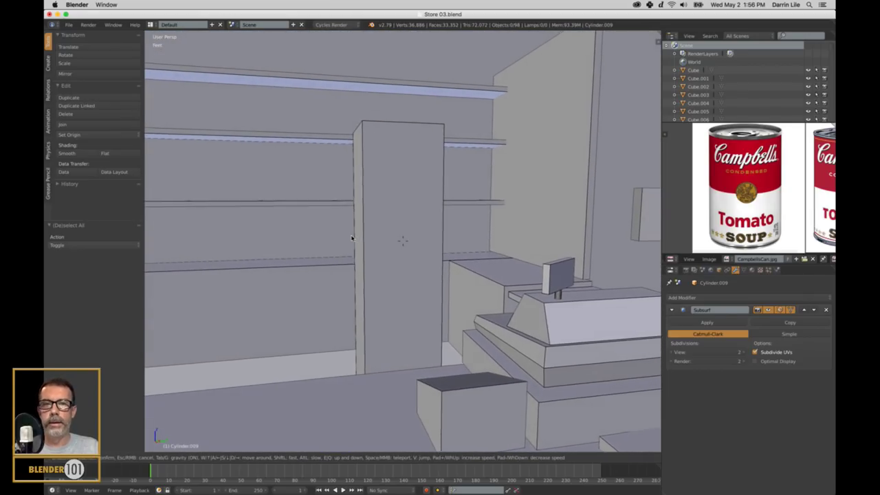
{"action": "key", "text": "s"}
{"action": "key", "text": "w"}
{"action": "key", "text": "s"}
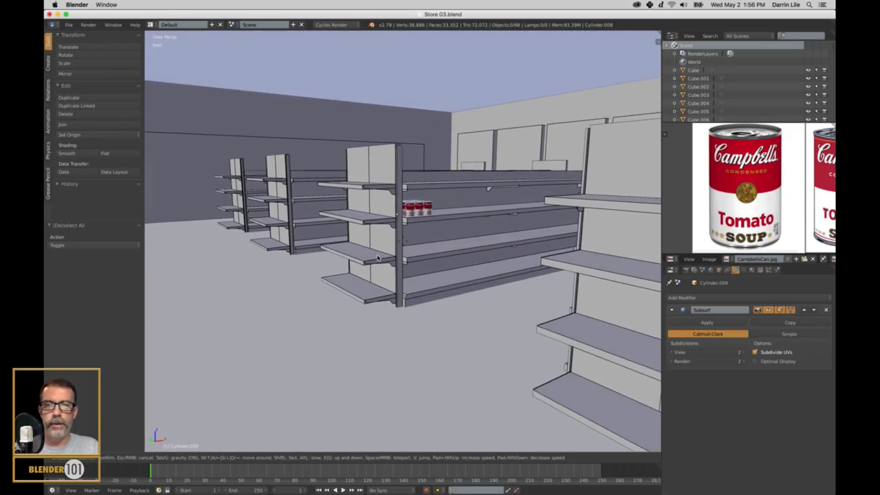
{"action": "key", "text": "w"}
{"action": "key", "text": "s"}
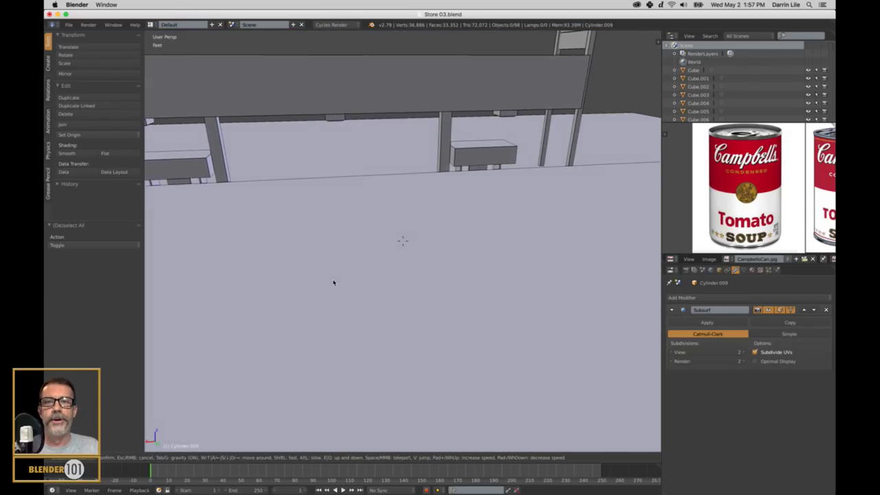
{"action": "key", "text": "s"}
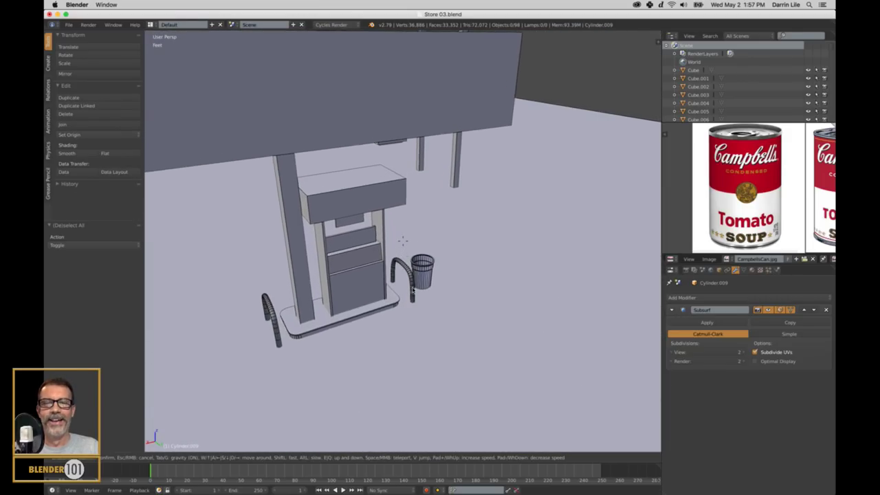
{"action": "key", "text": "Escape"}
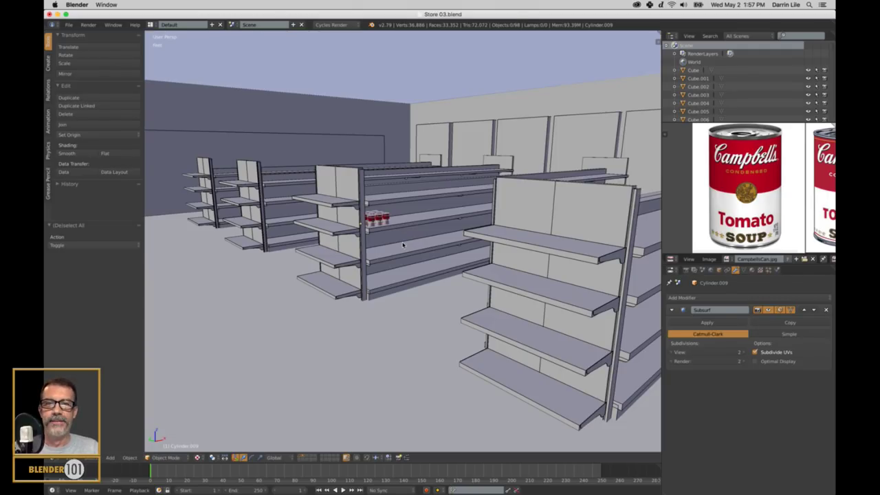
Walk down the shelving aisle and around its end to examine the cereal boxes on the far shelves.
{"action": "key", "text": "shift+f"}
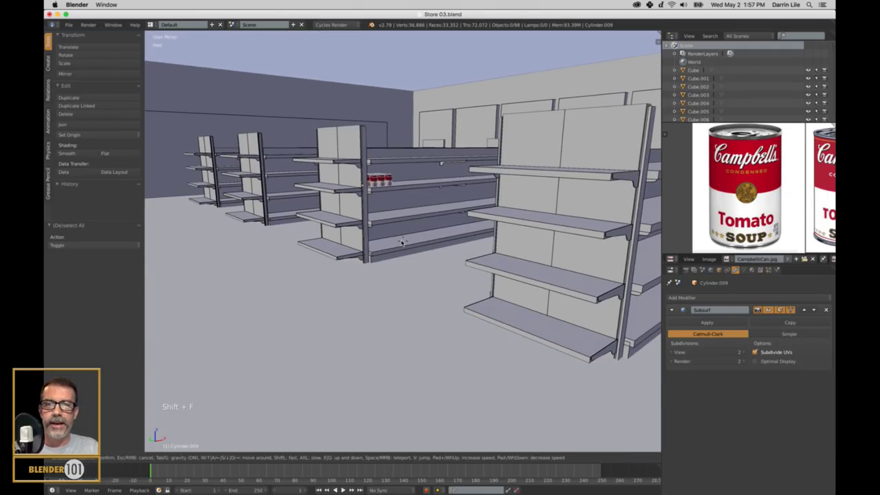
{"action": "key", "text": "w"}
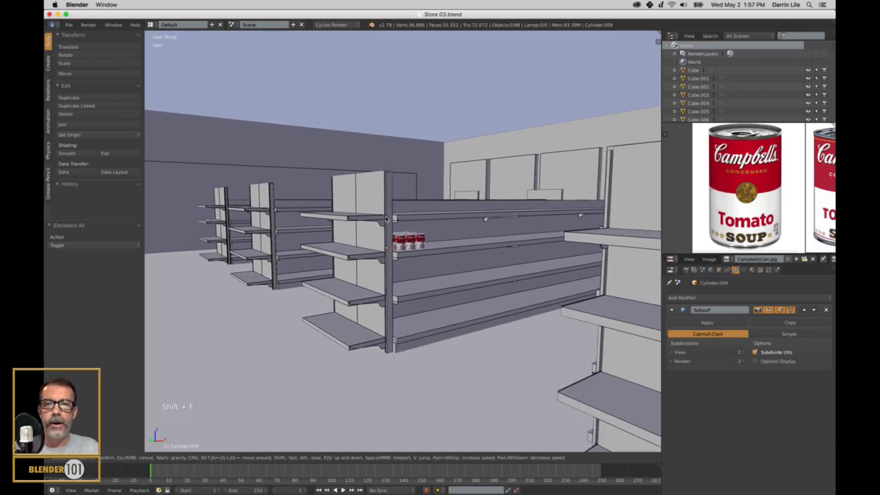
{"action": "key", "text": "a"}
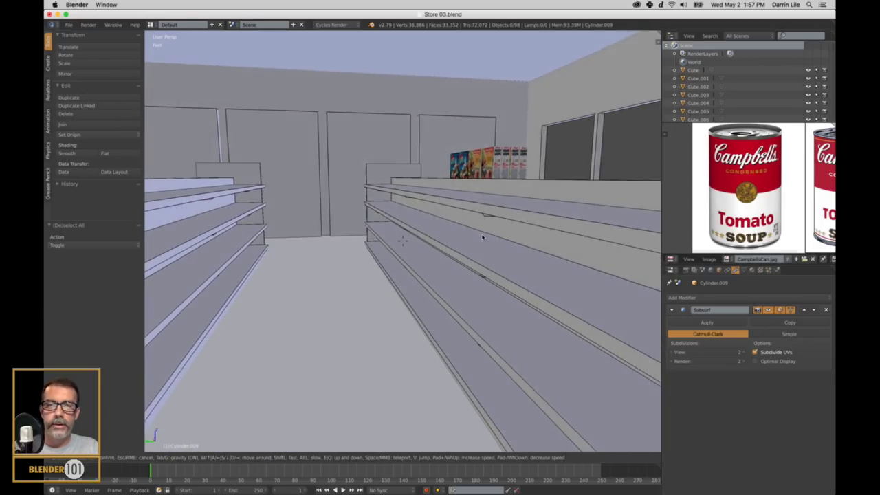
{"action": "key", "text": "w"}
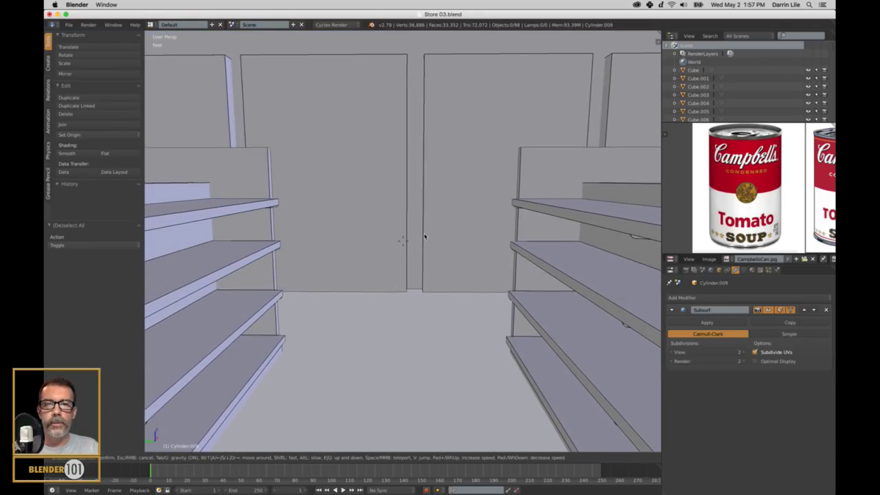
{"action": "key", "text": "s"}
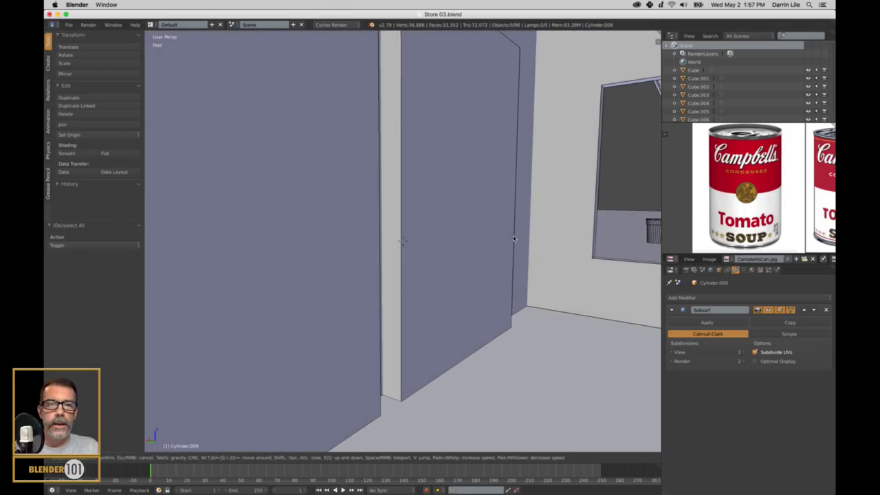
{"action": "key", "text": "w"}
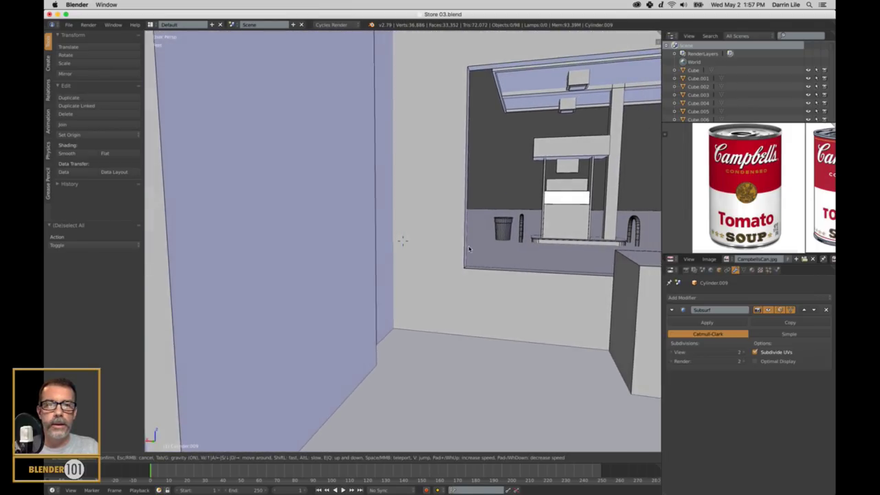
{"action": "key", "text": "w"}
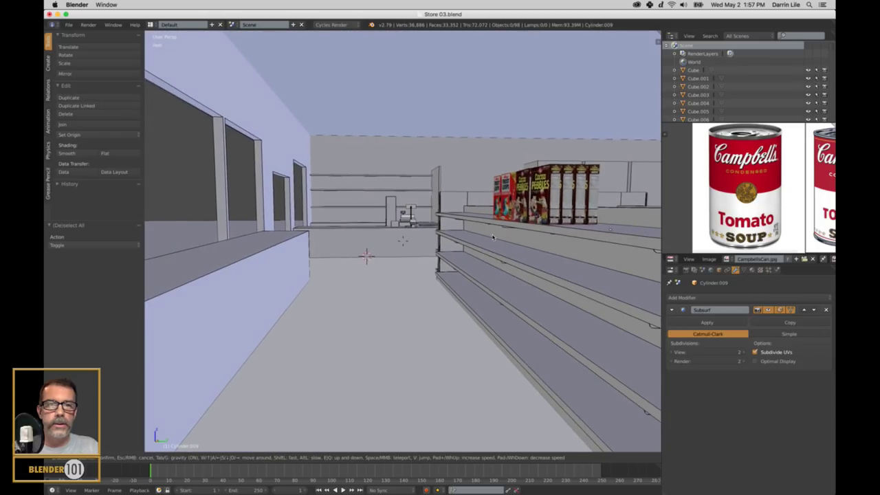
{"action": "key", "text": "w"}
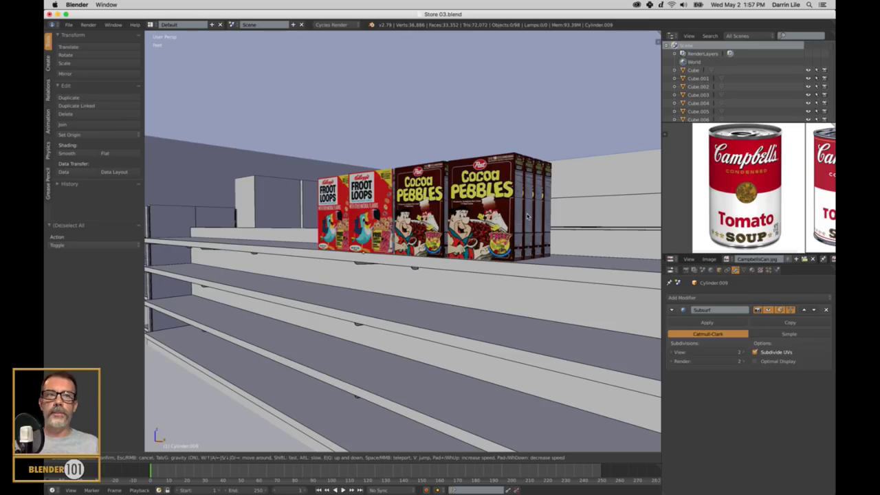
{"action": "key", "text": "s"}
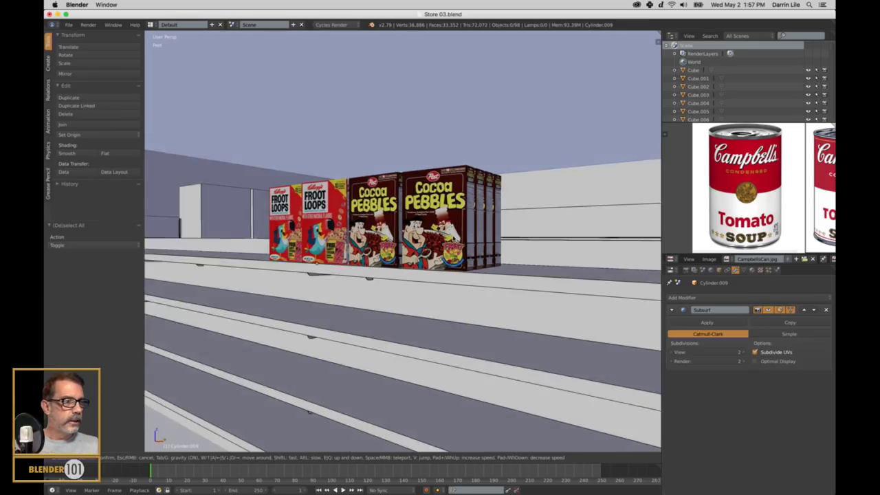
{"action": "key", "text": "w"}
{"action": "key", "text": "s"}
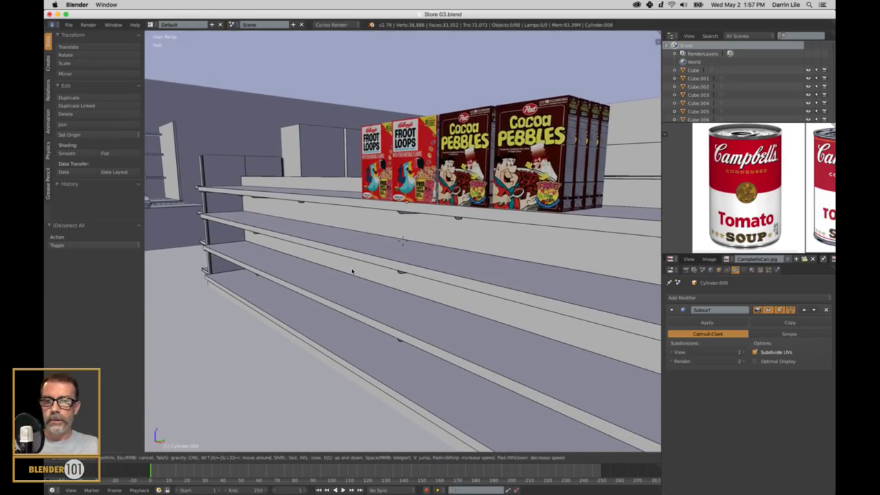
{"action": "key", "text": "Escape"}
Examine the cereal boxes and the surrounding shelving rows from several angles.
{"action": "scroll", "coordinate": [352, 271], "scroll_direction": "up", "scroll_amount": 3}
{"action": "scroll", "coordinate": [354, 255], "scroll_direction": "down", "scroll_amount": 2}
{"action": "middle_click_drag", "start_coordinate": [354, 255], "coordinate": [484, 249], "text": "shift"}
{"action": "scroll", "coordinate": [355, 237], "scroll_direction": "up", "scroll_amount": 2}
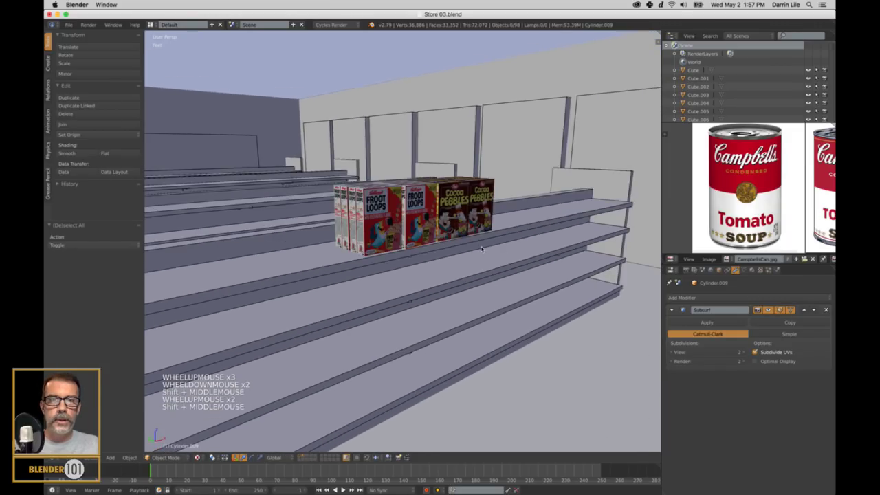
{"action": "scroll", "coordinate": [484, 249], "scroll_direction": "up", "scroll_amount": 2}
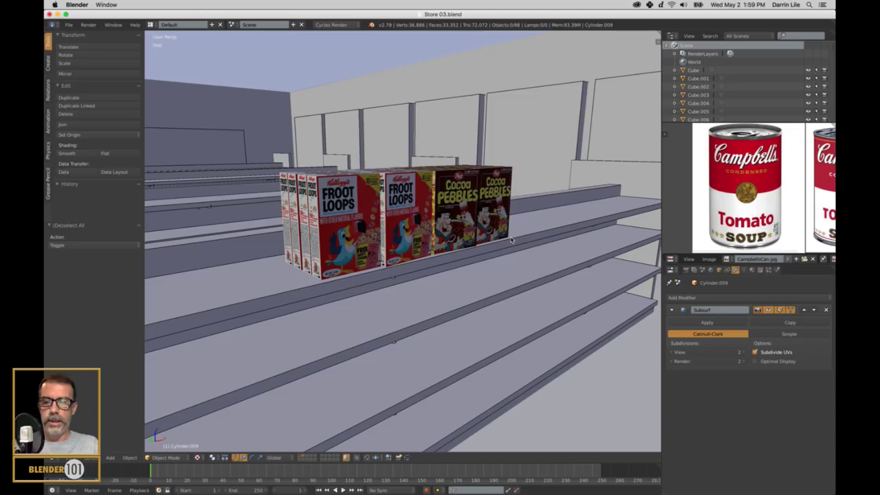
{"action": "scroll", "coordinate": [513, 149], "scroll_direction": "down", "scroll_amount": 1}
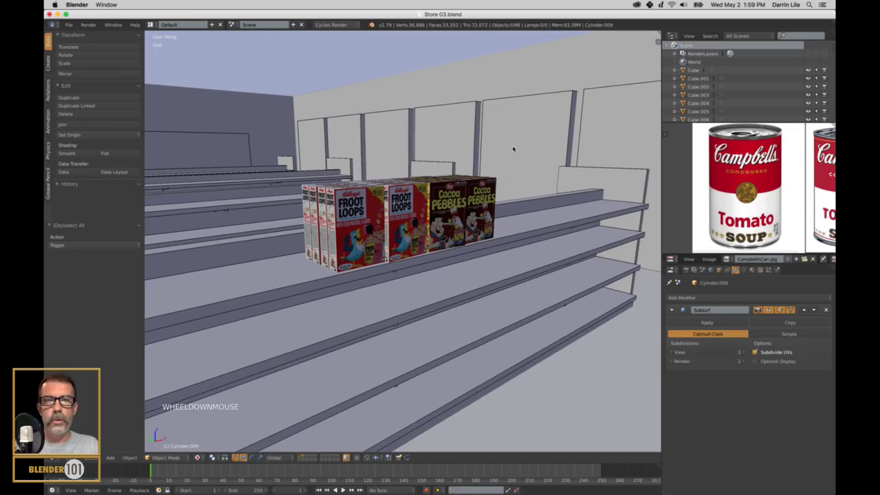
{"action": "middle_click_drag", "start_coordinate": [476, 157], "coordinate": [484, 159]}
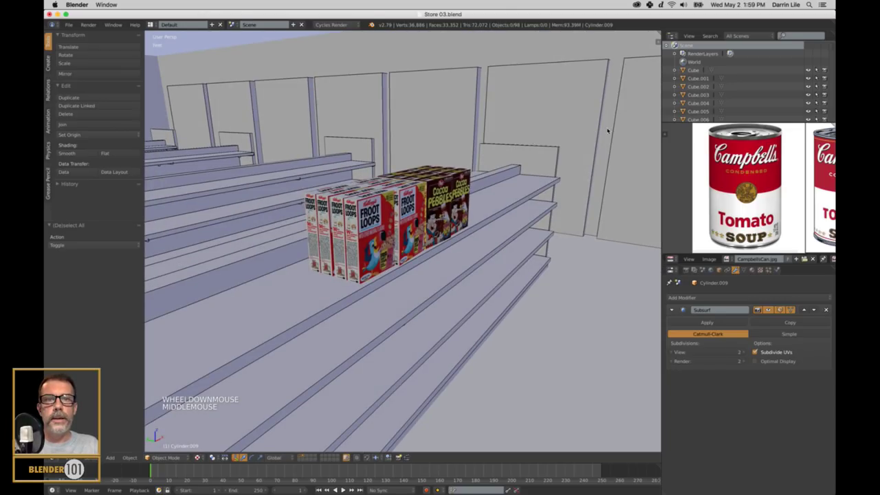
{"action": "middle_click_drag", "start_coordinate": [277, 147], "coordinate": [296, 185]}
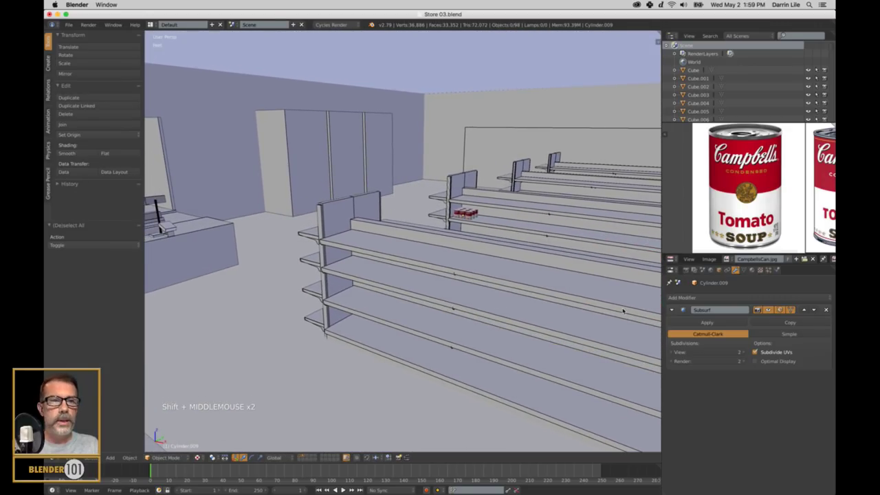
Start opening another reference image, browse to the Reference Images/Environment folder, and show its files as thumbnails.
{"action": "left_click", "coordinate": [710, 259]}
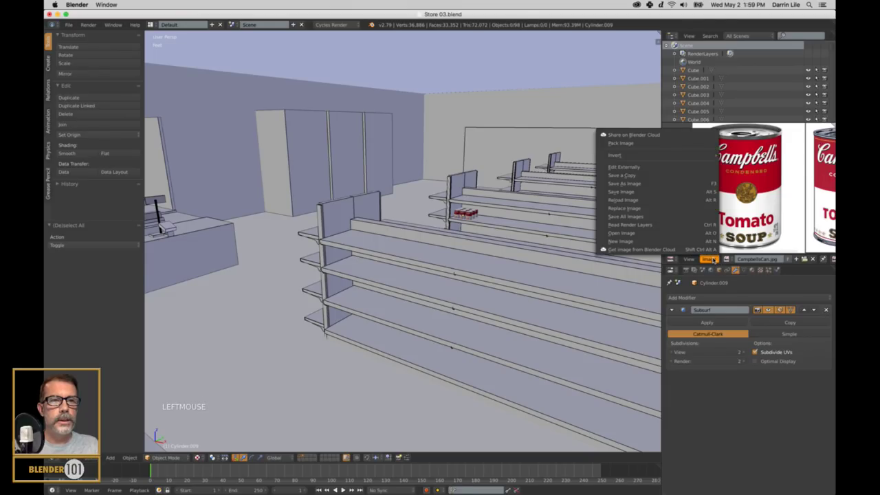
{"action": "left_click", "coordinate": [631, 234]}
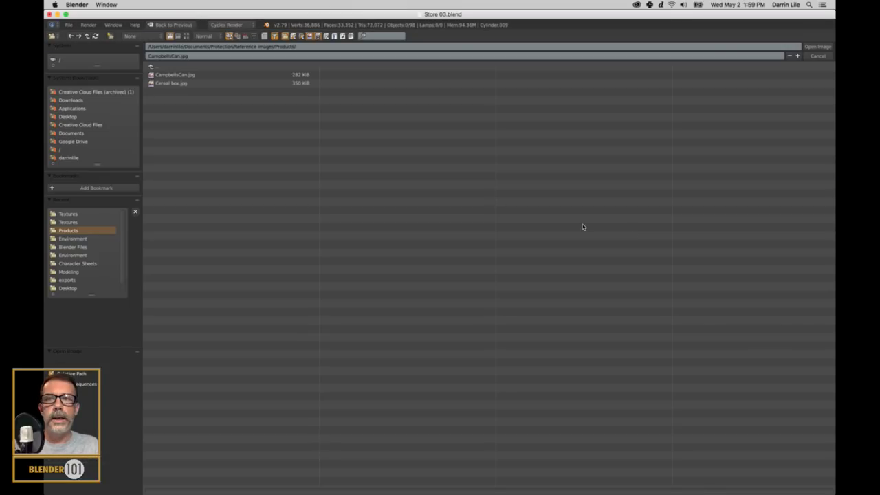
{"action": "left_click", "coordinate": [204, 67]}
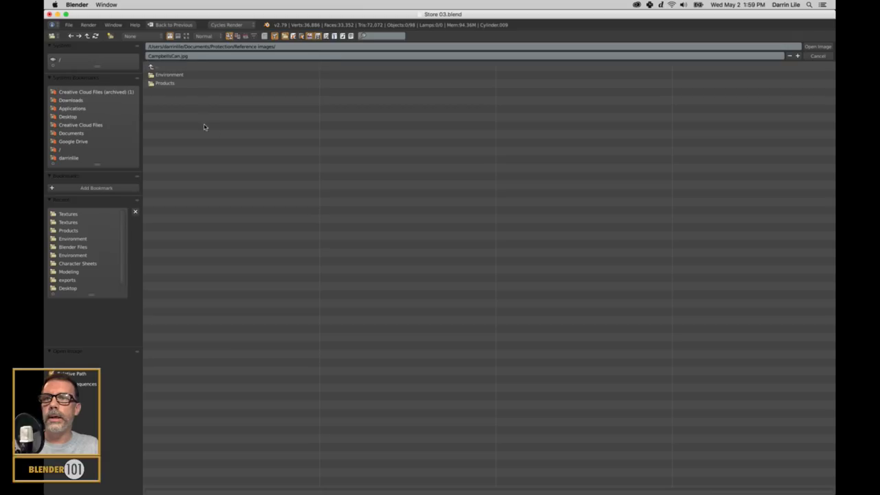
{"action": "left_click", "coordinate": [175, 67]}
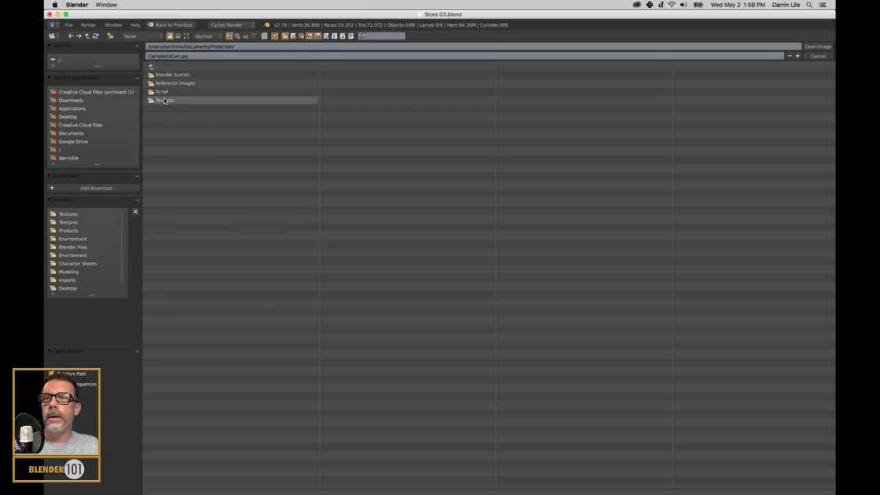
{"action": "left_click", "coordinate": [173, 83]}
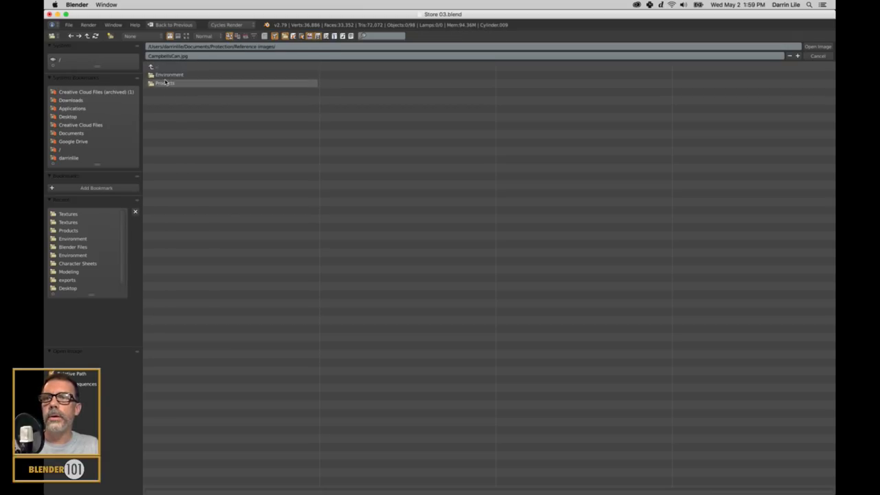
{"action": "left_click", "coordinate": [166, 75]}
{"action": "left_click", "coordinate": [177, 36]}
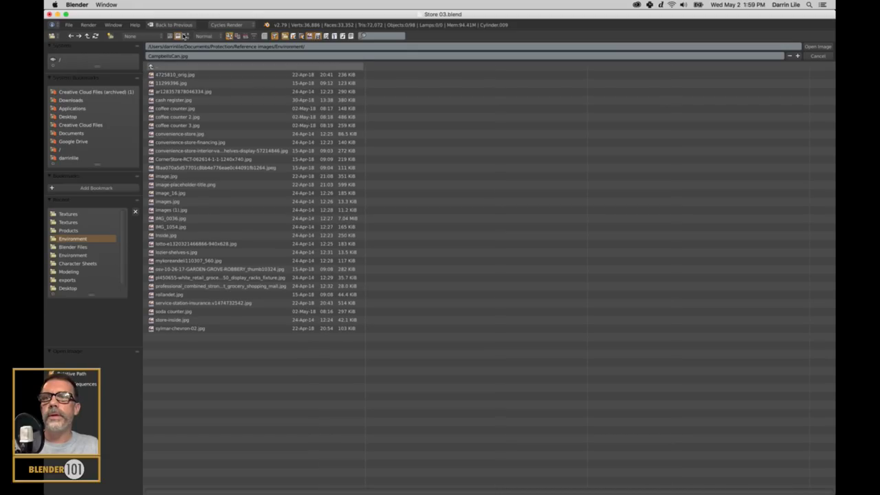
{"action": "left_click", "coordinate": [186, 35]}
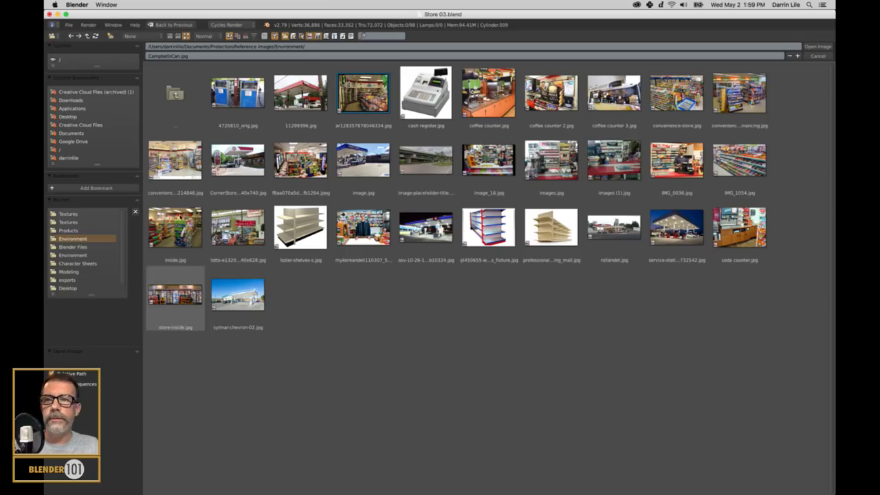
Choose coffee counter 2.jpg from the Environment folder and open it in the image editor.
{"action": "left_click", "coordinate": [494, 98]}
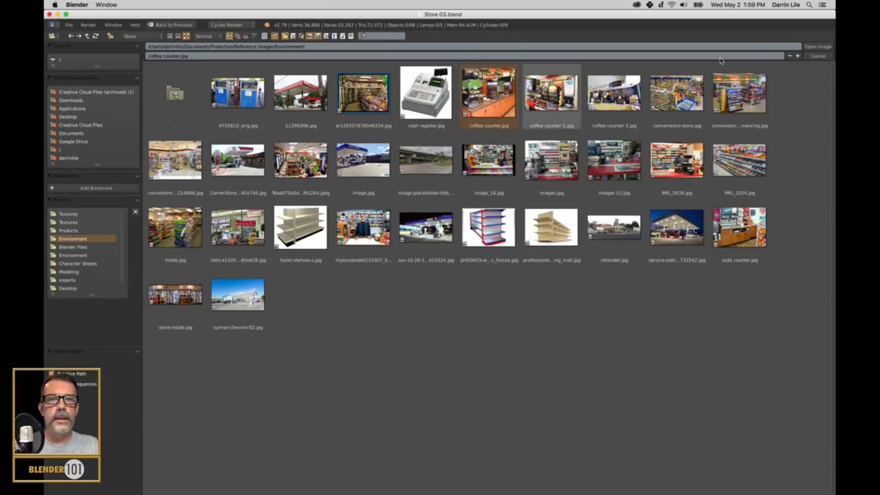
{"action": "left_click", "coordinate": [797, 55]}
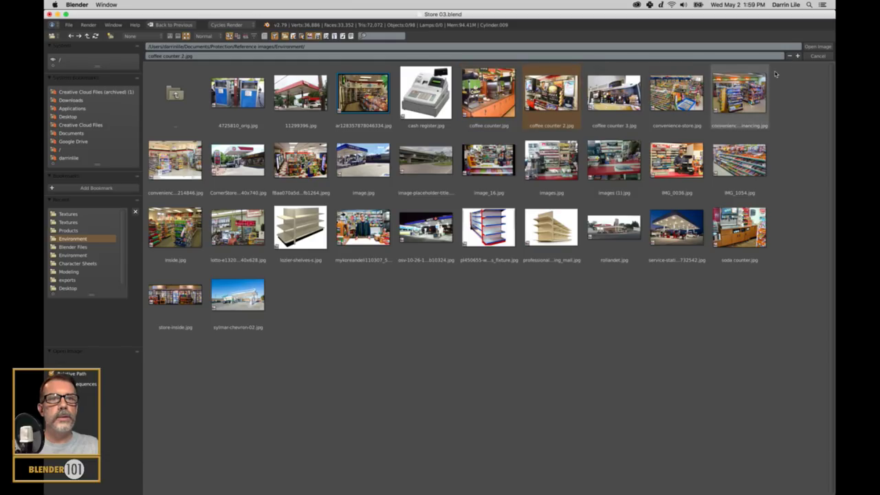
{"action": "left_click", "coordinate": [818, 46]}
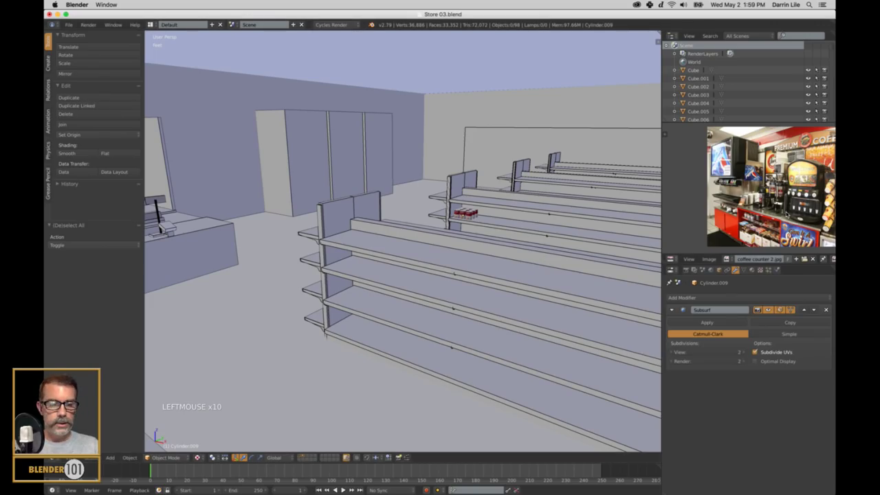
Maximize the image editor and examine the coffee counter photo's drink machines, cup holders and snack shelves.
{"action": "key", "text": "shift+space"}
{"action": "scroll", "coordinate": [688, 259], "scroll_direction": "up", "scroll_amount": 4}
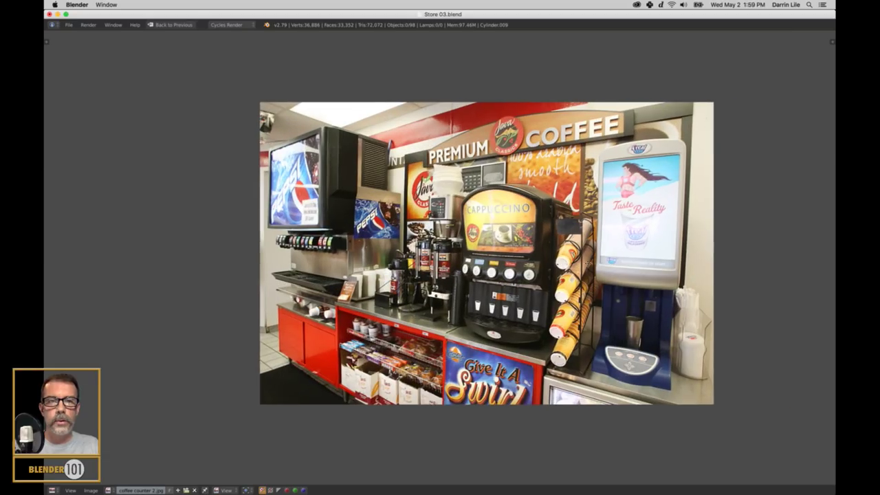
{"action": "middle_click_drag", "start_coordinate": [602, 308], "coordinate": [554, 305]}
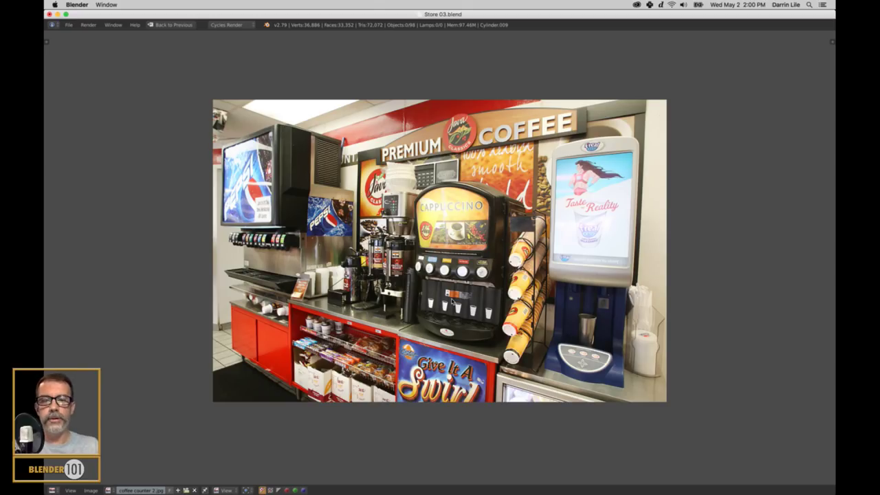
{"action": "mouse_move", "coordinate": [576, 483]}
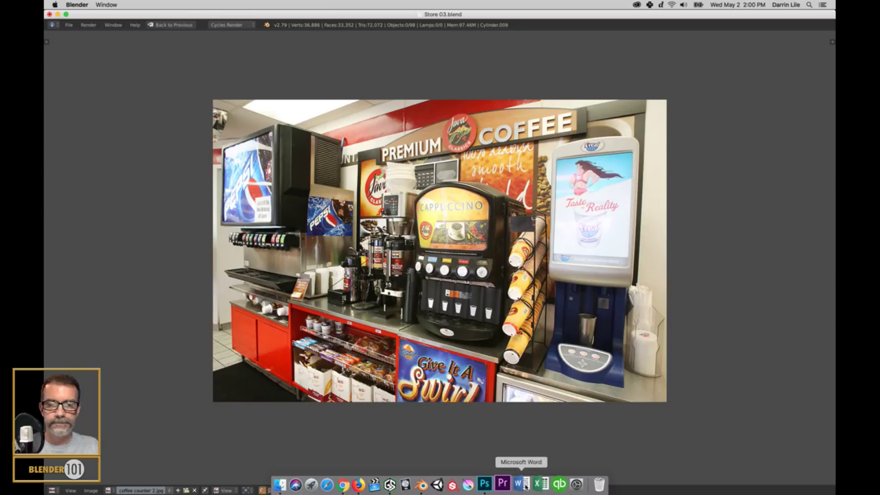